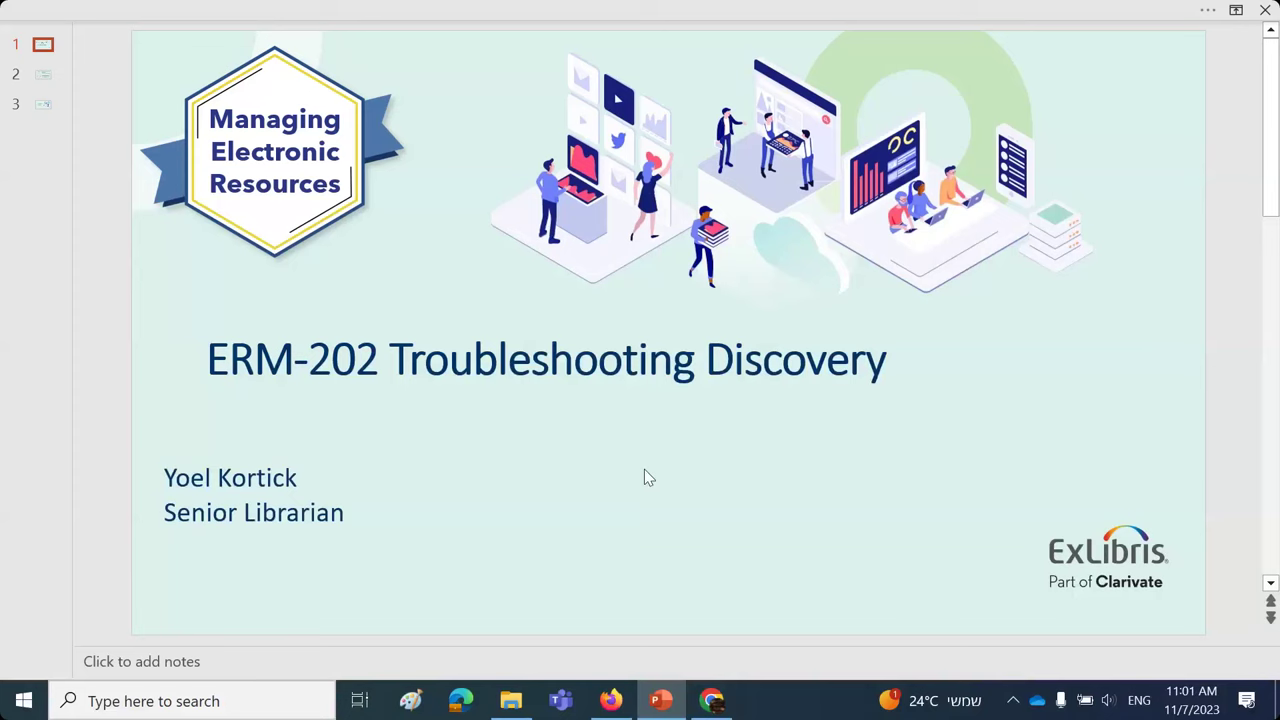
- Switch to Chrome and copy the web address of the Managing Electronic Resources webinar page
{"action": "left_click", "coordinate": [616, 701]}
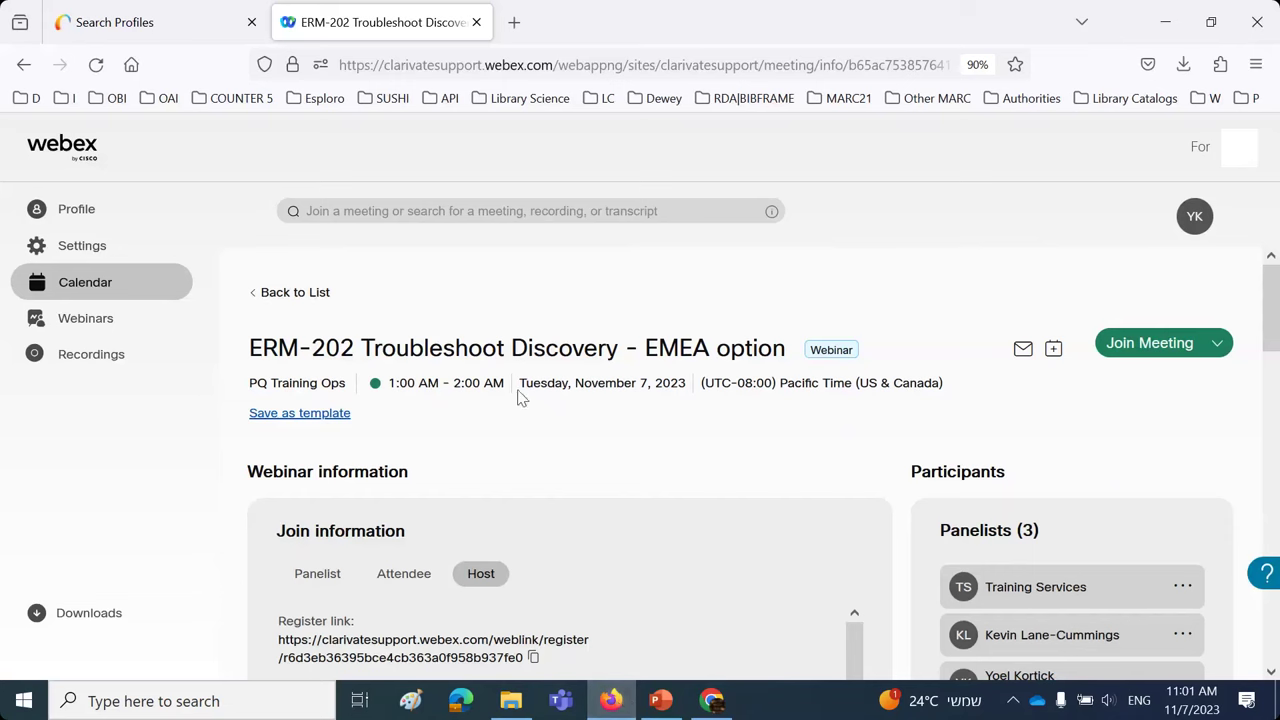
{"action": "left_click", "coordinate": [614, 703]}
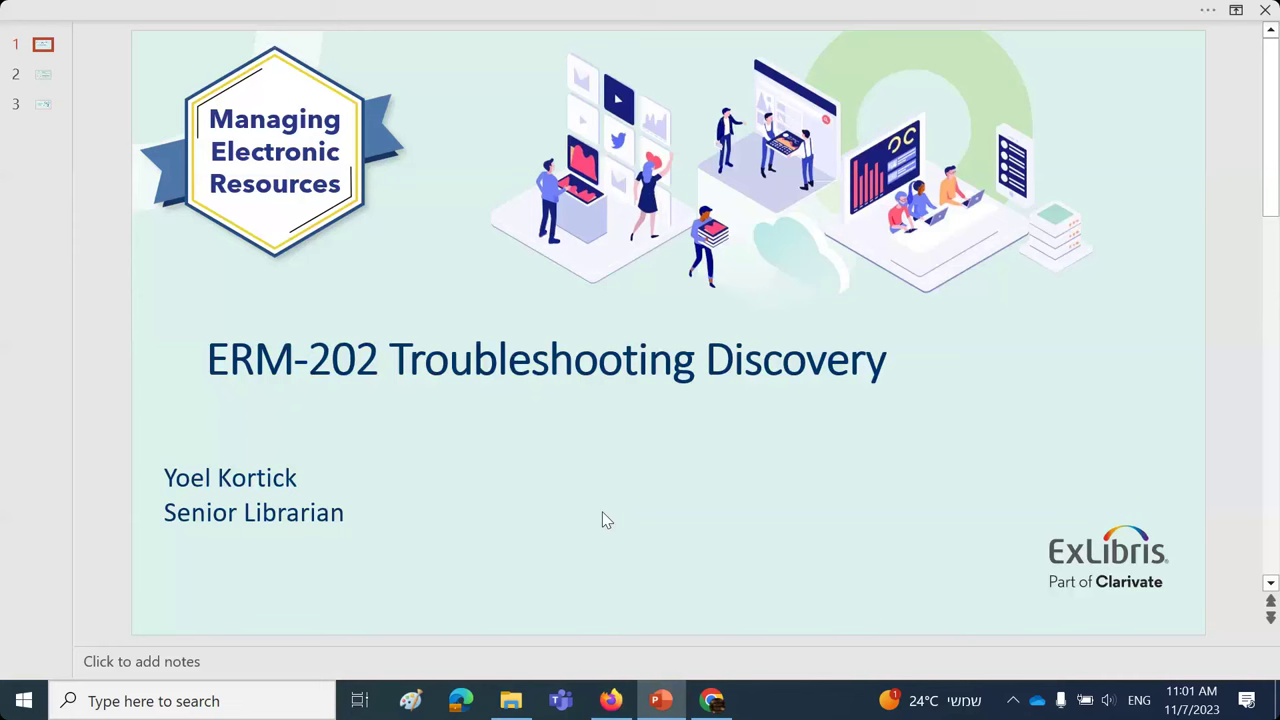
{"action": "left_click", "coordinate": [713, 700]}
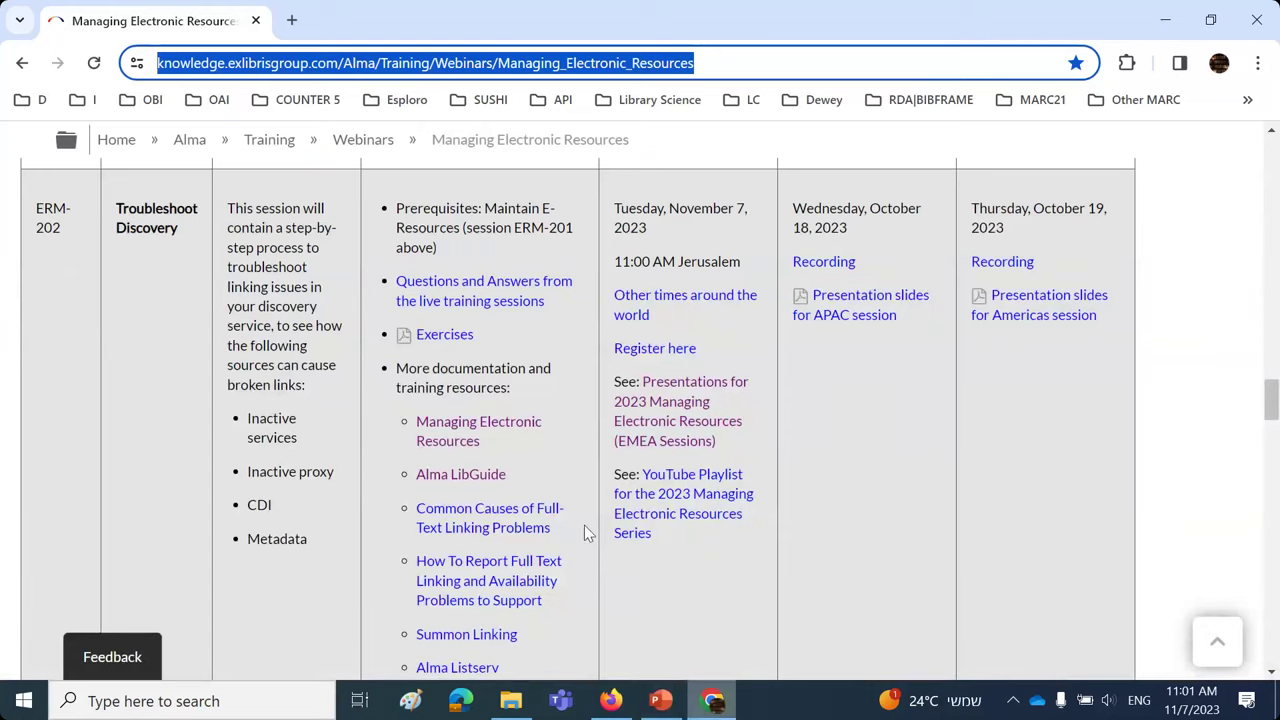
{"action": "right_click", "coordinate": [185, 66]}
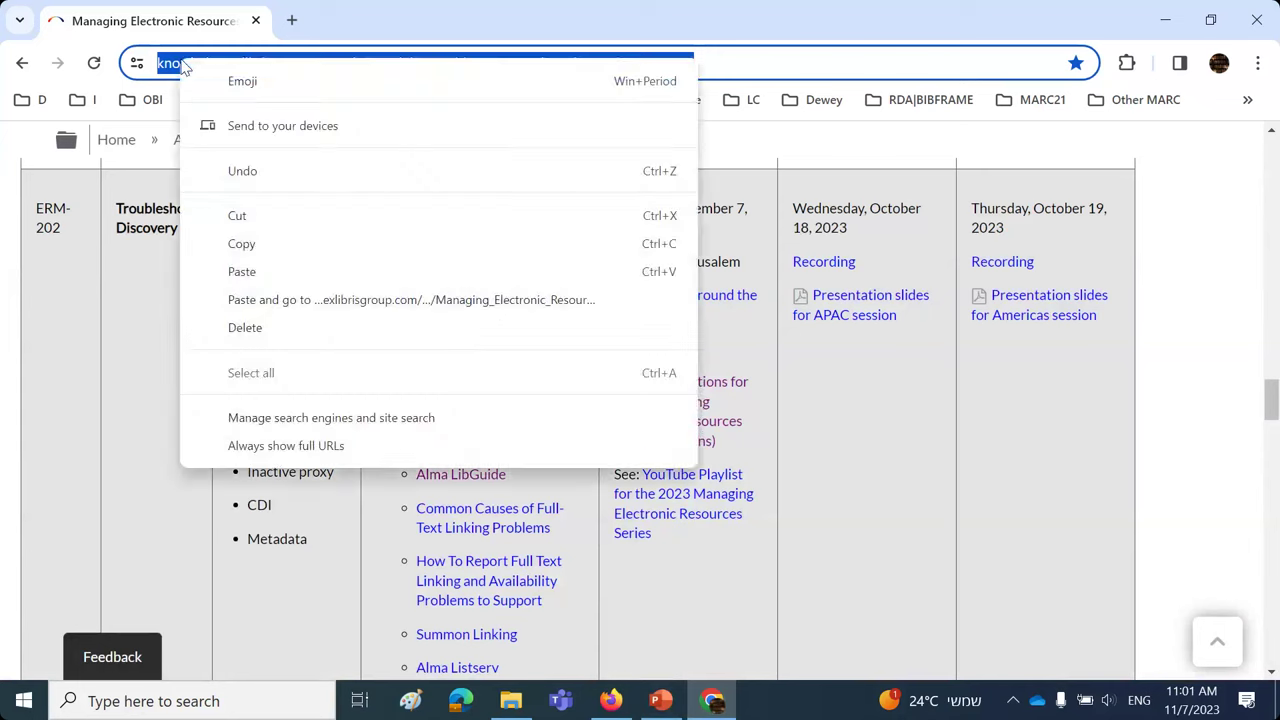
{"action": "left_click", "coordinate": [241, 244]}
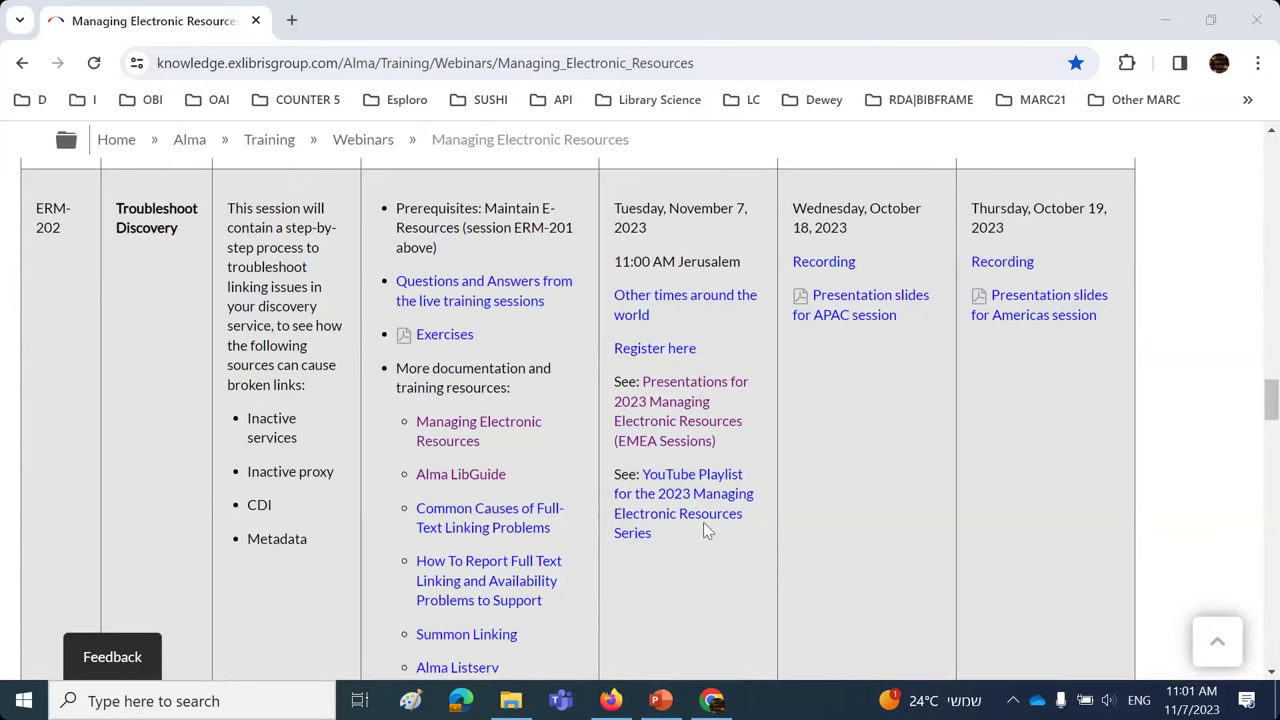
- Review the webinar sessions in the table from ERM-101 Overview and Background through ERM-202 Troubleshoot Discovery
{"action": "scroll", "coordinate": [900, 435], "scroll_direction": "down", "scroll_amount": 3}
{"action": "scroll", "coordinate": [906, 437], "scroll_direction": "up", "scroll_amount": 1}
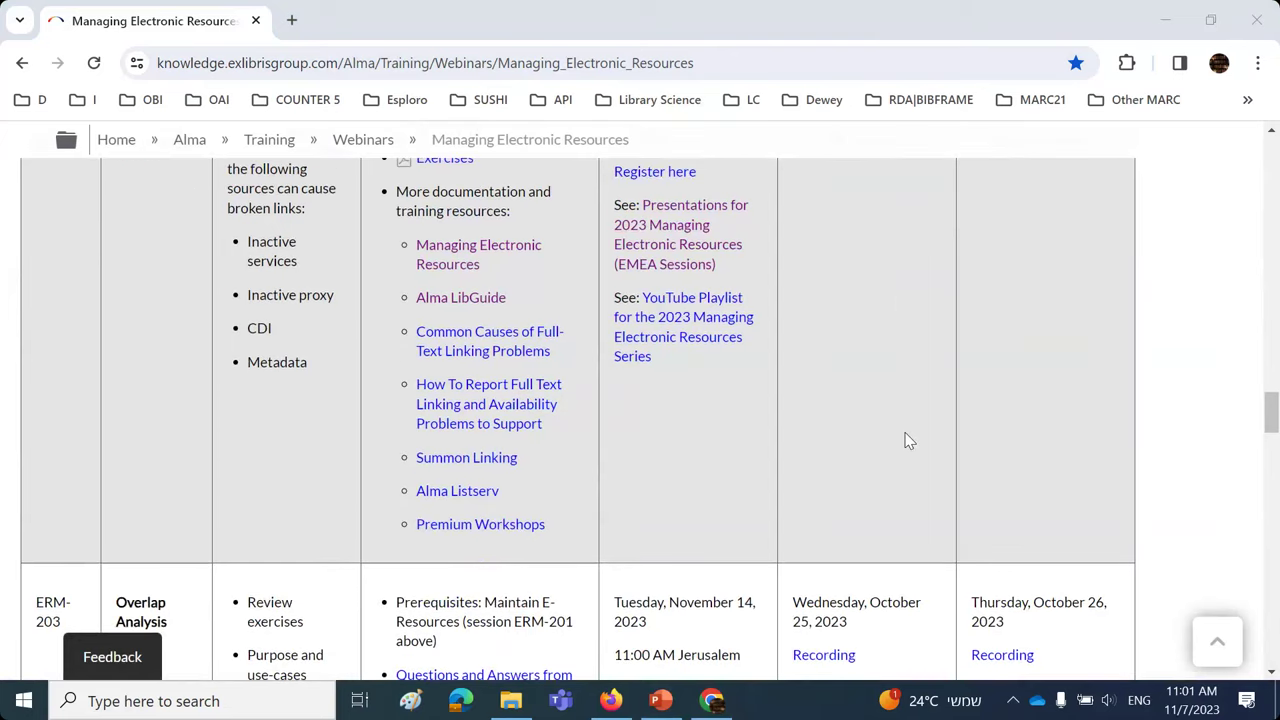
{"action": "scroll", "coordinate": [908, 440], "scroll_direction": "up", "scroll_amount": 2}
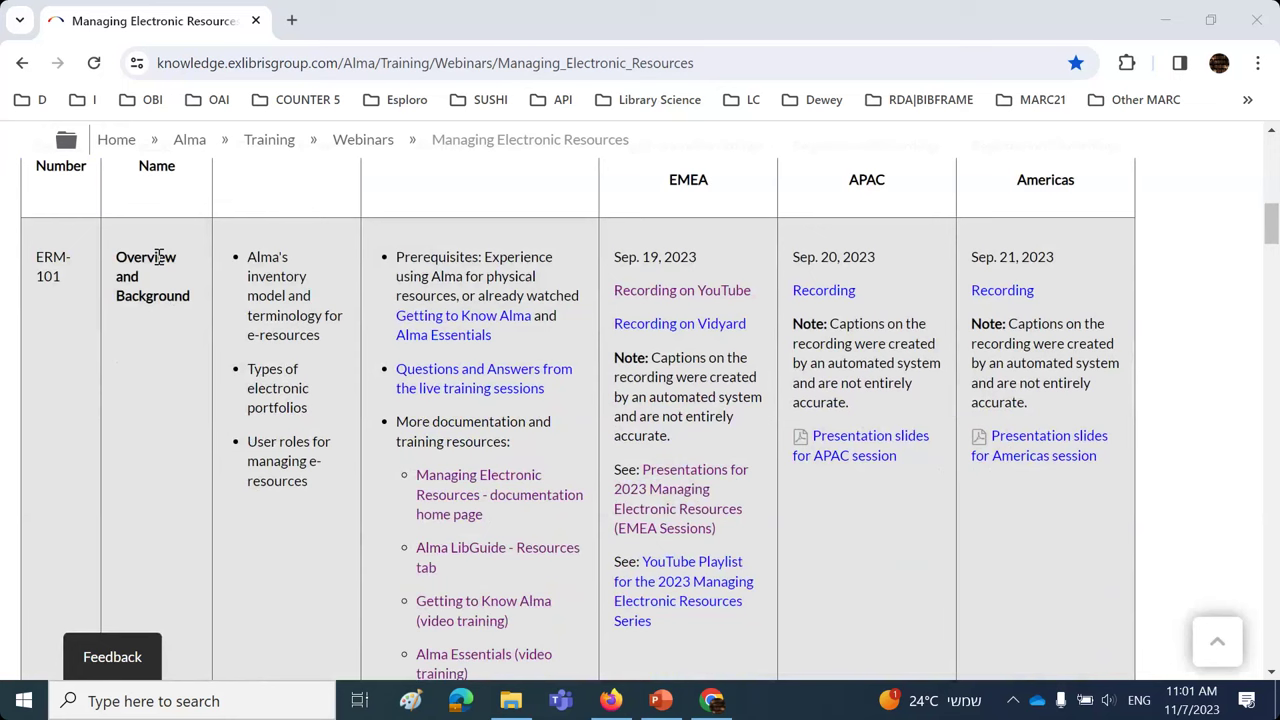
{"action": "scroll", "coordinate": [157, 257], "scroll_direction": "down", "scroll_amount": 5}
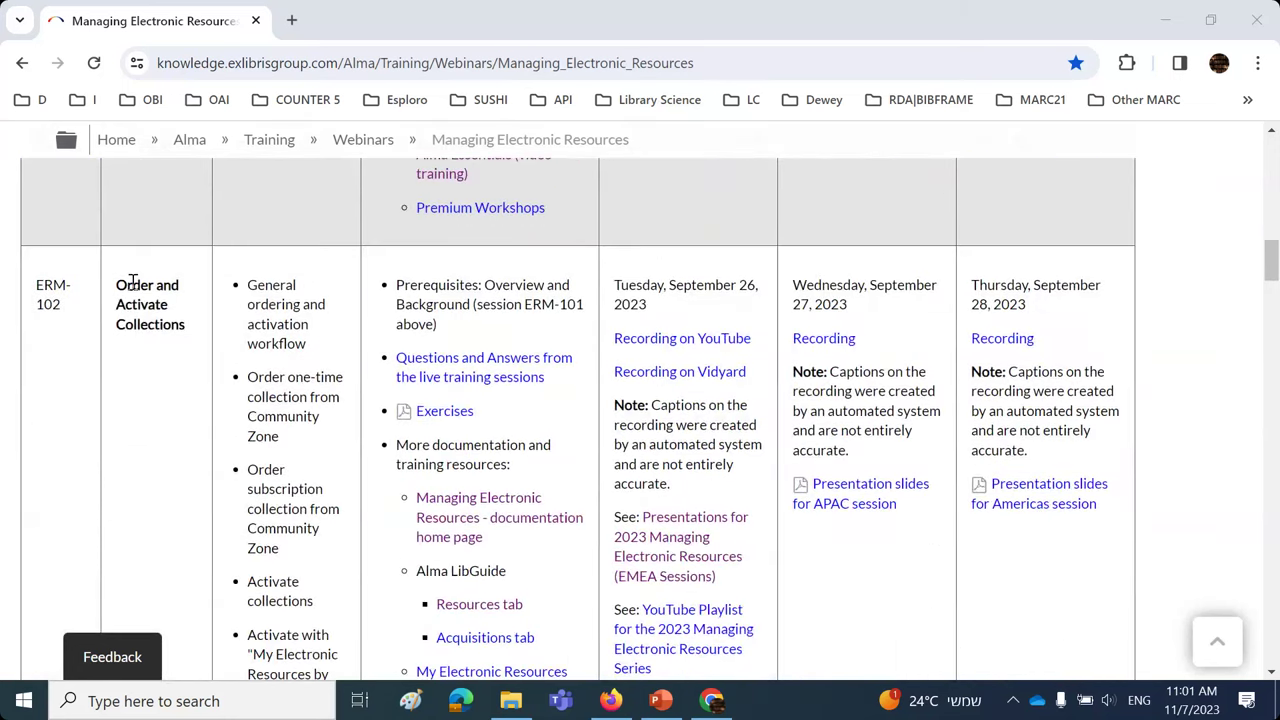
{"action": "scroll", "coordinate": [133, 282], "scroll_direction": "down", "scroll_amount": 5}
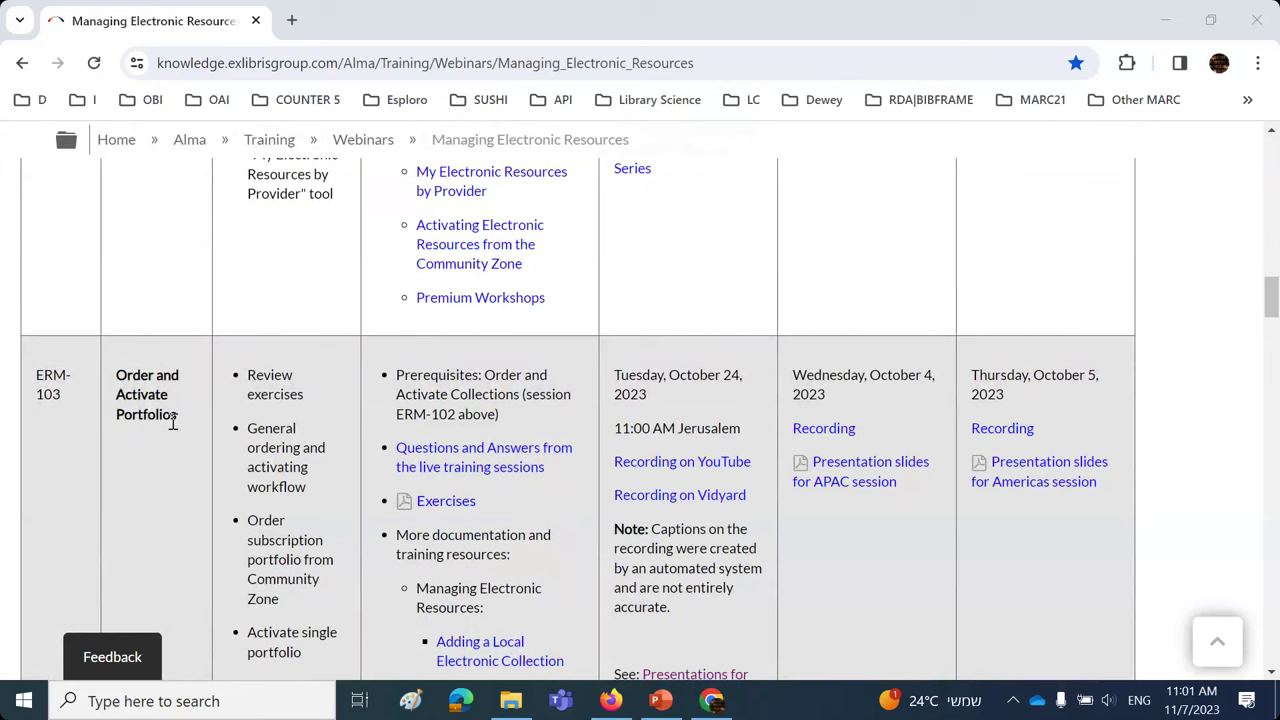
{"action": "scroll", "coordinate": [172, 422], "scroll_direction": "down", "scroll_amount": 8}
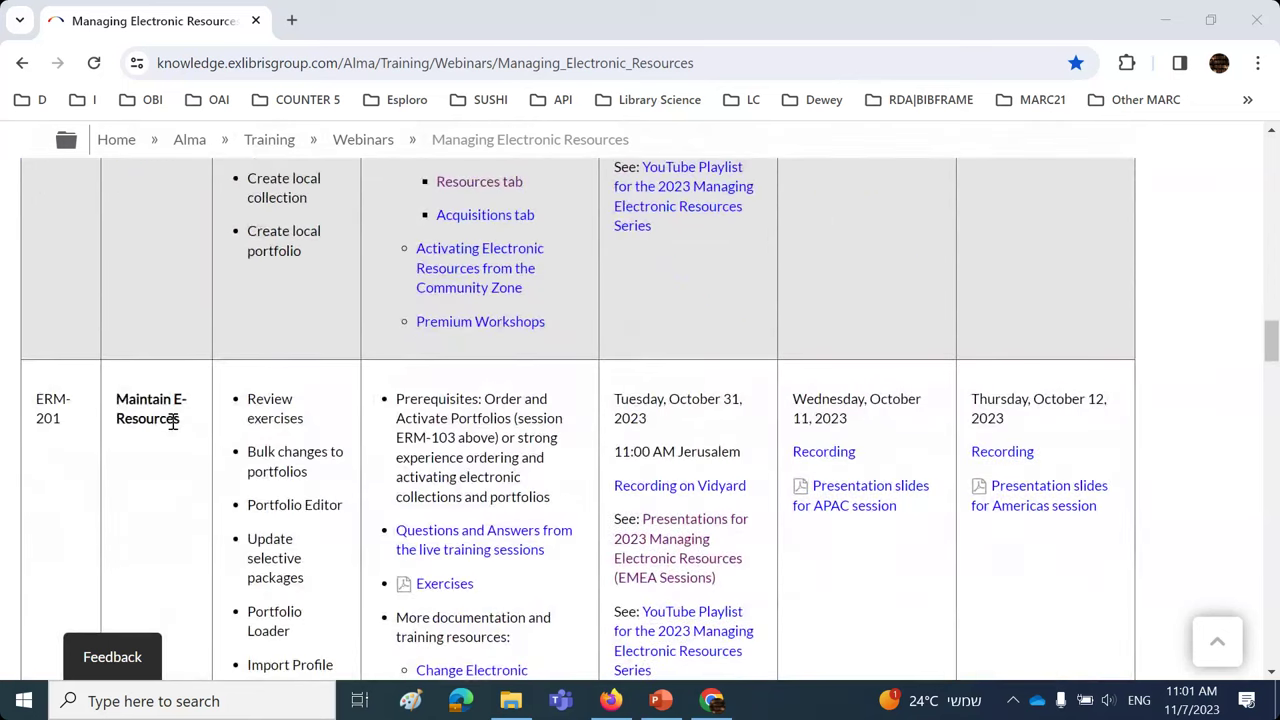
{"action": "scroll", "coordinate": [172, 422], "scroll_direction": "up", "scroll_amount": 2}
{"action": "scroll", "coordinate": [120, 396], "scroll_direction": "down", "scroll_amount": 6}
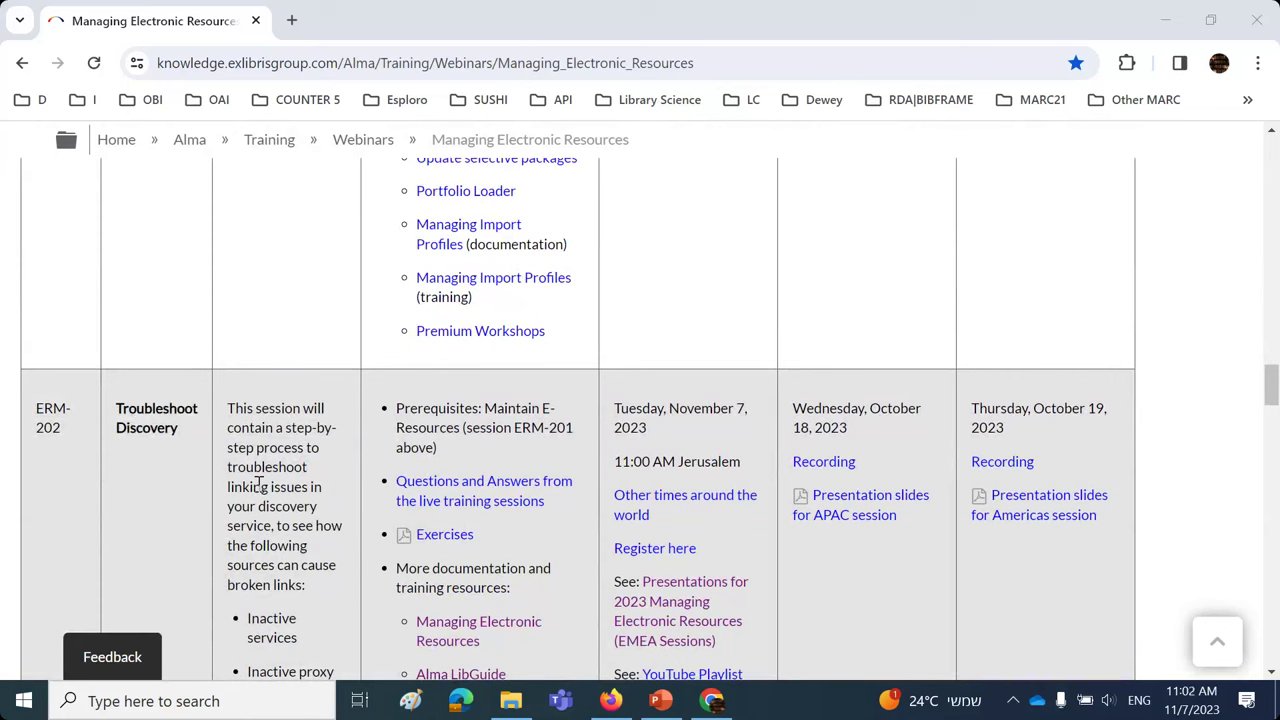
- Switch to the ERM-202 Troubleshooting Discovery presentation in PowerPoint and show its Agenda slide
{"action": "left_click", "coordinate": [661, 701]}
{"action": "scroll", "coordinate": [619, 577], "scroll_direction": "down", "scroll_amount": 1}
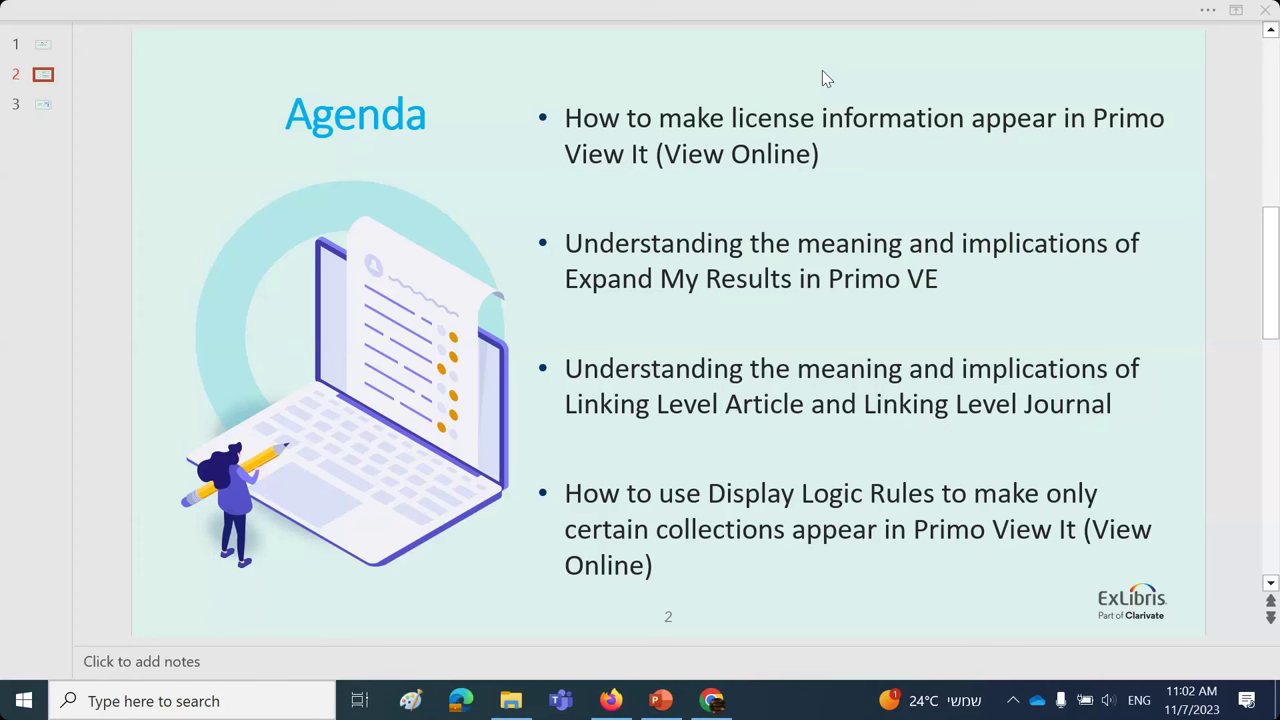
- In Chrome, open the 2023 Managing Electronic Resources EMEA presentations from the ERM-202 row and highlight the Troubleshoot Discovery session there
{"action": "left_click", "coordinate": [712, 702]}
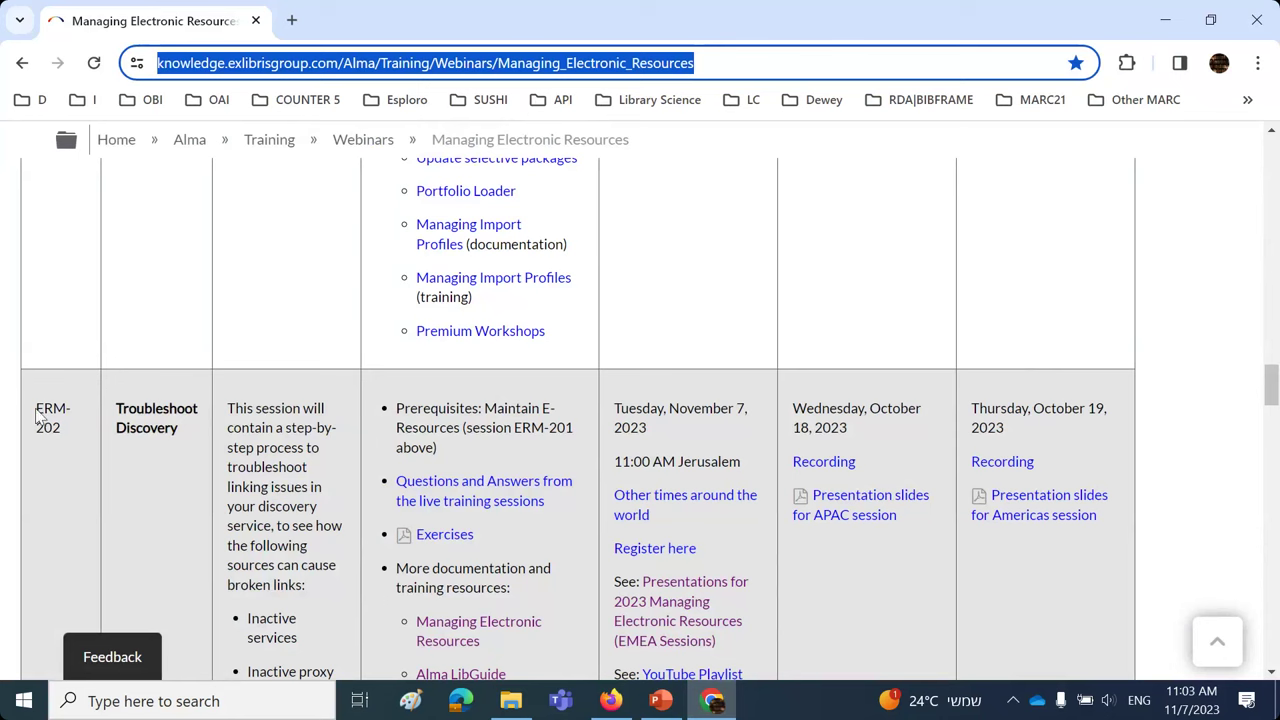
{"action": "left_click_drag", "start_coordinate": [38, 412], "coordinate": [63, 430]}
{"action": "left_click_drag", "start_coordinate": [614, 406], "coordinate": [737, 428]}
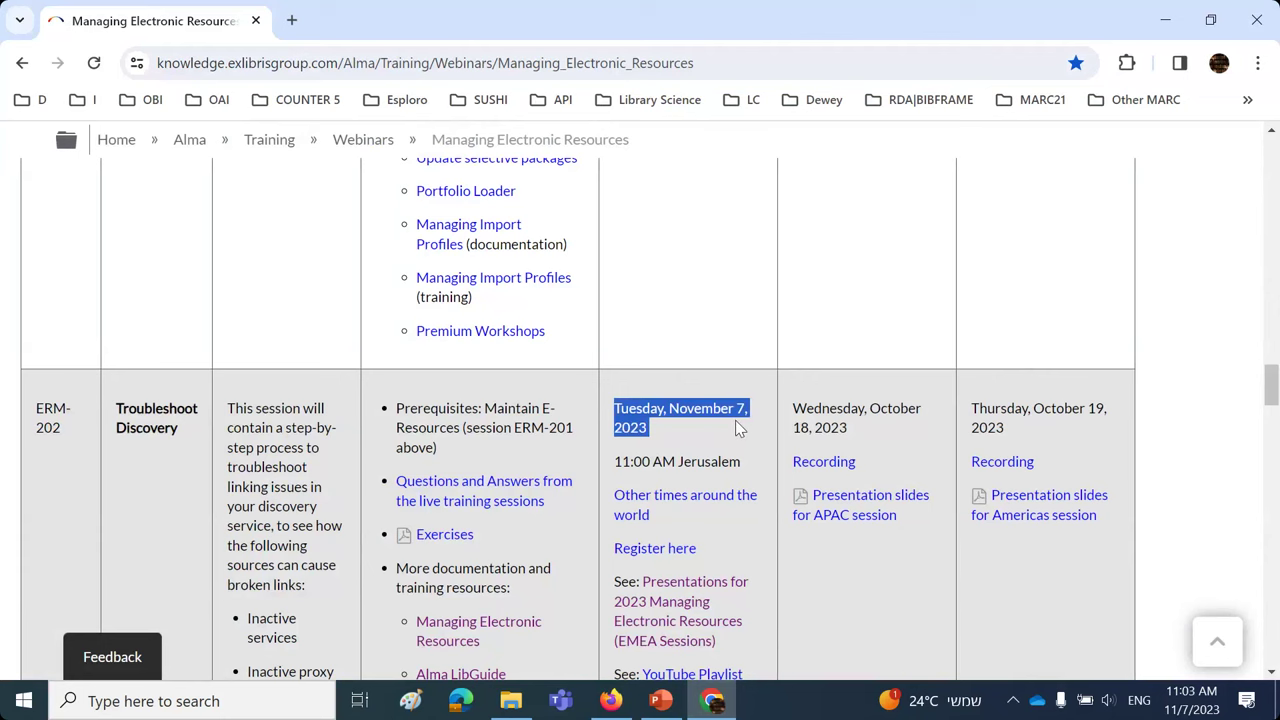
{"action": "scroll", "coordinate": [720, 450], "scroll_direction": "down", "scroll_amount": 1}
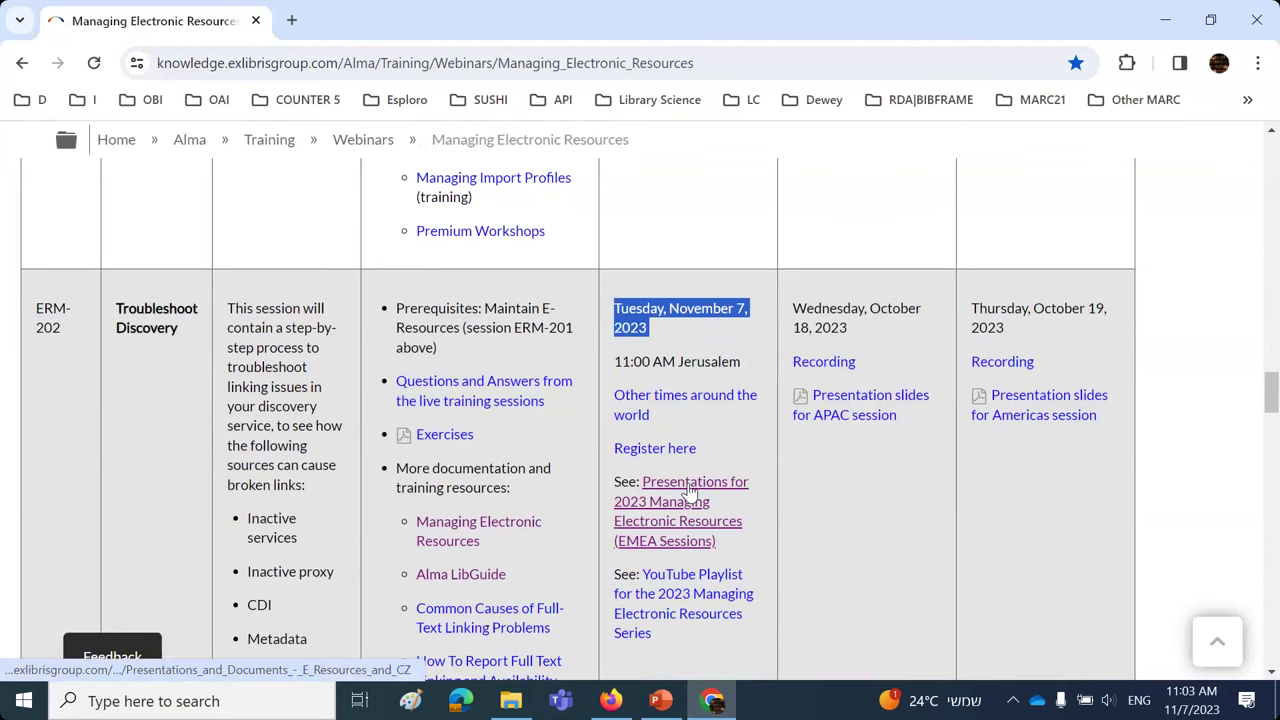
{"action": "left_click", "coordinate": [690, 489]}
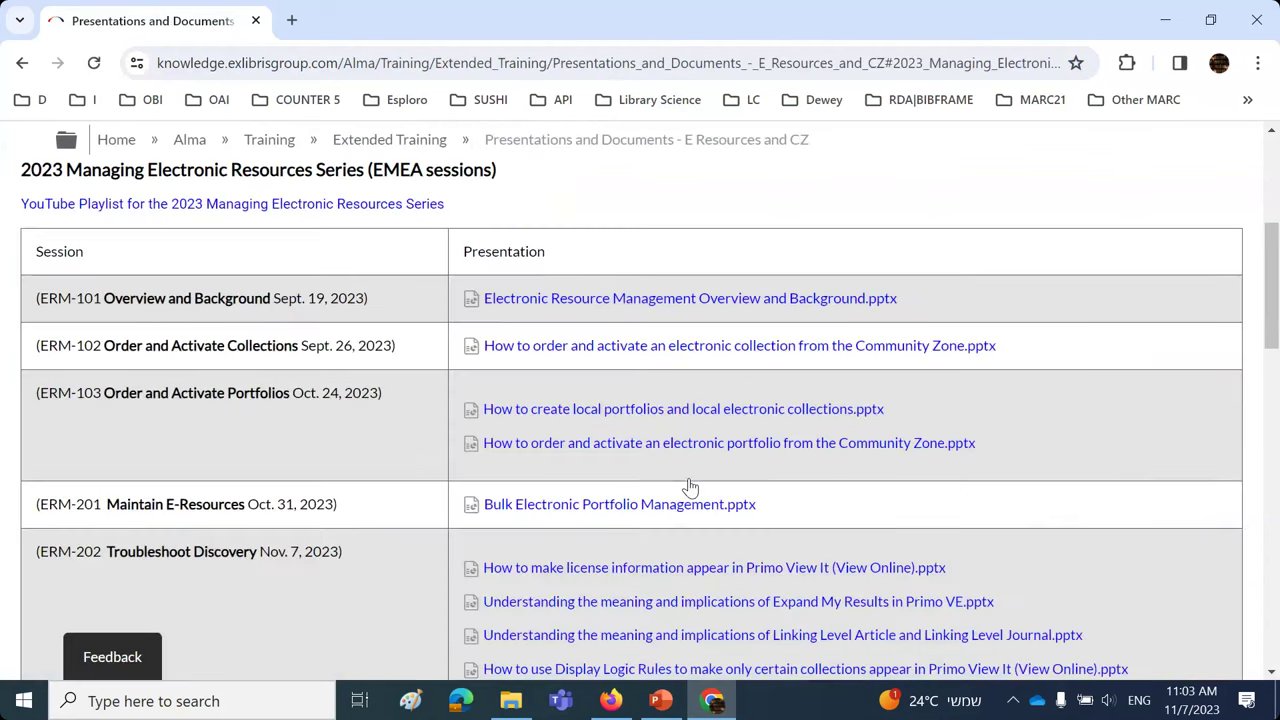
{"action": "scroll", "coordinate": [690, 487], "scroll_direction": "down", "scroll_amount": 1}
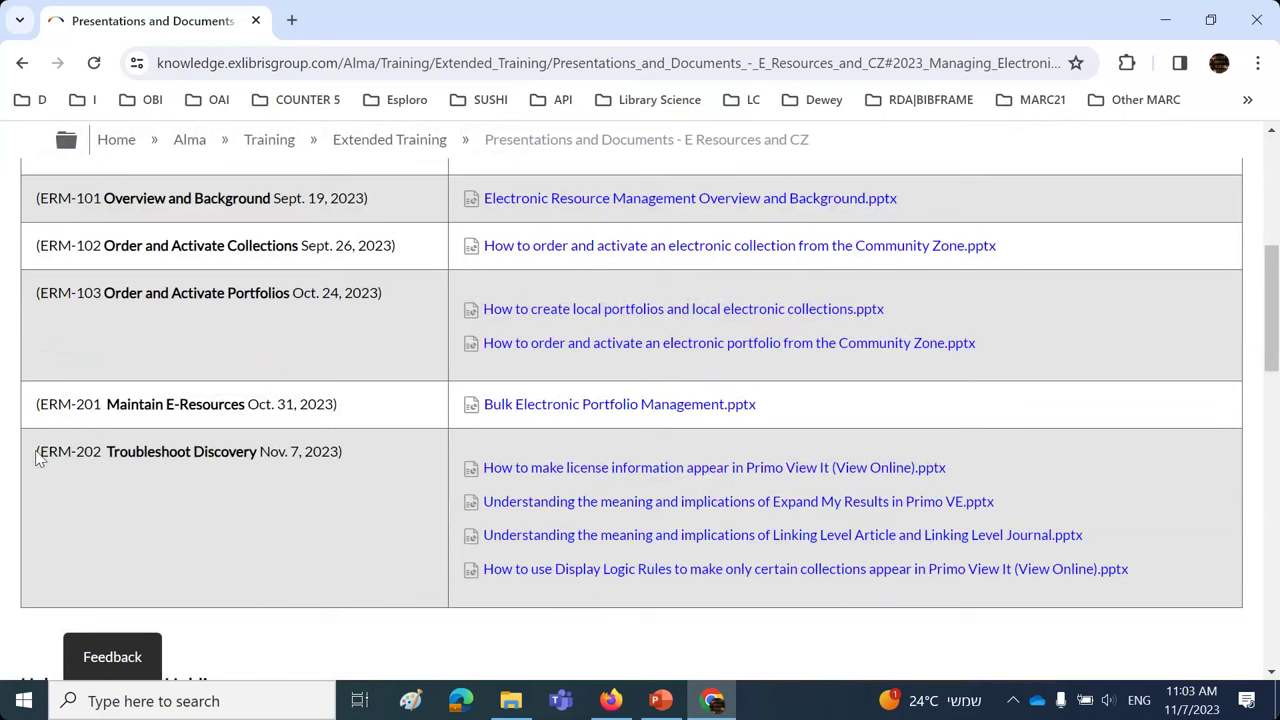
{"action": "left_click_drag", "start_coordinate": [36, 455], "coordinate": [414, 471]}
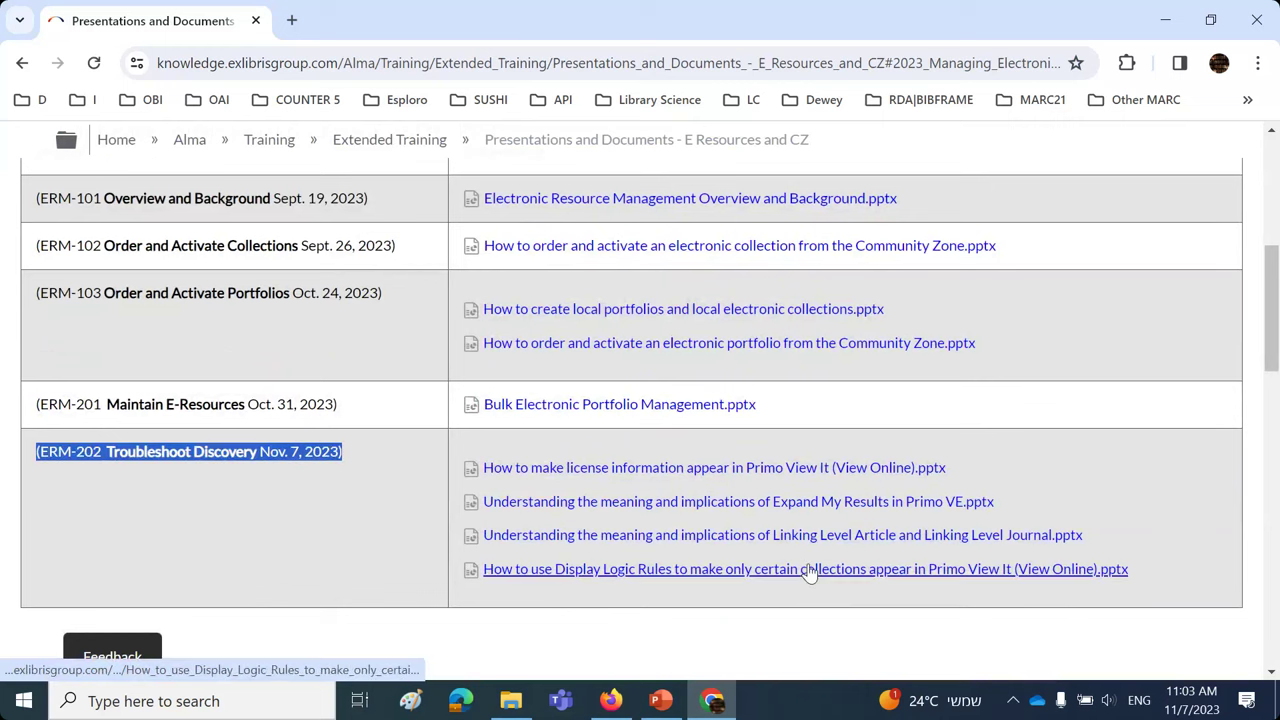
- Open "How to make license information appear in Primo View It (View Online).pptx" from the ERM-202 Troubleshoot Discovery folder and show its Agenda slide
{"action": "left_click", "coordinate": [660, 701]}
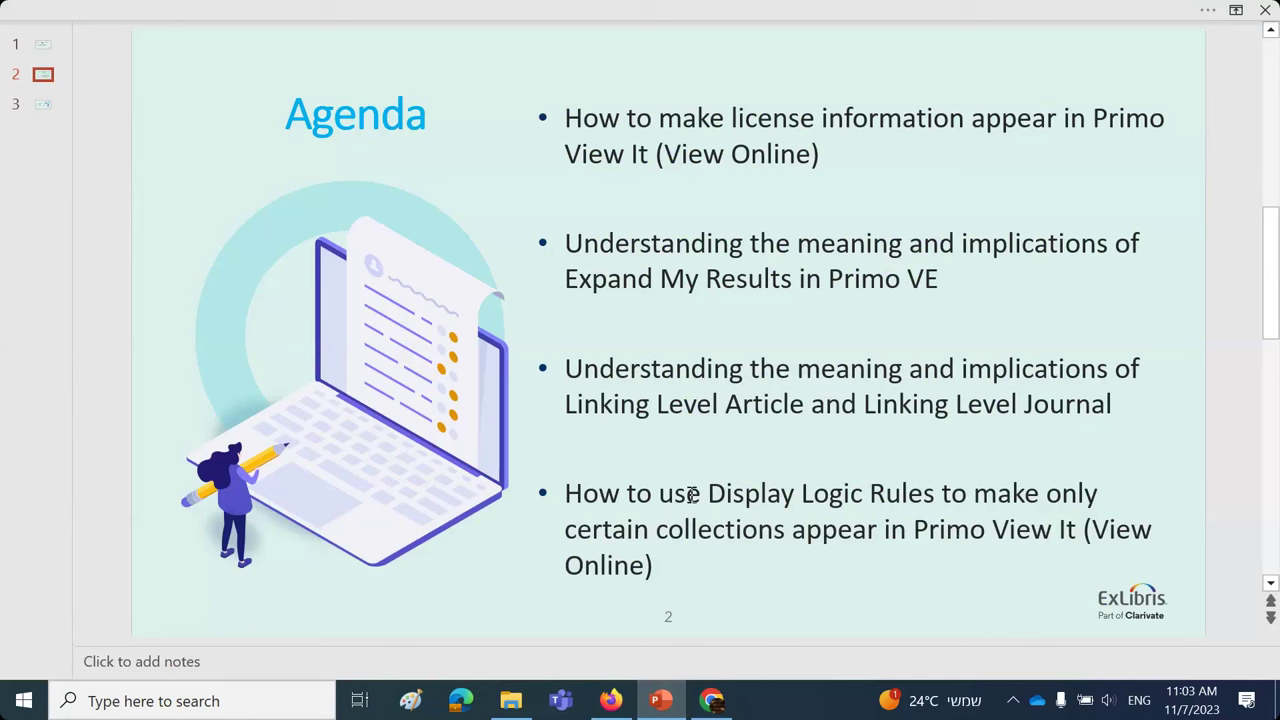
{"action": "left_click", "coordinate": [511, 702]}
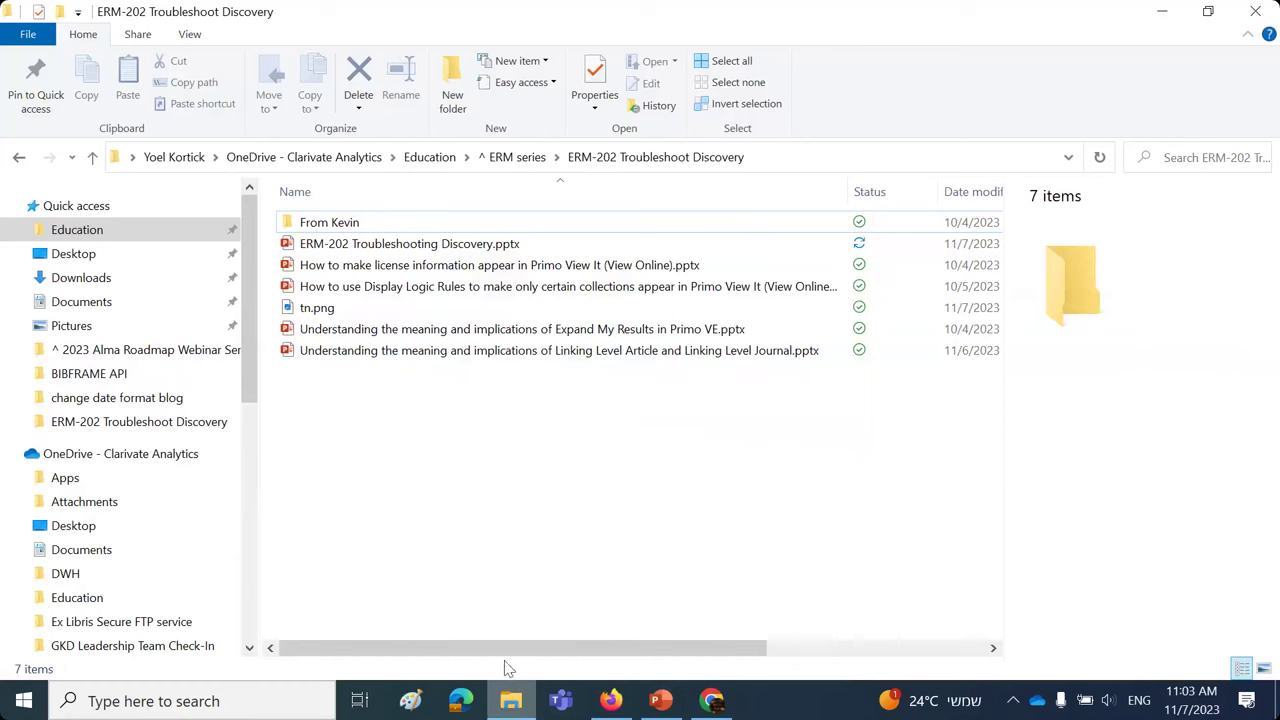
{"action": "left_click", "coordinate": [443, 268]}
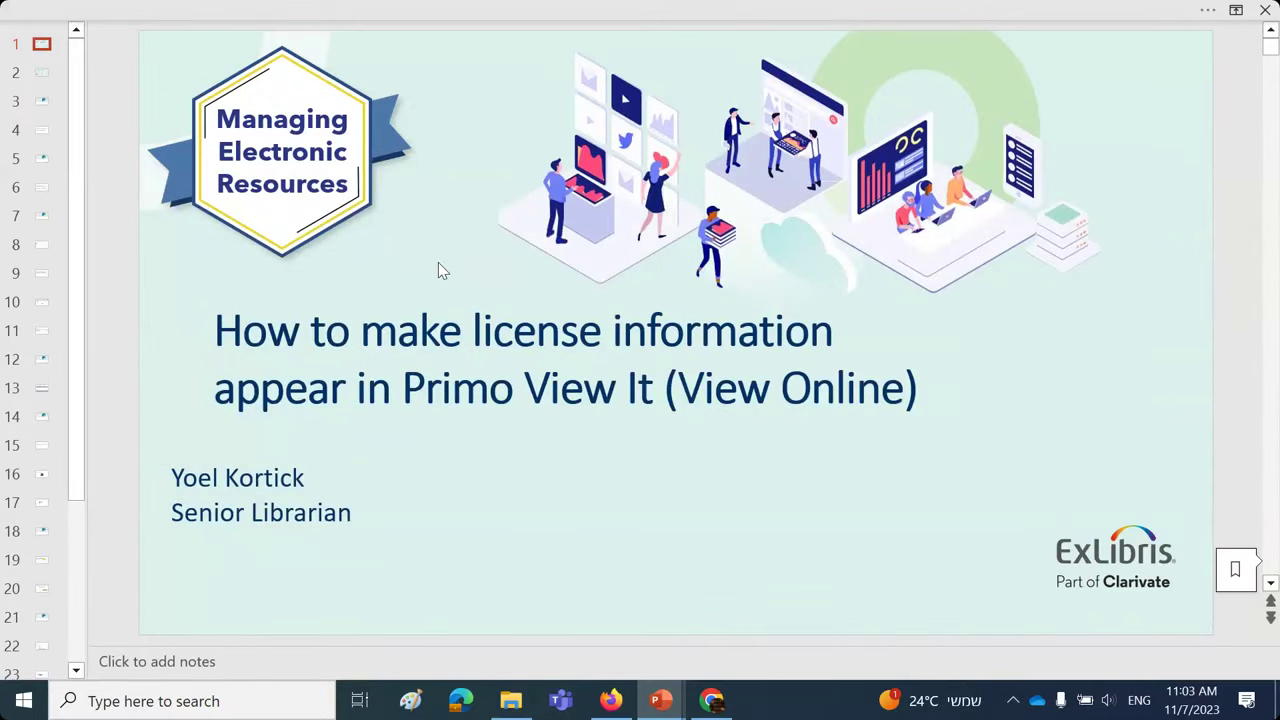
{"action": "scroll", "coordinate": [438, 265], "scroll_direction": "down", "scroll_amount": 3}
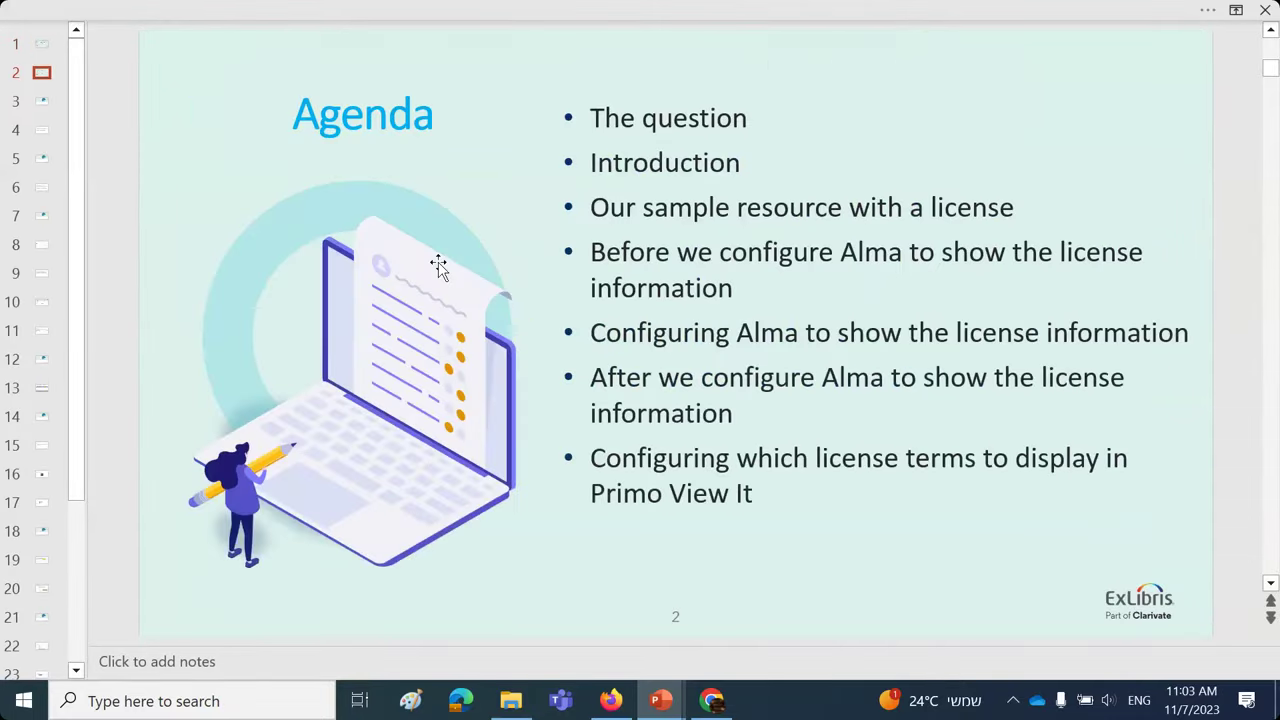
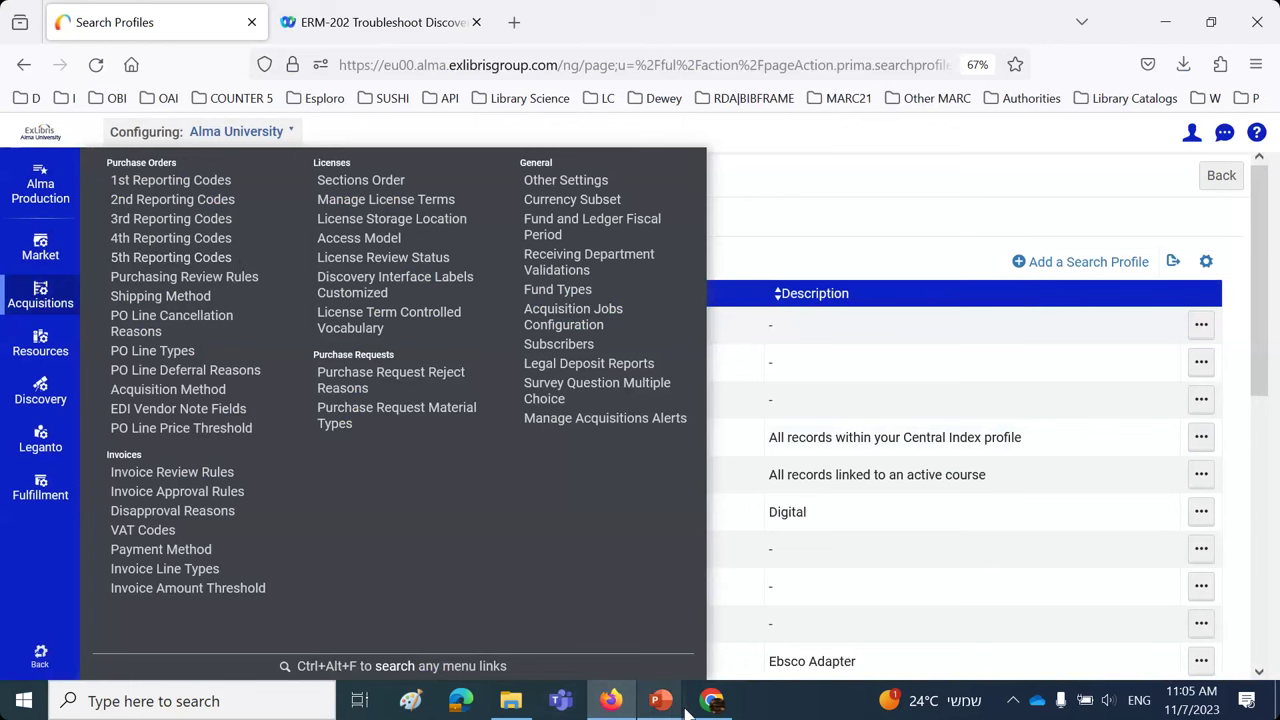
- Return to the license presentation, advance to slide 9 and highlight the collection name "iG Publishing: Pearson Education Taiwan"
{"action": "mouse_move", "coordinate": [668, 704]}
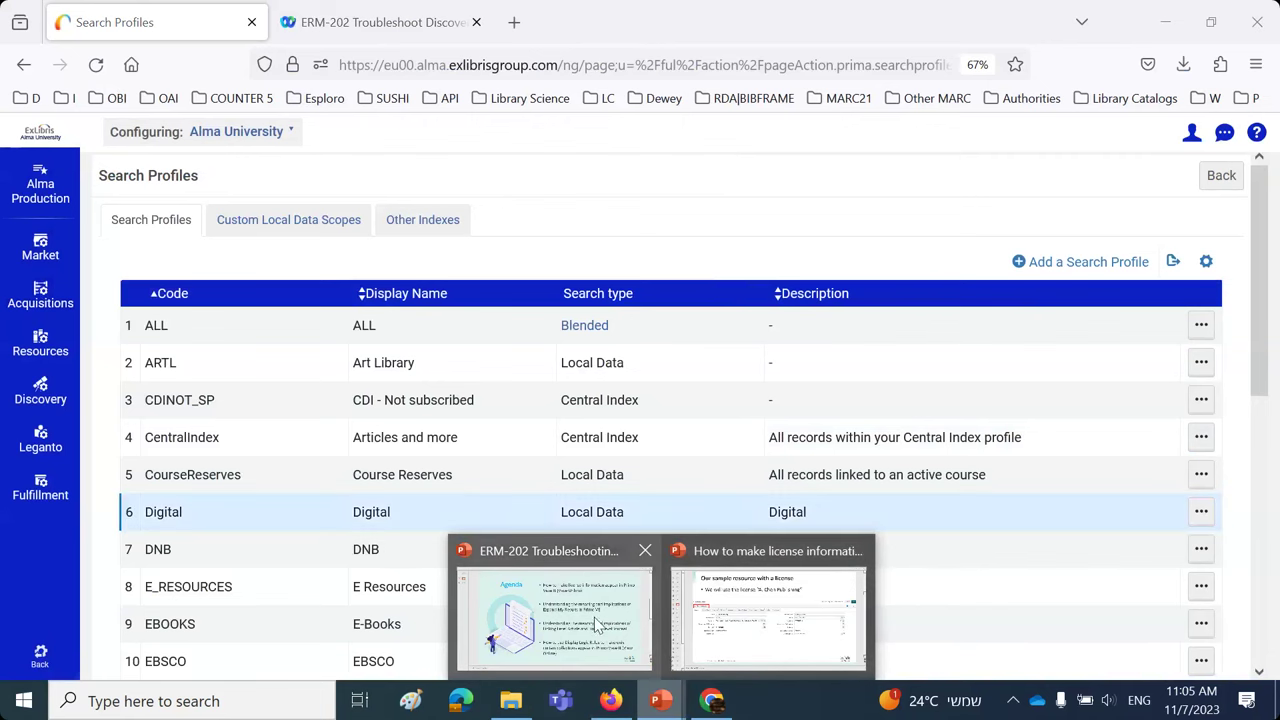
{"action": "left_click", "coordinate": [768, 615]}
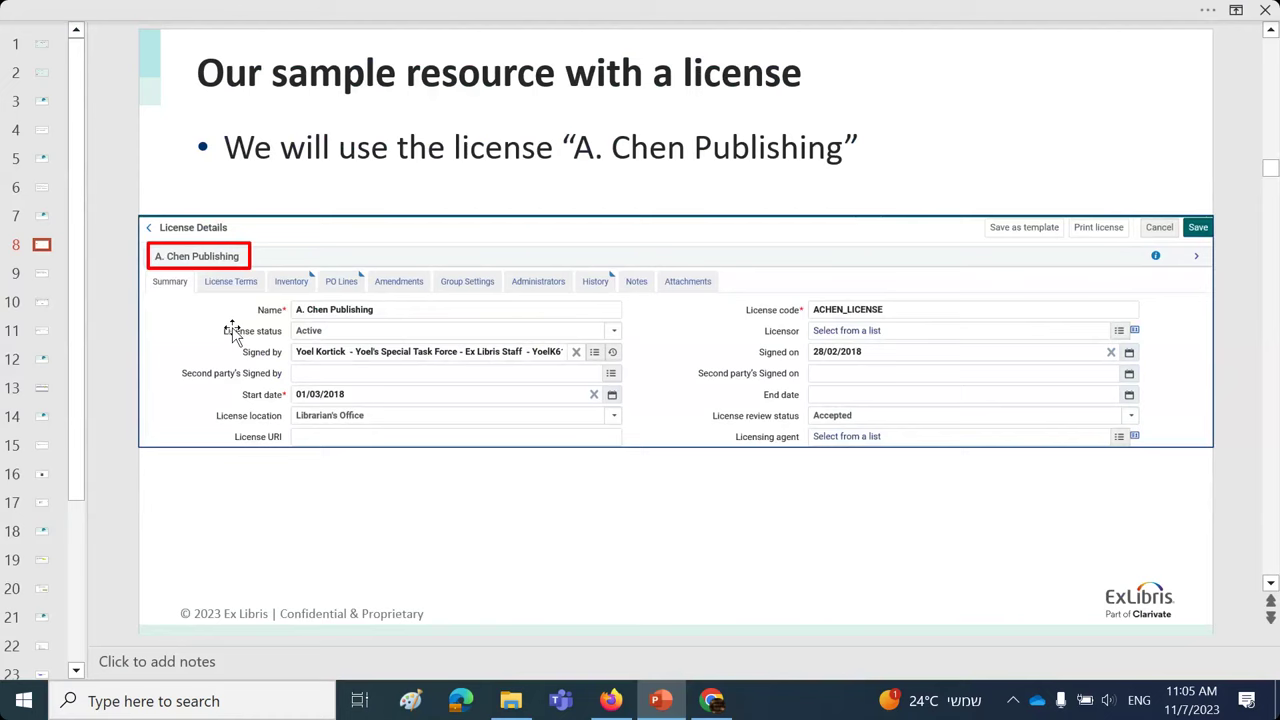
{"action": "scroll", "coordinate": [347, 451], "scroll_direction": "down", "scroll_amount": 1}
{"action": "scroll", "coordinate": [347, 451], "scroll_direction": "up", "scroll_amount": 1}
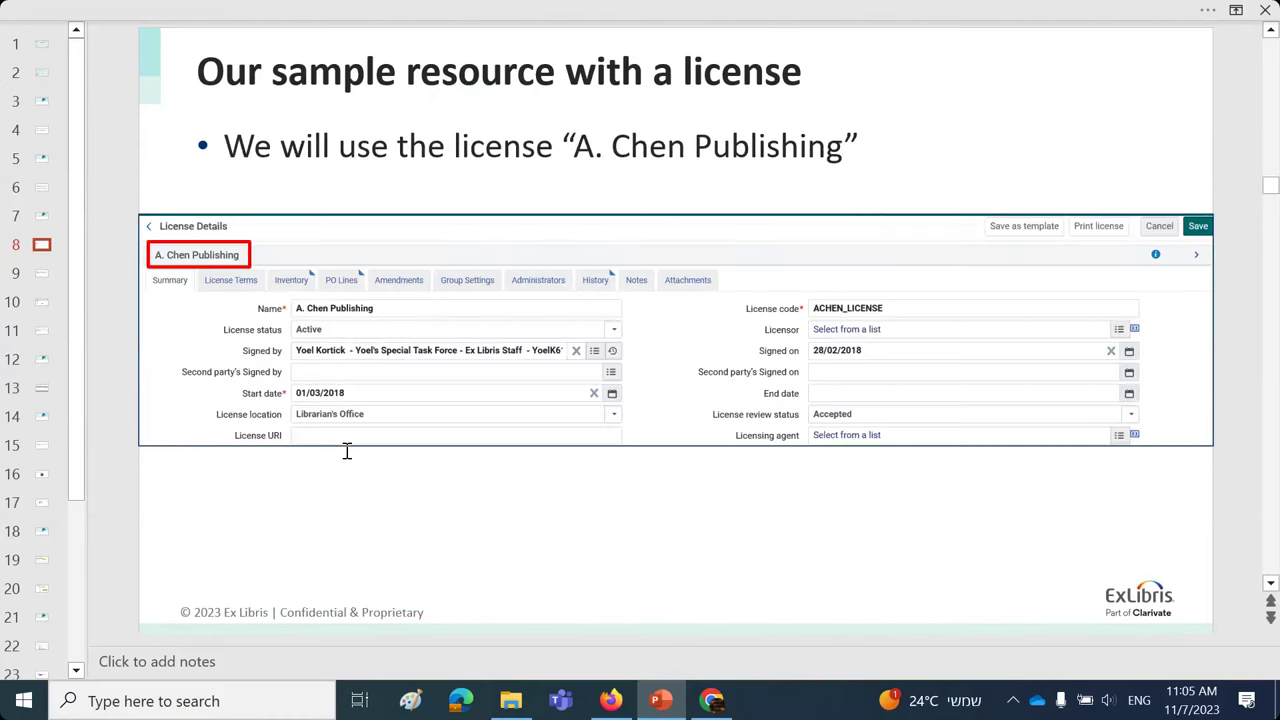
{"action": "scroll", "coordinate": [347, 451], "scroll_direction": "down", "scroll_amount": 1}
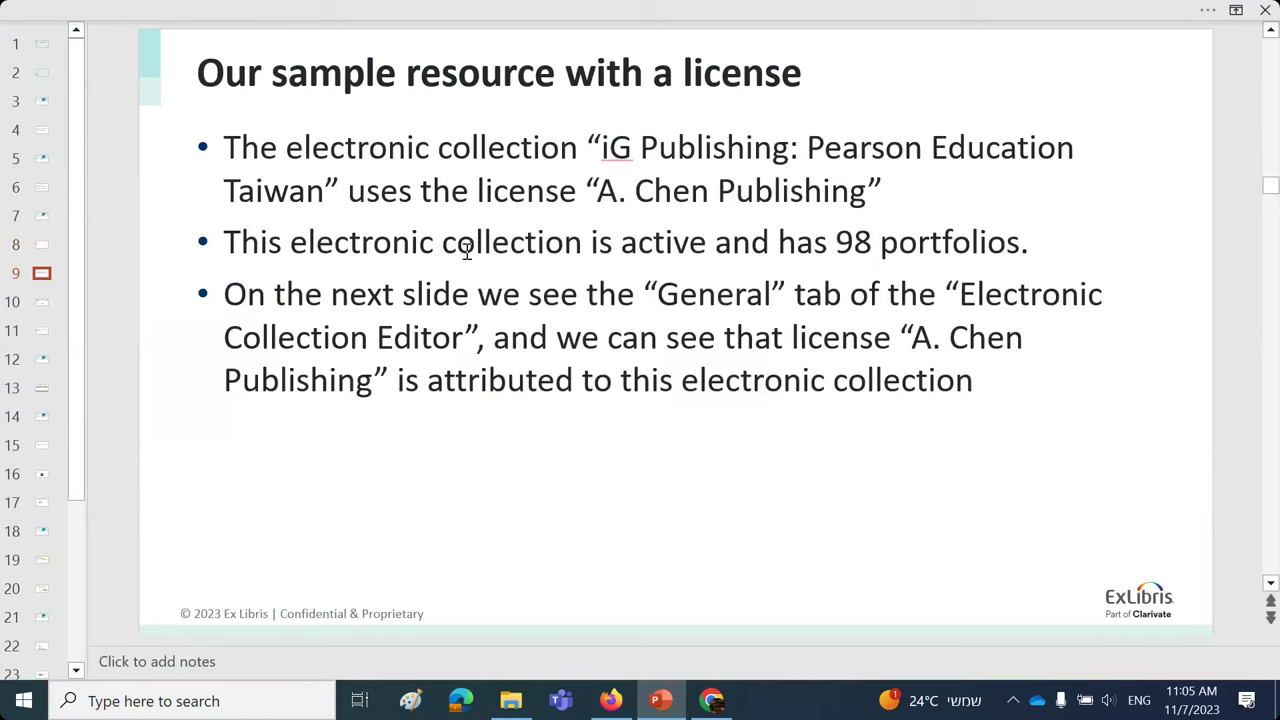
{"action": "left_click_drag", "start_coordinate": [602, 147], "coordinate": [328, 192]}
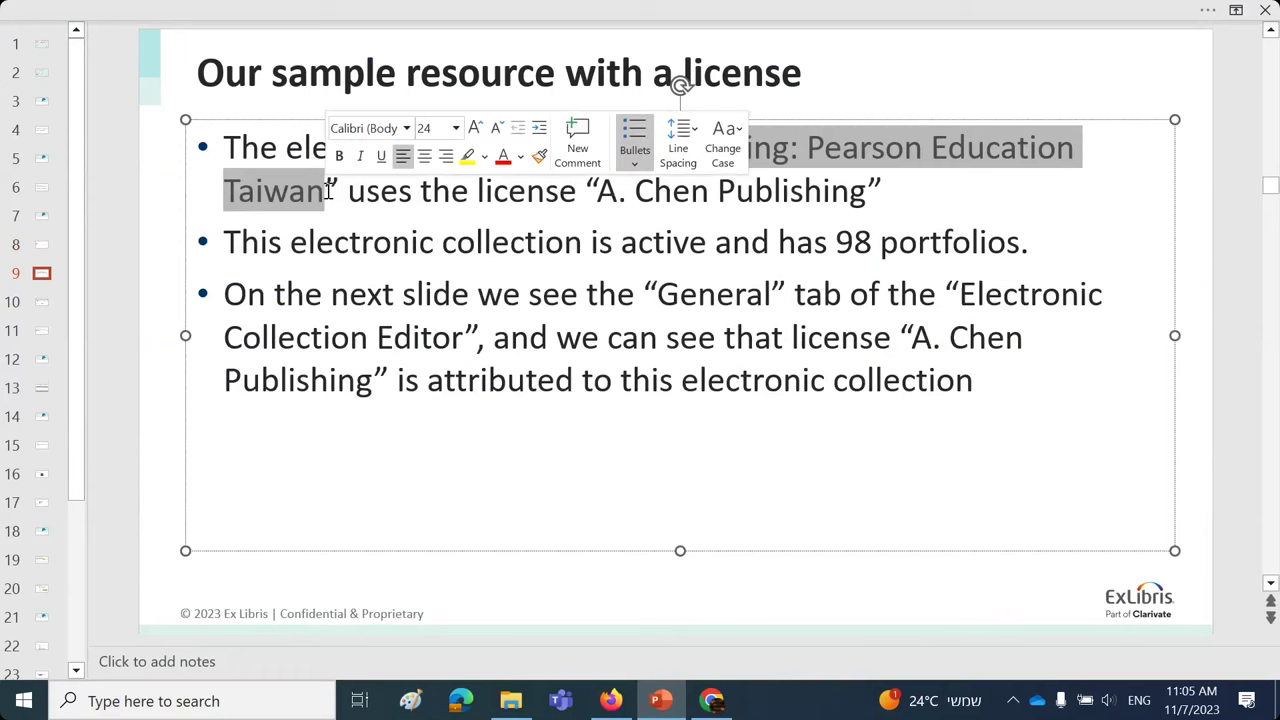
- Switch to Alma in Firefox, leave the configuration area and open the license "A. Chen Publishing" for editing from the acquisitions Licenses list
{"action": "left_click", "coordinate": [608, 698]}
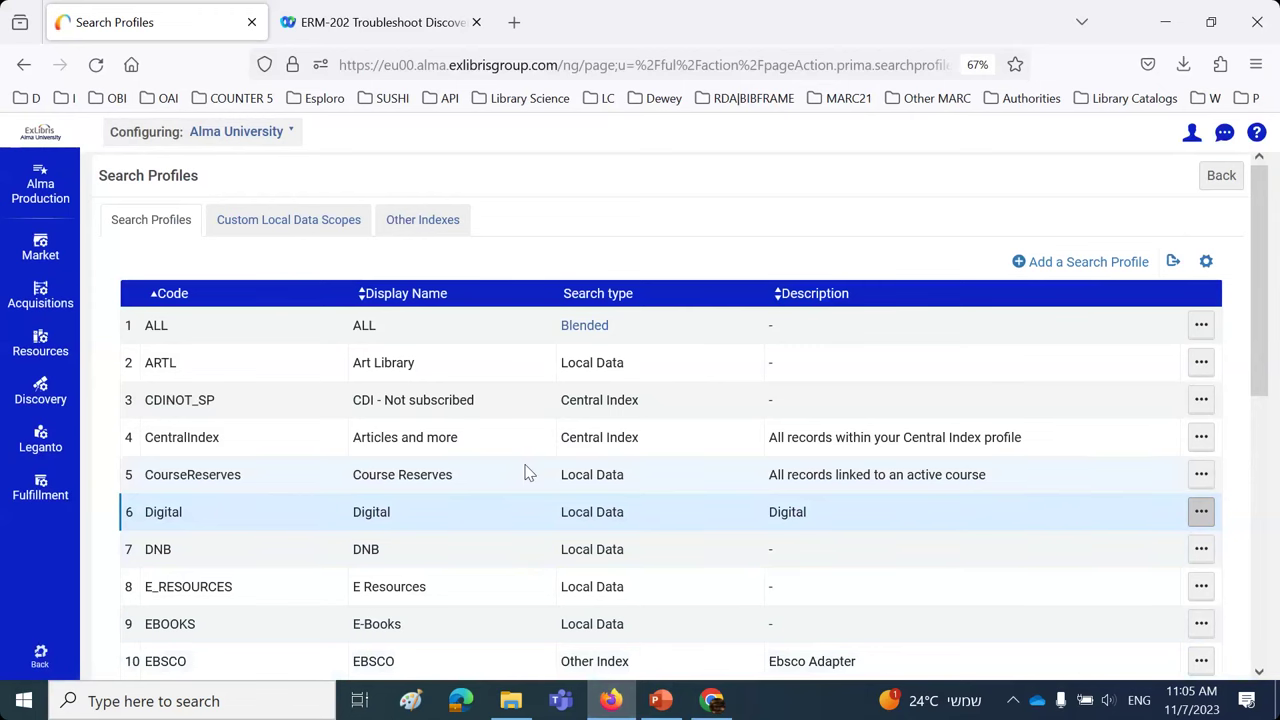
{"action": "left_click", "coordinate": [42, 300]}
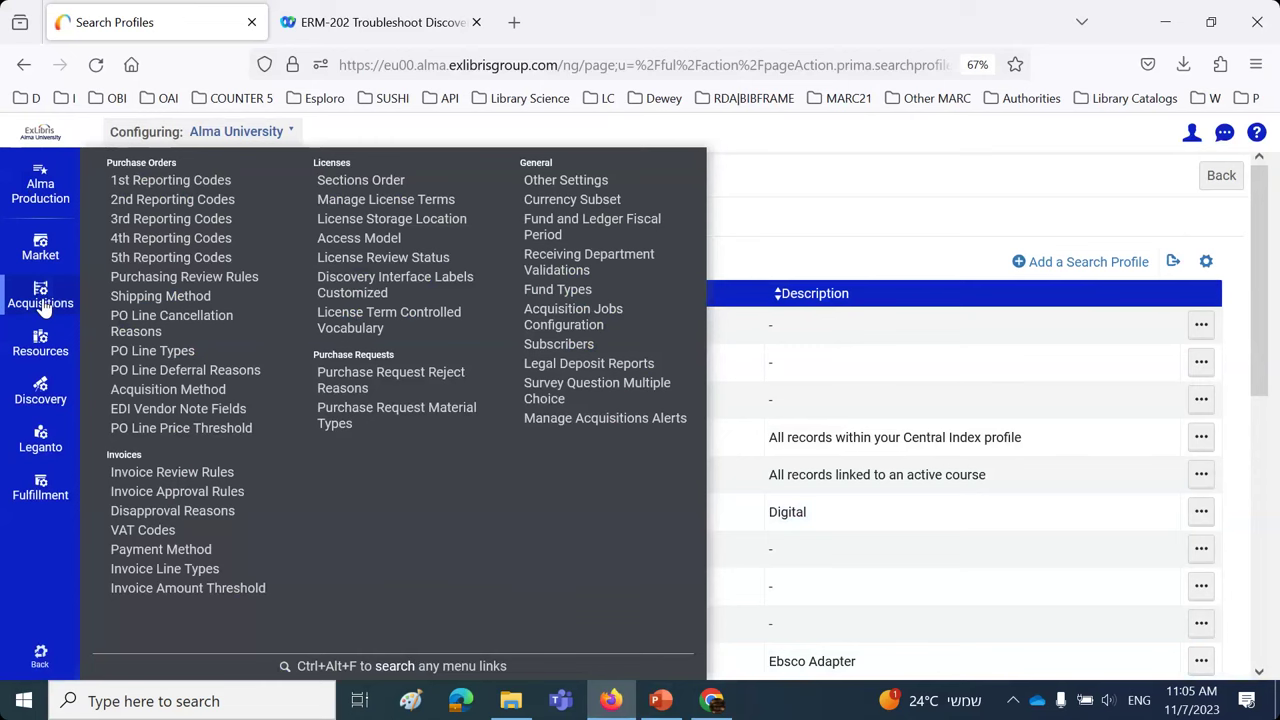
{"action": "left_click", "coordinate": [40, 655]}
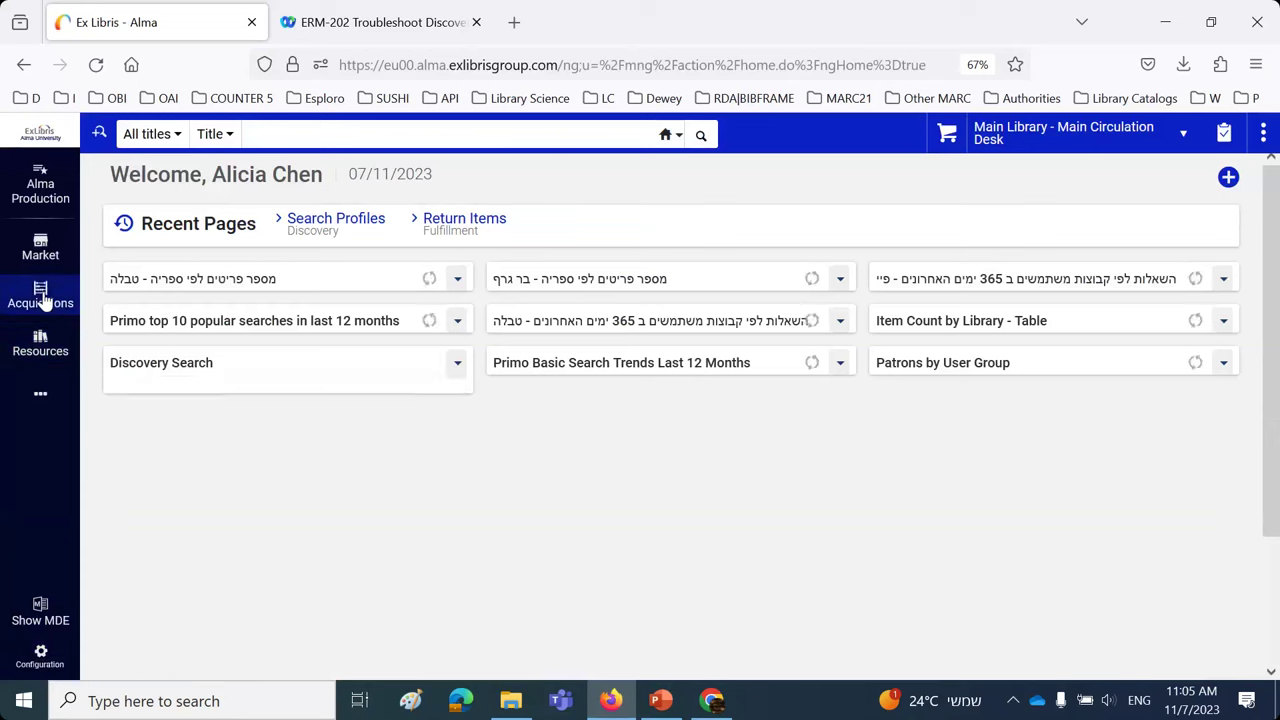
{"action": "left_click", "coordinate": [40, 294]}
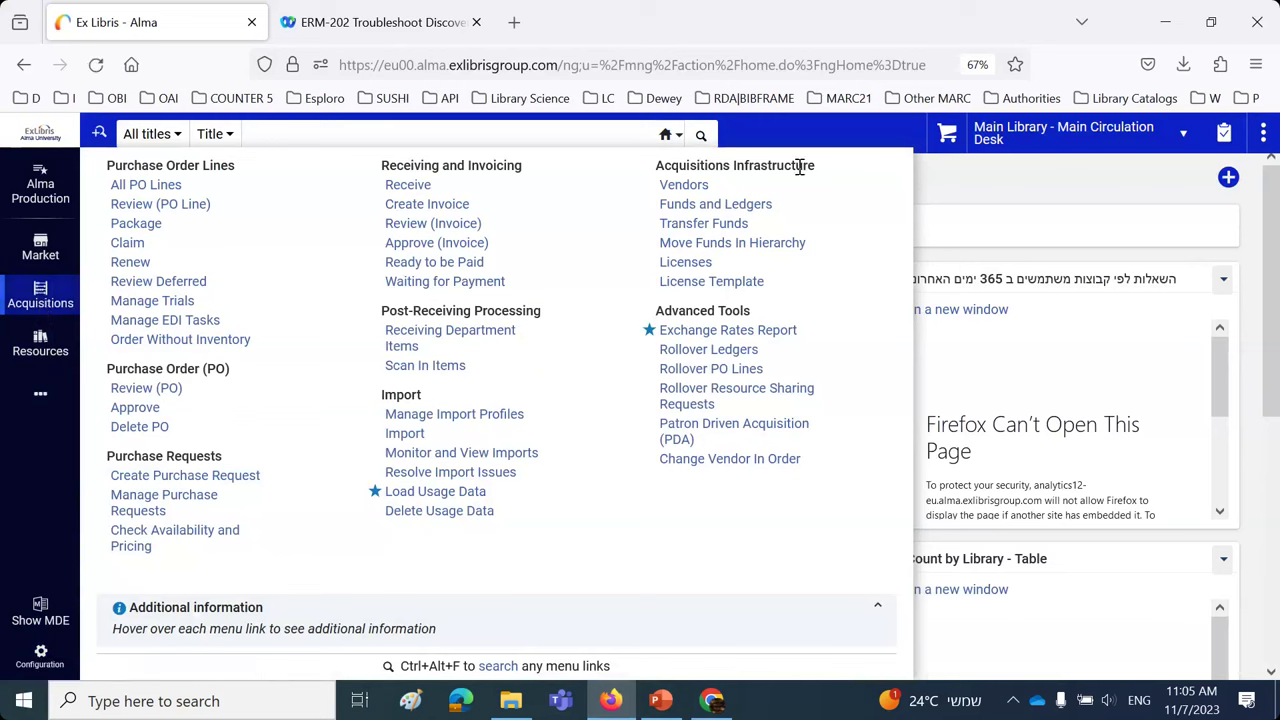
{"action": "left_click", "coordinate": [686, 262]}
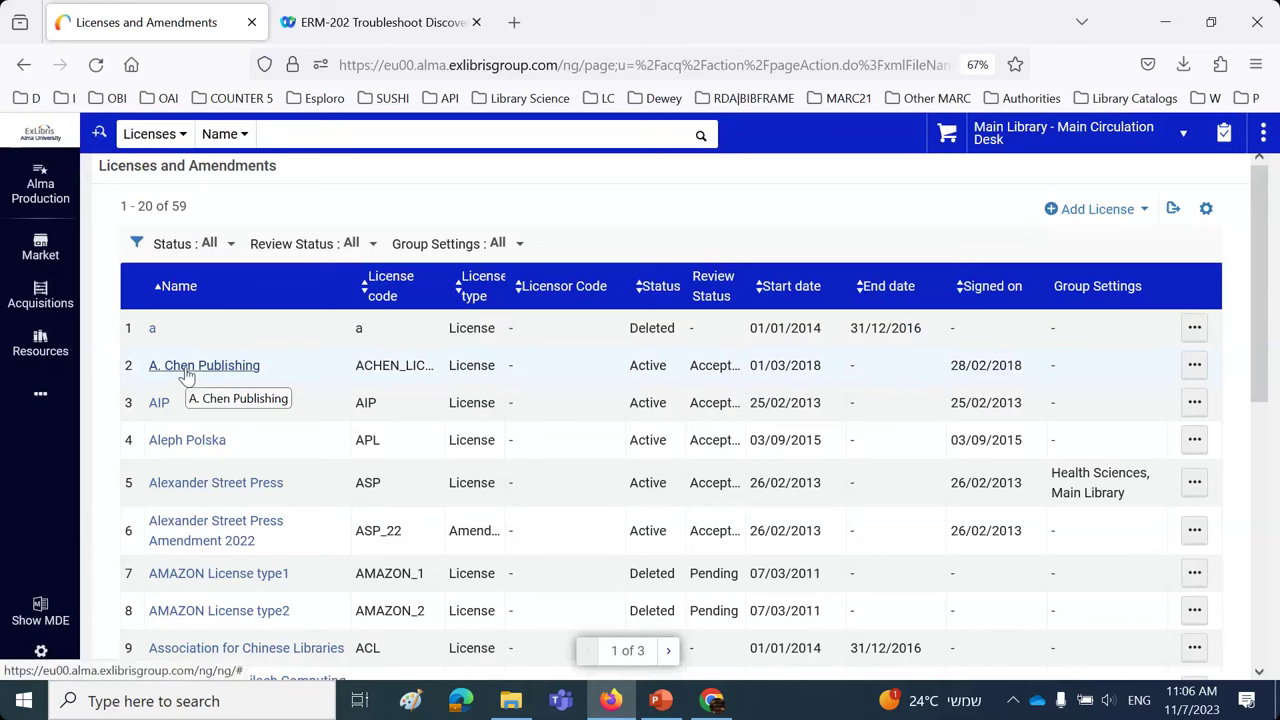
{"action": "left_click", "coordinate": [1194, 365]}
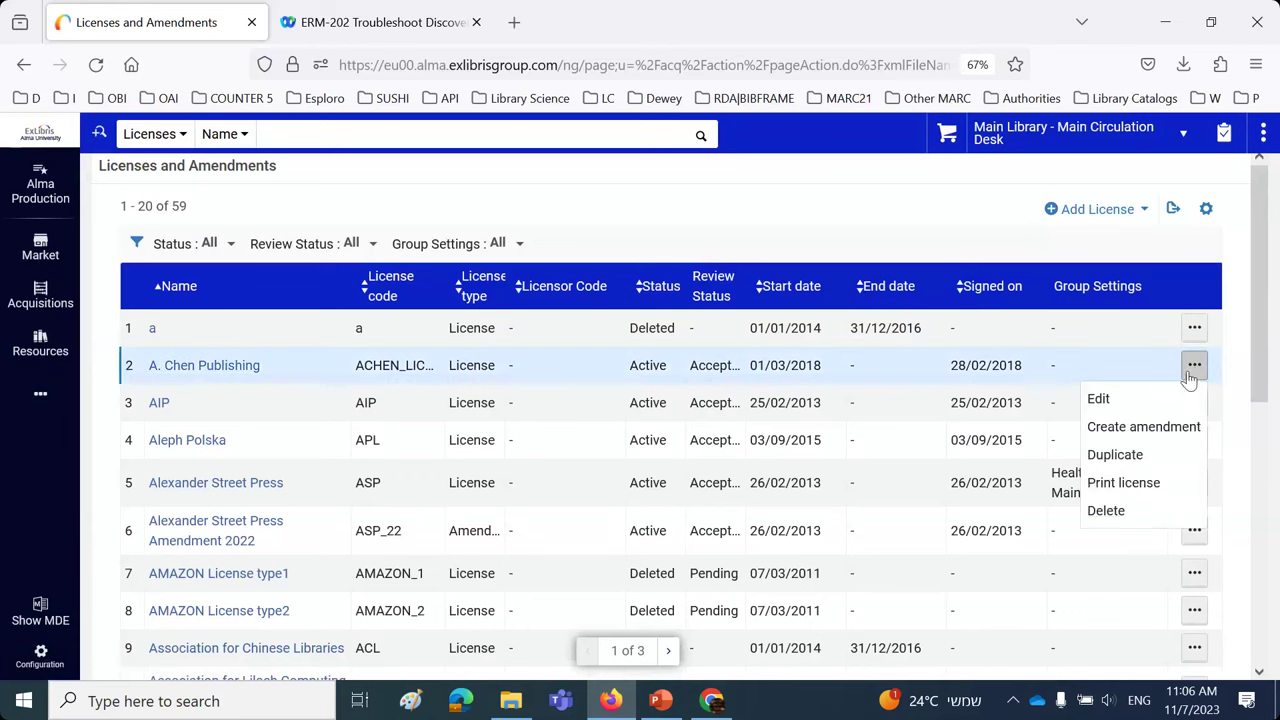
{"action": "left_click", "coordinate": [1099, 399]}
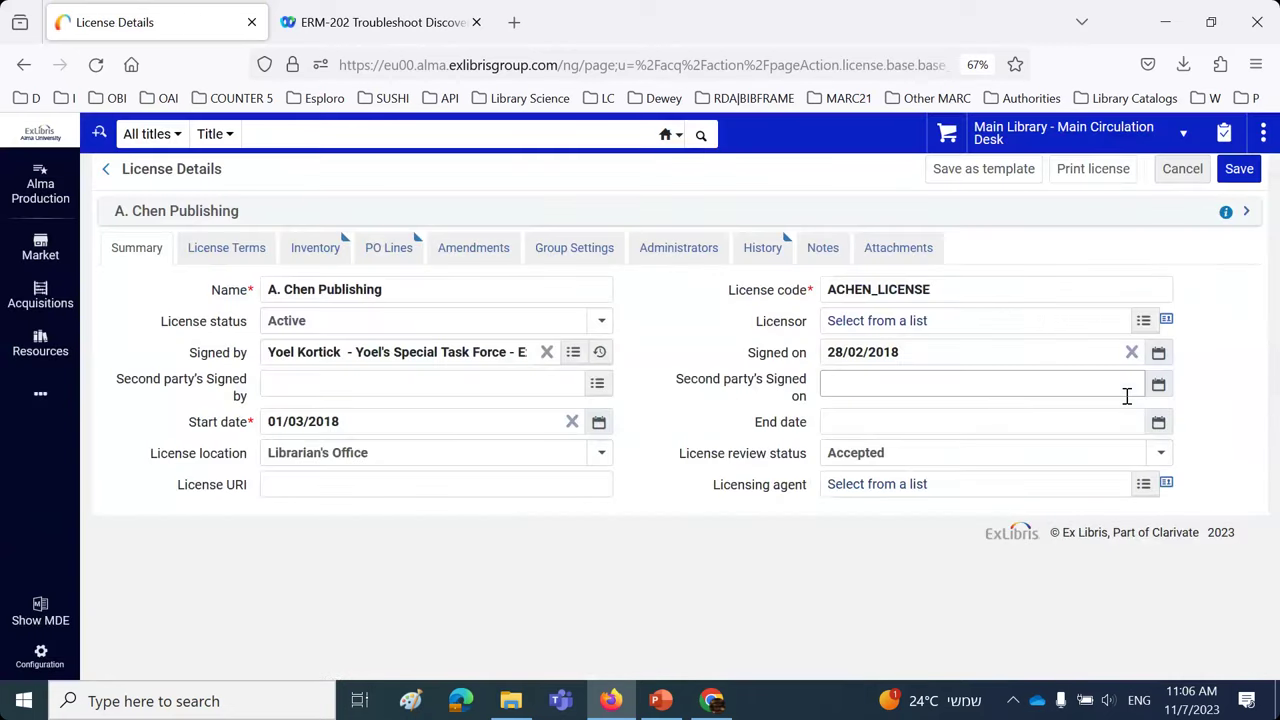
- Review the license terms of "A. Chen Publishing" and show the inventory resources attached to the license
{"action": "left_click", "coordinate": [251, 257]}
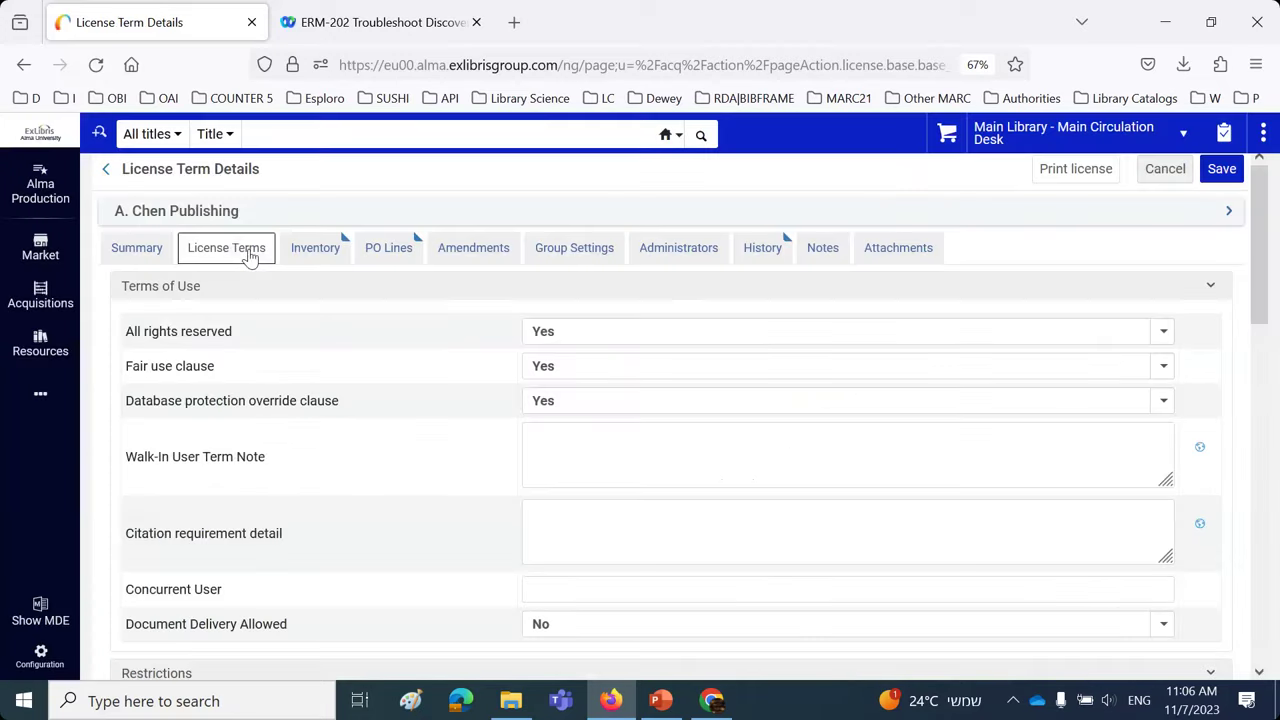
{"action": "scroll", "coordinate": [451, 371], "scroll_direction": "down", "scroll_amount": 10}
{"action": "scroll", "coordinate": [457, 380], "scroll_direction": "up", "scroll_amount": 10}
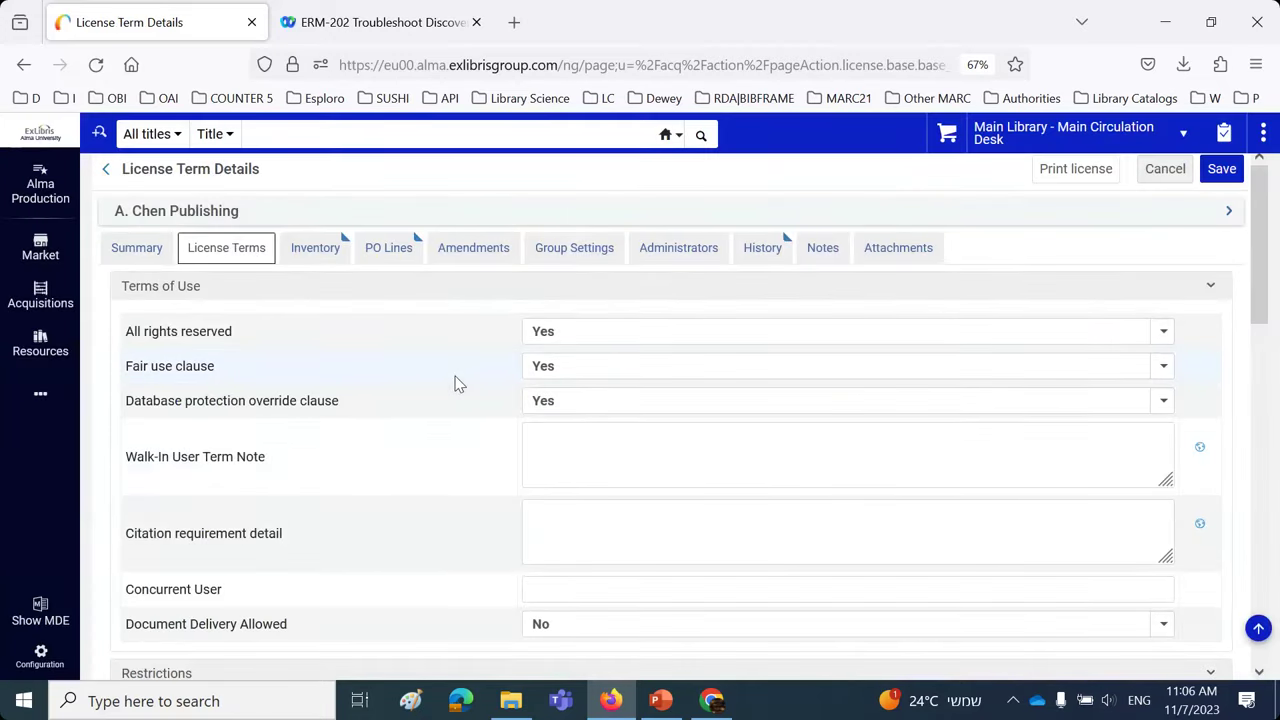
{"action": "left_click", "coordinate": [315, 252]}
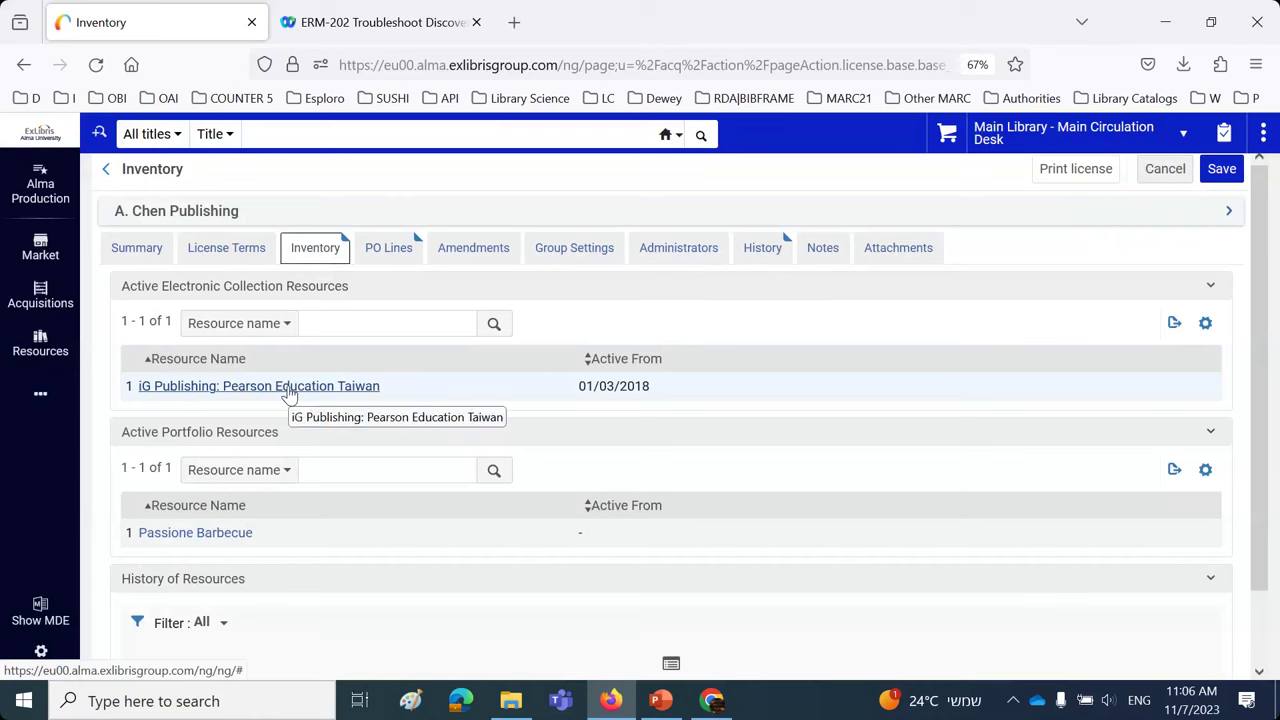
- Search electronic collections by name for "iG Publishing: Pearson Education Taiwan" and open the collection for editing
{"action": "left_click", "coordinate": [152, 136]}
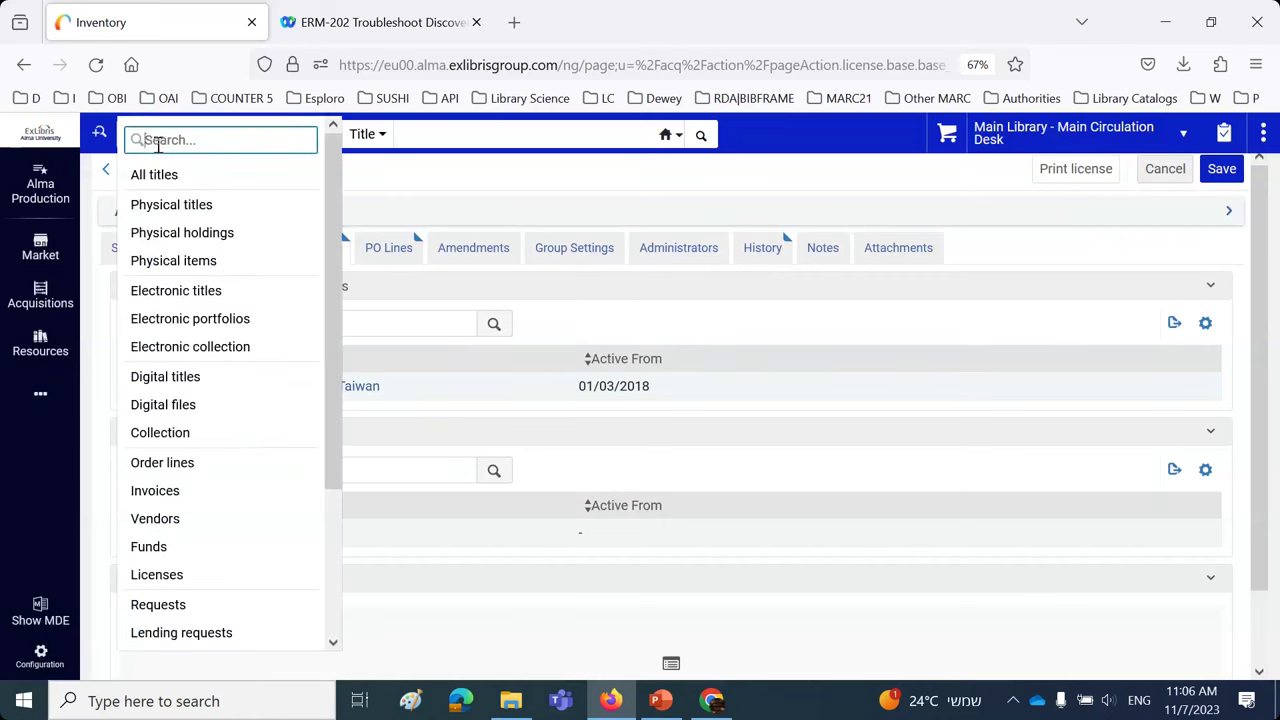
{"action": "left_click", "coordinate": [212, 346]}
{"action": "type", "text": "iG Publishing: Pearson Education Taiwan"}
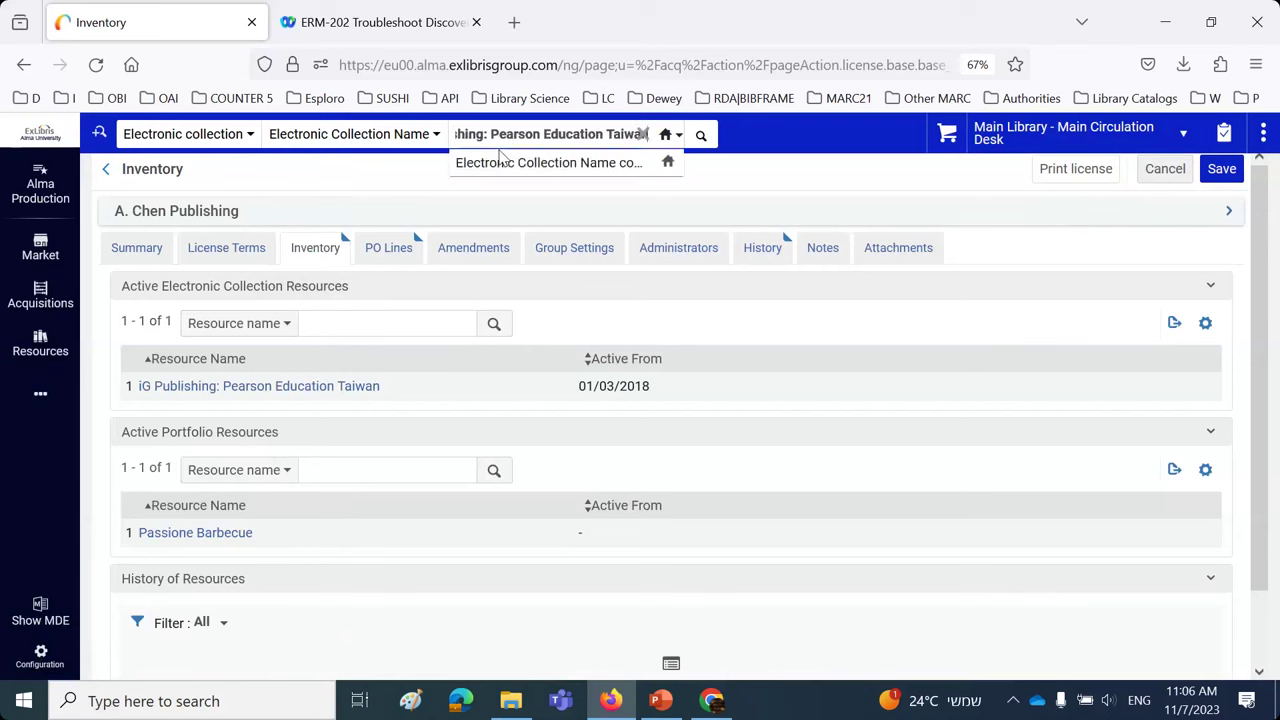
{"action": "left_click", "coordinate": [703, 137]}
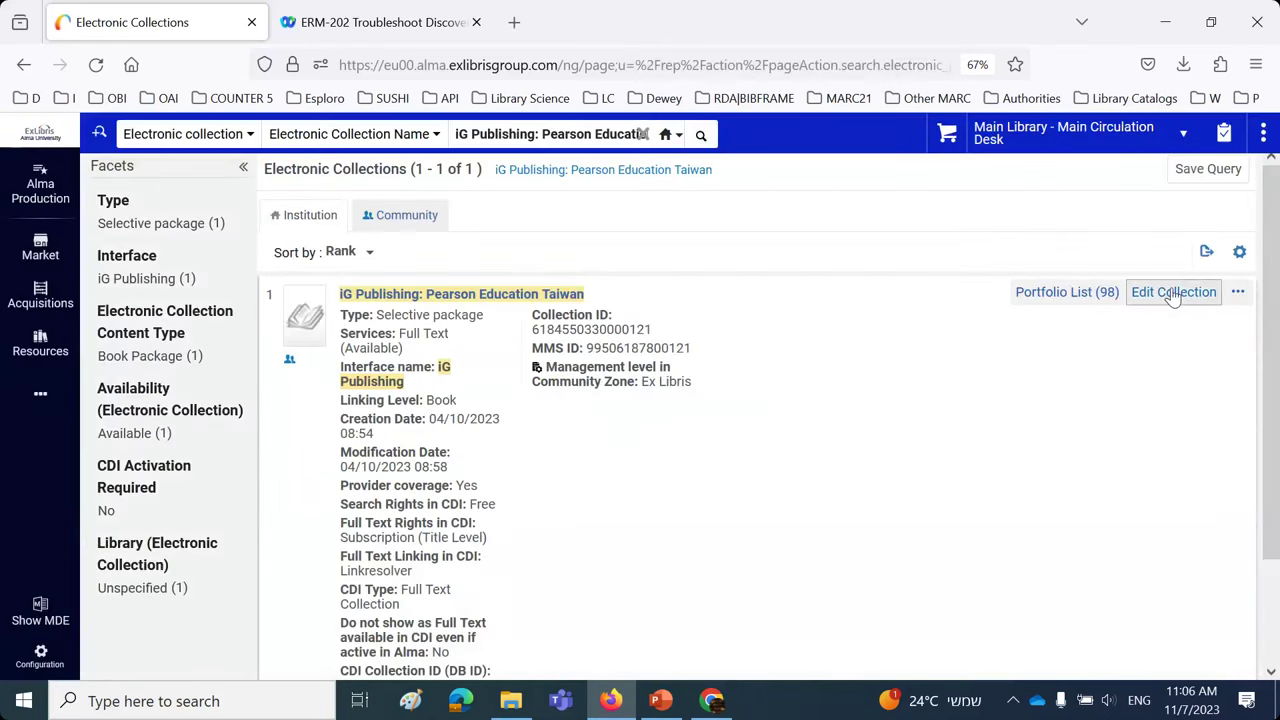
{"action": "left_click", "coordinate": [1174, 293]}
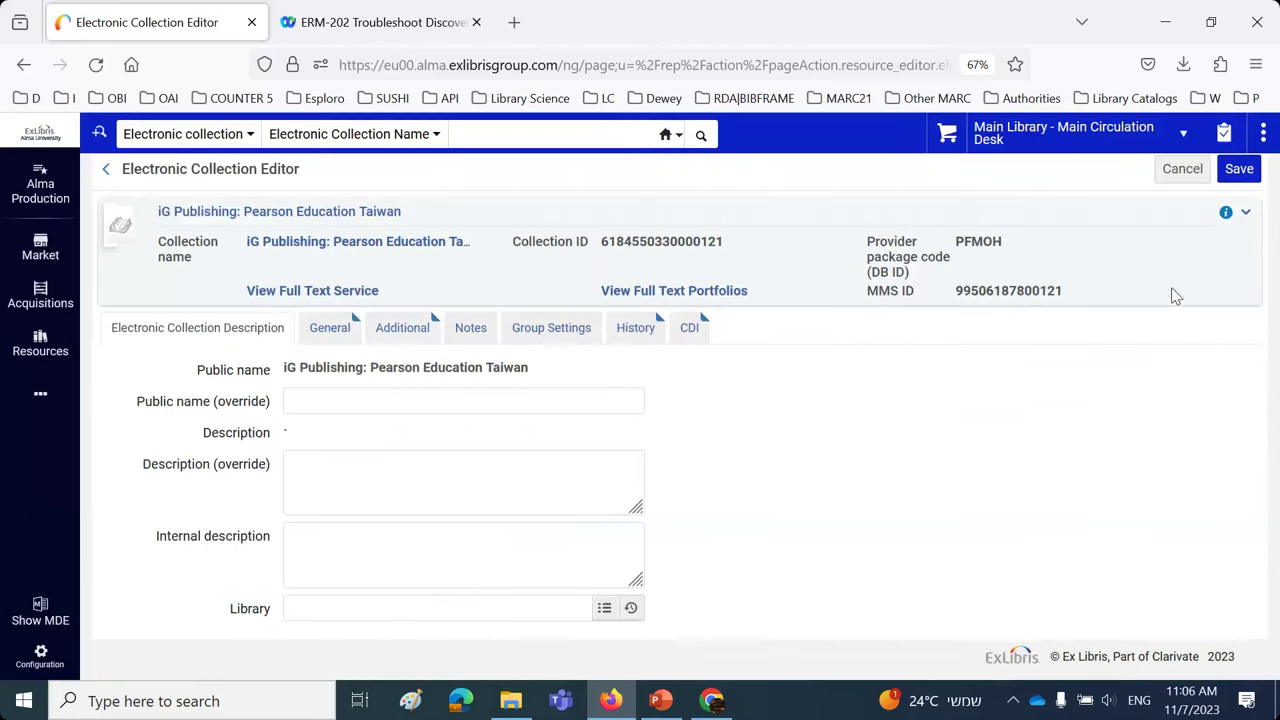
- Examine the license assigned in the collection's general acquisitions and license information, and leave the editor without saving
{"action": "left_click", "coordinate": [330, 327]}
{"action": "scroll", "coordinate": [928, 481], "scroll_direction": "down", "scroll_amount": 5}
{"action": "scroll", "coordinate": [237, 543], "scroll_direction": "down", "scroll_amount": 1}
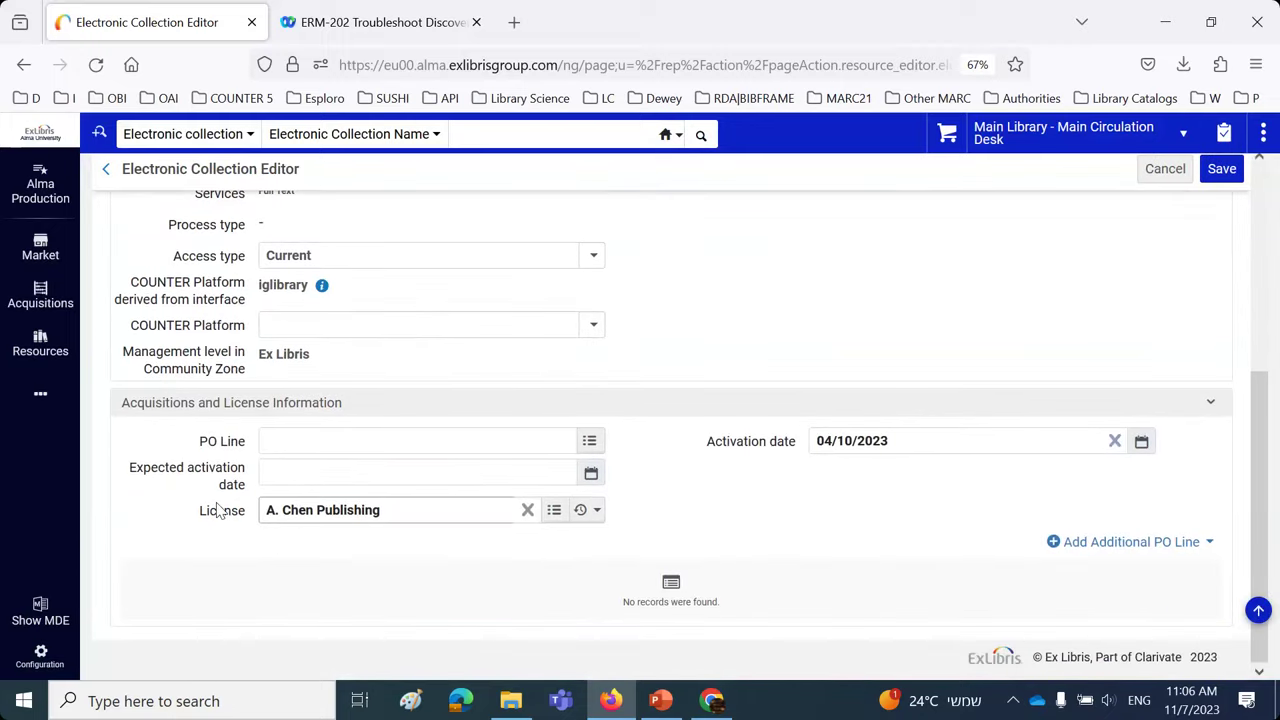
{"action": "scroll", "coordinate": [489, 503], "scroll_direction": "up", "scroll_amount": 5}
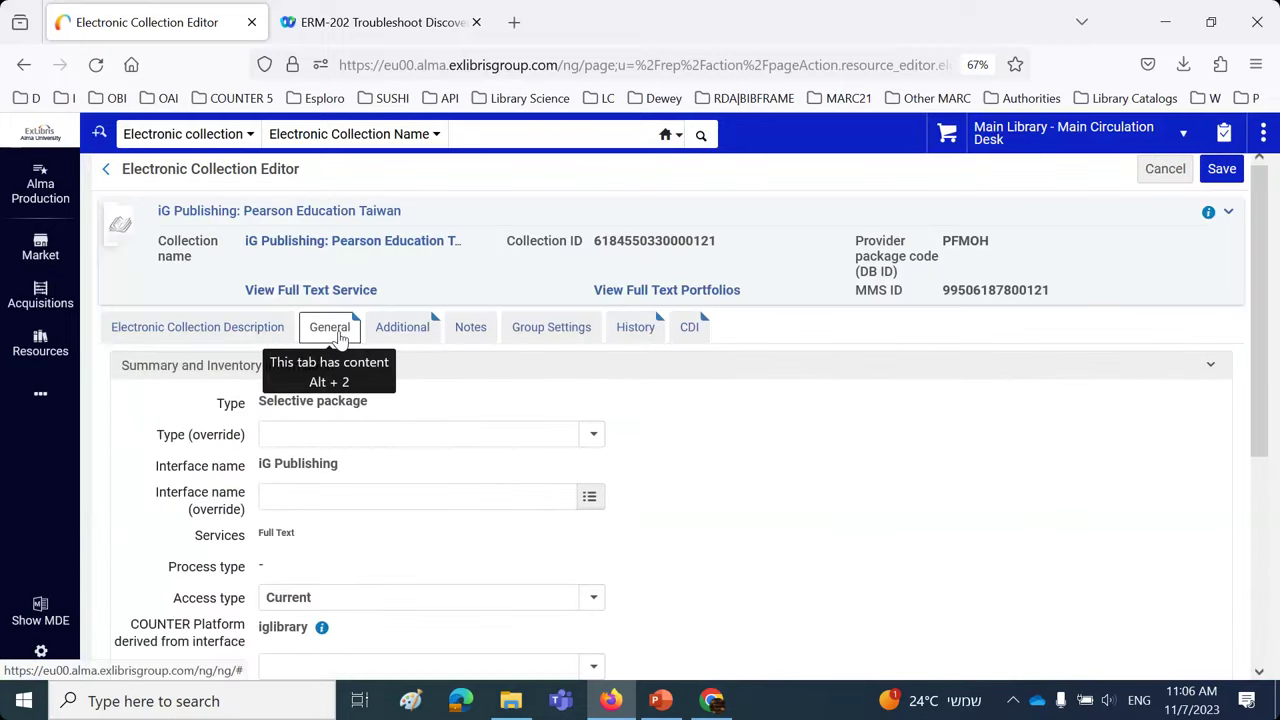
{"action": "scroll", "coordinate": [780, 490], "scroll_direction": "down", "scroll_amount": 5}
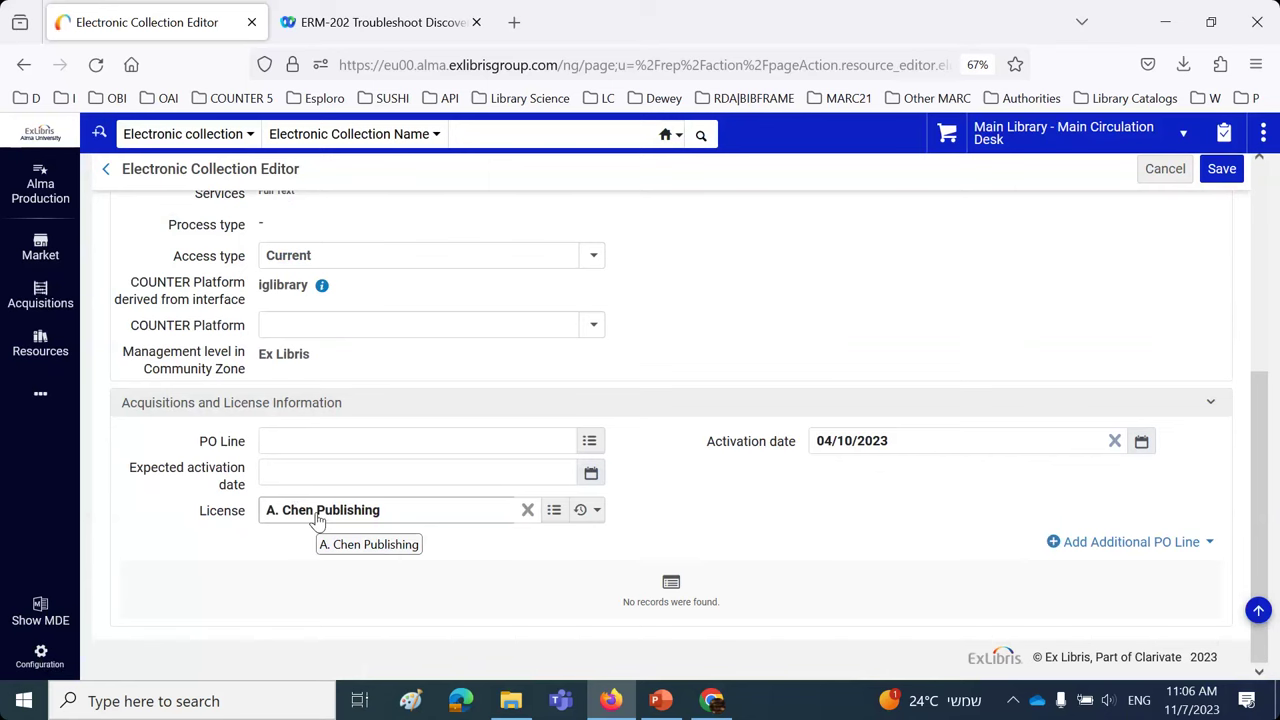
{"action": "scroll", "coordinate": [317, 520], "scroll_direction": "up", "scroll_amount": 3}
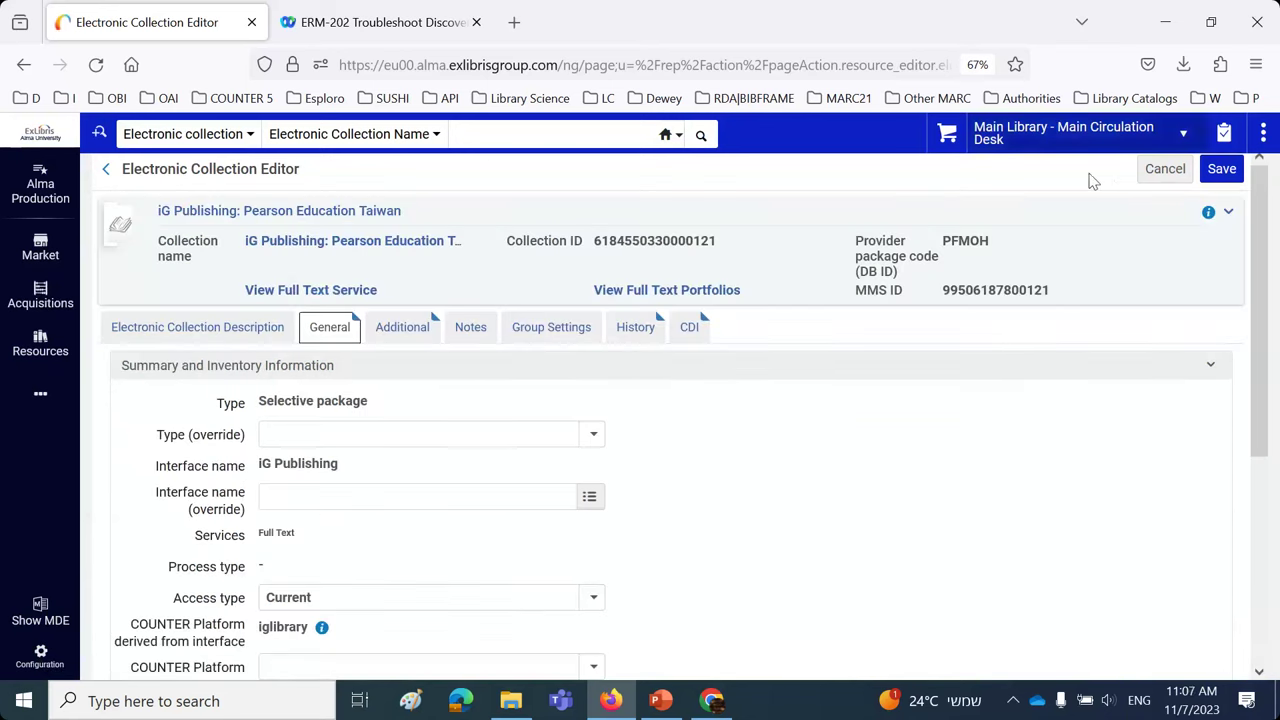
{"action": "left_click", "coordinate": [1164, 172]}
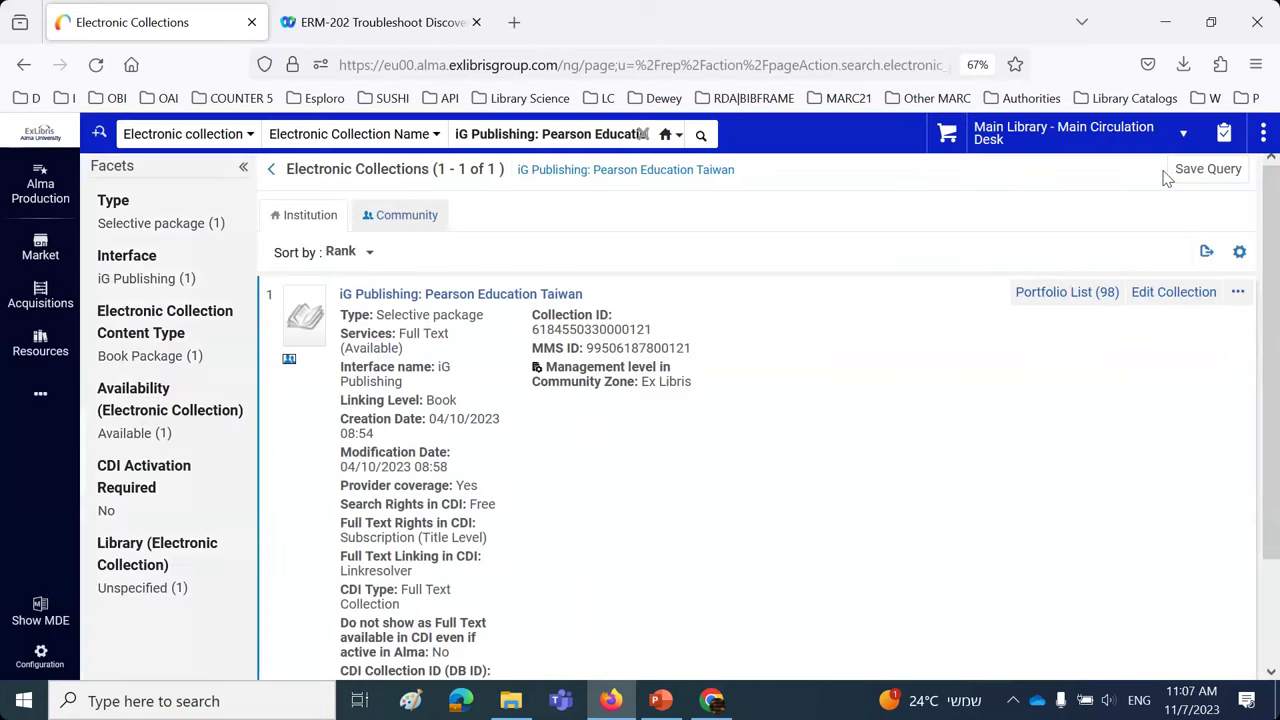
- Open the collection's portfolio list and copy the title "There's no business that's not show business : marketing in an experience culture"
{"action": "left_click", "coordinate": [1060, 293]}
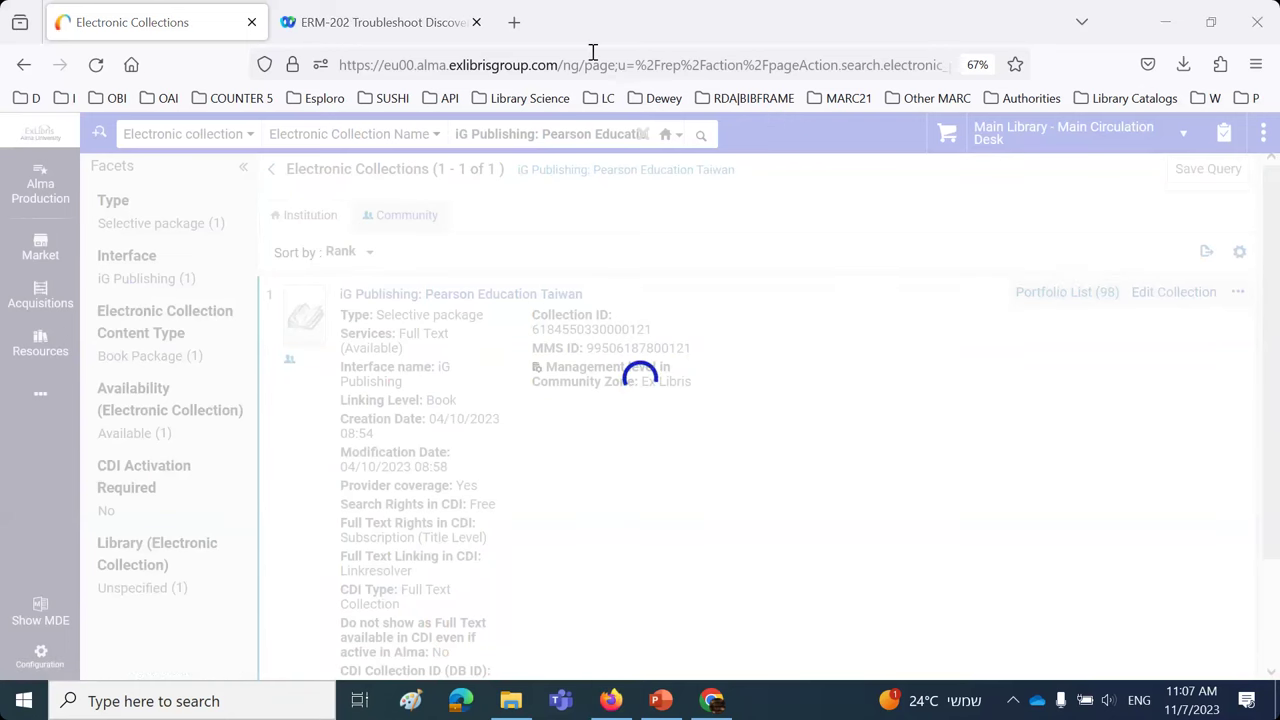
{"action": "scroll", "coordinate": [855, 438], "scroll_direction": "down", "scroll_amount": 10}
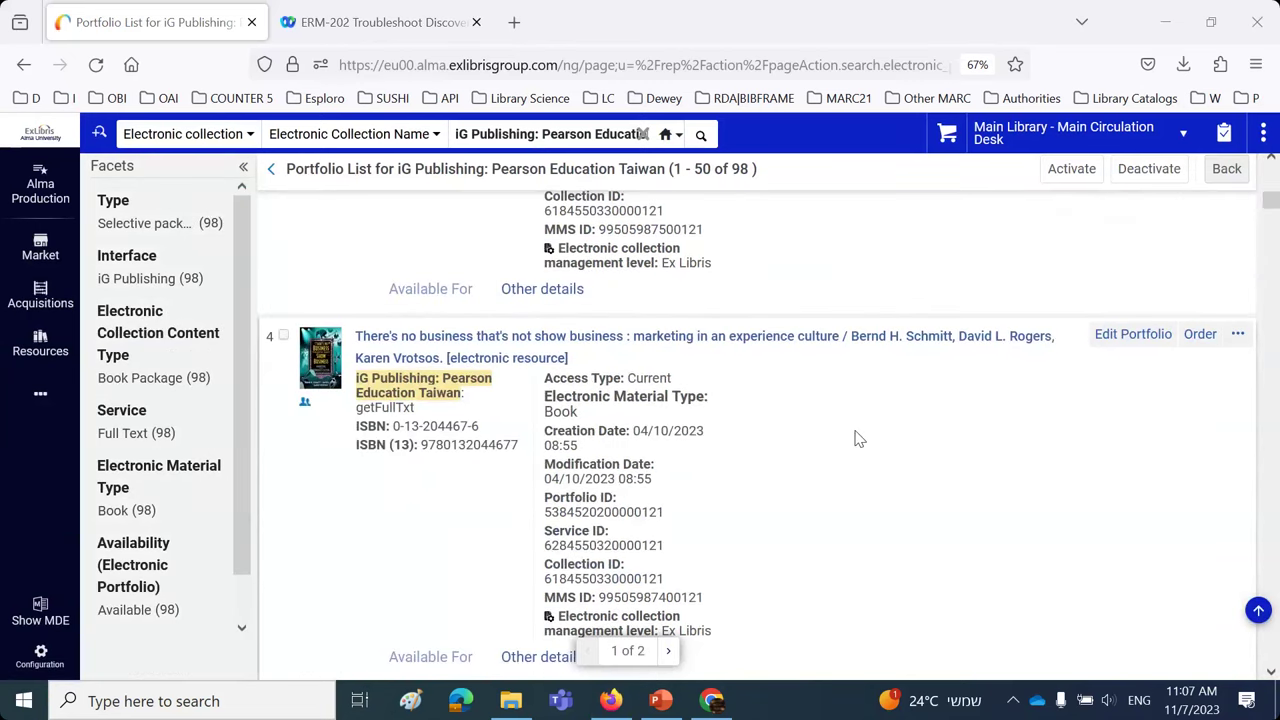
{"action": "left_click_drag", "start_coordinate": [356, 336], "coordinate": [838, 362]}
{"action": "key", "text": "ctrl+c"}
{"action": "left_click", "coordinate": [385, 312]}
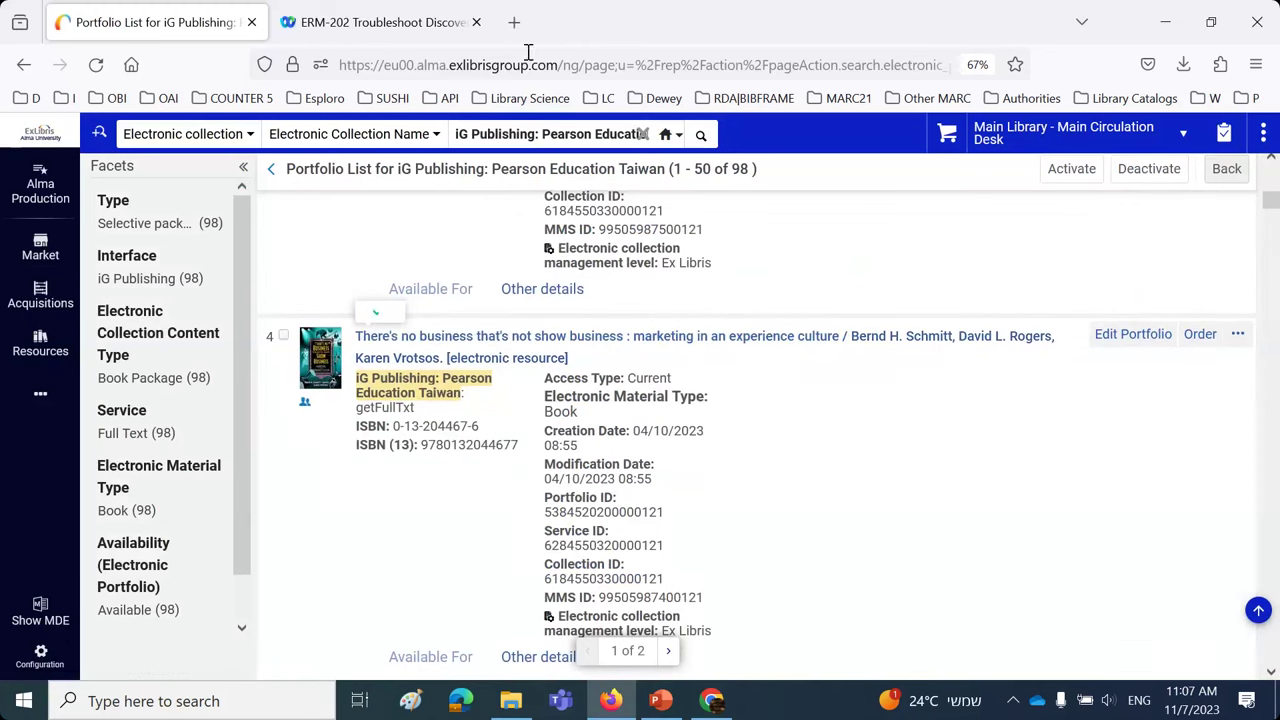
- Open the Primo discovery search page in a new browser tab from the Primo Demo bookmarks
{"action": "key", "text": "ctrl+t"}
{"action": "left_click", "coordinate": [29, 98]}
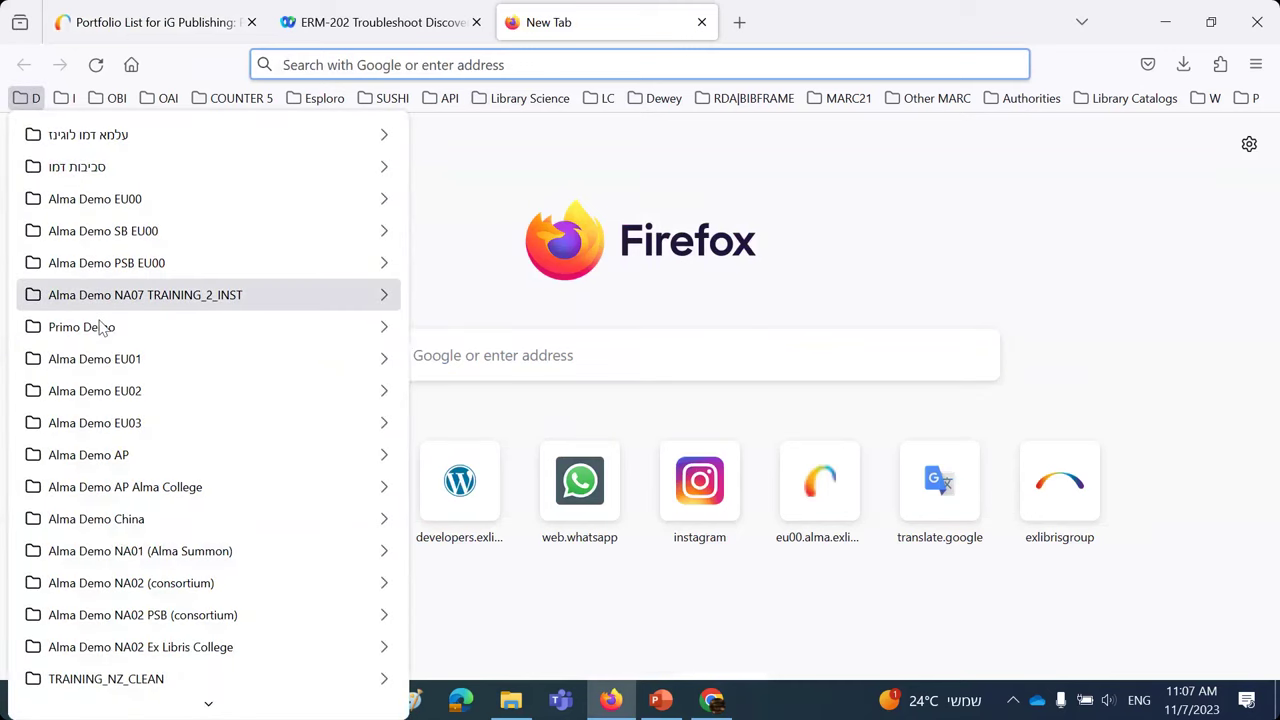
{"action": "mouse_move", "coordinate": [355, 340]}
{"action": "mouse_move", "coordinate": [500, 326]}
{"action": "left_click", "coordinate": [680, 326]}
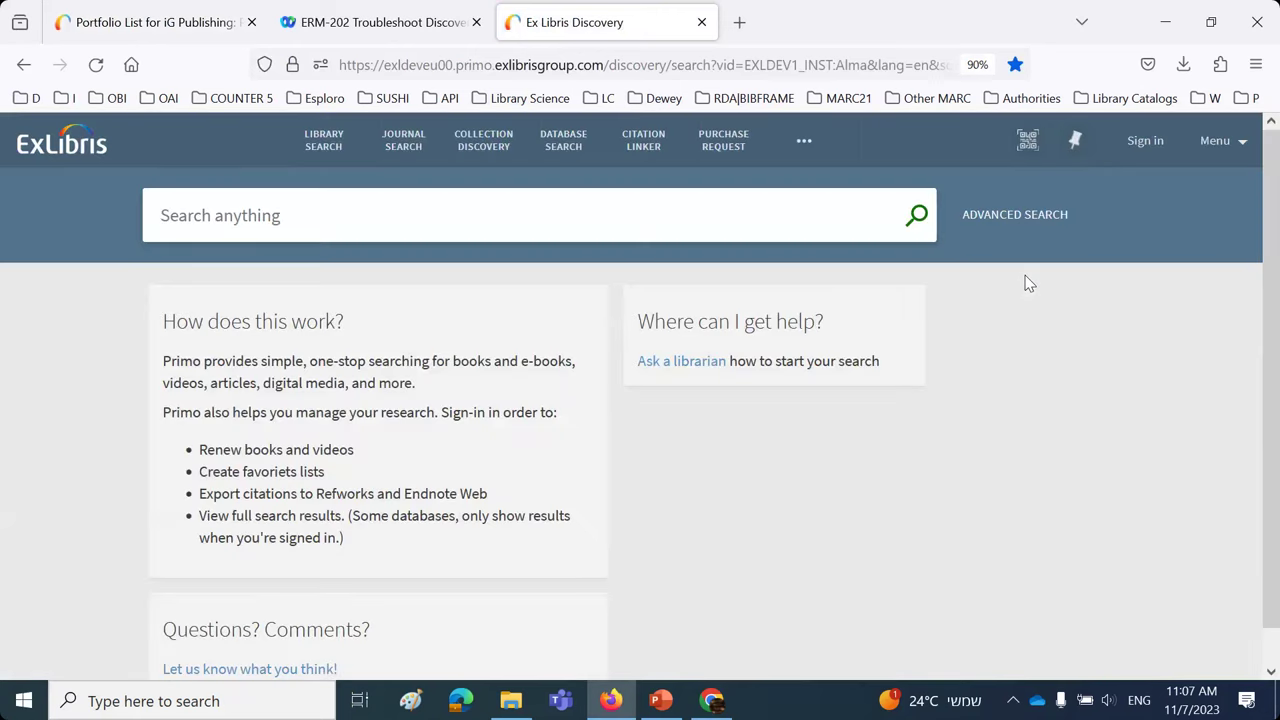
- Sign in to Primo with the saved patron user ID and account password
{"action": "left_click", "coordinate": [1144, 138]}
{"action": "left_click", "coordinate": [605, 350]}
{"action": "left_click", "coordinate": [598, 385]}
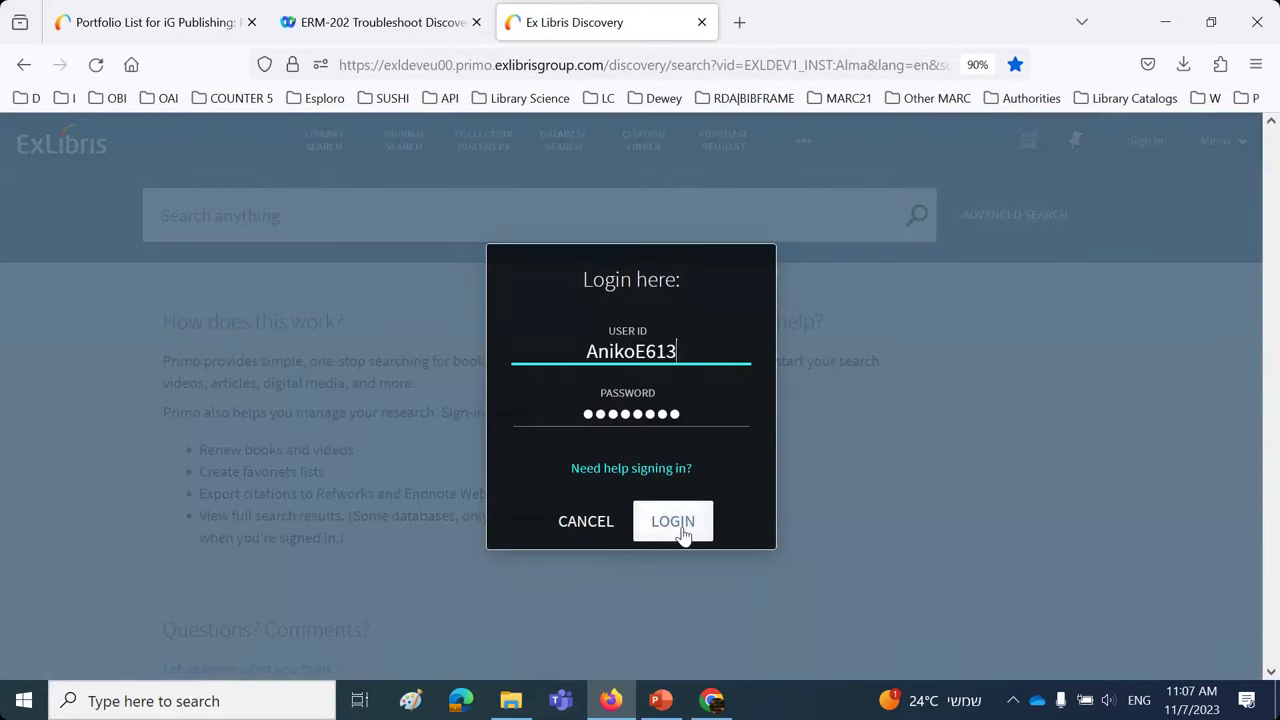
{"action": "left_click", "coordinate": [683, 533]}
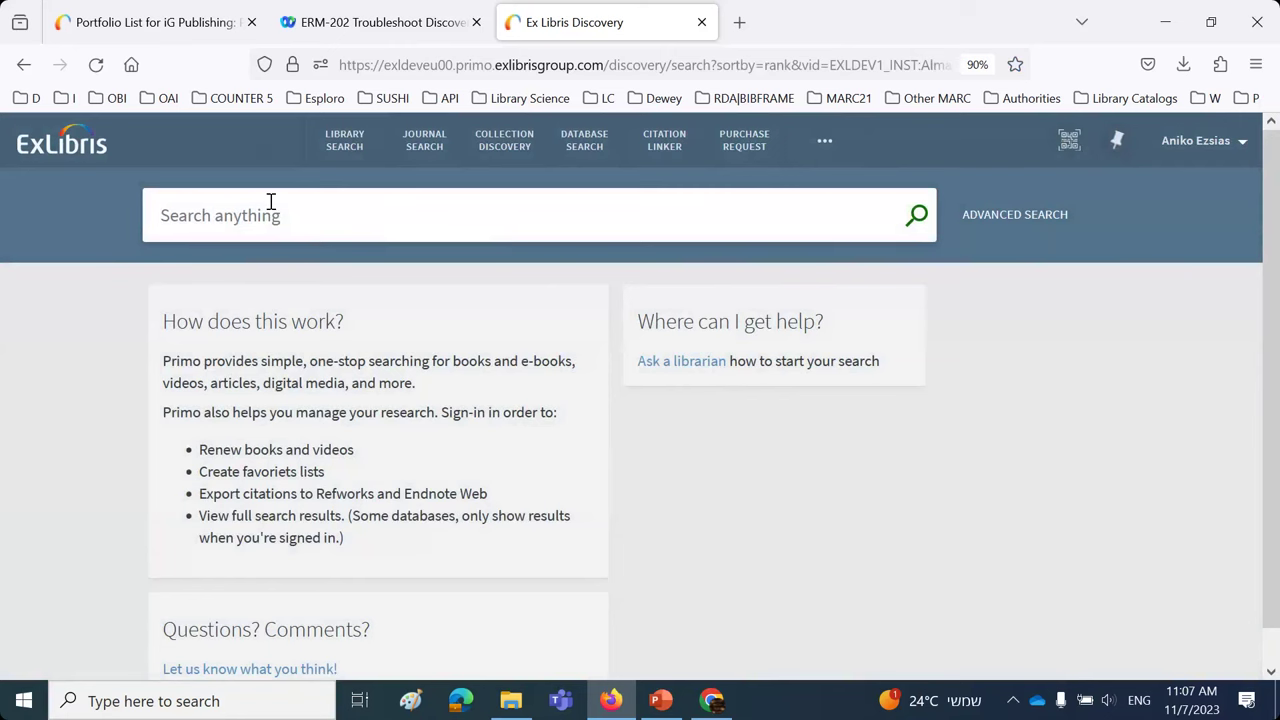
- Search the Library Catalog for the copied title and show the online availability of the matching book
{"action": "key", "text": "ctrl+v"}
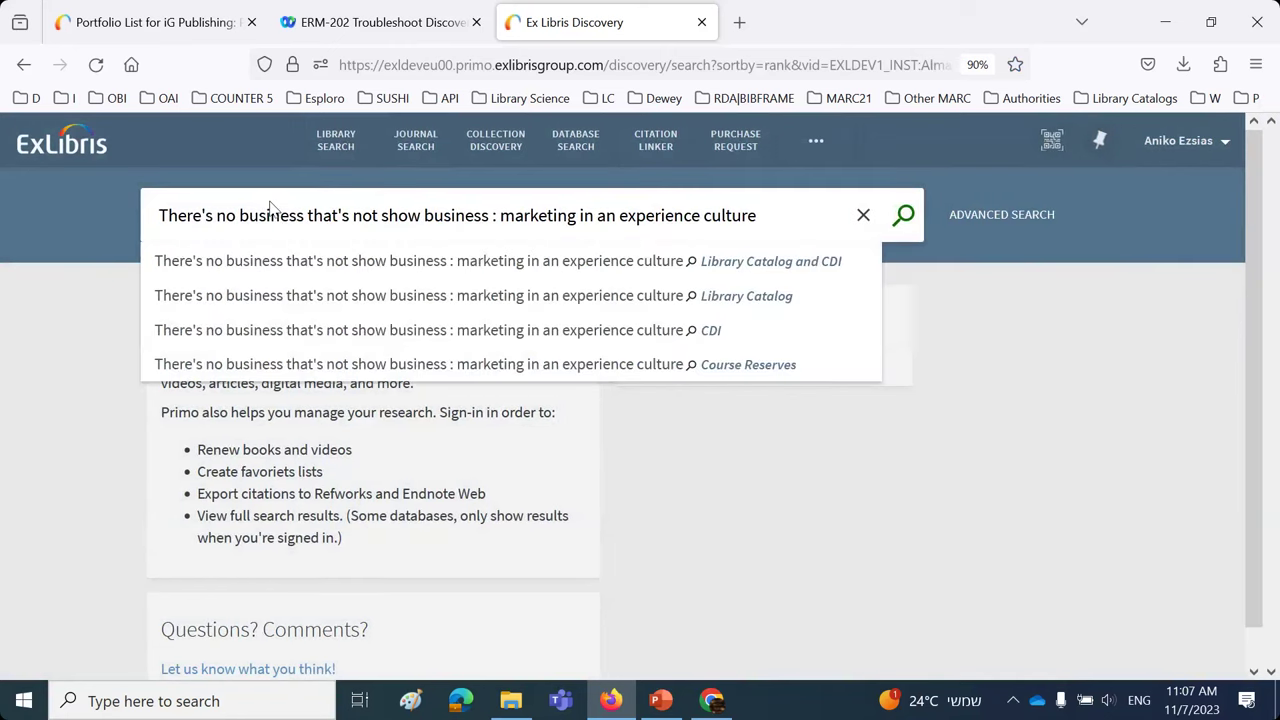
{"action": "left_click", "coordinate": [324, 298]}
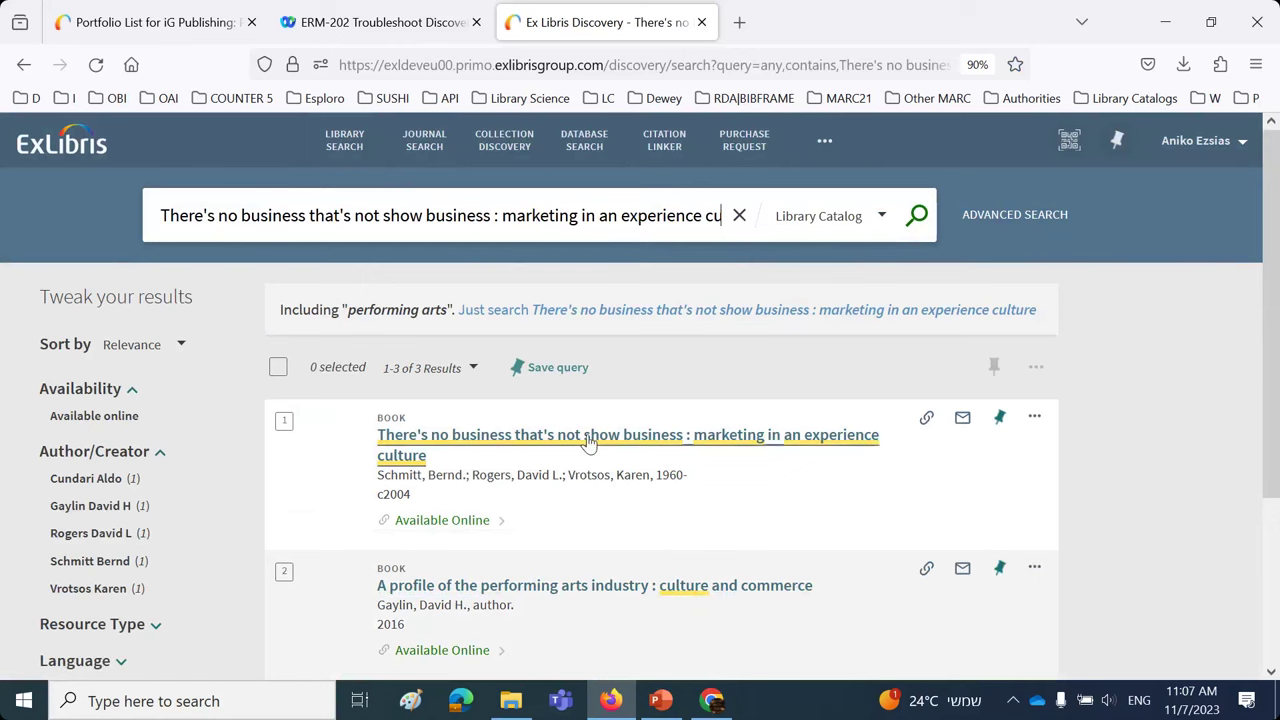
{"action": "left_click", "coordinate": [465, 524]}
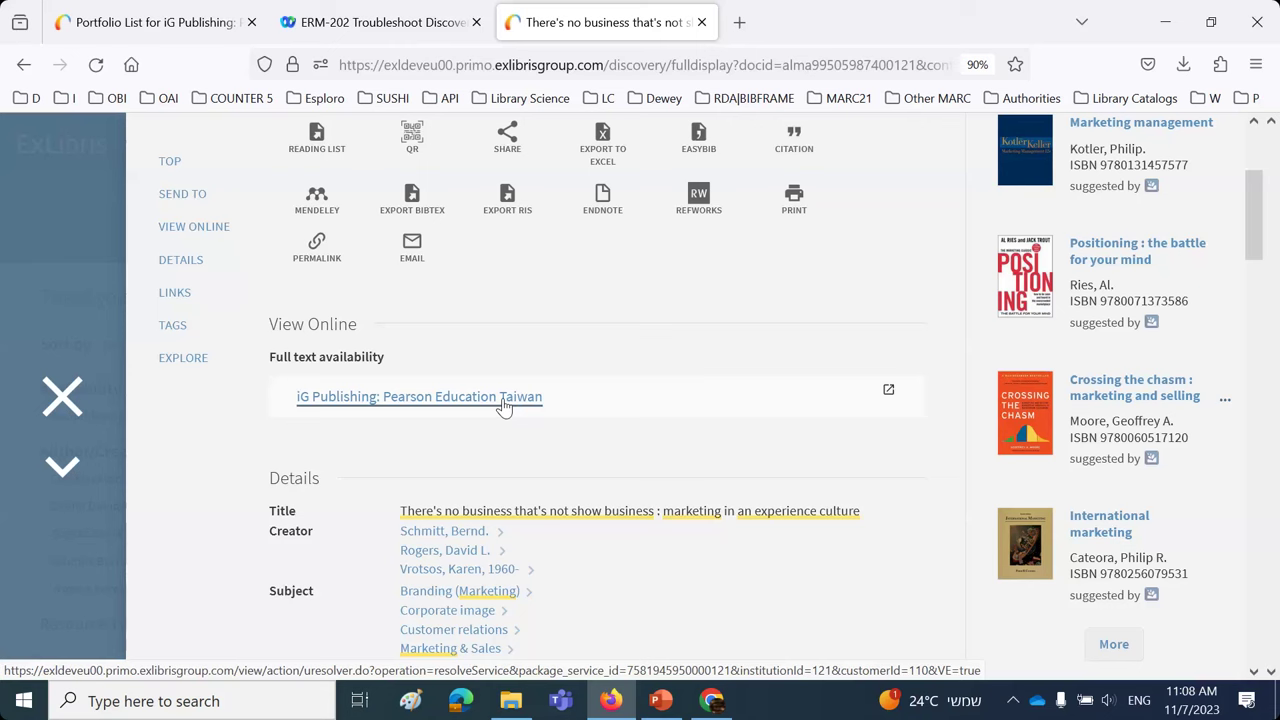
- Return to the license presentation in PowerPoint and advance from slide 9 to slide 15, "Configuring Alma to show the license information"
{"action": "left_click", "coordinate": [660, 703]}
{"action": "left_click", "coordinate": [597, 520]}
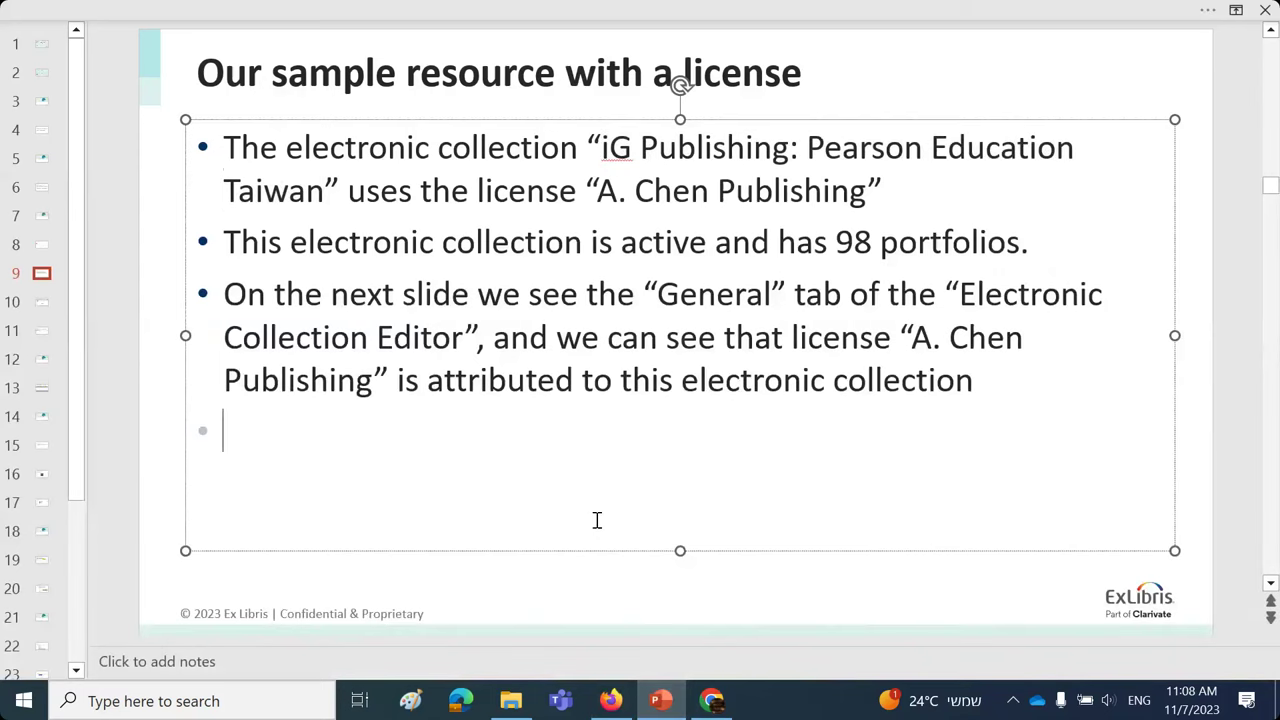
{"action": "scroll", "coordinate": [597, 520], "scroll_direction": "down", "scroll_amount": 1}
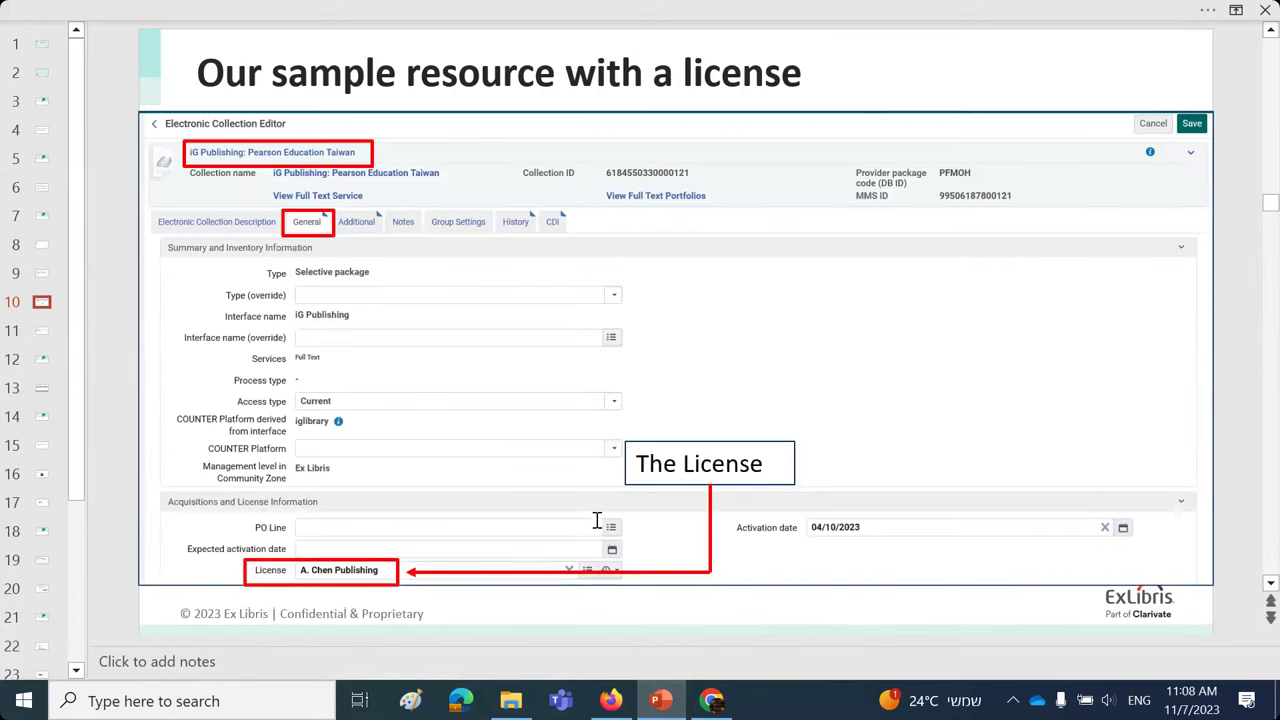
{"action": "scroll", "coordinate": [597, 520], "scroll_direction": "down", "scroll_amount": 1}
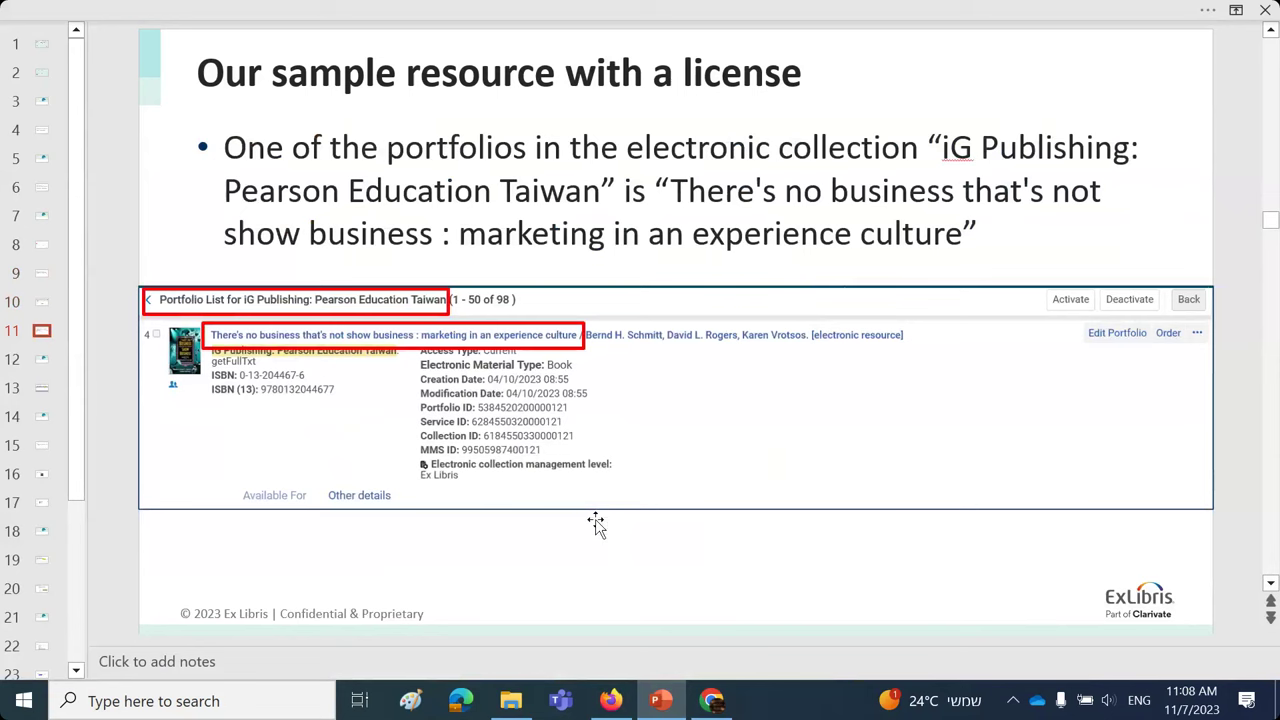
{"action": "scroll", "coordinate": [595, 525], "scroll_direction": "down", "scroll_amount": 1}
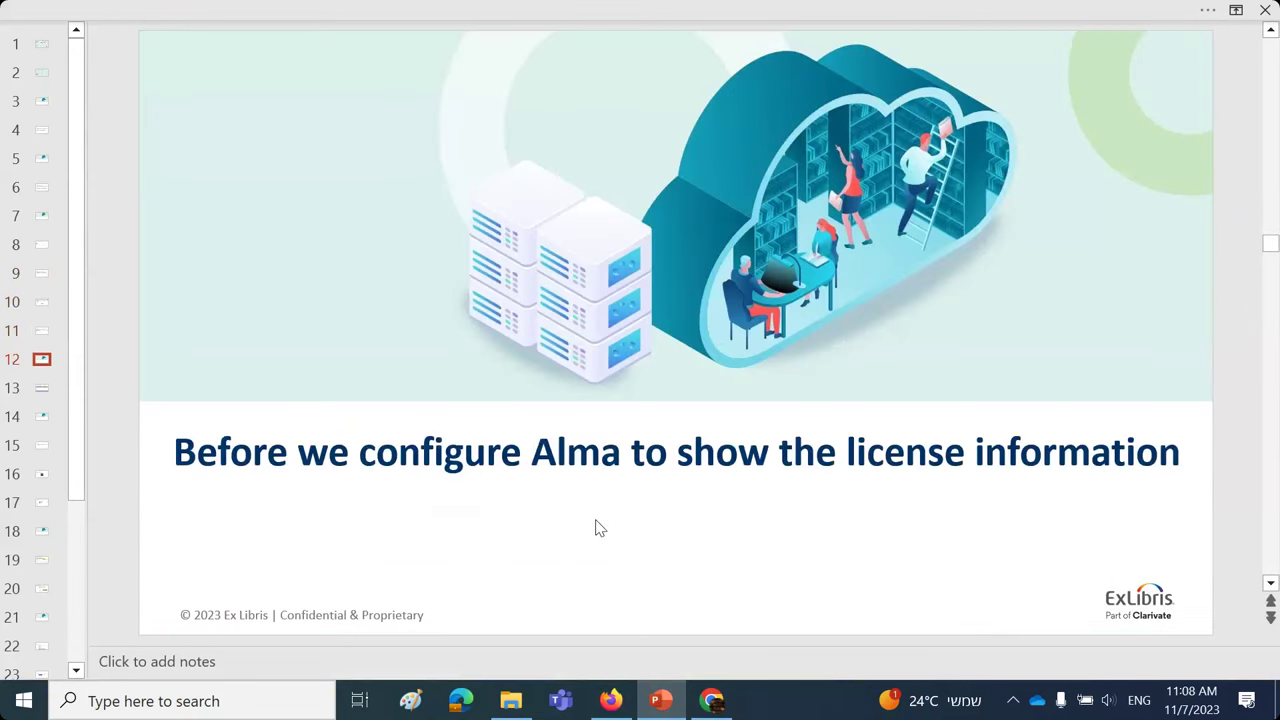
{"action": "scroll", "coordinate": [597, 524], "scroll_direction": "down", "scroll_amount": 1}
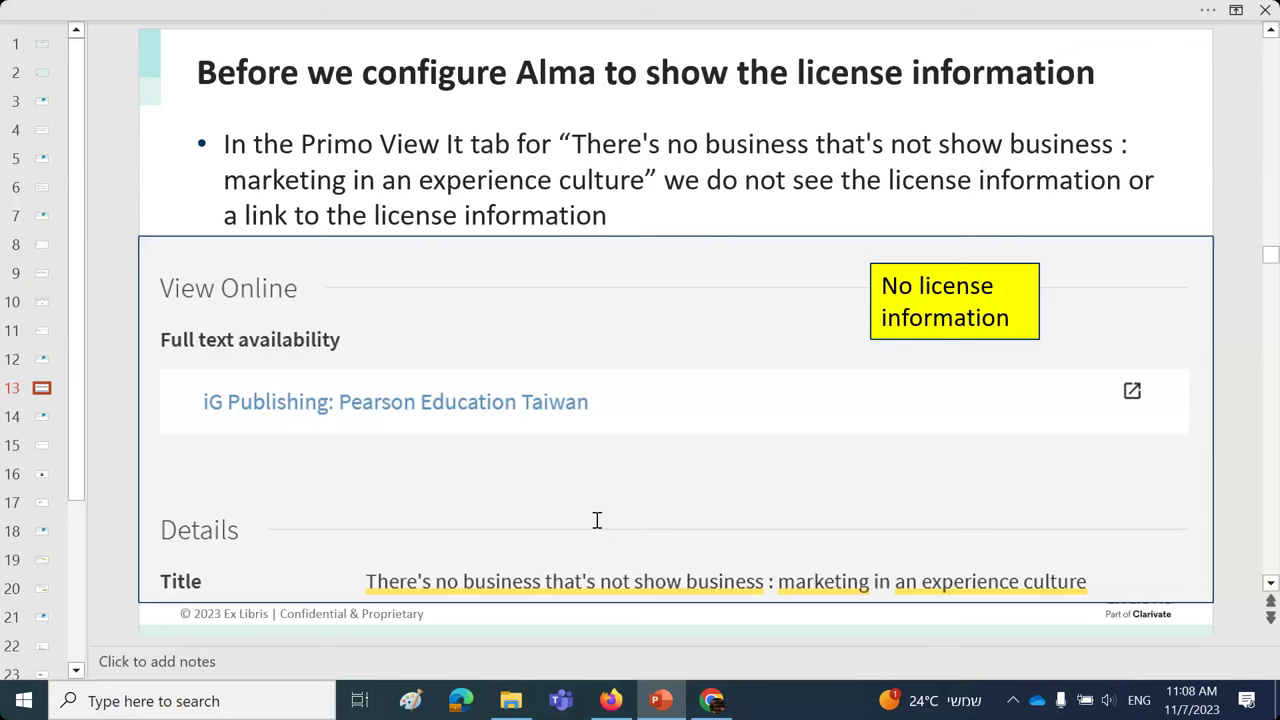
{"action": "scroll", "coordinate": [597, 520], "scroll_direction": "down", "scroll_amount": 1}
{"action": "scroll", "coordinate": [597, 523], "scroll_direction": "down", "scroll_amount": 1}
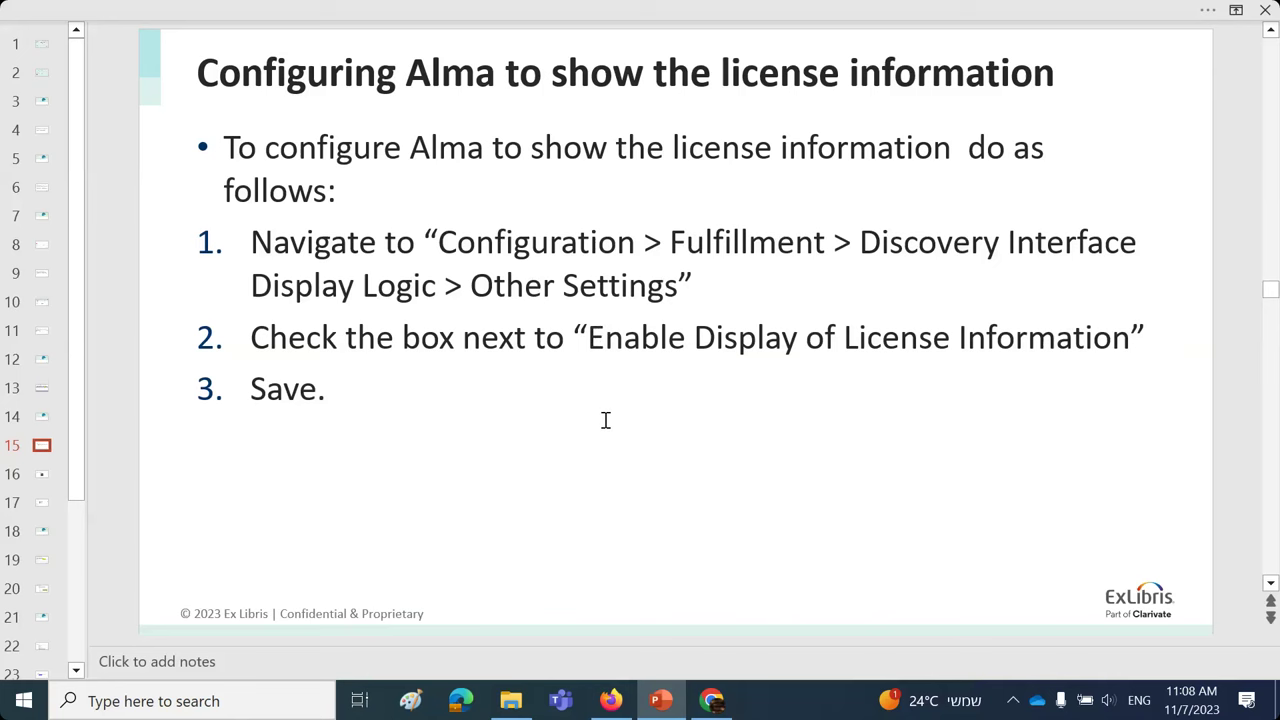
- Switch to Alma in Firefox and open the Other Settings of the fulfillment Discovery Interface Display Logic configuration
{"action": "left_click", "coordinate": [610, 700]}
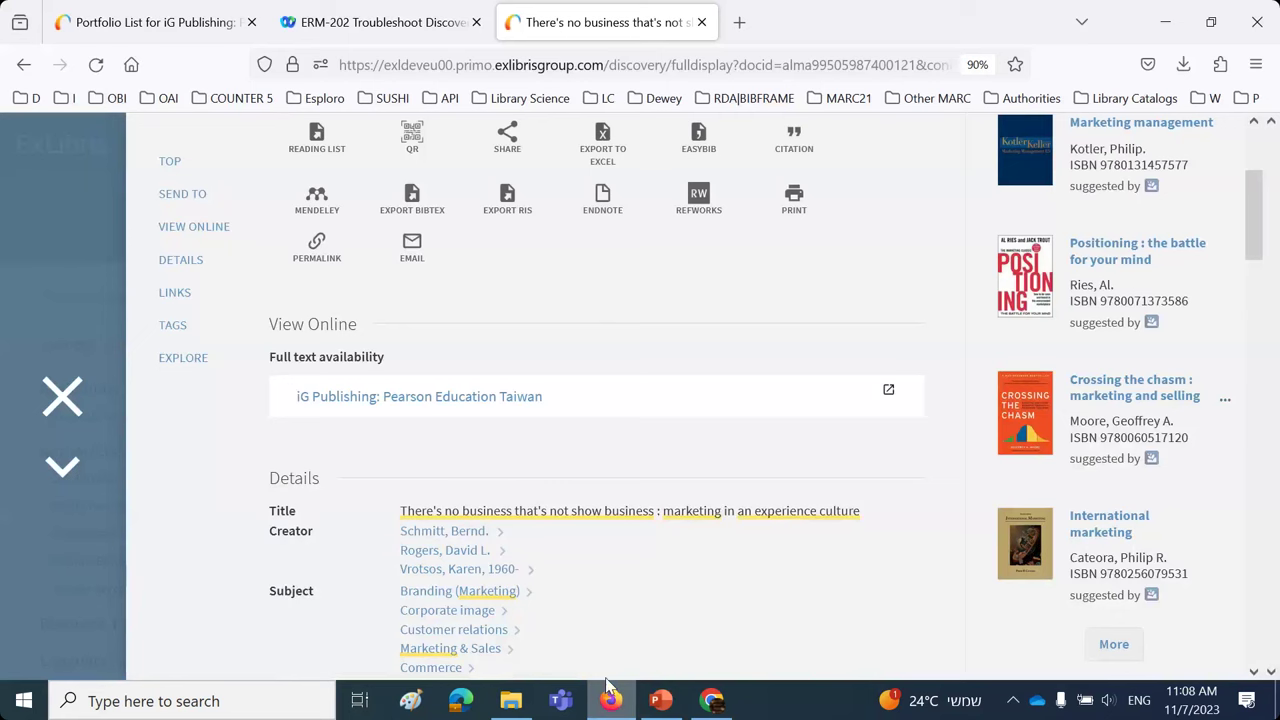
{"action": "left_click", "coordinate": [196, 28]}
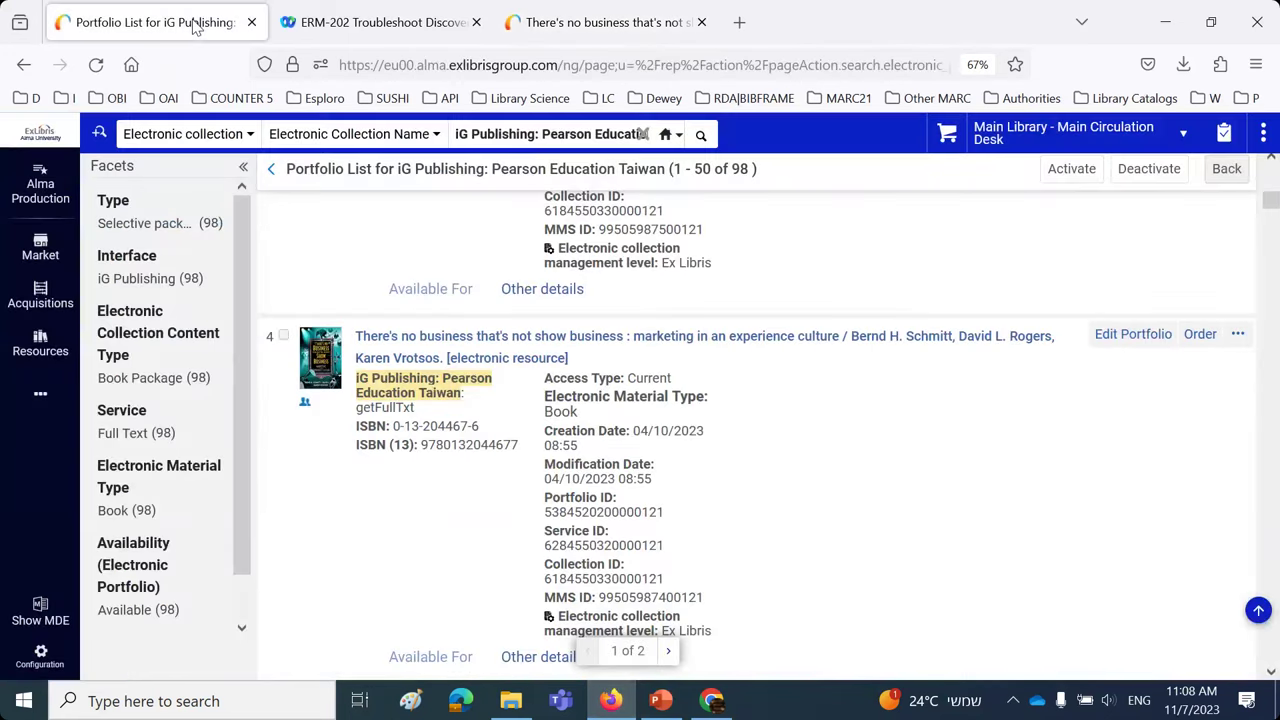
{"action": "left_click", "coordinate": [41, 662]}
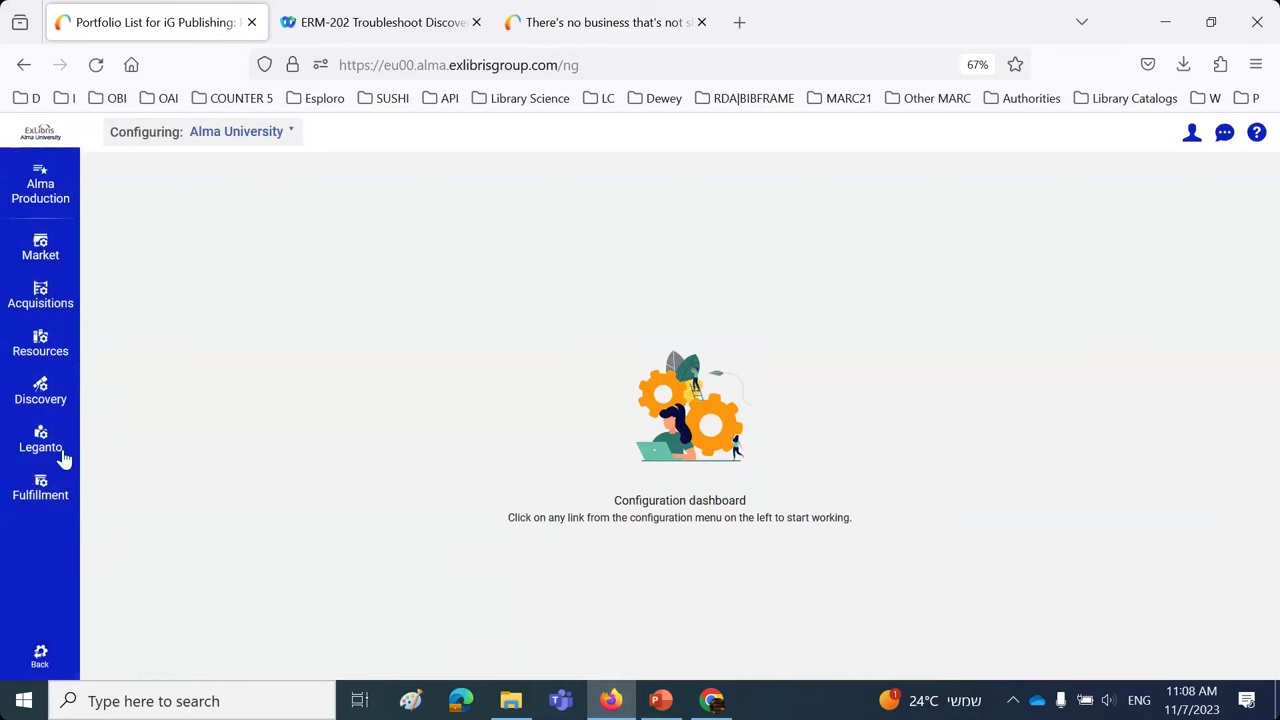
{"action": "left_click", "coordinate": [42, 486]}
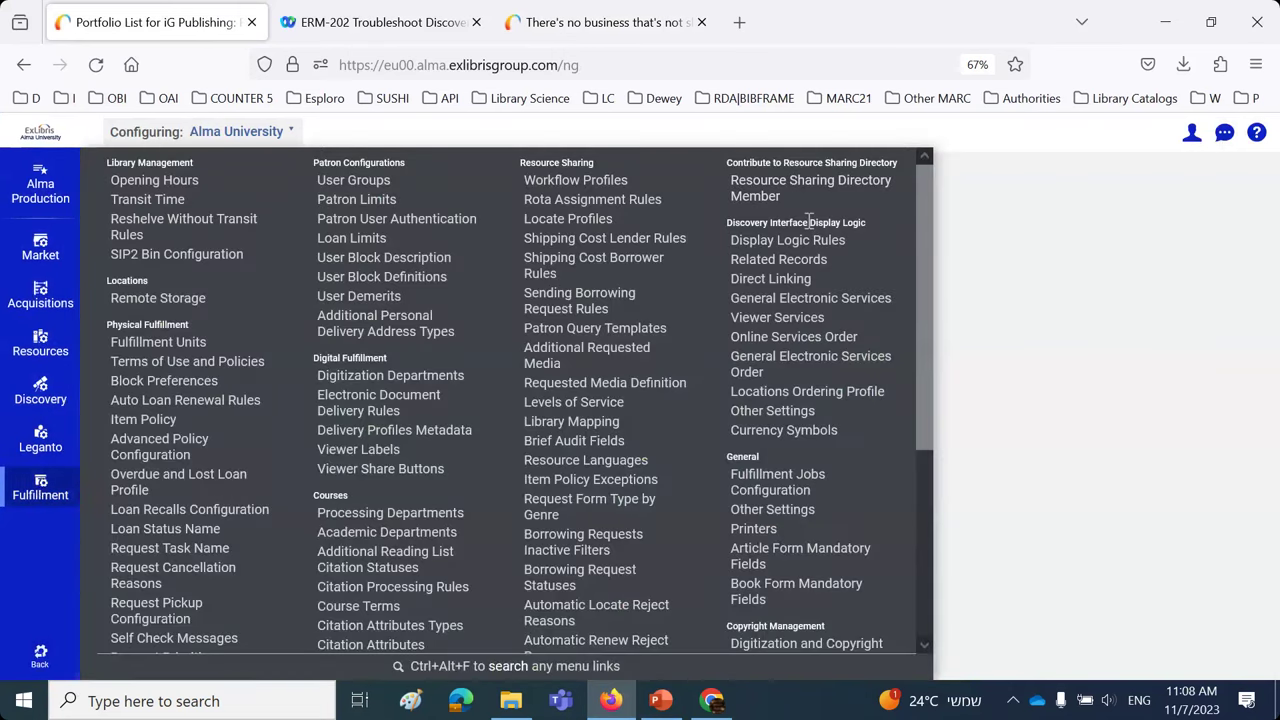
{"action": "left_click", "coordinate": [777, 411]}
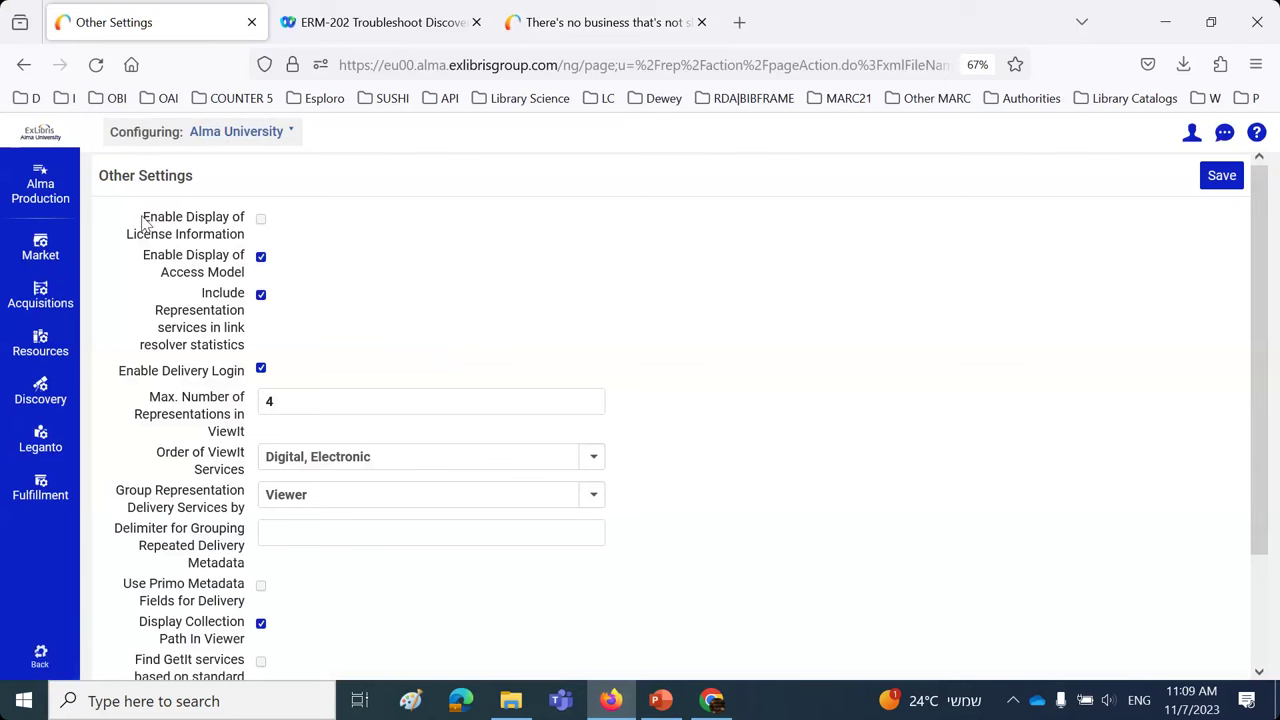
- Turn on "Enable Display of License Information", save the settings and return to the book's record in Primo
{"action": "left_click", "coordinate": [261, 220]}
{"action": "left_click", "coordinate": [1231, 178]}
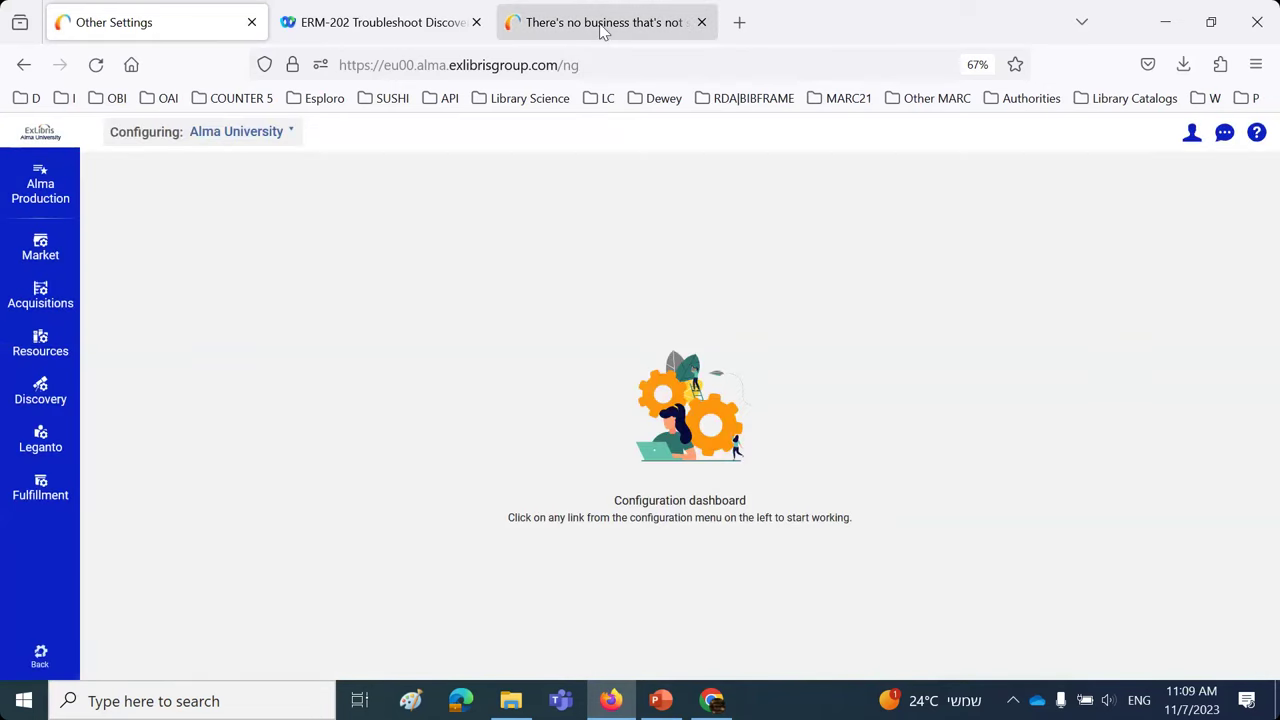
{"action": "left_click", "coordinate": [601, 31]}
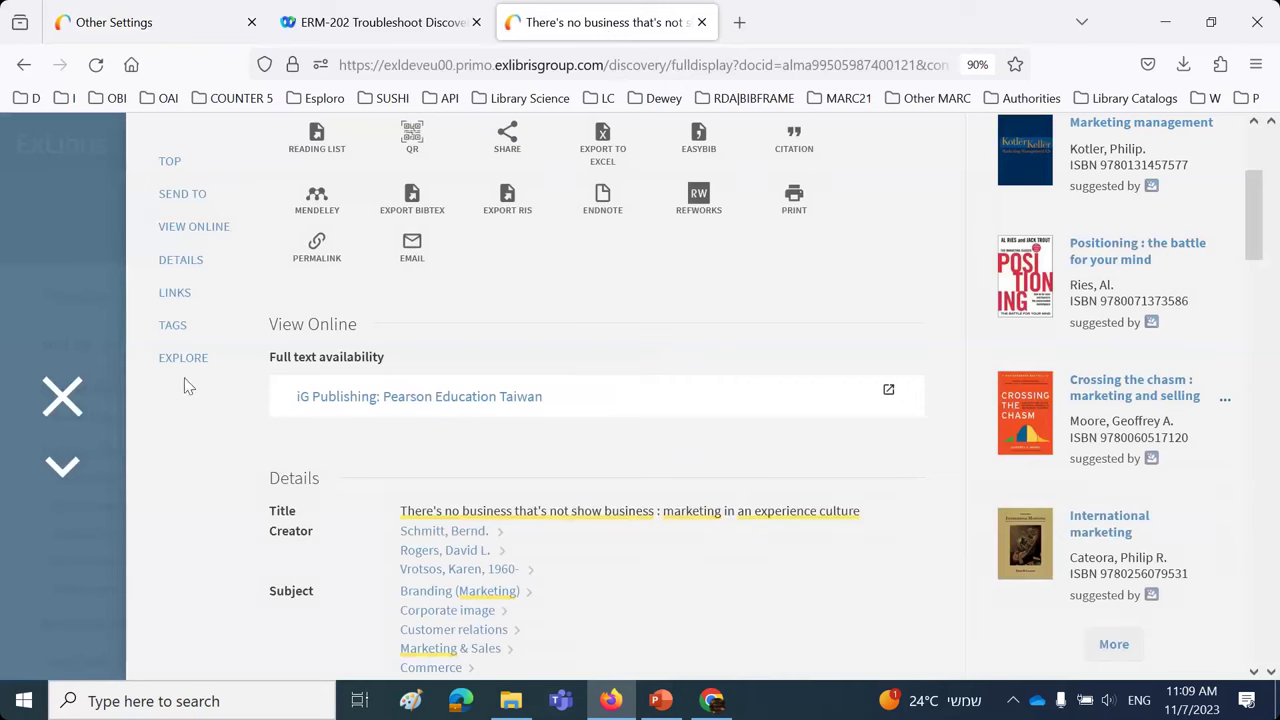
- Close the record, rerun the Library Catalog search, open the book's online availability and show its license terms
{"action": "left_click", "coordinate": [60, 395]}
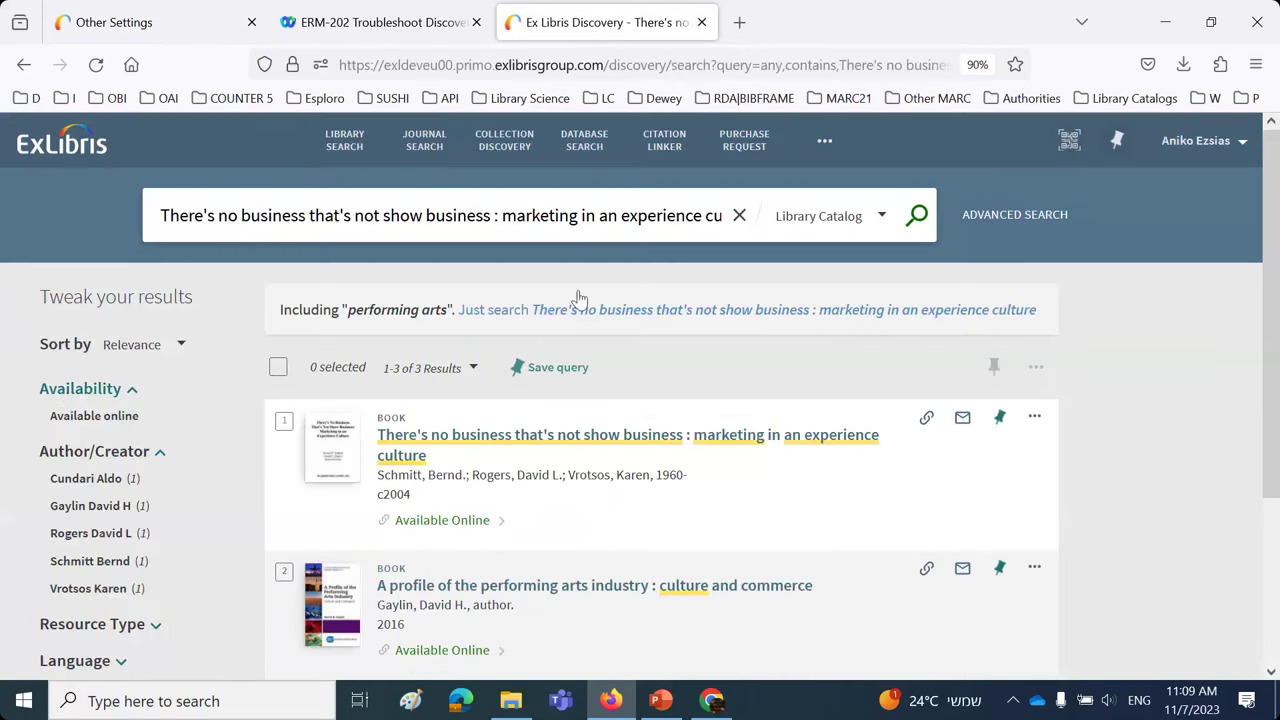
{"action": "left_click", "coordinate": [919, 220]}
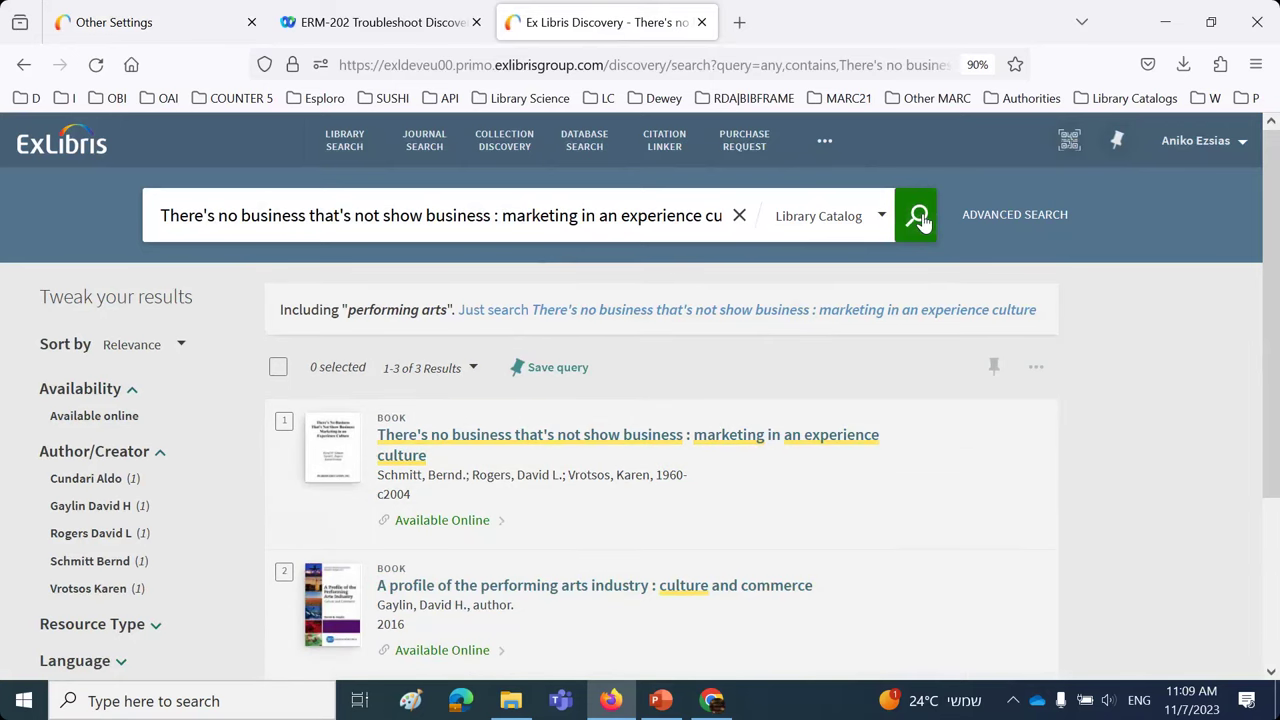
{"action": "left_click", "coordinate": [432, 522]}
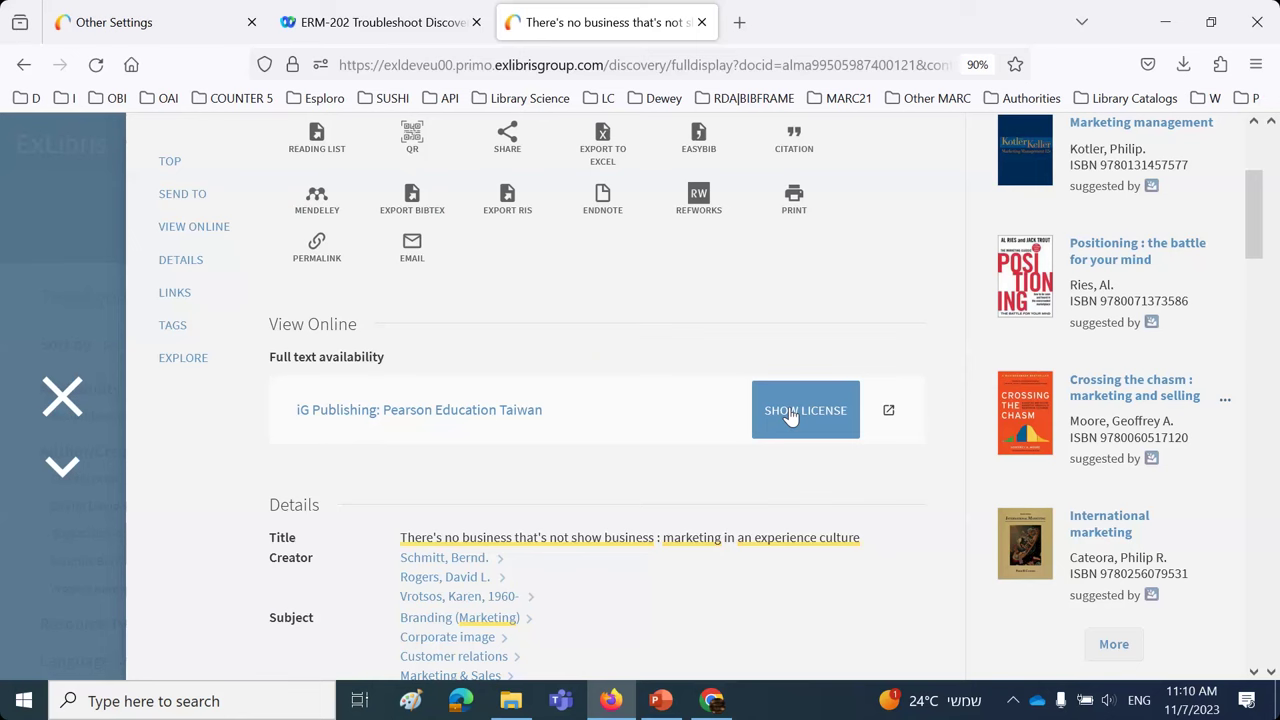
{"action": "left_click", "coordinate": [790, 414]}
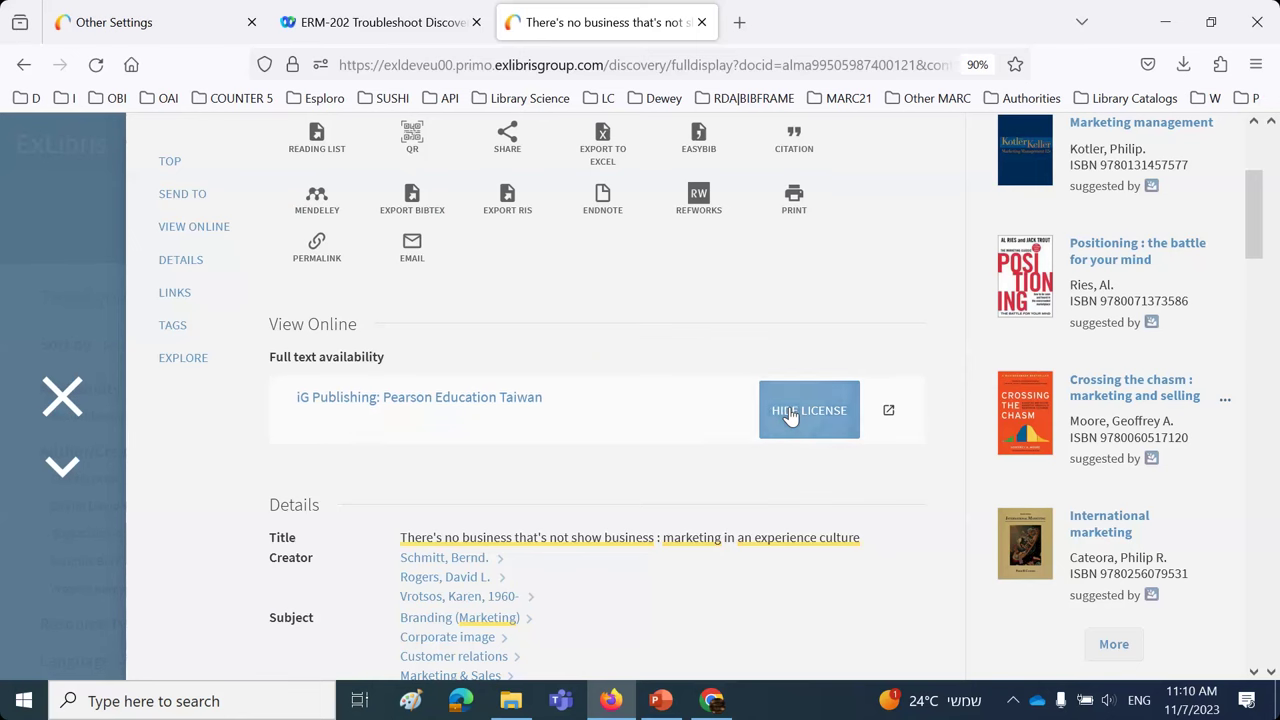
{"action": "scroll", "coordinate": [419, 426], "scroll_direction": "down", "scroll_amount": 3}
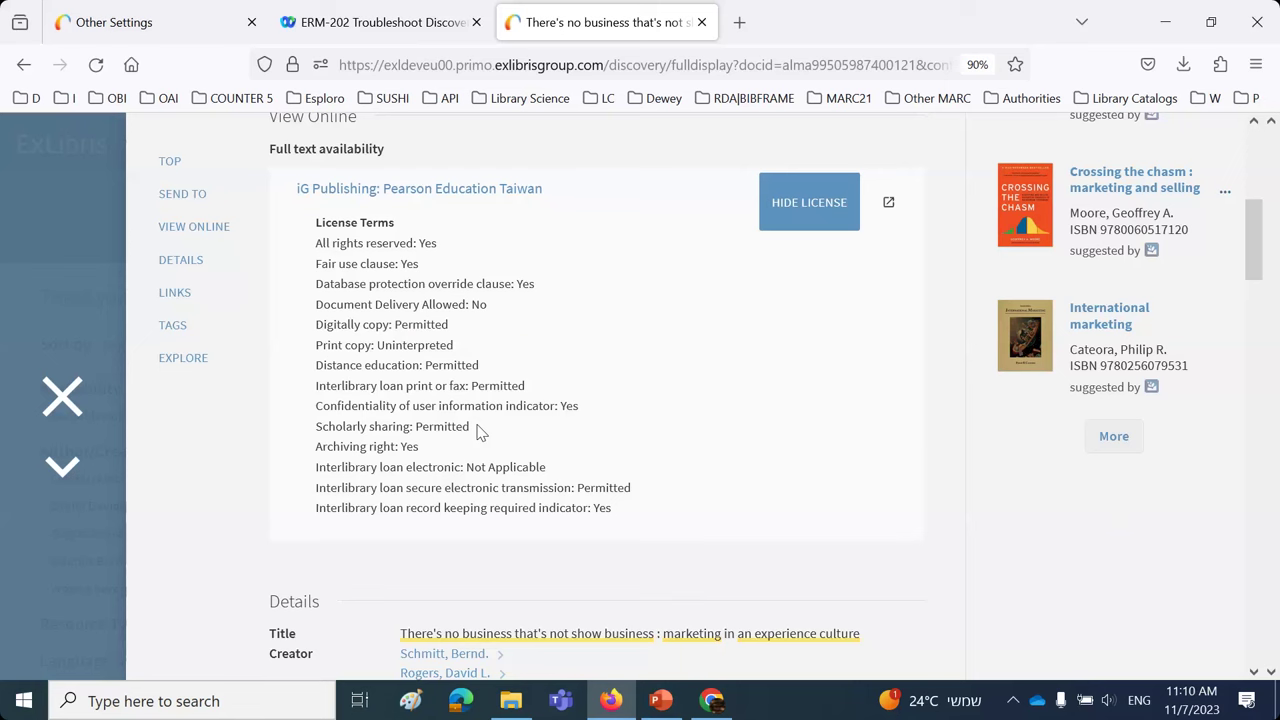
- Toggle the license terms of the iG Publishing: Pearson Education Taiwan service, finishing with them hidden
{"action": "left_click", "coordinate": [808, 203]}
{"action": "scroll", "coordinate": [871, 403], "scroll_direction": "down", "scroll_amount": 3}
{"action": "scroll", "coordinate": [870, 398], "scroll_direction": "up", "scroll_amount": 1}
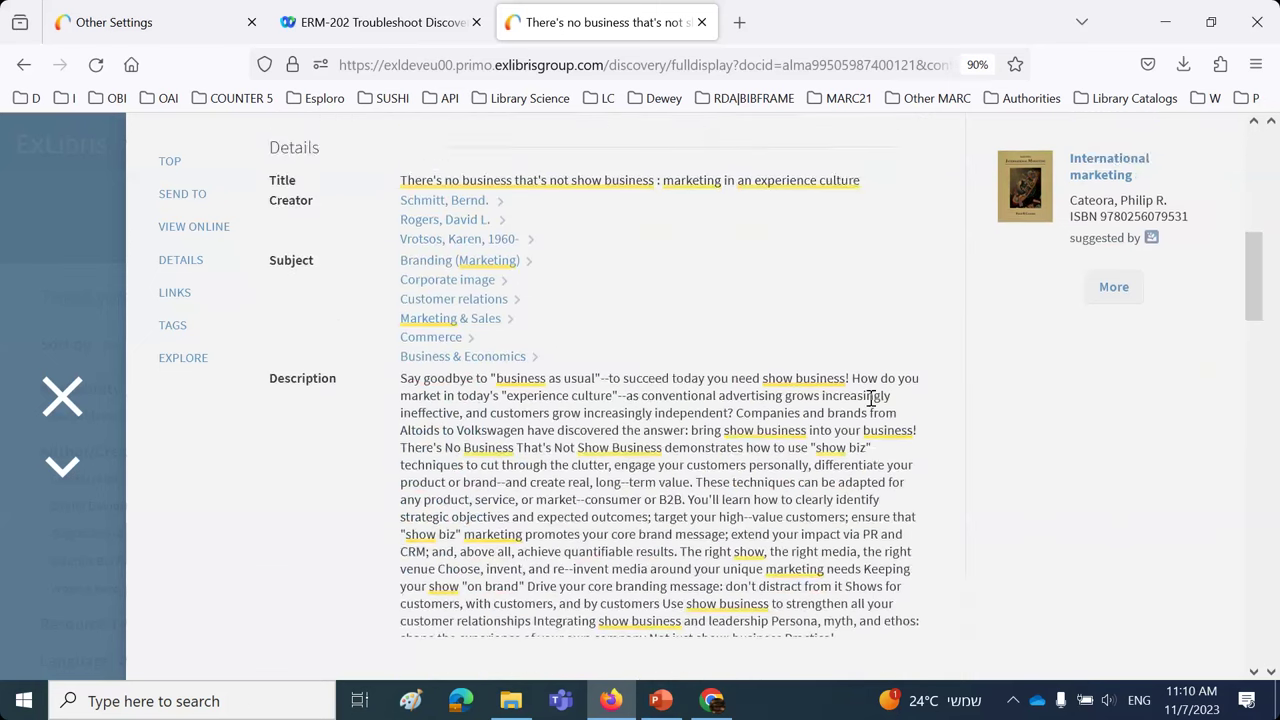
{"action": "scroll", "coordinate": [871, 398], "scroll_direction": "up", "scroll_amount": 5}
{"action": "left_click", "coordinate": [810, 422]}
{"action": "scroll", "coordinate": [808, 451], "scroll_direction": "down", "scroll_amount": 3}
{"action": "scroll", "coordinate": [808, 451], "scroll_direction": "up", "scroll_amount": 3}
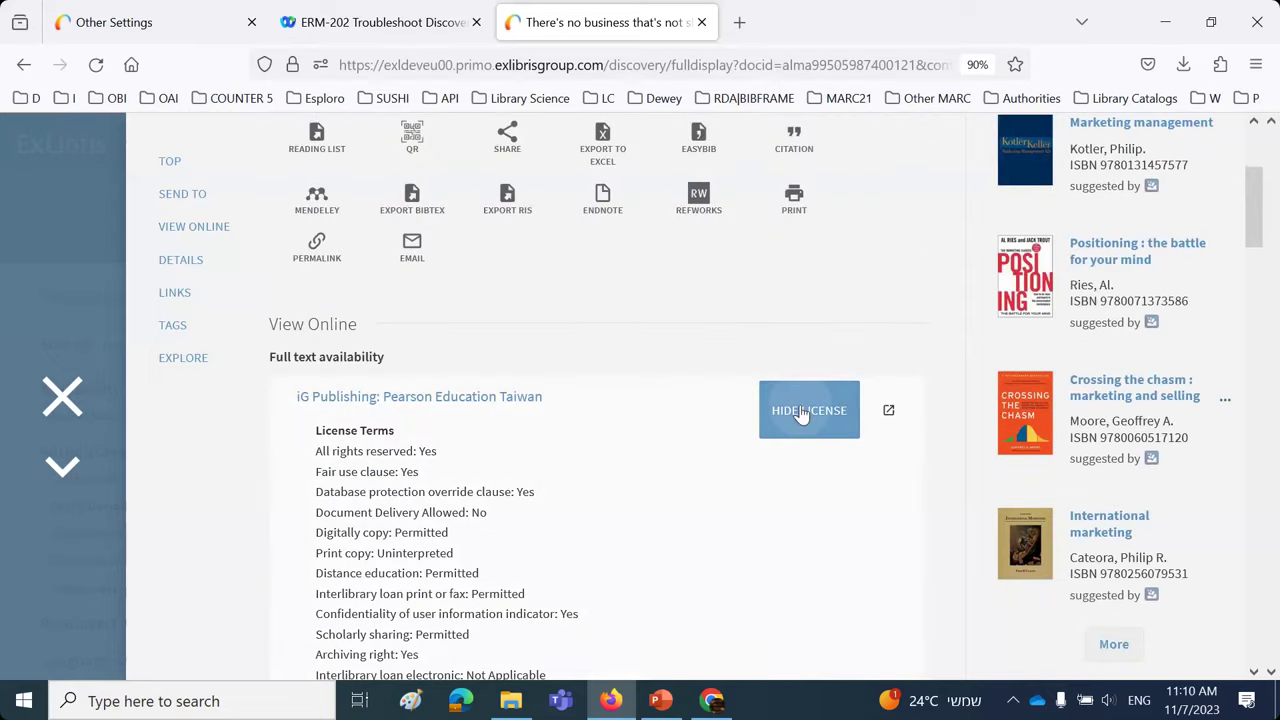
{"action": "left_click", "coordinate": [801, 414]}
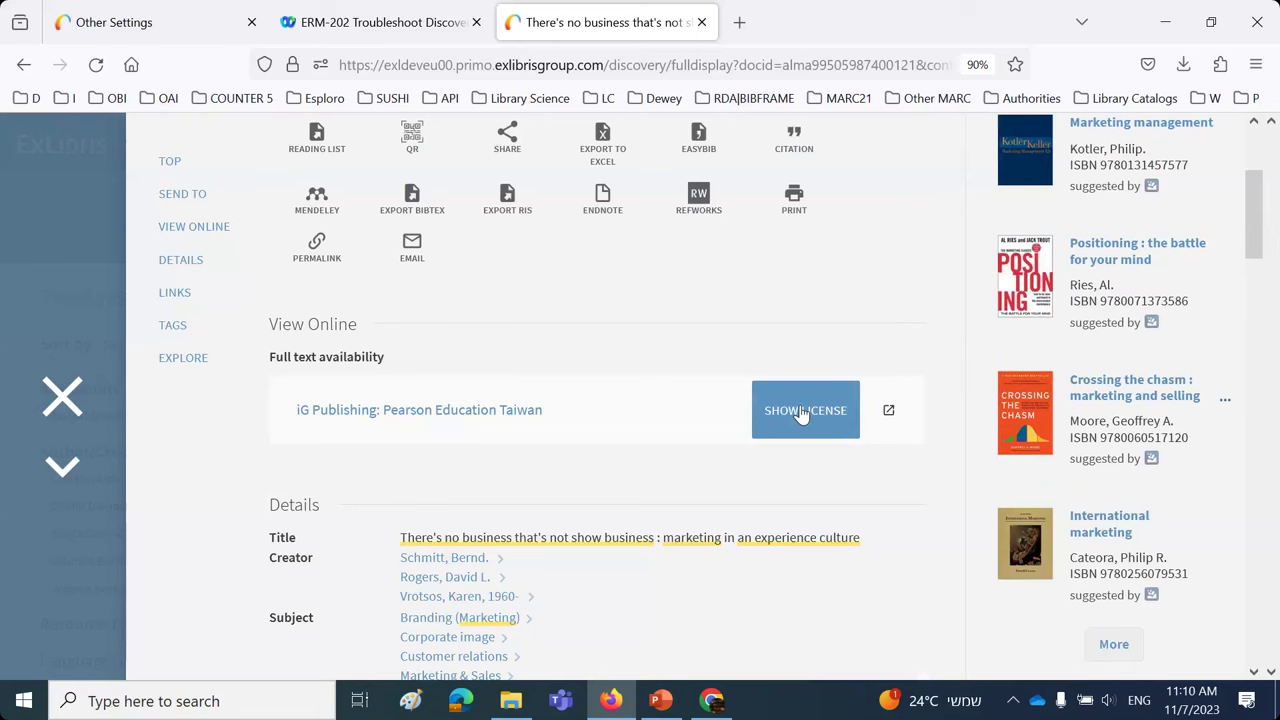
- Switch to the PowerPoint presentation and advance to slide 22, "Configuring which license terms to display in Primo View It"
{"action": "left_click", "coordinate": [660, 700]}
{"action": "scroll", "coordinate": [680, 561], "scroll_direction": "down", "scroll_amount": 1}
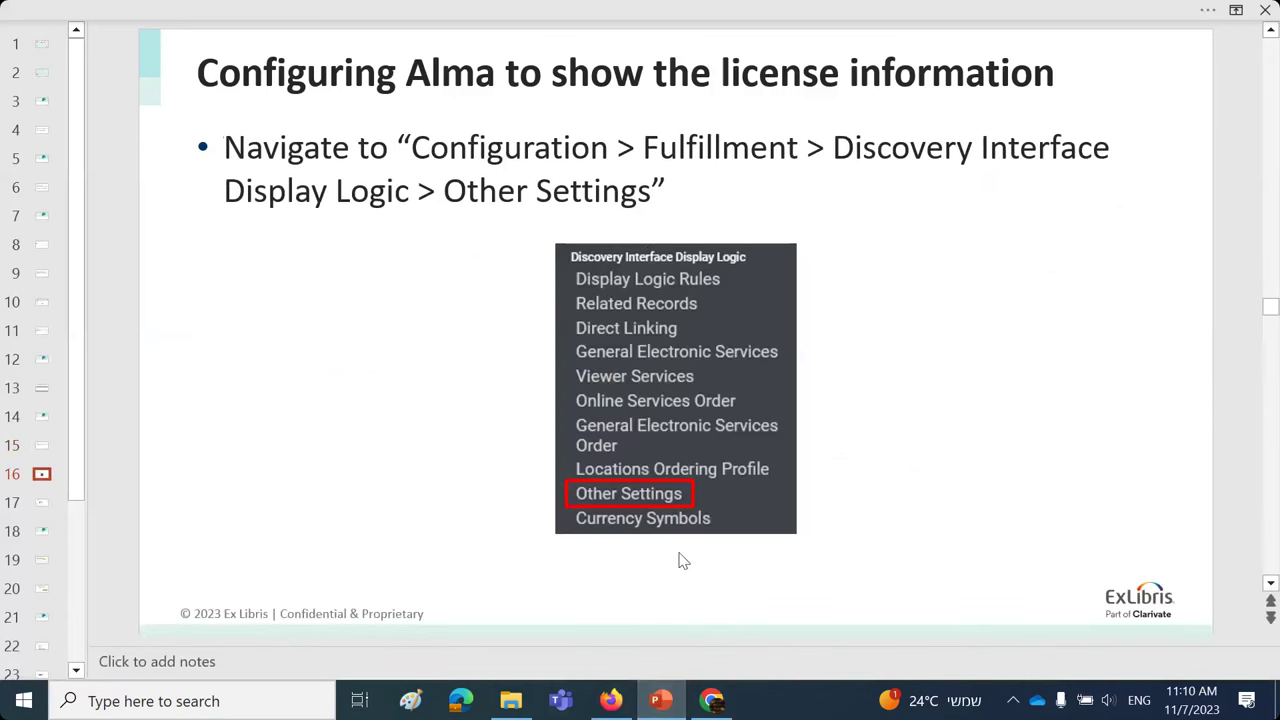
{"action": "scroll", "coordinate": [680, 561], "scroll_direction": "down", "scroll_amount": 1}
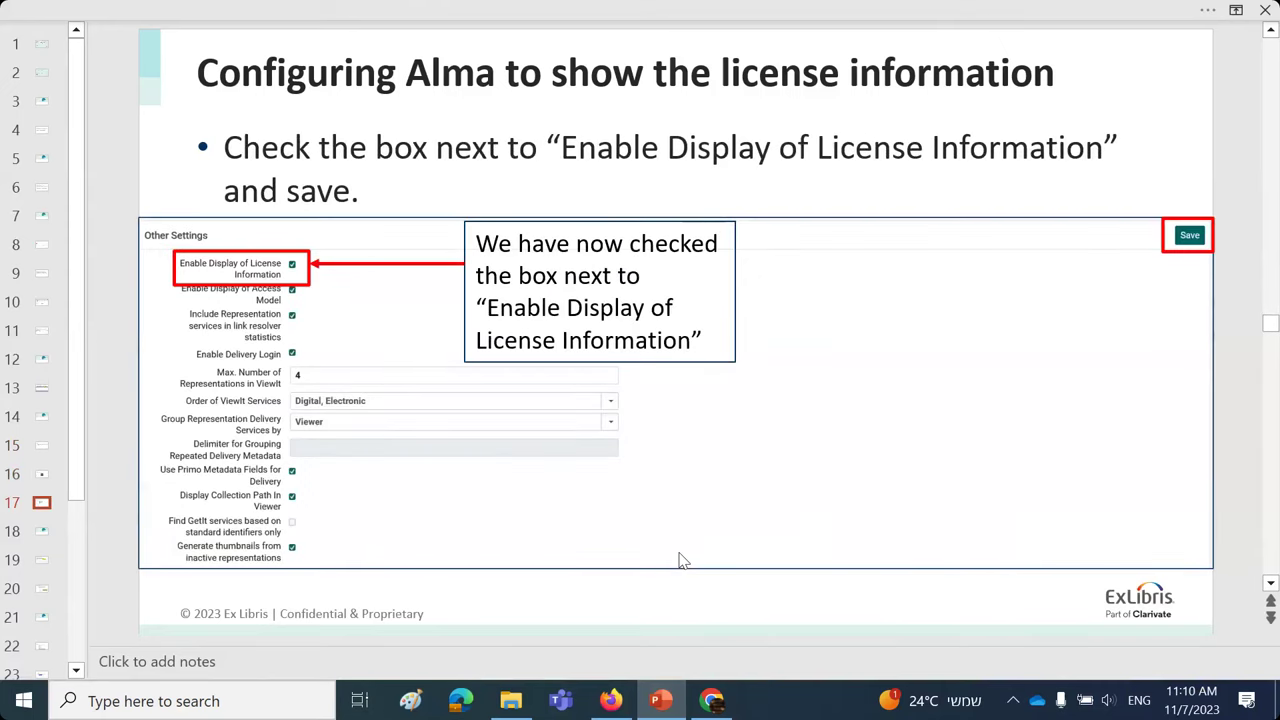
{"action": "scroll", "coordinate": [680, 561], "scroll_direction": "down", "scroll_amount": 1}
{"action": "scroll", "coordinate": [680, 561], "scroll_direction": "down", "scroll_amount": 1}
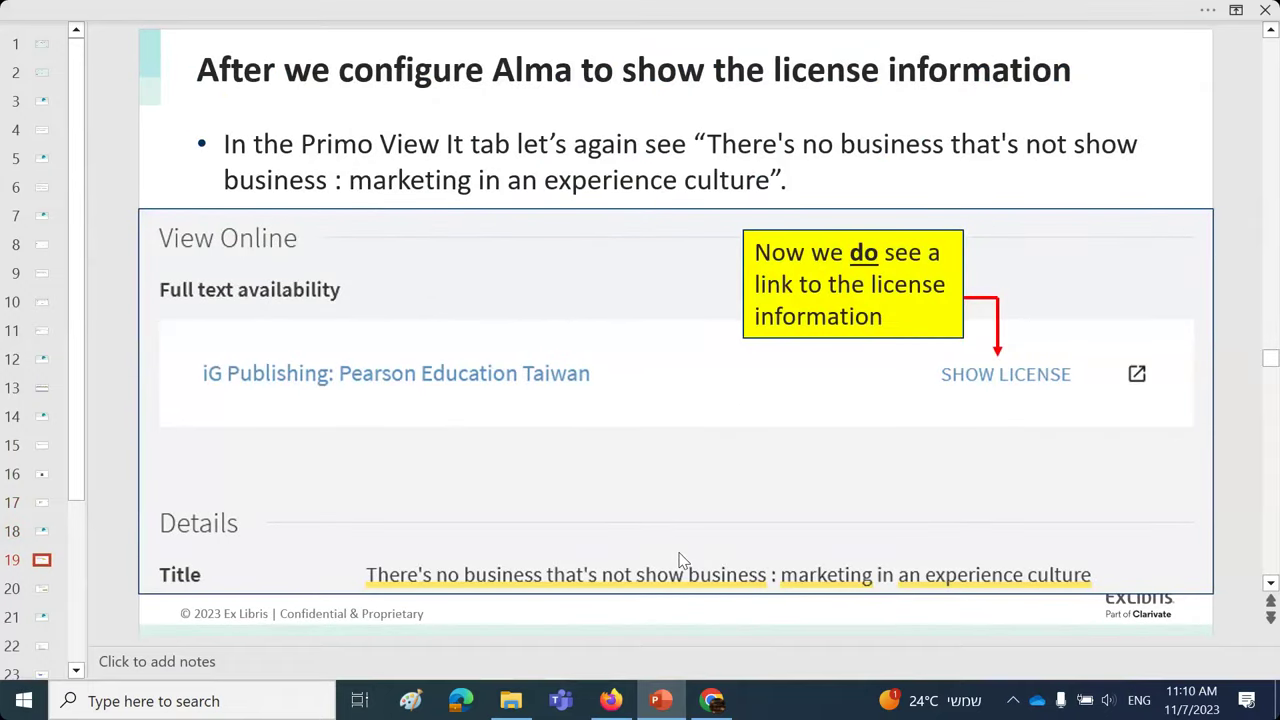
{"action": "scroll", "coordinate": [680, 561], "scroll_direction": "down", "scroll_amount": 1}
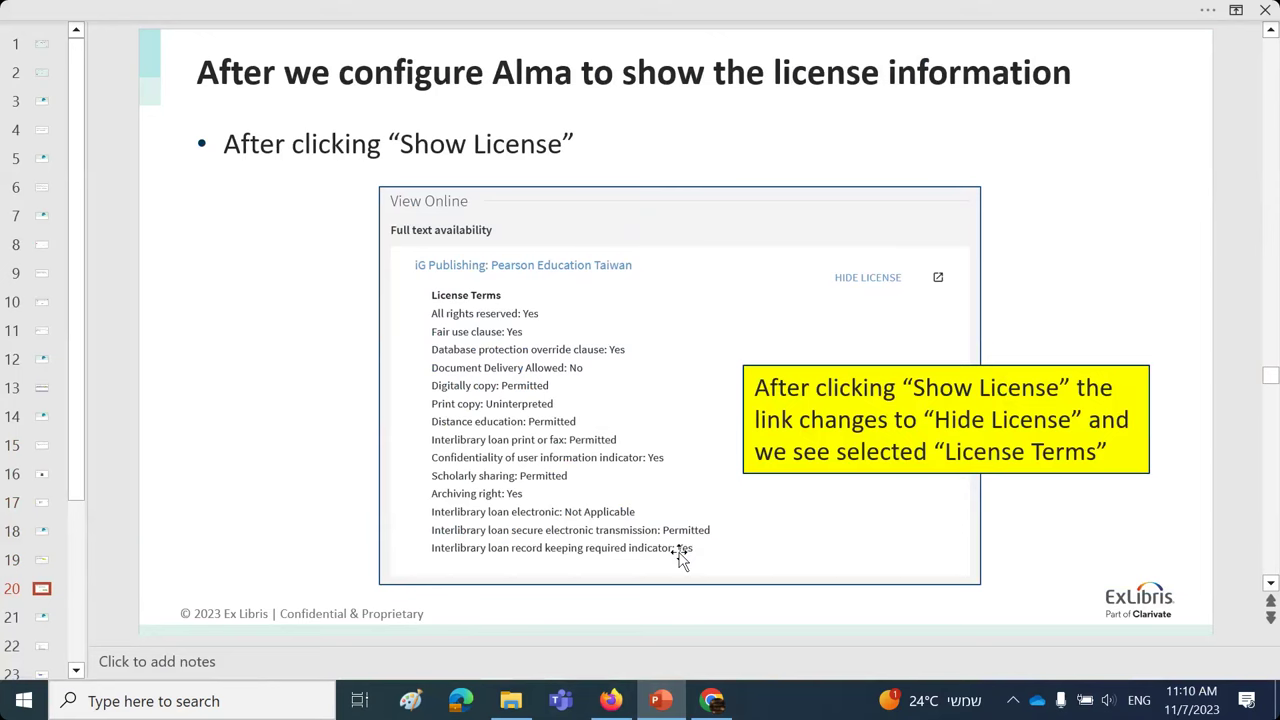
{"action": "scroll", "coordinate": [680, 557], "scroll_direction": "down", "scroll_amount": 1}
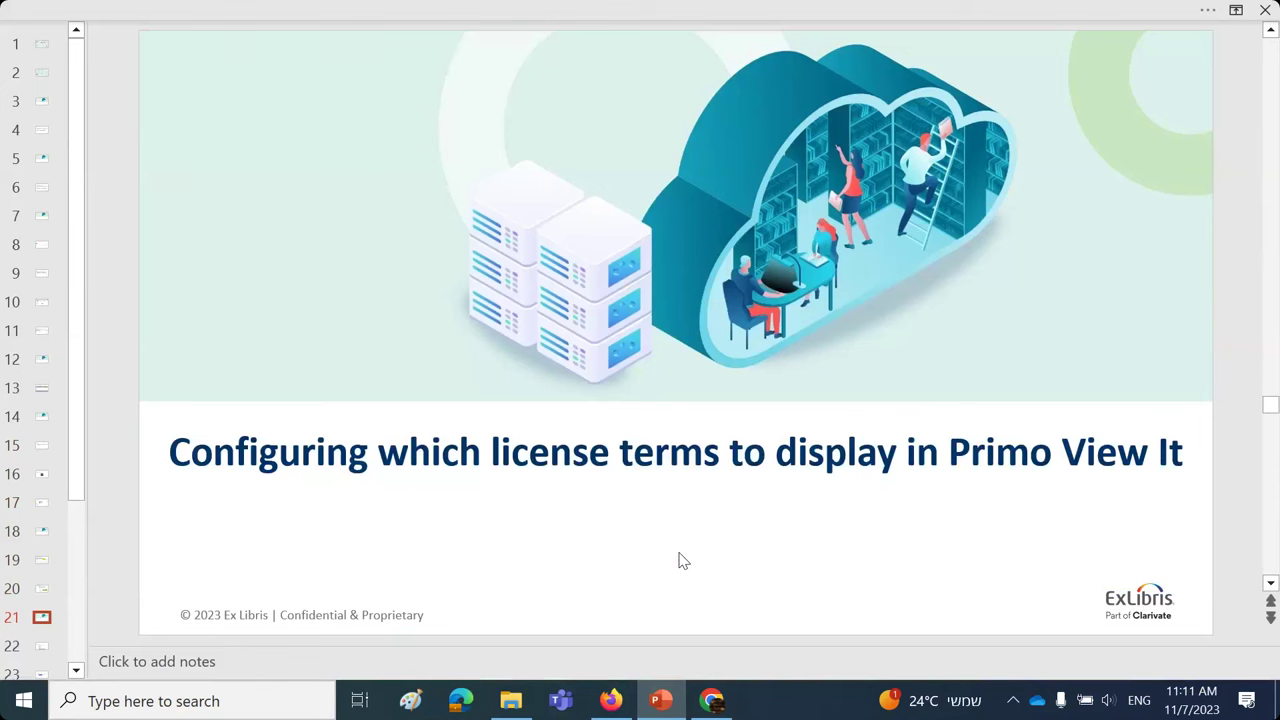
{"action": "scroll", "coordinate": [679, 560], "scroll_direction": "down", "scroll_amount": 1}
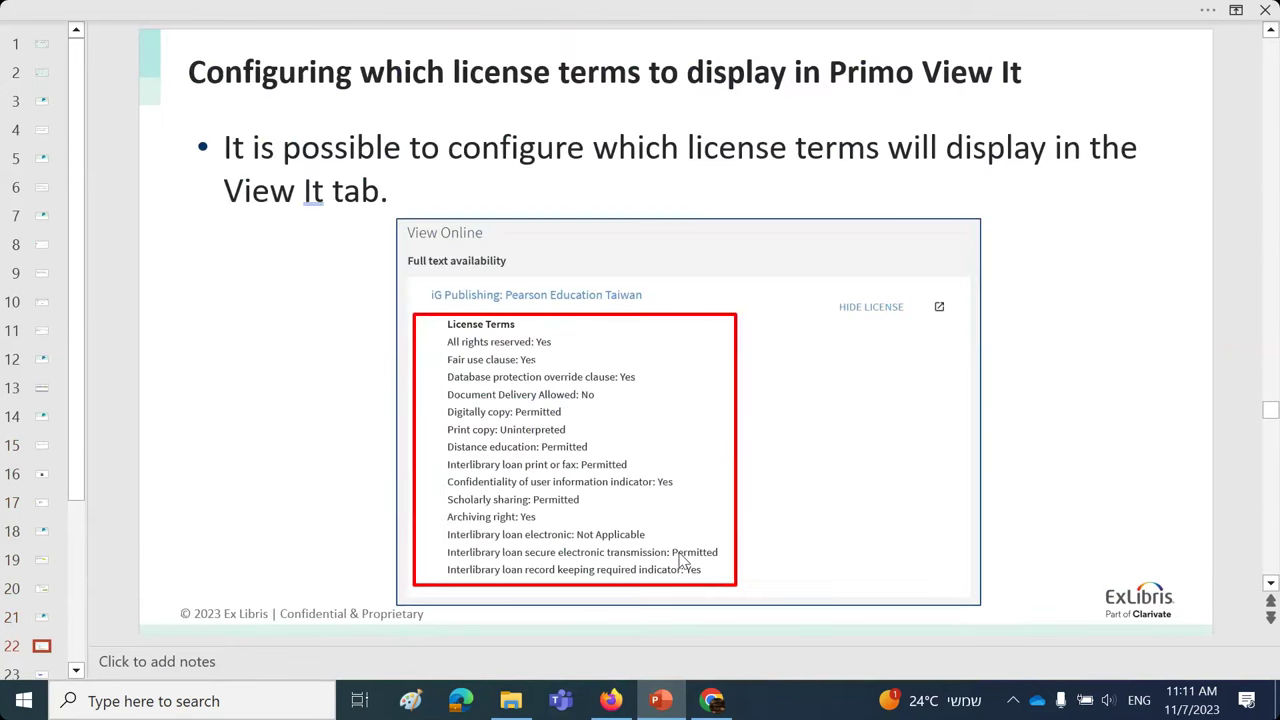
- Switch to Firefox, show the book's license terms in Primo and paste a screenshot of them into Paint
{"action": "left_click", "coordinate": [610, 701]}
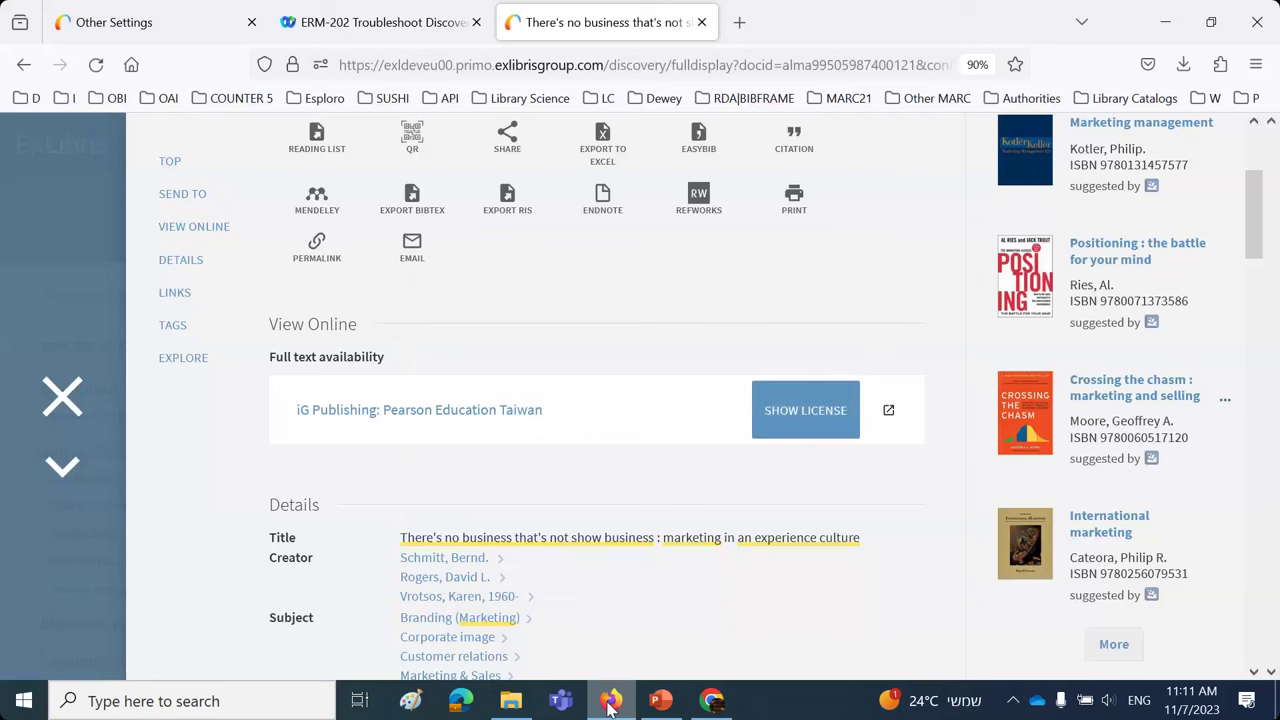
{"action": "left_click", "coordinate": [805, 410]}
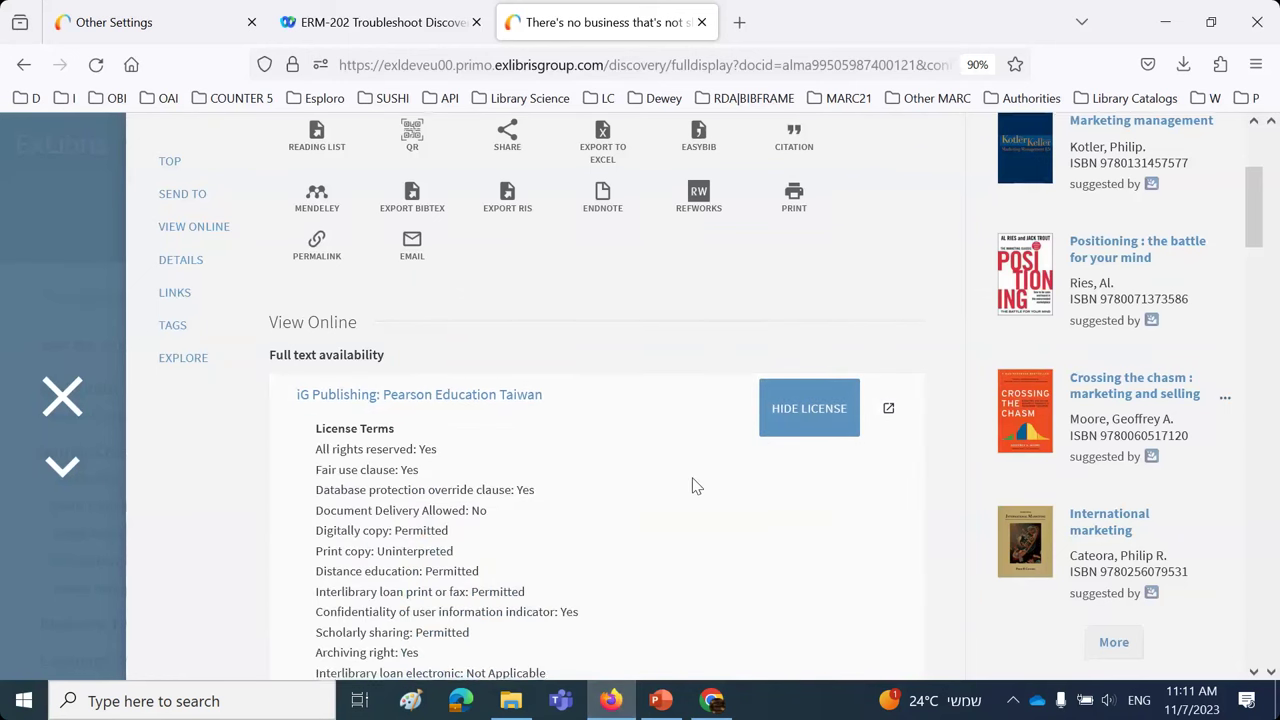
{"action": "scroll", "coordinate": [697, 487], "scroll_direction": "down", "scroll_amount": 1}
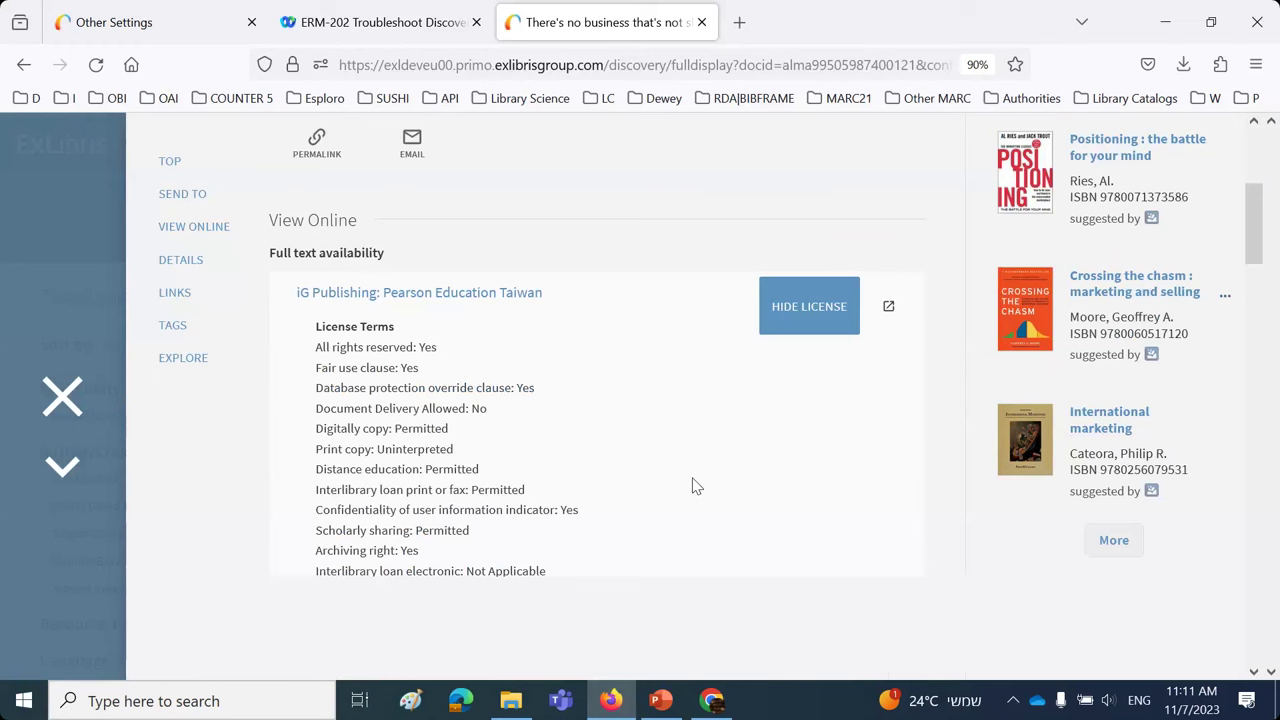
{"action": "left_click", "coordinate": [410, 700]}
{"action": "key", "text": "ctrl+v"}
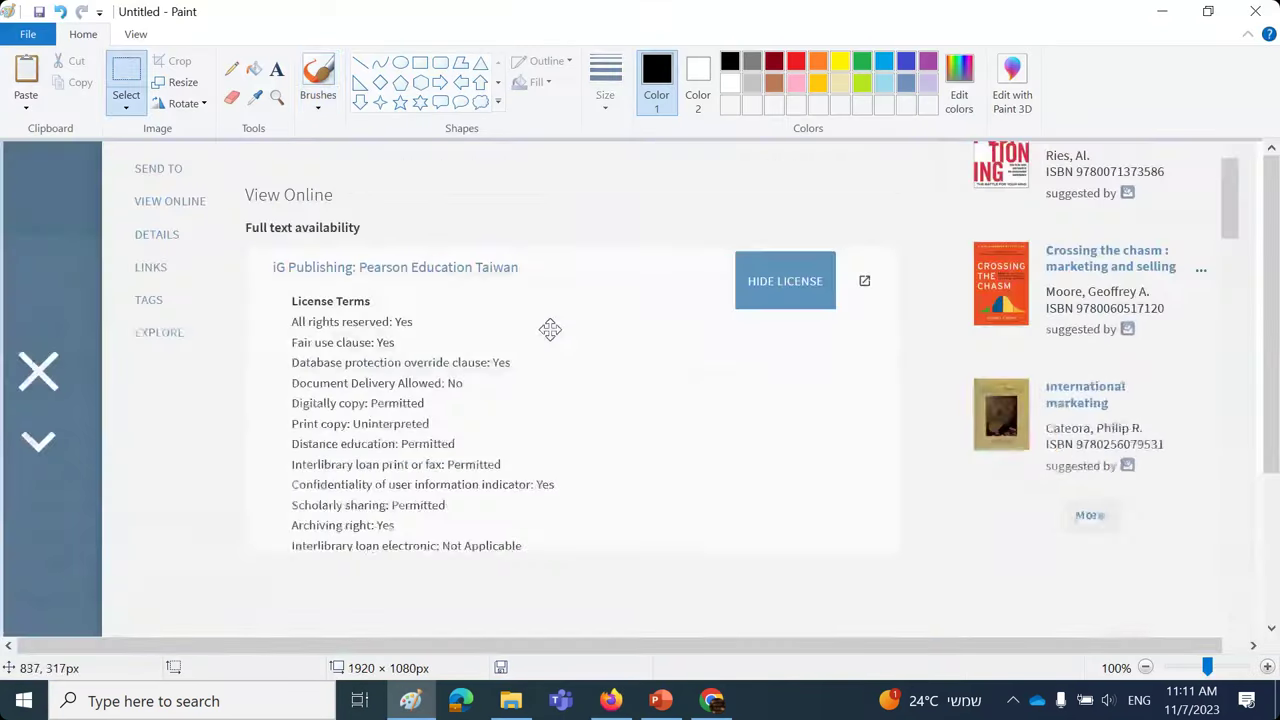
{"action": "left_click_drag", "start_coordinate": [550, 327], "coordinate": [550, 349]}
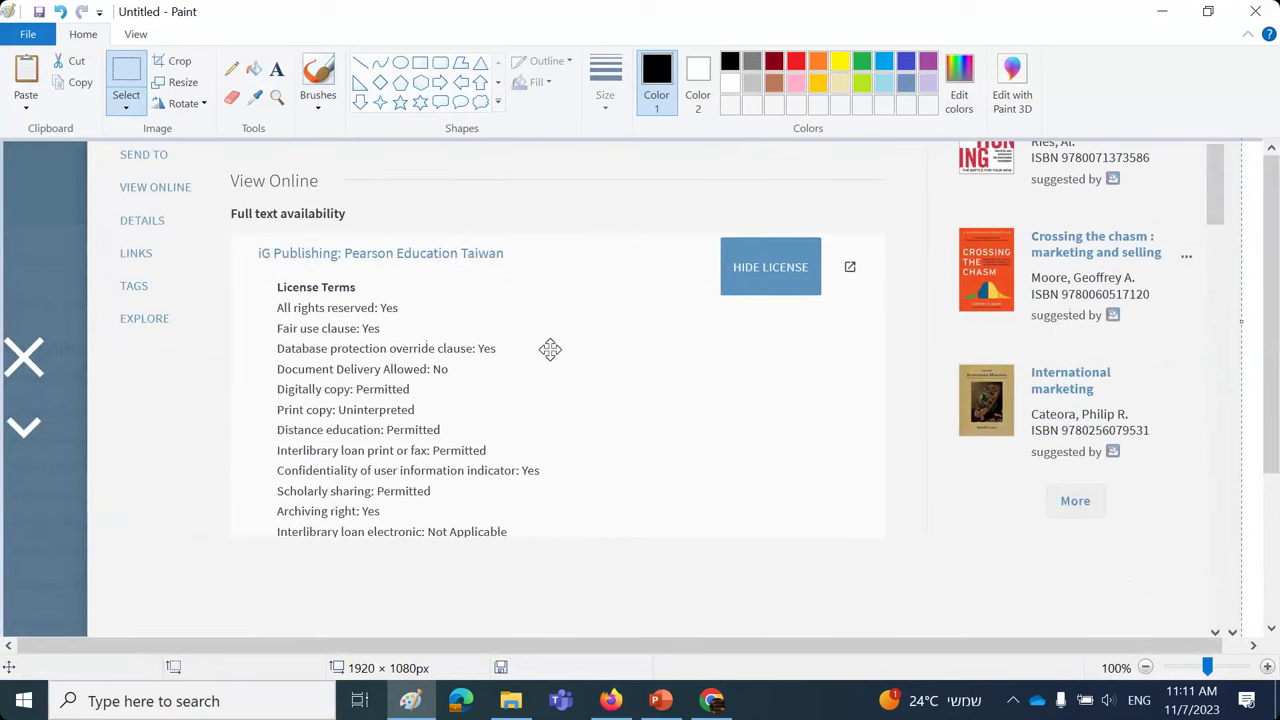
- Draw a red rectangle of about 370 × 33 px around "Database protection override clause: Yes" in the screenshot
{"action": "left_click", "coordinate": [420, 63]}
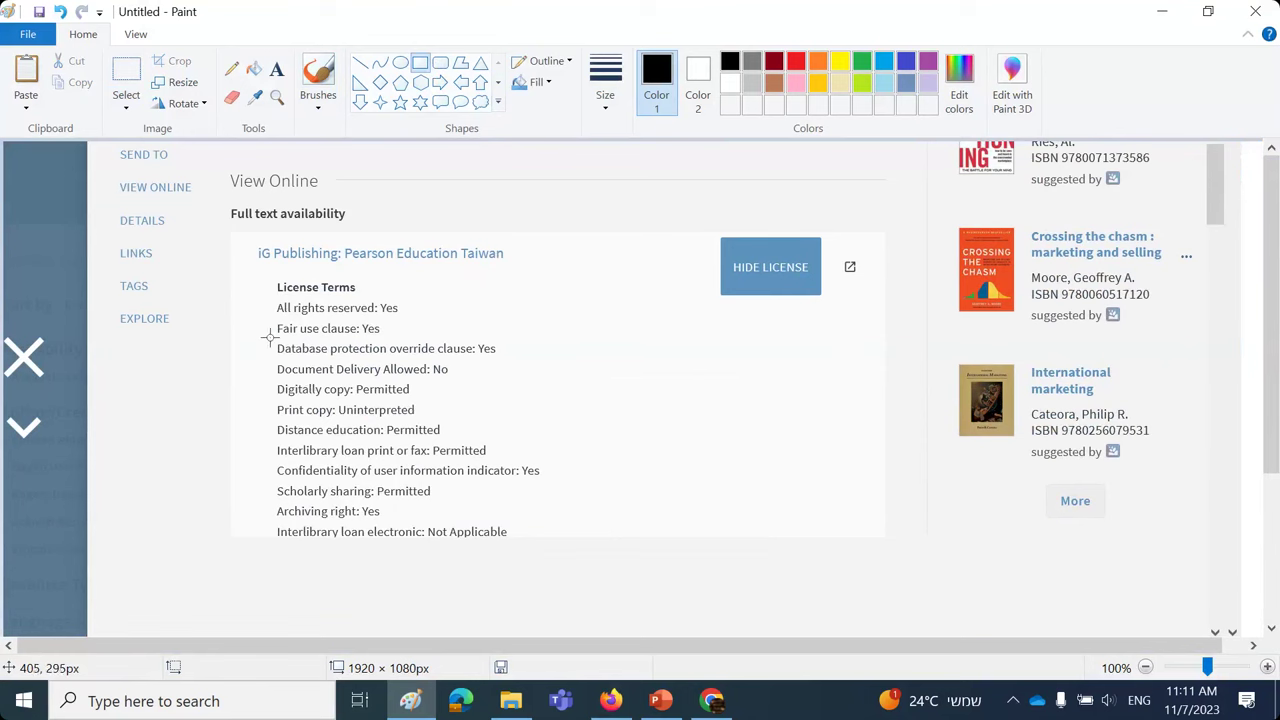
{"action": "left_click_drag", "start_coordinate": [266, 338], "coordinate": [515, 359]}
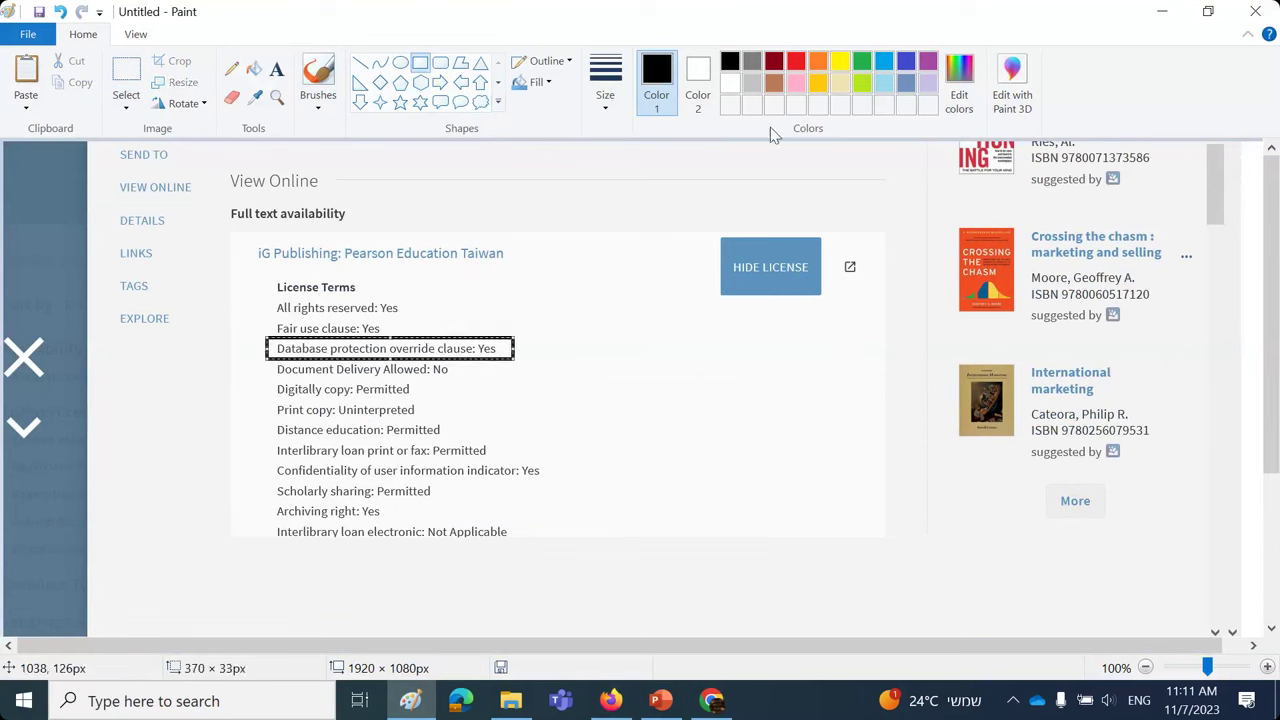
{"action": "left_click", "coordinate": [796, 61]}
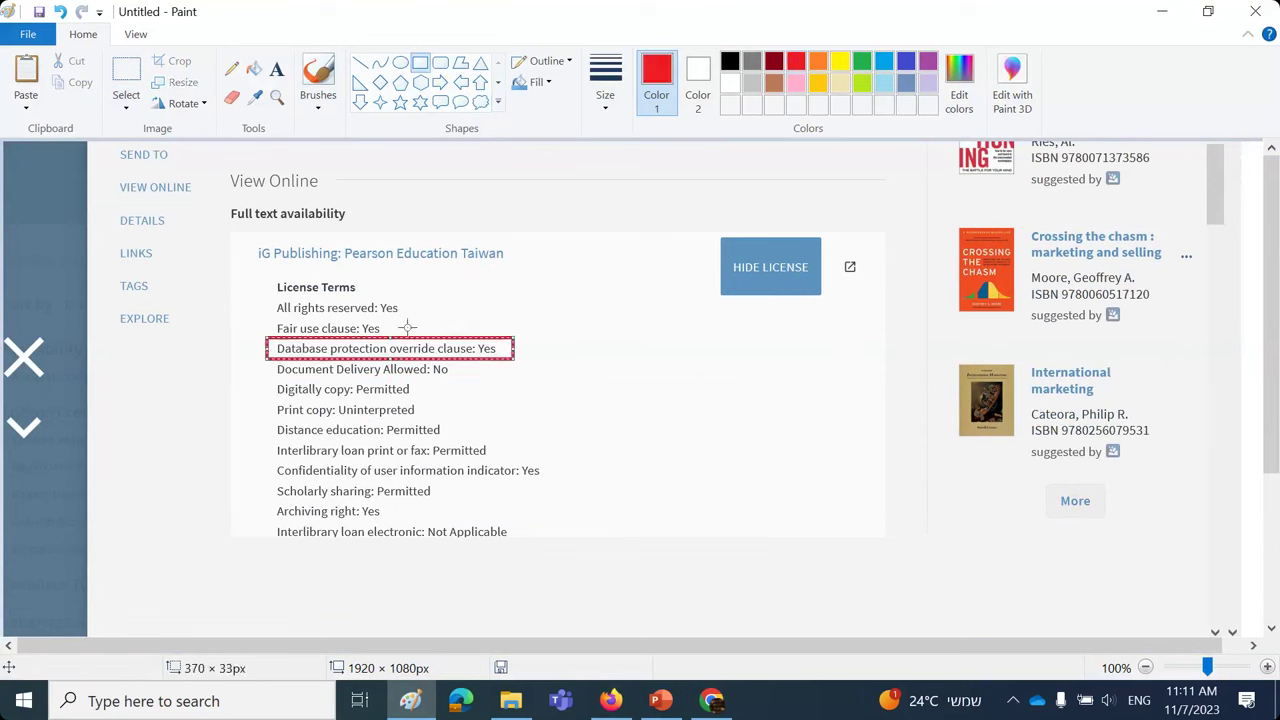
{"action": "left_click", "coordinate": [138, 463]}
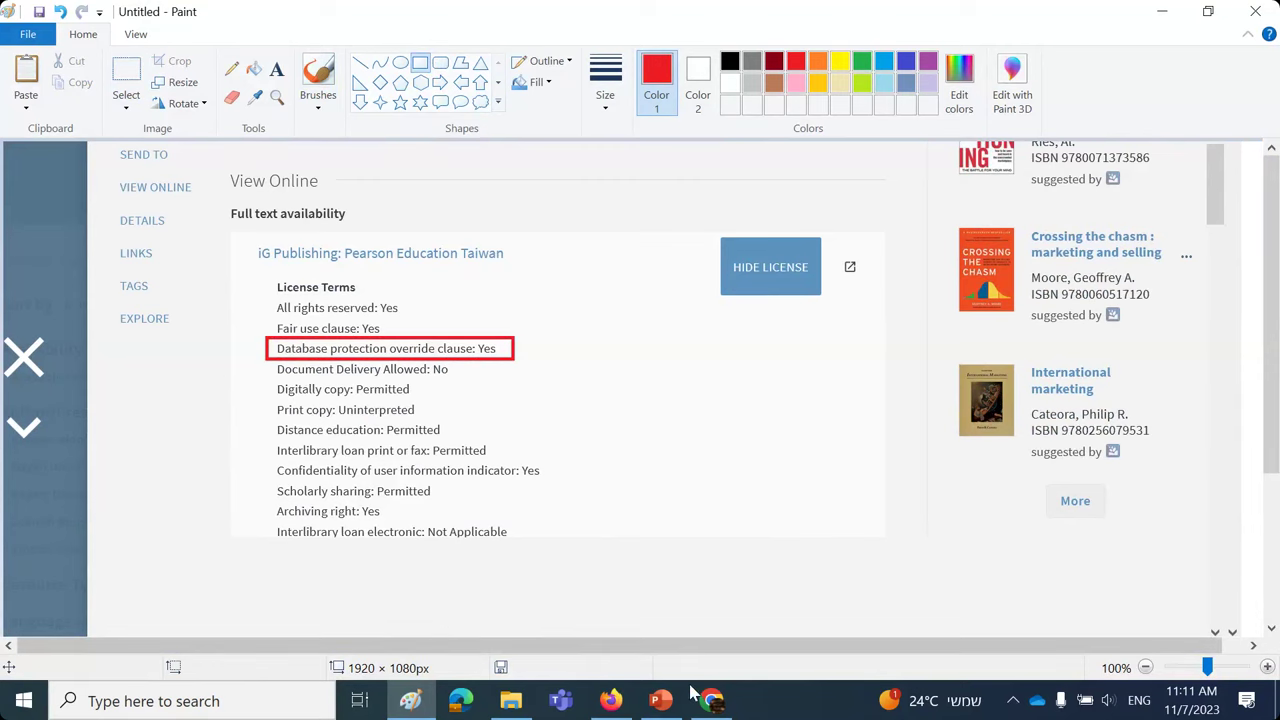
- Advance the PowerPoint presentation to slide 23, switch to Alma in Firefox and open Manage License Terms in the acquisitions configuration
{"action": "left_click", "coordinate": [660, 700]}
{"action": "scroll", "coordinate": [735, 420], "scroll_direction": "down", "scroll_amount": 1}
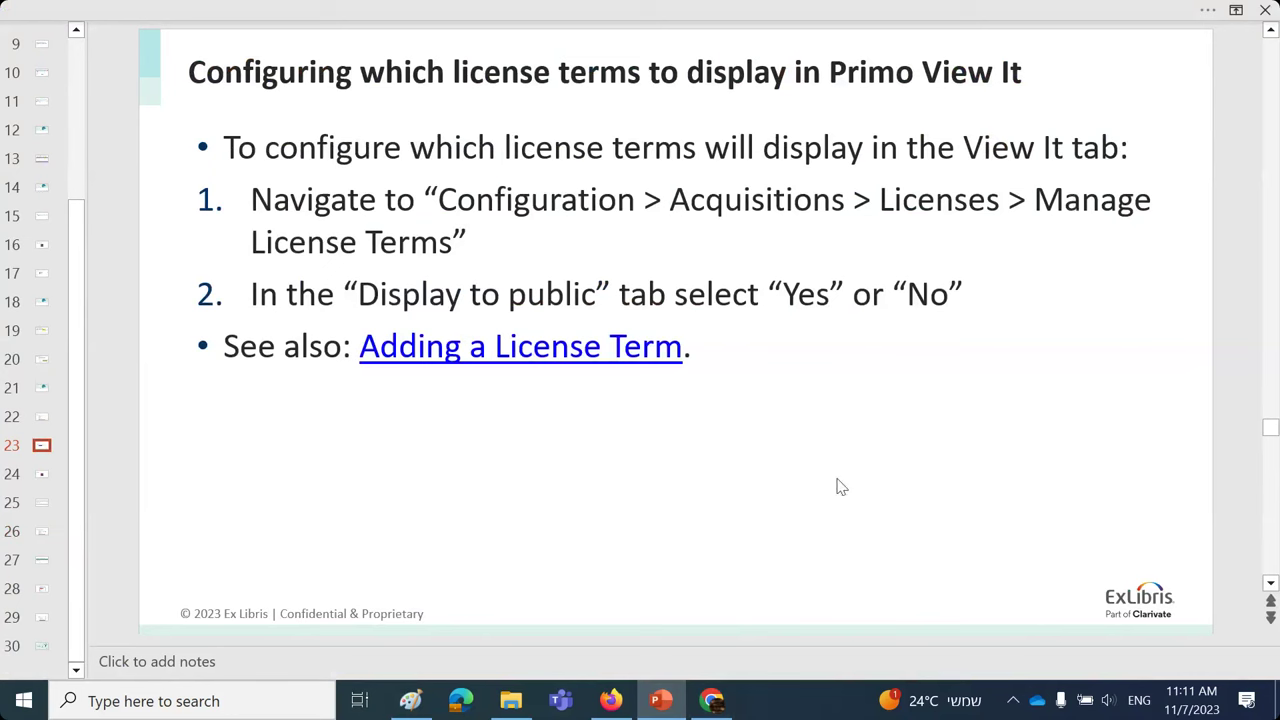
{"action": "left_click", "coordinate": [611, 701]}
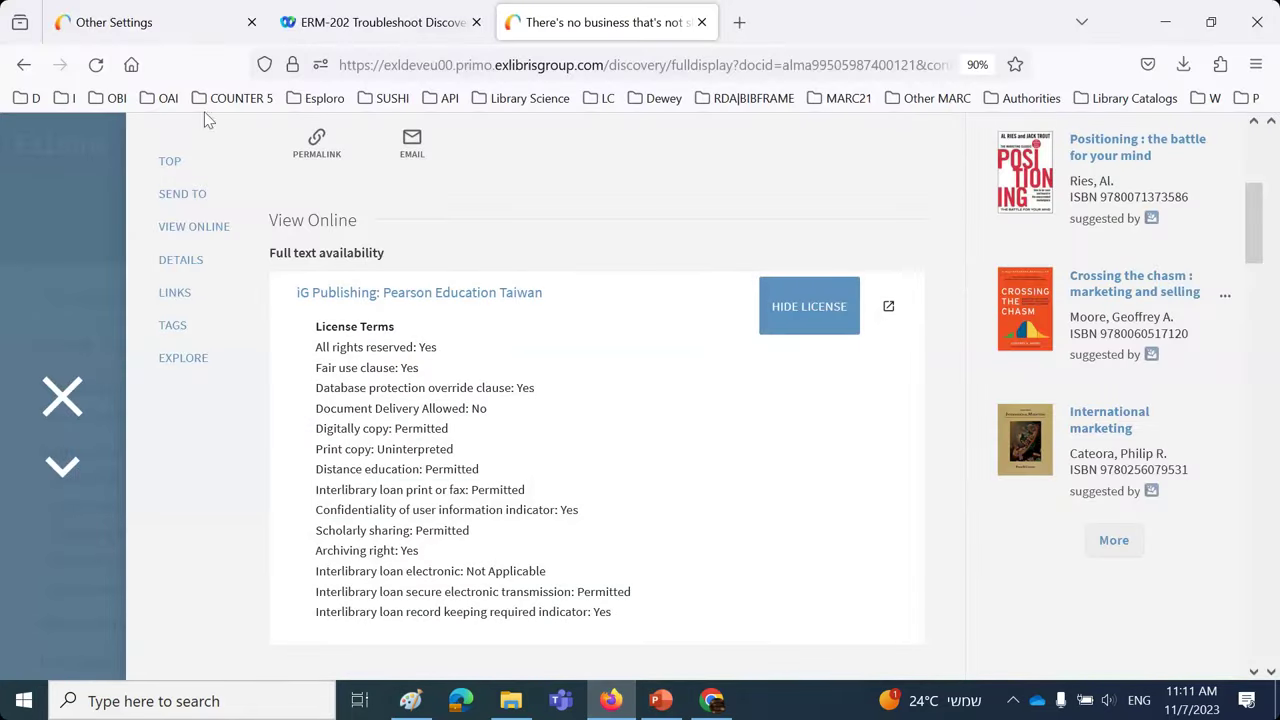
{"action": "left_click", "coordinate": [114, 22]}
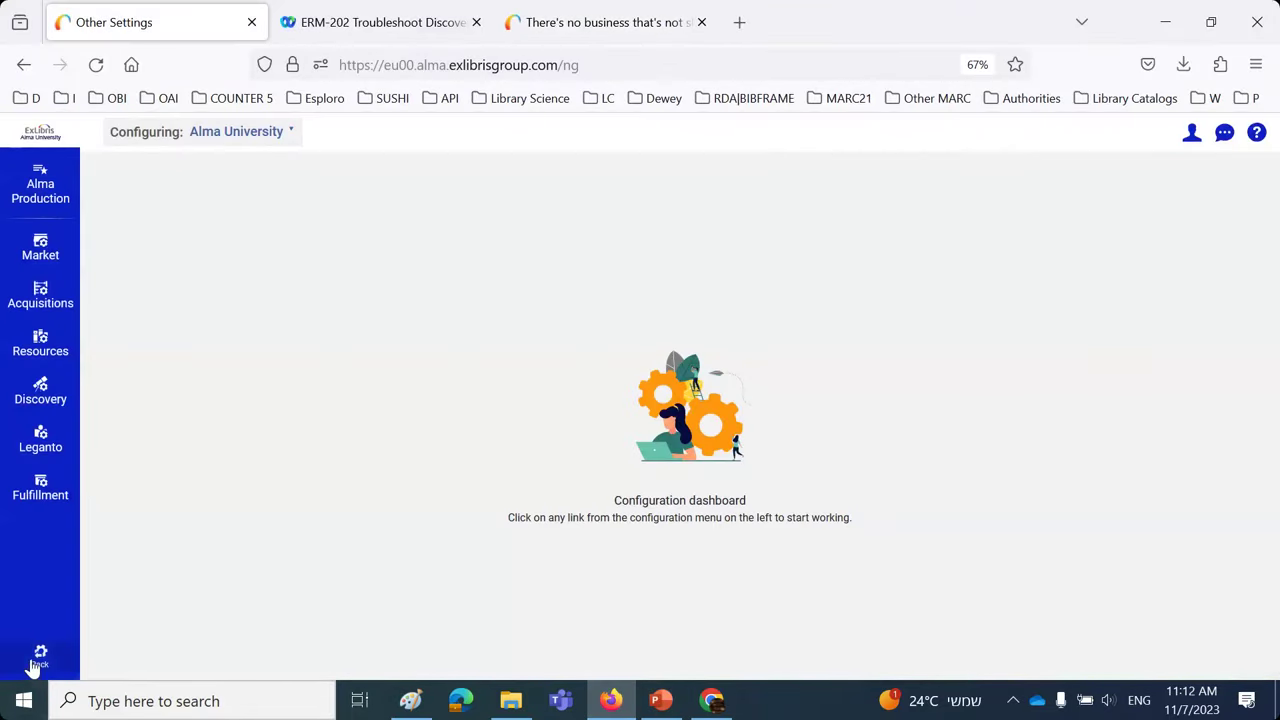
{"action": "left_click", "coordinate": [48, 296]}
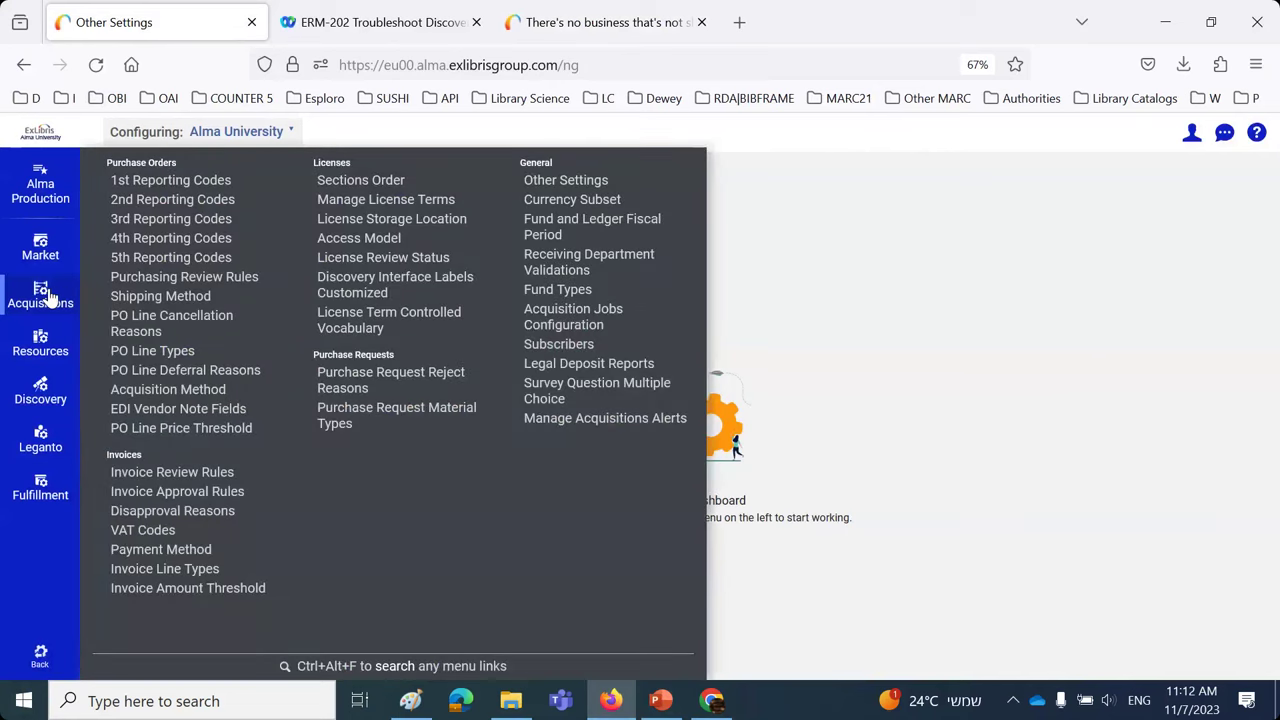
{"action": "left_click", "coordinate": [353, 204]}
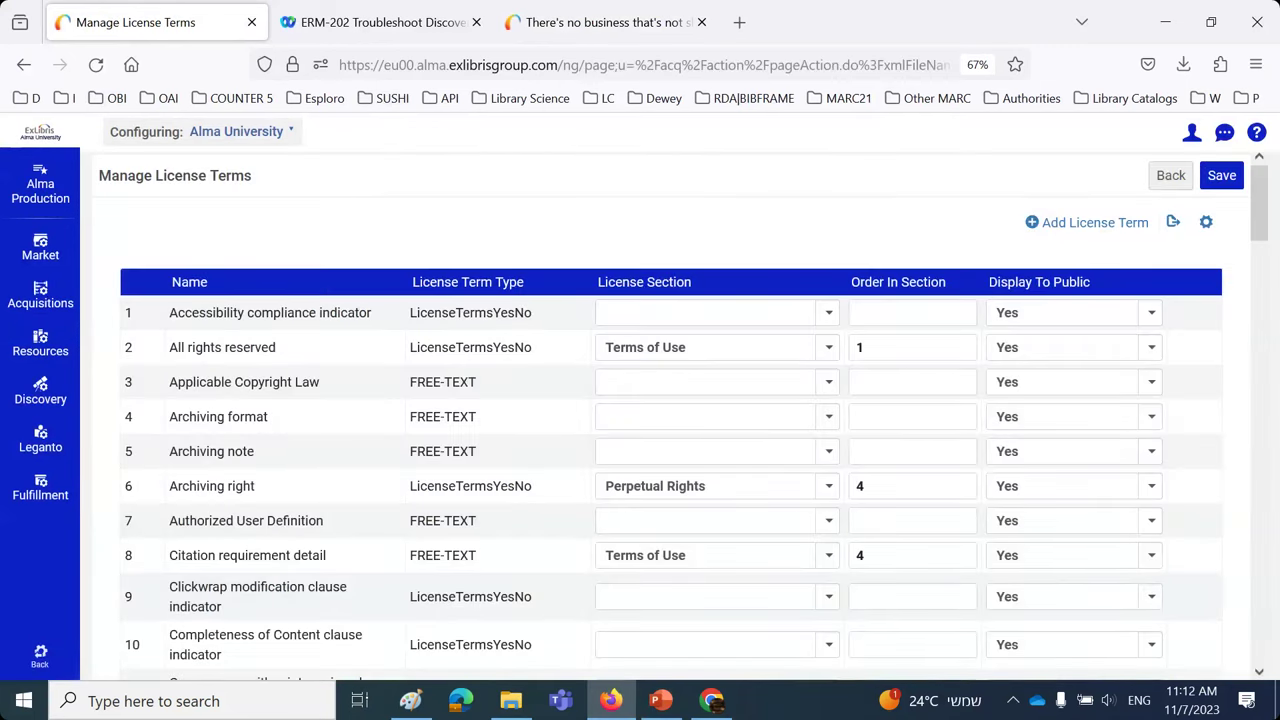
- Check the marked term in Paint, set Display To Public to No for "Database protection override clause" in Alma and return to PowerPoint
{"action": "left_click", "coordinate": [410, 700]}
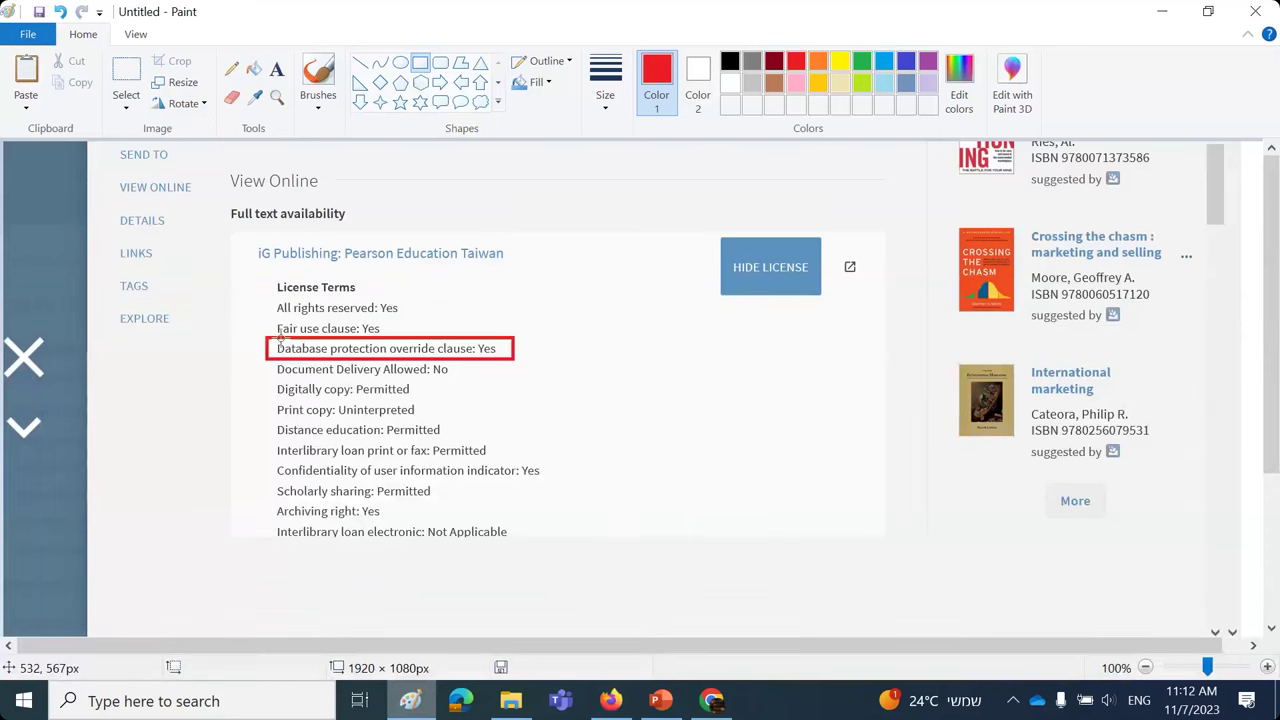
{"action": "left_click", "coordinate": [611, 700]}
{"action": "scroll", "coordinate": [486, 543], "scroll_direction": "down", "scroll_amount": 5}
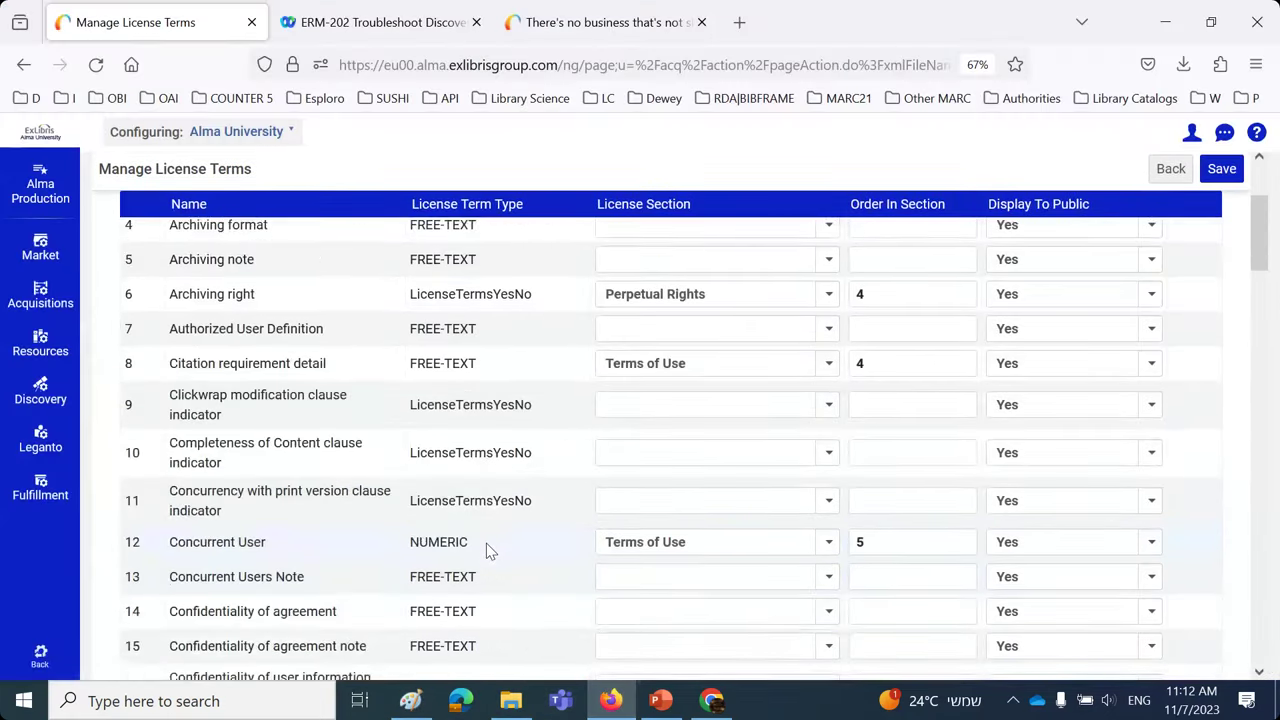
{"action": "scroll", "coordinate": [486, 543], "scroll_direction": "down", "scroll_amount": 10}
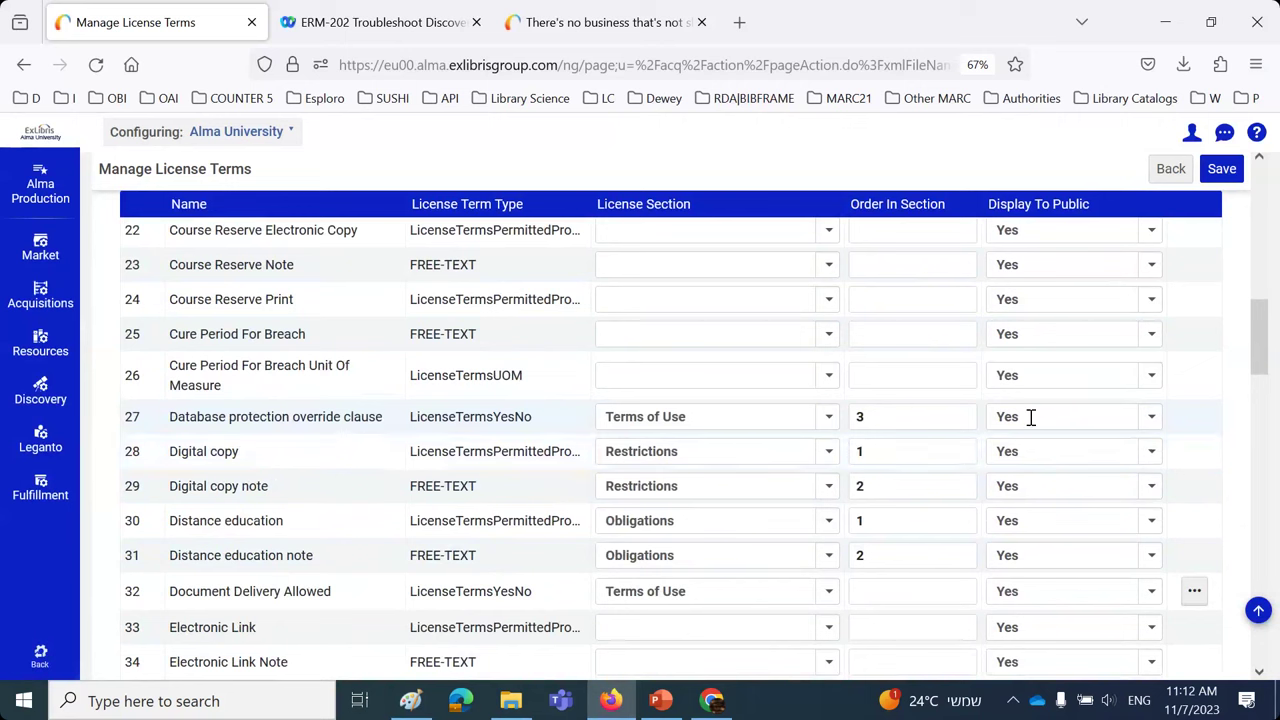
{"action": "left_click", "coordinate": [1152, 416]}
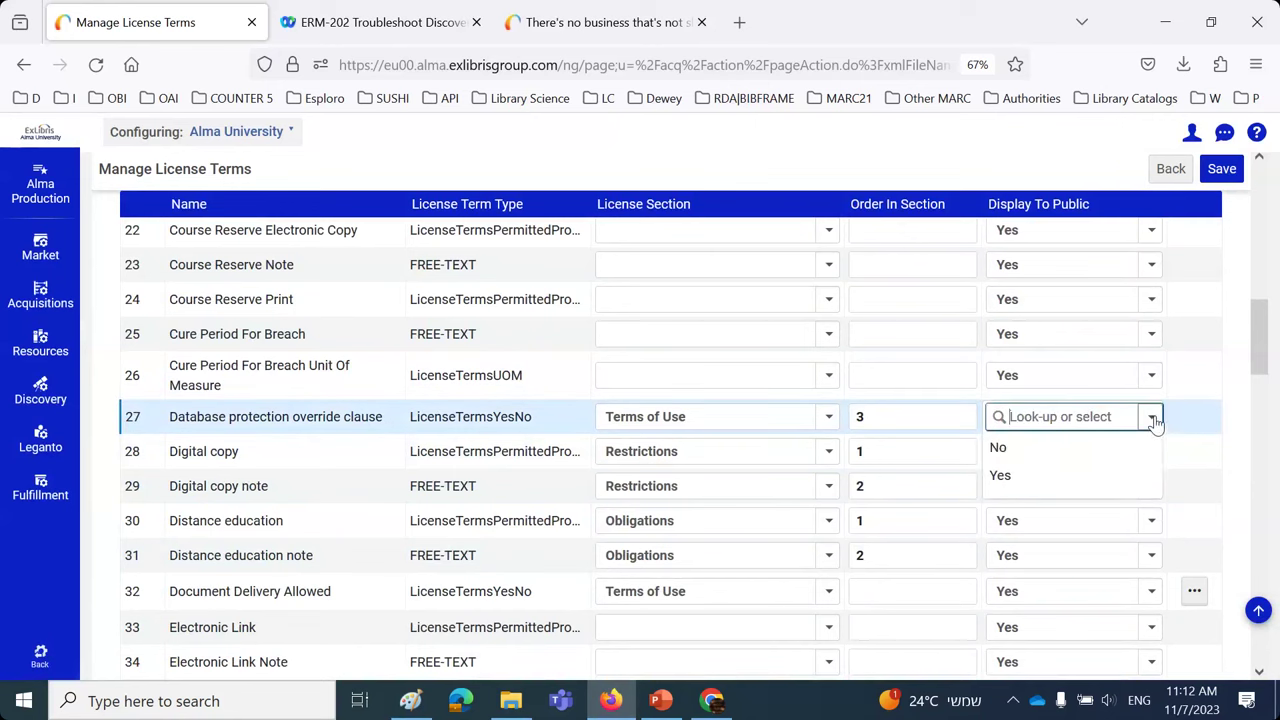
{"action": "left_click", "coordinate": [1031, 449]}
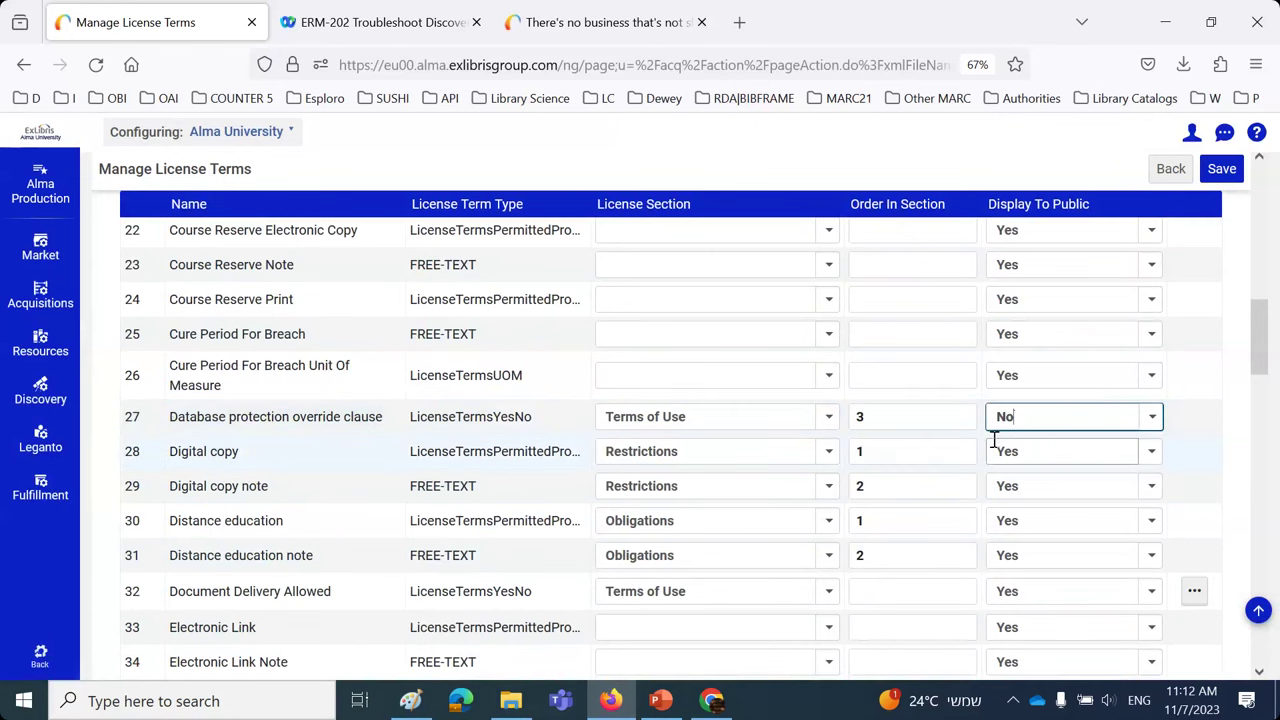
{"action": "scroll", "coordinate": [950, 420], "scroll_direction": "up", "scroll_amount": 6}
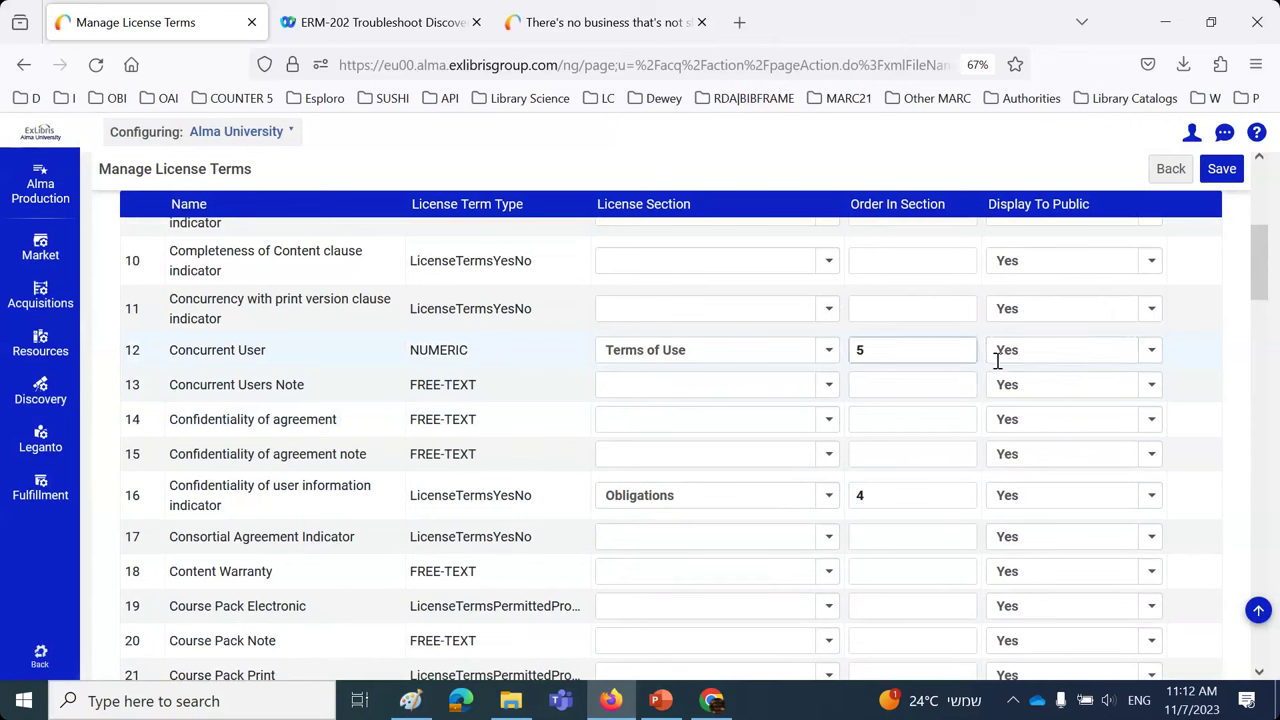
{"action": "left_click", "coordinate": [660, 700]}
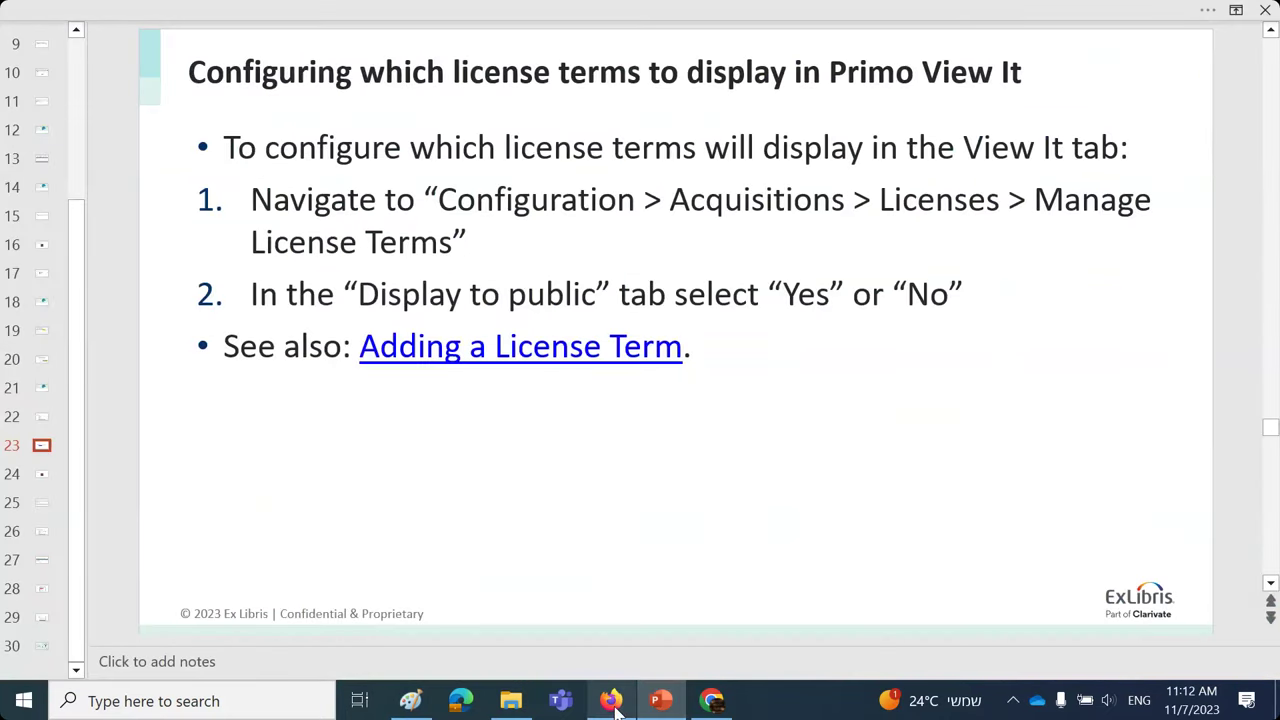
- Check the marked term in Paint, switch to Alma in Firefox, save the license term configuration and leave the configuration area
{"action": "left_click", "coordinate": [410, 700]}
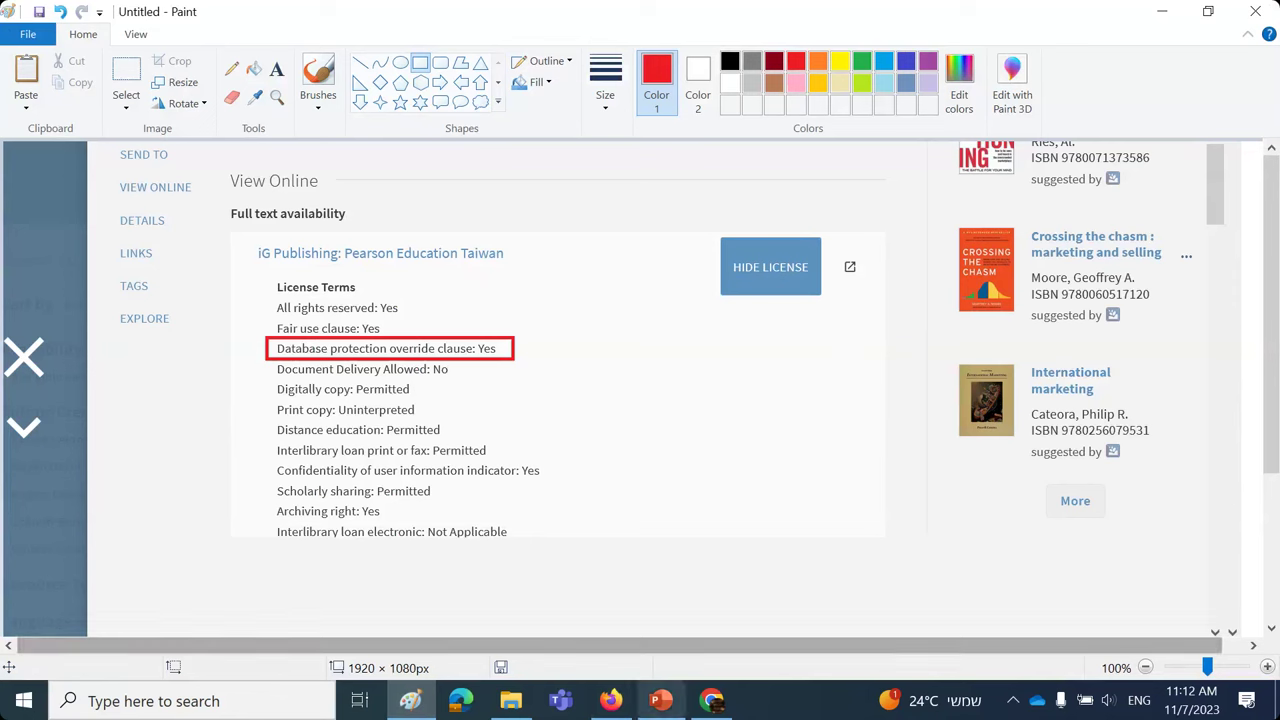
{"action": "left_click", "coordinate": [612, 701]}
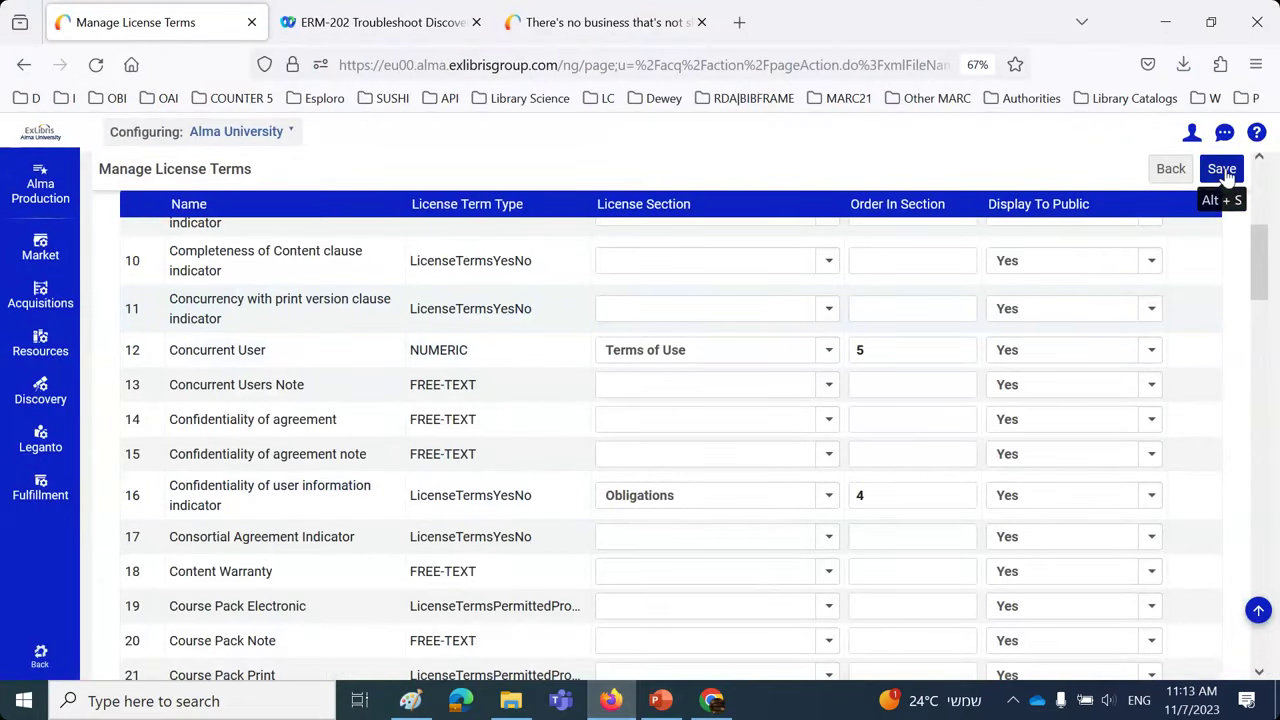
{"action": "scroll", "coordinate": [886, 346], "scroll_direction": "down", "scroll_amount": 5}
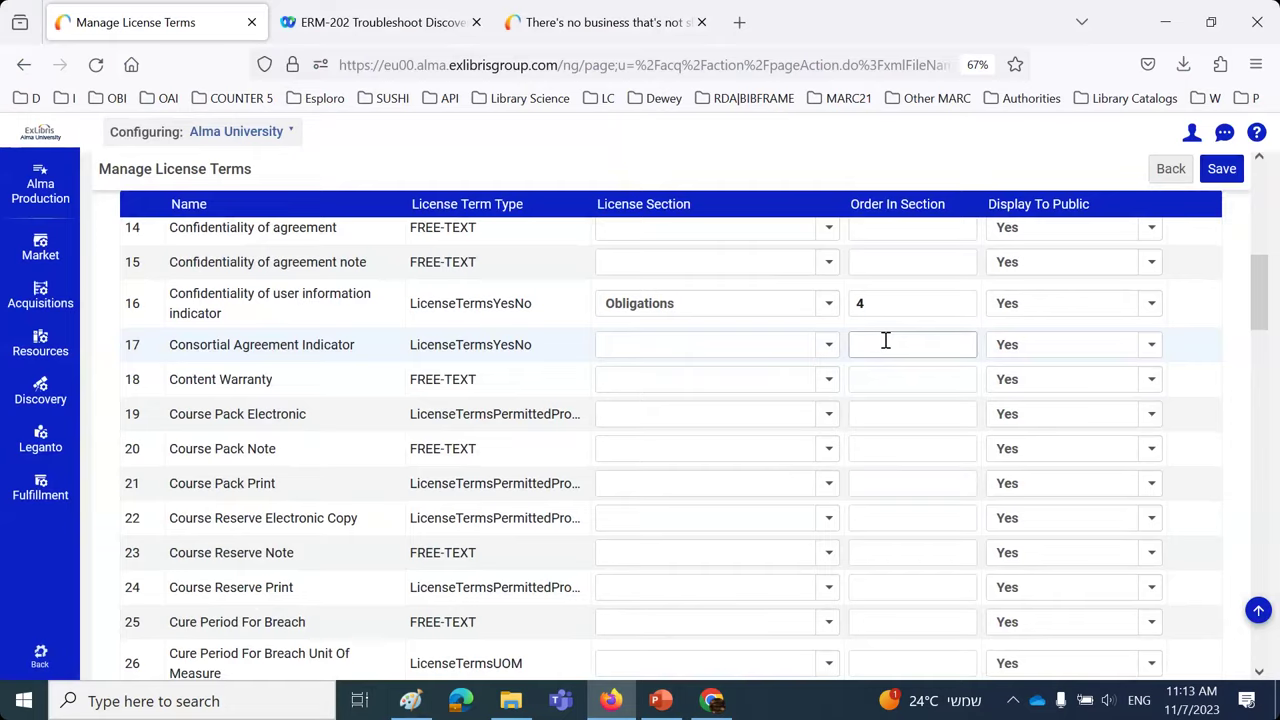
{"action": "left_click", "coordinate": [1224, 170]}
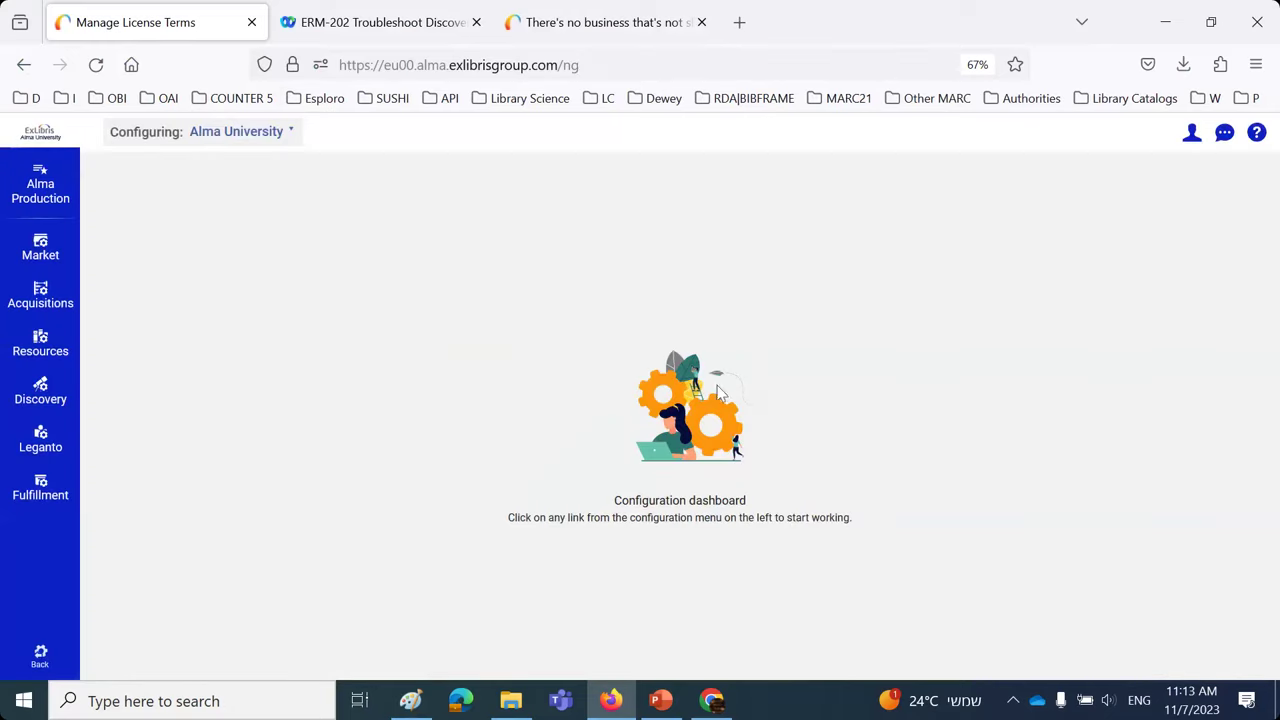
{"action": "left_click", "coordinate": [41, 656]}
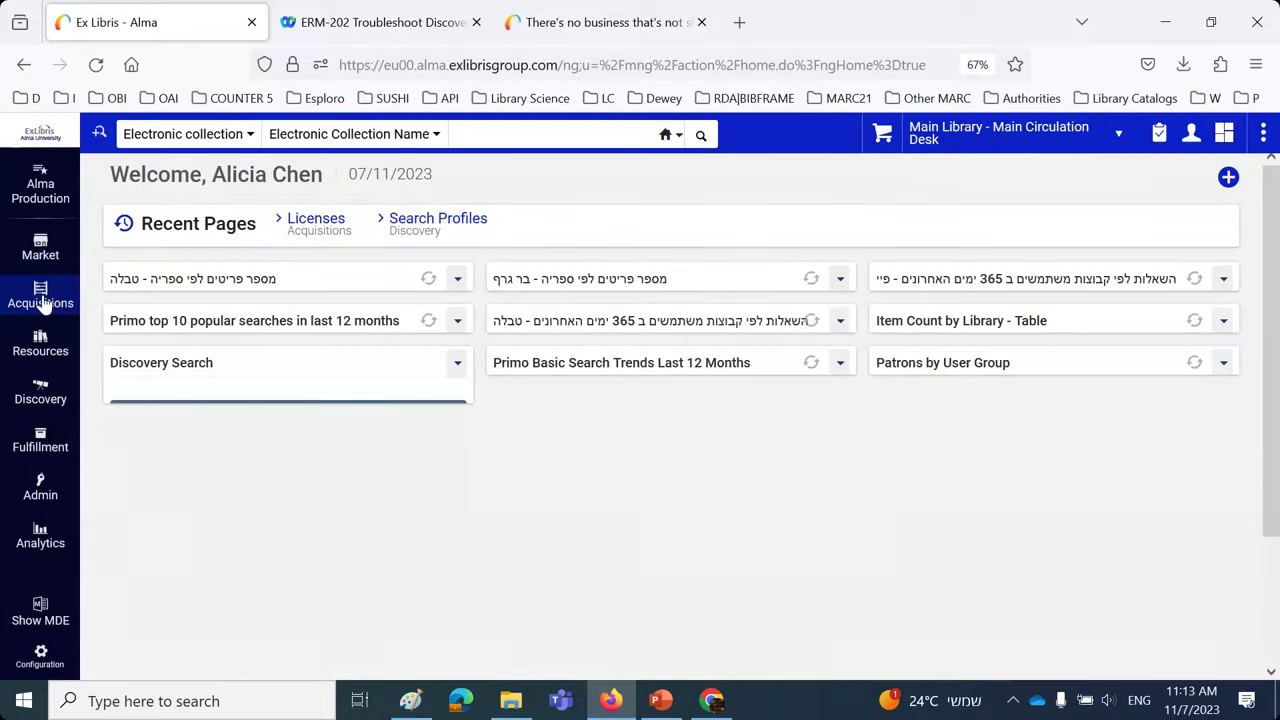
- Open the list of licenses in acquisitions and open the "A. Chen Publishing" license for editing
{"action": "left_click", "coordinate": [42, 305]}
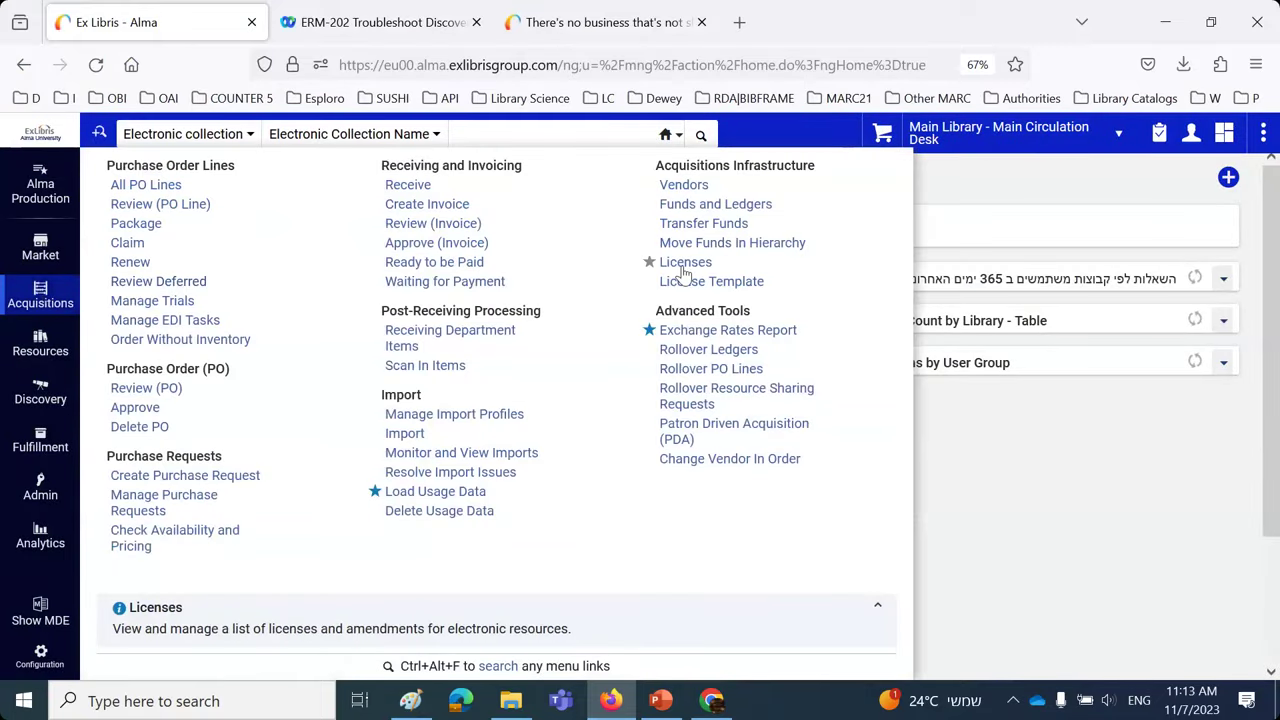
{"action": "left_click", "coordinate": [684, 265]}
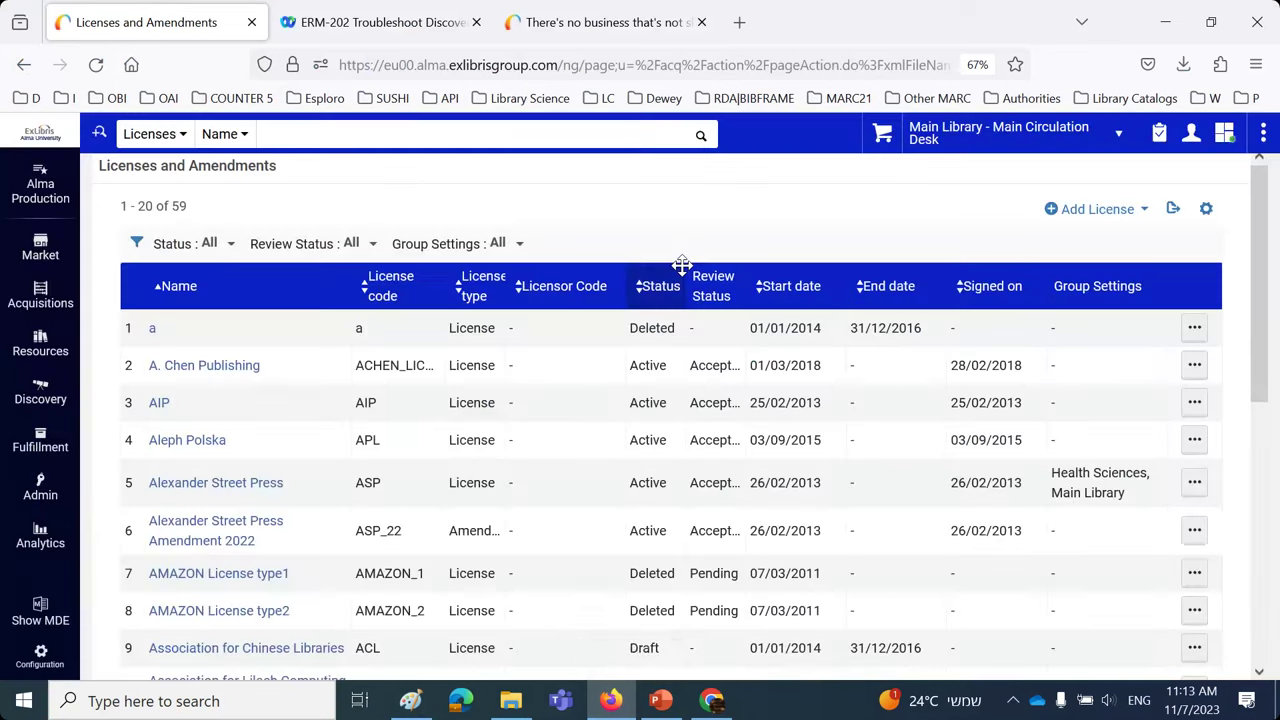
{"action": "scroll", "coordinate": [680, 275], "scroll_direction": "down", "scroll_amount": 3}
{"action": "scroll", "coordinate": [228, 395], "scroll_direction": "up", "scroll_amount": 3}
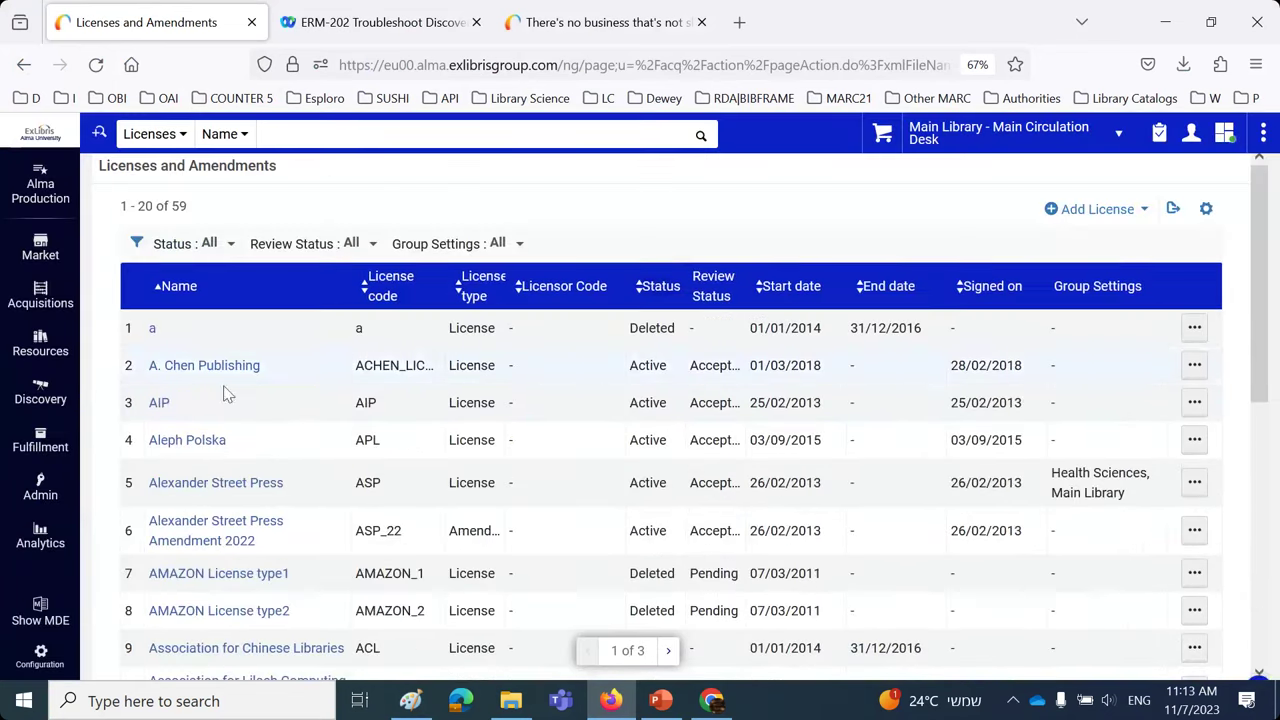
{"action": "left_click", "coordinate": [1194, 365]}
{"action": "left_click", "coordinate": [1100, 399]}
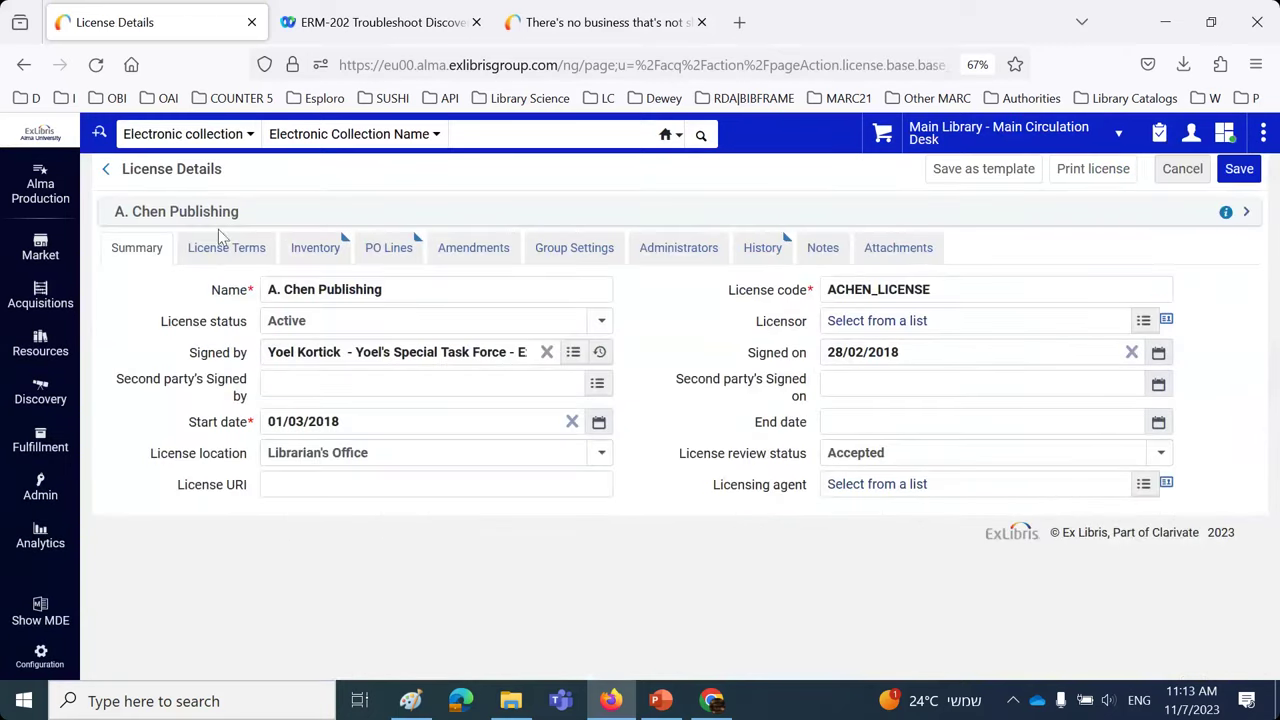
- Set the Concurrent User term of the license to 12 and save the license
{"action": "left_click", "coordinate": [227, 248]}
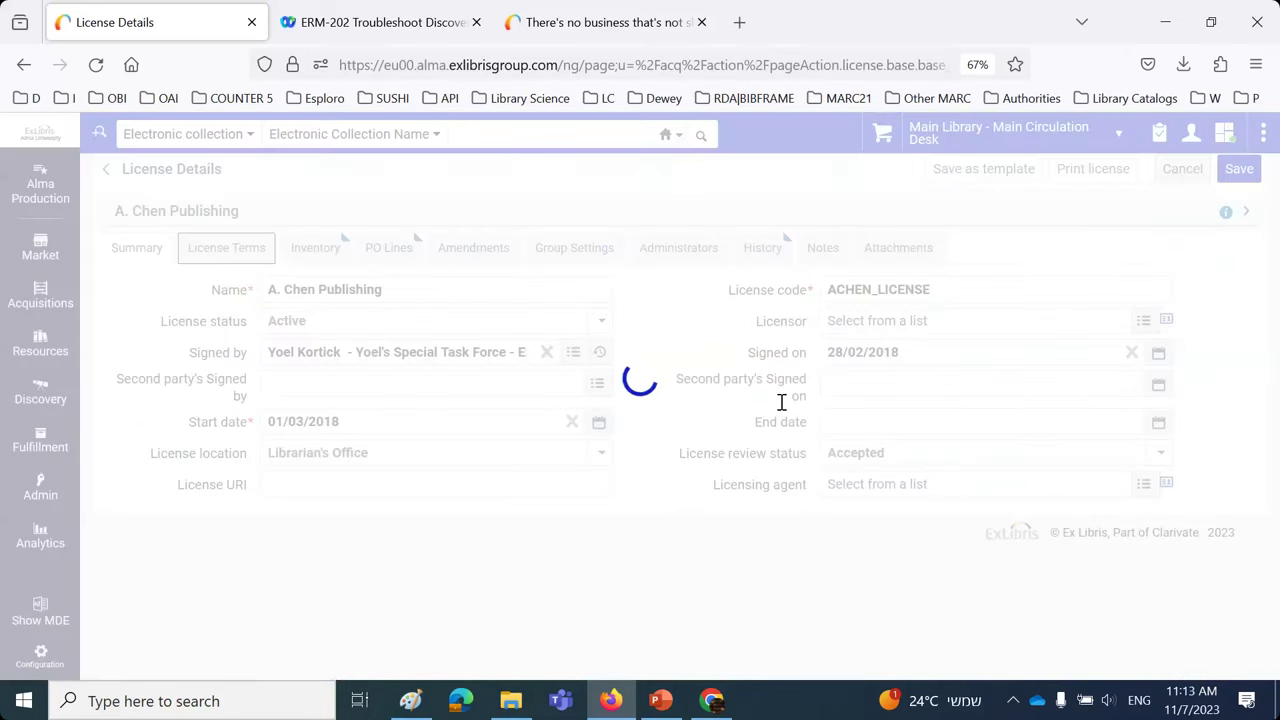
{"action": "scroll", "coordinate": [782, 402], "scroll_direction": "down", "scroll_amount": 2}
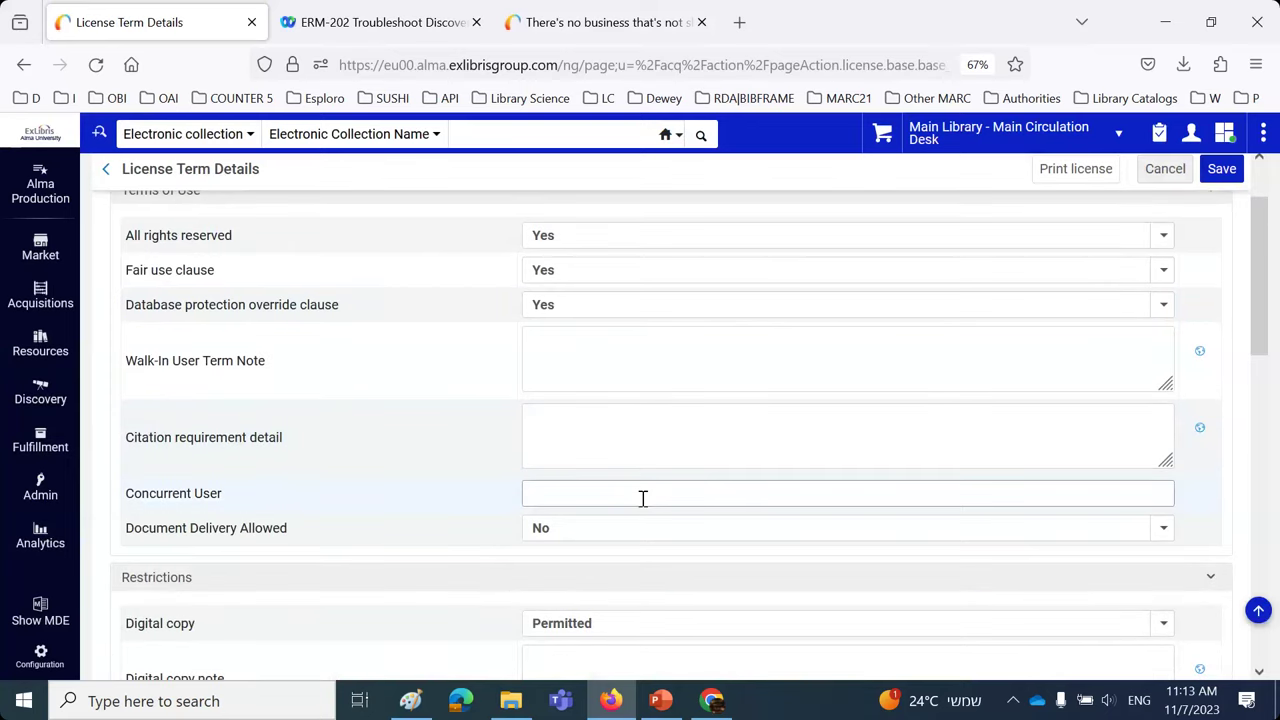
{"action": "left_click", "coordinate": [643, 498]}
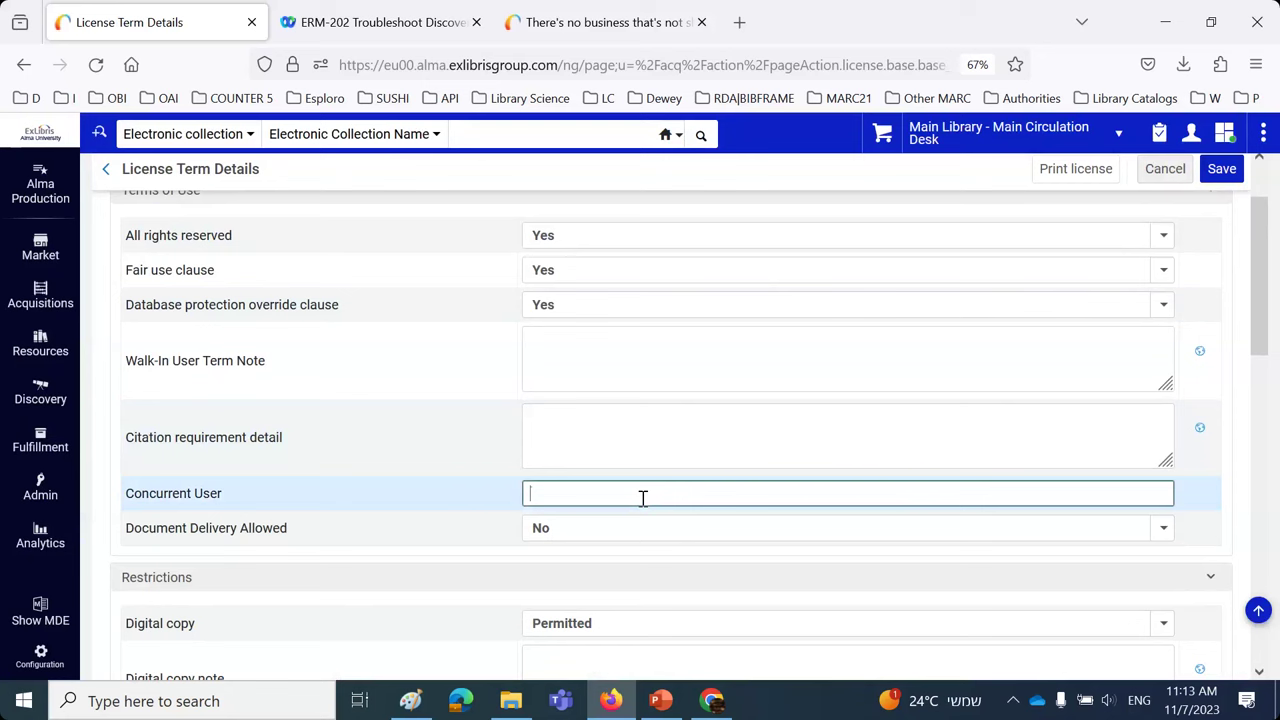
{"action": "type", "text": "12"}
{"action": "left_click", "coordinate": [1220, 170]}
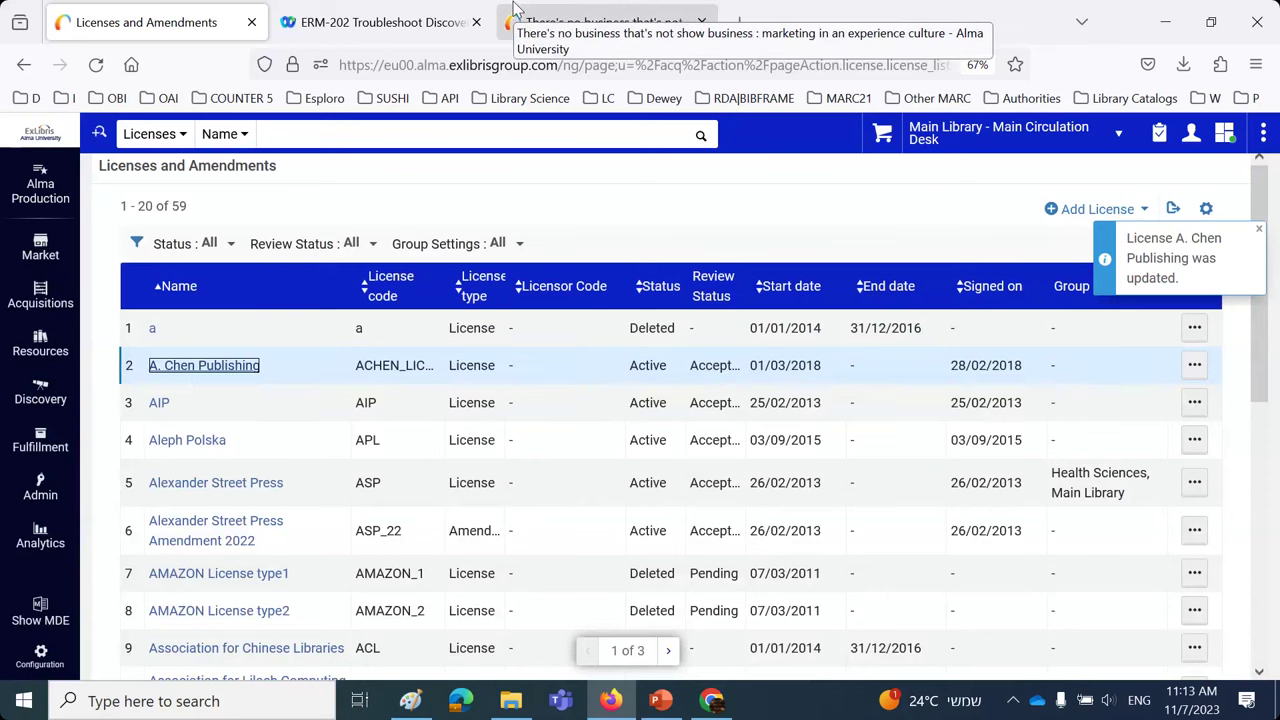
- In Primo, rerun the search for "There's no business that's not show business" and show the license terms of its online version
{"action": "left_click", "coordinate": [560, 22]}
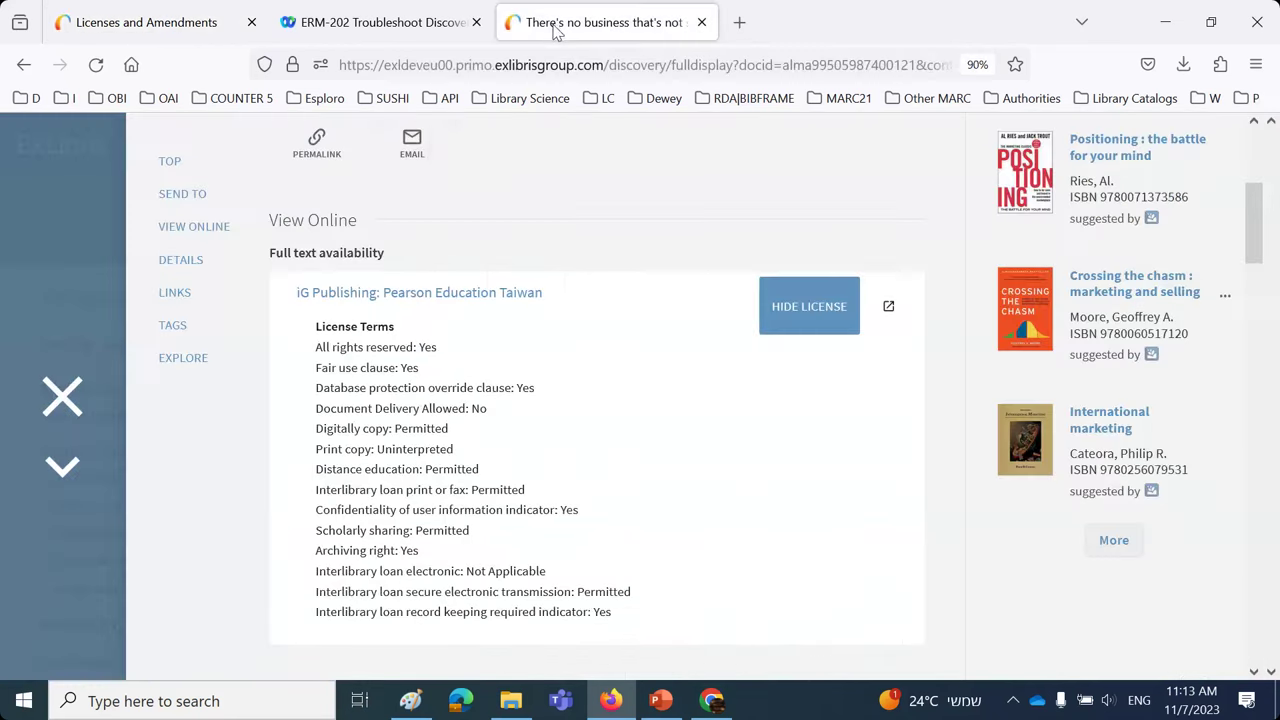
{"action": "left_click", "coordinate": [62, 396]}
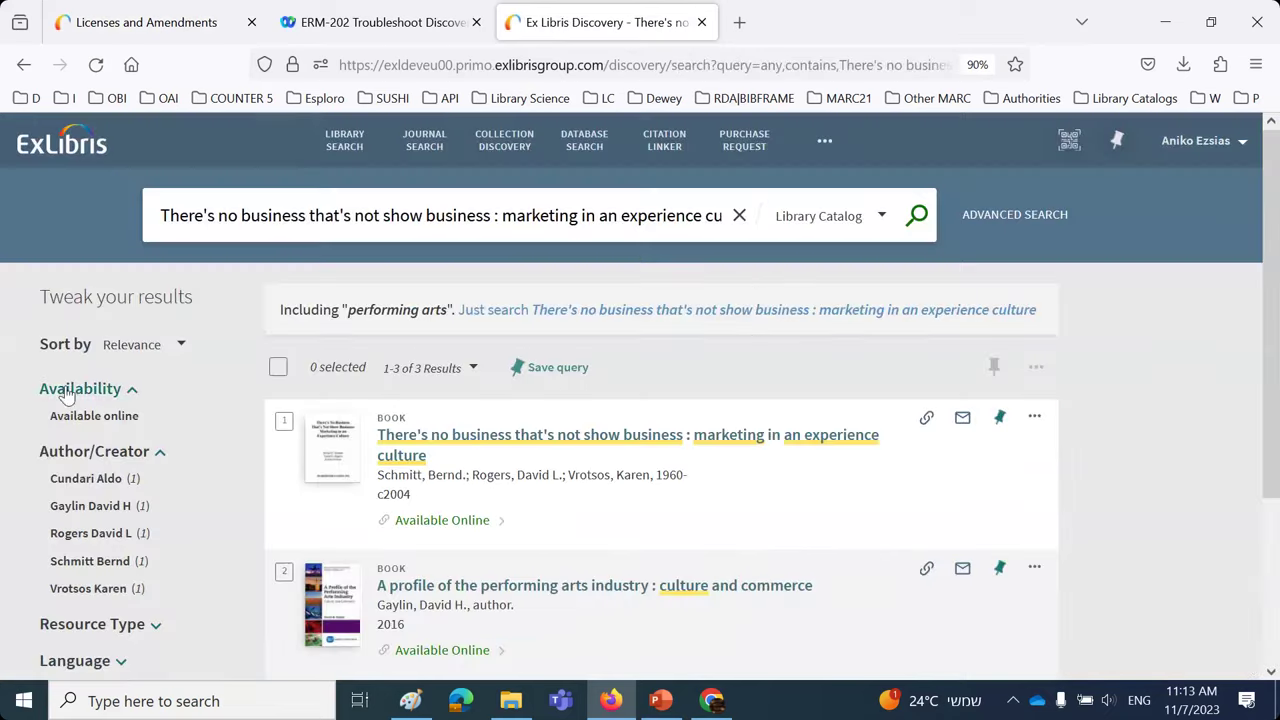
{"action": "left_click", "coordinate": [917, 218]}
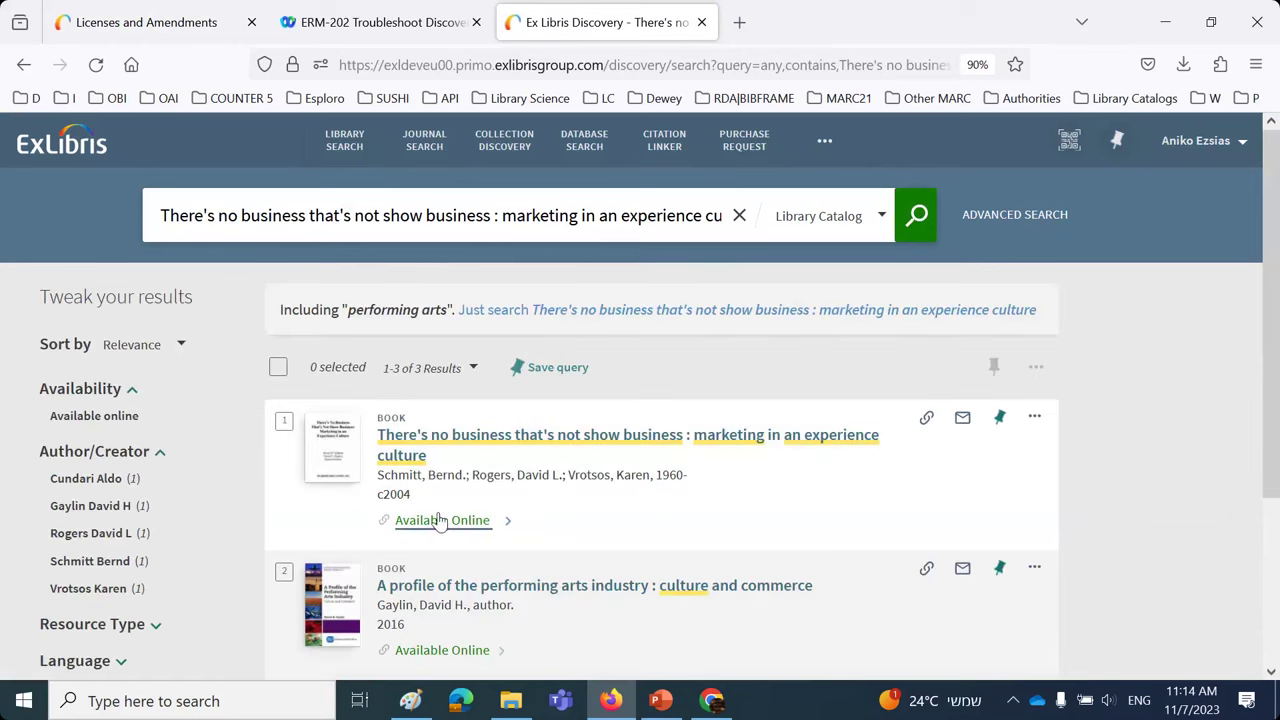
{"action": "left_click", "coordinate": [437, 522]}
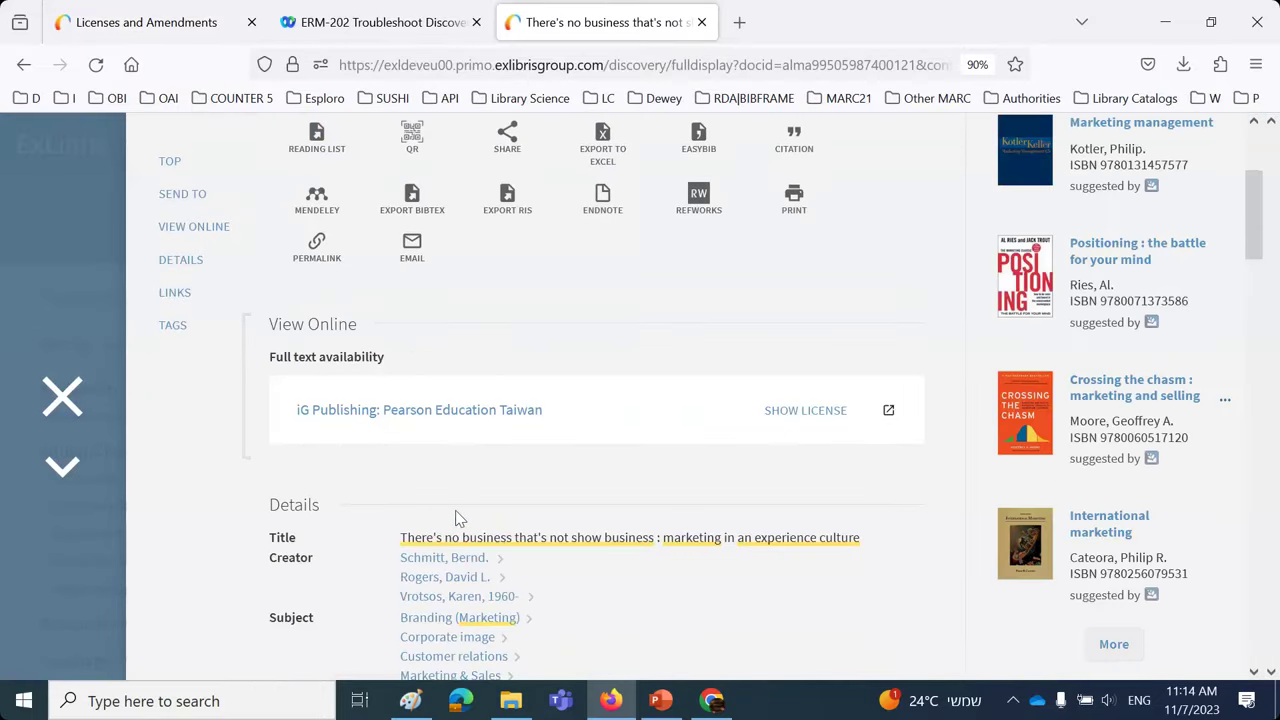
{"action": "left_click", "coordinate": [800, 418]}
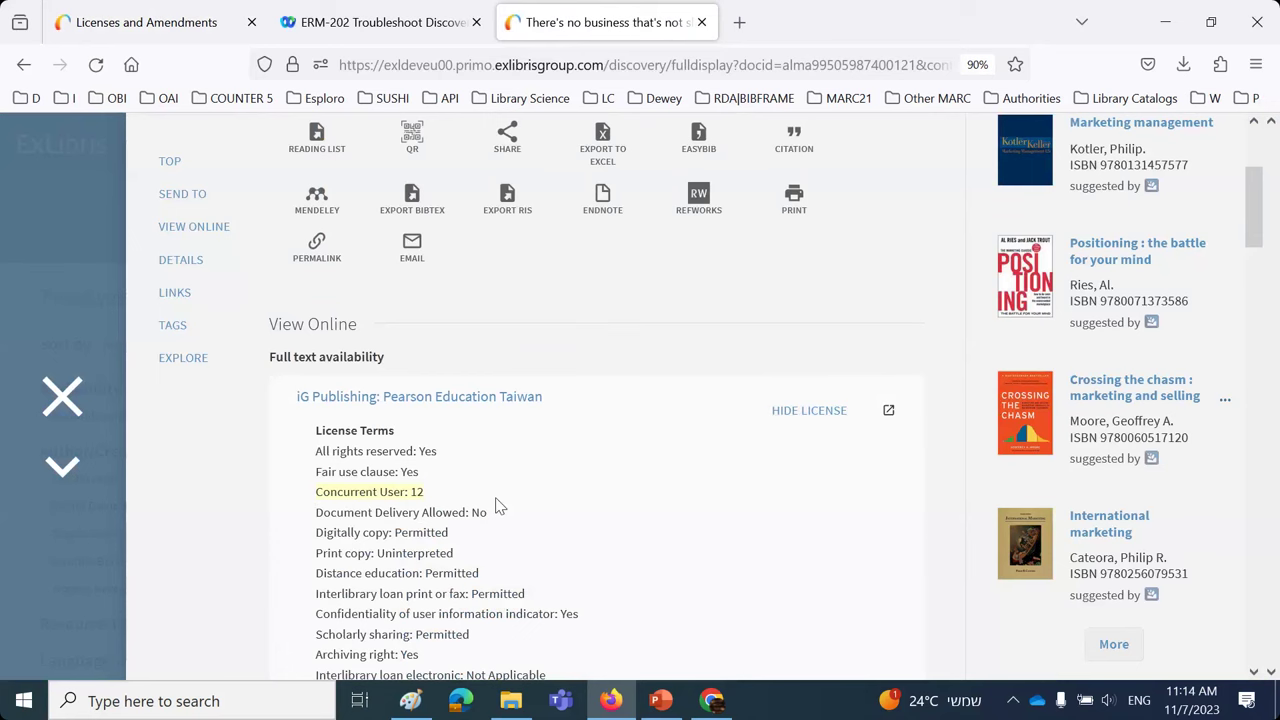
- Compare the full list of license terms in Primo with the marked screenshot in Paint and revisit the configuration slide in PowerPoint
{"action": "left_click", "coordinate": [410, 703]}
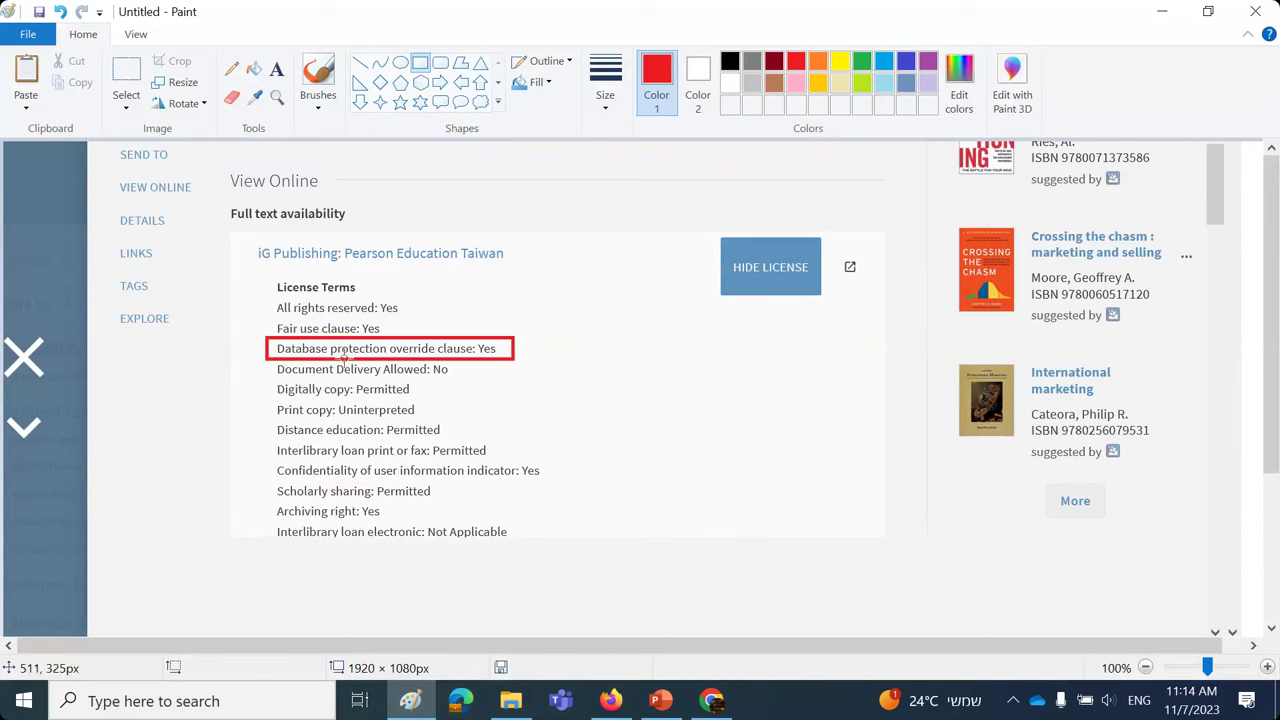
{"action": "left_click", "coordinate": [611, 700]}
{"action": "scroll", "coordinate": [414, 583], "scroll_direction": "down", "scroll_amount": 2}
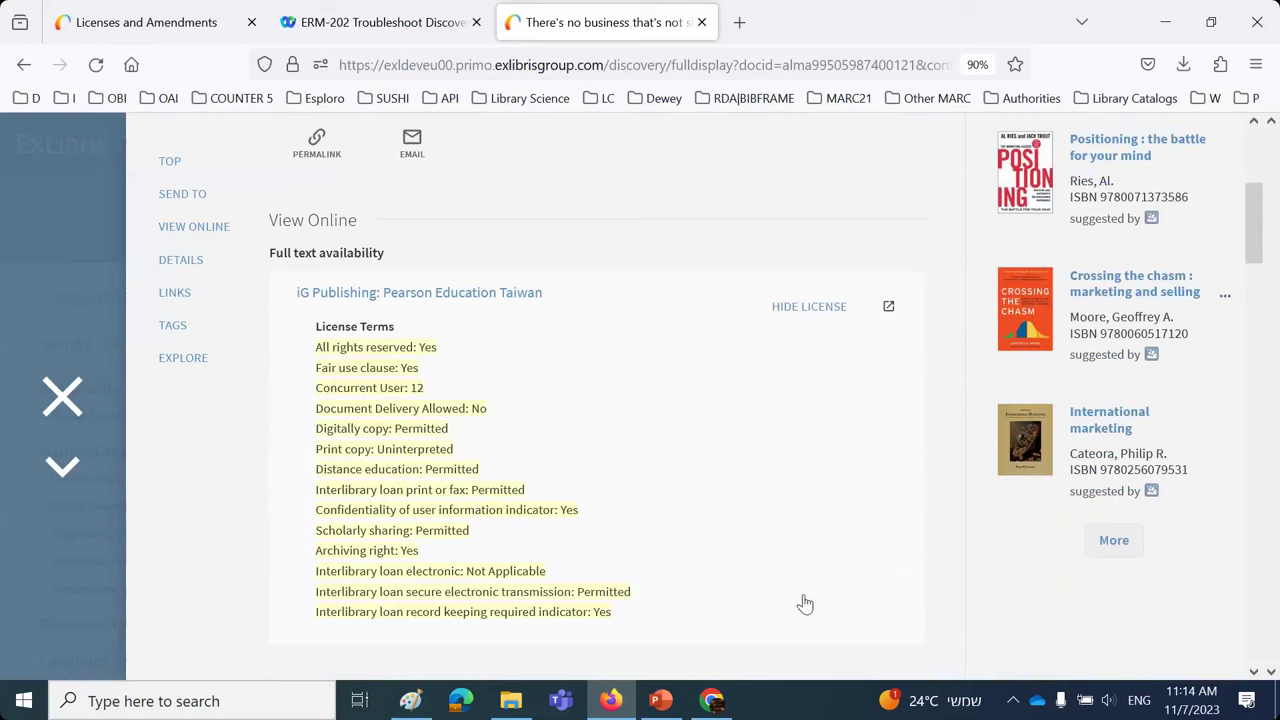
{"action": "left_click", "coordinate": [660, 702]}
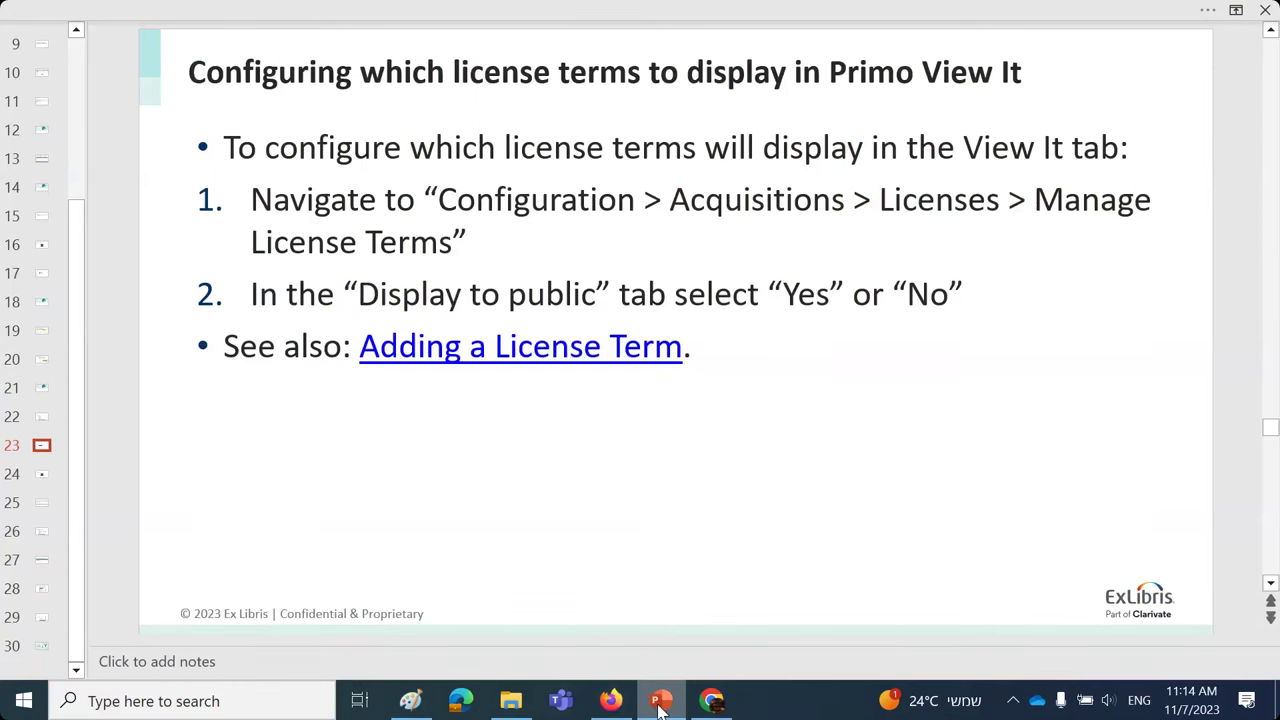
{"action": "left_click", "coordinate": [410, 703]}
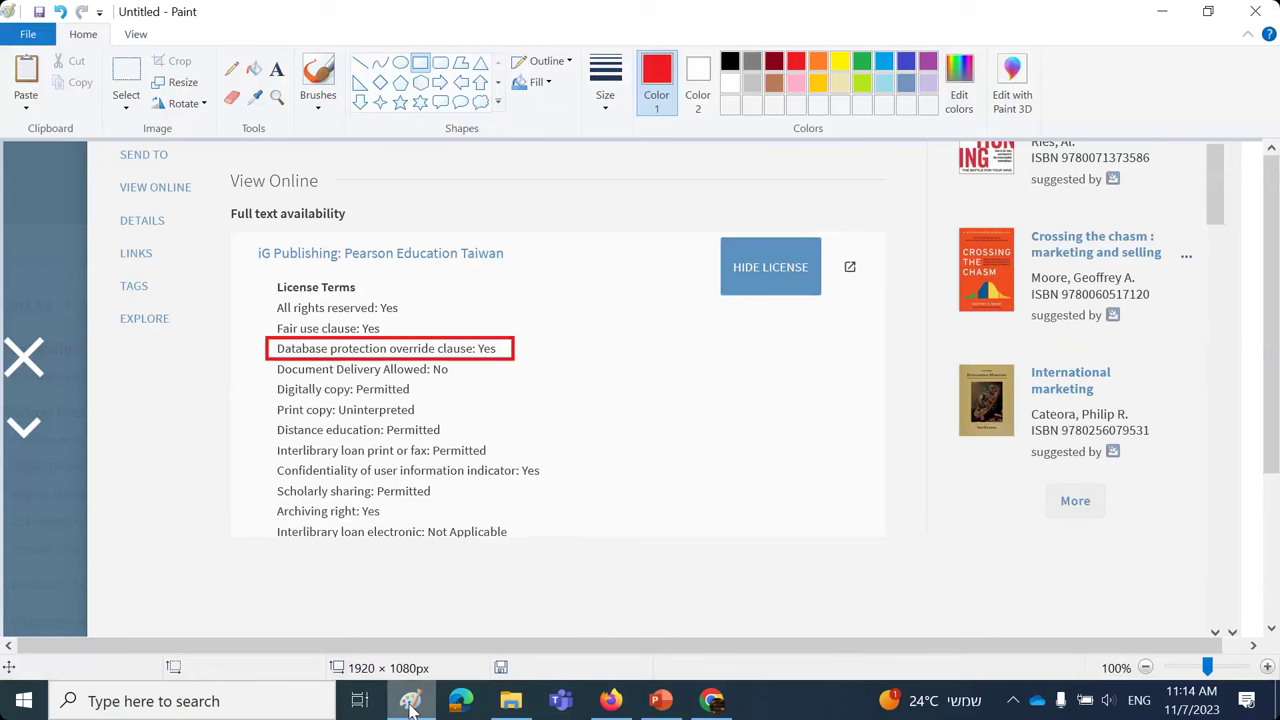
{"action": "left_click", "coordinate": [410, 703]}
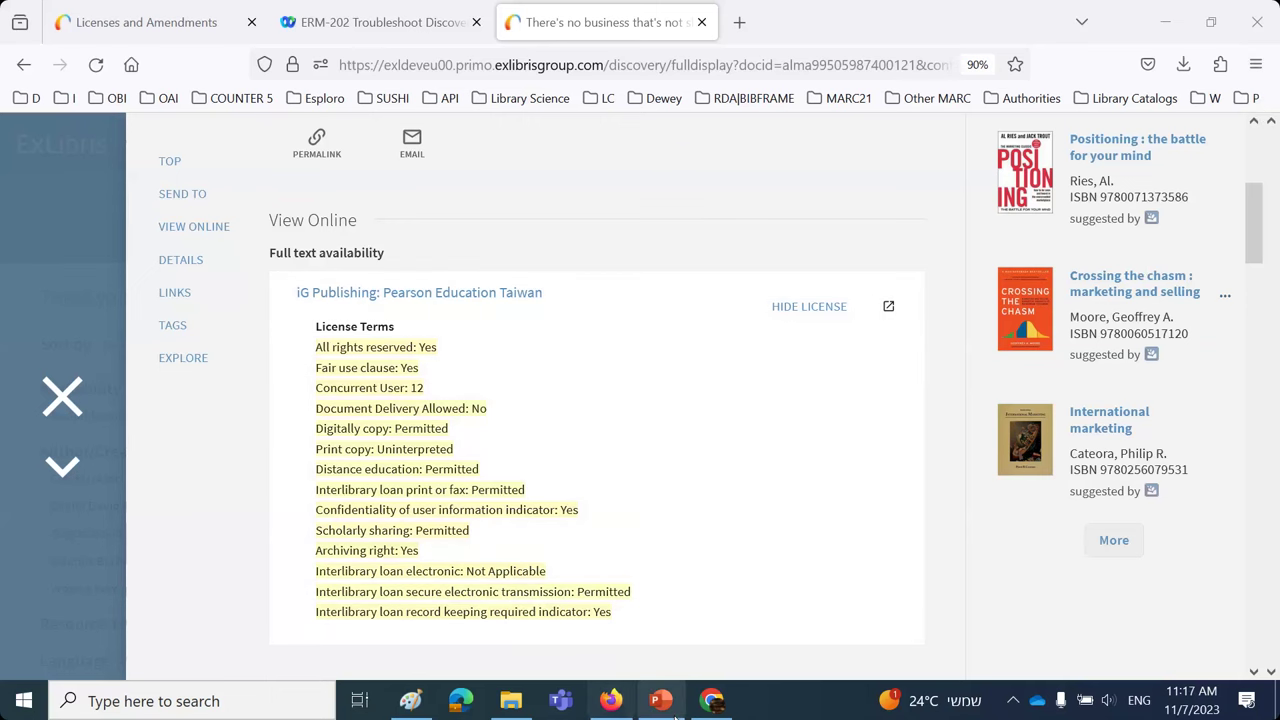
- Open the Display Logic Rules presentation from File Explorer in place of the license presentation and advance it to slide 3
{"action": "mouse_move", "coordinate": [676, 718]}
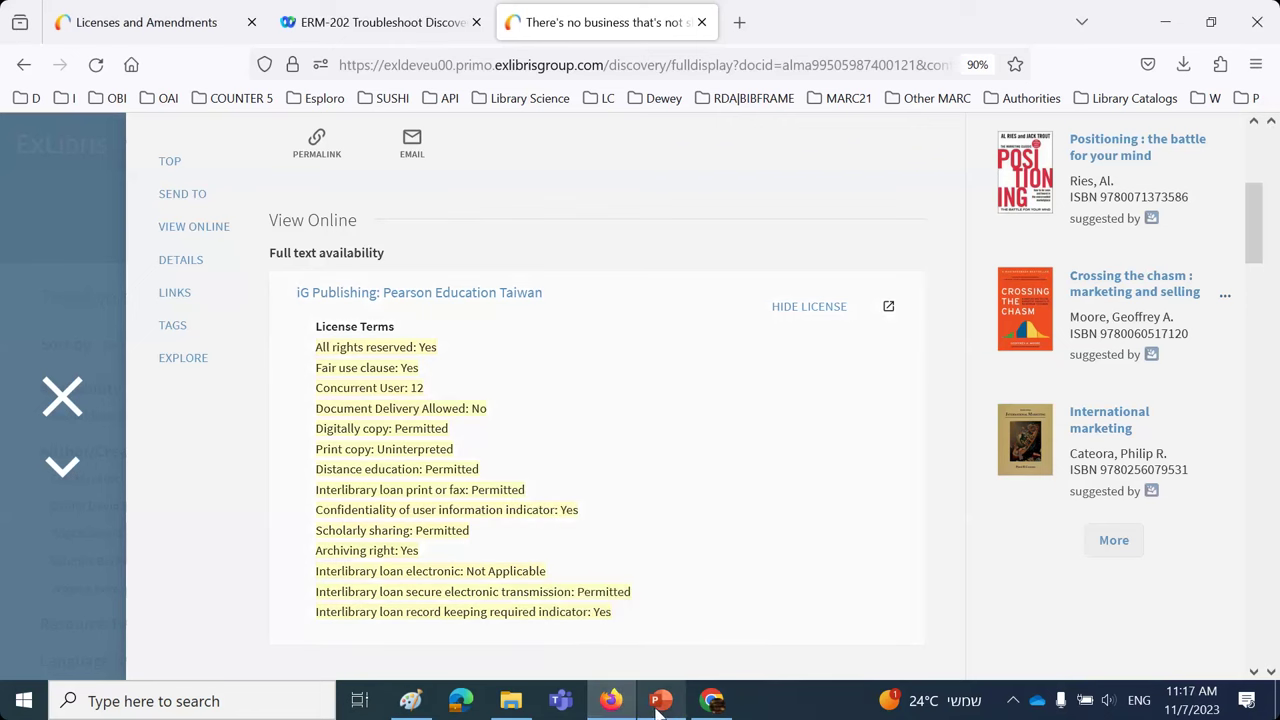
{"action": "left_click", "coordinate": [513, 702]}
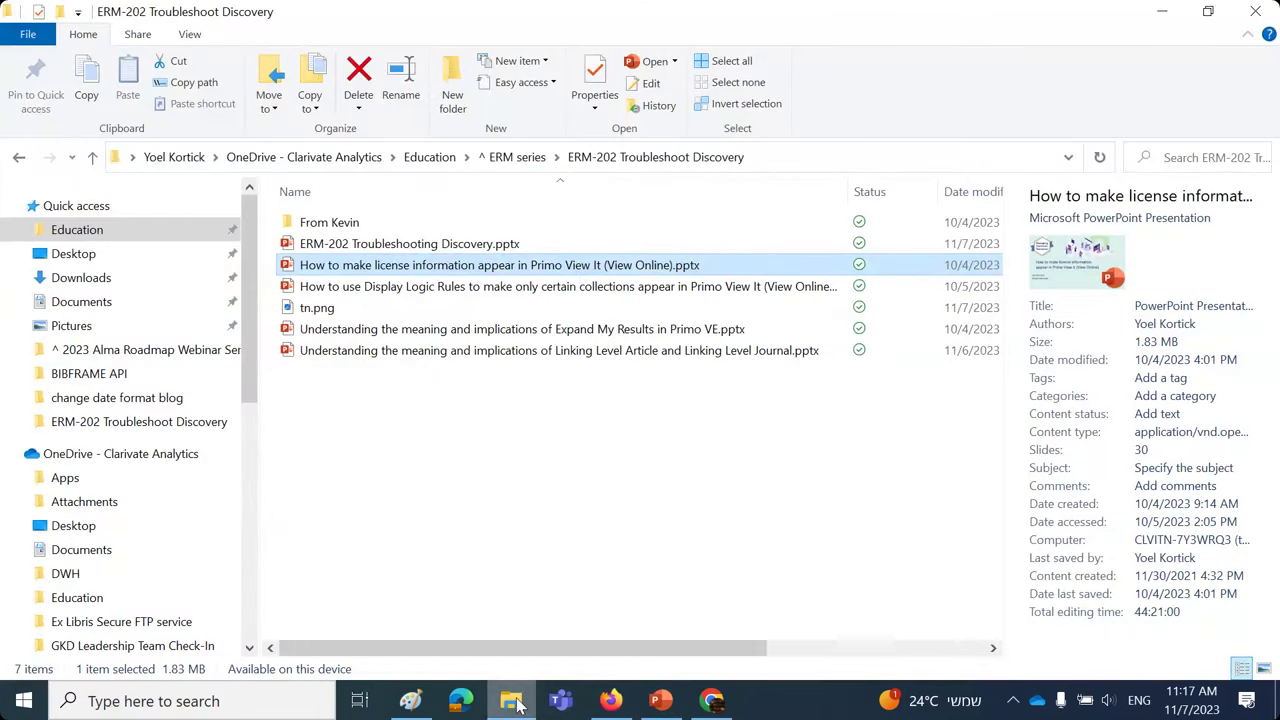
{"action": "left_click", "coordinate": [470, 288]}
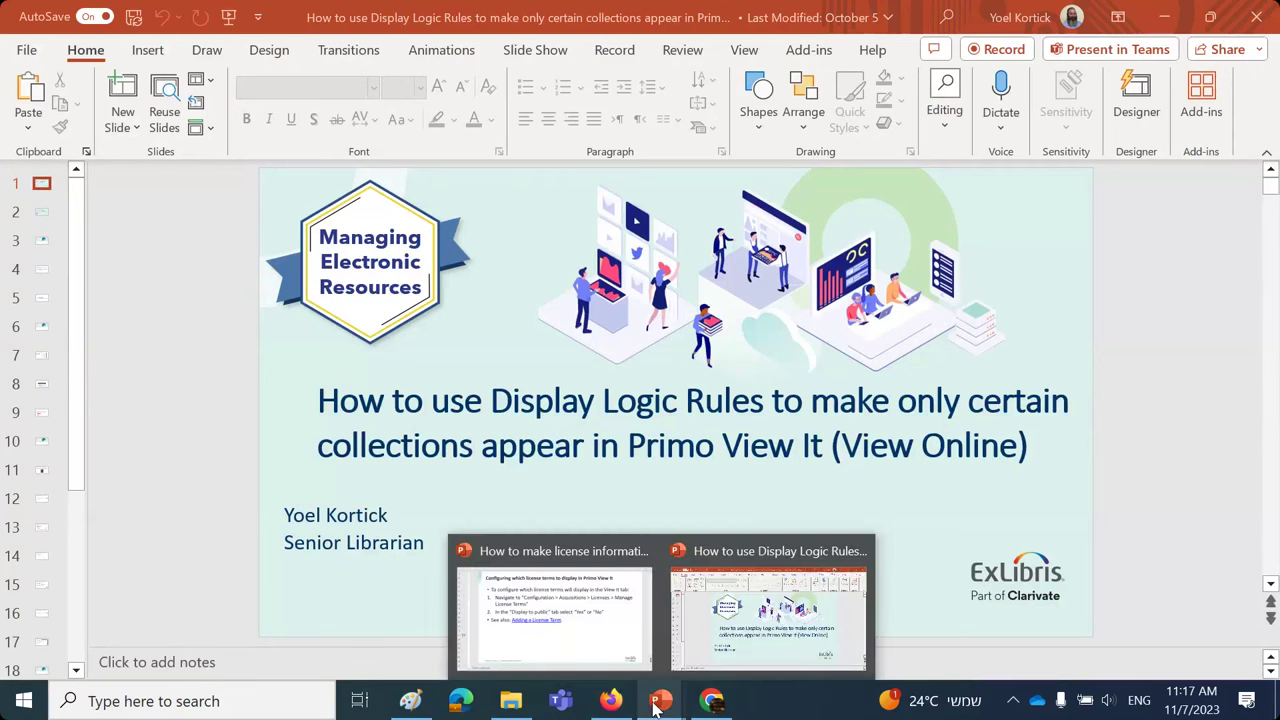
{"action": "left_click", "coordinate": [647, 553]}
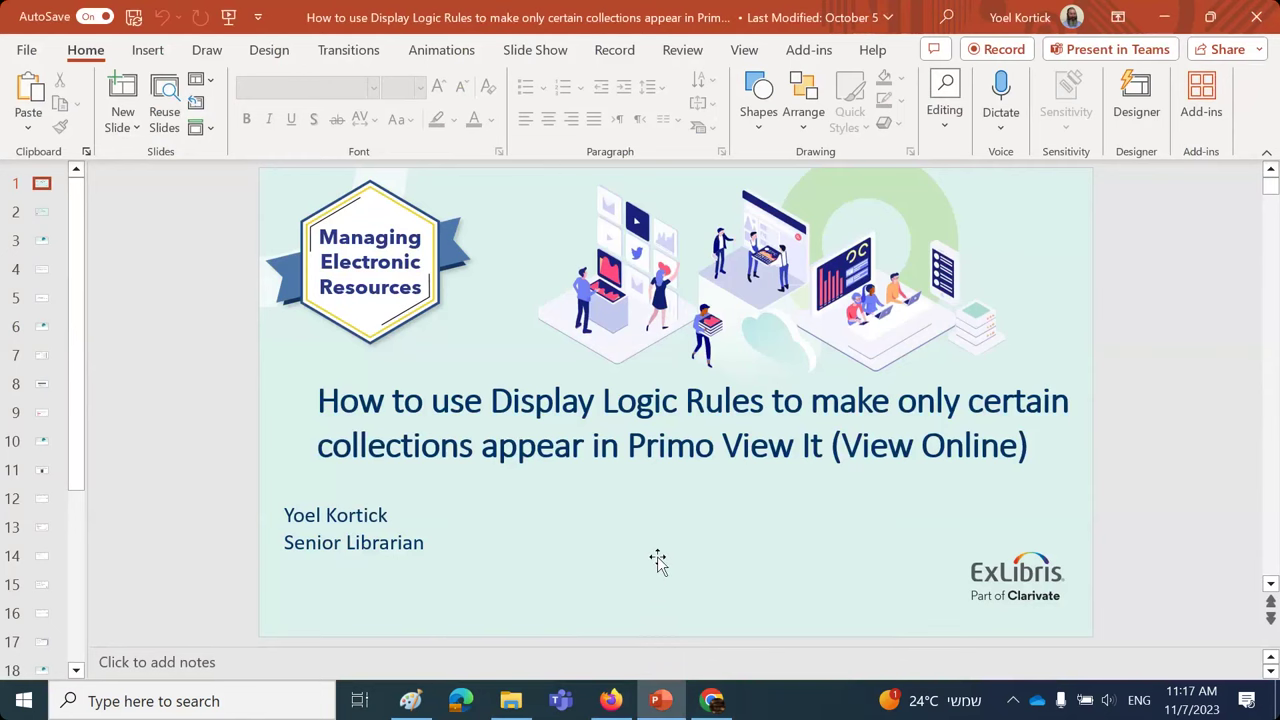
{"action": "scroll", "coordinate": [657, 560], "scroll_direction": "down", "scroll_amount": 3}
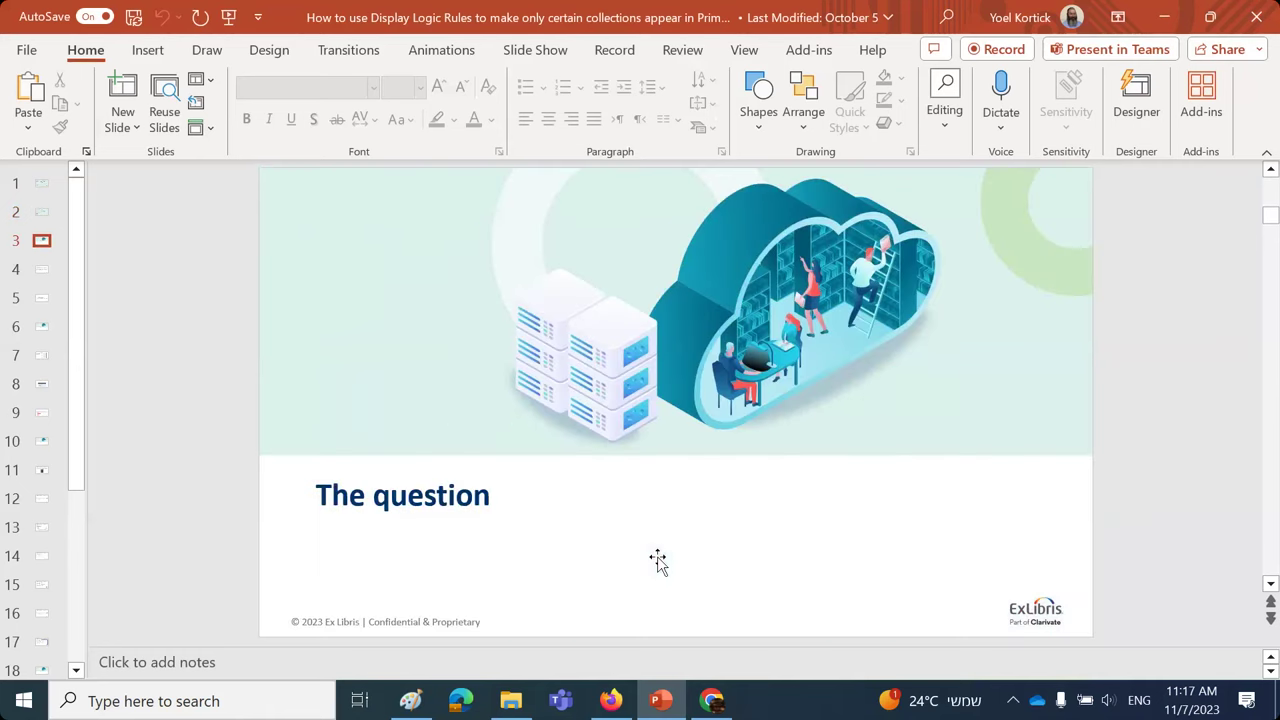
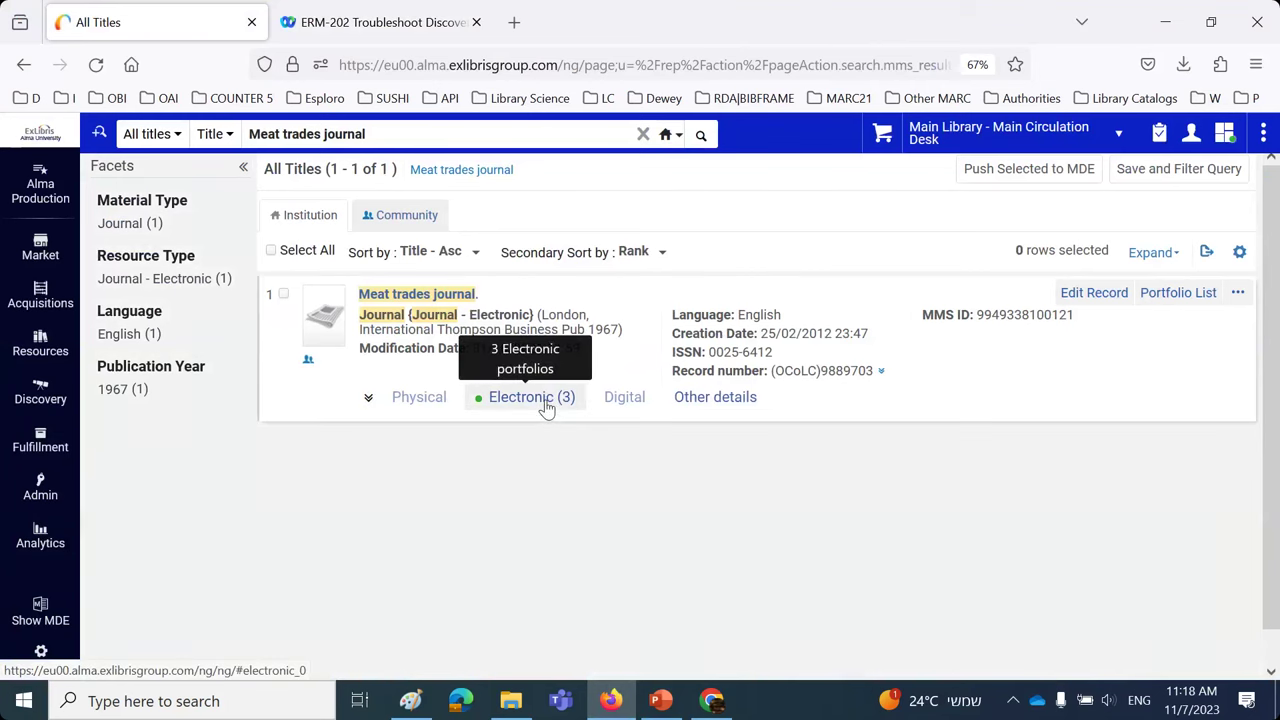
- Expand the electronic holdings of "Meat trades journal" in Alma and outline the collection names in a Paint screenshot with a red 263 × 223 px rectangle
{"action": "left_click", "coordinate": [546, 408]}
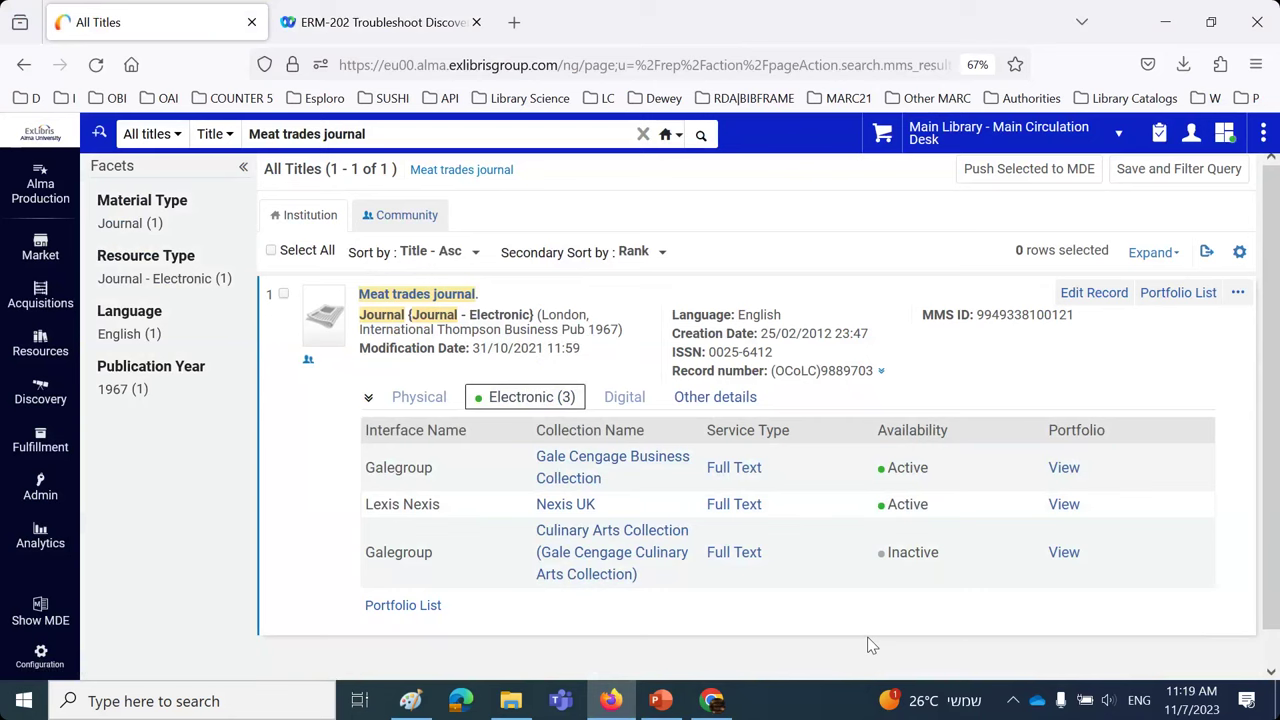
{"action": "left_click", "coordinate": [410, 700]}
{"action": "scroll", "coordinate": [614, 391], "scroll_direction": "down", "scroll_amount": 2}
{"action": "scroll", "coordinate": [614, 391], "scroll_direction": "right", "scroll_amount": 2}
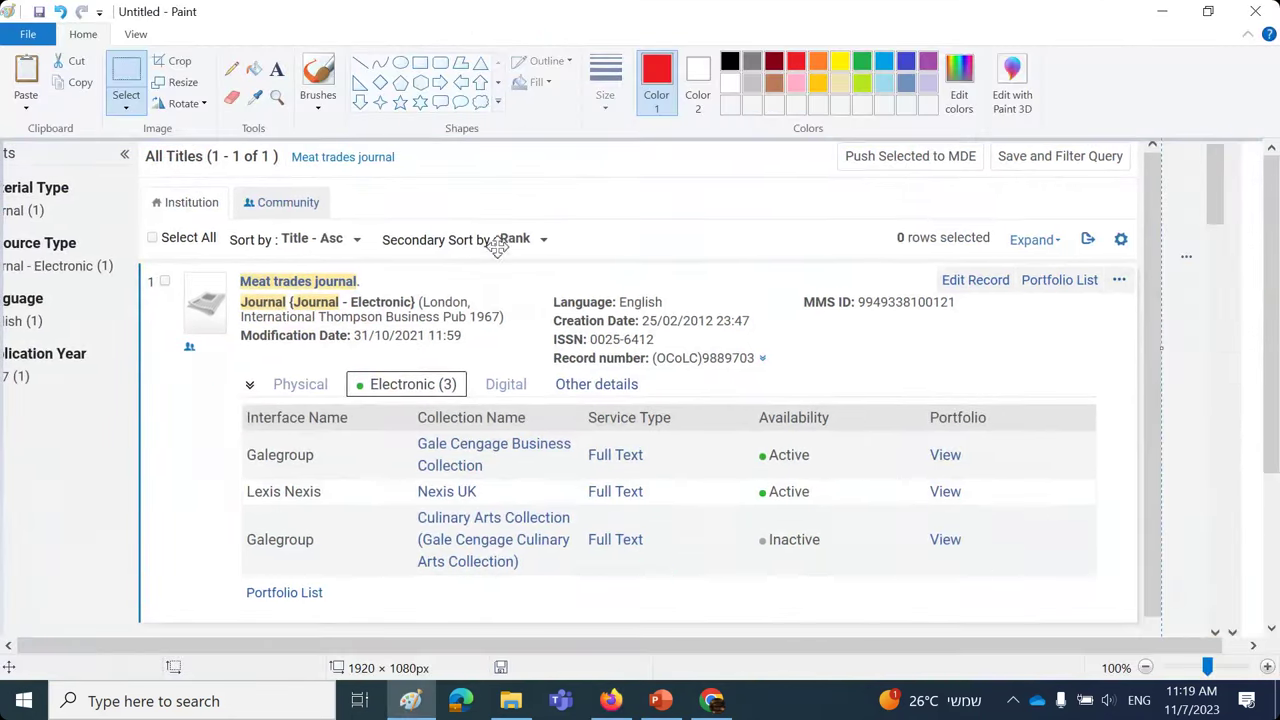
{"action": "left_click", "coordinate": [420, 63]}
{"action": "left_click_drag", "start_coordinate": [410, 432], "coordinate": [585, 583]}
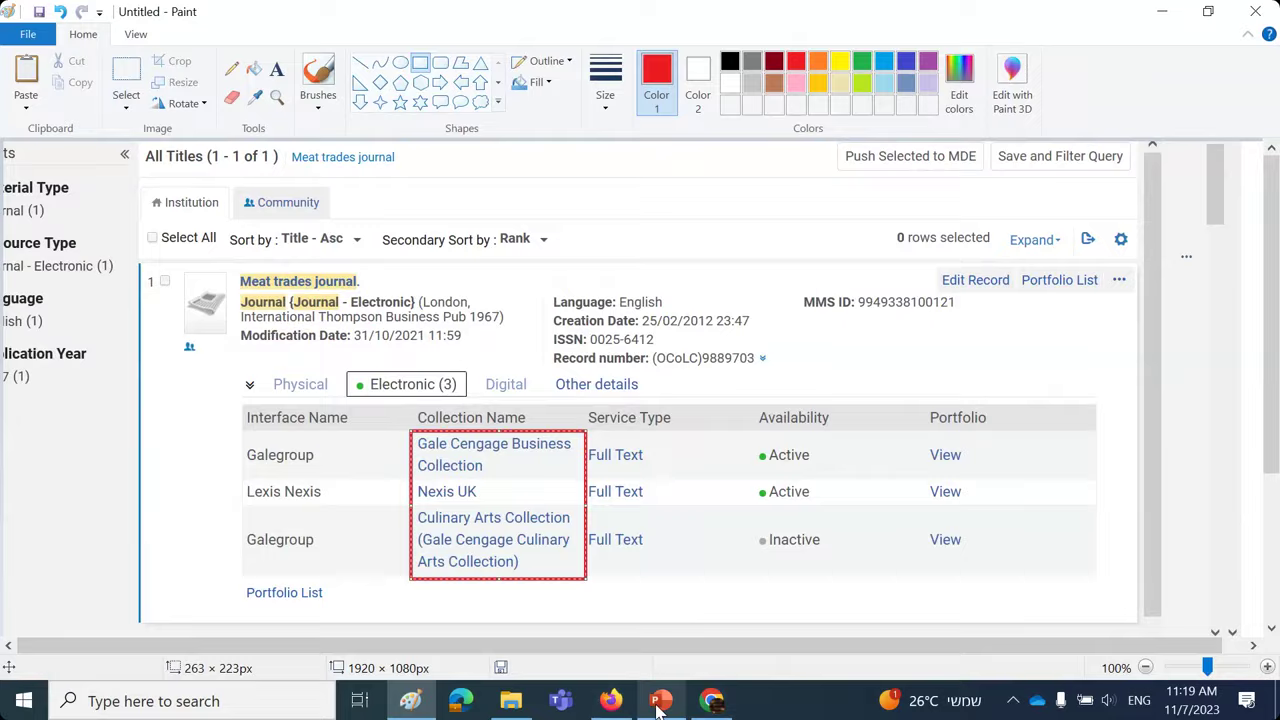
- Switch to PowerPoint, advance the presentation to slide 7, "How the system behaves now", and return to Alma in Firefox
{"action": "left_click", "coordinate": [681, 581]}
{"action": "scroll", "coordinate": [682, 582], "scroll_direction": "down", "scroll_amount": 2}
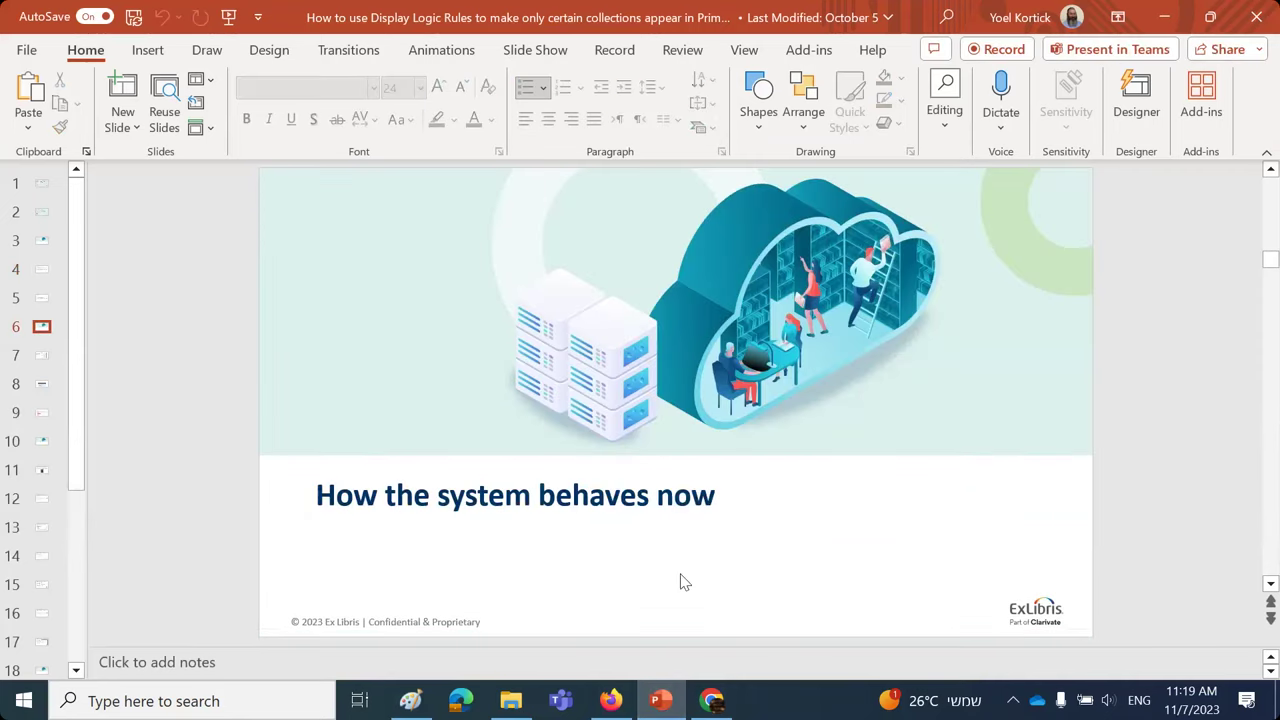
{"action": "scroll", "coordinate": [680, 578], "scroll_direction": "down", "scroll_amount": 1}
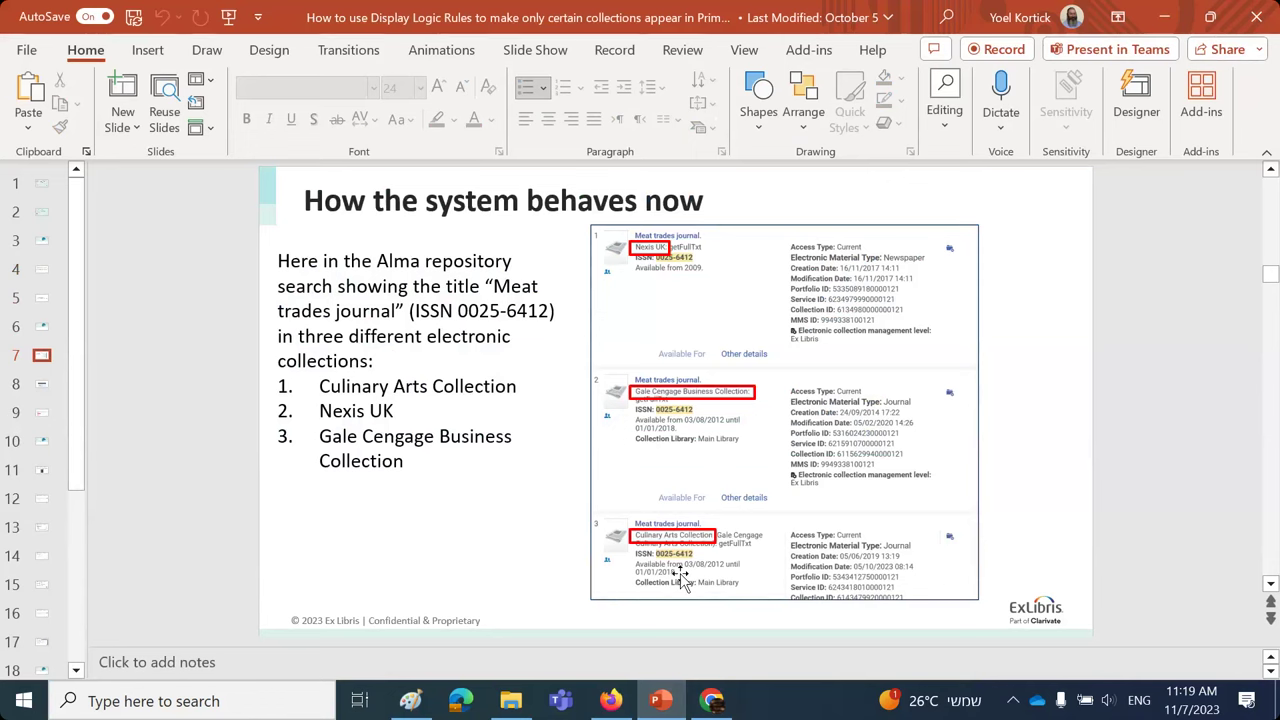
{"action": "left_click", "coordinate": [609, 700]}
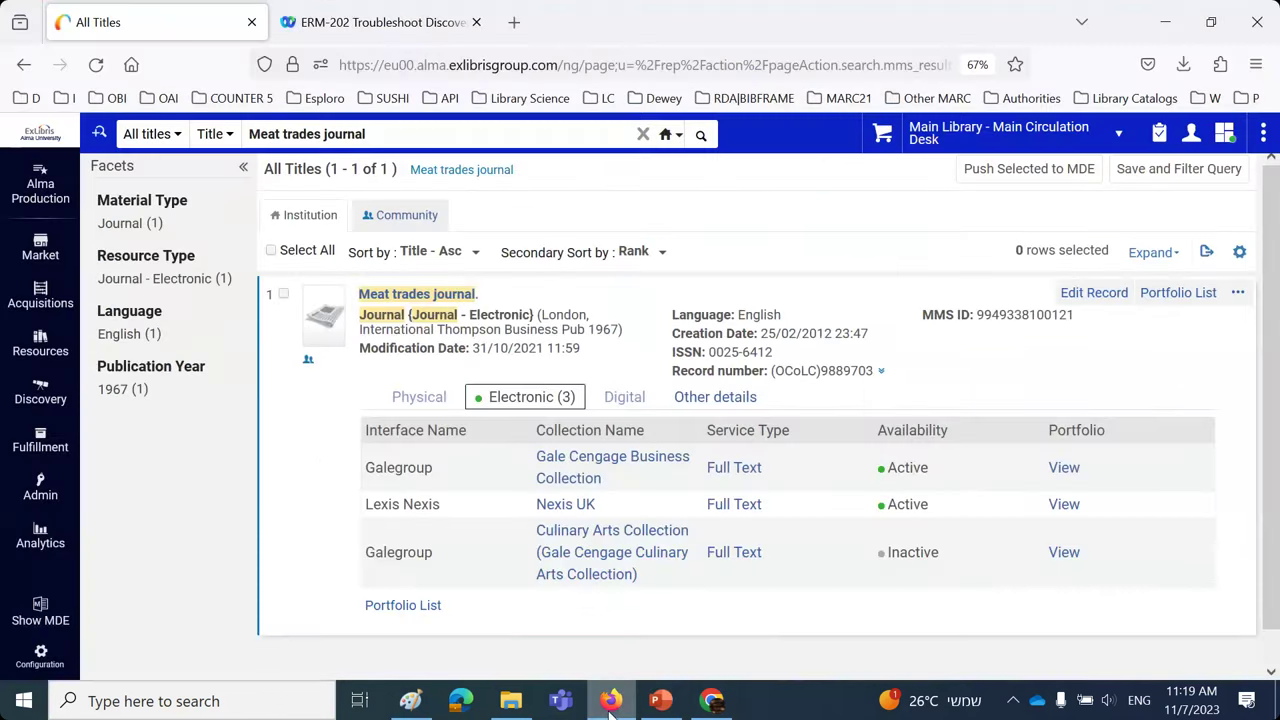
- Search the electronic portfolios in Alma for the title "Meat trades journal" and review the collection of each portfolio
{"action": "left_click", "coordinate": [157, 136]}
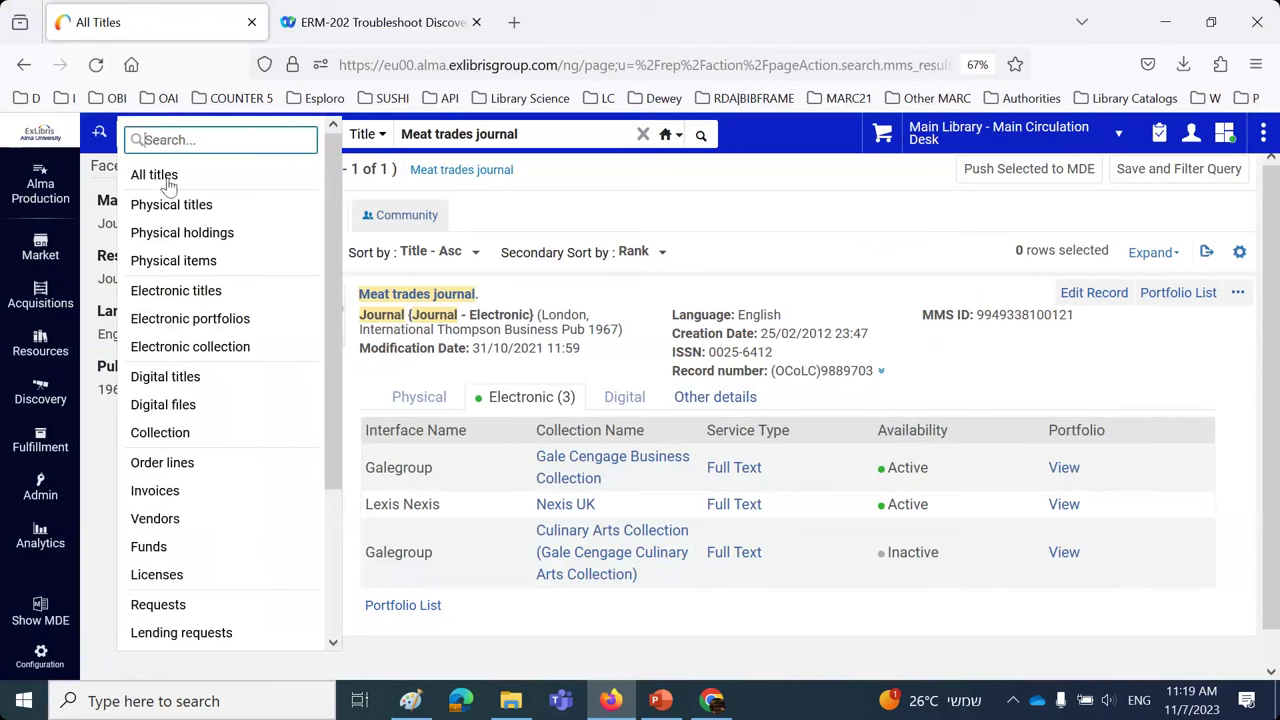
{"action": "left_click", "coordinate": [195, 319]}
{"action": "left_click", "coordinate": [703, 137]}
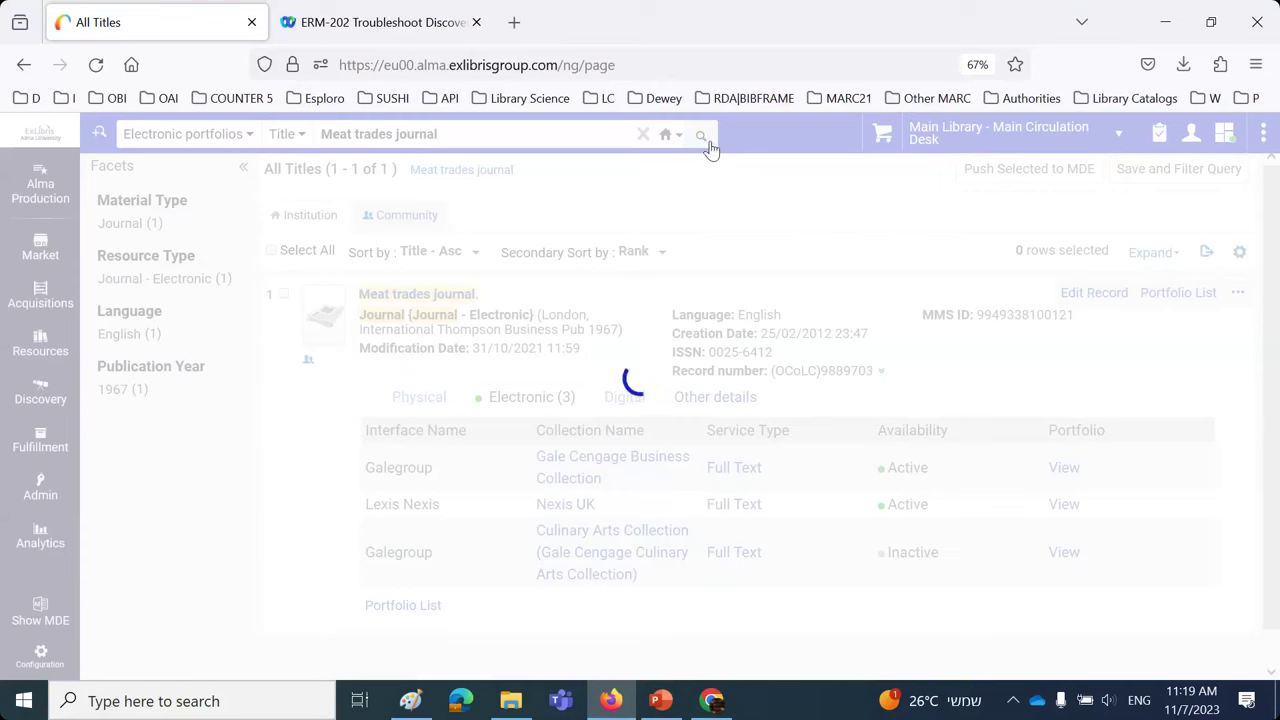
{"action": "left_click_drag", "start_coordinate": [344, 314], "coordinate": [466, 334]}
{"action": "scroll", "coordinate": [470, 405], "scroll_direction": "down", "scroll_amount": 2}
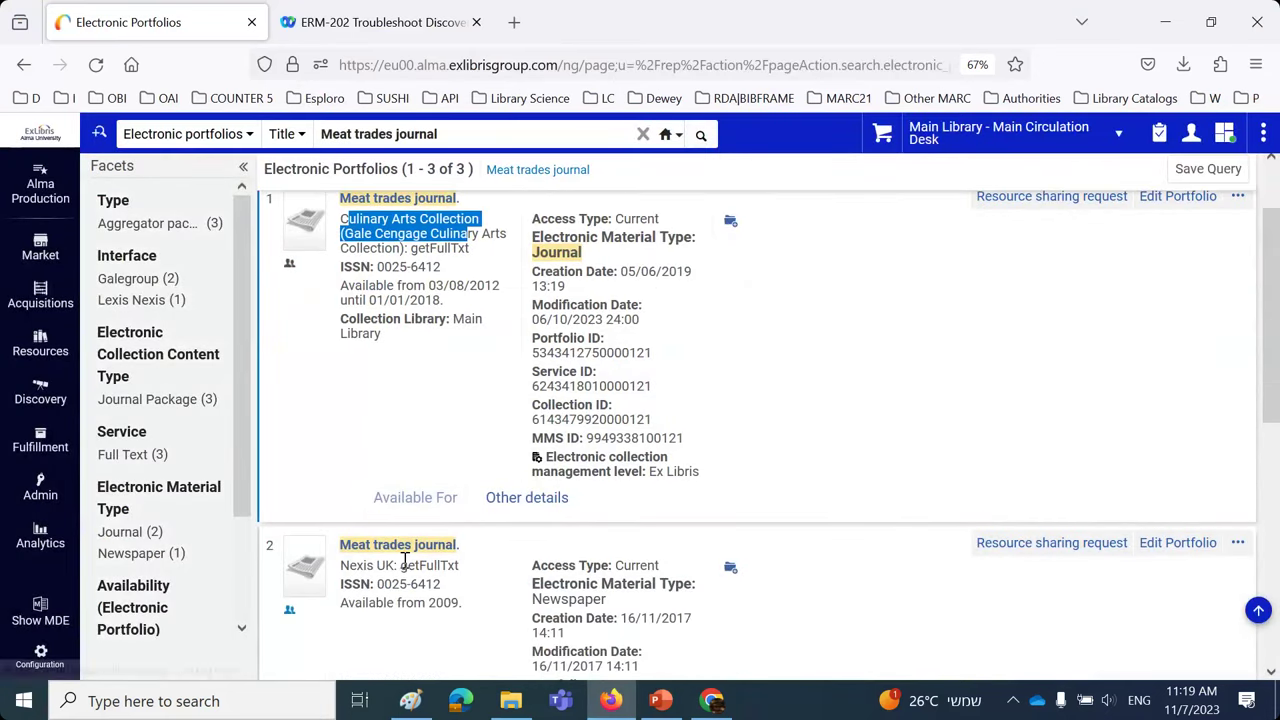
{"action": "scroll", "coordinate": [405, 545], "scroll_direction": "down", "scroll_amount": 5}
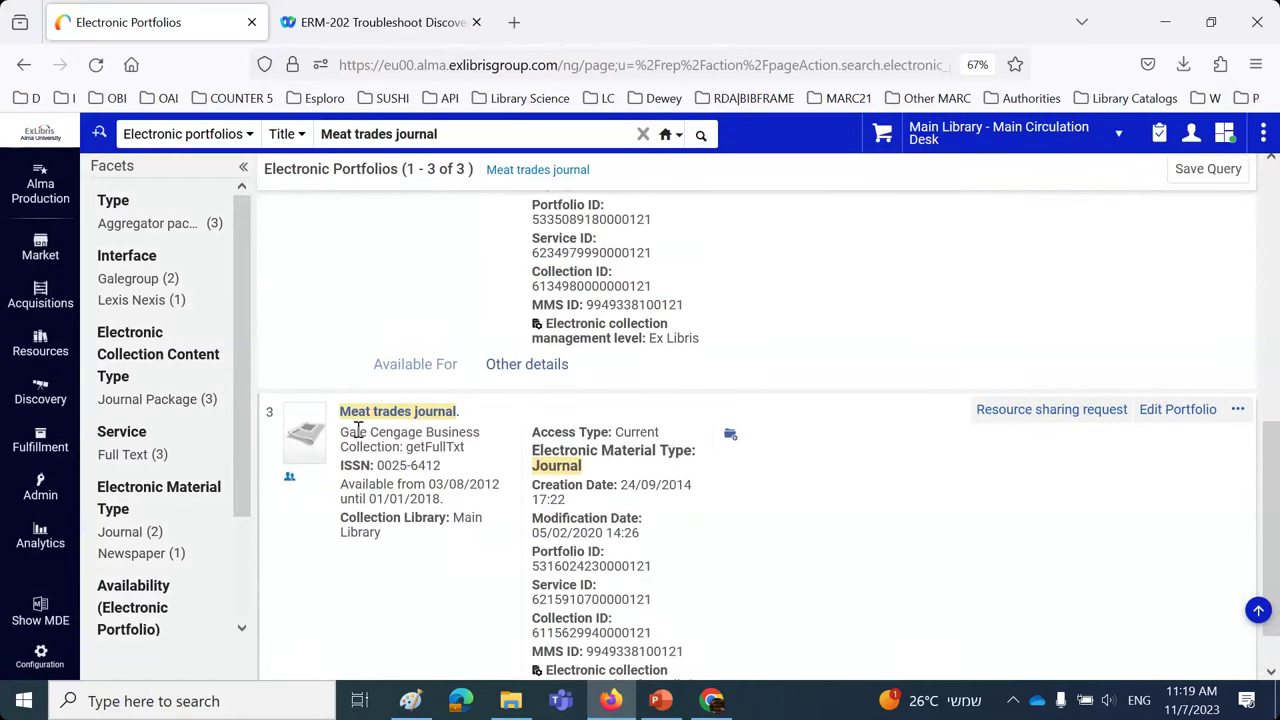
{"action": "scroll", "coordinate": [443, 432], "scroll_direction": "up", "scroll_amount": 5}
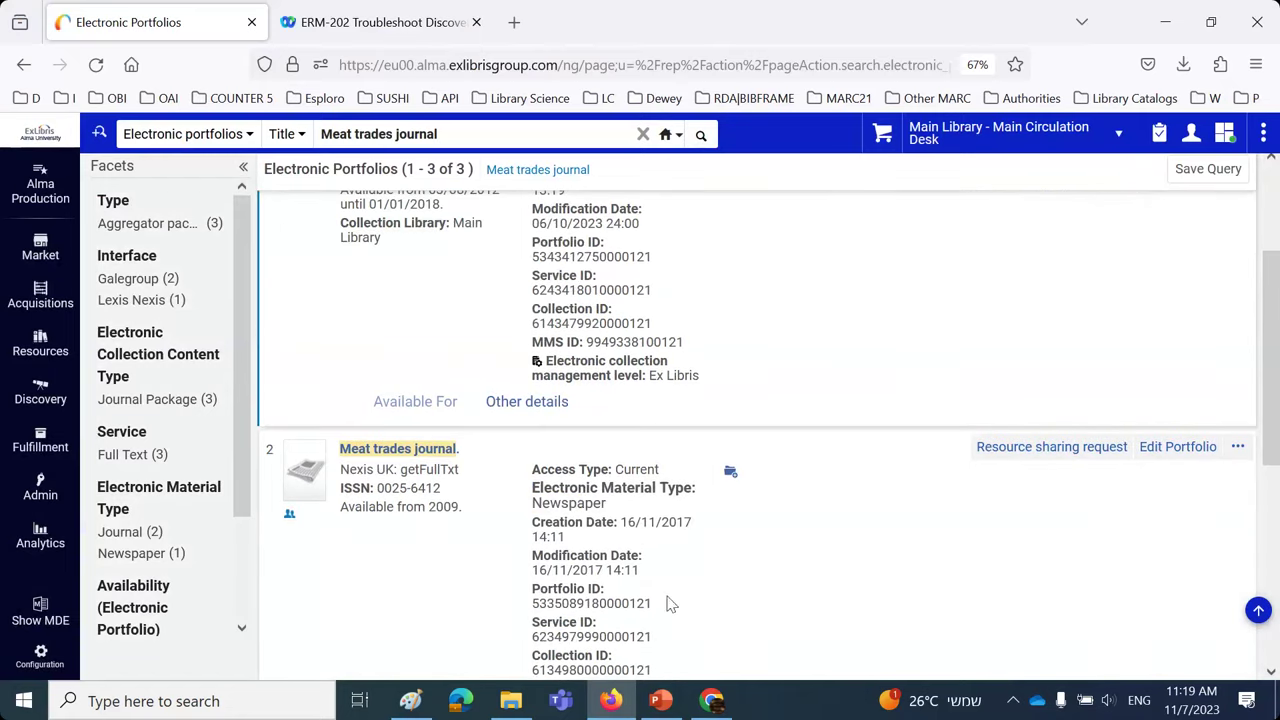
- Copy the ISSN 0025-6412 from "The question" slide in PowerPoint and return to the Alma portfolio results in Firefox
{"action": "left_click", "coordinate": [370, 24]}
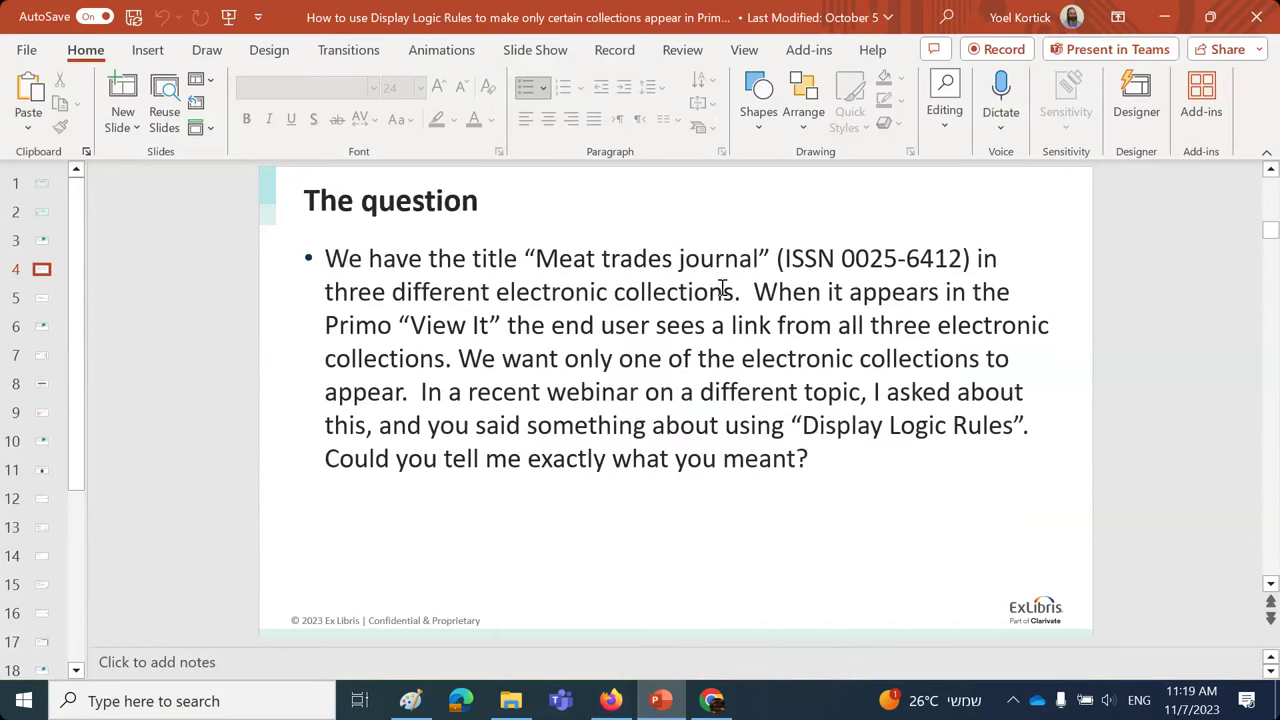
{"action": "left_click_drag", "start_coordinate": [849, 258], "coordinate": [961, 259]}
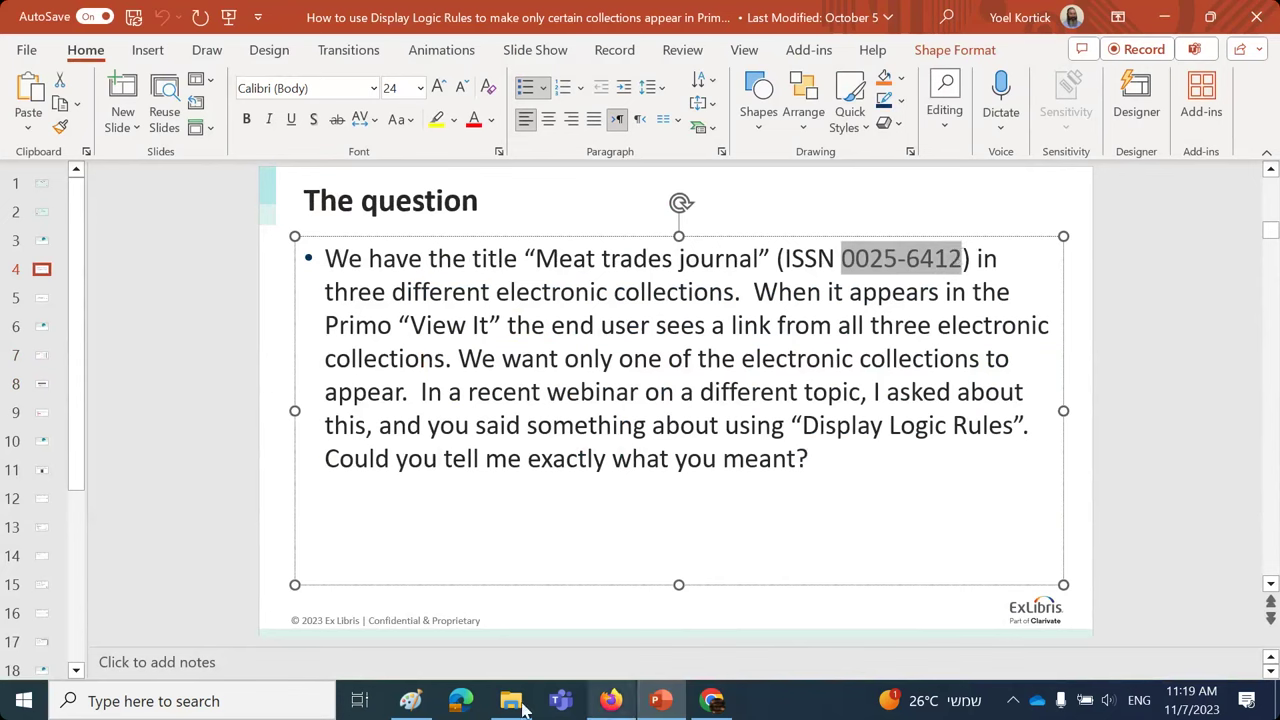
{"action": "left_click", "coordinate": [610, 701]}
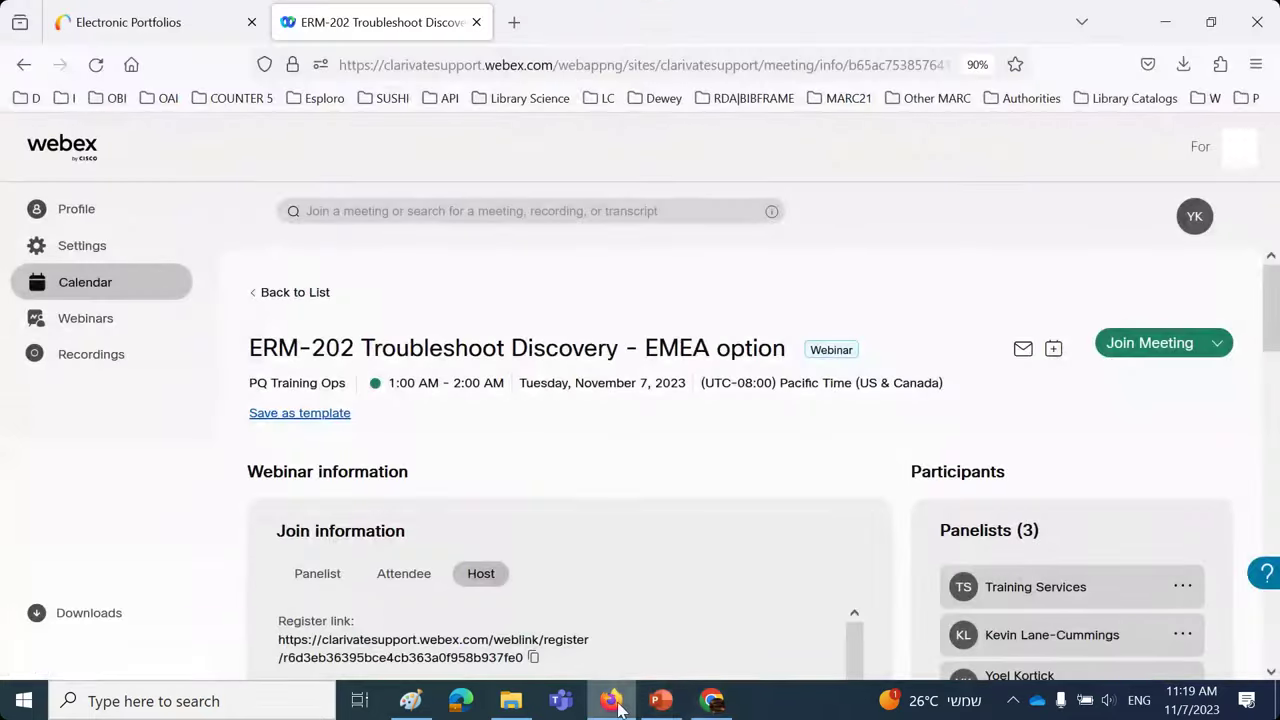
{"action": "left_click", "coordinate": [205, 20]}
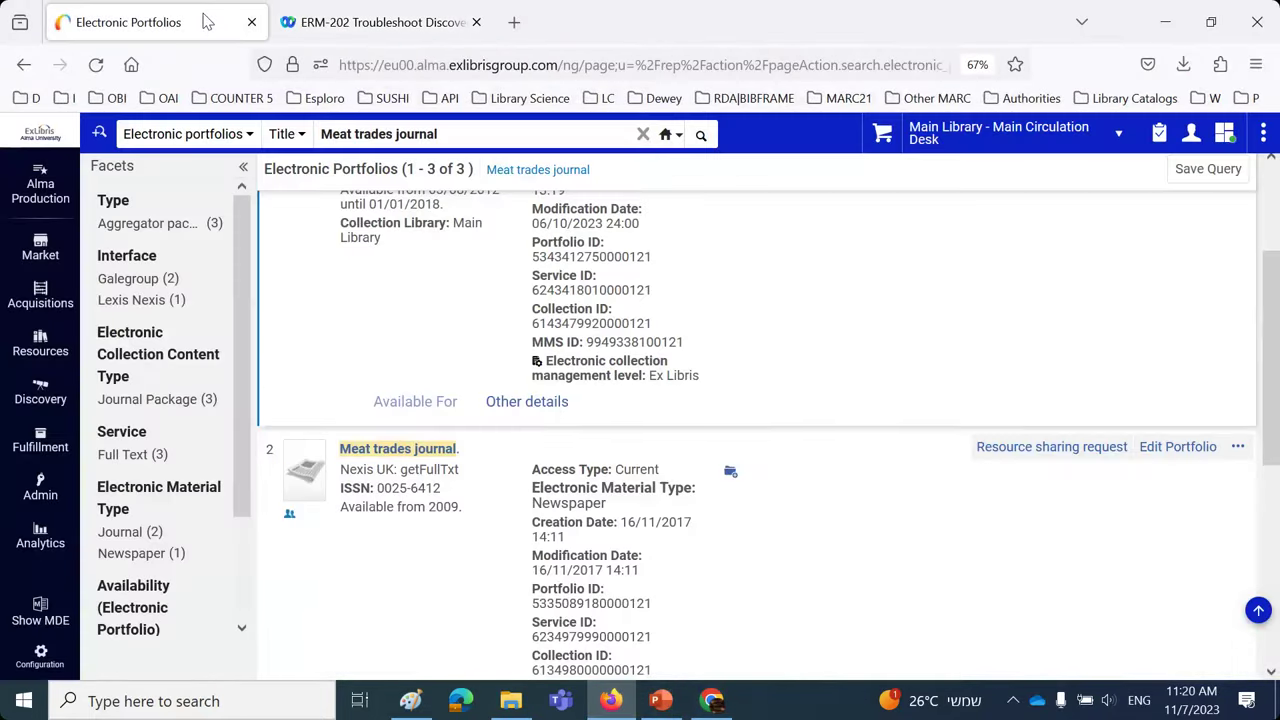
- Open the bookmarked Primo VE Demo EU00 site in a new Firefox tab
{"action": "left_click", "coordinate": [514, 22]}
{"action": "left_click", "coordinate": [25, 97]}
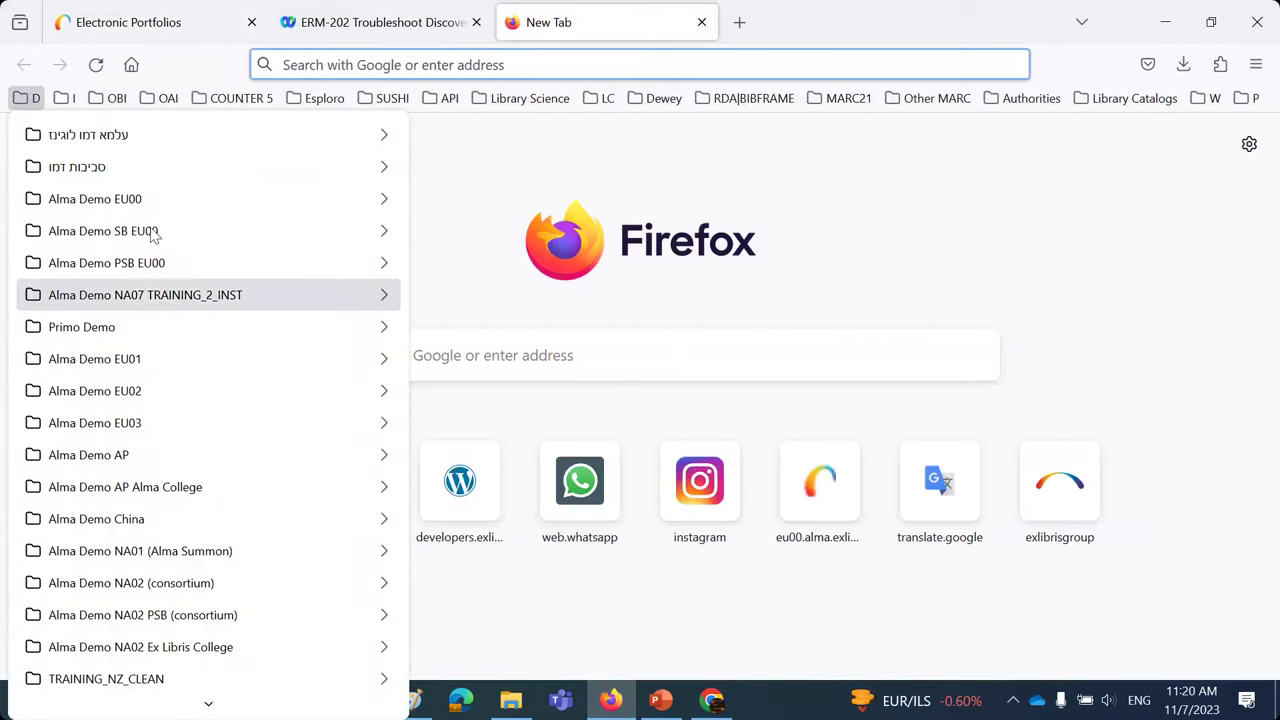
{"action": "mouse_move", "coordinate": [160, 327]}
{"action": "mouse_move", "coordinate": [482, 340]}
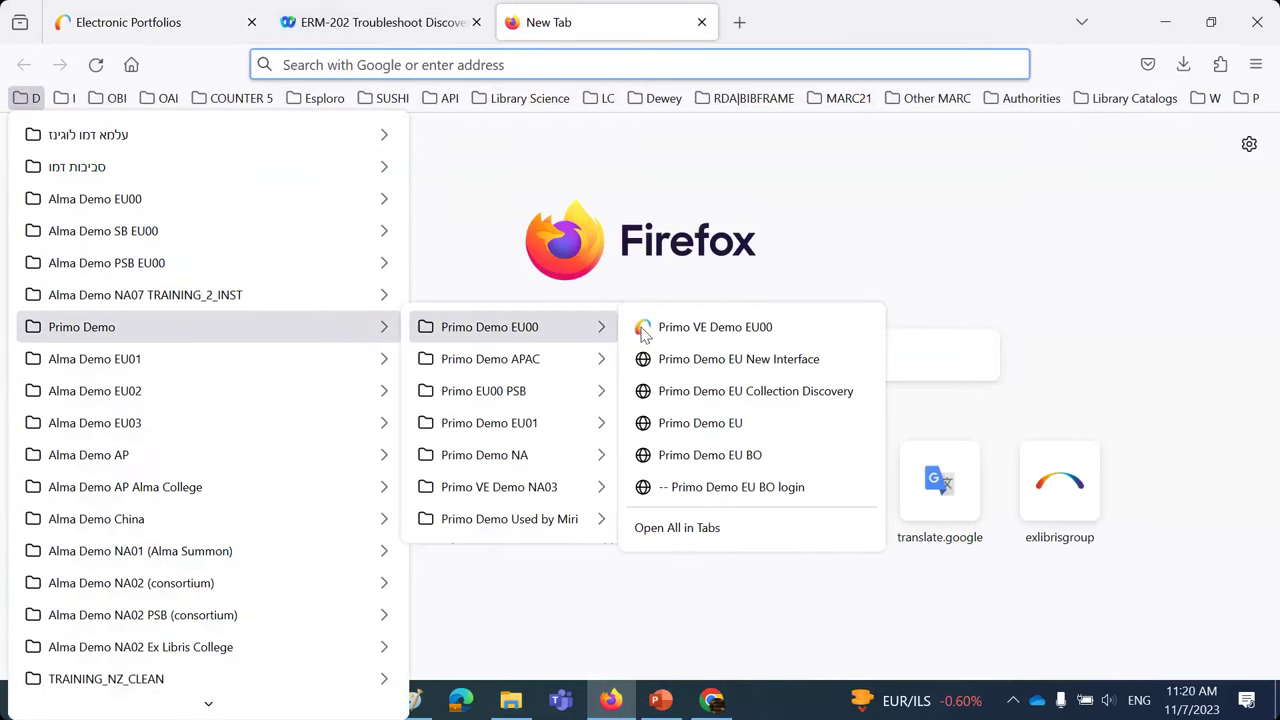
{"action": "left_click", "coordinate": [641, 332]}
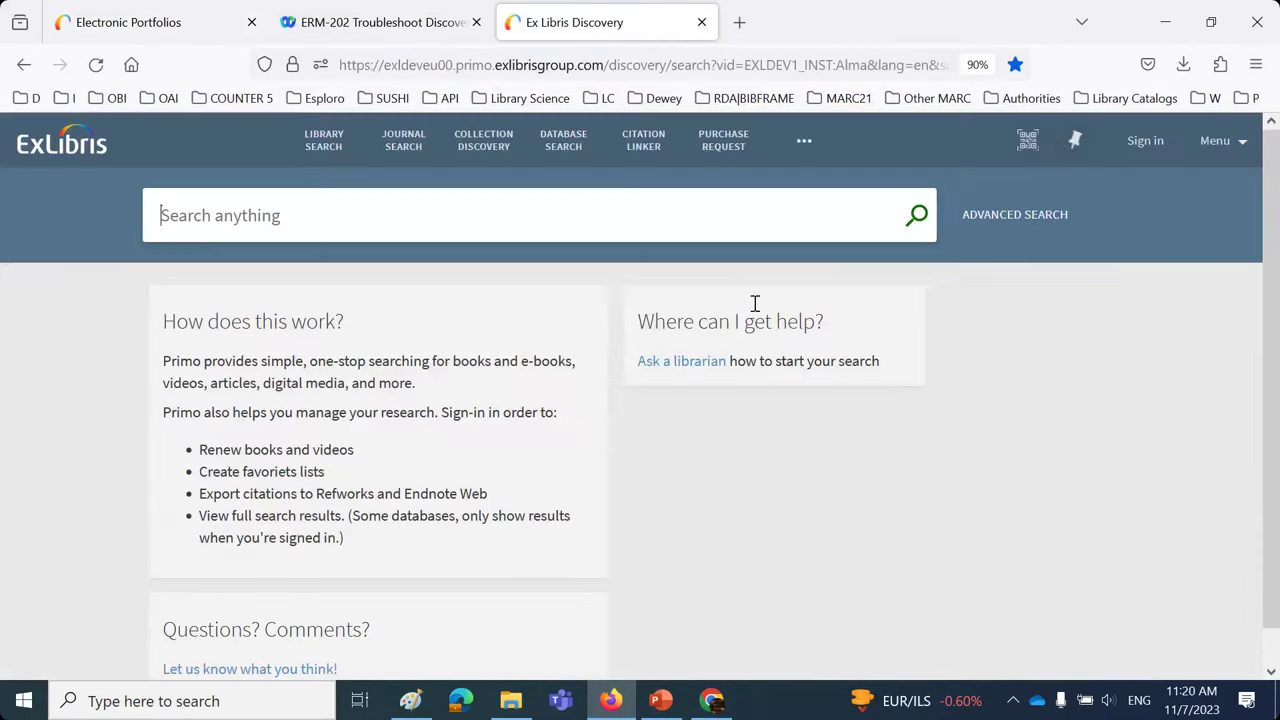
- Sign in to Primo with the demo patron account
{"action": "left_click", "coordinate": [1144, 149]}
{"action": "left_click", "coordinate": [623, 378]}
{"action": "left_click", "coordinate": [623, 380]}
{"action": "left_click", "coordinate": [668, 520]}
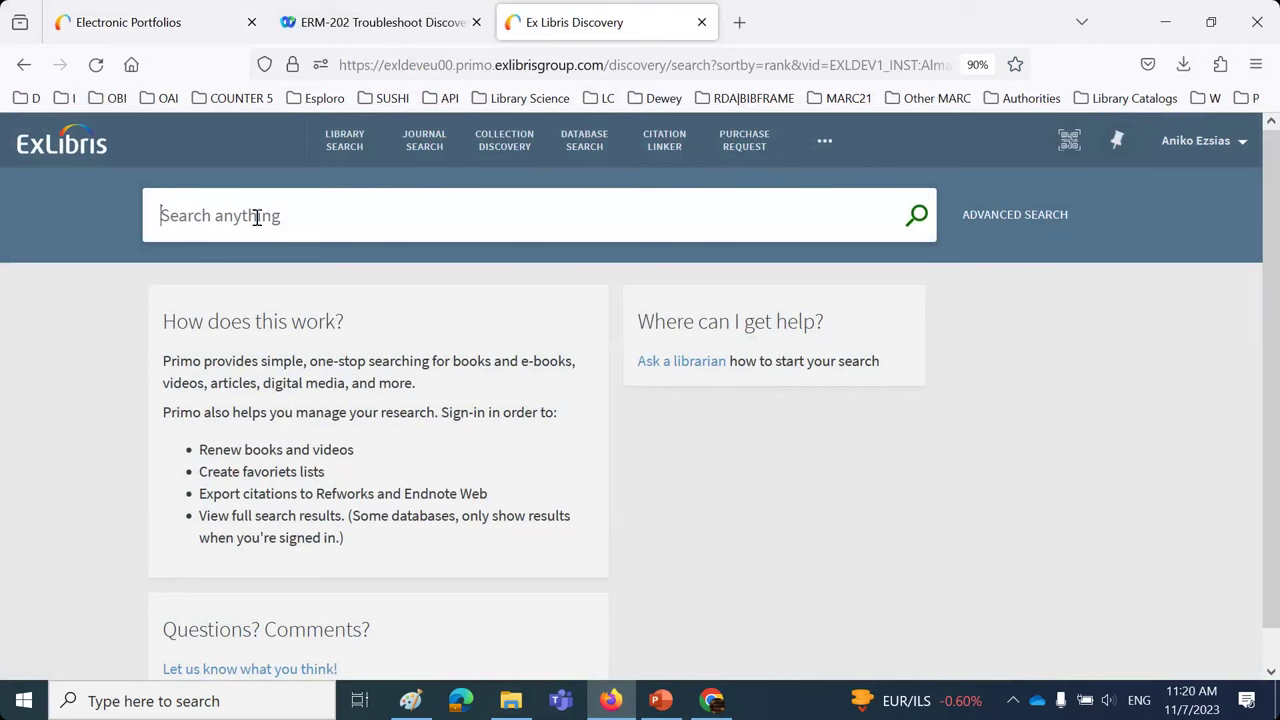
- Search the Library Catalog in Primo for "meat trades journal 0025-6412" and open the online availability of the journal record
{"action": "type", "text": "meat trax"}
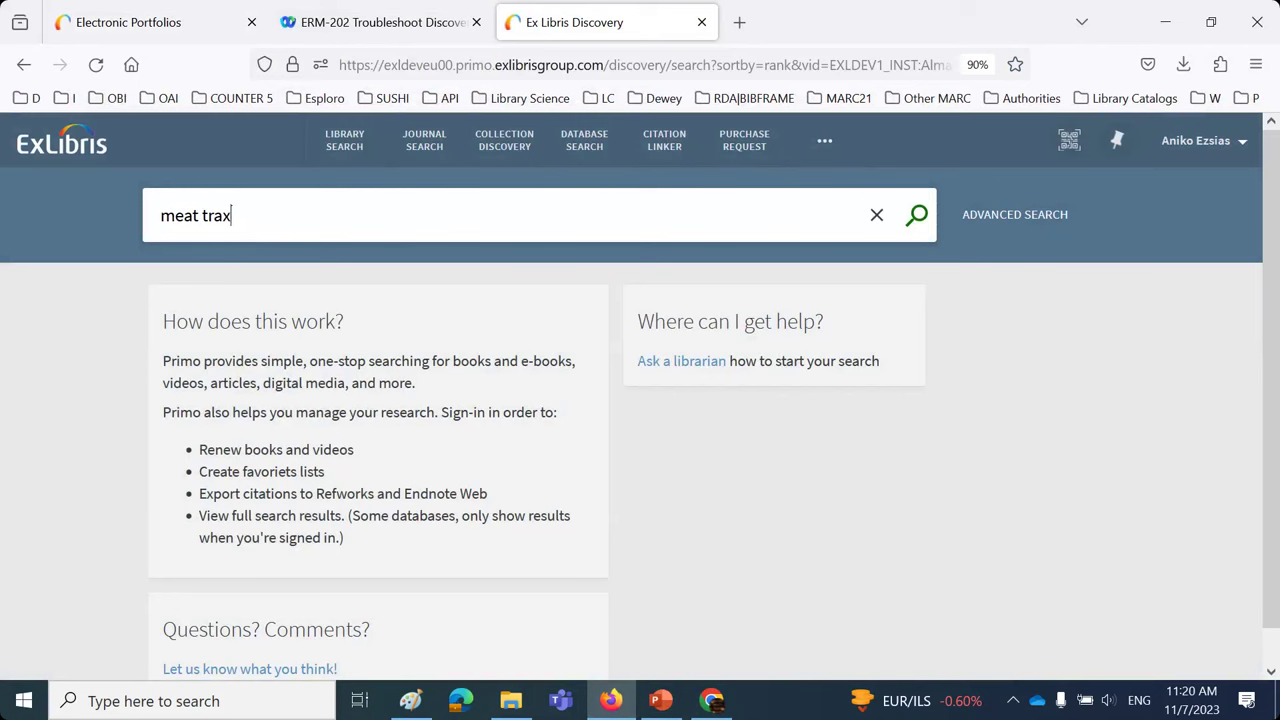
{"action": "type", "text": "es journa"}
{"action": "key", "text": "BackSpace"}
{"action": "key", "text": "BackSpace"}
{"action": "key", "text": "BackSpace"}
{"action": "key", "text": "BackSpace"}
{"action": "key", "text": "BackSpace"}
{"action": "key", "text": "BackSpace"}
{"action": "key", "text": "BackSpace"}
{"action": "key", "text": "BackSpace"}
{"action": "key", "text": "BackSpace"}
{"action": "key", "text": "BackSpace"}
{"action": "key", "text": "BackSpace"}
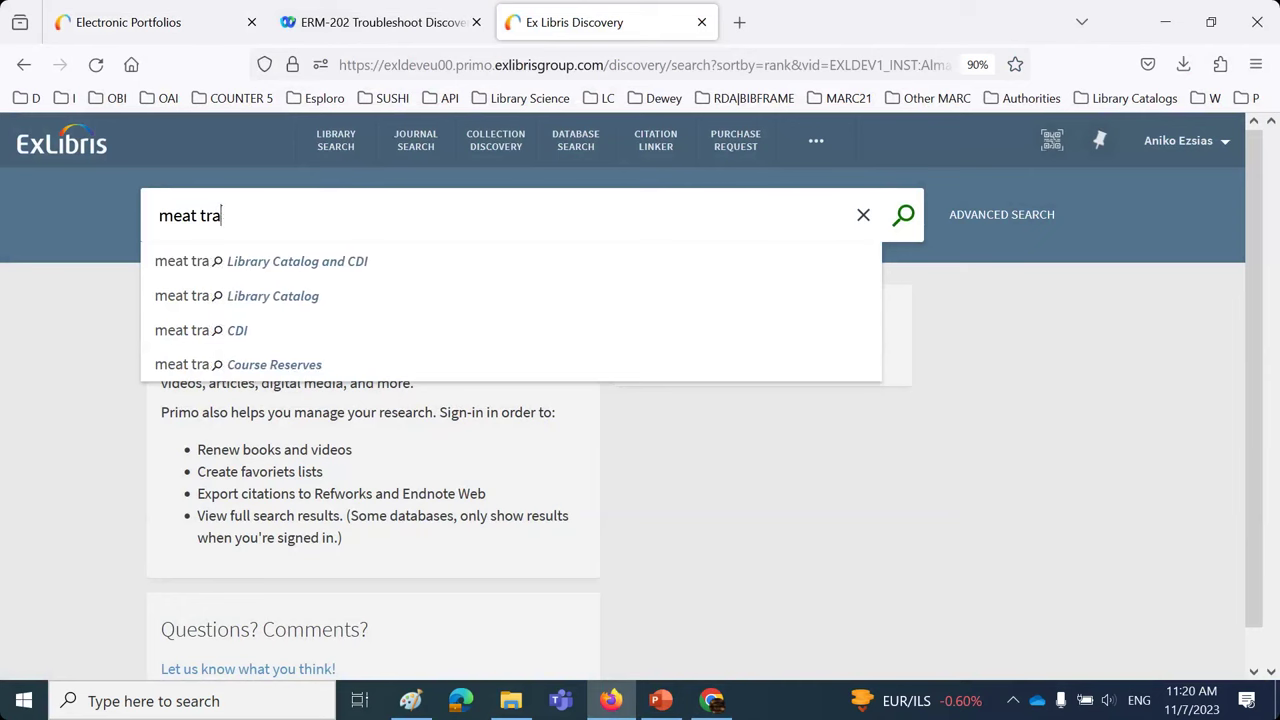
{"action": "type", "text": "des journal 0025-6412"}
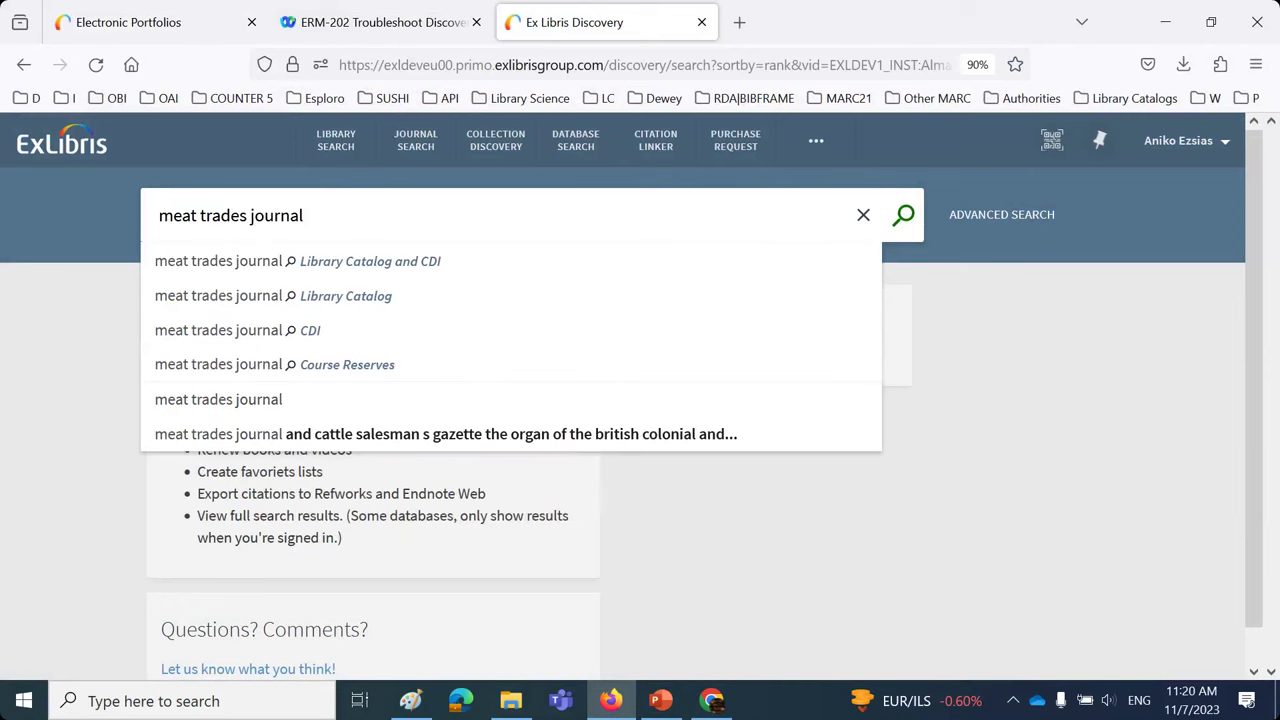
{"action": "left_click", "coordinate": [311, 296]}
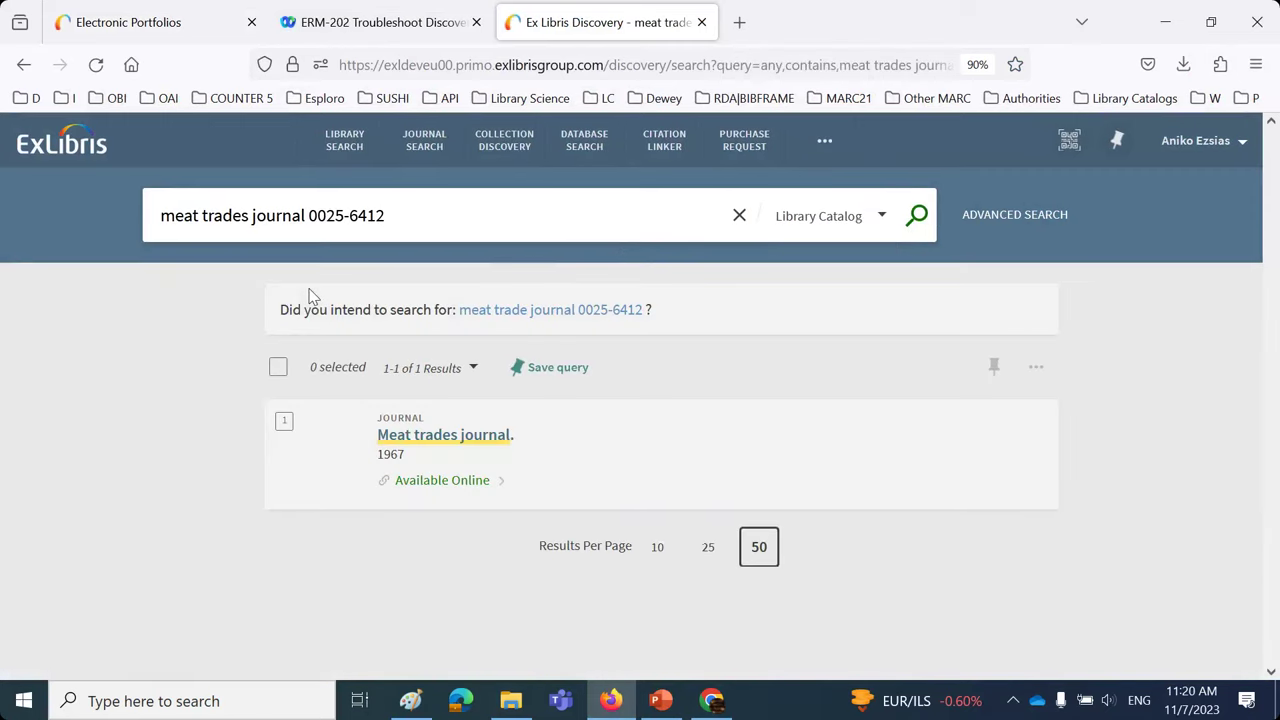
{"action": "left_click", "coordinate": [442, 481]}
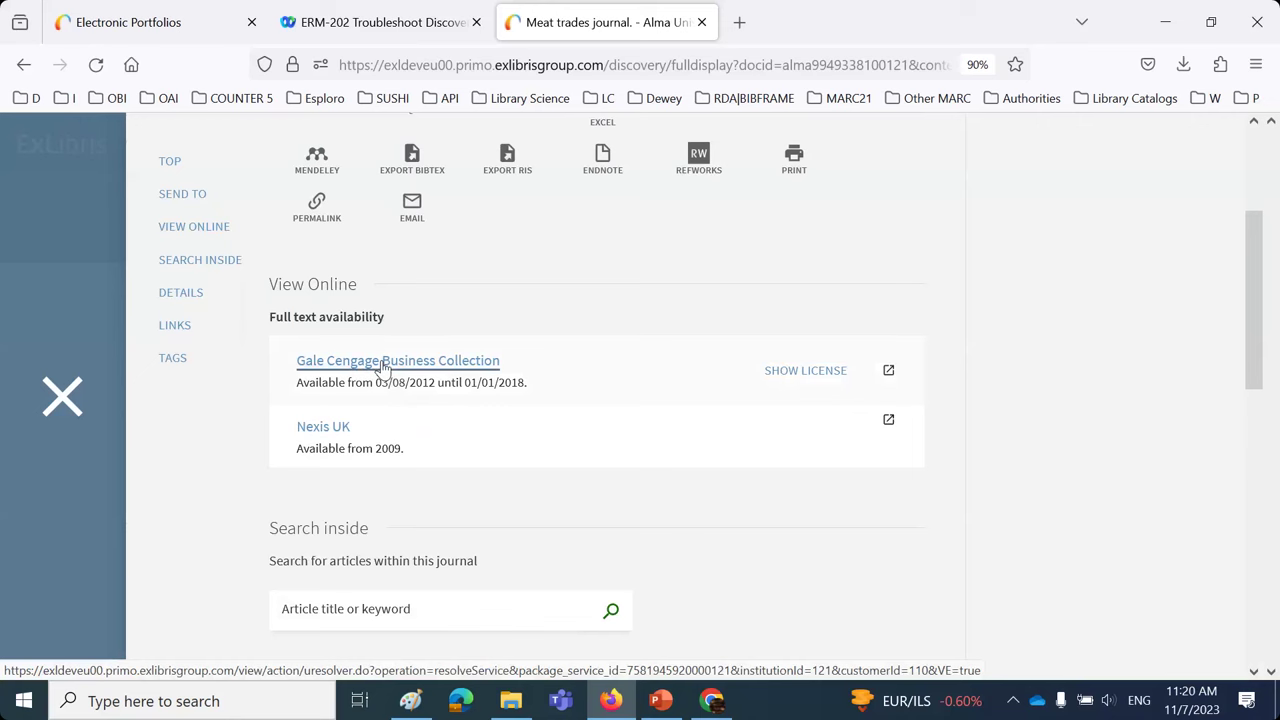
- Activate the Culinary Arts Collection portfolio of "Meat trades journal" in Alma and return to the journal's Primo record
{"action": "left_click", "coordinate": [172, 22]}
{"action": "scroll", "coordinate": [400, 308], "scroll_direction": "up", "scroll_amount": 2}
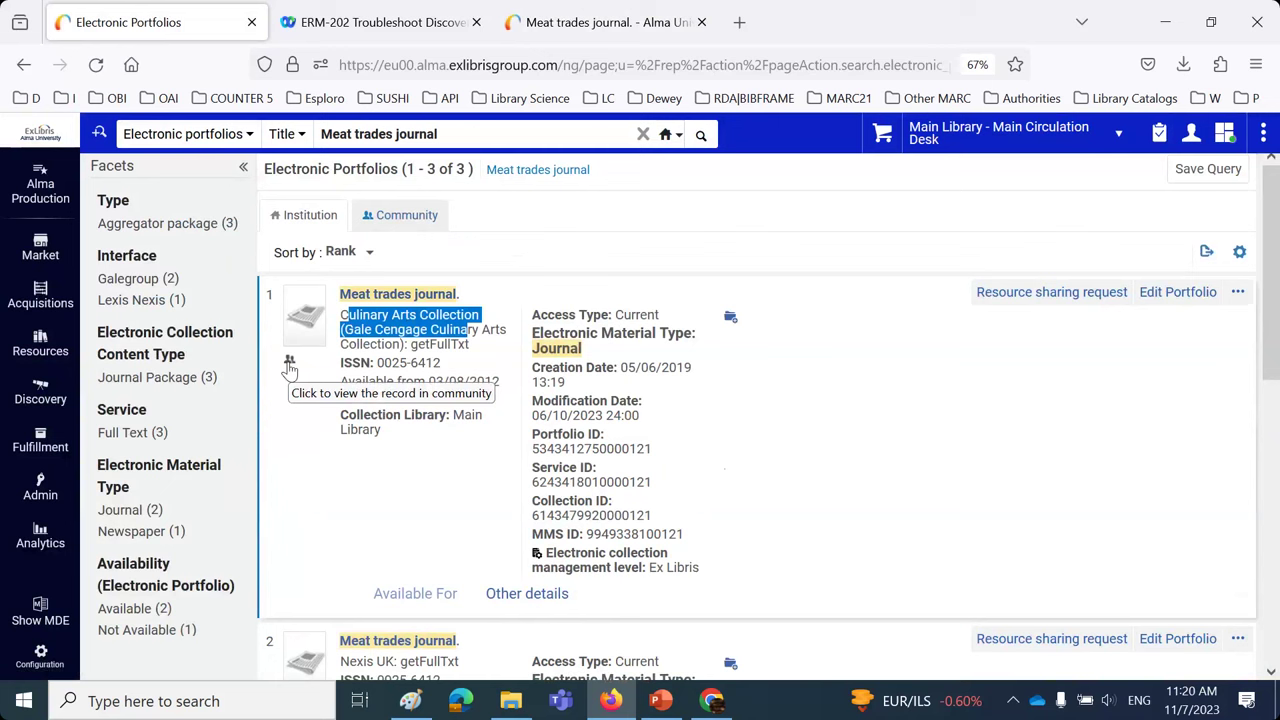
{"action": "left_click", "coordinate": [1238, 292]}
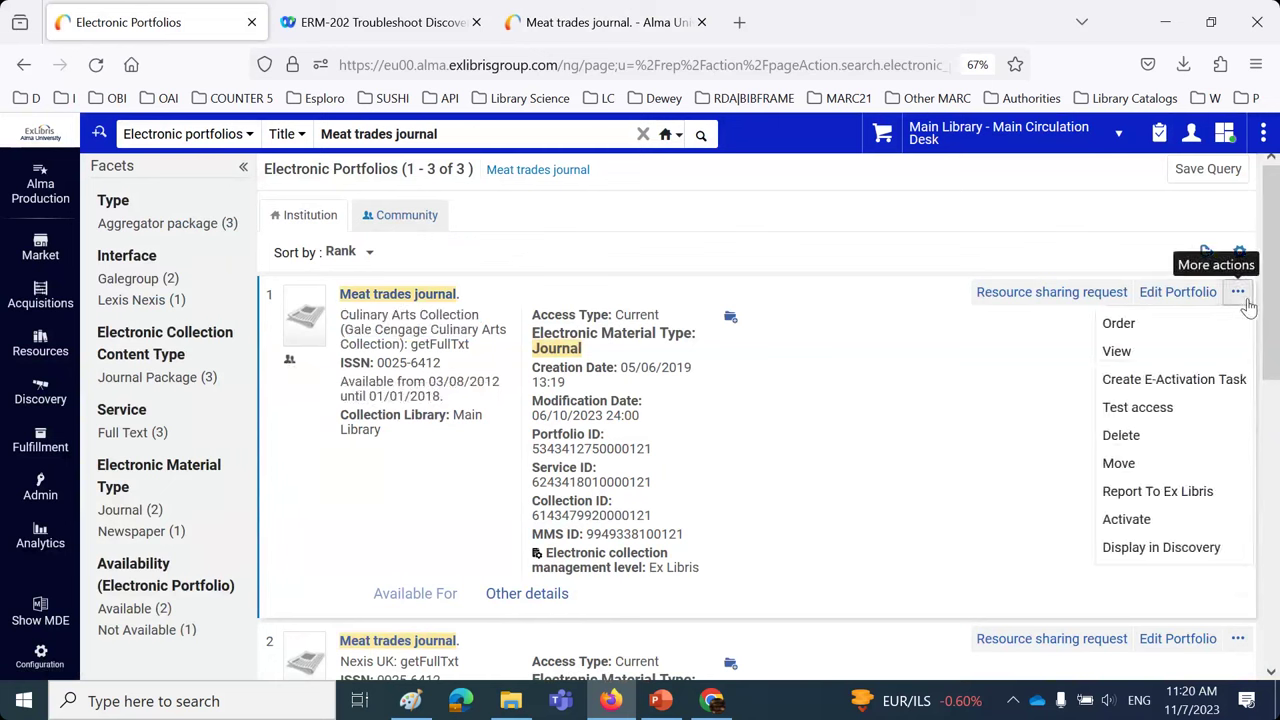
{"action": "left_click", "coordinate": [1134, 521]}
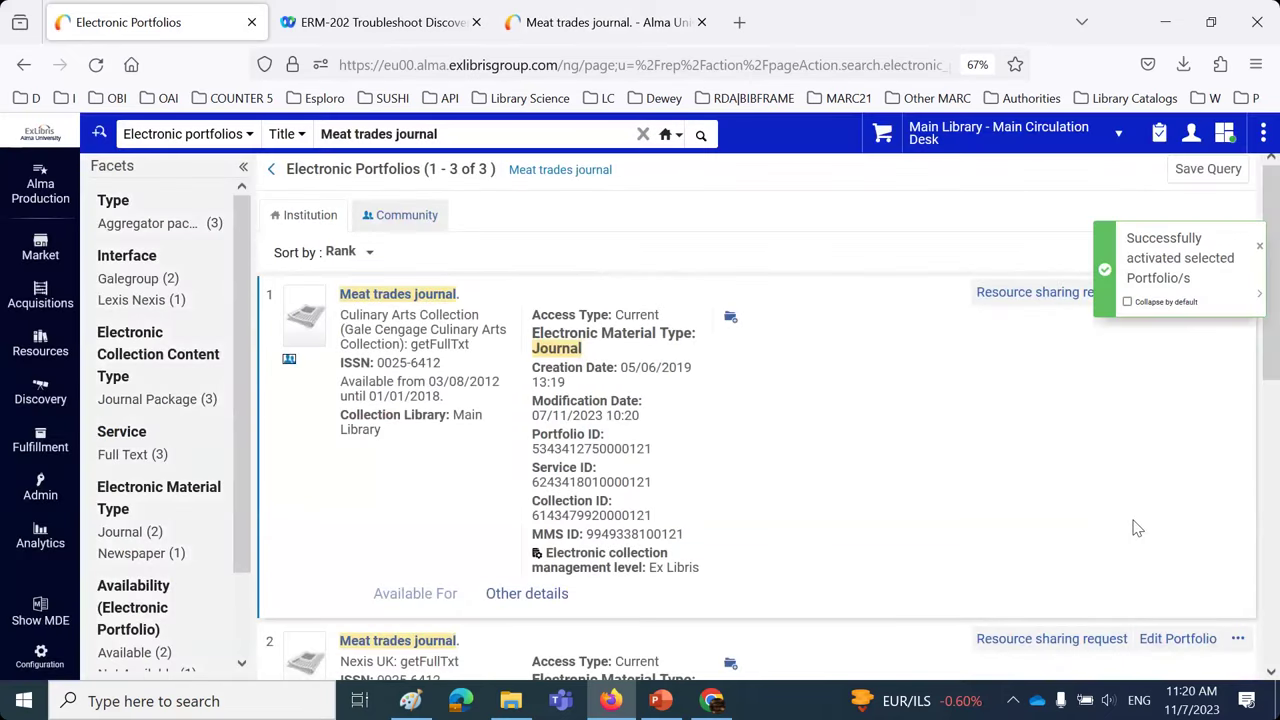
{"action": "left_click", "coordinate": [558, 30]}
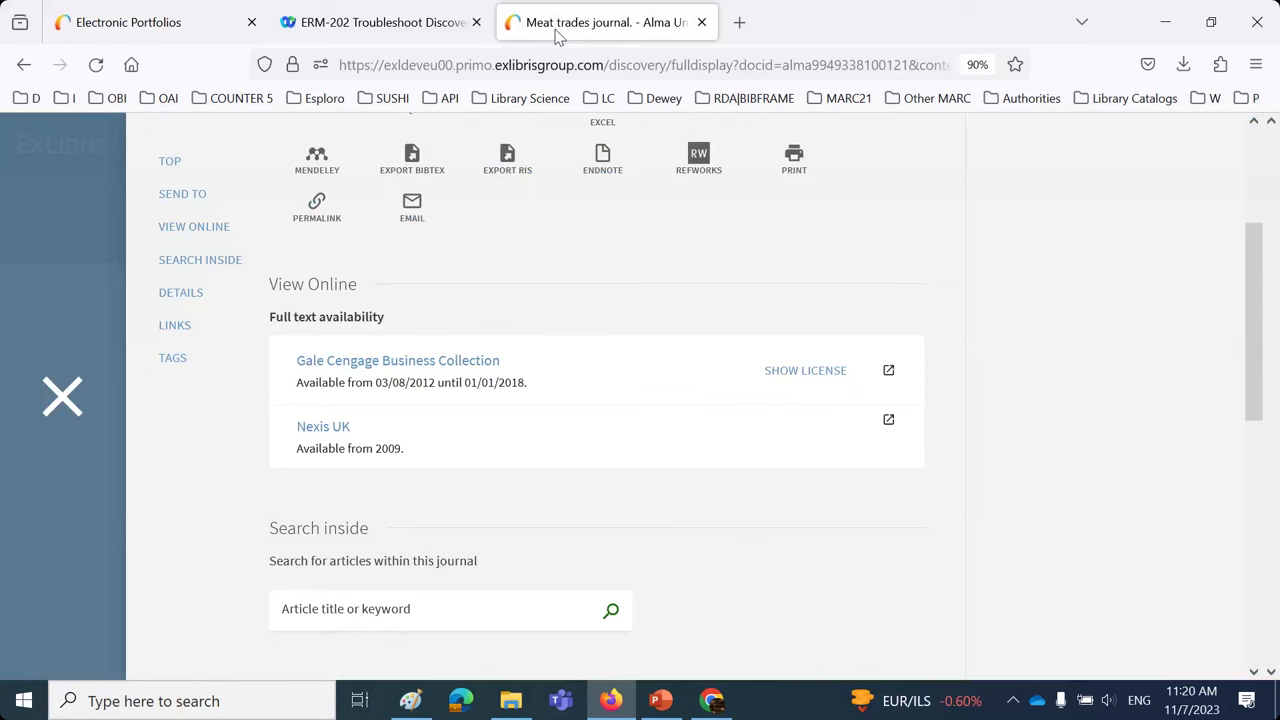
- Switch to PowerPoint and advance the presentation from the question slide to slide 12, "We will add a new rule"
{"action": "left_click", "coordinate": [660, 700]}
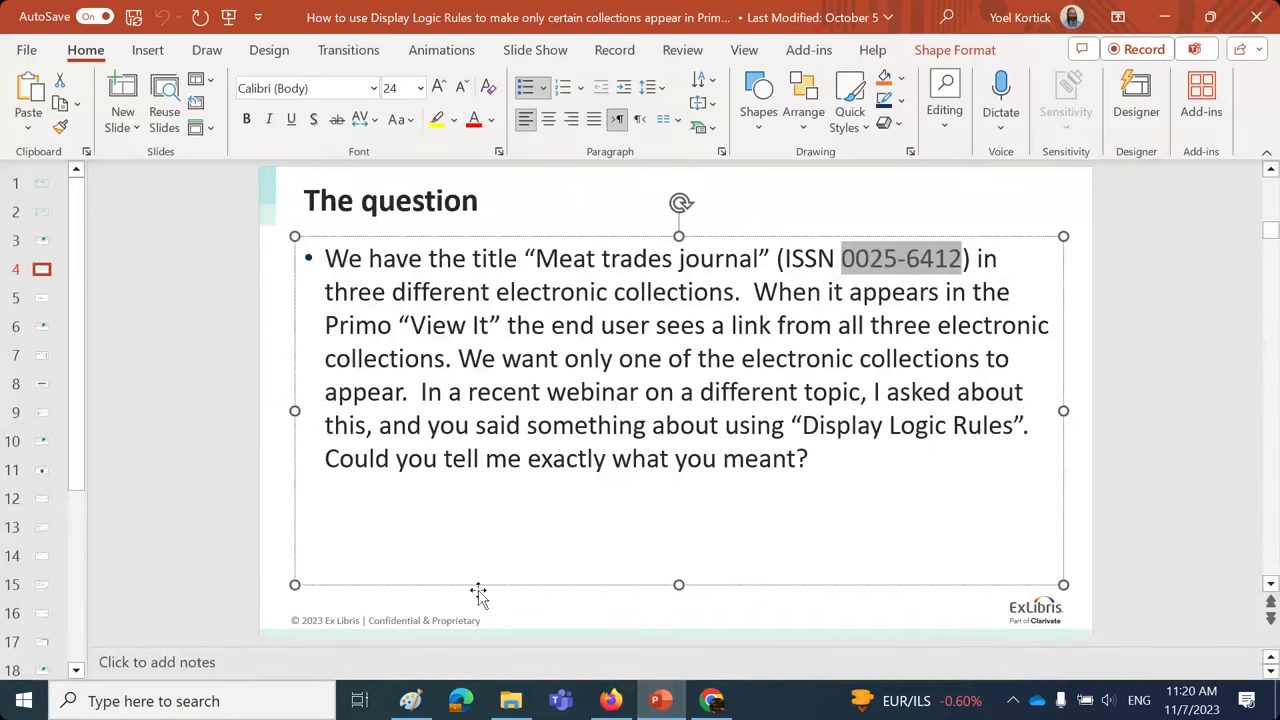
{"action": "left_click", "coordinate": [274, 580]}
{"action": "scroll", "coordinate": [276, 581], "scroll_direction": "down", "scroll_amount": 2}
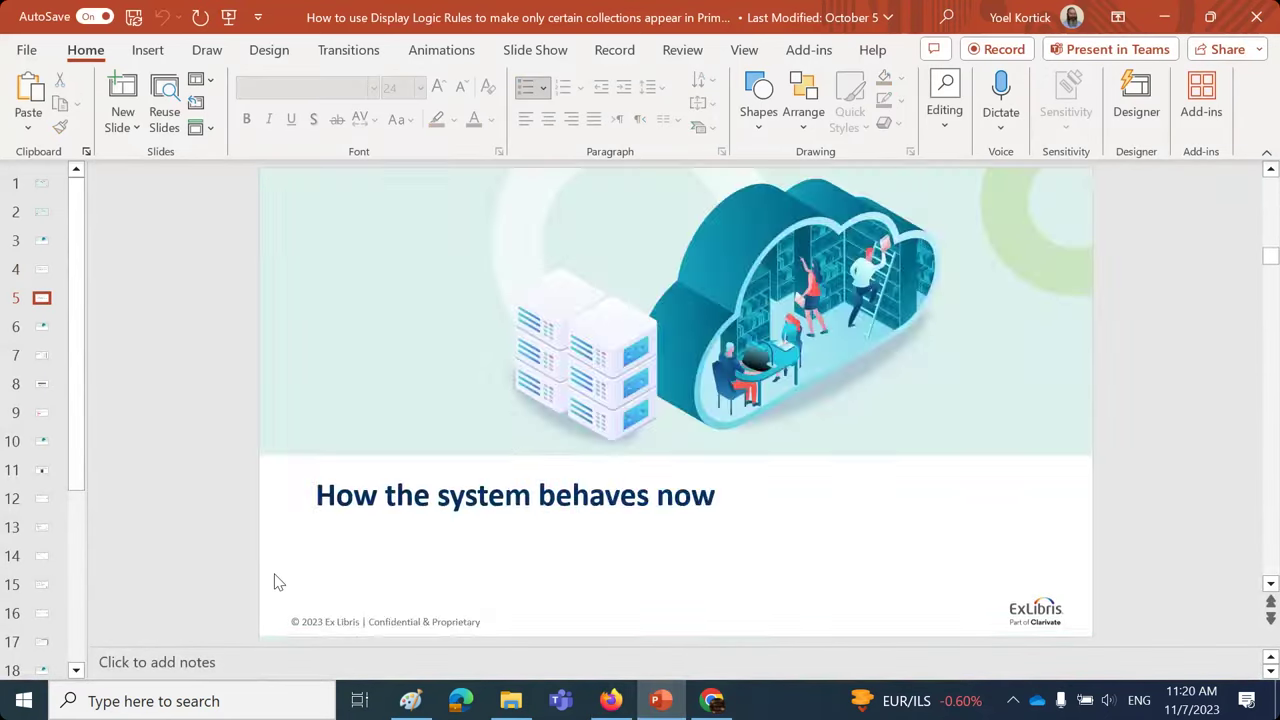
{"action": "scroll", "coordinate": [278, 582], "scroll_direction": "down", "scroll_amount": 5}
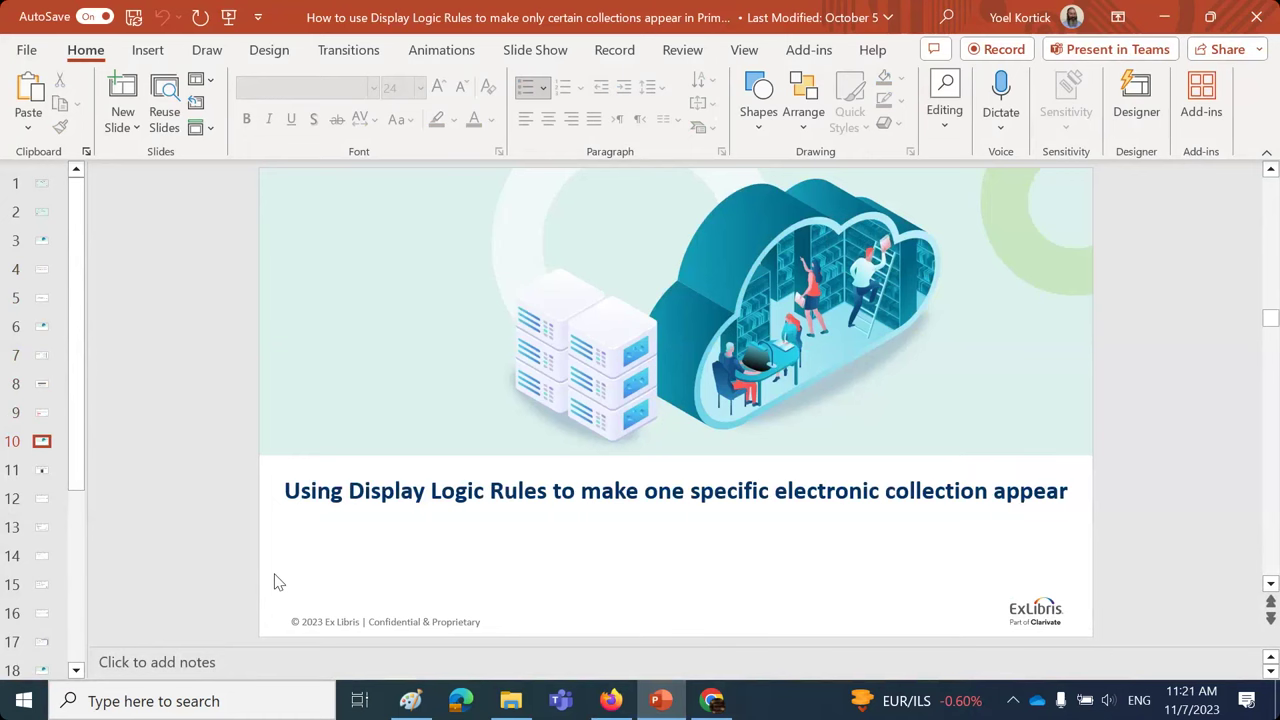
{"action": "scroll", "coordinate": [275, 578], "scroll_direction": "down", "scroll_amount": 1}
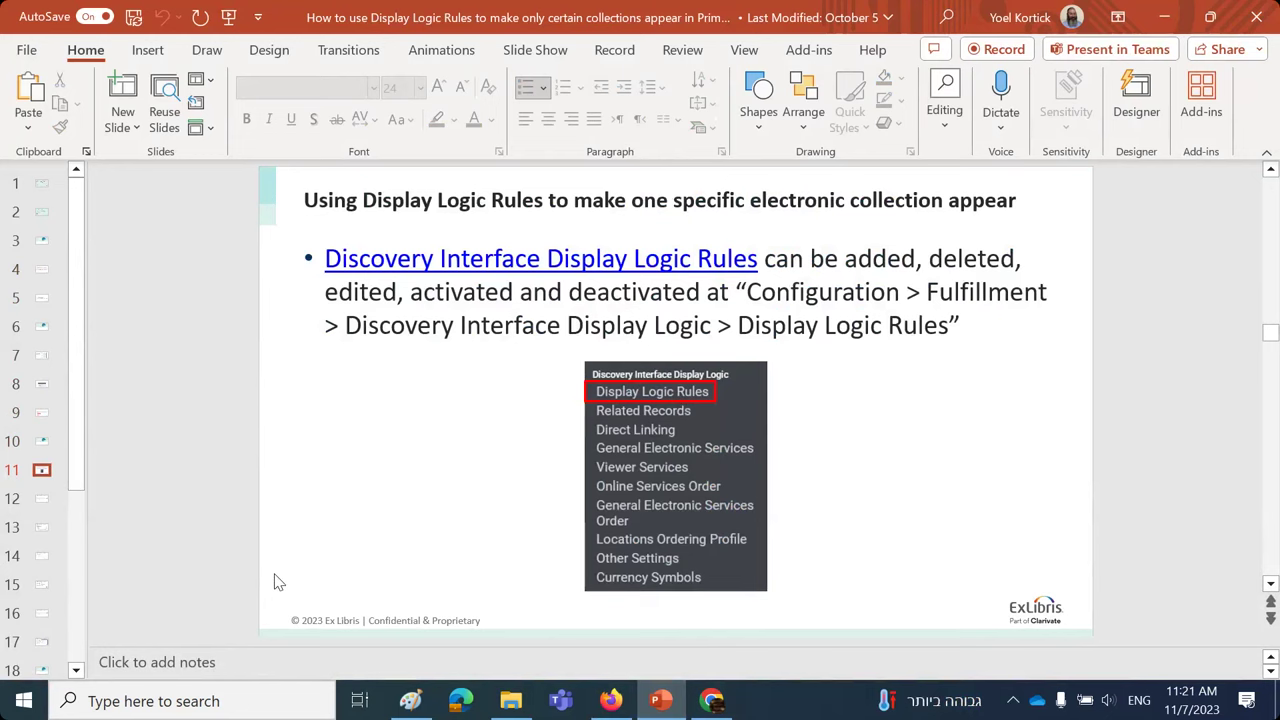
{"action": "scroll", "coordinate": [278, 582], "scroll_direction": "down", "scroll_amount": 1}
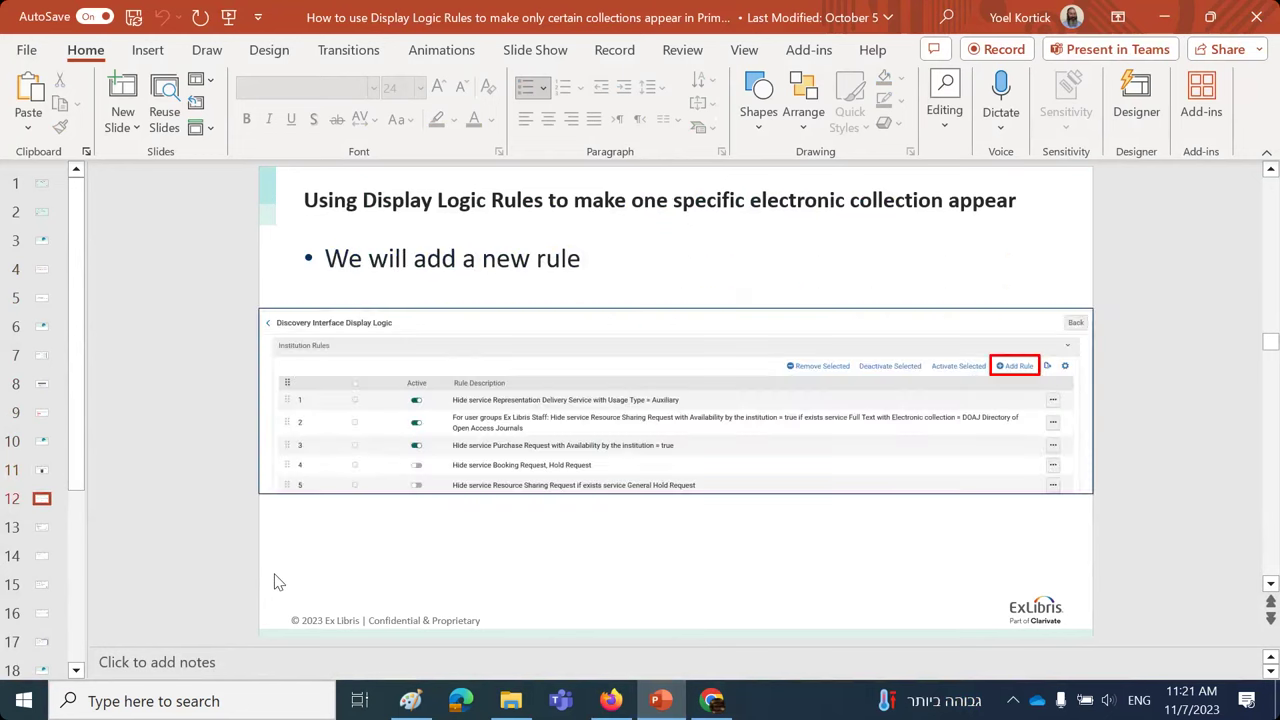
- Return to Alma in Firefox and open the Display Logic Rules in the Fulfillment configuration
{"action": "left_click", "coordinate": [612, 702]}
{"action": "left_click", "coordinate": [104, 20]}
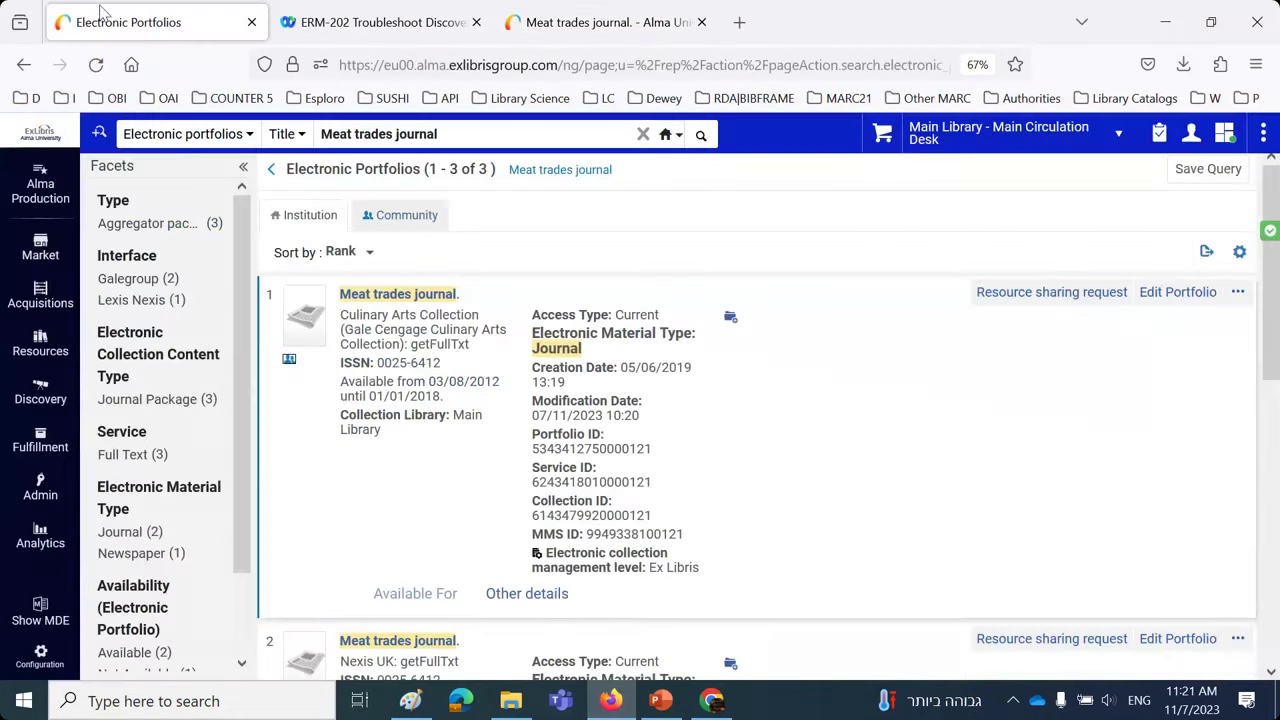
{"action": "left_click", "coordinate": [40, 658]}
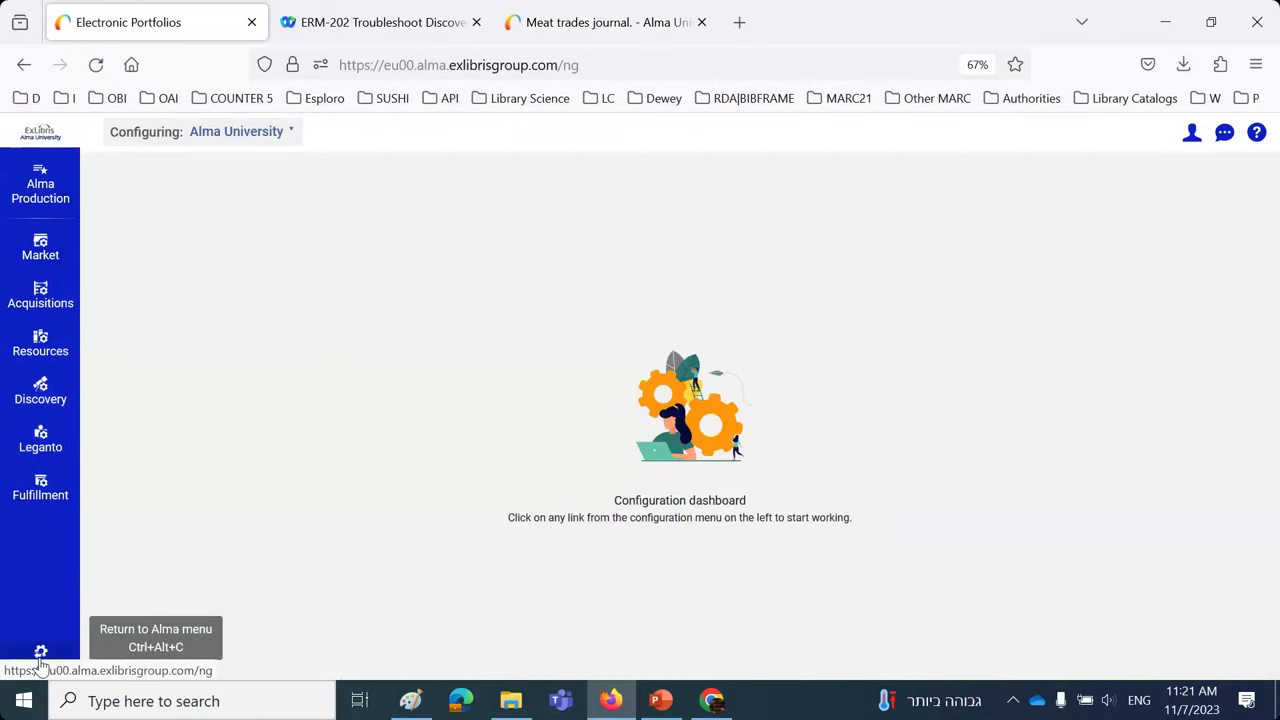
{"action": "left_click", "coordinate": [36, 487]}
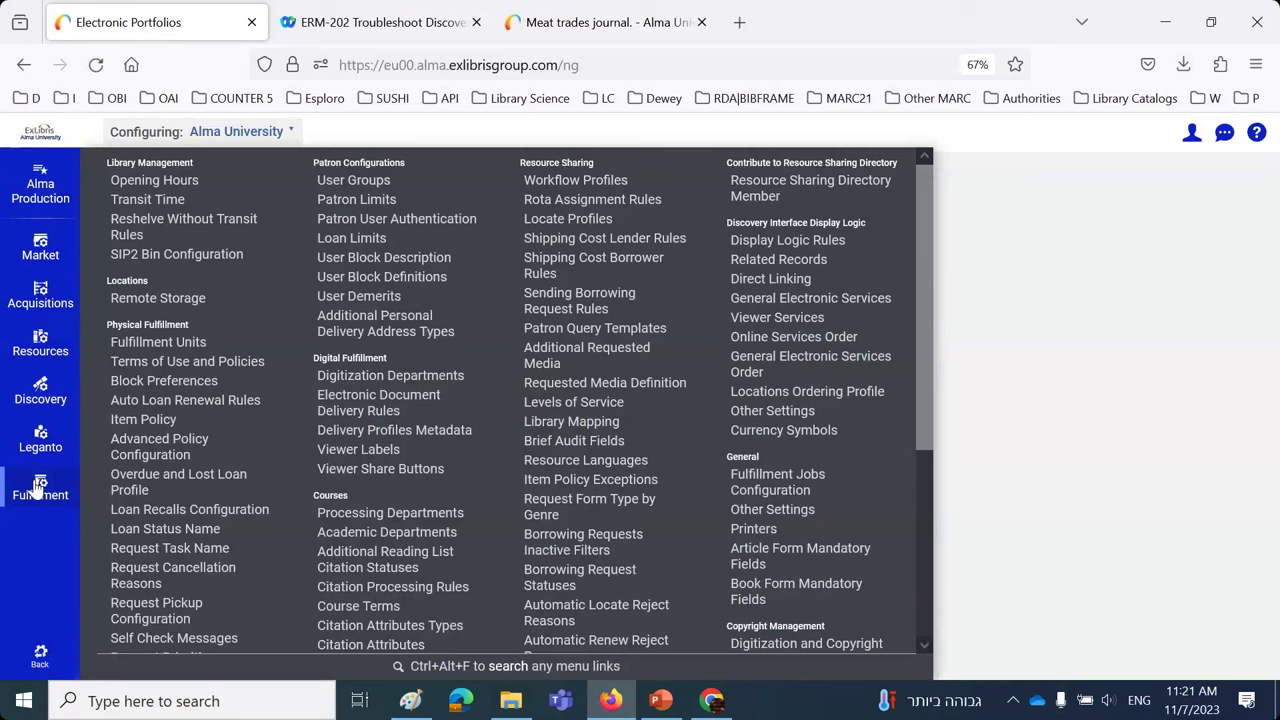
{"action": "left_click", "coordinate": [769, 244]}
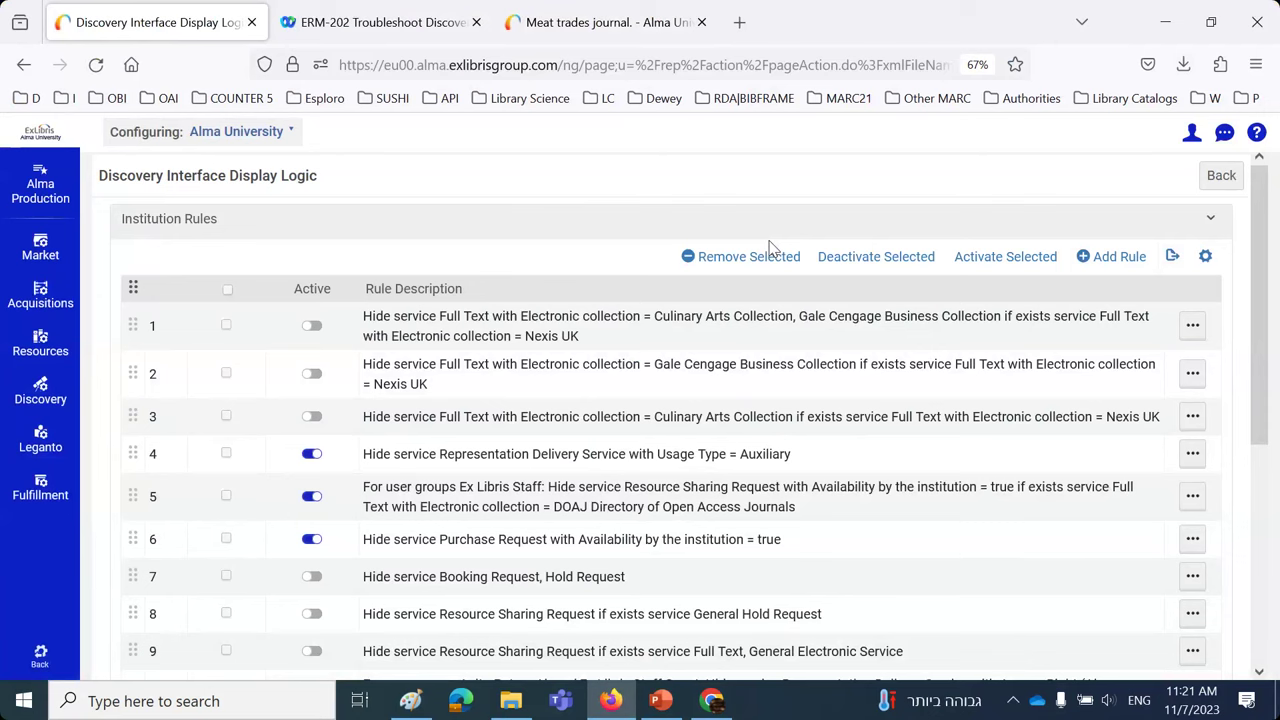
- Rerun the Library Catalog search for "meat trades journal 0025-6412" in Primo and open the journal's online availability
{"action": "left_click", "coordinate": [614, 22]}
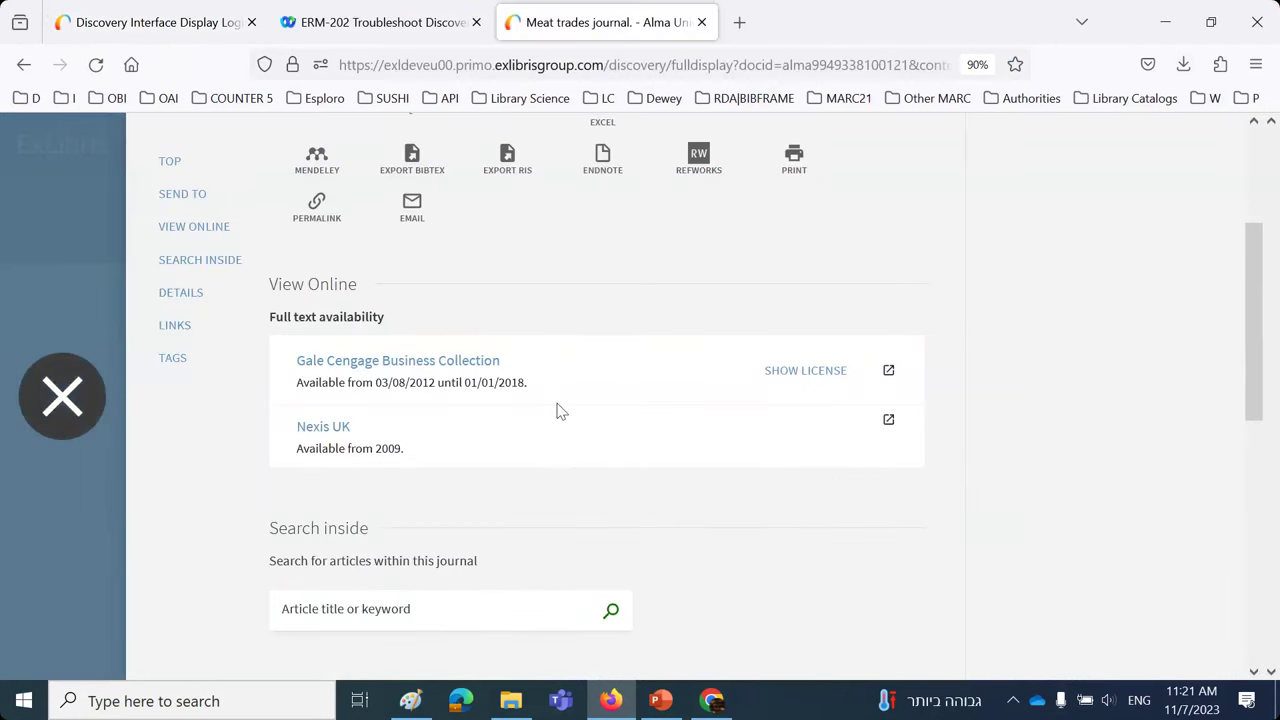
{"action": "key", "text": "Escape"}
{"action": "left_click", "coordinate": [913, 218]}
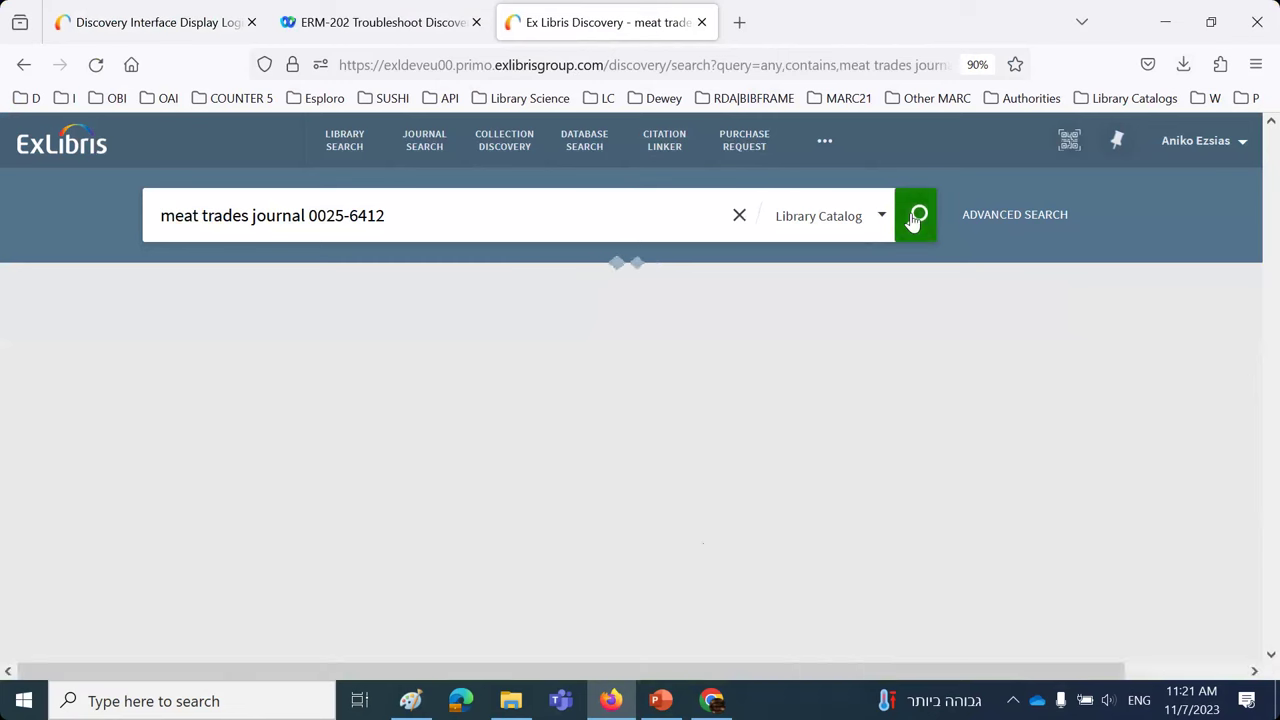
{"action": "left_click", "coordinate": [420, 482]}
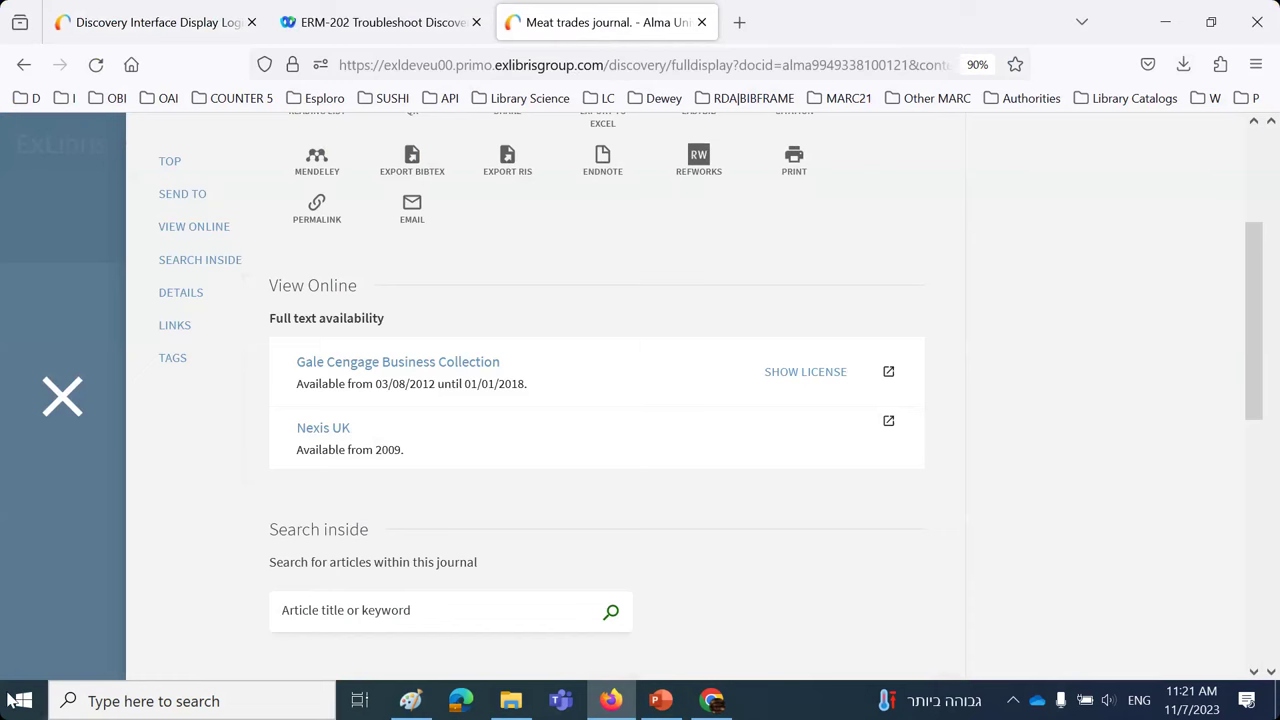
- Paste a screenshot of the Primo record into Paint, outline its full text availability list with a rectangle, and return to Alma's display logic rules
{"action": "left_click", "coordinate": [37, 707]}
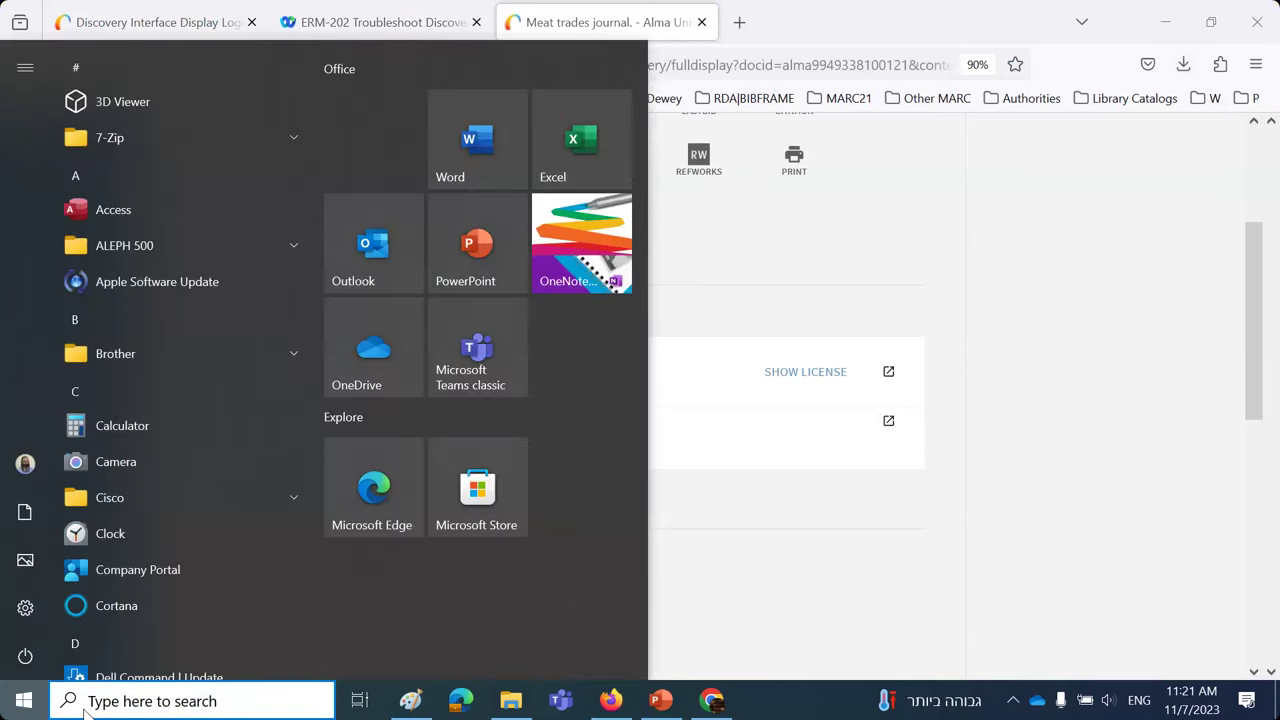
{"action": "left_click", "coordinate": [92, 702]}
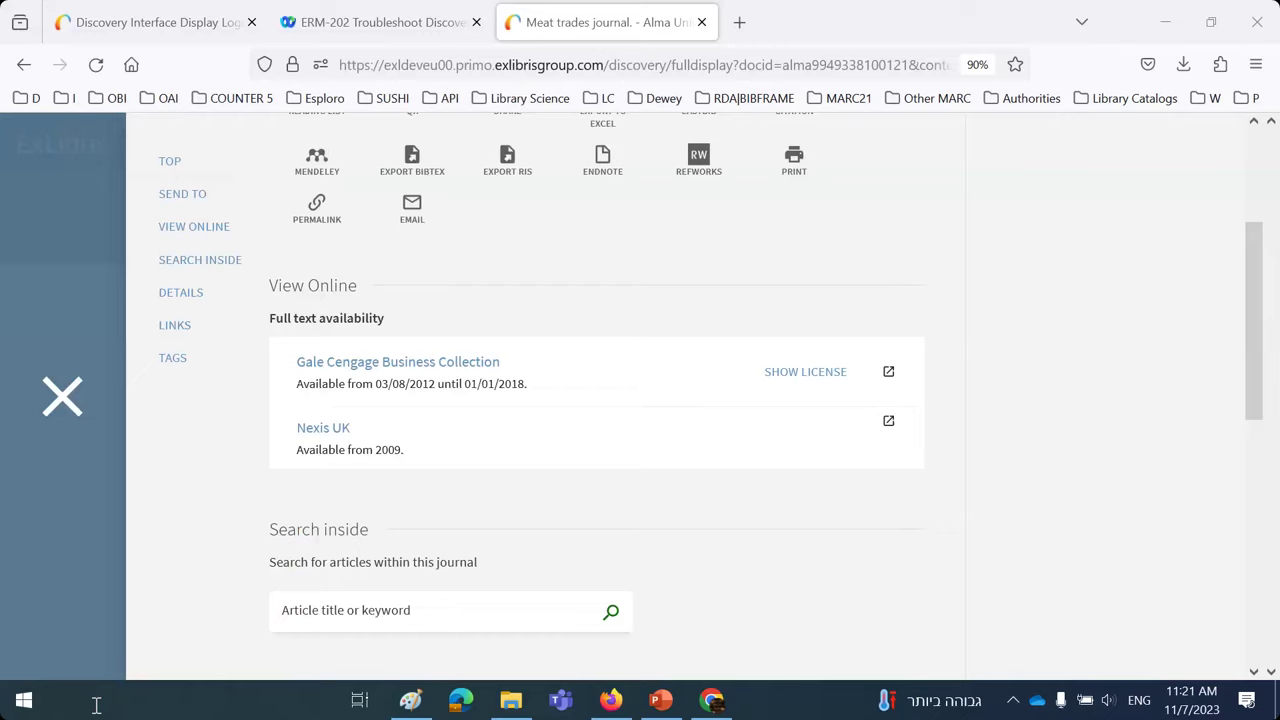
{"action": "left_click", "coordinate": [611, 265]}
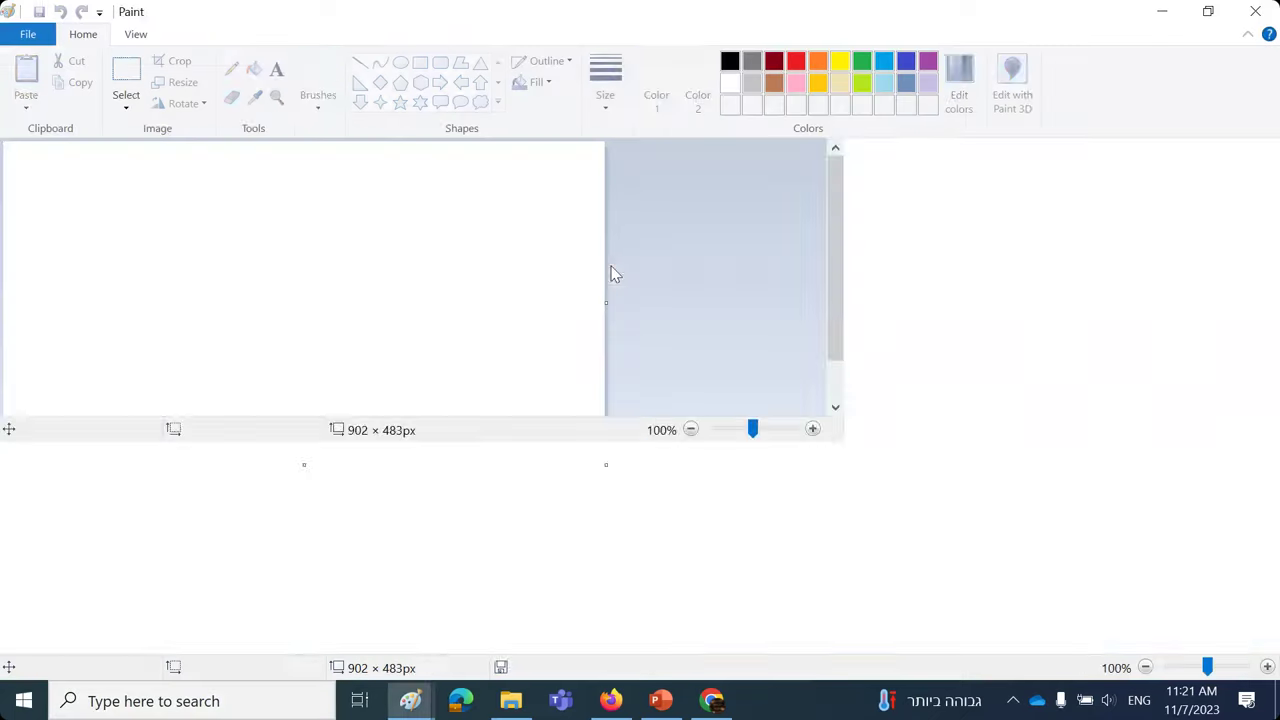
{"action": "key", "text": "ctrl+v"}
{"action": "scroll", "coordinate": [723, 394], "scroll_direction": "down", "scroll_amount": 1}
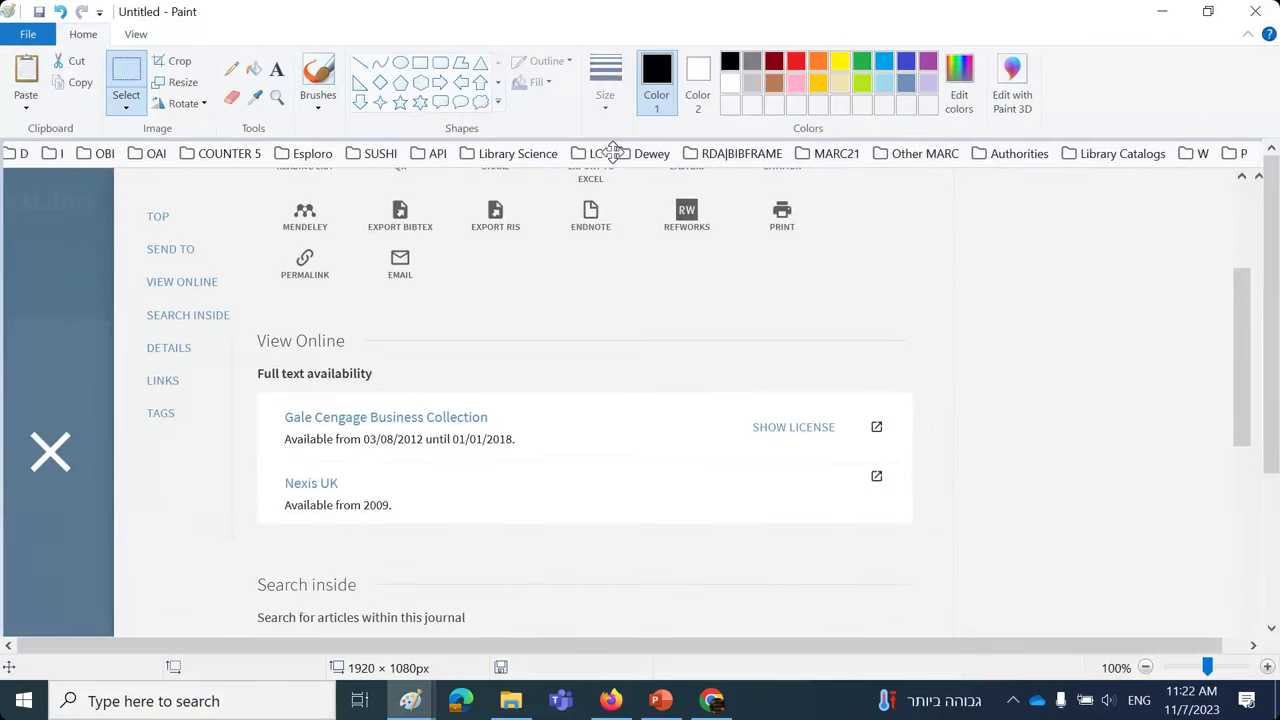
{"action": "left_click_drag", "start_coordinate": [256, 389], "coordinate": [914, 532]}
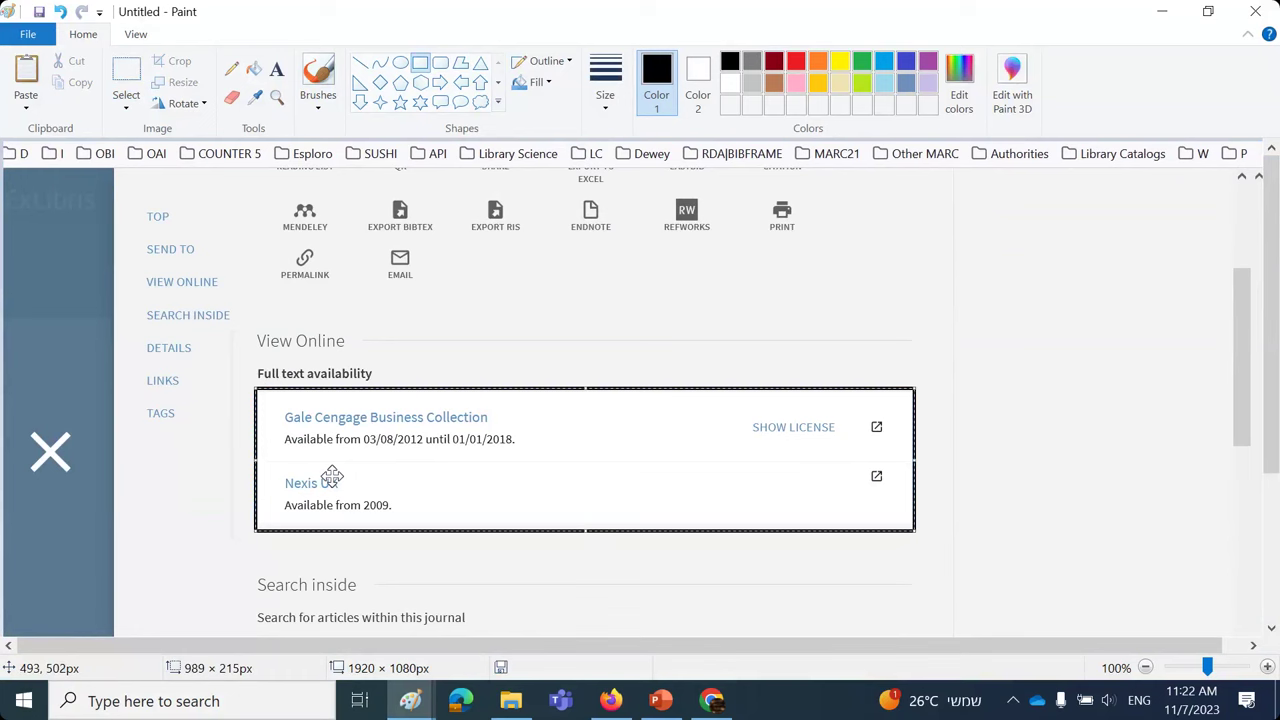
{"action": "left_click", "coordinate": [610, 700]}
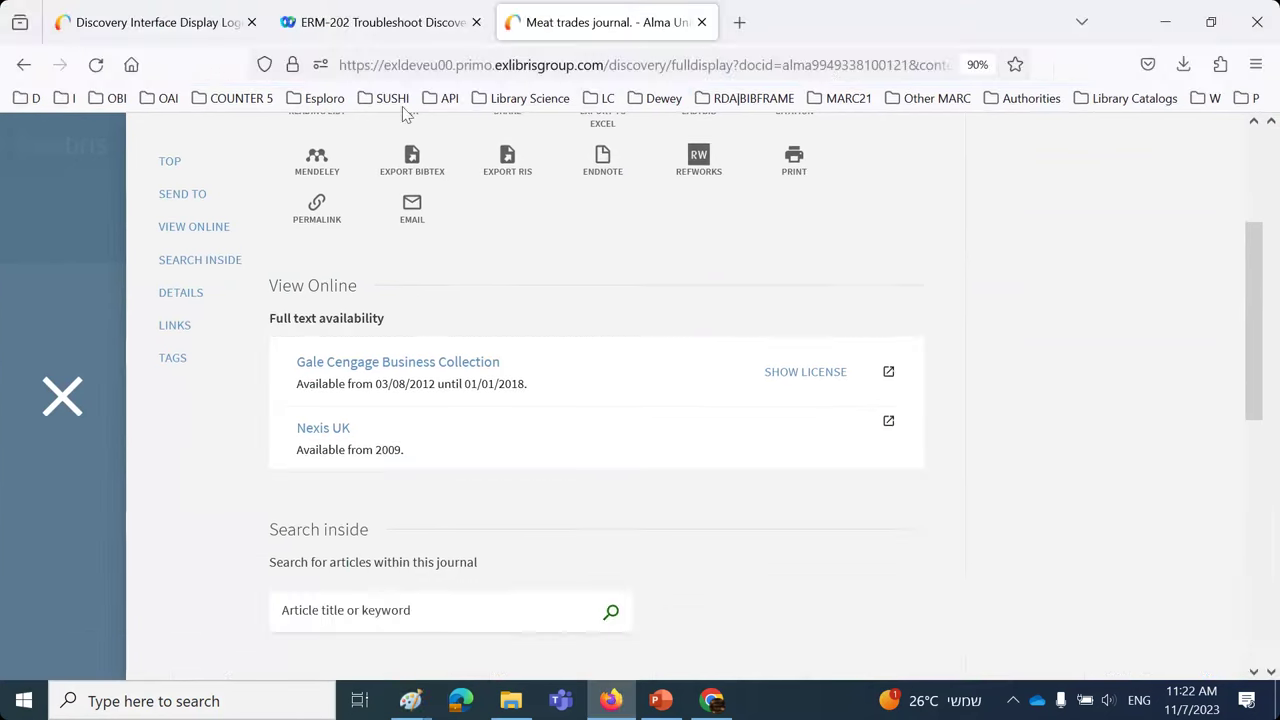
{"action": "left_click", "coordinate": [214, 20]}
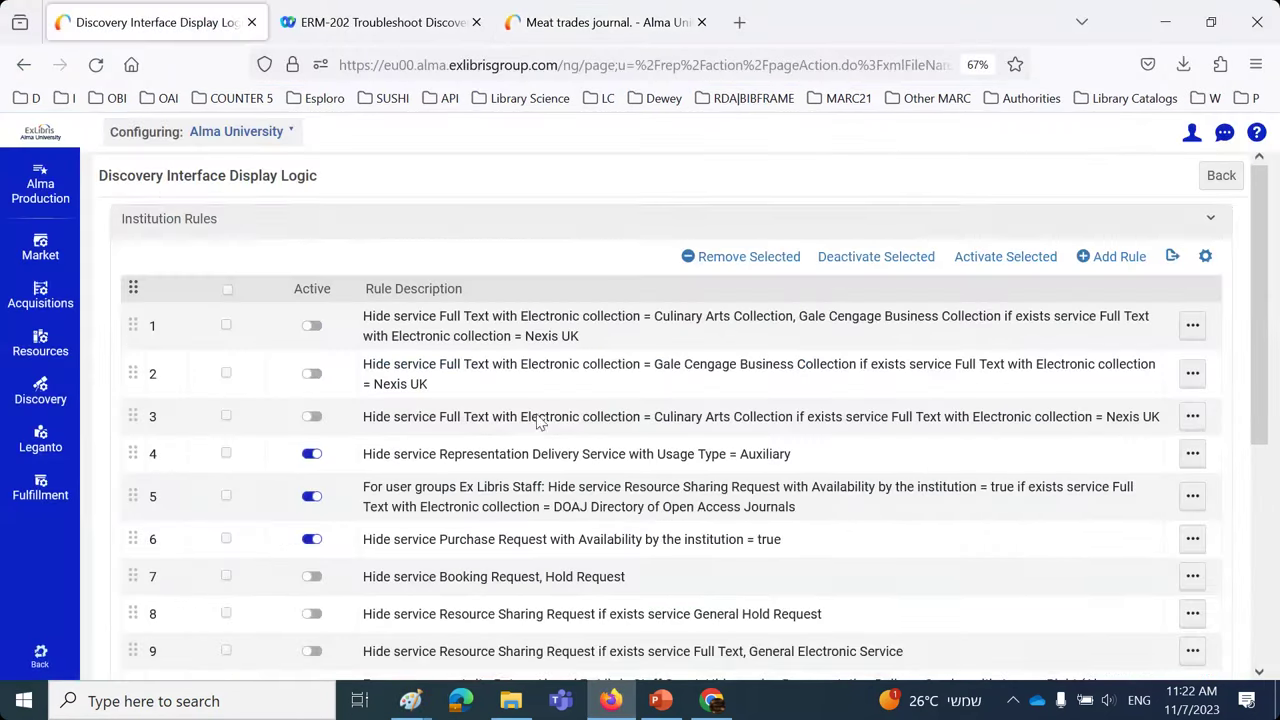
{"action": "left_click", "coordinate": [1110, 257]}
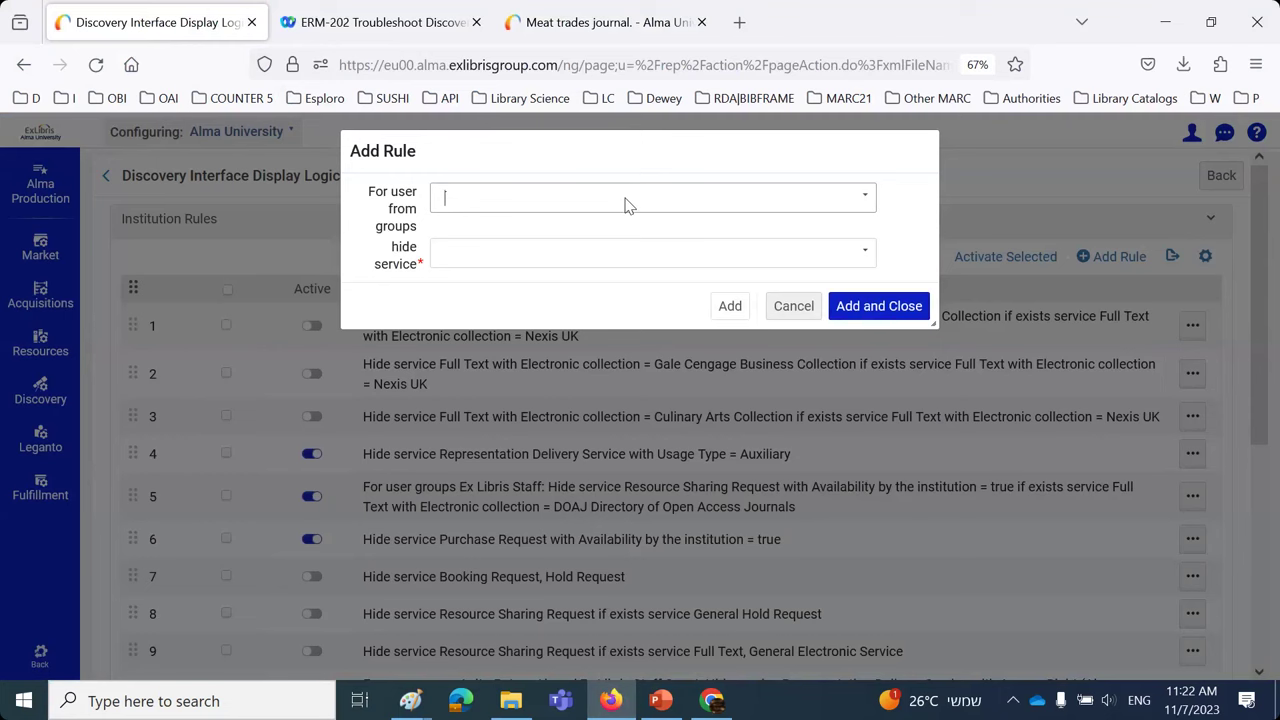
{"action": "left_click", "coordinate": [607, 257]}
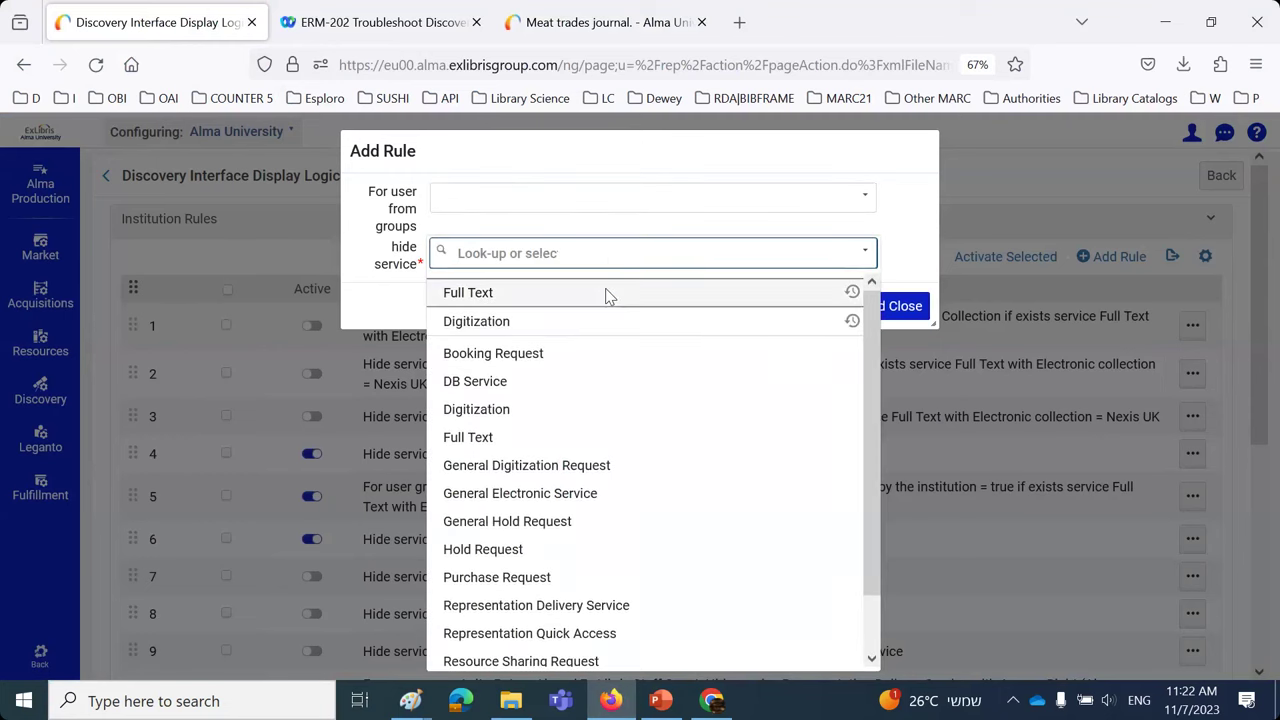
{"action": "left_click", "coordinate": [607, 293]}
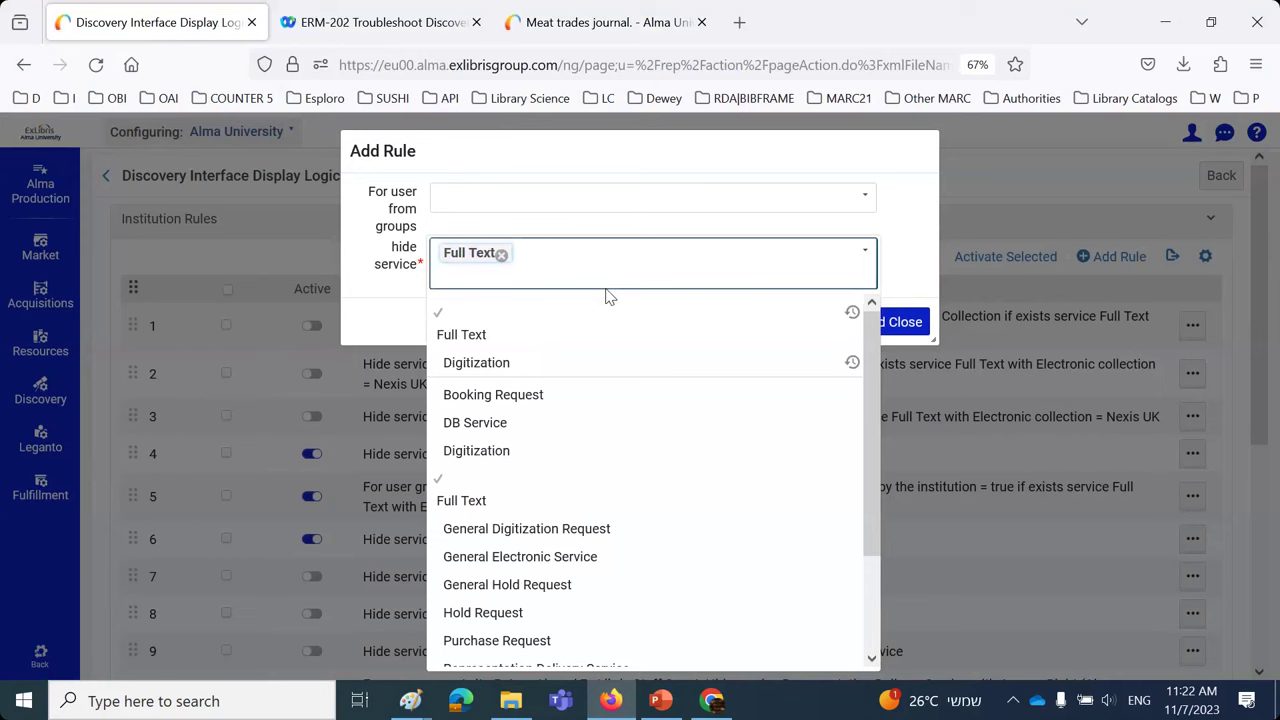
{"action": "left_click", "coordinate": [920, 287]}
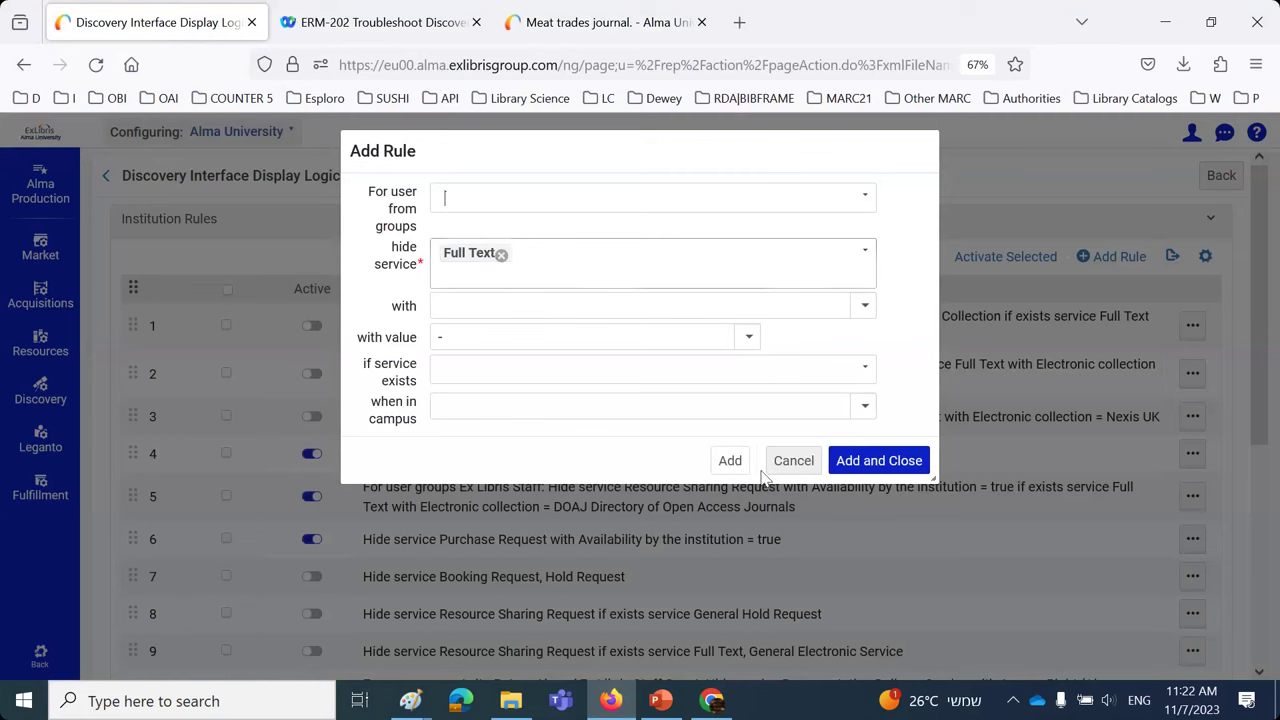
{"action": "left_click", "coordinate": [794, 461]}
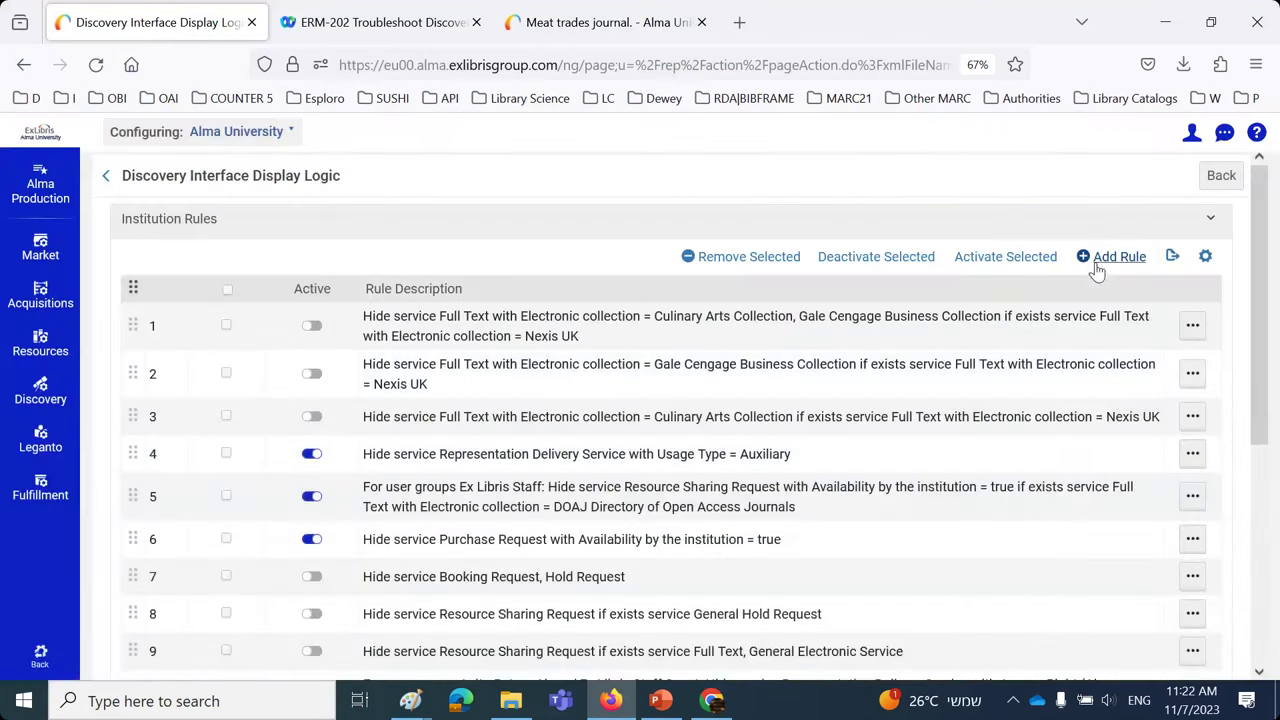
- Start a new institution display logic rule that hides the Full Text service
{"action": "left_click", "coordinate": [1096, 260]}
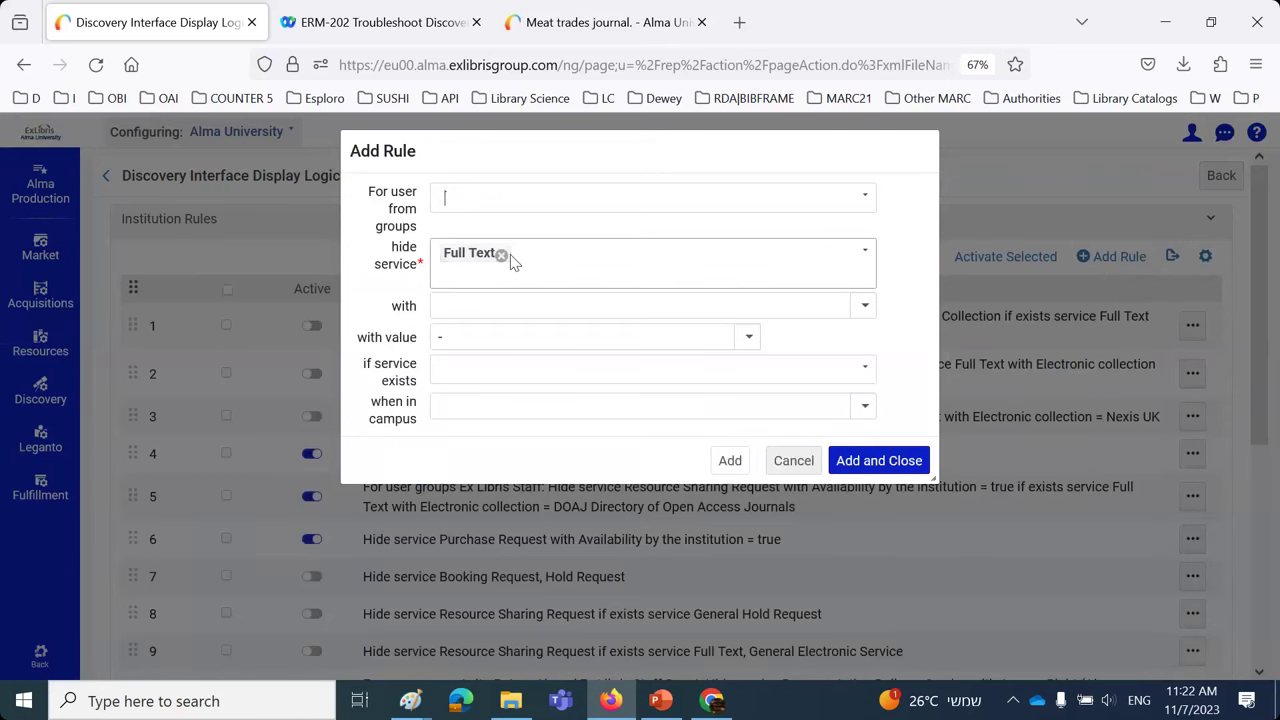
{"action": "left_click", "coordinate": [502, 255]}
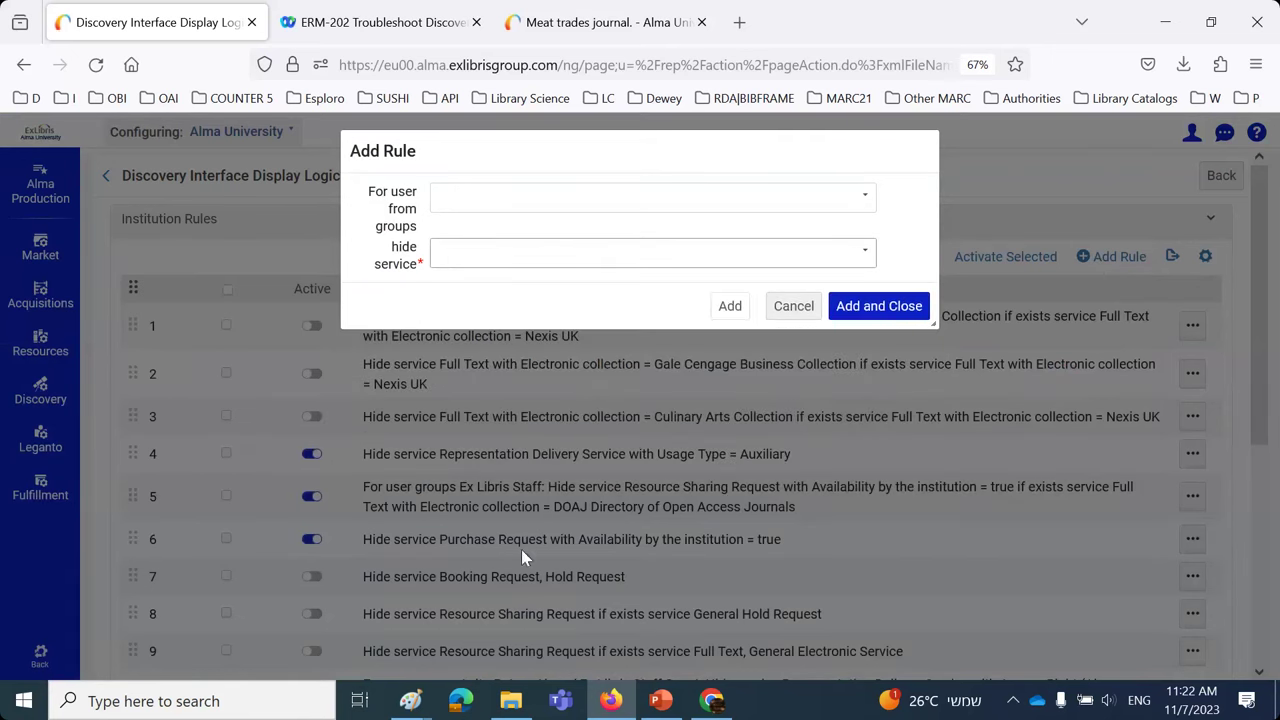
{"action": "left_click", "coordinate": [517, 257]}
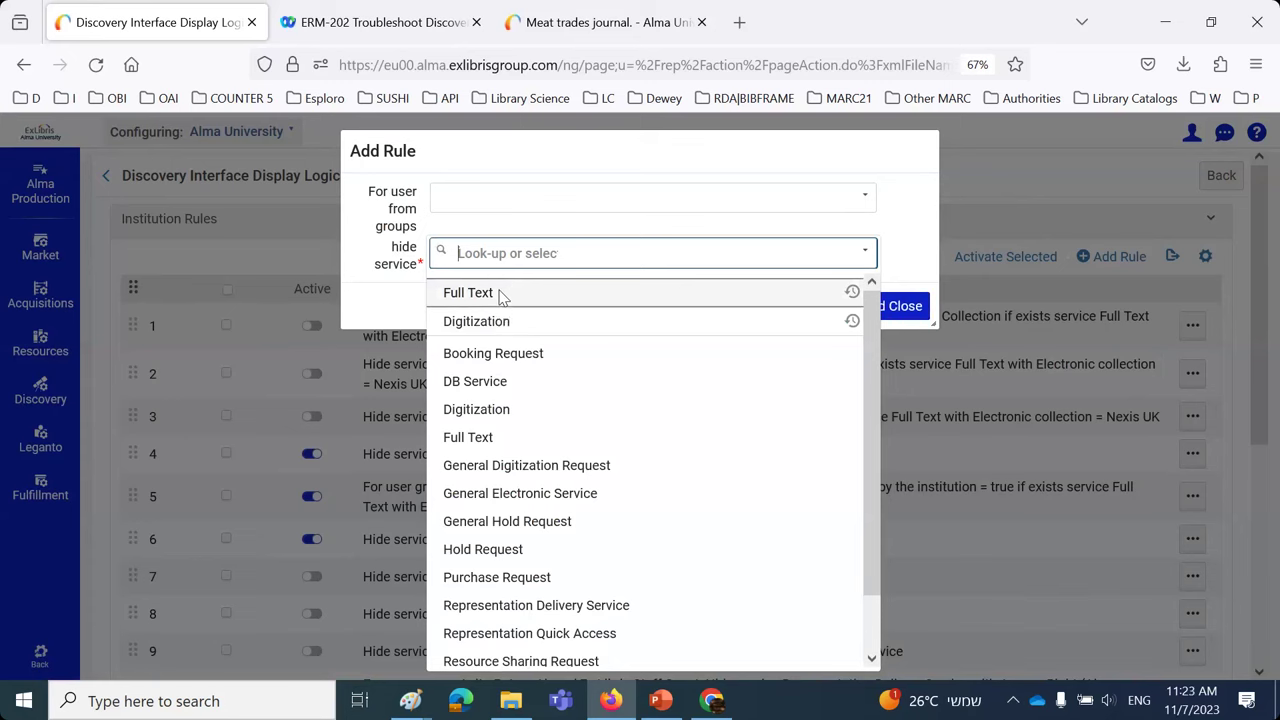
{"action": "left_click", "coordinate": [500, 294]}
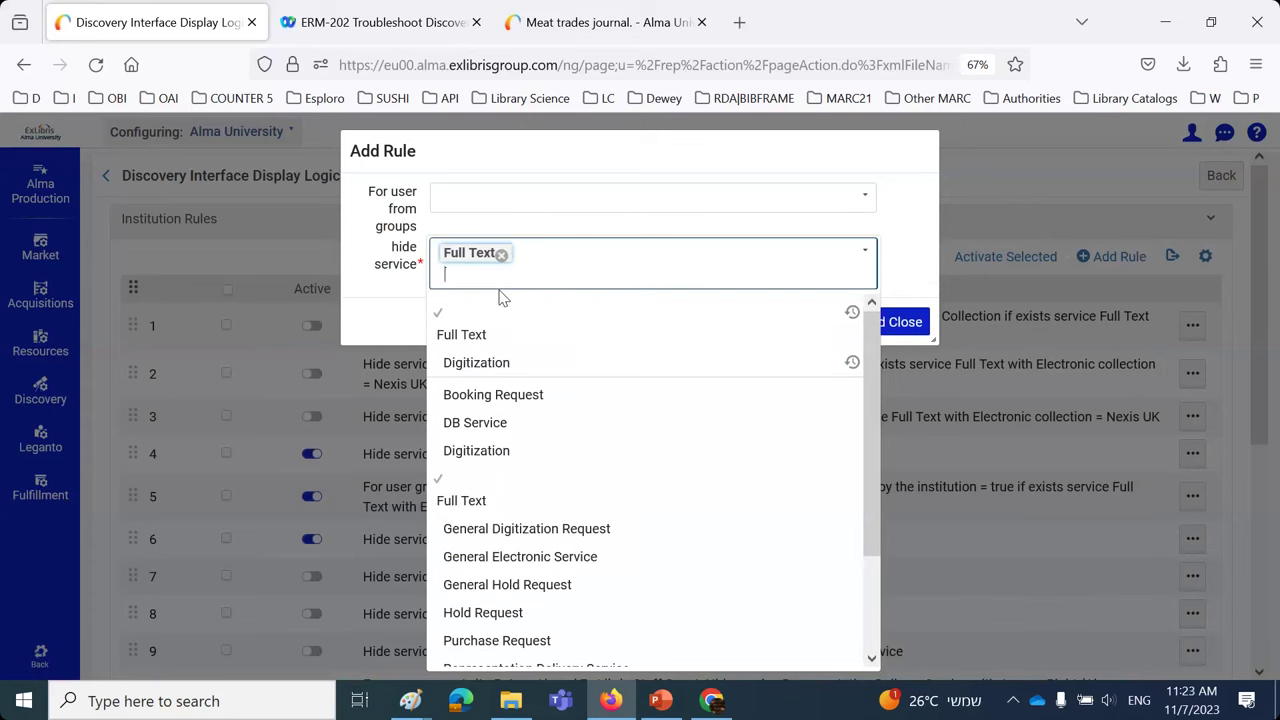
{"action": "left_click", "coordinate": [907, 332]}
- Limit the service hidden by the new rule to the electronic collection Nexis UK
{"action": "left_click", "coordinate": [862, 305]}
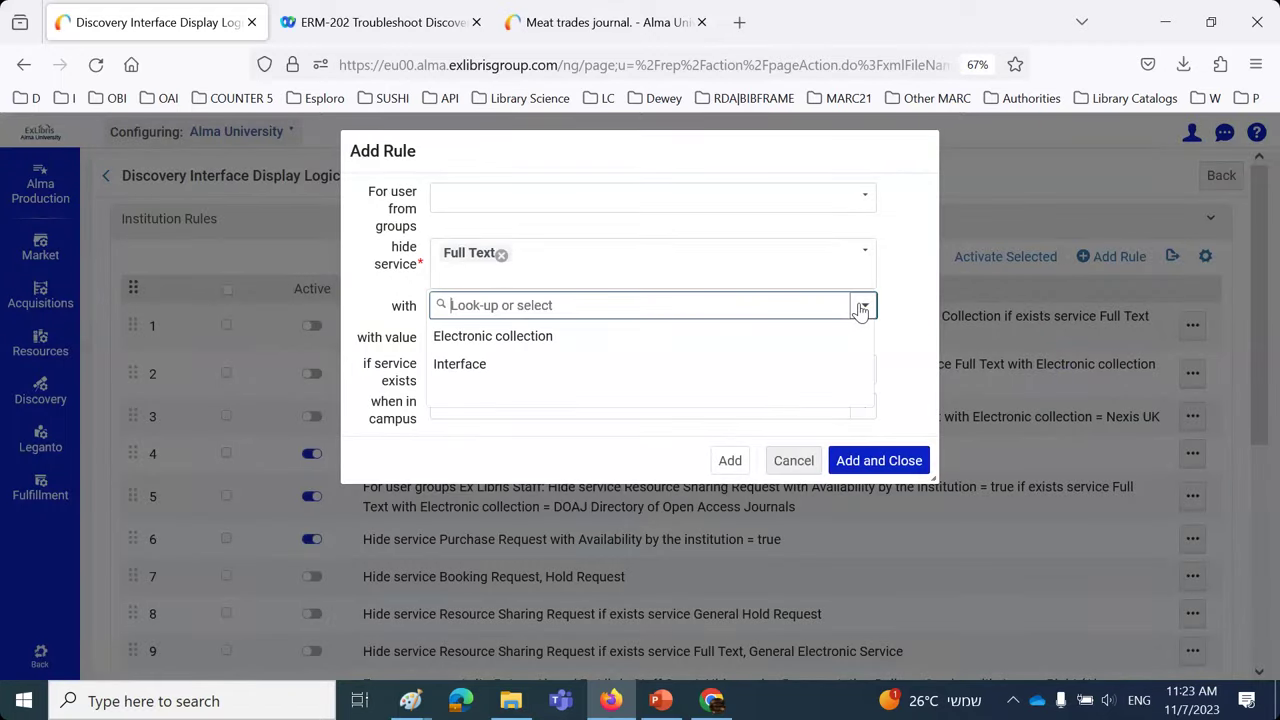
{"action": "left_click", "coordinate": [800, 347]}
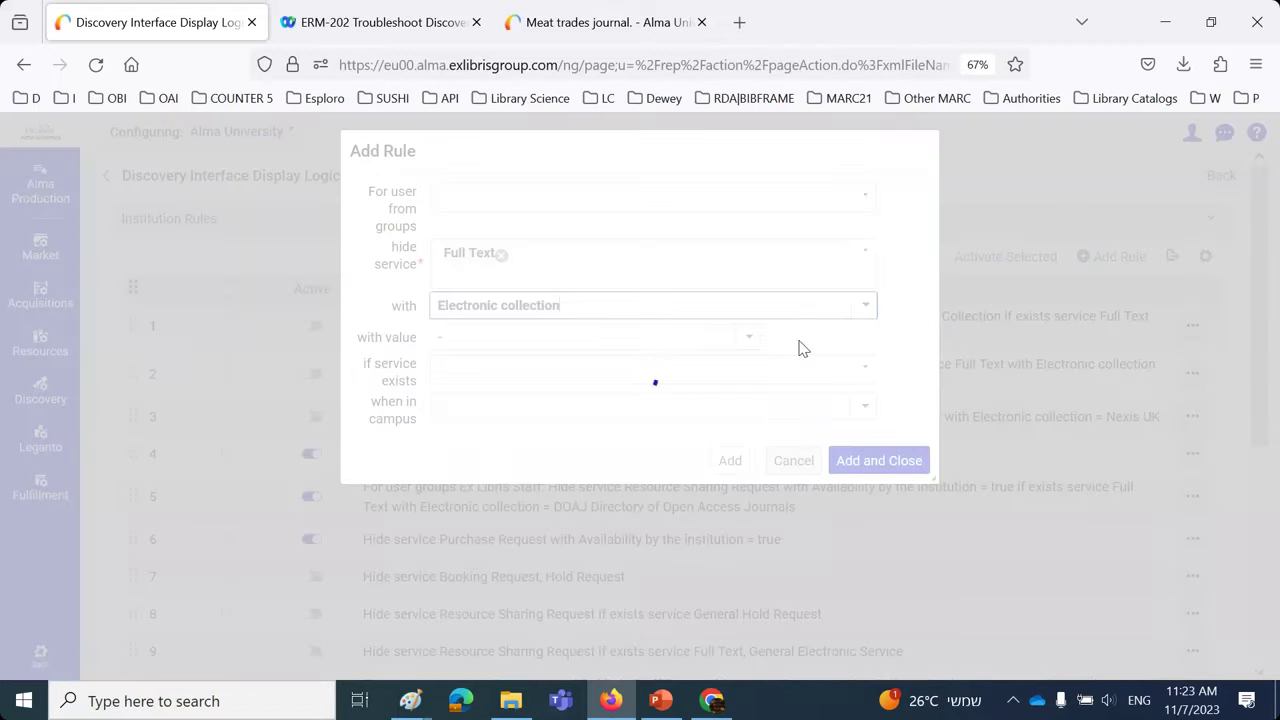
{"action": "left_click", "coordinate": [738, 340]}
{"action": "type", "text": "nex"}
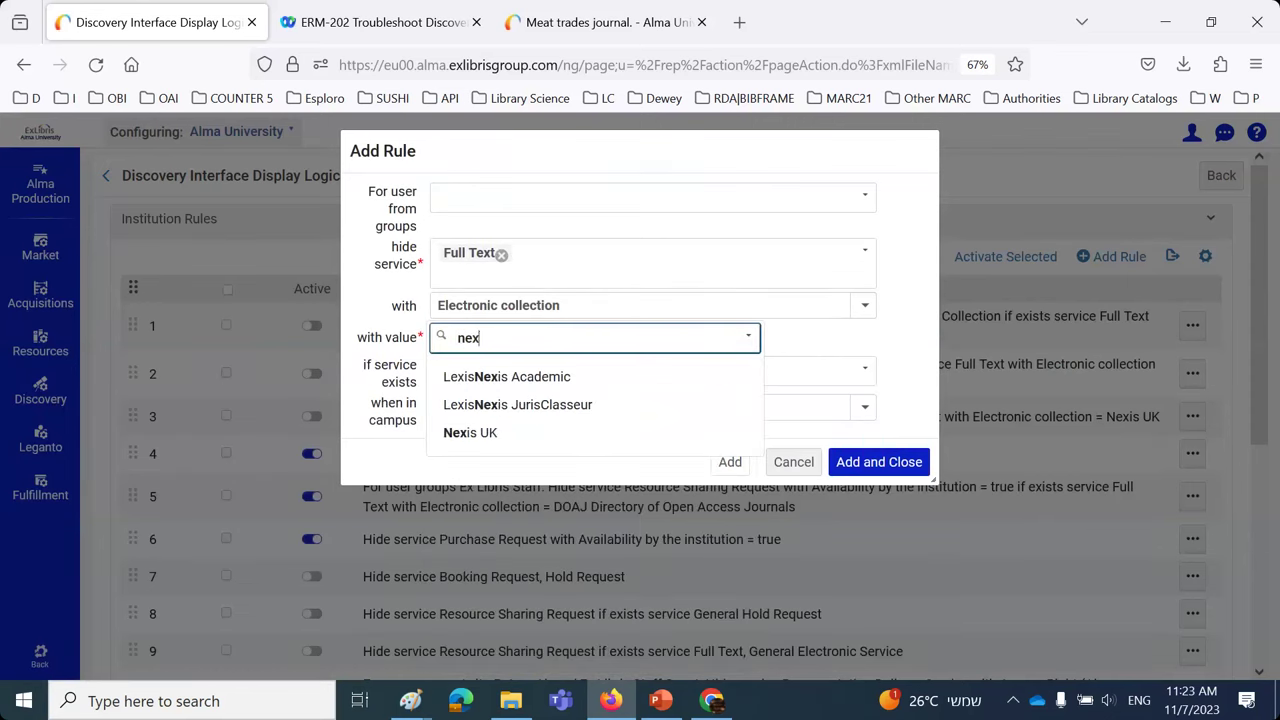
{"action": "left_click", "coordinate": [506, 434]}
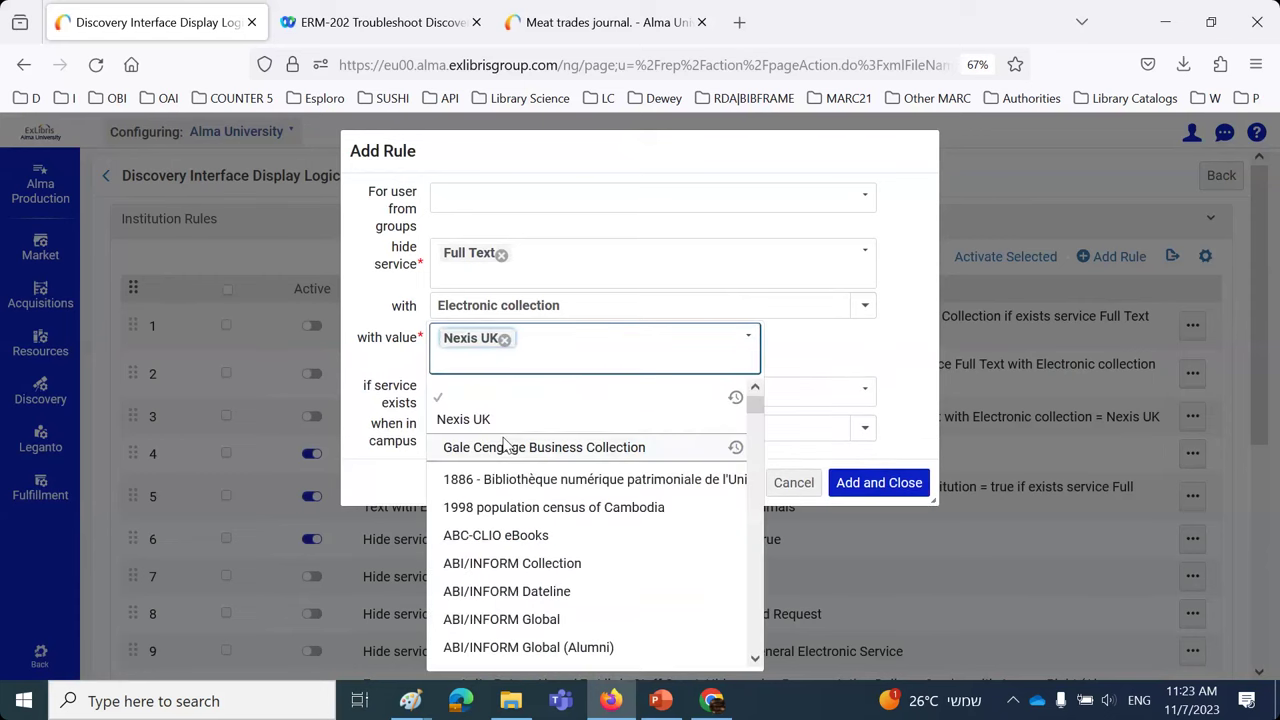
{"action": "left_click", "coordinate": [923, 410]}
- Make the rule conditional on an existing Full Text service qualified by Electronic collection
{"action": "left_click", "coordinate": [758, 396]}
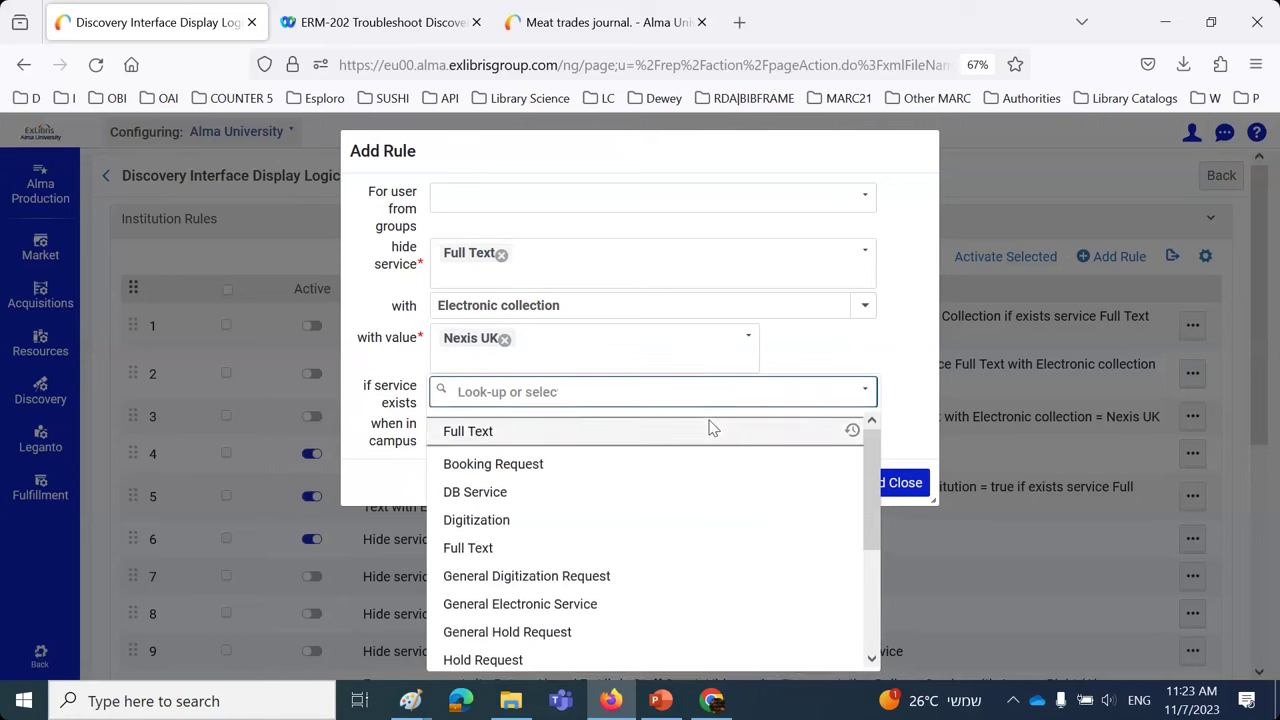
{"action": "left_click", "coordinate": [713, 428]}
{"action": "left_click", "coordinate": [923, 405]}
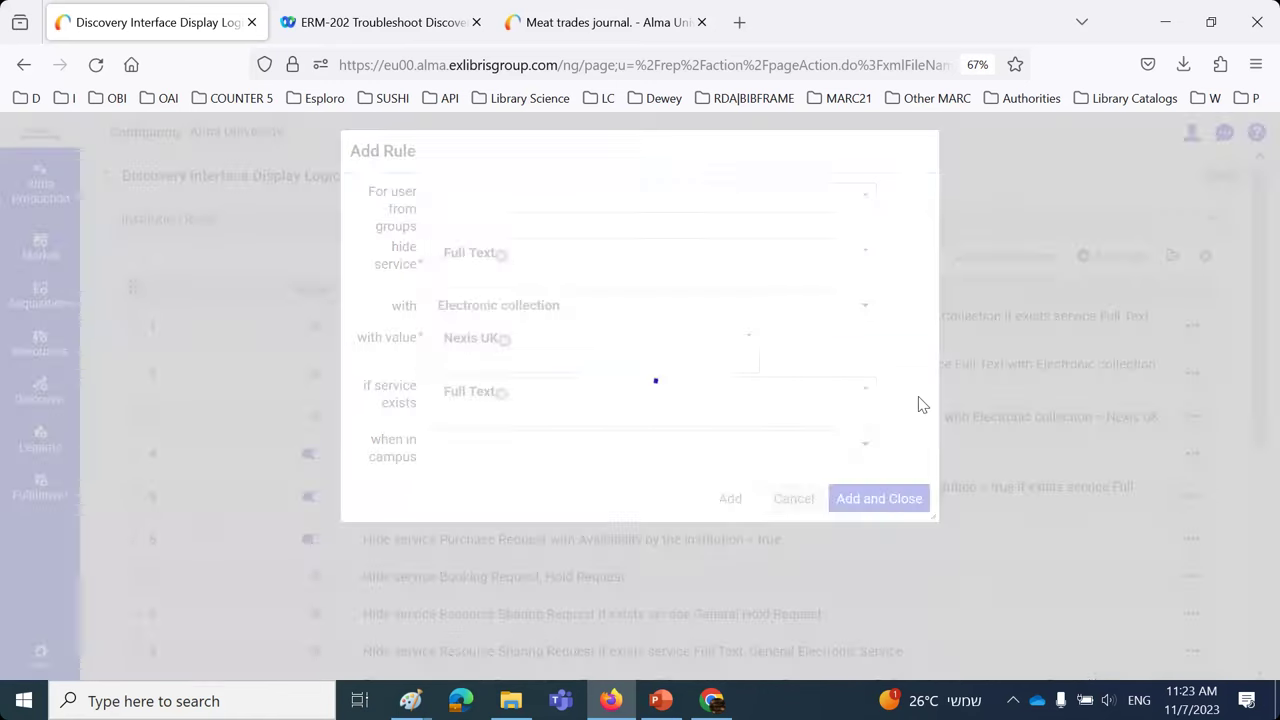
{"action": "left_click", "coordinate": [566, 443]}
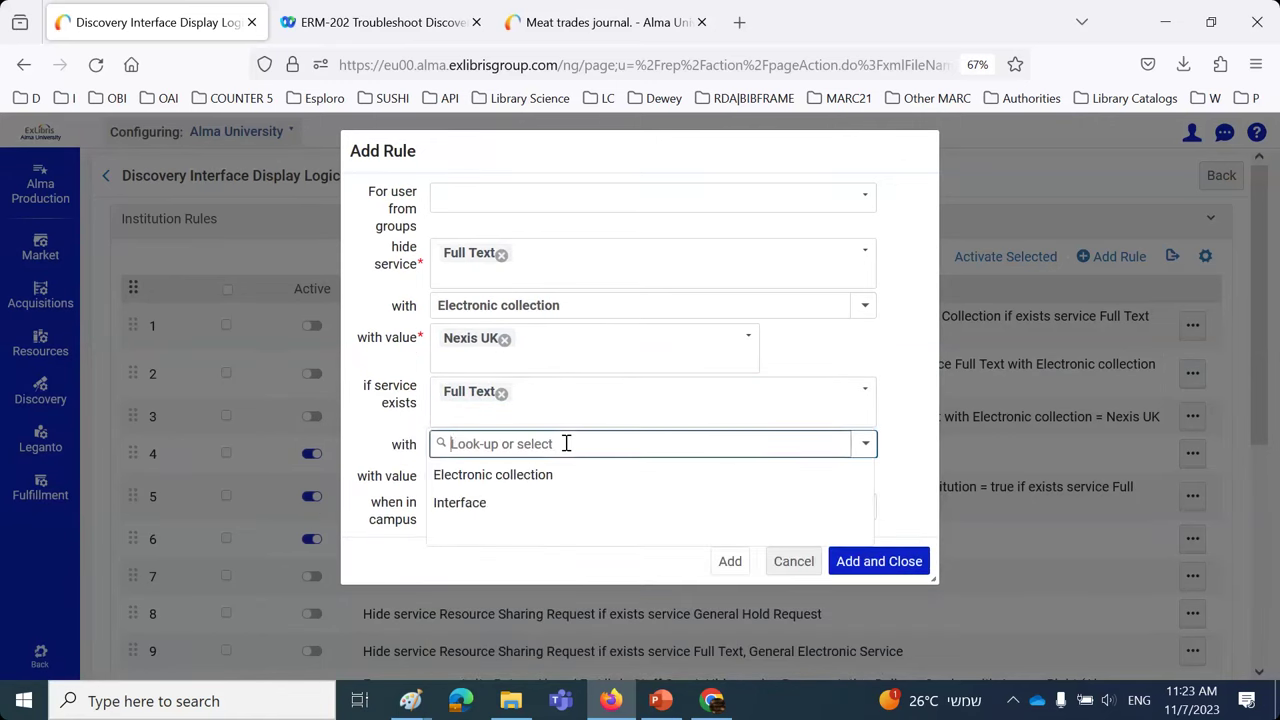
{"action": "left_click", "coordinate": [525, 474]}
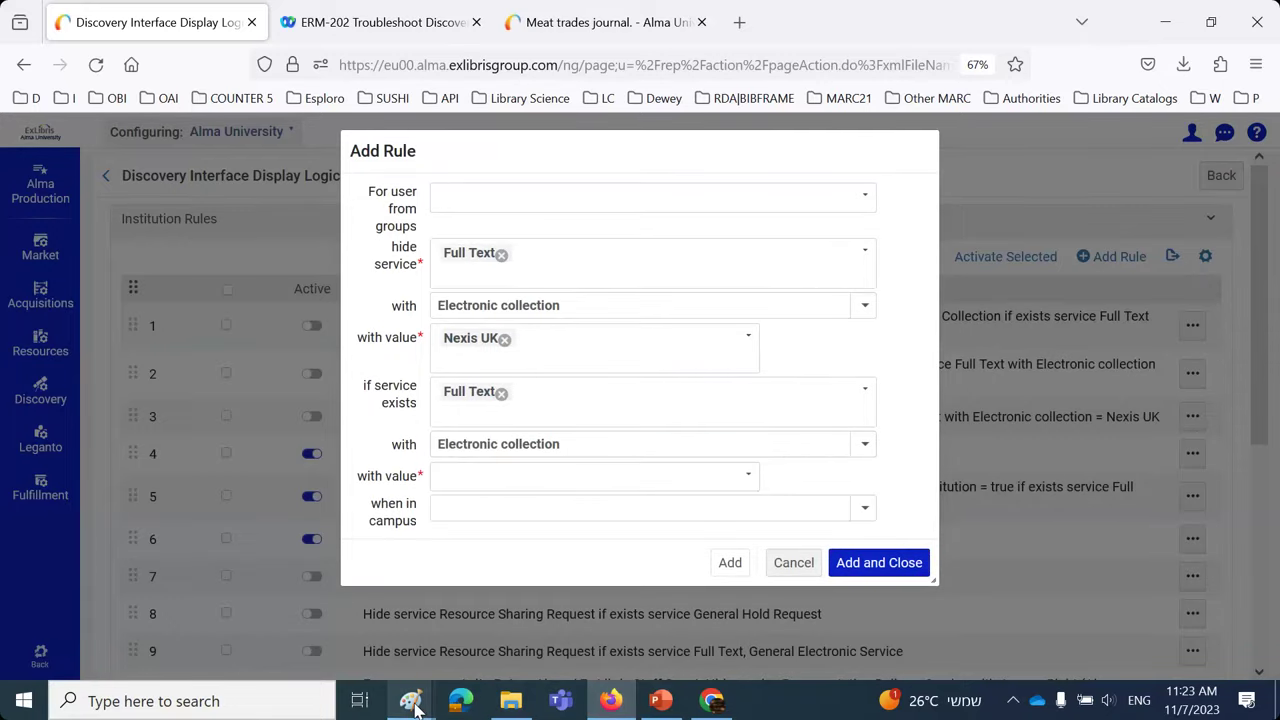
- Switch to Paint to check the outlined collection names and return to the new rule in Firefox
{"action": "mouse_move", "coordinate": [414, 706]}
{"action": "left_click", "coordinate": [491, 617]}
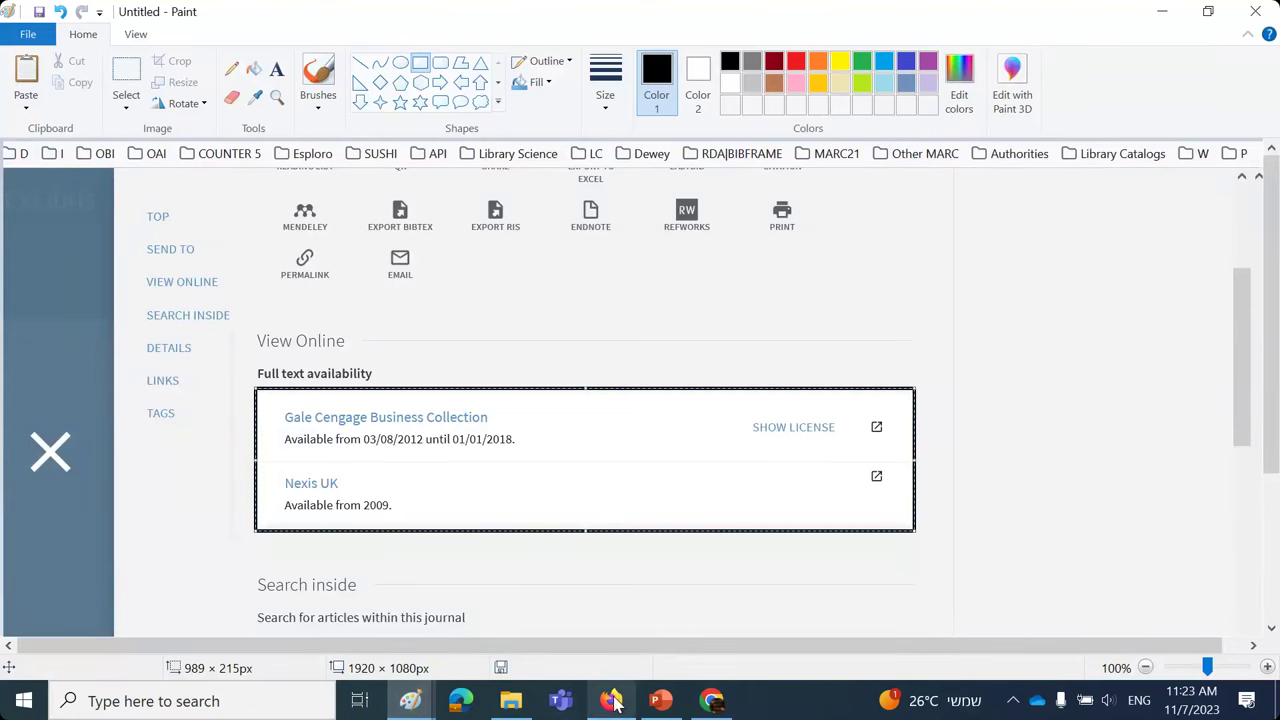
{"action": "mouse_move", "coordinate": [612, 703]}
{"action": "left_click", "coordinate": [662, 550]}
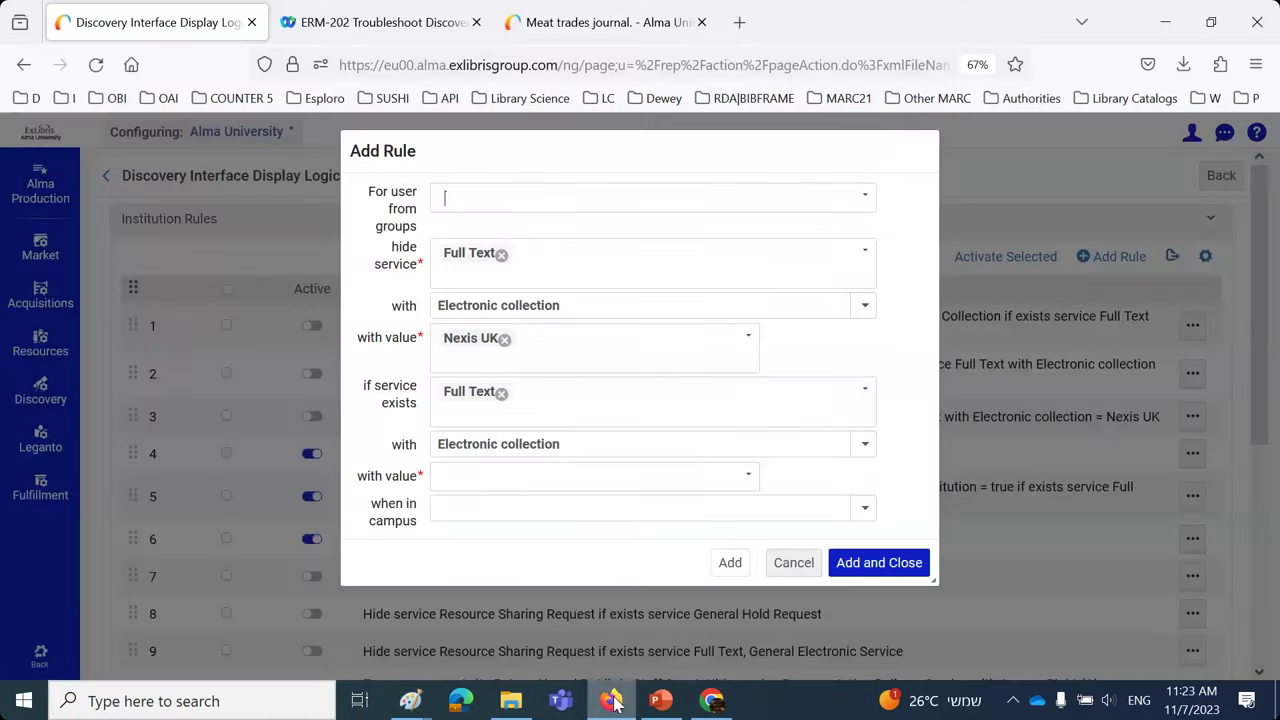
- Set the condition's collection value to Gale Cengage Business Collection, add the rule, and review it in the institution rules list
{"action": "left_click", "coordinate": [750, 480]}
{"action": "type", "text": "gale c"}
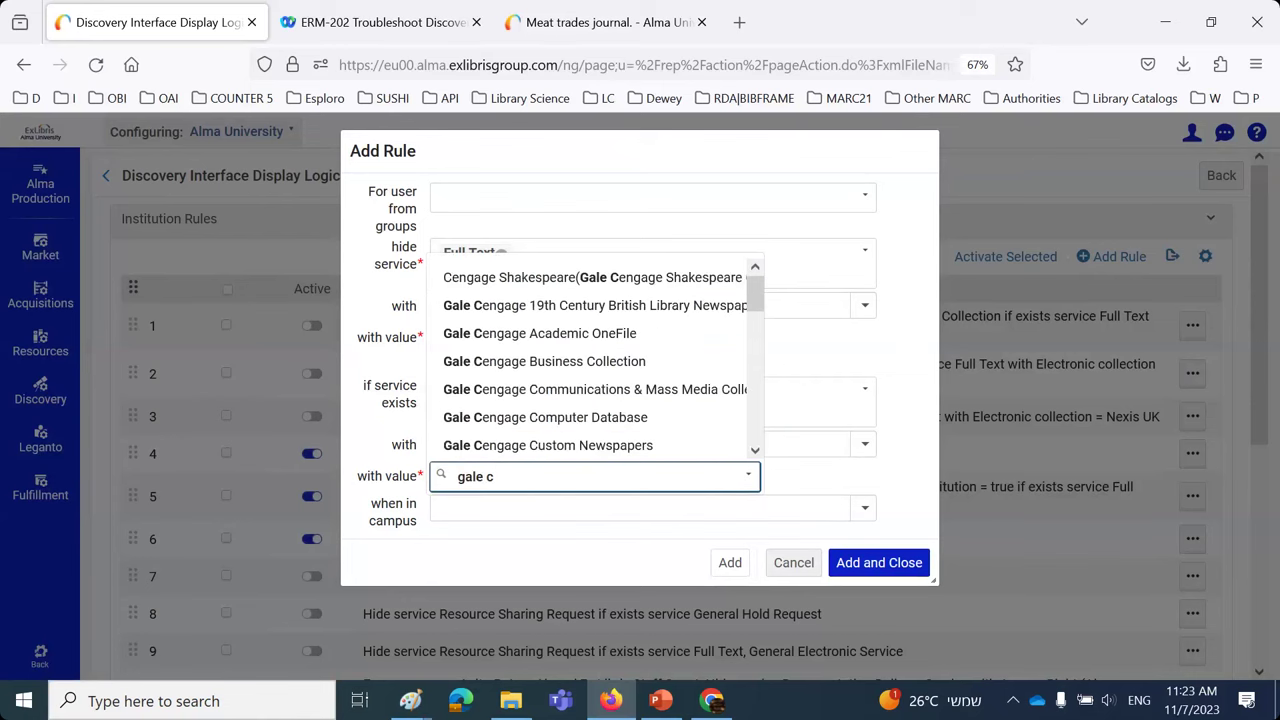
{"action": "left_click", "coordinate": [645, 361]}
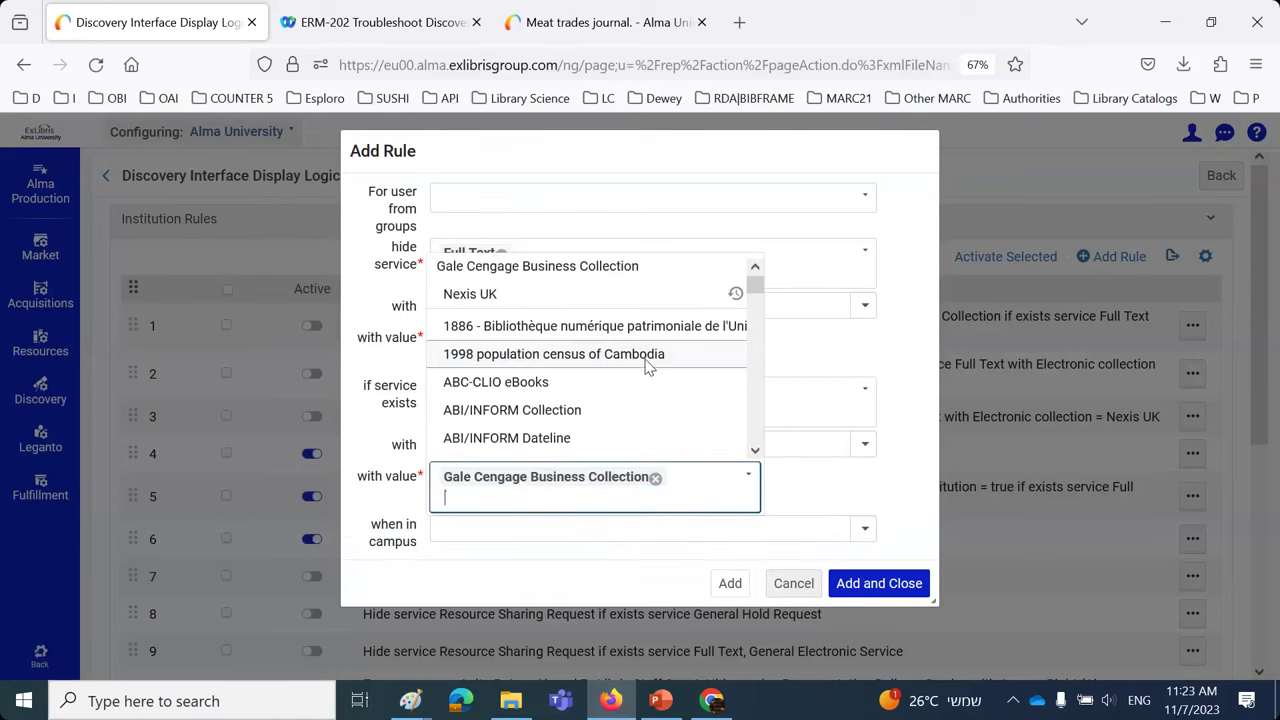
{"action": "left_click", "coordinate": [370, 507]}
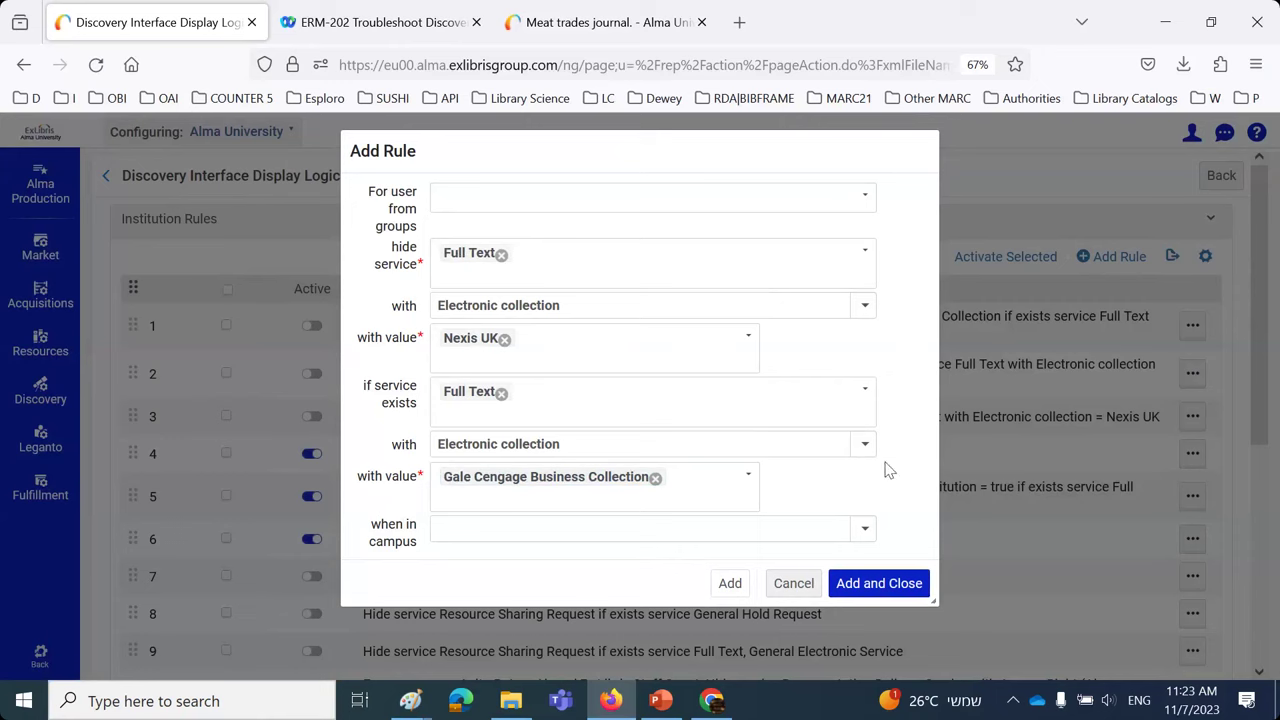
{"action": "left_click", "coordinate": [870, 586]}
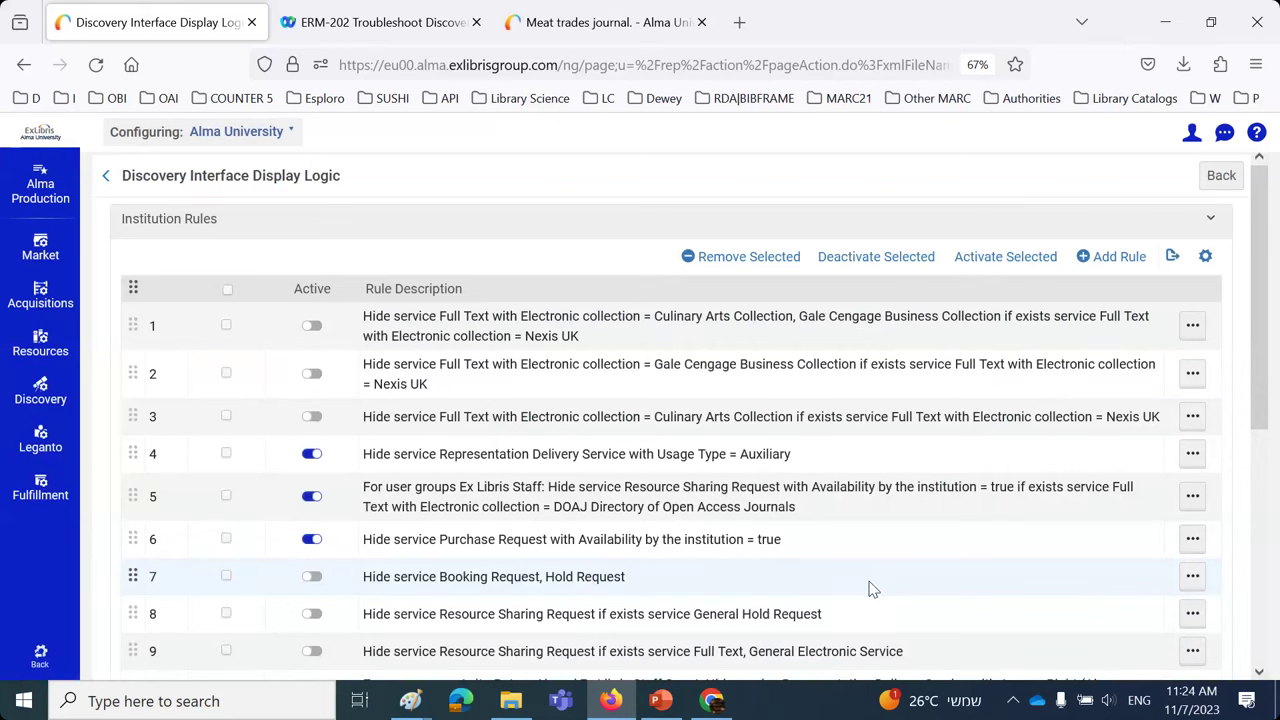
{"action": "scroll", "coordinate": [869, 589], "scroll_direction": "down", "scroll_amount": 5}
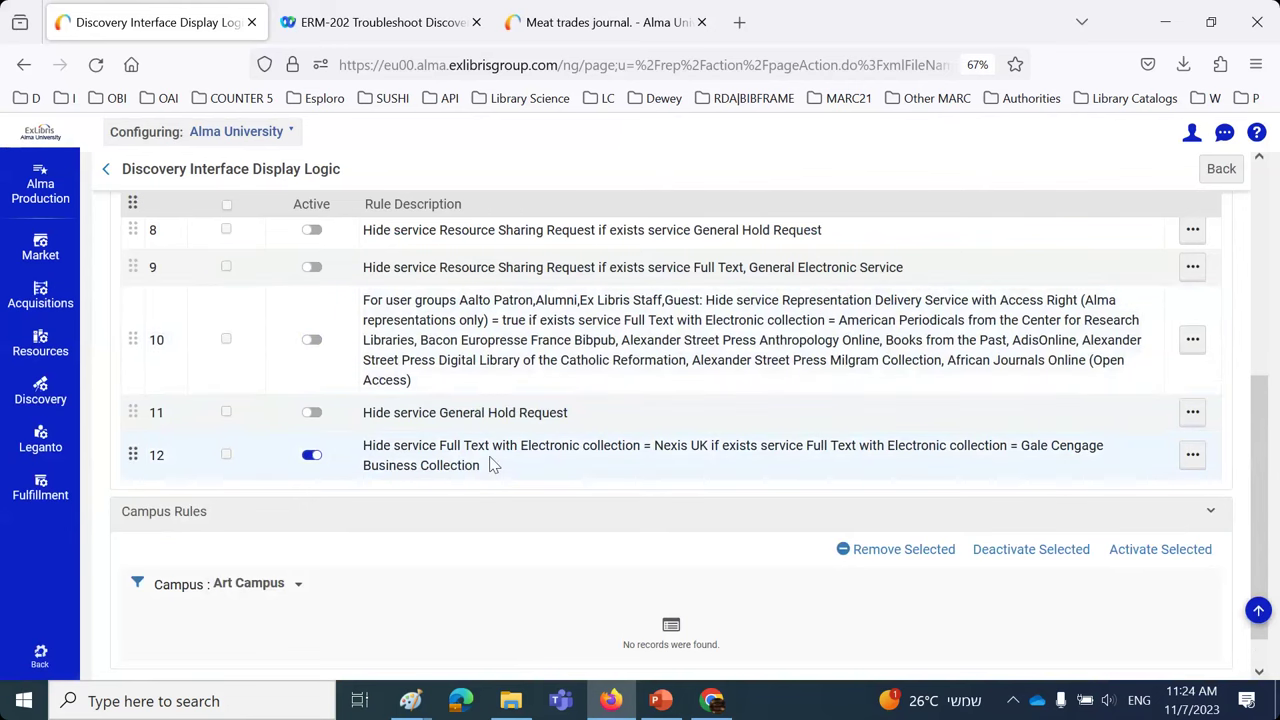
{"action": "scroll", "coordinate": [490, 460], "scroll_direction": "up", "scroll_amount": 5}
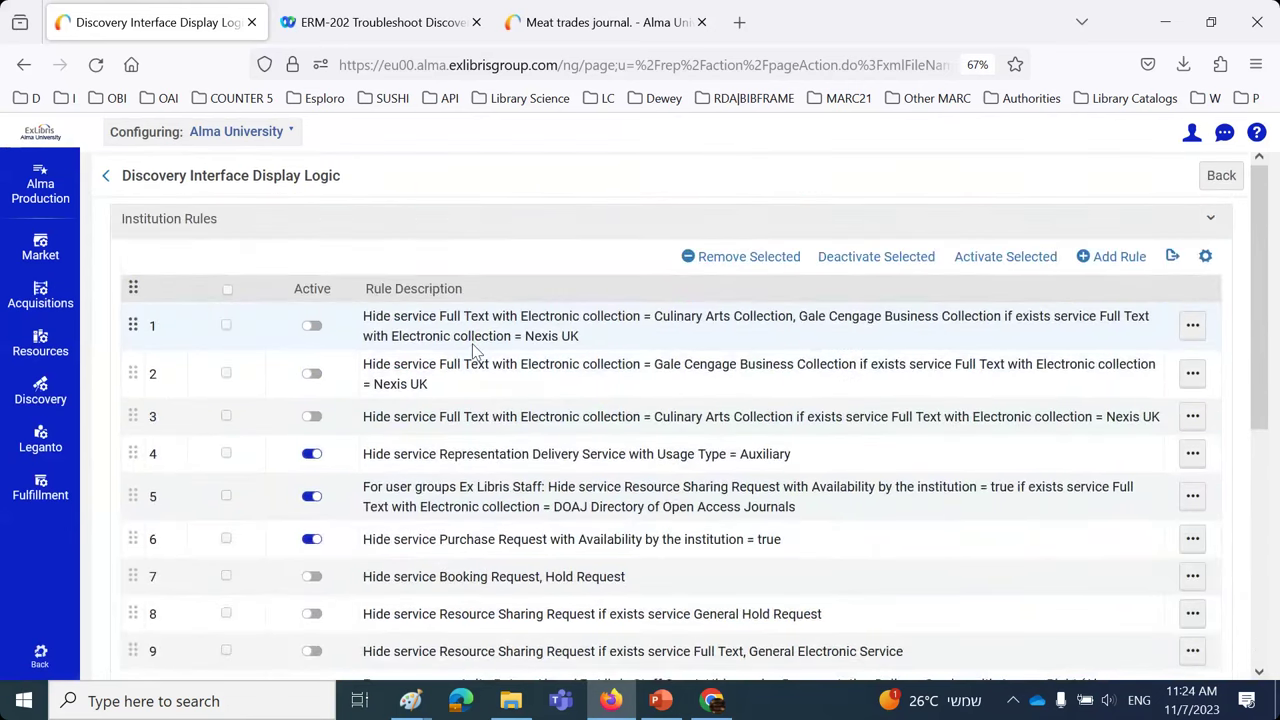
- Move the new rule hiding Nexis UK when Gale Cengage Business Collection exists to the first position in the institution rules
{"action": "scroll", "coordinate": [475, 352], "scroll_direction": "down", "scroll_amount": 3}
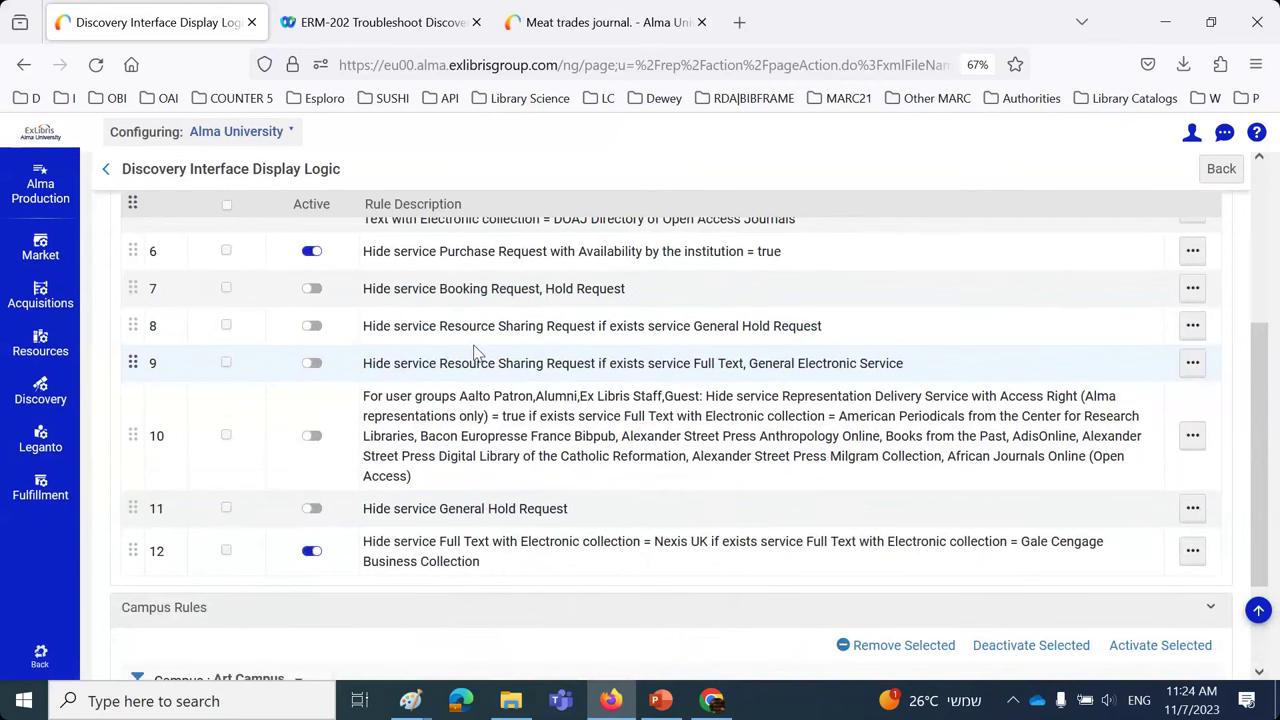
{"action": "scroll", "coordinate": [475, 355], "scroll_direction": "up", "scroll_amount": 2}
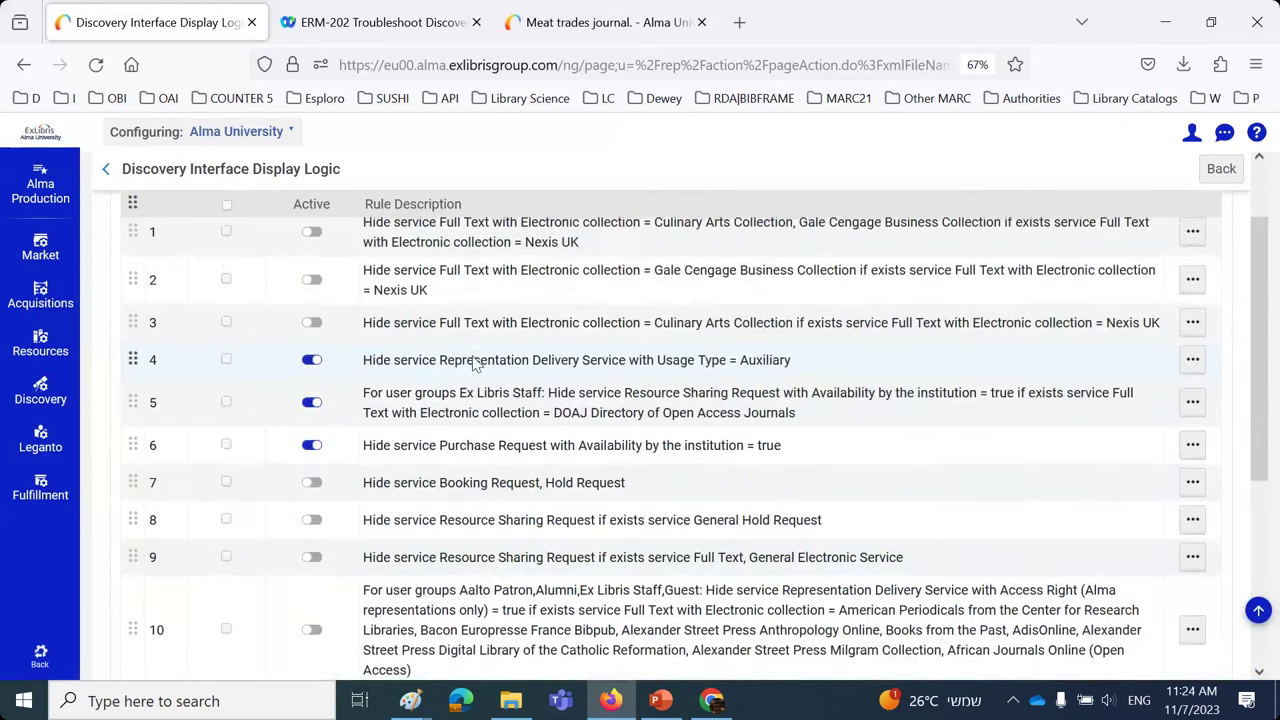
{"action": "scroll", "coordinate": [474, 357], "scroll_direction": "up", "scroll_amount": 1}
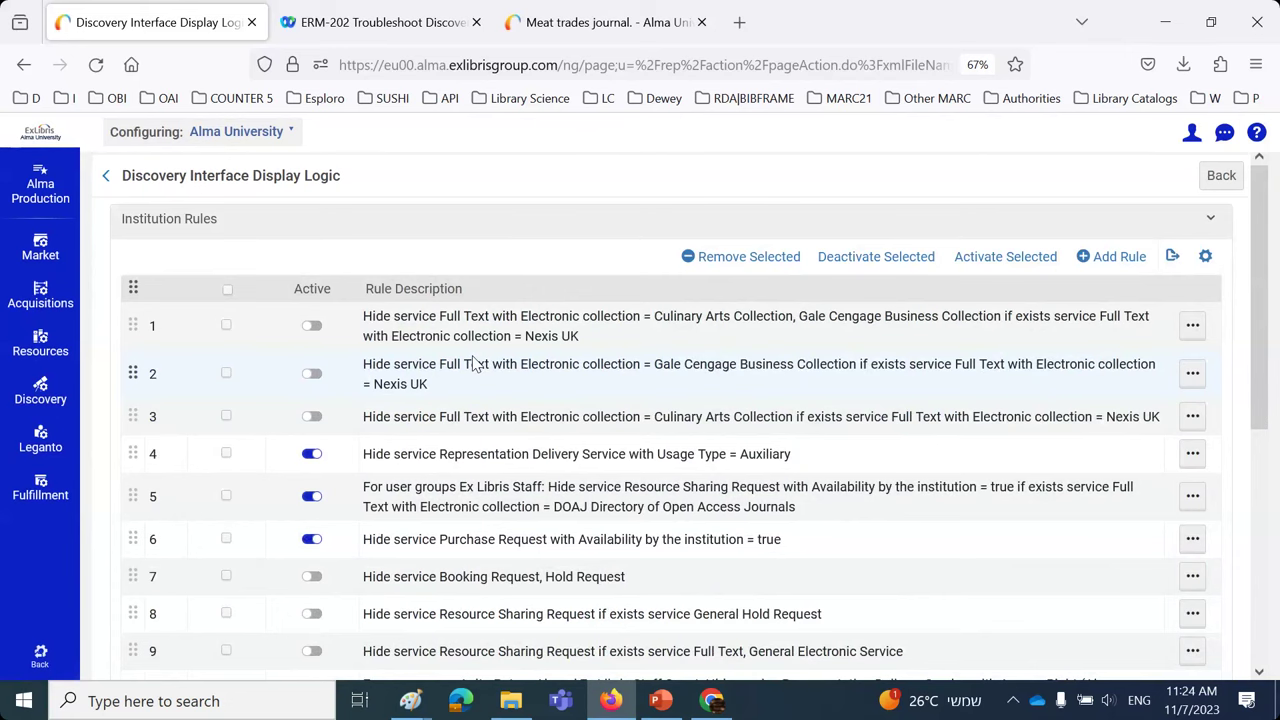
{"action": "scroll", "coordinate": [330, 280], "scroll_direction": "down", "scroll_amount": 5}
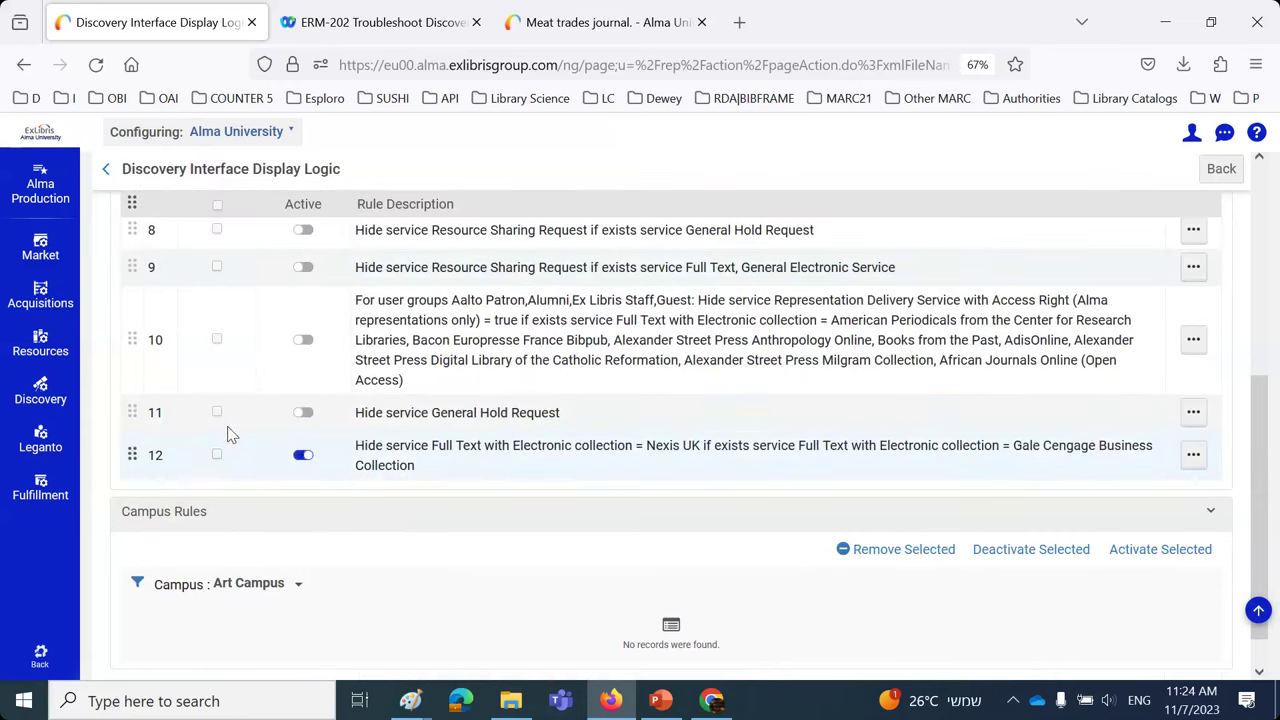
{"action": "scroll", "coordinate": [229, 434], "scroll_direction": "down", "scroll_amount": 1}
{"action": "scroll", "coordinate": [229, 434], "scroll_direction": "up", "scroll_amount": 3}
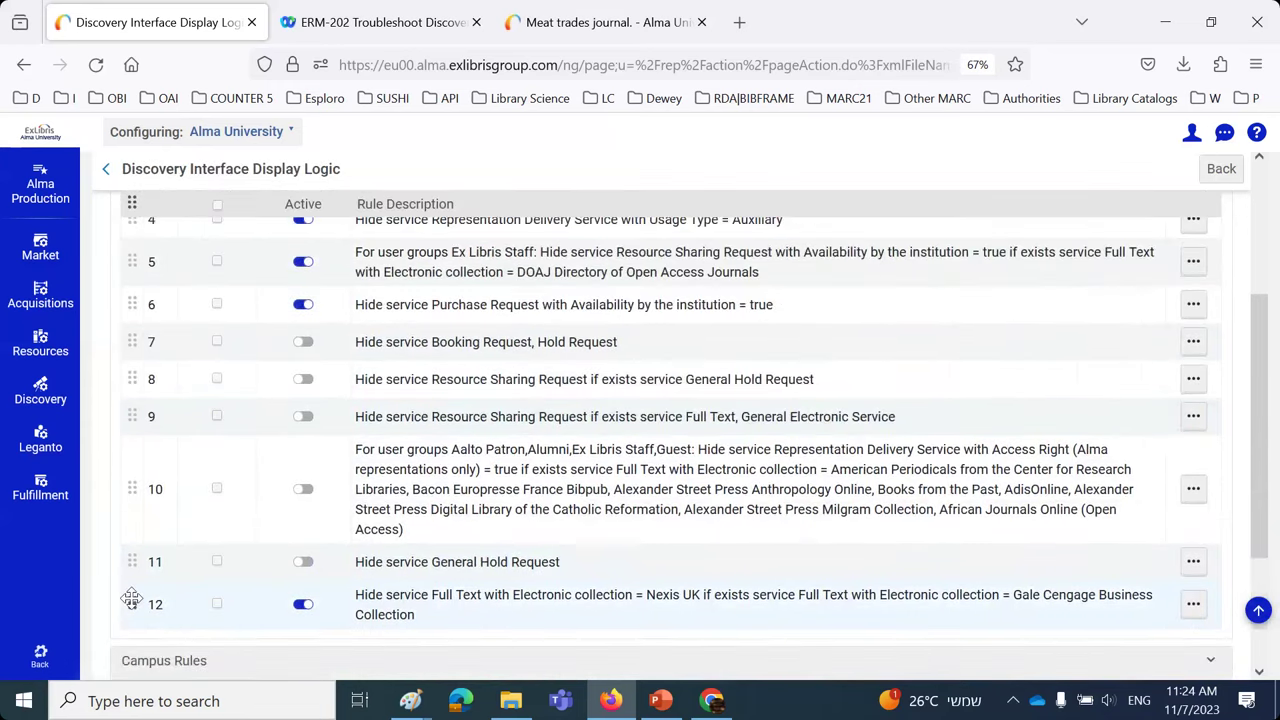
{"action": "left_click_drag", "start_coordinate": [131, 599], "coordinate": [131, 240]}
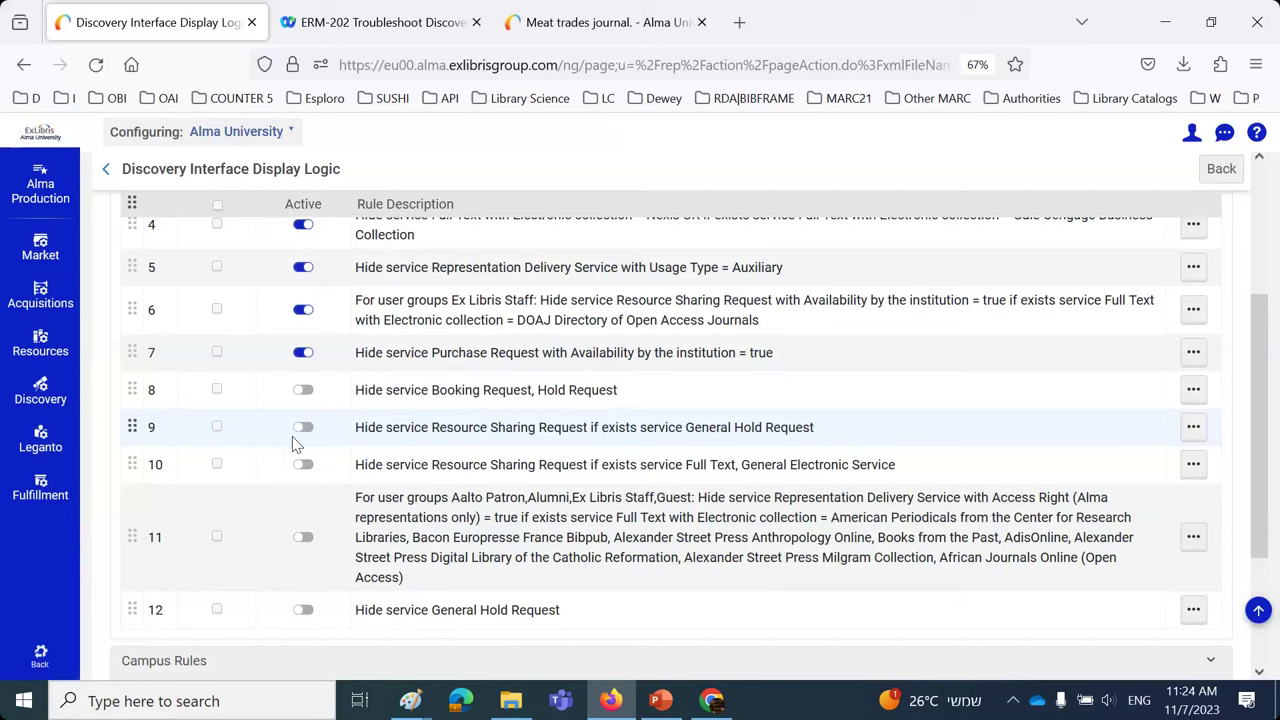
{"action": "scroll", "coordinate": [291, 440], "scroll_direction": "up", "scroll_amount": 4}
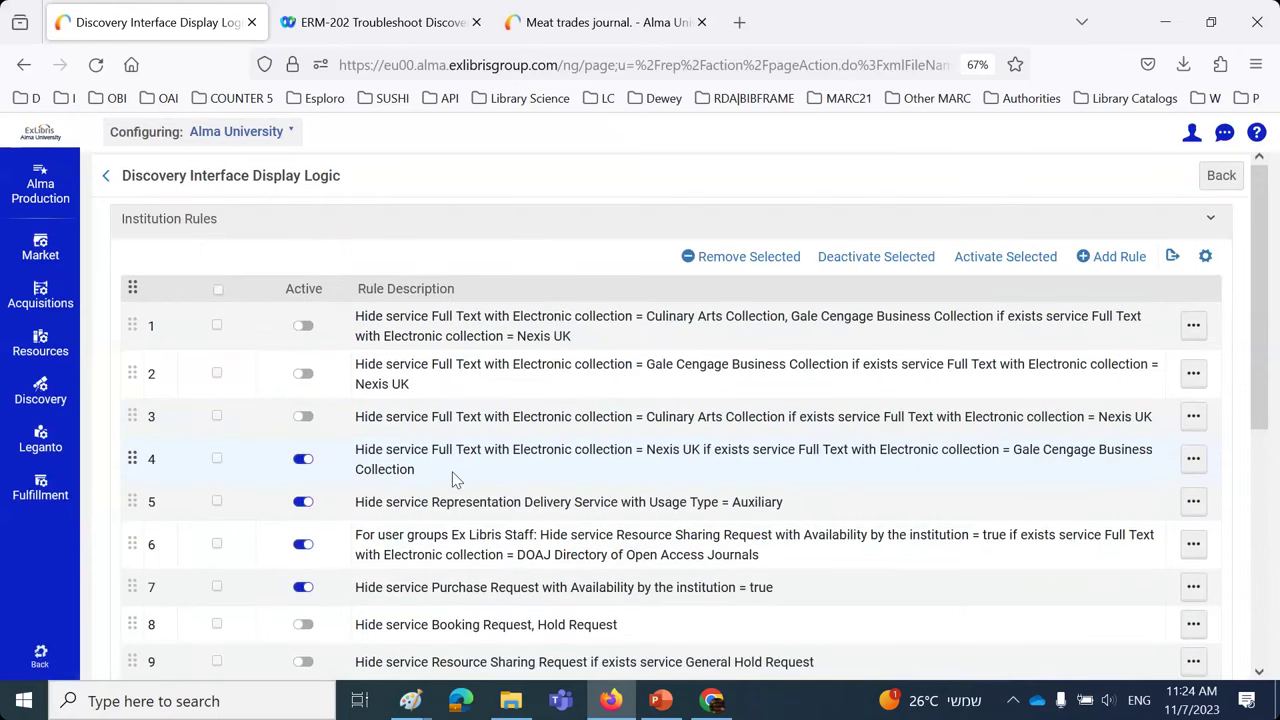
{"action": "left_click_drag", "start_coordinate": [134, 456], "coordinate": [127, 305]}
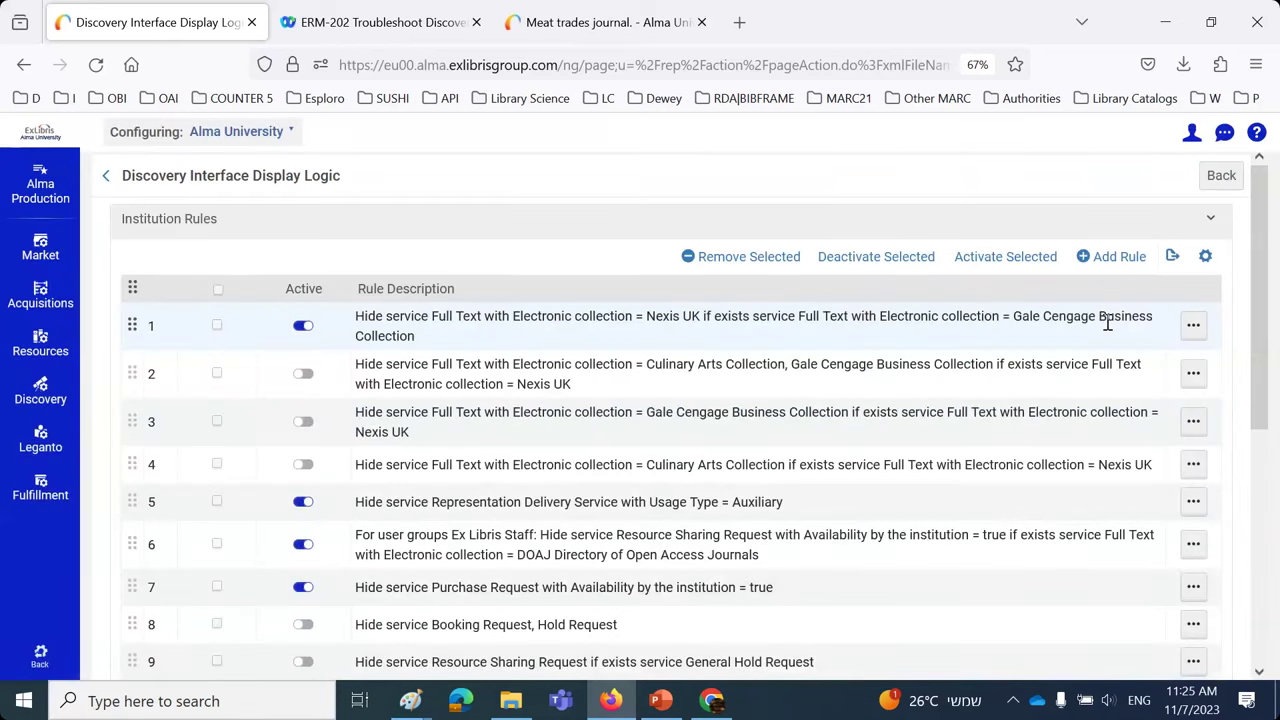
- Rerun the Primo search for "meat trades journal 0025-6412" and view the journal's full text availability with the rule active
{"action": "left_click", "coordinate": [632, 26]}
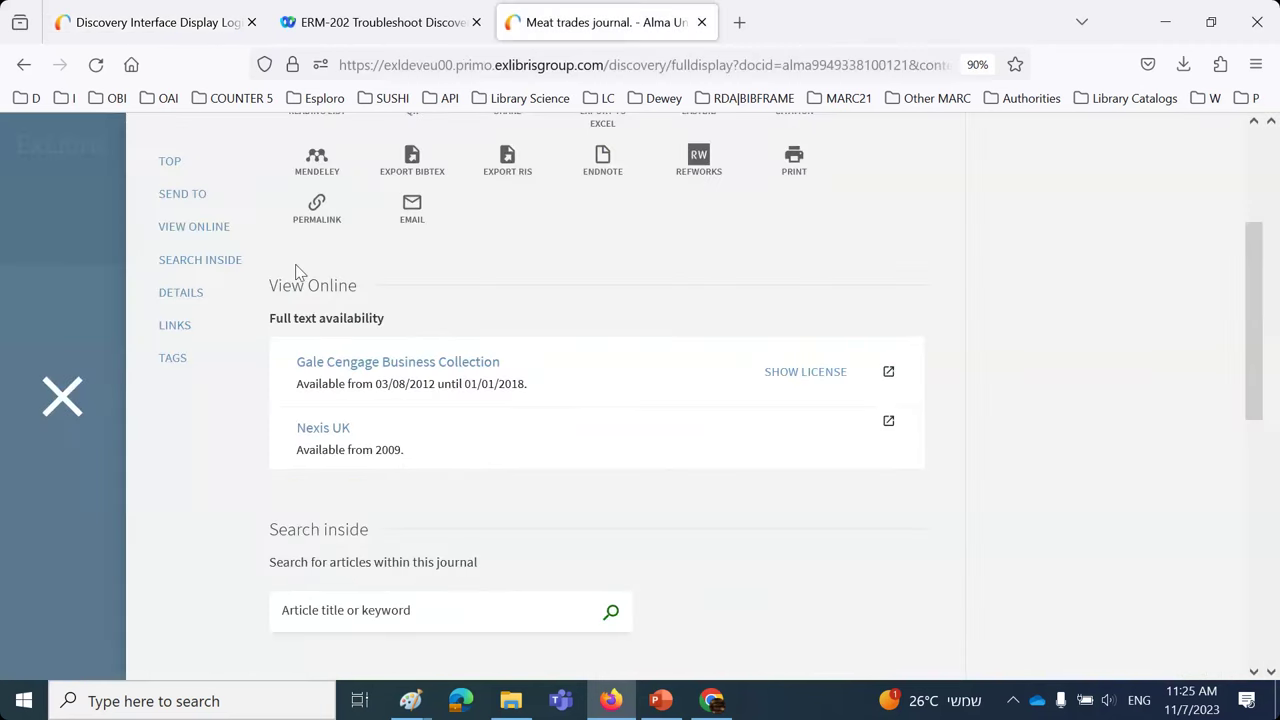
{"action": "left_click", "coordinate": [64, 399]}
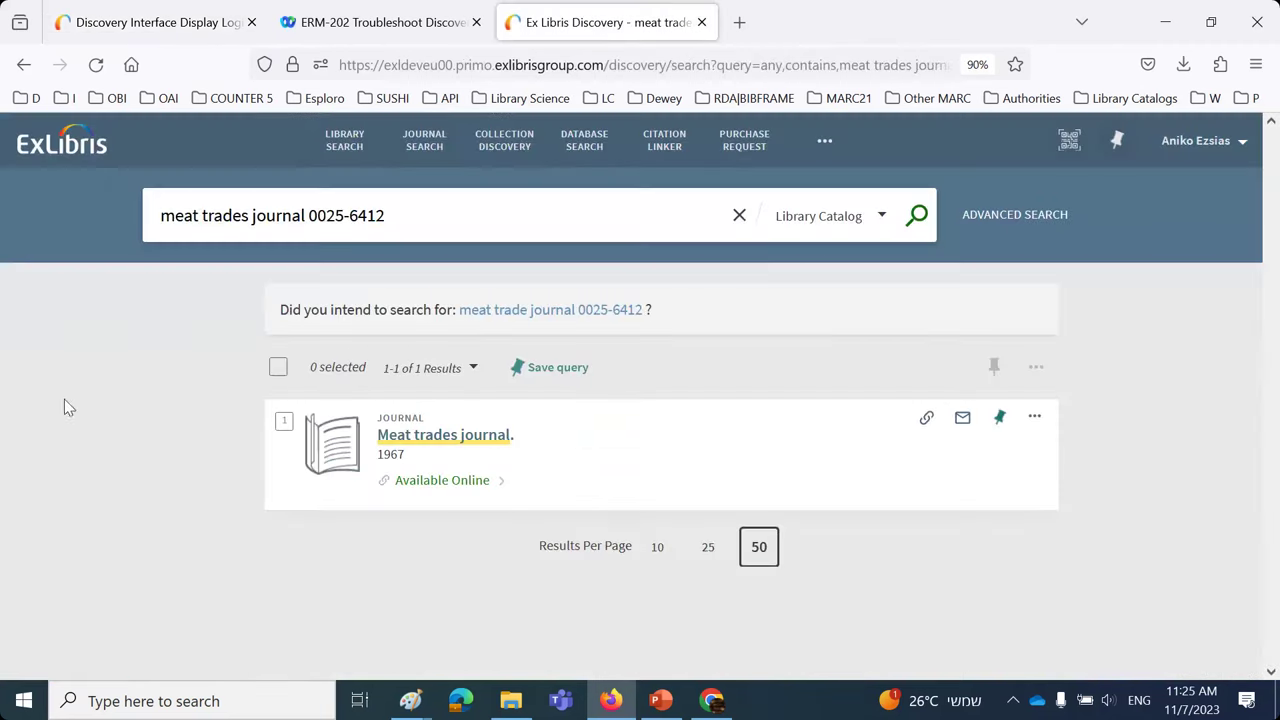
{"action": "left_click", "coordinate": [918, 220]}
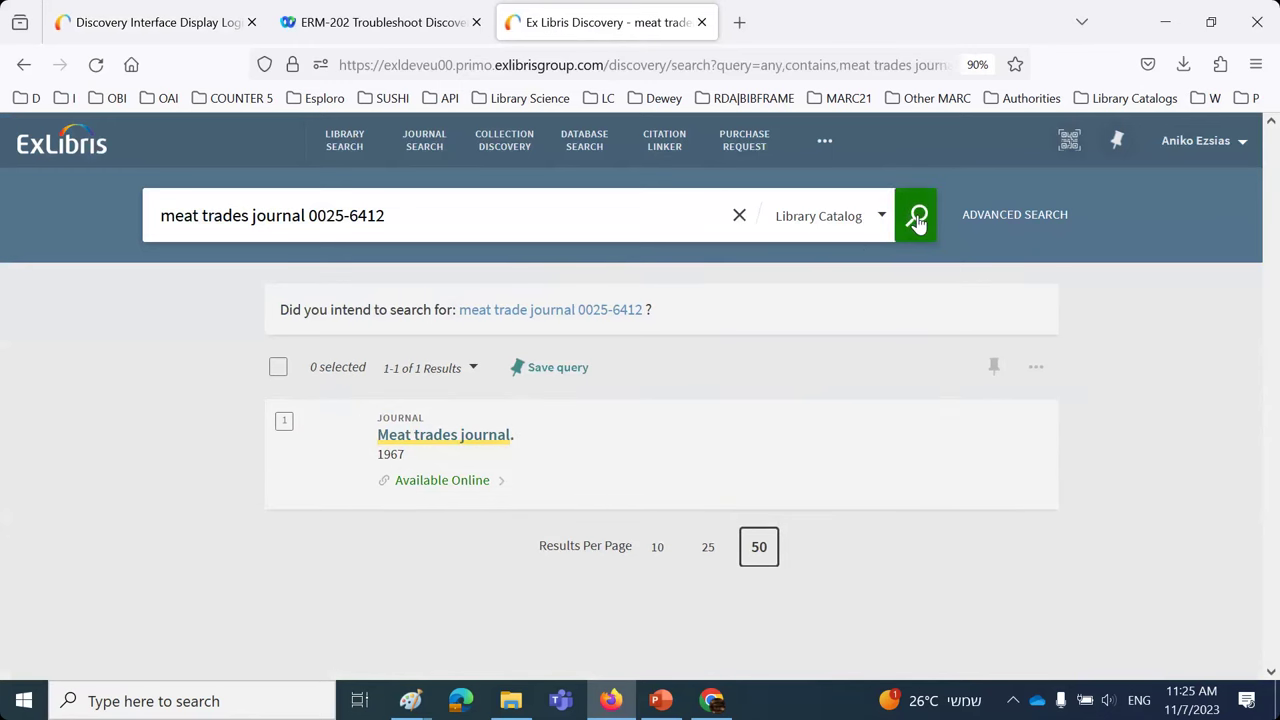
{"action": "left_click", "coordinate": [456, 483]}
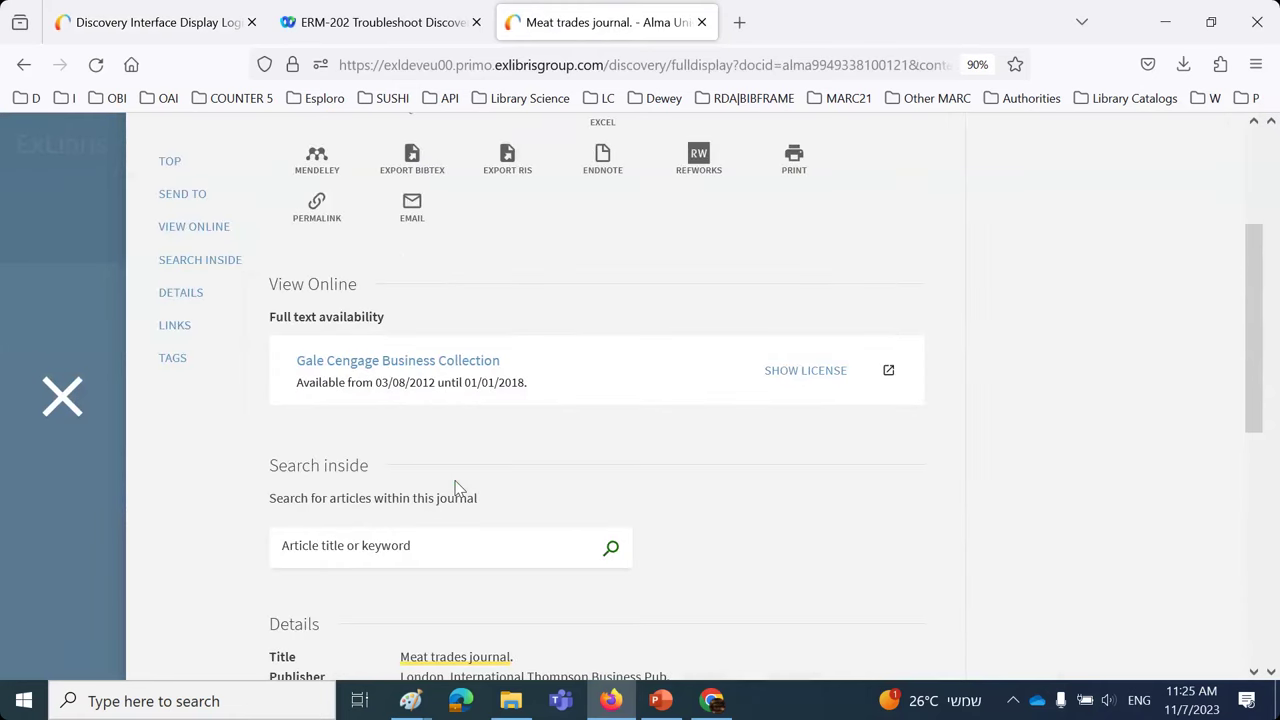
- Switch to Paint to compare the outlined availability screenshot with the current Primo record, and return to Firefox
{"action": "mouse_move", "coordinate": [410, 700]}
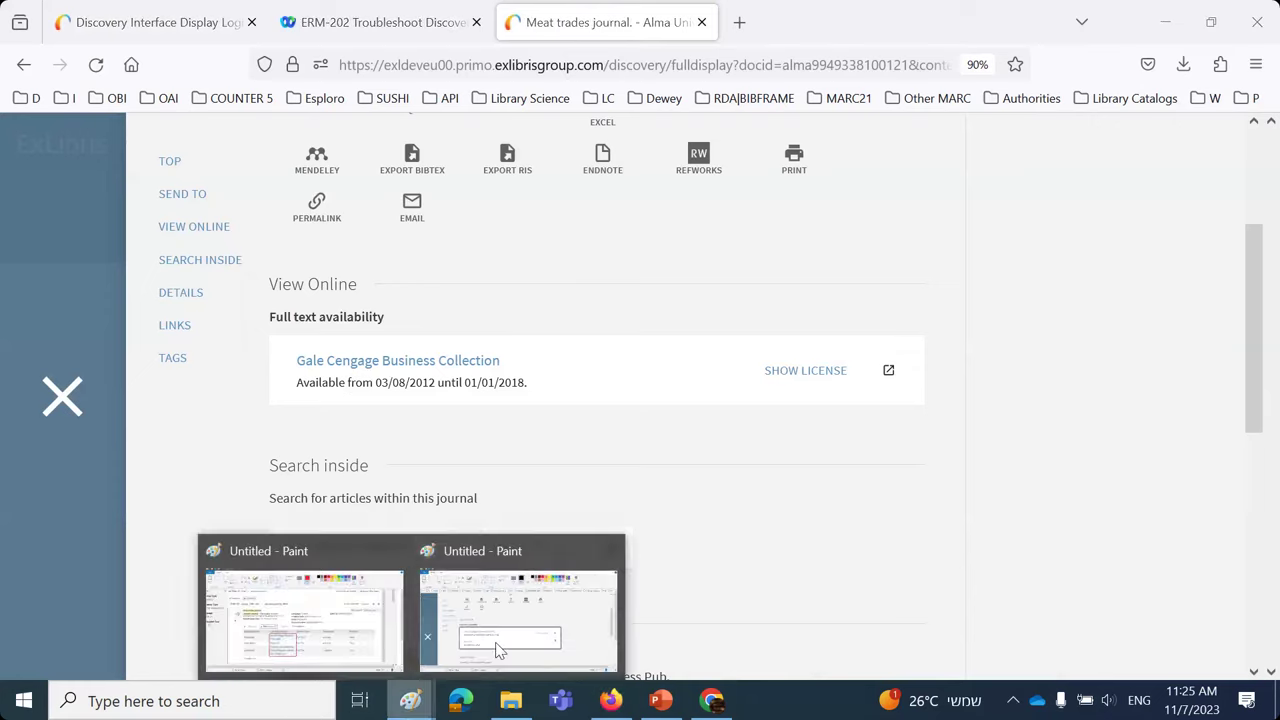
{"action": "left_click", "coordinate": [500, 650]}
{"action": "left_click", "coordinate": [197, 487]}
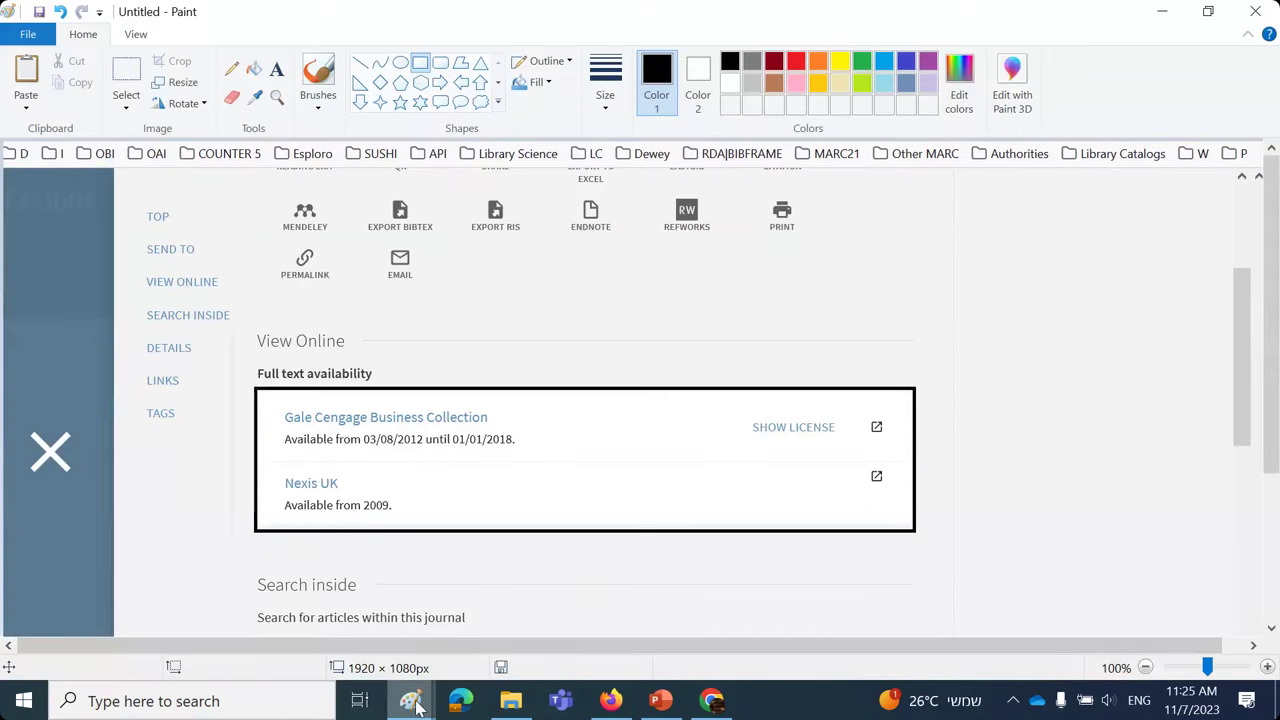
{"action": "mouse_move", "coordinate": [417, 706]}
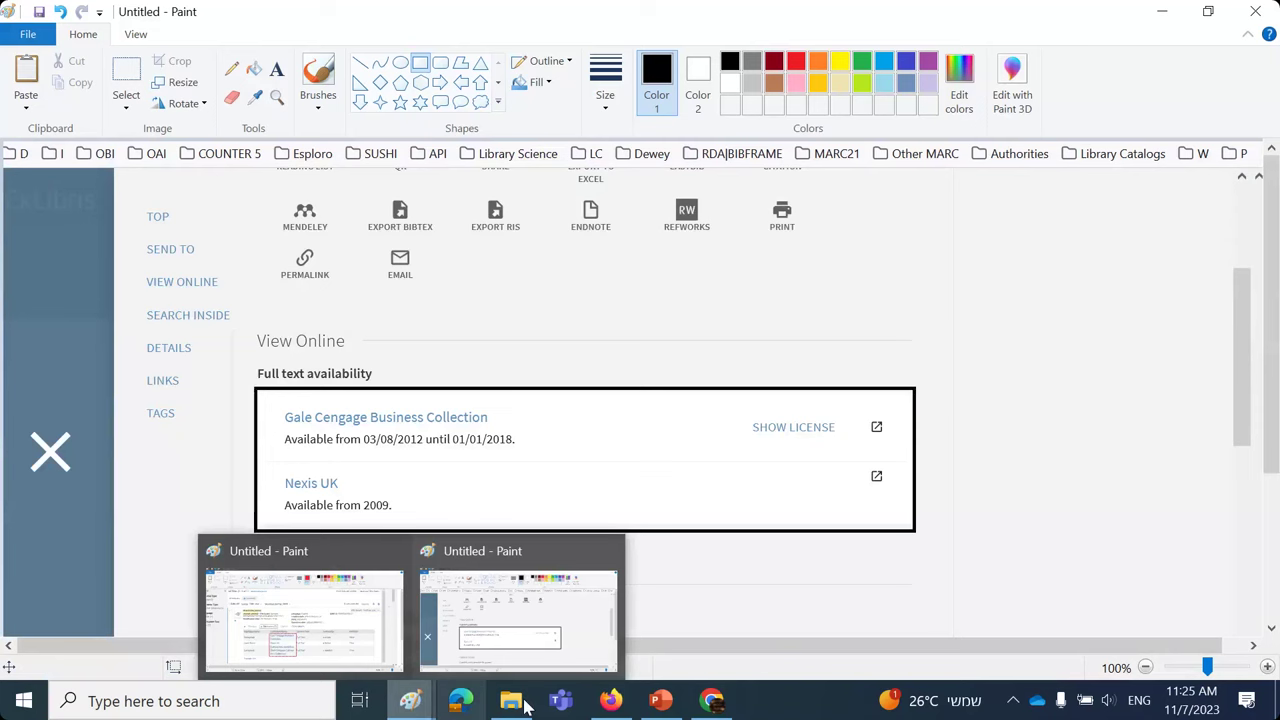
{"action": "left_click", "coordinate": [607, 703]}
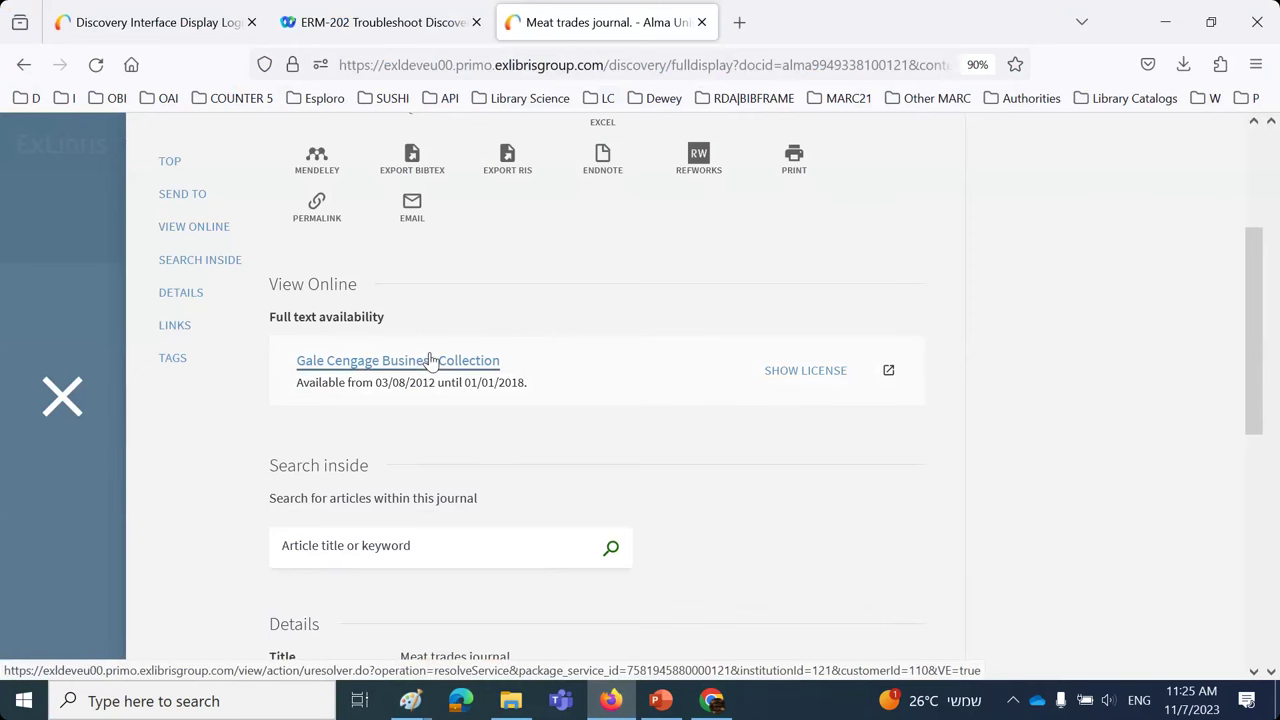
- Return Primo to the search results and deactivate the Nexis UK hiding rule, first in Alma's institution rules
{"action": "key", "text": "alt+Left"}
{"action": "left_click", "coordinate": [170, 28]}
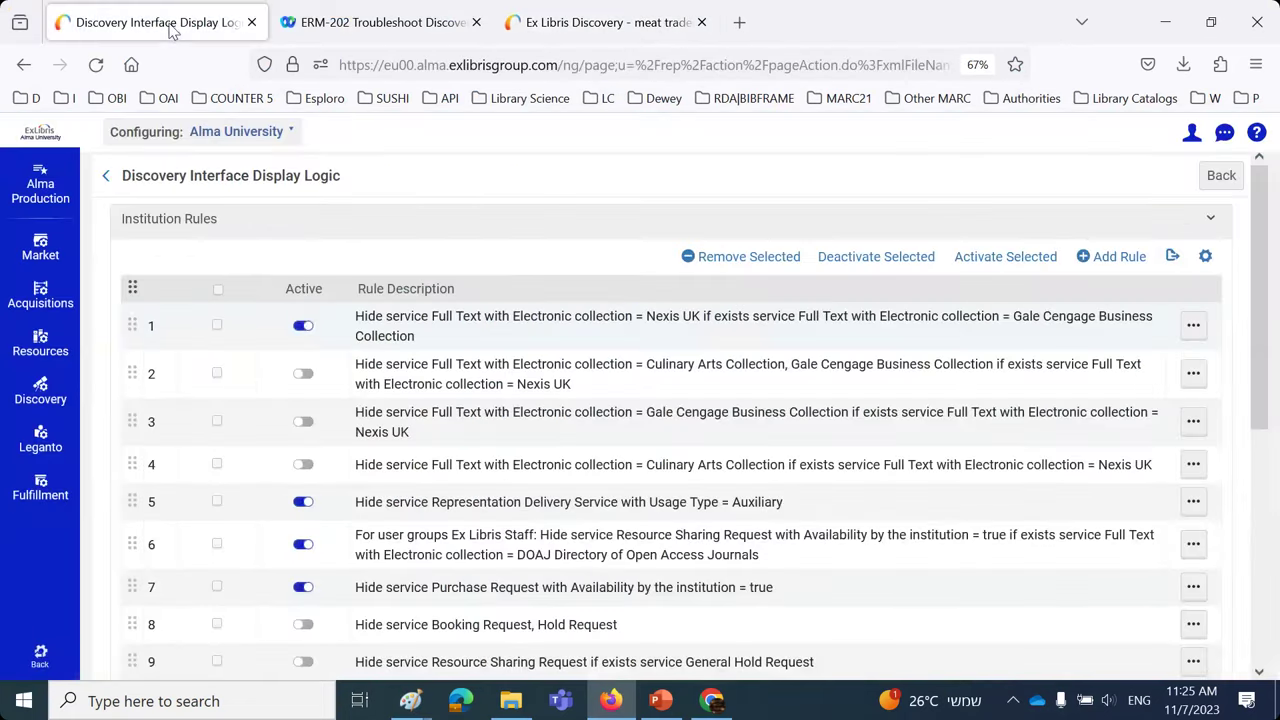
{"action": "left_click", "coordinate": [302, 327]}
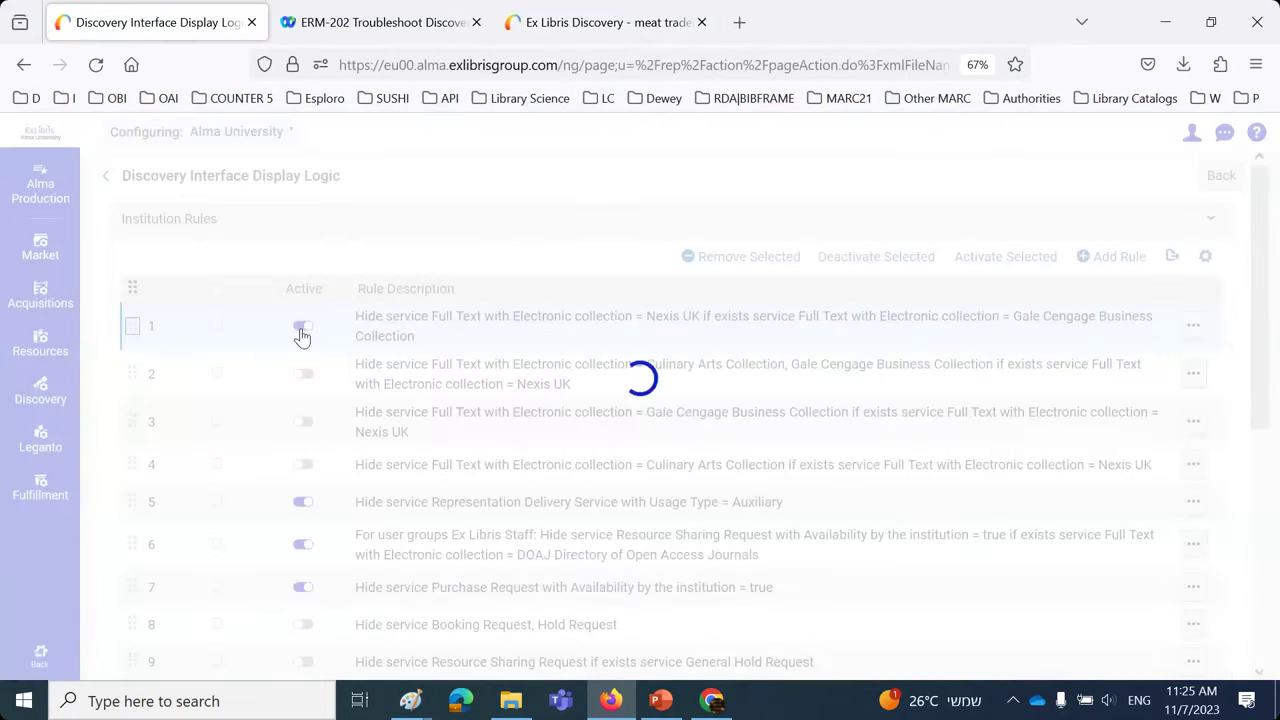
{"action": "left_click", "coordinate": [302, 327]}
{"action": "left_click", "coordinate": [302, 327]}
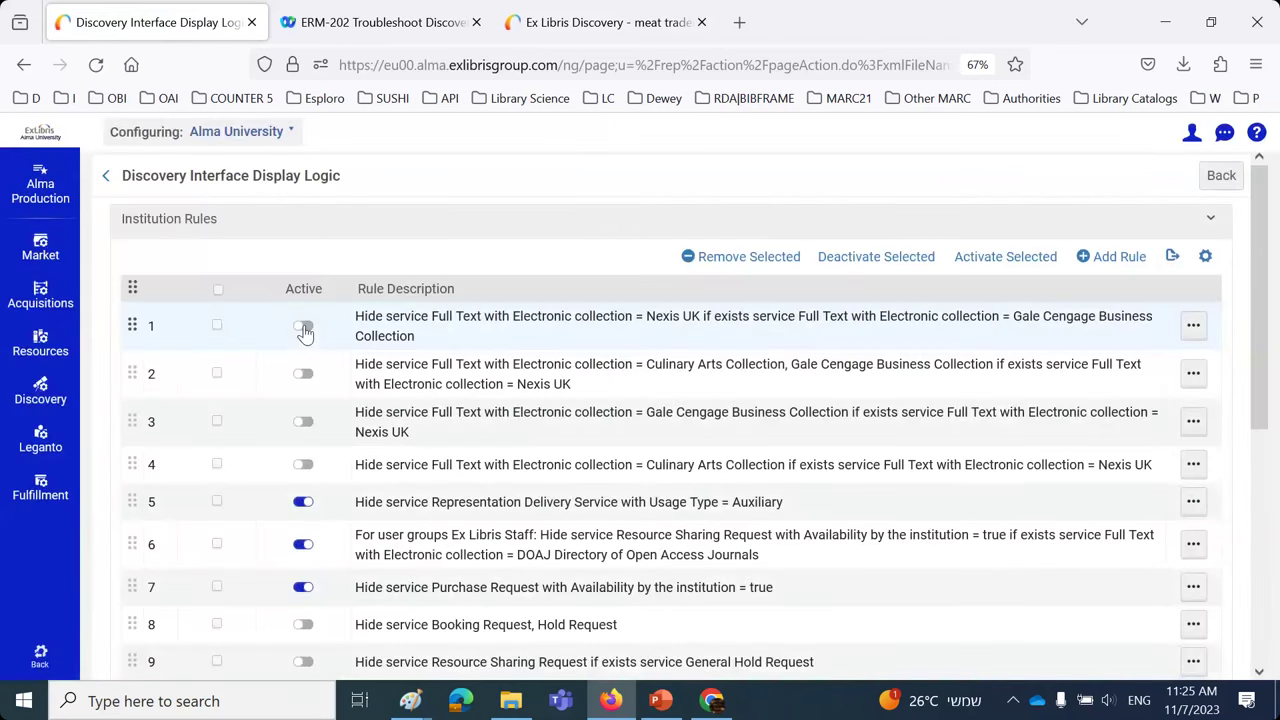
- Repeat the Primo search for "meat trades journal 0025-6412" and check the journal's full text availability with the rule inactive
{"action": "left_click", "coordinate": [557, 28]}
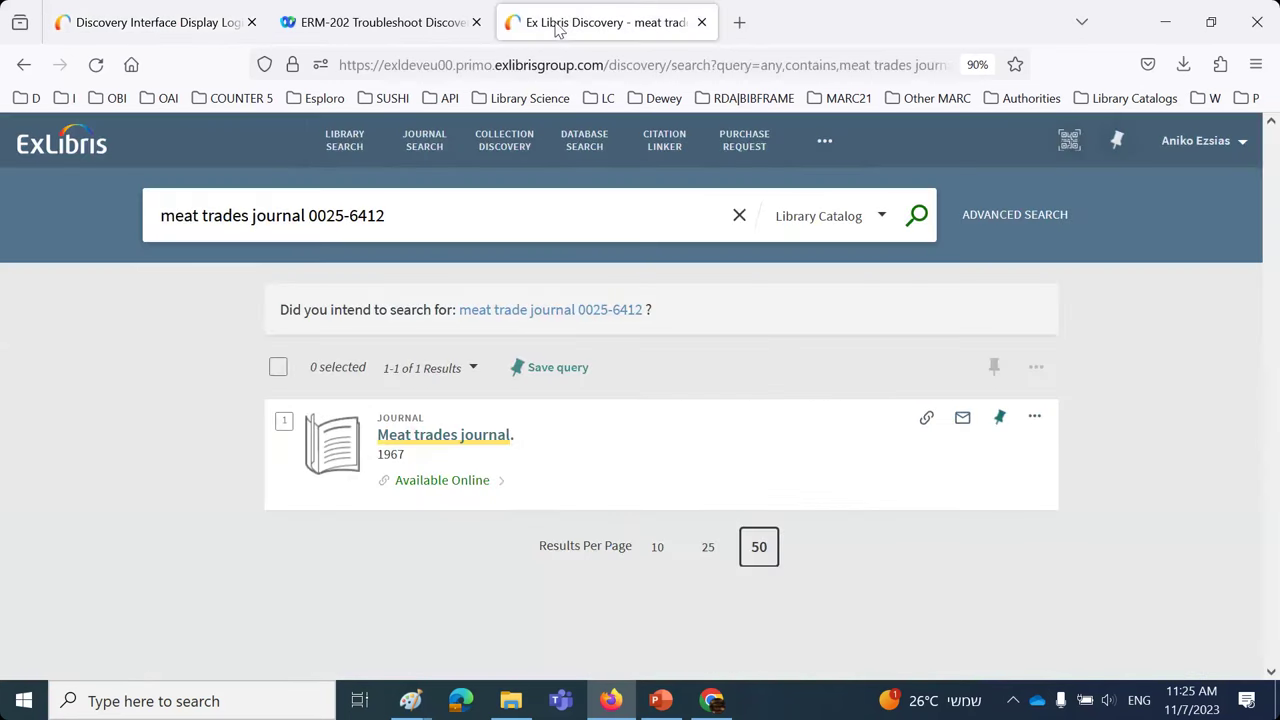
{"action": "left_click", "coordinate": [918, 220]}
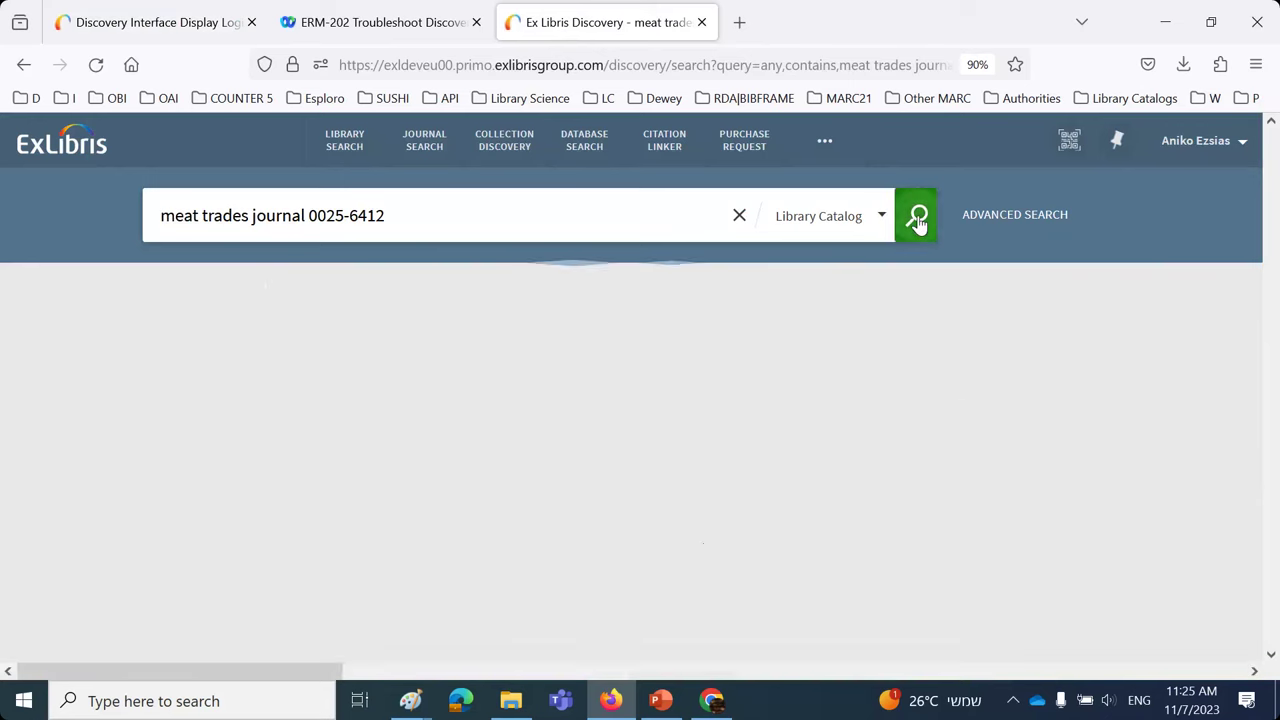
{"action": "left_click", "coordinate": [448, 482]}
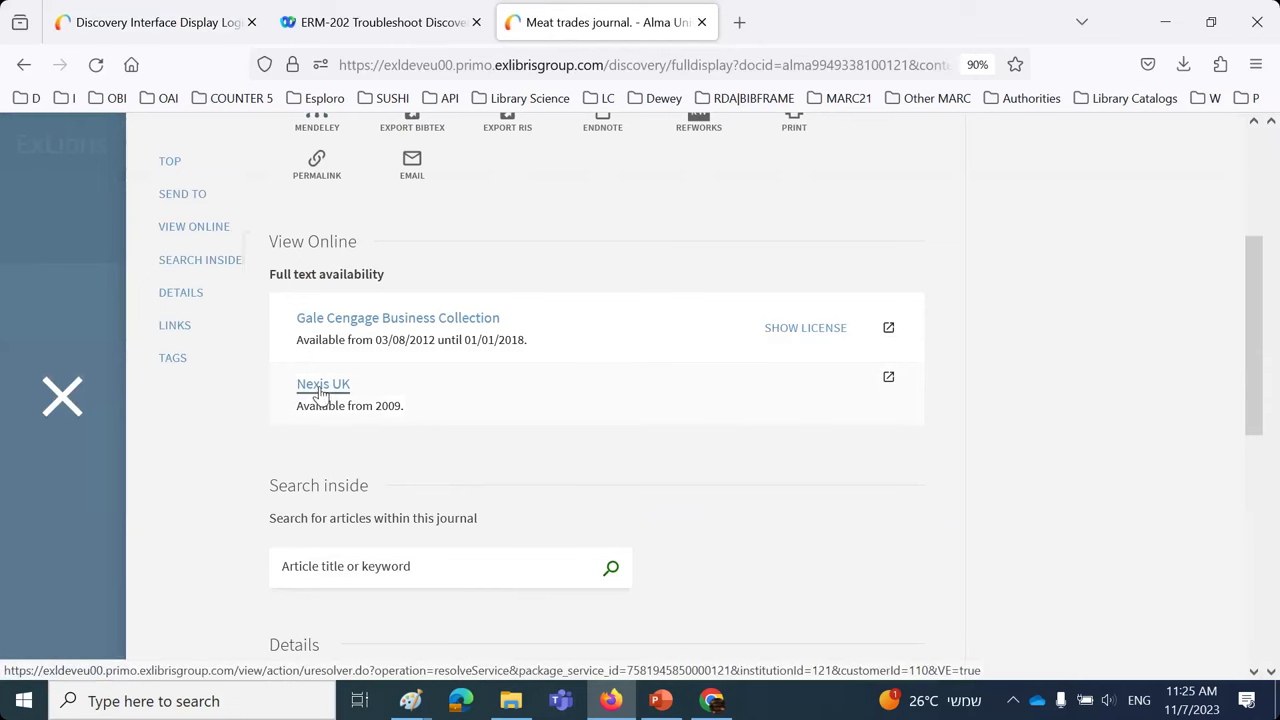
- Switch to the PowerPoint presentation and review the slides on adding Display Logic Rules for one specific electronic collection
{"action": "left_click", "coordinate": [660, 700]}
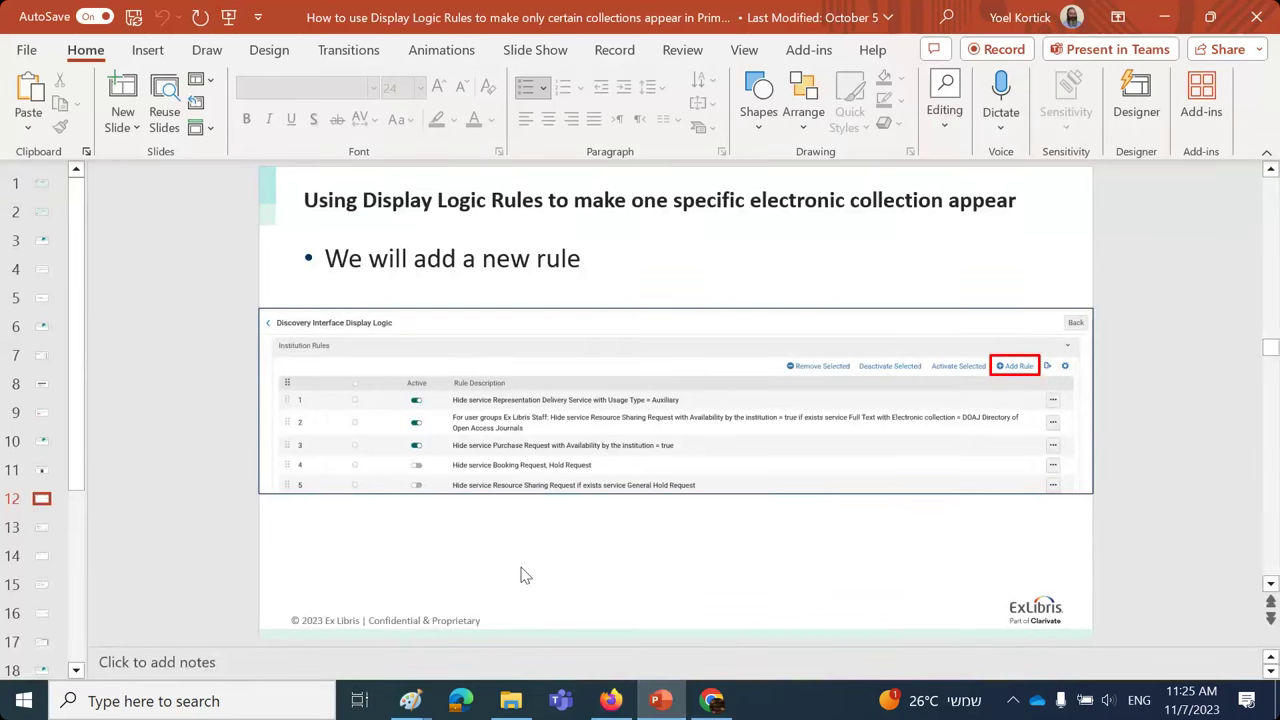
{"action": "scroll", "coordinate": [520, 575], "scroll_direction": "down", "scroll_amount": 1}
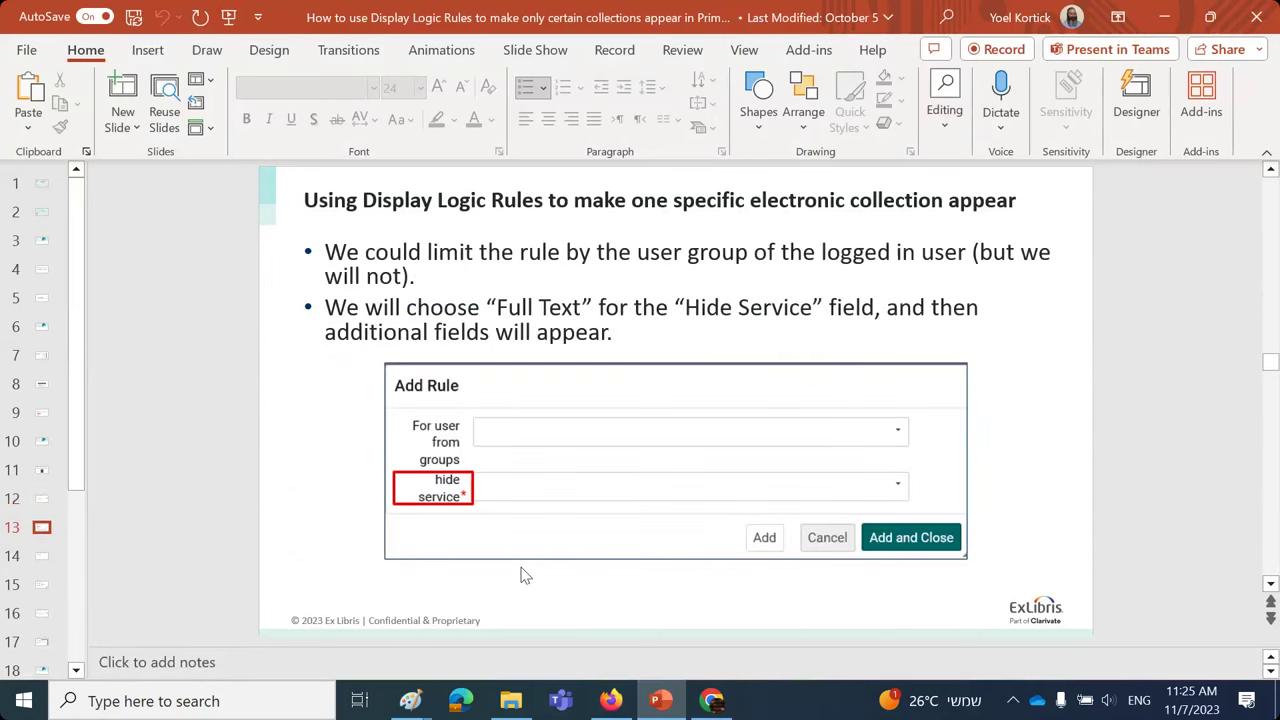
{"action": "scroll", "coordinate": [522, 573], "scroll_direction": "down", "scroll_amount": 1}
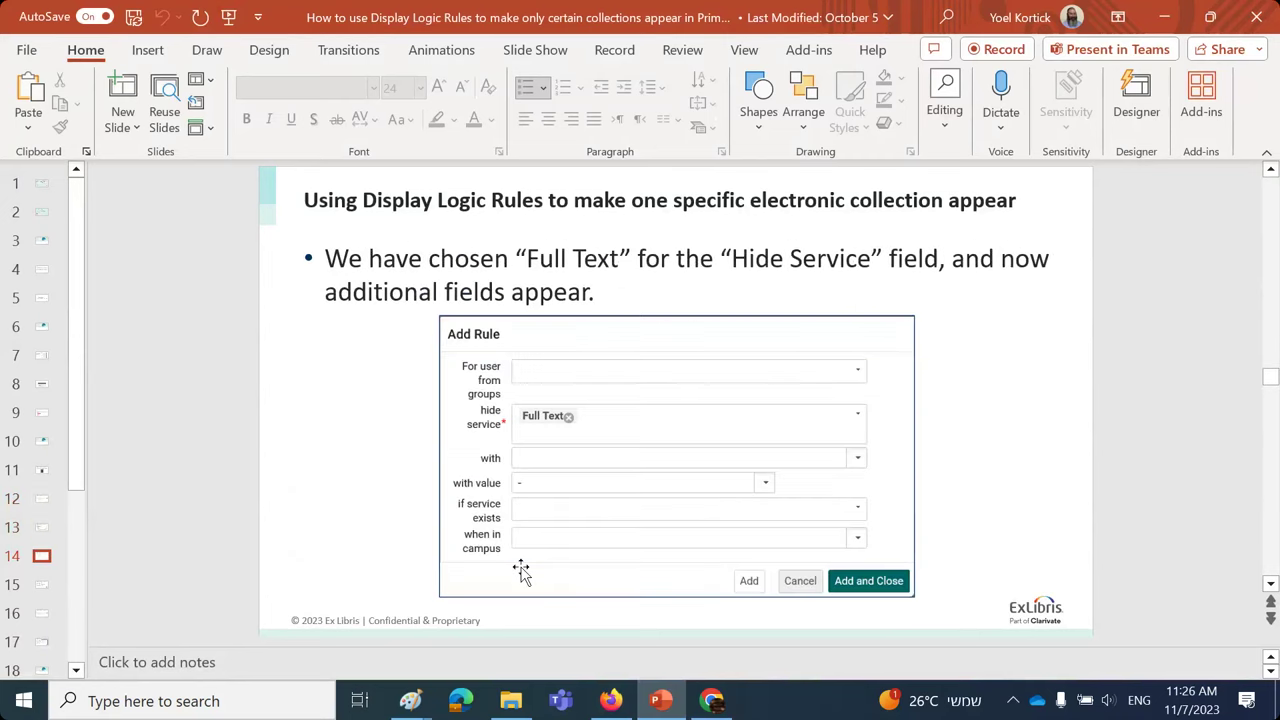
{"action": "scroll", "coordinate": [521, 571], "scroll_direction": "down", "scroll_amount": 1}
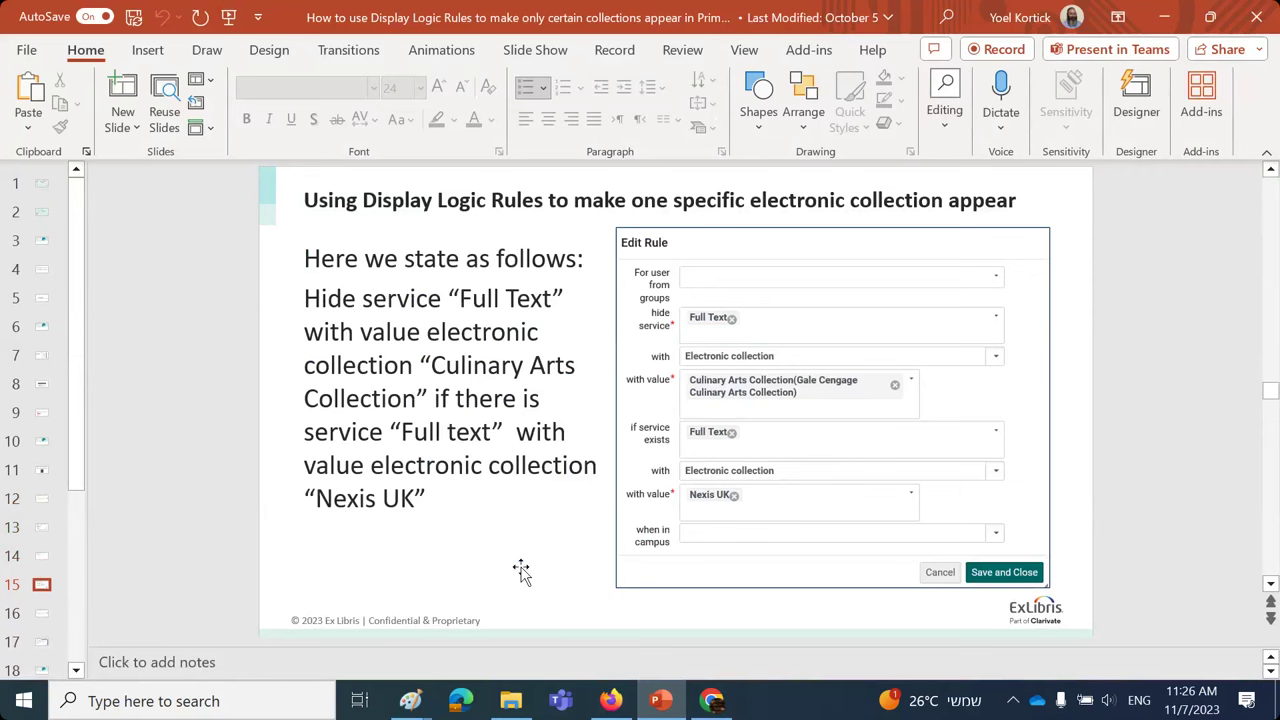
{"action": "scroll", "coordinate": [521, 571], "scroll_direction": "down", "scroll_amount": 1}
{"action": "scroll", "coordinate": [521, 575], "scroll_direction": "down", "scroll_amount": 1}
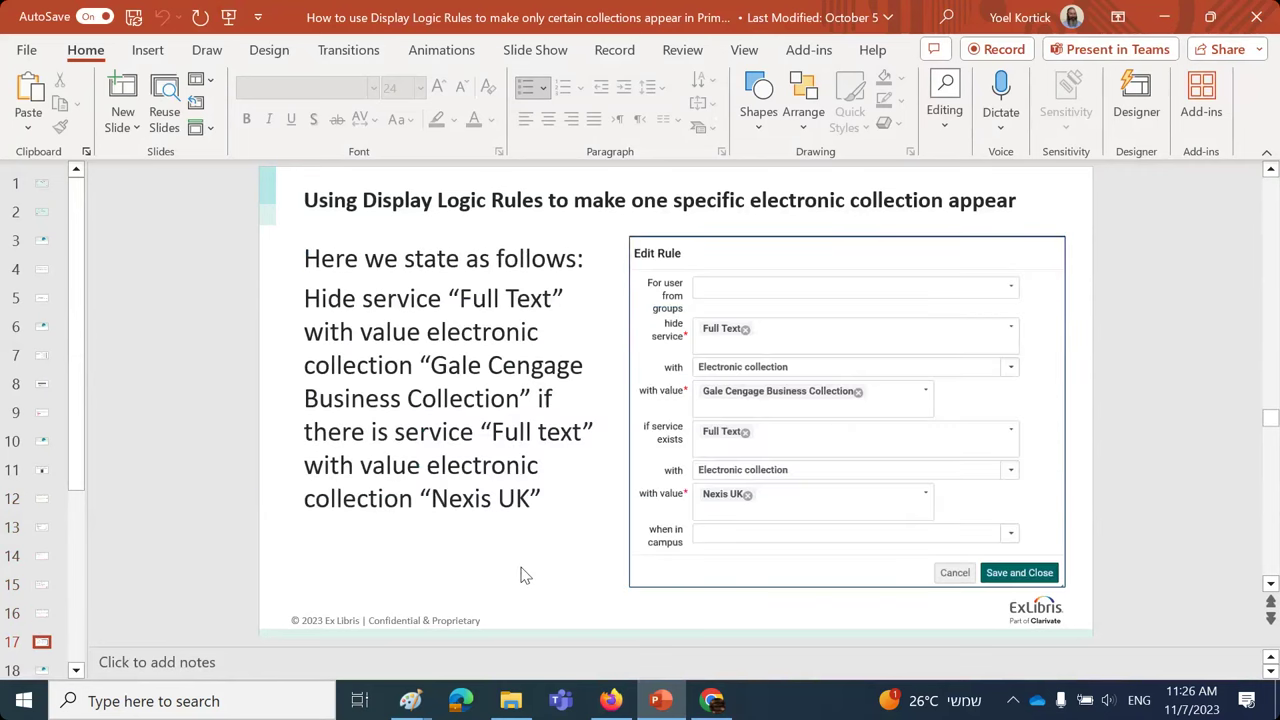
- Review the slides on the results of the Display Logic Rules, briefly highlighting the note that rule order is important
{"action": "scroll", "coordinate": [521, 575], "scroll_direction": "down", "scroll_amount": 1}
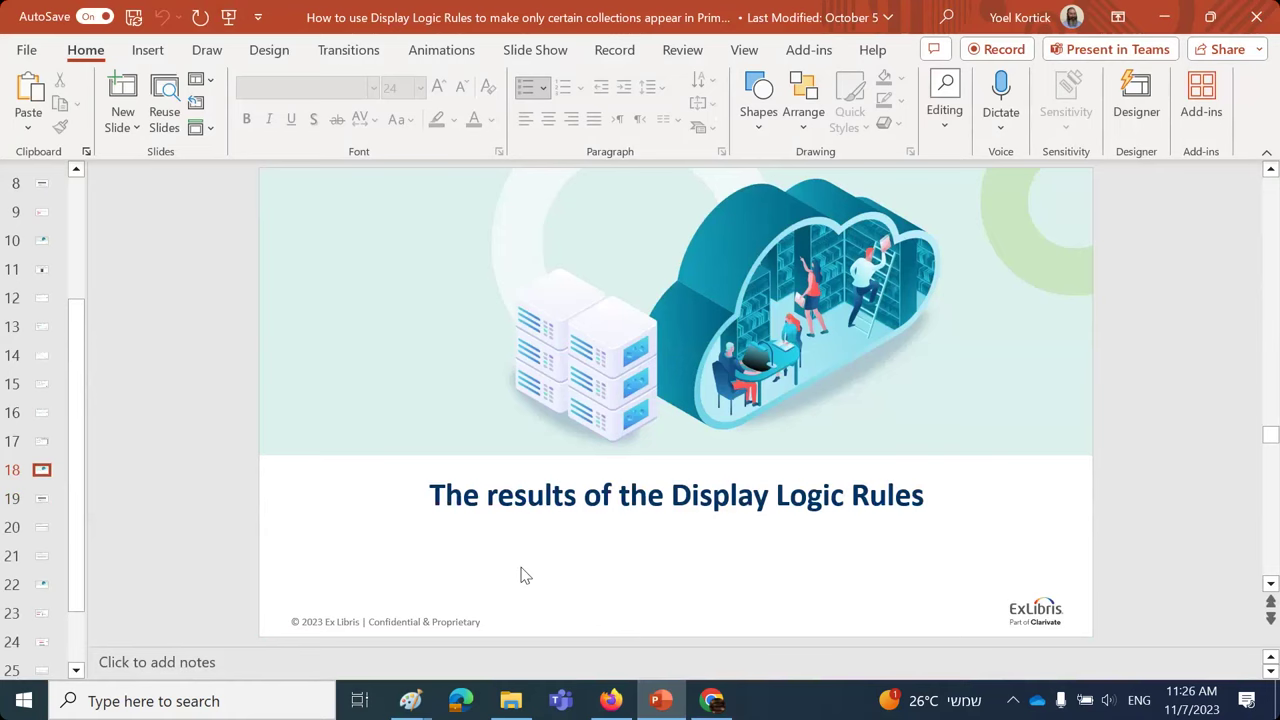
{"action": "scroll", "coordinate": [521, 575], "scroll_direction": "down", "scroll_amount": 1}
{"action": "scroll", "coordinate": [521, 575], "scroll_direction": "down", "scroll_amount": 1}
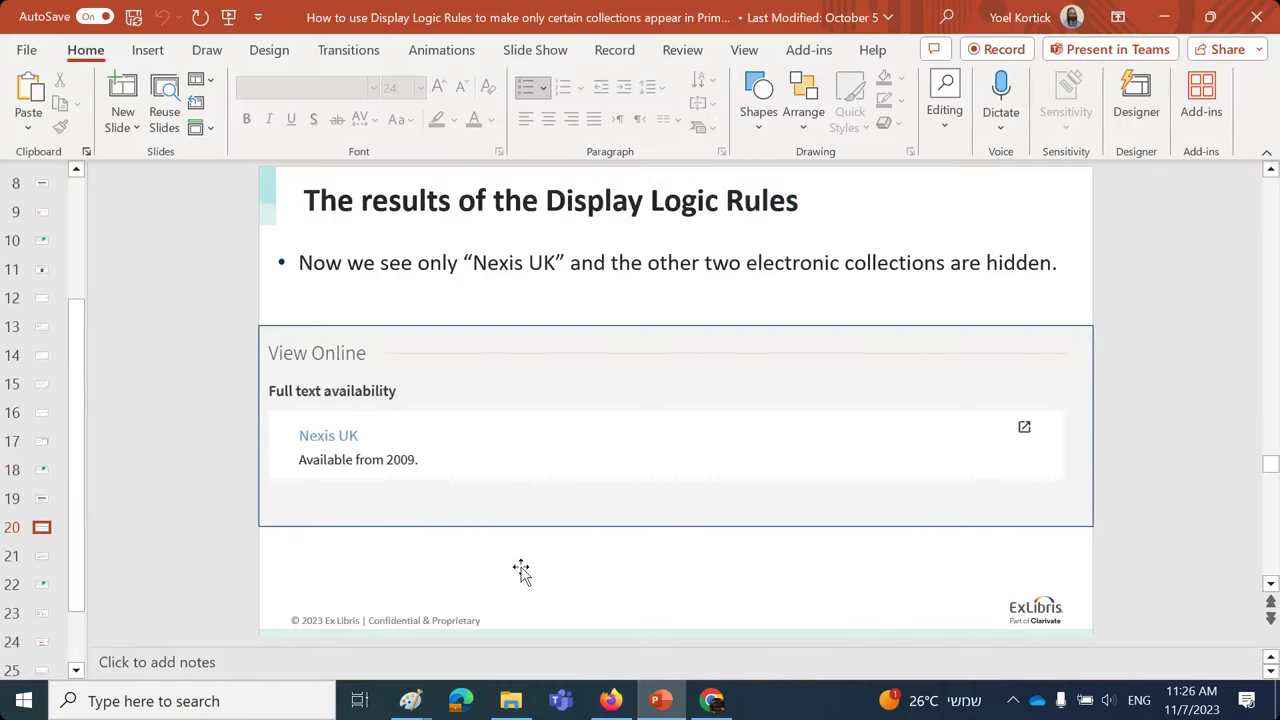
{"action": "scroll", "coordinate": [521, 570], "scroll_direction": "down", "scroll_amount": 1}
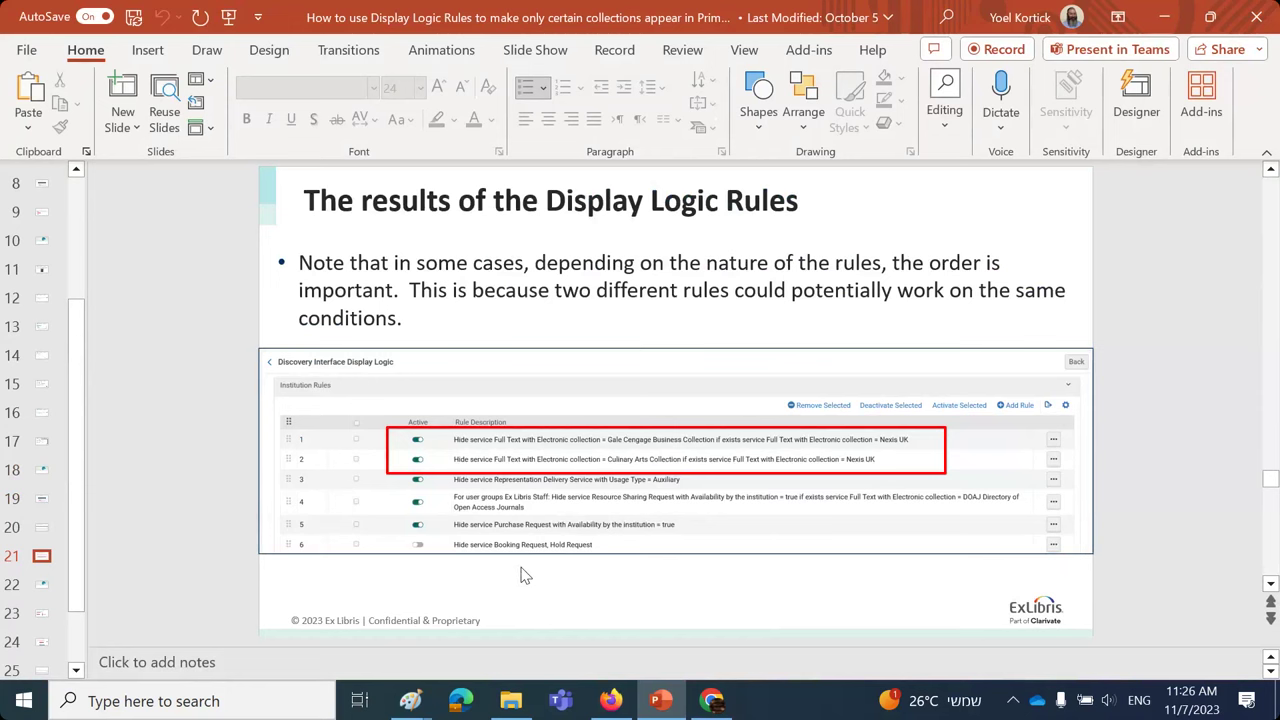
{"action": "left_click", "coordinate": [893, 262]}
{"action": "left_click_drag", "start_coordinate": [893, 262], "coordinate": [457, 322]}
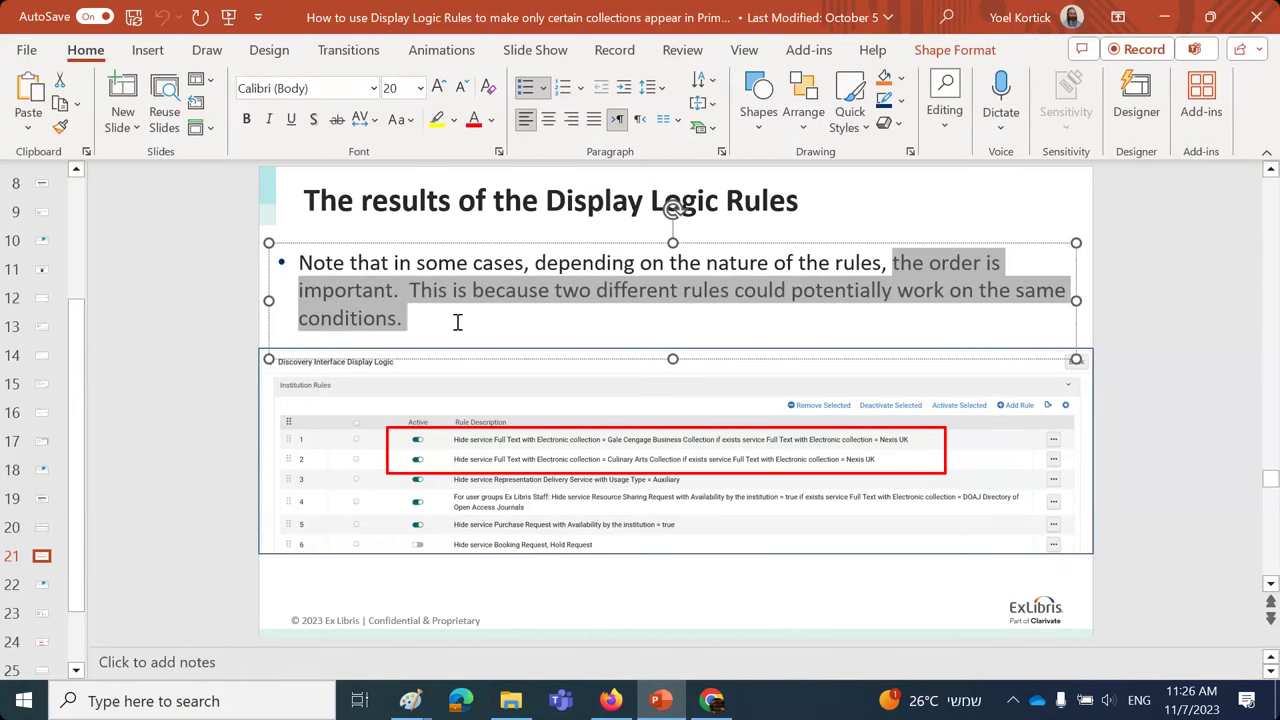
{"action": "left_click", "coordinate": [233, 333]}
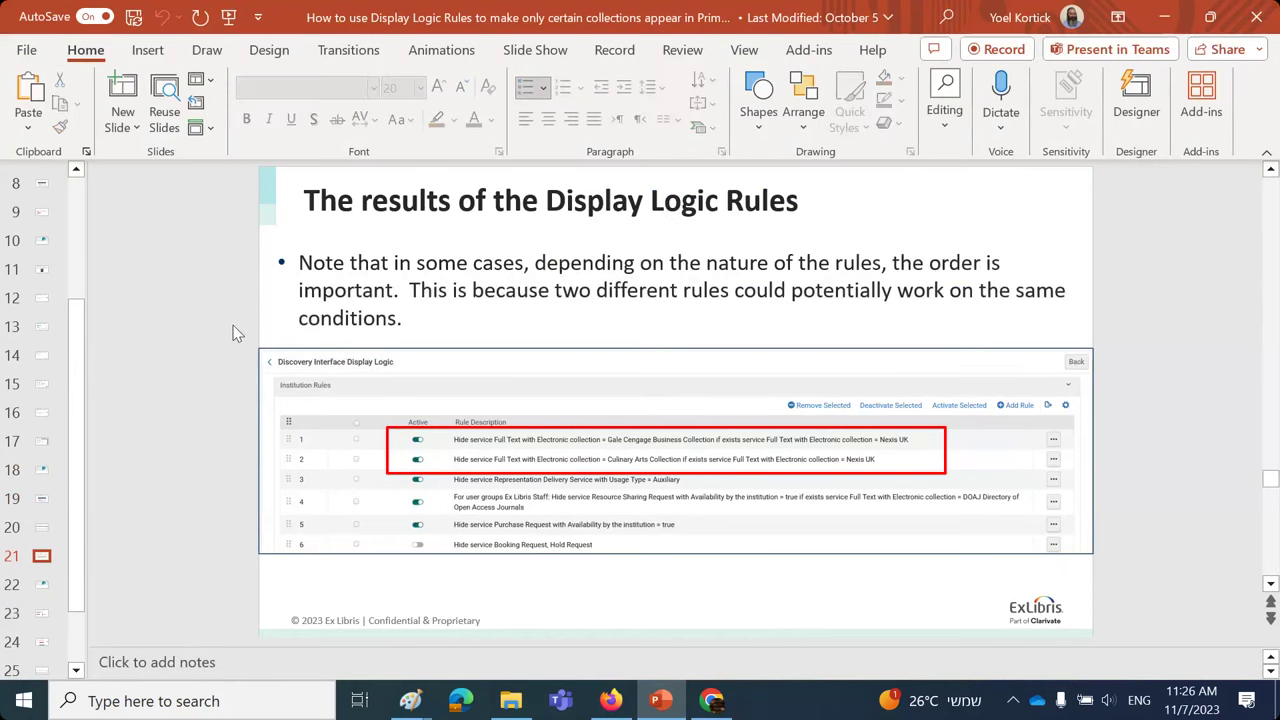
- Review the slides comparing one combined rule with two separate rules, ending on the granularity advantage
{"action": "scroll", "coordinate": [233, 333], "scroll_direction": "down", "scroll_amount": 2}
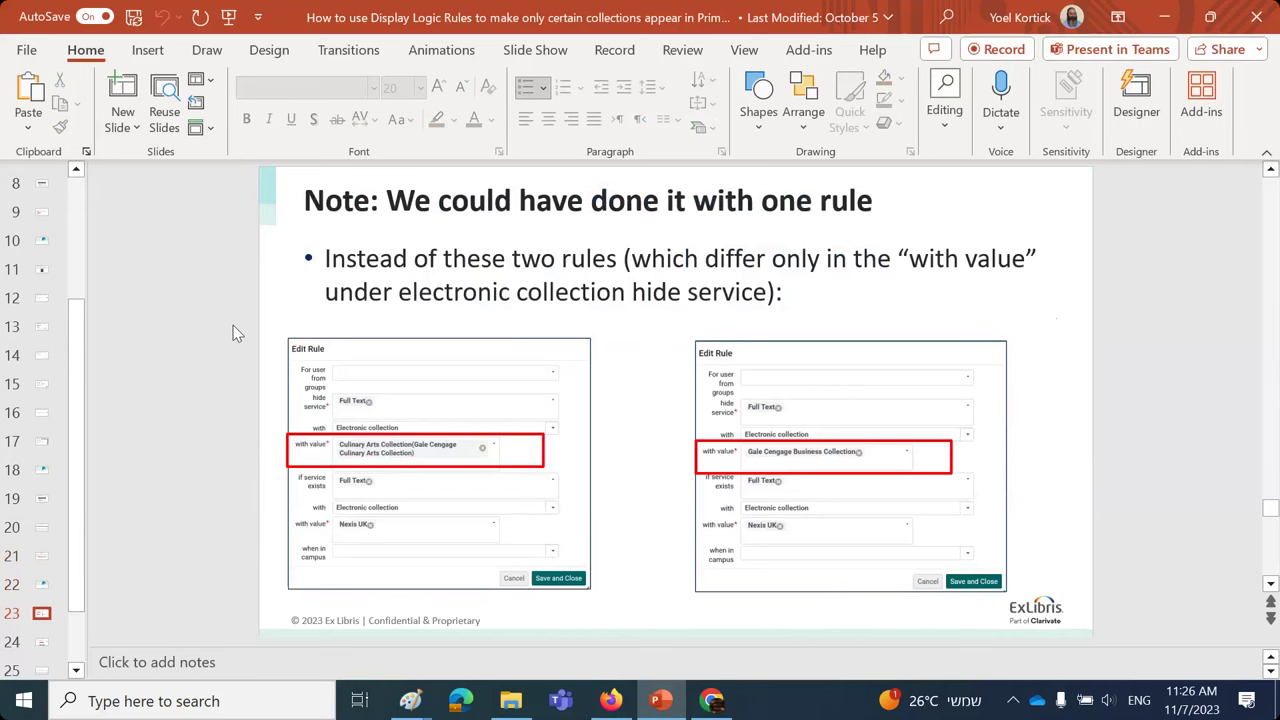
{"action": "scroll", "coordinate": [233, 333], "scroll_direction": "down", "scroll_amount": 2}
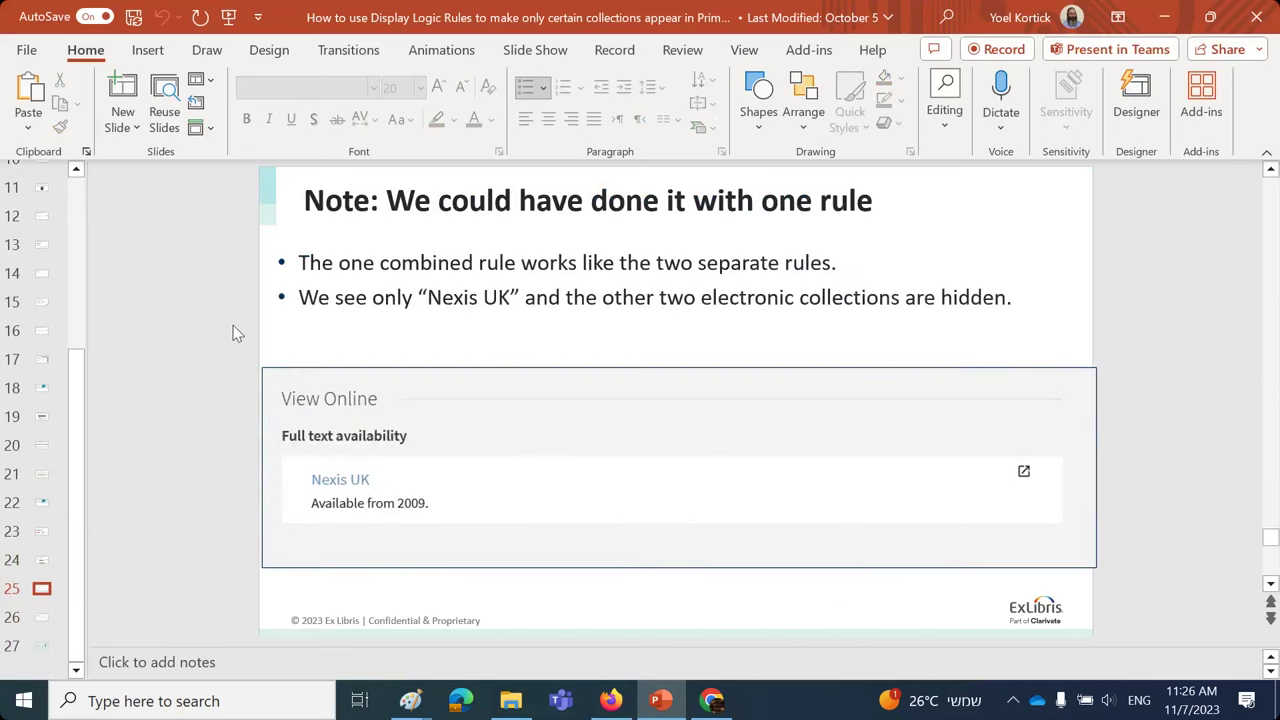
{"action": "scroll", "coordinate": [233, 333], "scroll_direction": "down", "scroll_amount": 2}
{"action": "scroll", "coordinate": [233, 333], "scroll_direction": "up", "scroll_amount": 1}
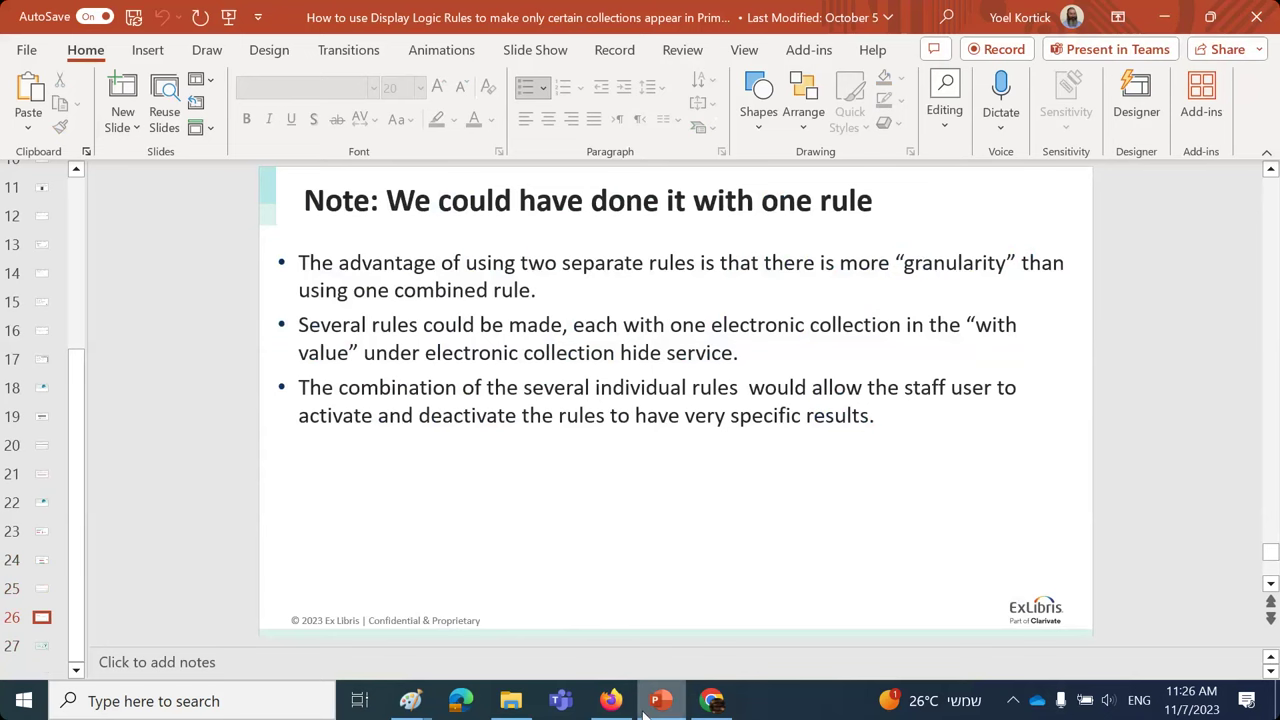
- Return to Alma's Display Logic Rules and examine a new rule's service options with General Digitization Request as the hidden service, without keeping the rule
{"action": "left_click", "coordinate": [611, 700]}
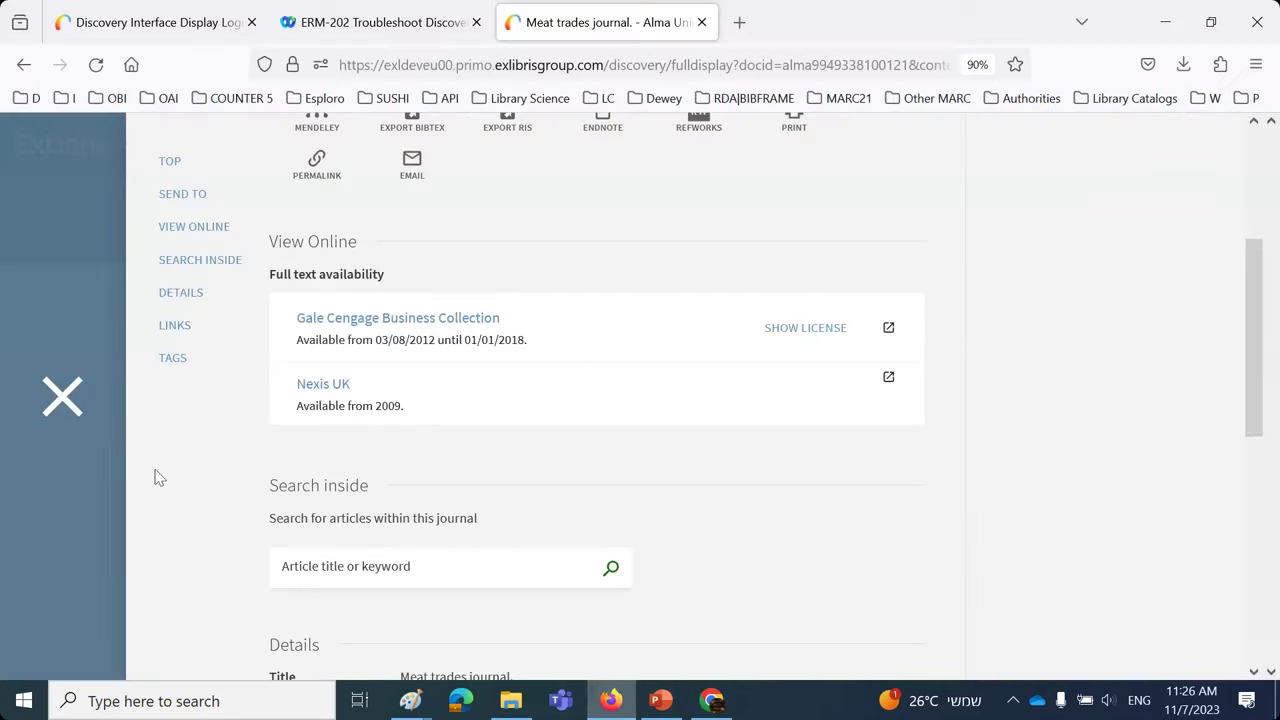
{"action": "left_click", "coordinate": [146, 22]}
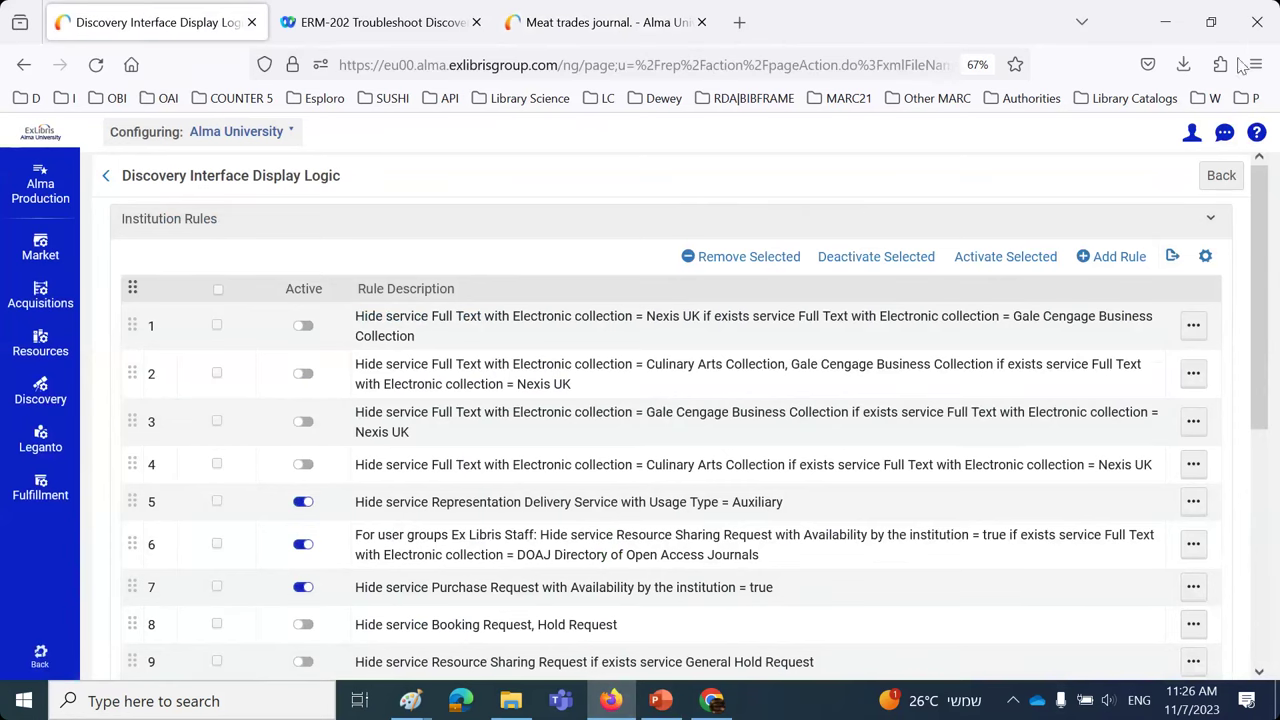
{"action": "left_click", "coordinate": [1125, 257]}
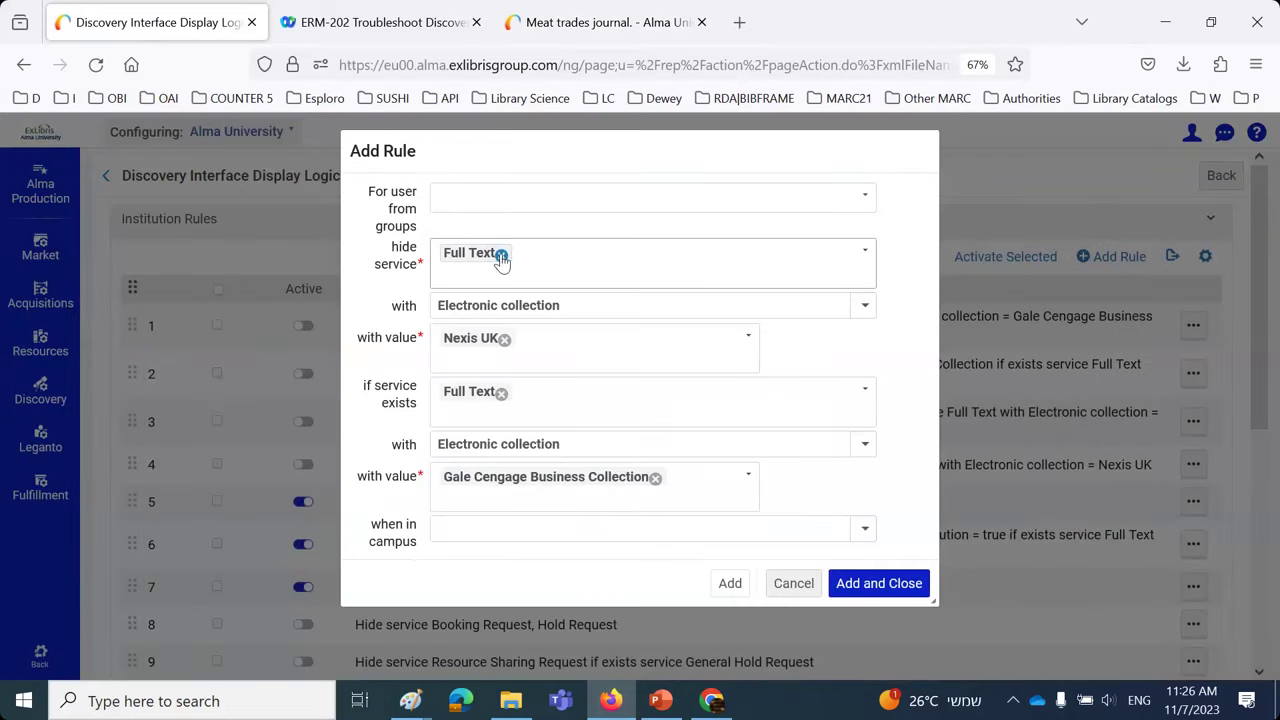
{"action": "left_click", "coordinate": [501, 256]}
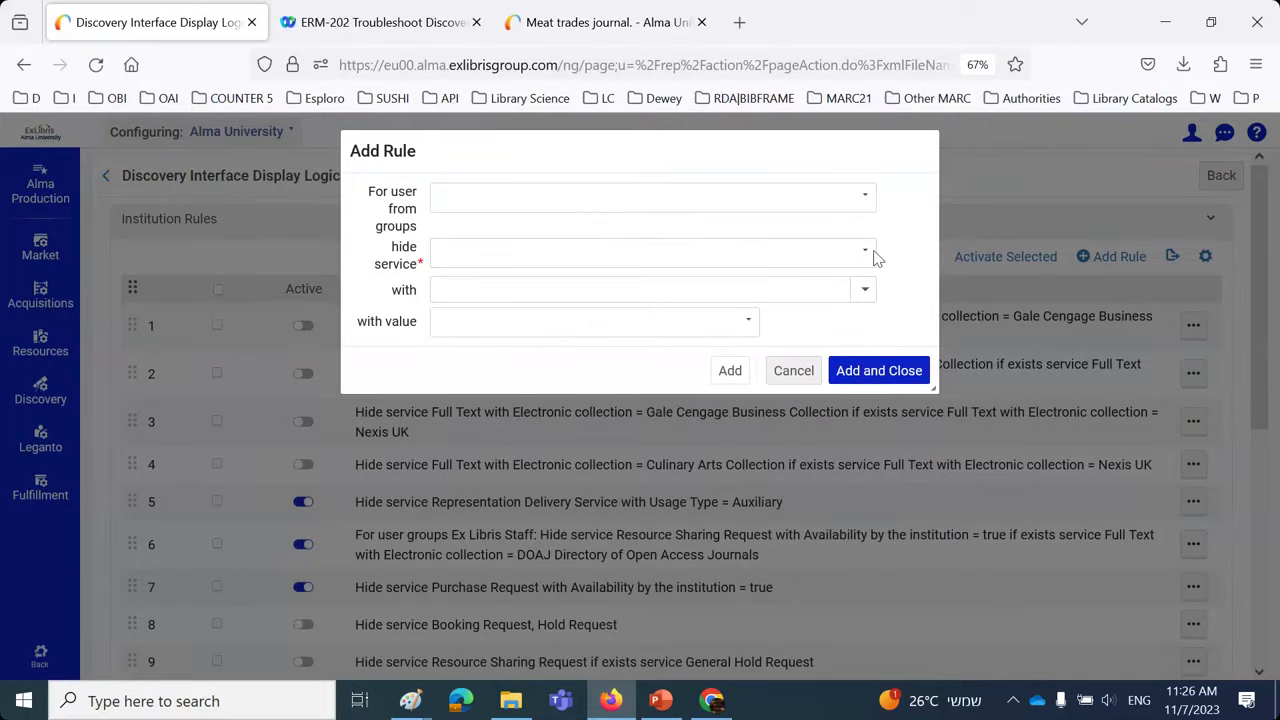
{"action": "left_click", "coordinate": [868, 253]}
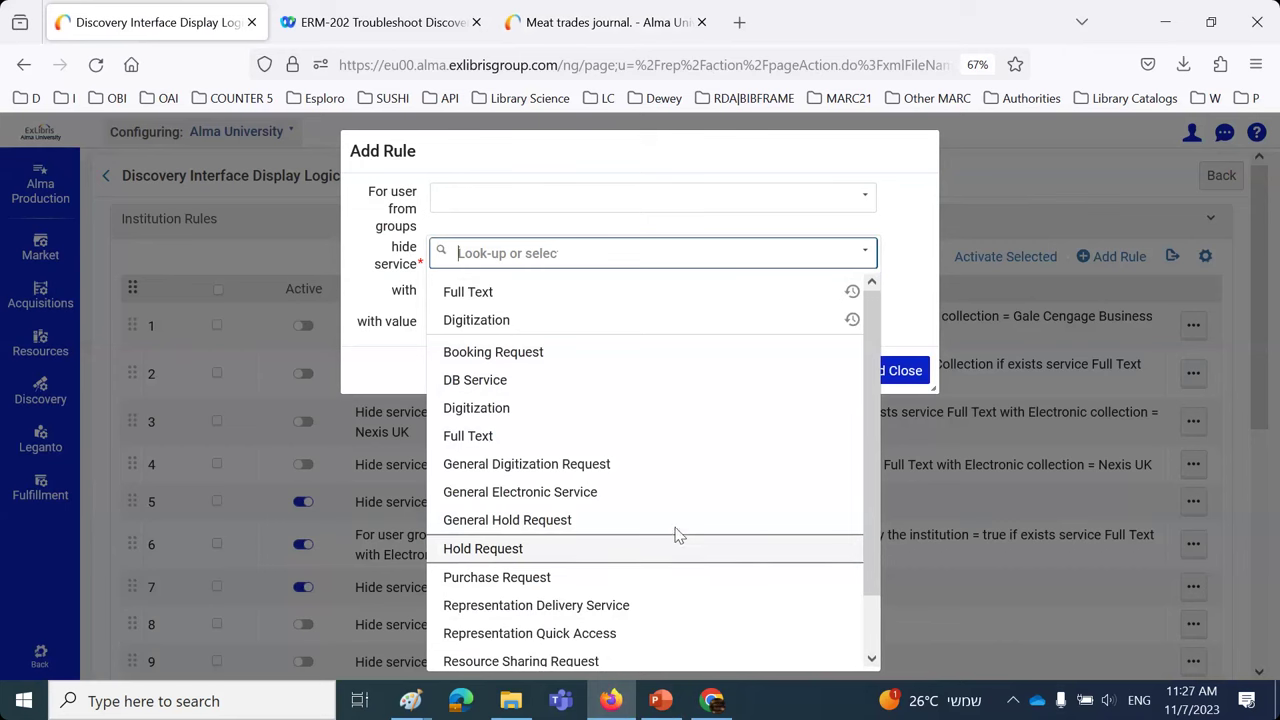
{"action": "left_click", "coordinate": [667, 467]}
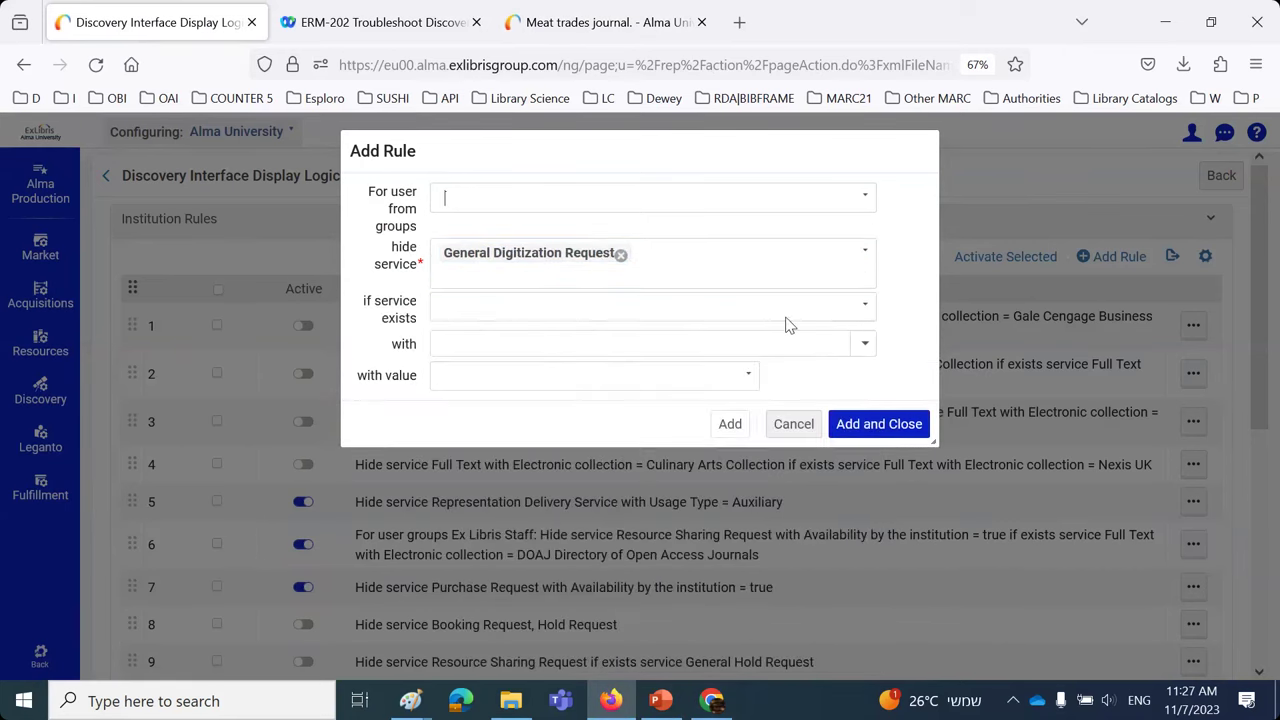
{"action": "left_click", "coordinate": [786, 316]}
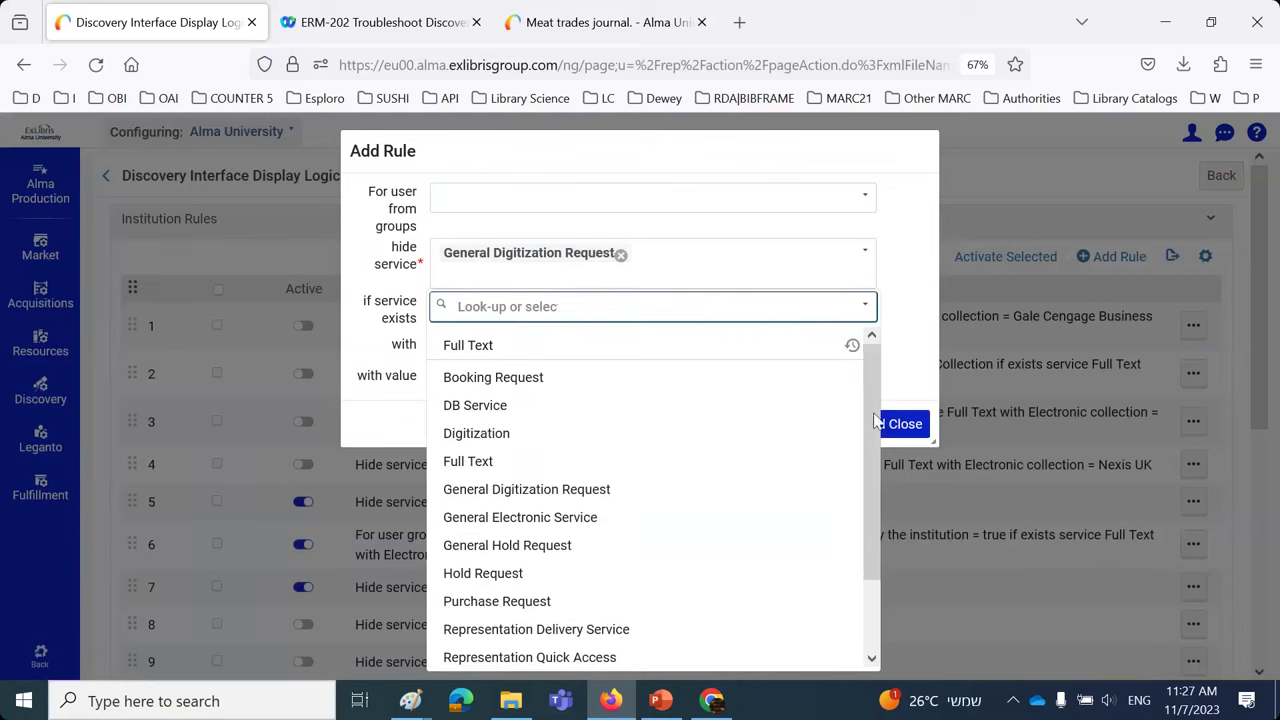
{"action": "left_click", "coordinate": [898, 328]}
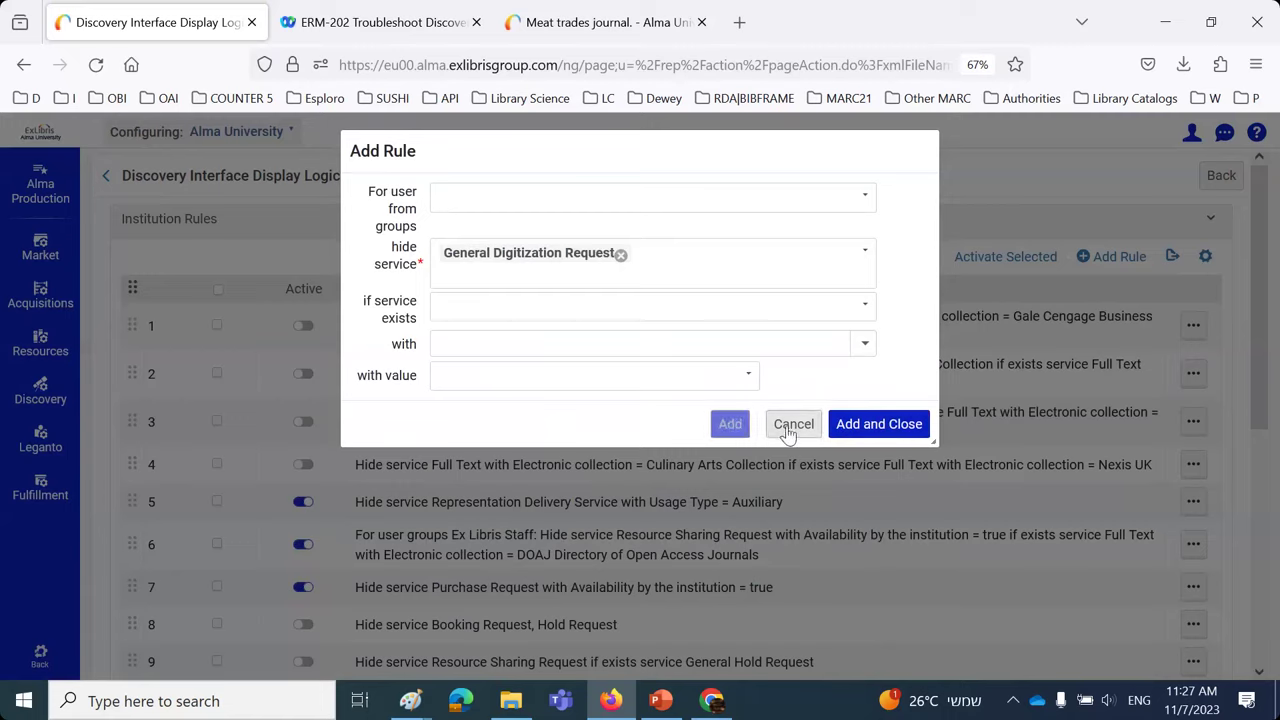
{"action": "left_click", "coordinate": [733, 424]}
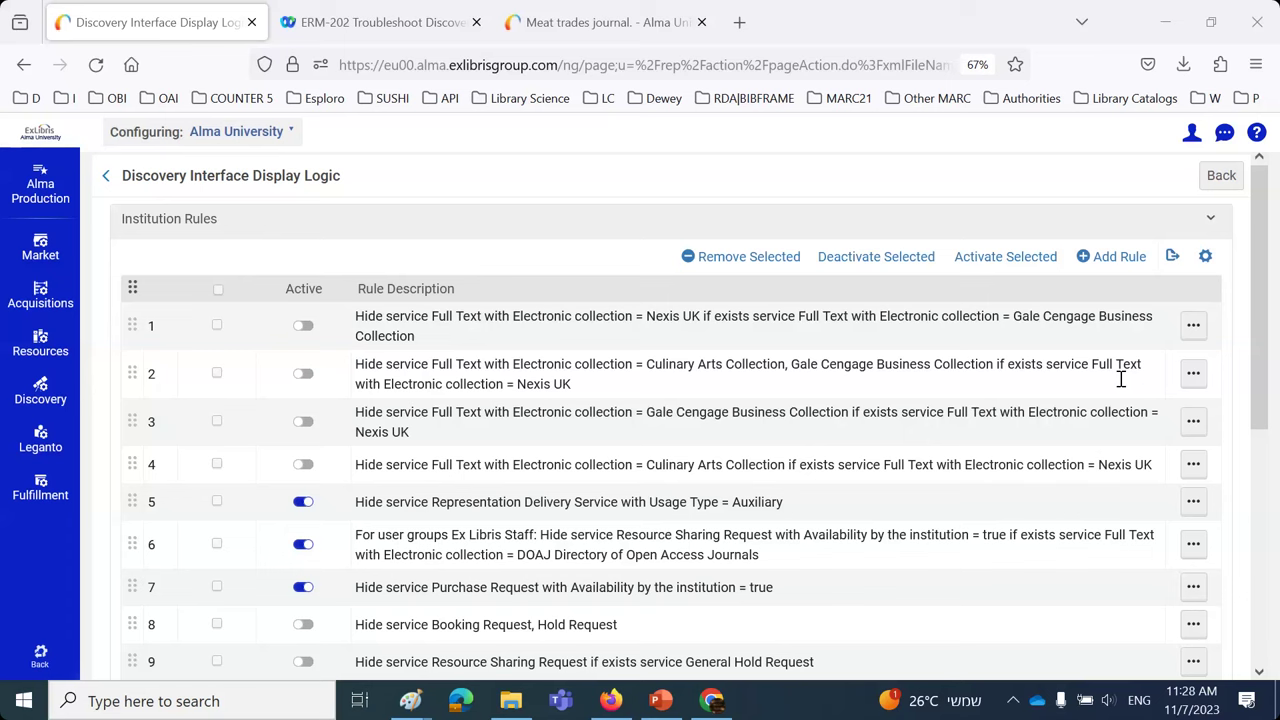
{"action": "left_click", "coordinate": [745, 172]}
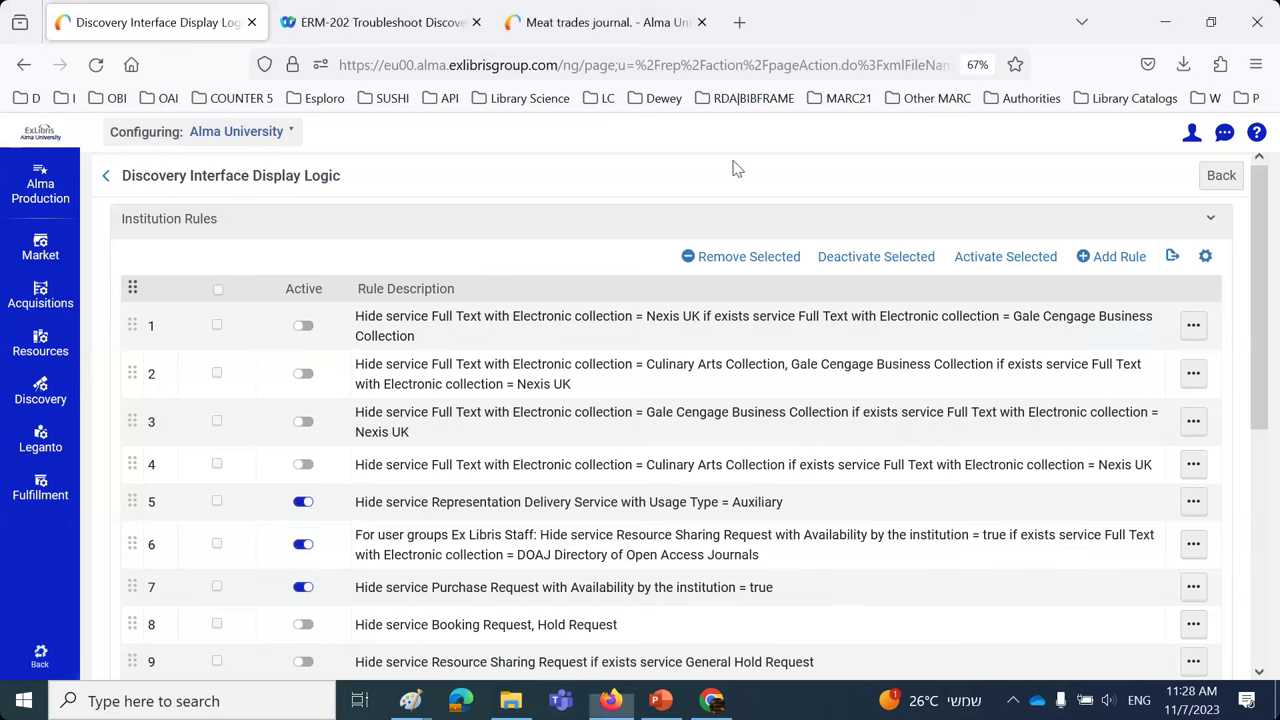
- Draft a new Display Logic Rule that hides the Full Text service with Electronic collection set to Nexis UK
{"action": "left_click", "coordinate": [1133, 260]}
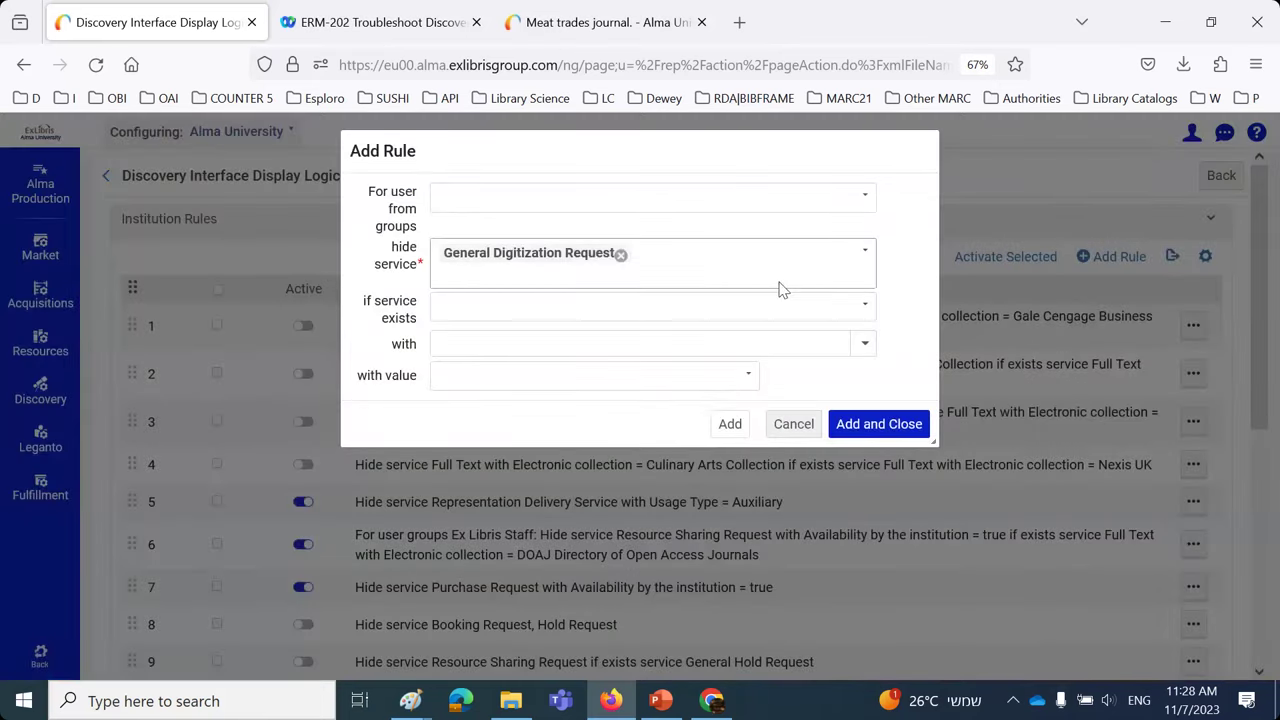
{"action": "left_click", "coordinate": [622, 256]}
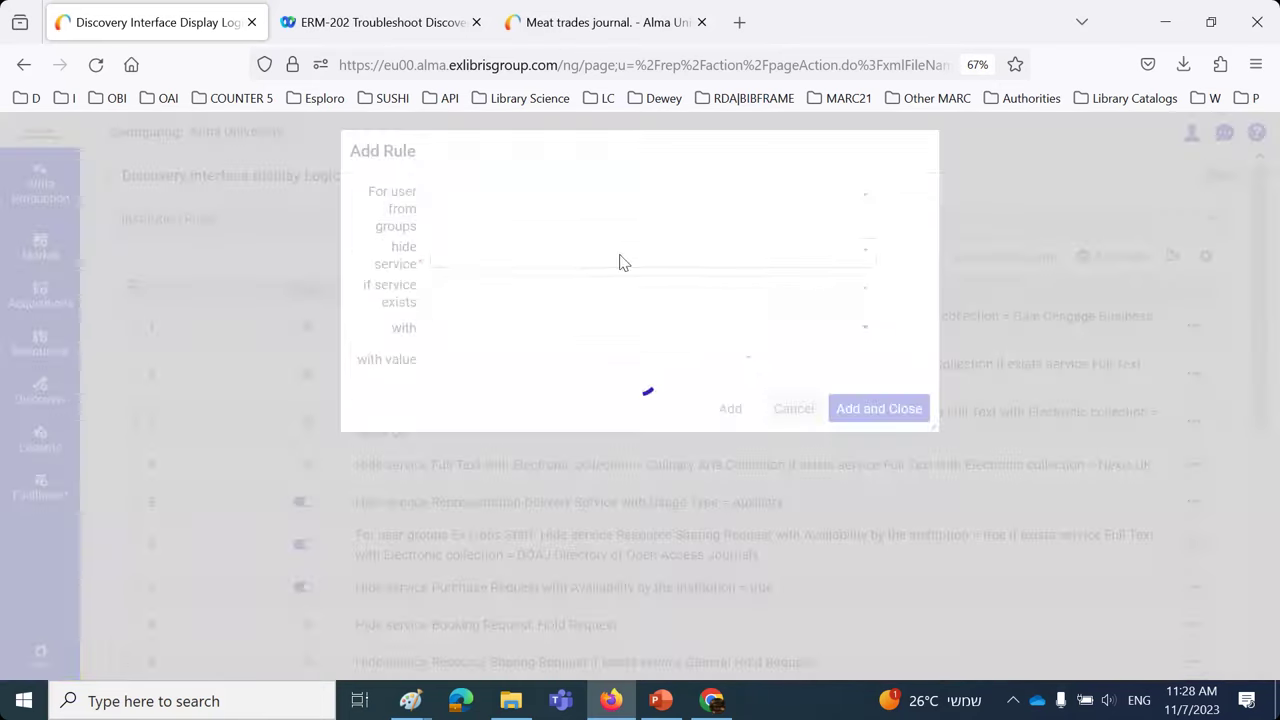
{"action": "left_click", "coordinate": [863, 251]}
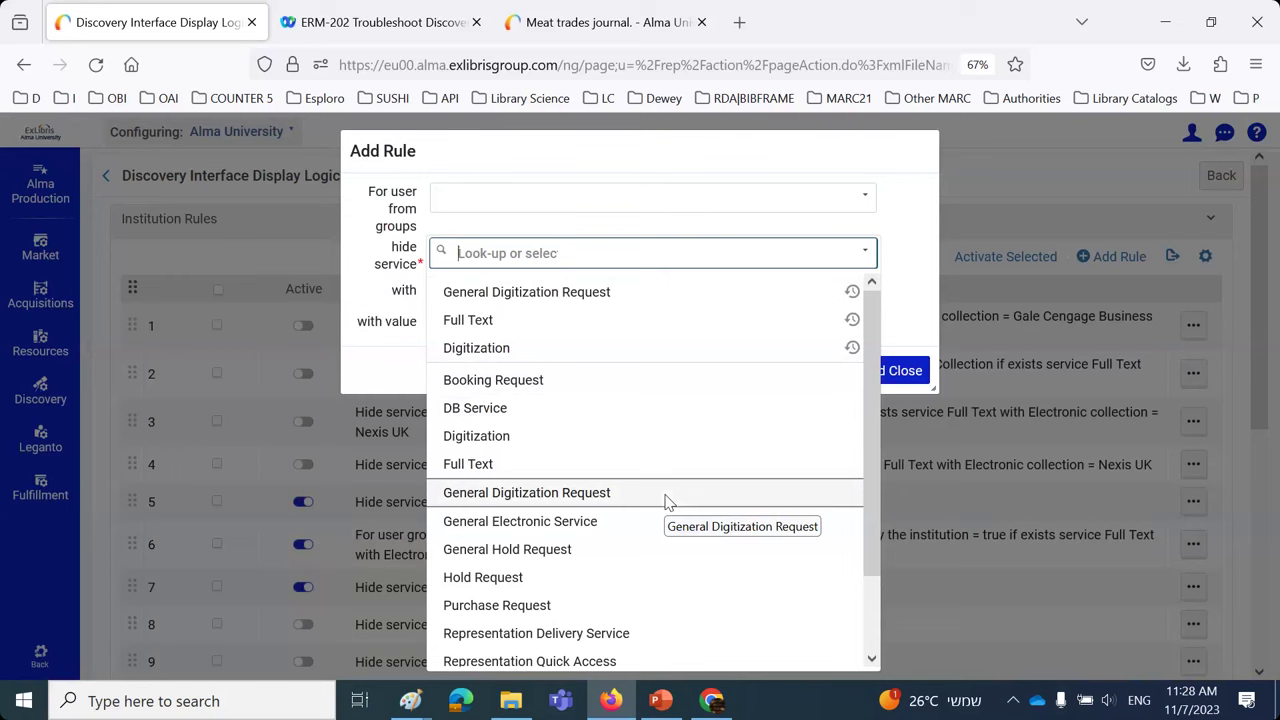
{"action": "left_click", "coordinate": [583, 321]}
{"action": "left_click", "coordinate": [916, 333]}
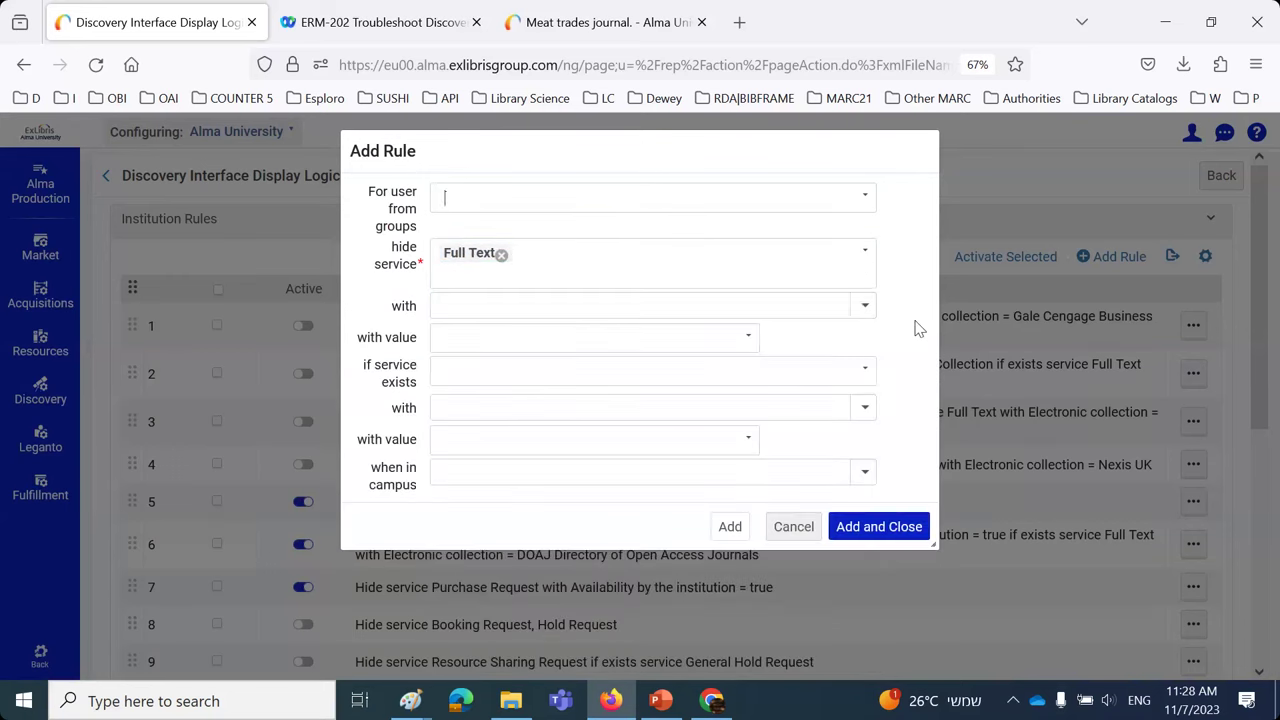
{"action": "left_click", "coordinate": [864, 310]}
{"action": "left_click", "coordinate": [719, 344]}
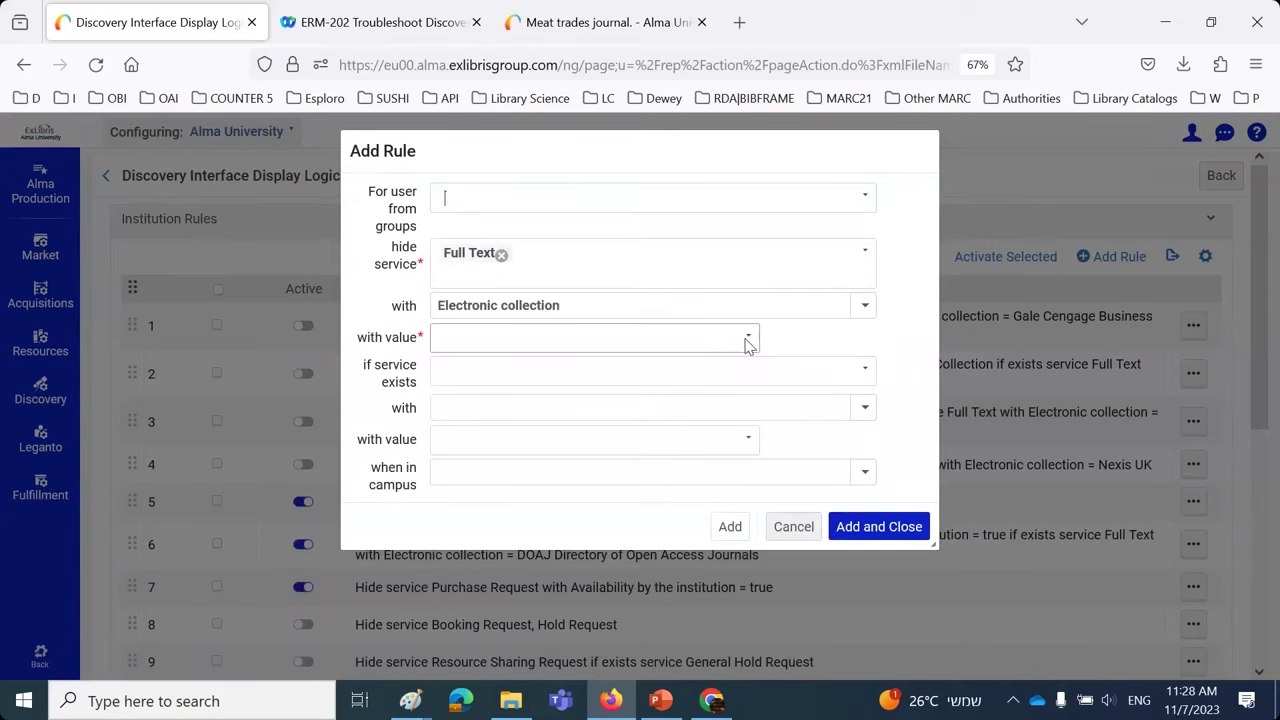
{"action": "left_click", "coordinate": [748, 339]}
{"action": "left_click", "coordinate": [631, 377]}
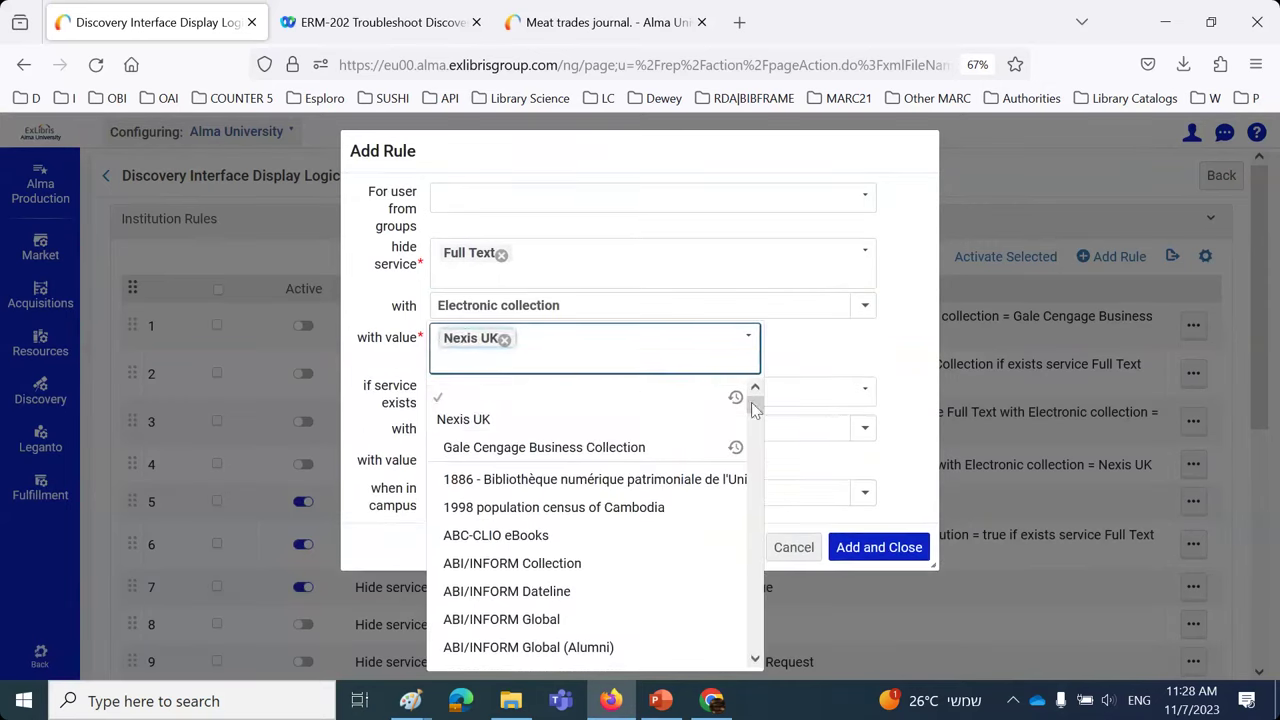
- Examine the services offered for the "if service exists" condition, discard the draft rule and return to the Meat trades journal record in Primo
{"action": "left_click", "coordinate": [864, 397]}
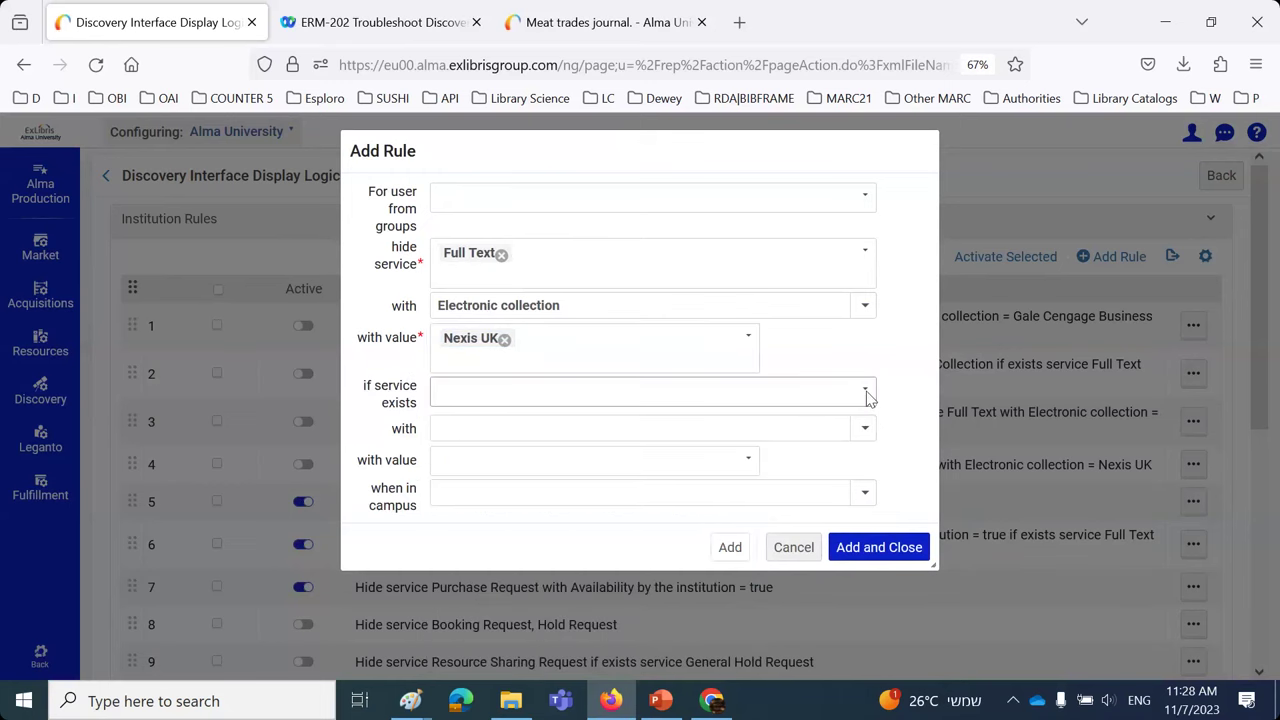
{"action": "scroll", "coordinate": [784, 488], "scroll_direction": "down", "scroll_amount": 5}
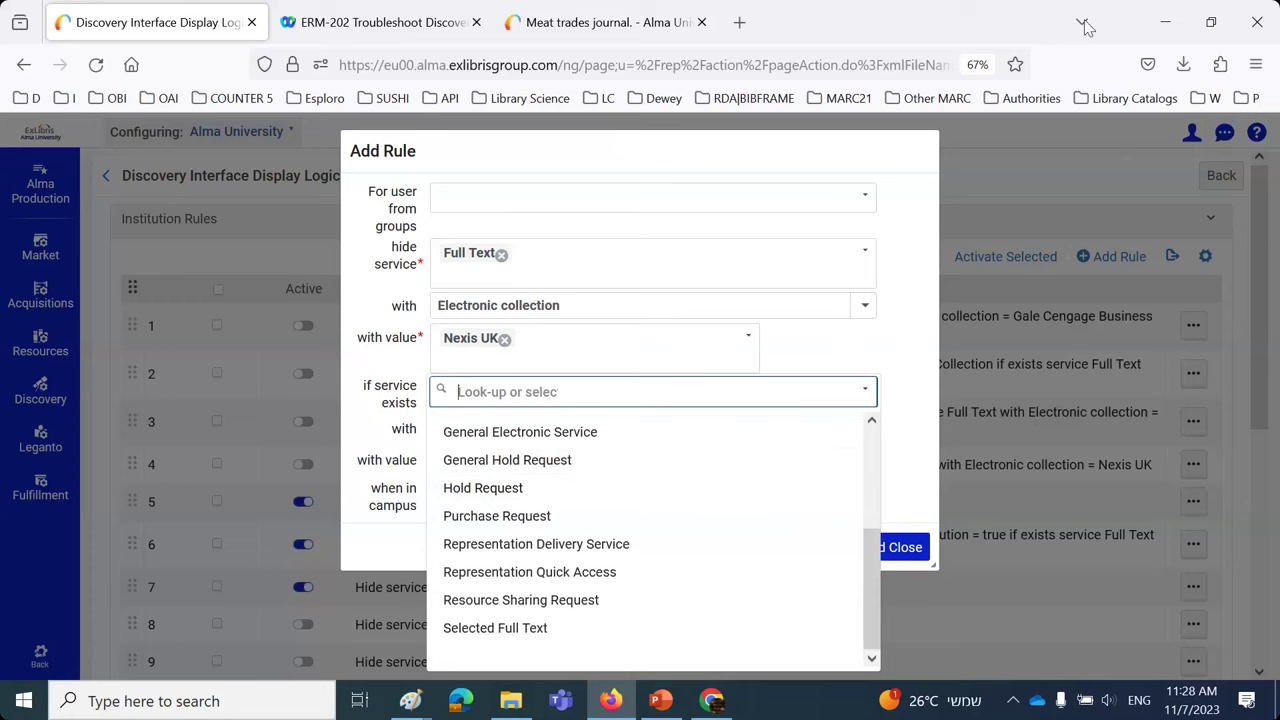
{"action": "key", "text": "Escape"}
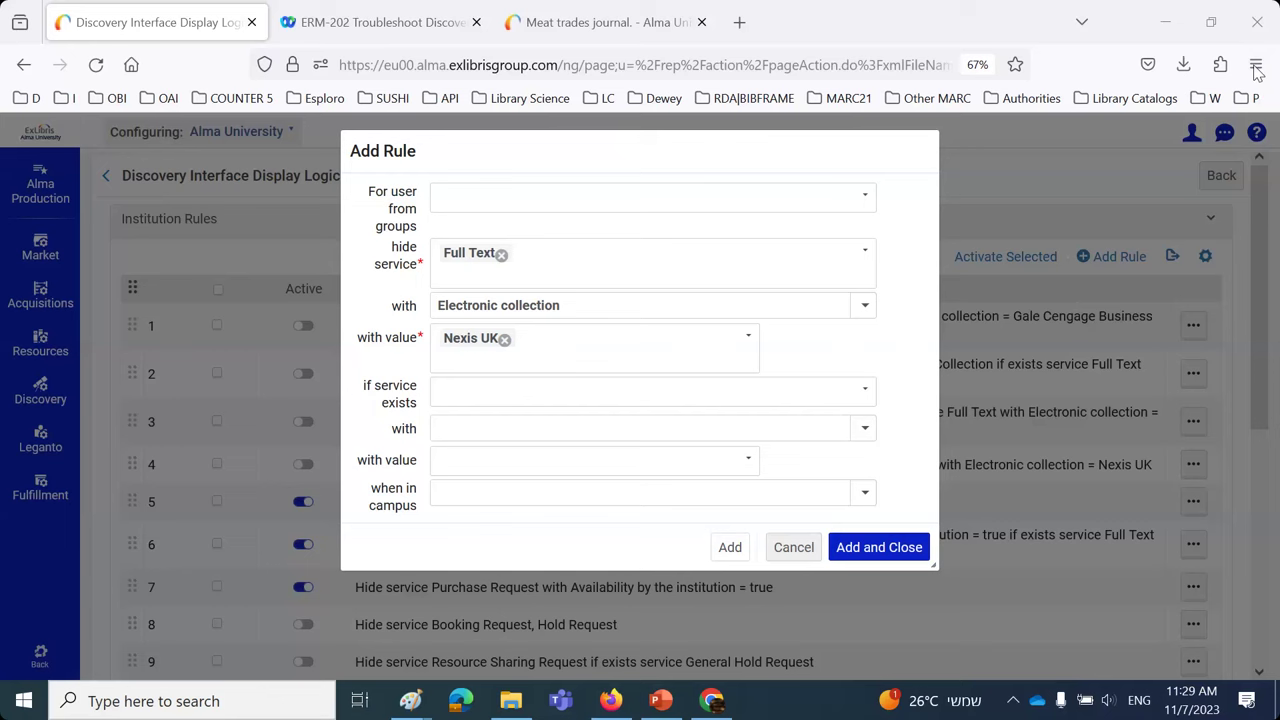
{"action": "left_click", "coordinate": [792, 543]}
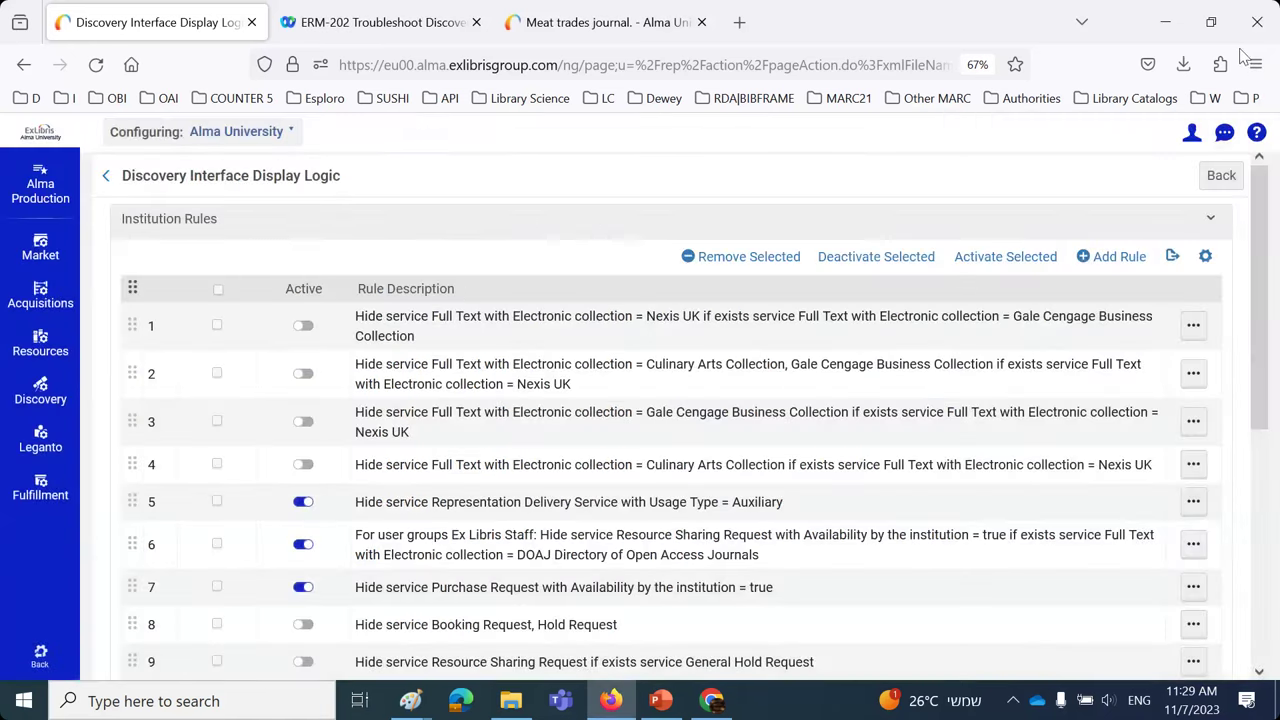
{"action": "left_click", "coordinate": [580, 21]}
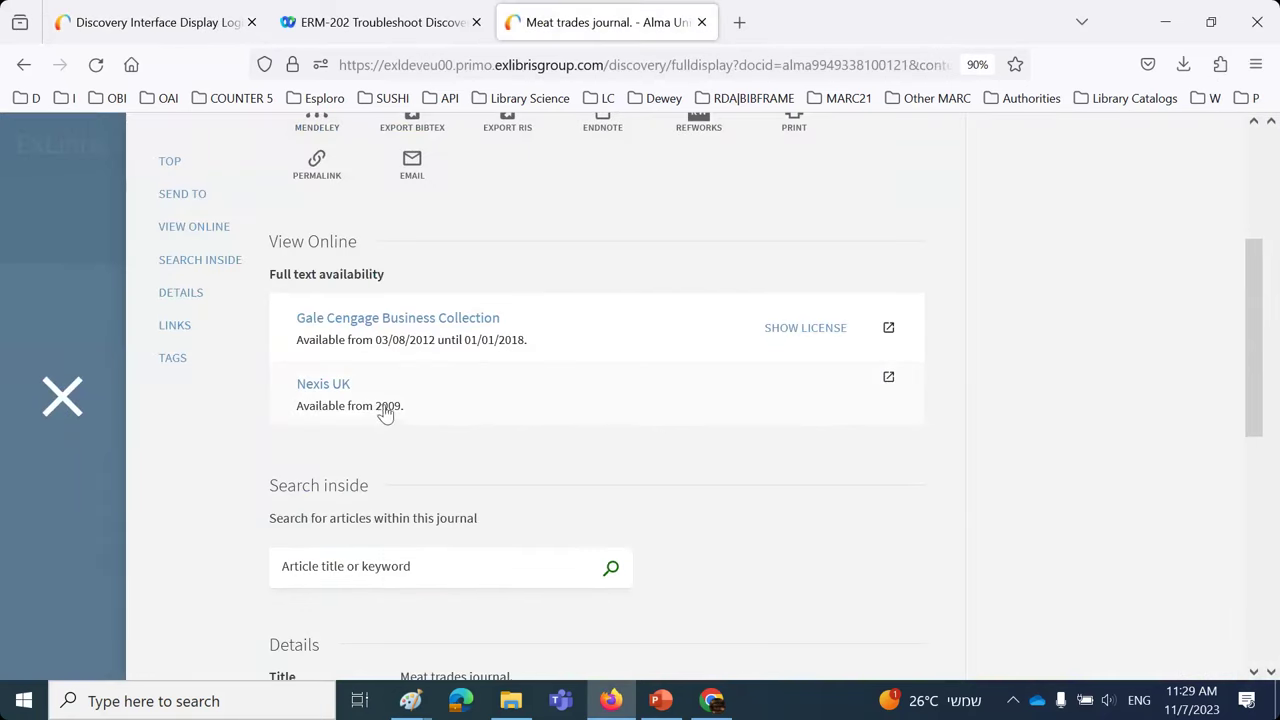
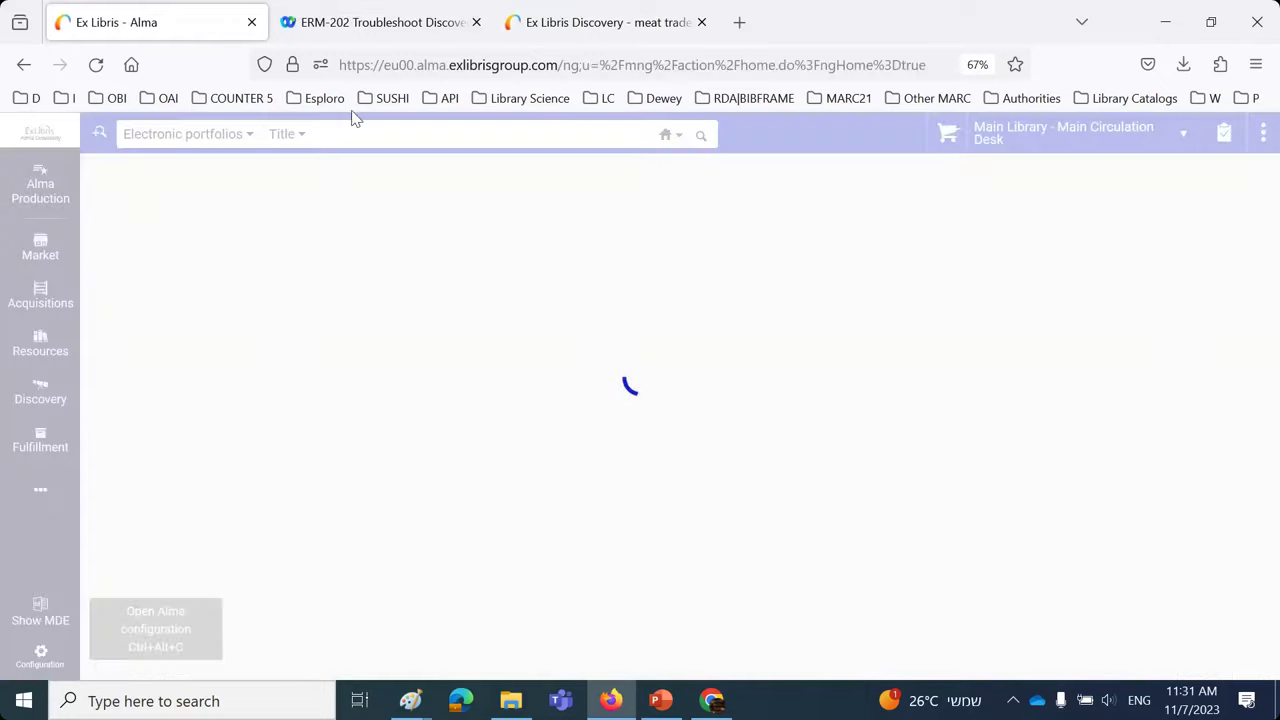
- Search Alma's electronic portfolios by title for "Meat trades journal" and open the Nexis UK portfolio for editing
{"action": "left_click", "coordinate": [371, 129]}
{"action": "left_click", "coordinate": [389, 175]}
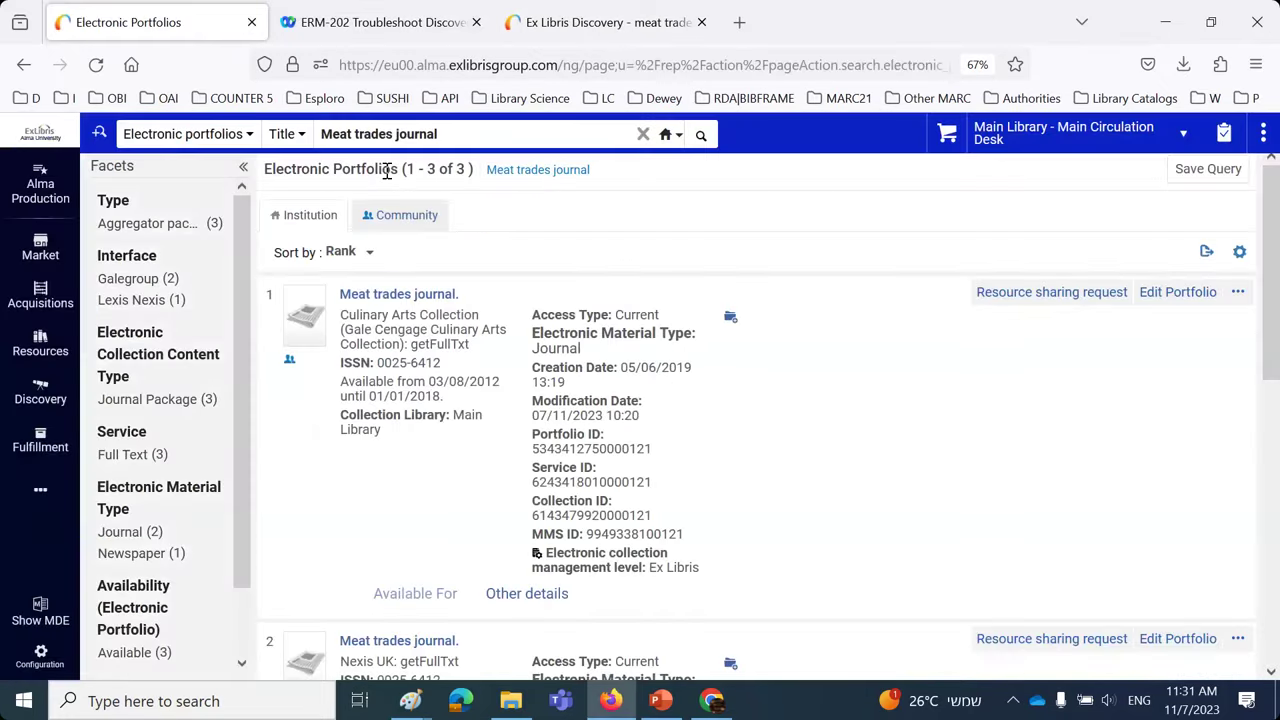
{"action": "scroll", "coordinate": [706, 325], "scroll_direction": "down", "scroll_amount": 3}
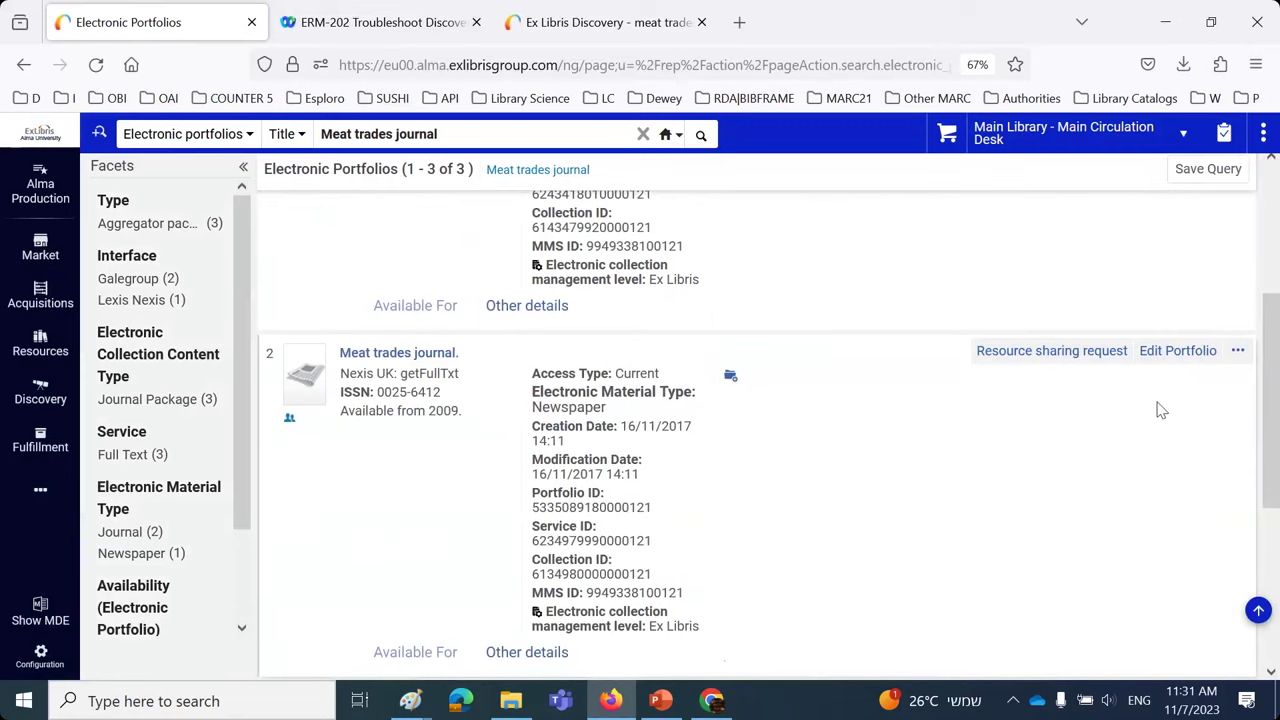
{"action": "left_click", "coordinate": [1178, 351]}
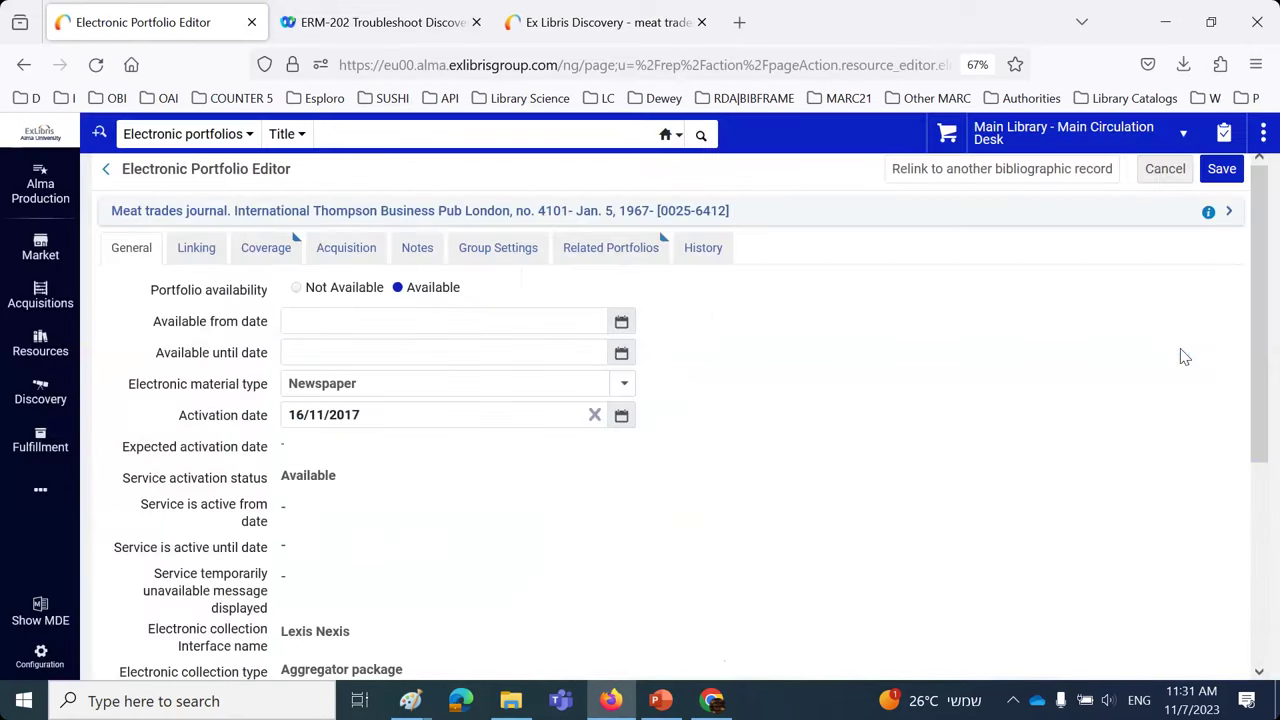
- Add the public note "This resource will require an additional login with the vendor Nexis" to the portfolio and save it
{"action": "left_click", "coordinate": [421, 257]}
{"action": "scroll", "coordinate": [357, 374], "scroll_direction": "down", "scroll_amount": 2}
{"action": "left_click", "coordinate": [358, 373]}
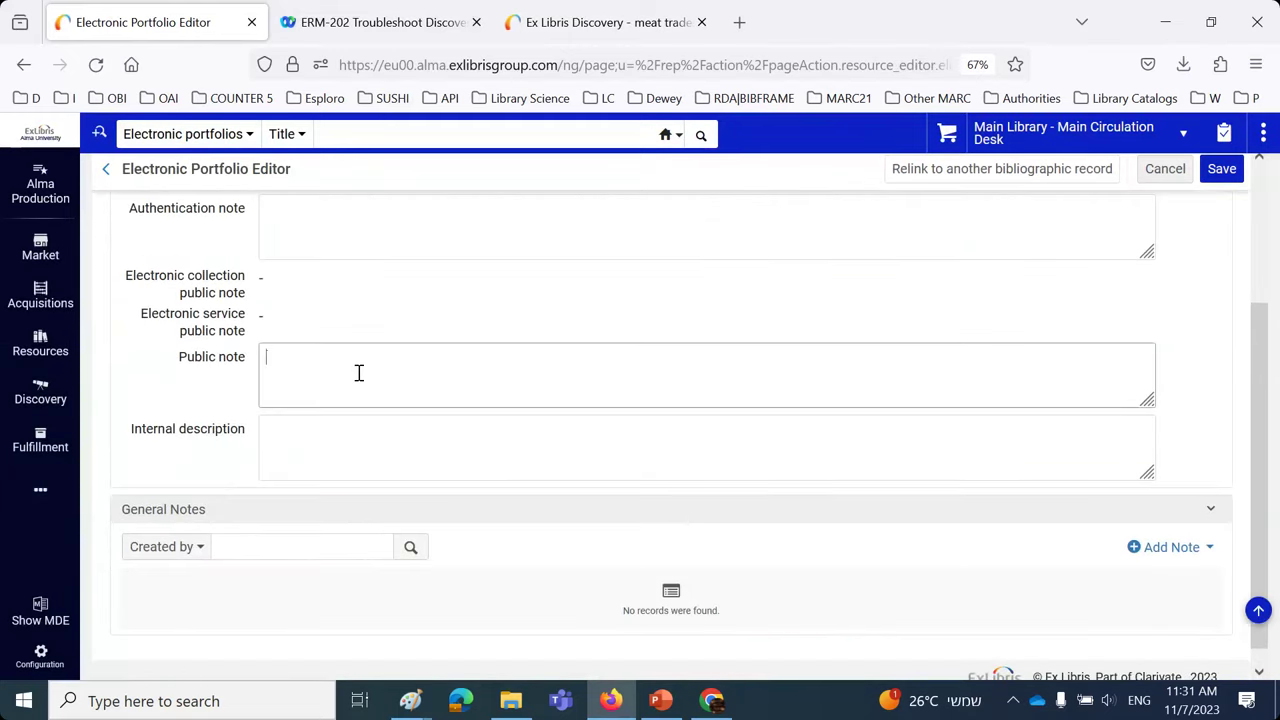
{"action": "type", "text": "This "}
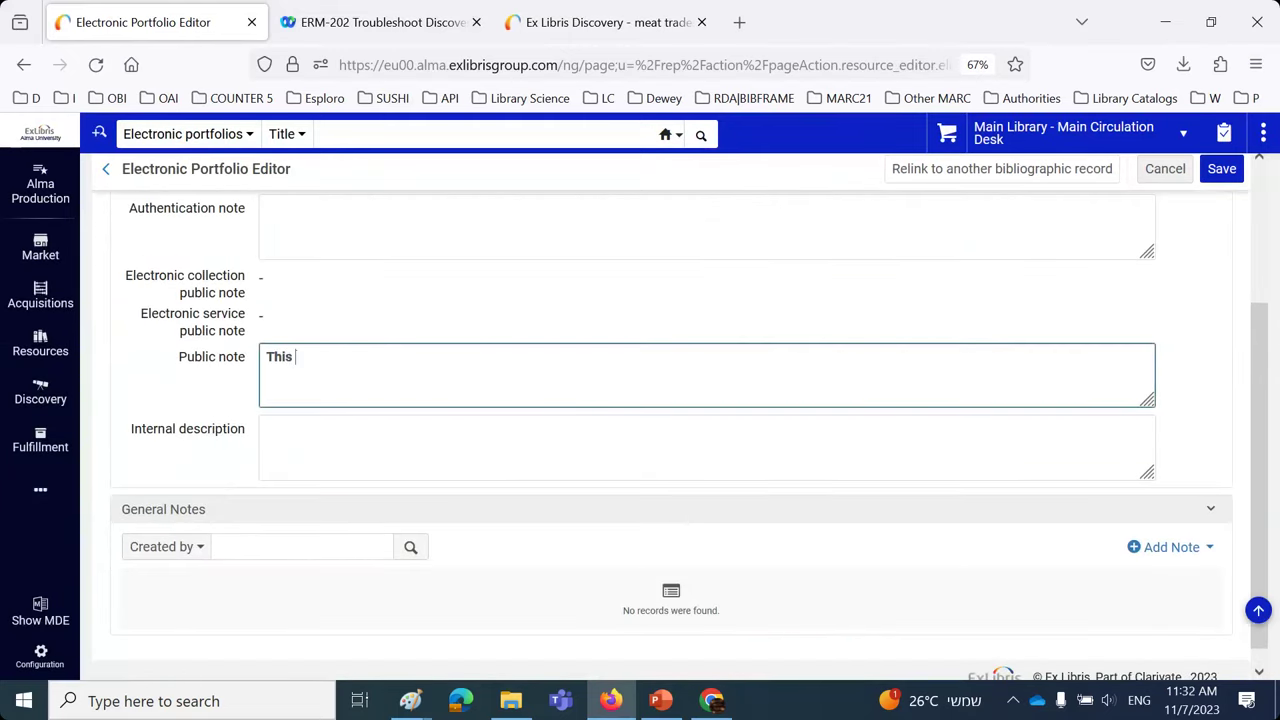
{"action": "type", "text": "resource will require an addtio"}
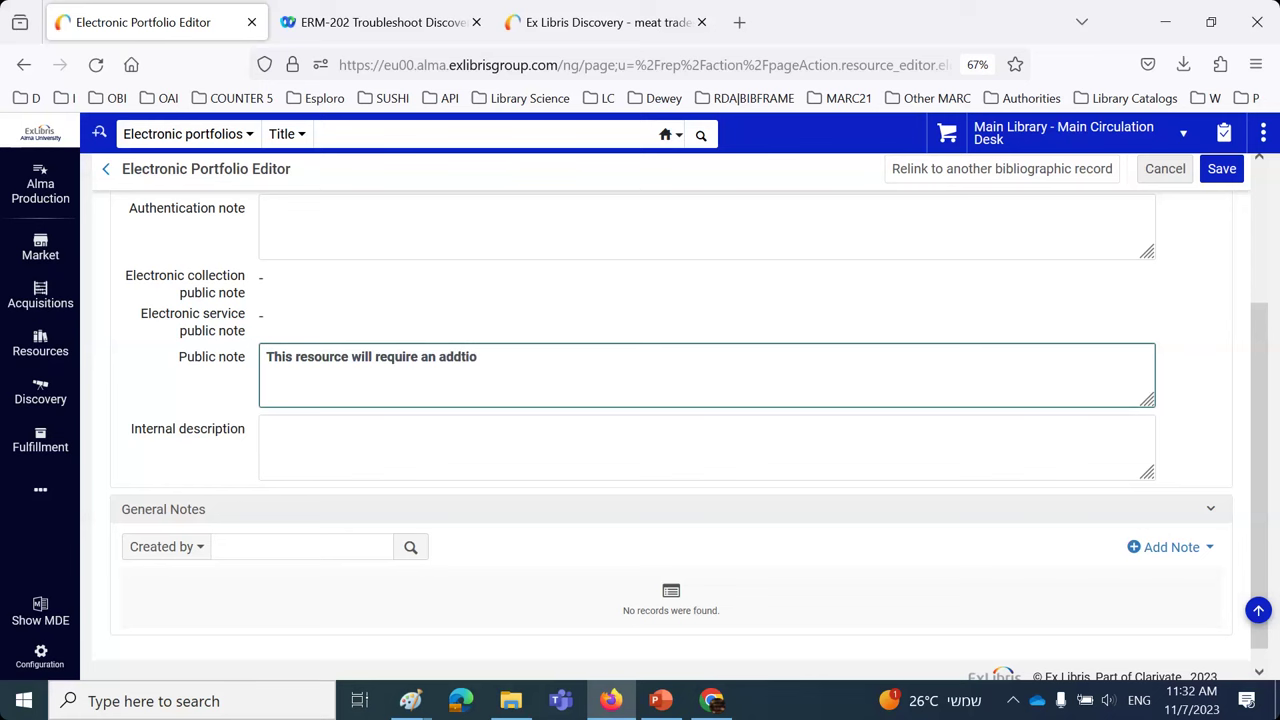
{"action": "type", "text": "nal login with the ve"}
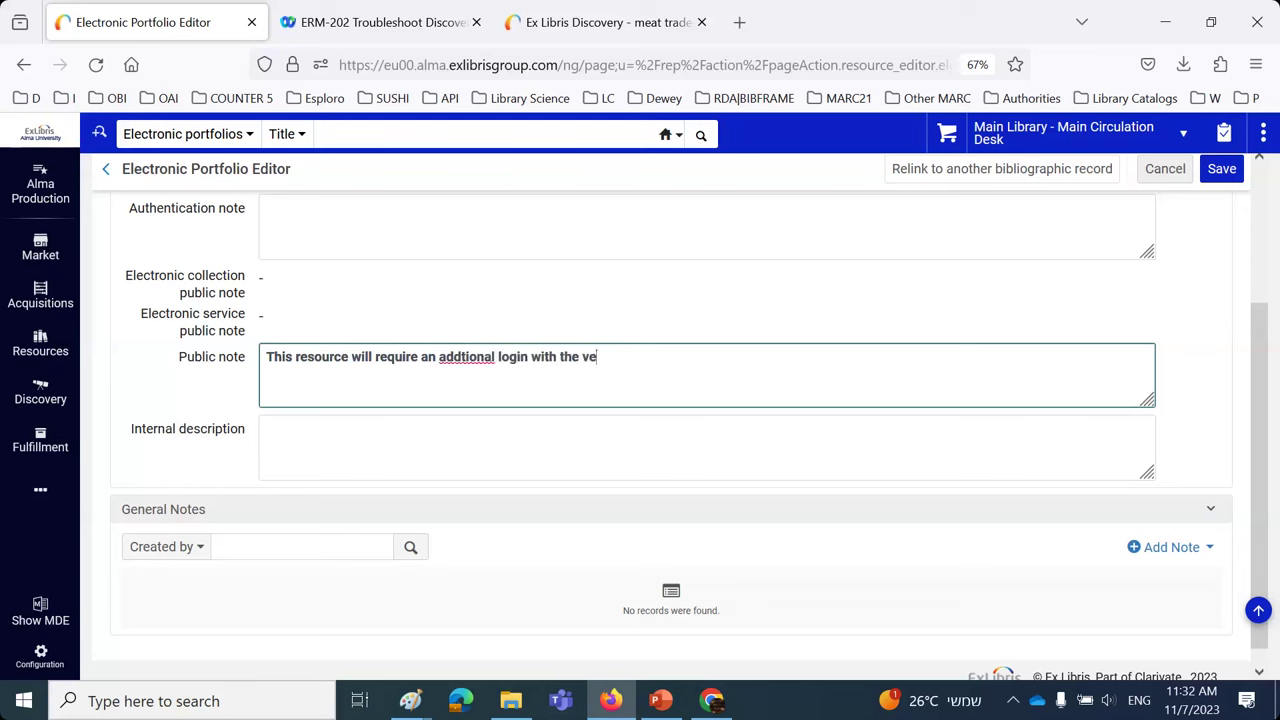
{"action": "type", "text": "ndor Nexis"}
{"action": "right_click", "coordinate": [463, 356]}
{"action": "left_click", "coordinate": [534, 146]}
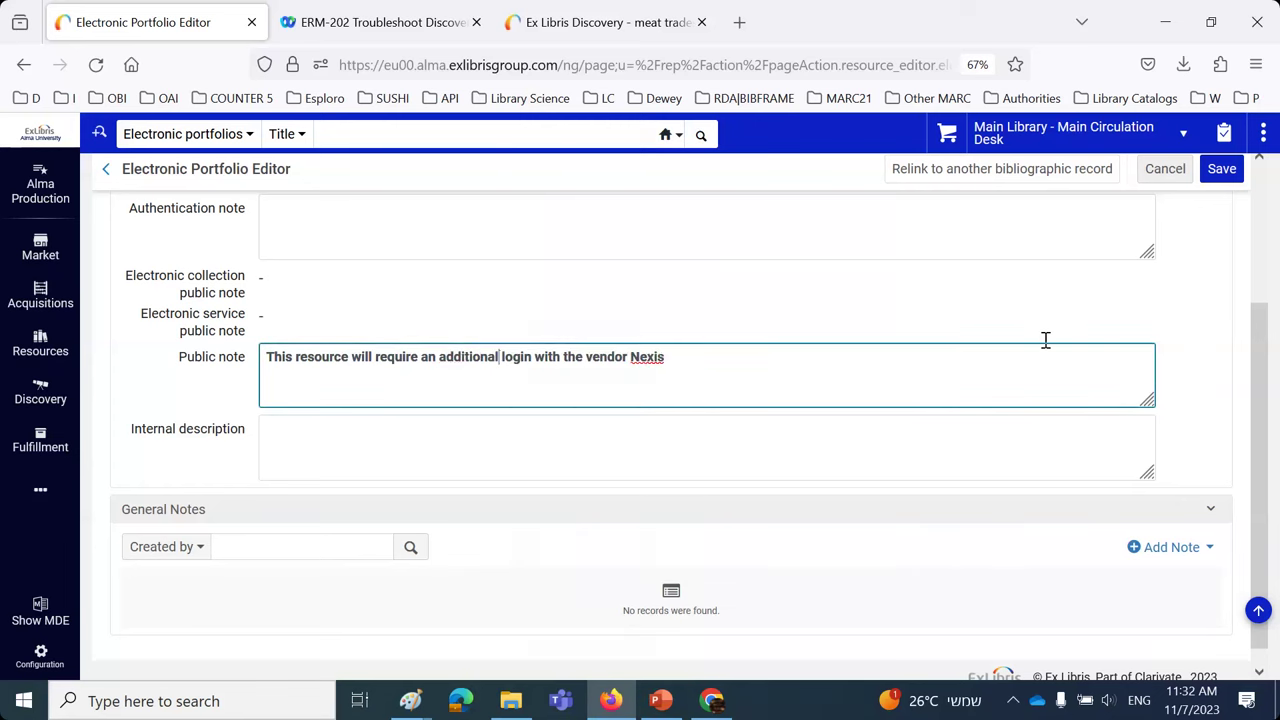
{"action": "left_click", "coordinate": [1220, 171]}
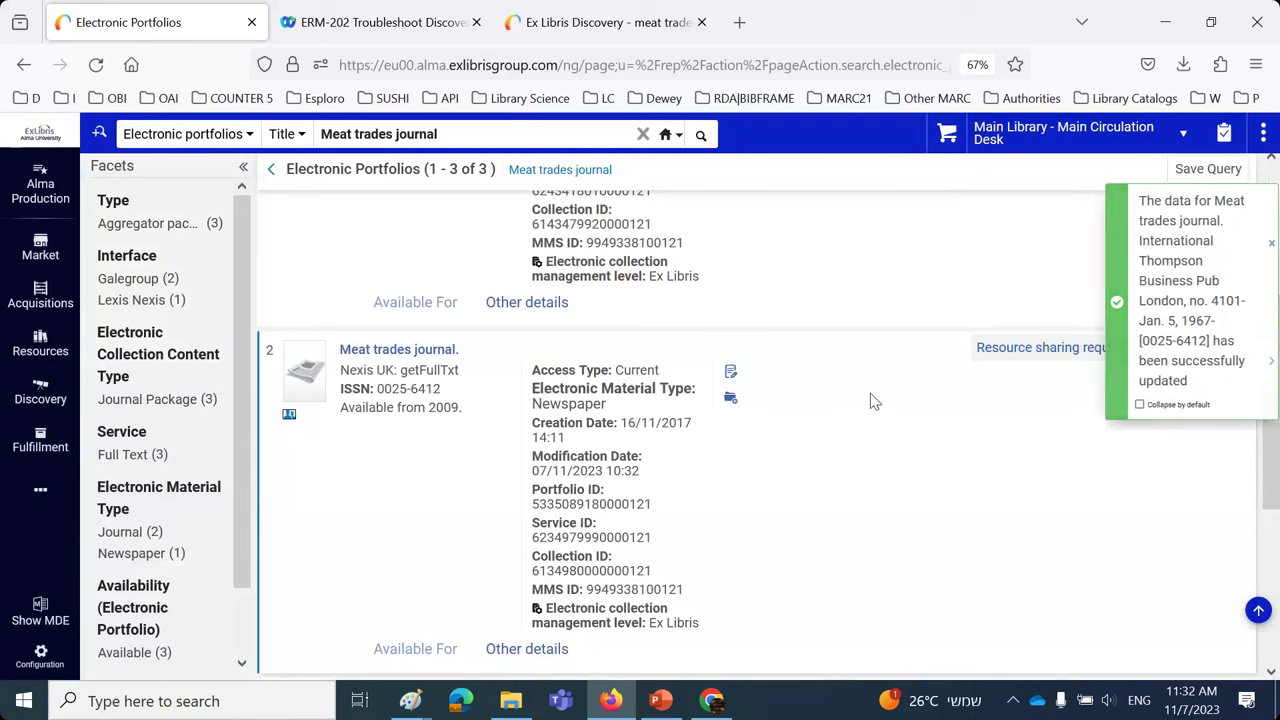
- Review the journal's portfolios in Alma, then rerun the Primo search for "meat trades journal 0025-6412"
{"action": "scroll", "coordinate": [870, 400], "scroll_direction": "up", "scroll_amount": 3}
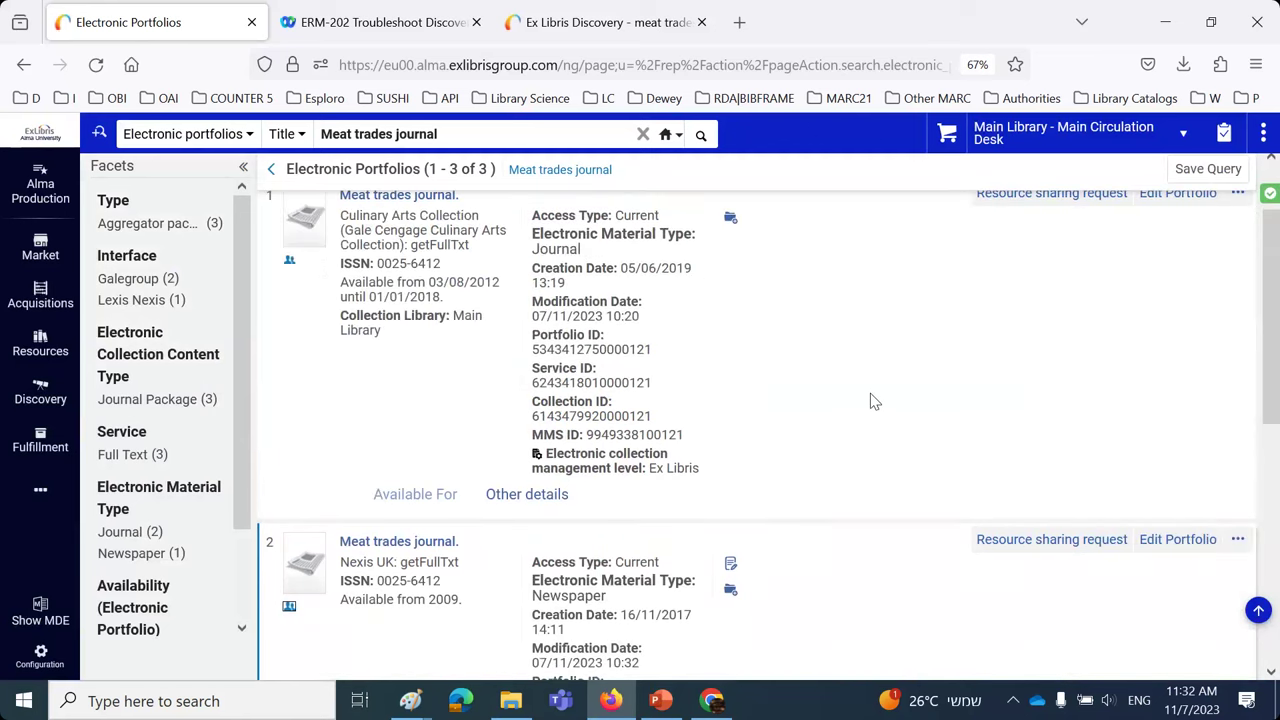
{"action": "scroll", "coordinate": [848, 540], "scroll_direction": "up", "scroll_amount": 3}
{"action": "scroll", "coordinate": [848, 535], "scroll_direction": "down", "scroll_amount": 6}
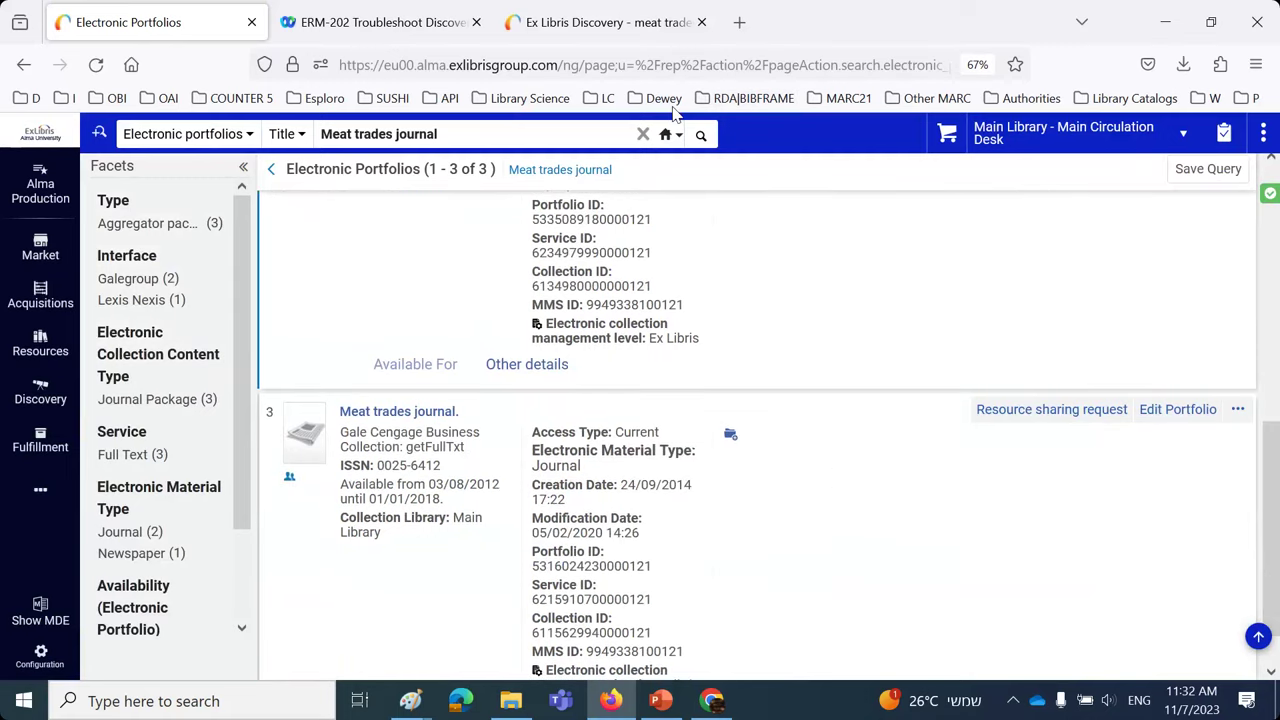
{"action": "left_click", "coordinate": [560, 24]}
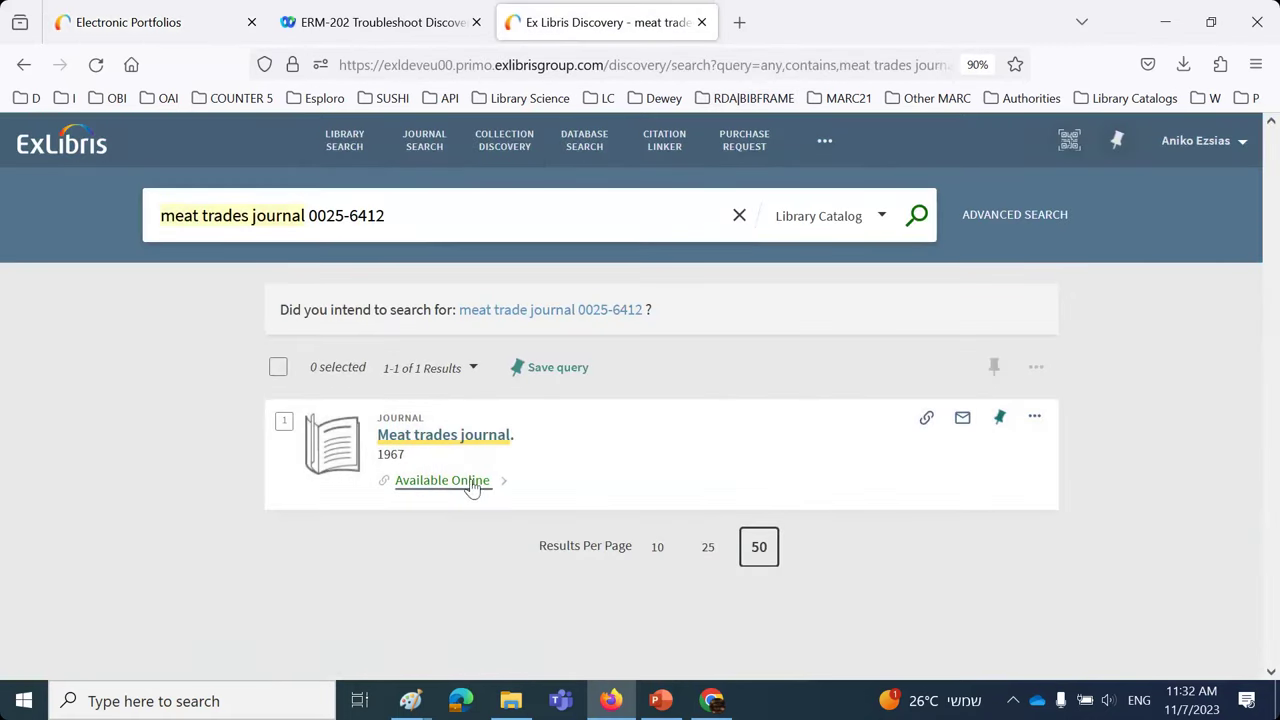
{"action": "left_click", "coordinate": [917, 219]}
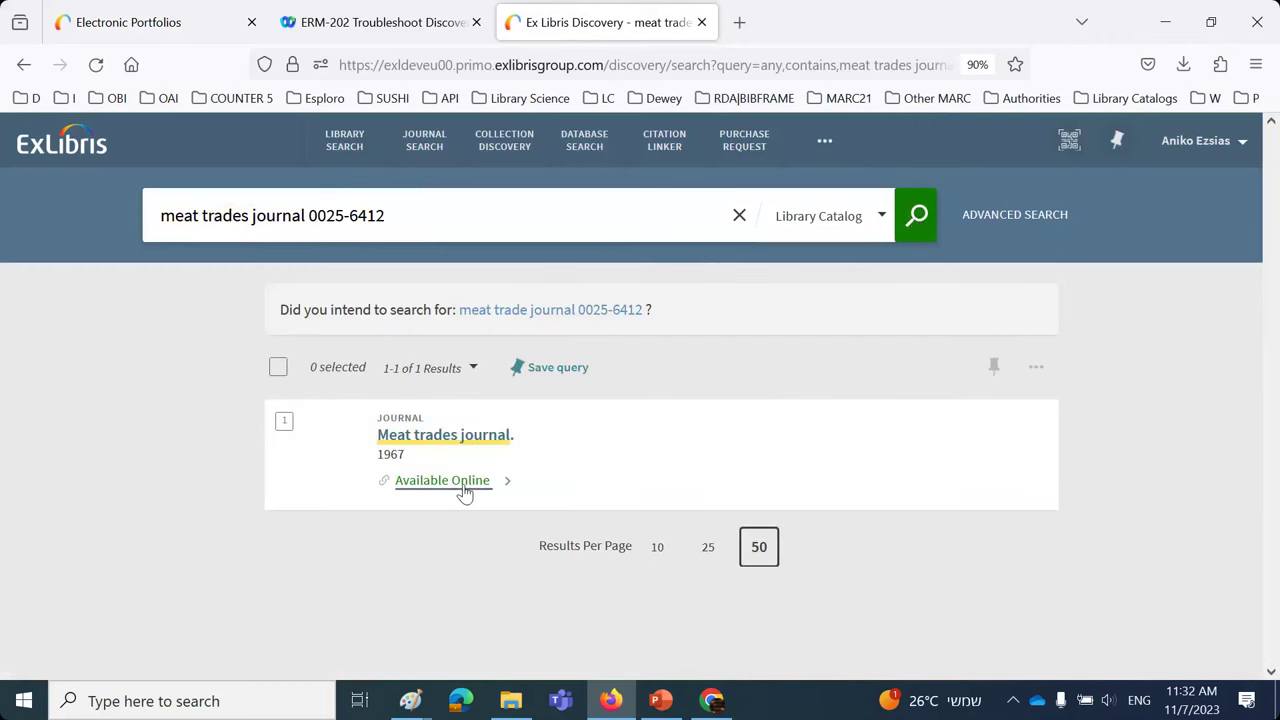
- Open the online availability of "Meat trades journal" in Primo and examine the public note under Nexis UK
{"action": "left_click", "coordinate": [463, 488]}
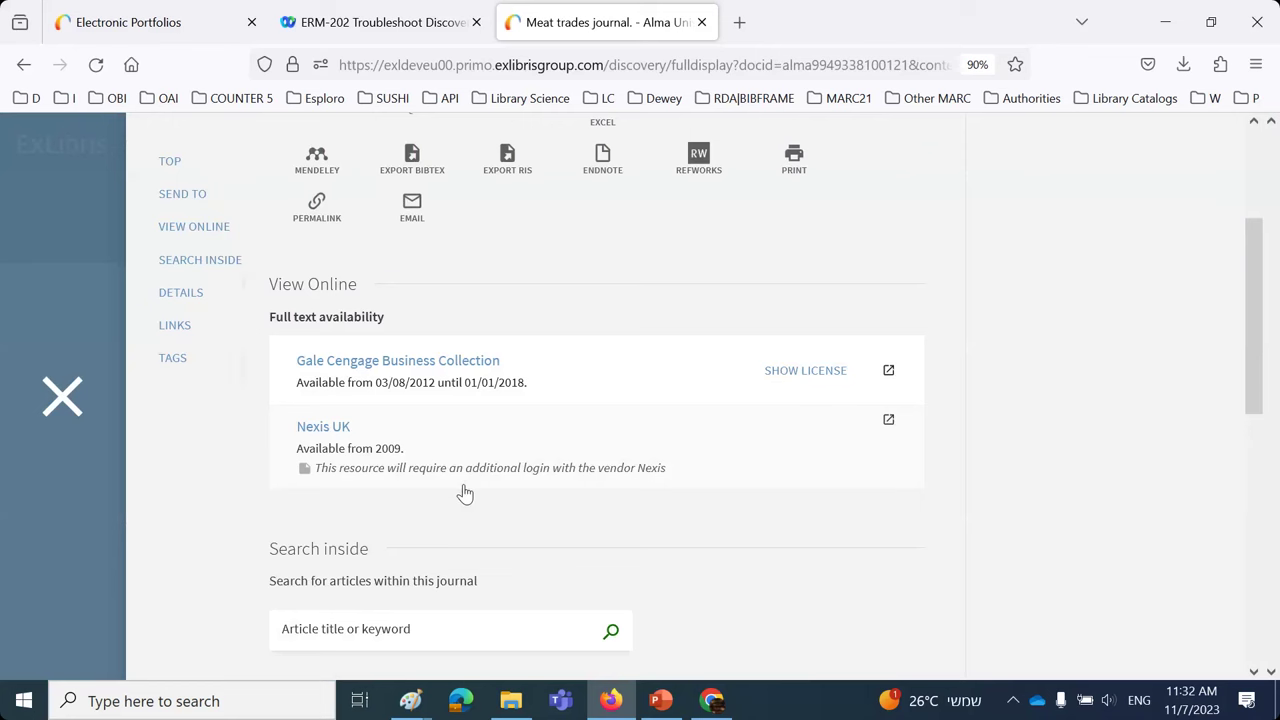
{"action": "left_click_drag", "start_coordinate": [479, 478], "coordinate": [670, 480]}
{"action": "left_click", "coordinate": [687, 513]}
{"action": "left_click", "coordinate": [808, 391]}
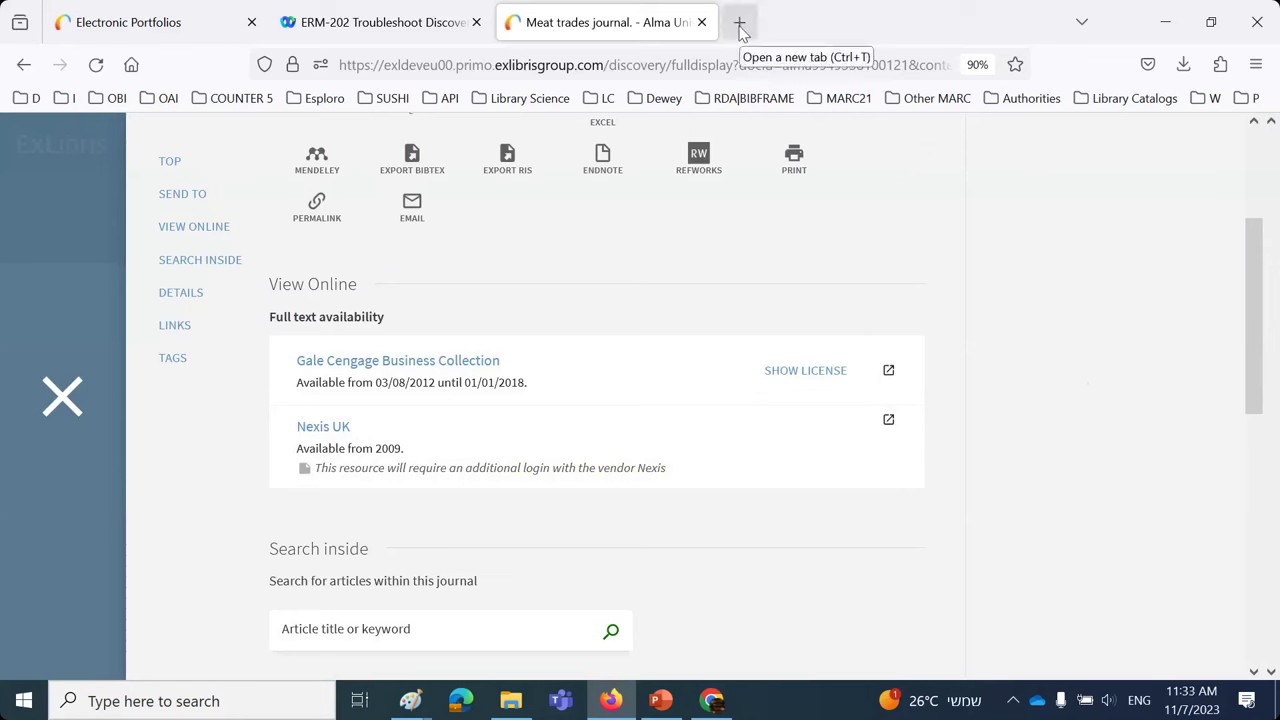
{"action": "left_click", "coordinate": [215, 24]}
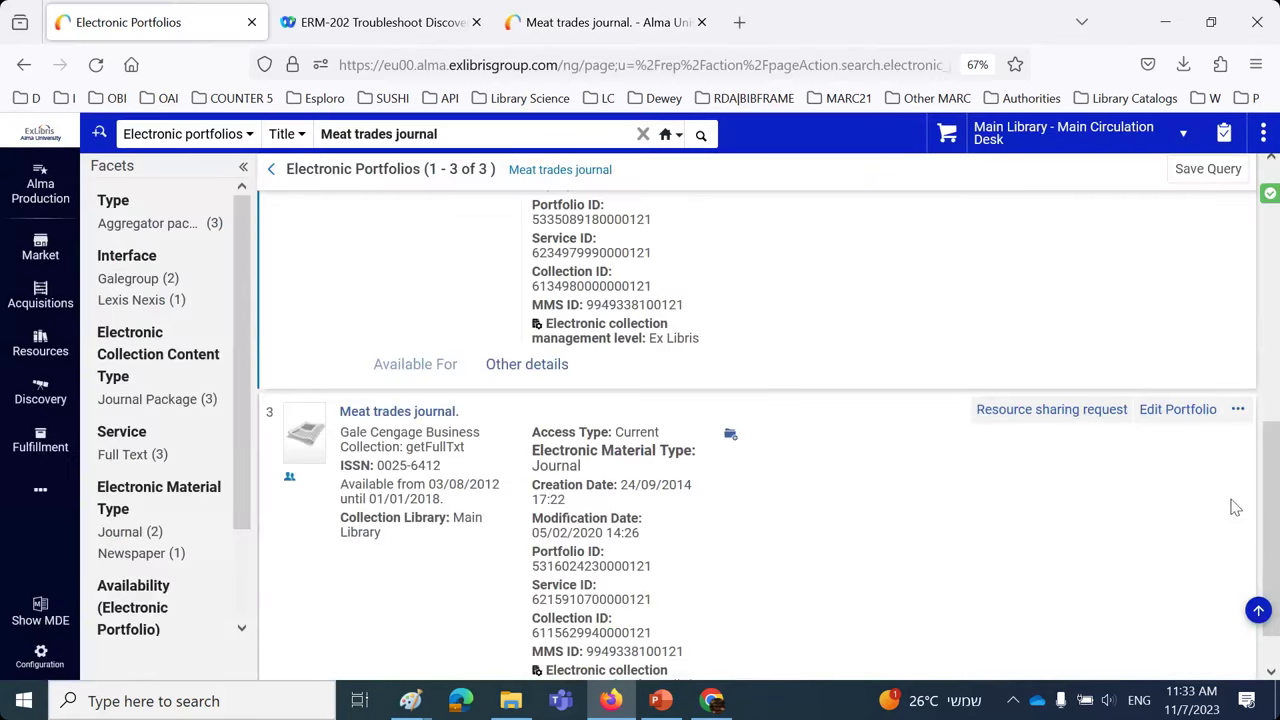
{"action": "scroll", "coordinate": [966, 404], "scroll_direction": "up", "scroll_amount": 3}
{"action": "left_click", "coordinate": [1190, 358]}
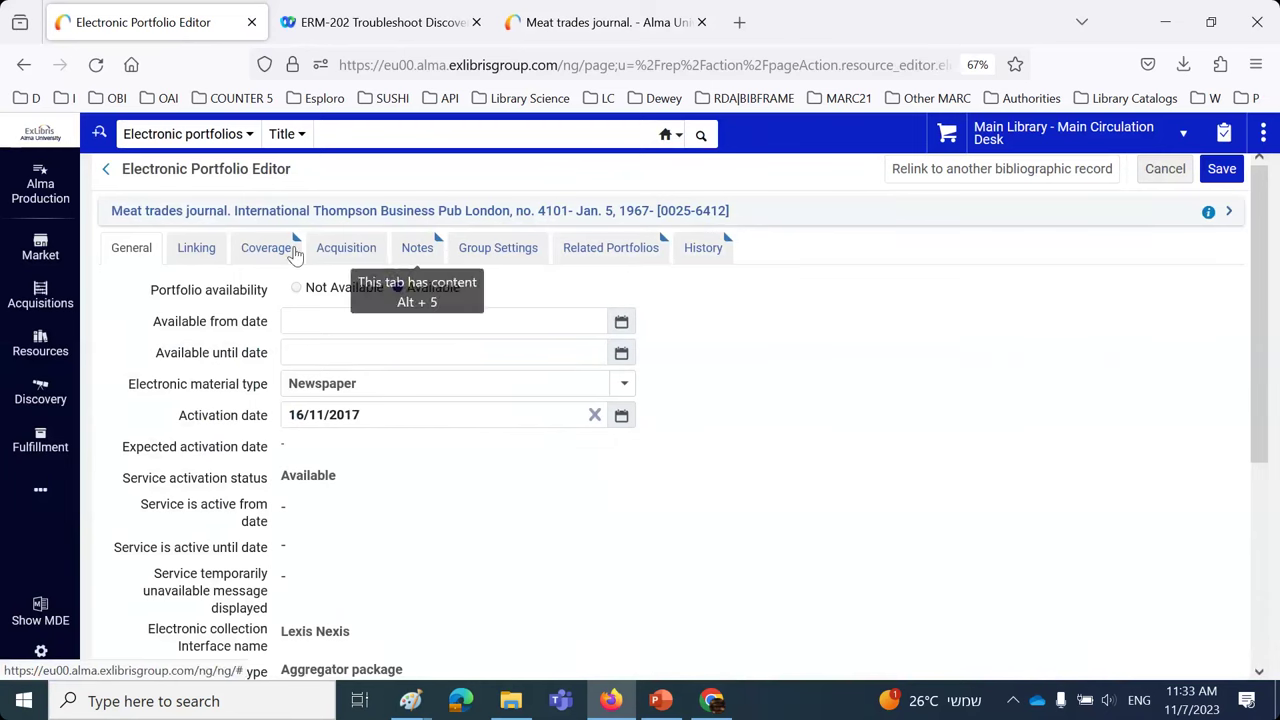
{"action": "left_click", "coordinate": [417, 249]}
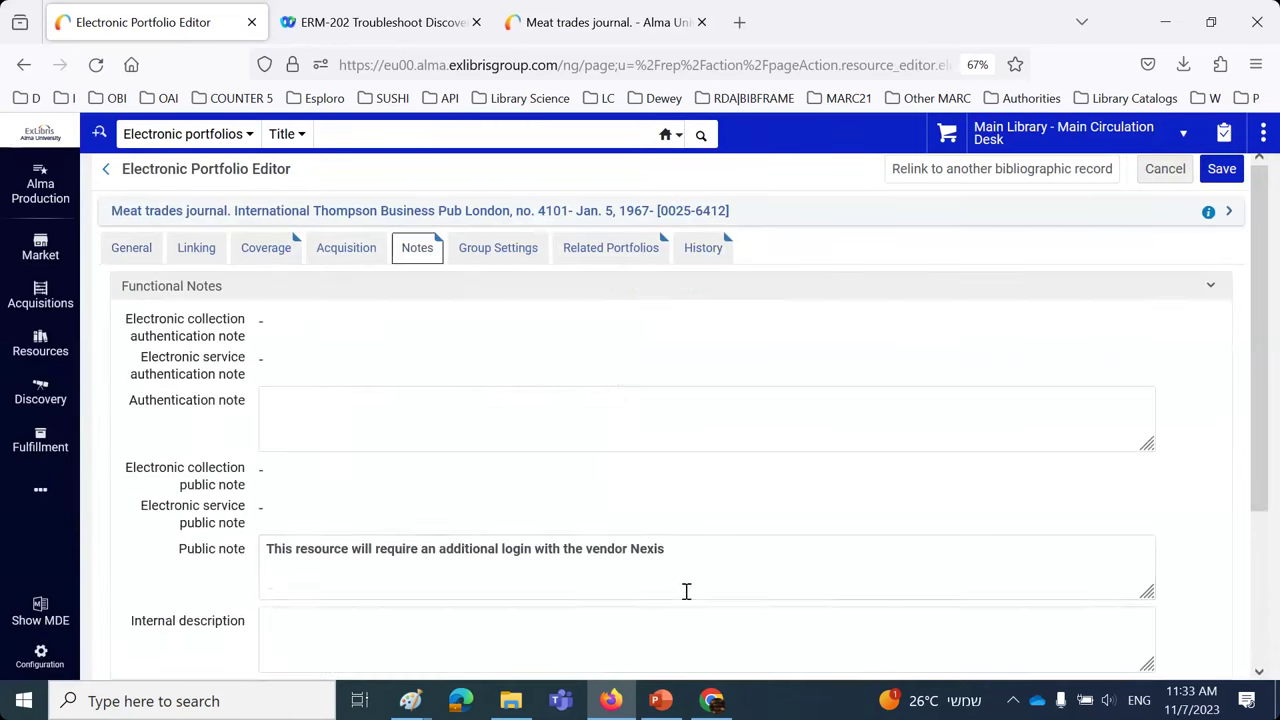
{"action": "left_click", "coordinate": [695, 550]}
{"action": "type", "text": "."}
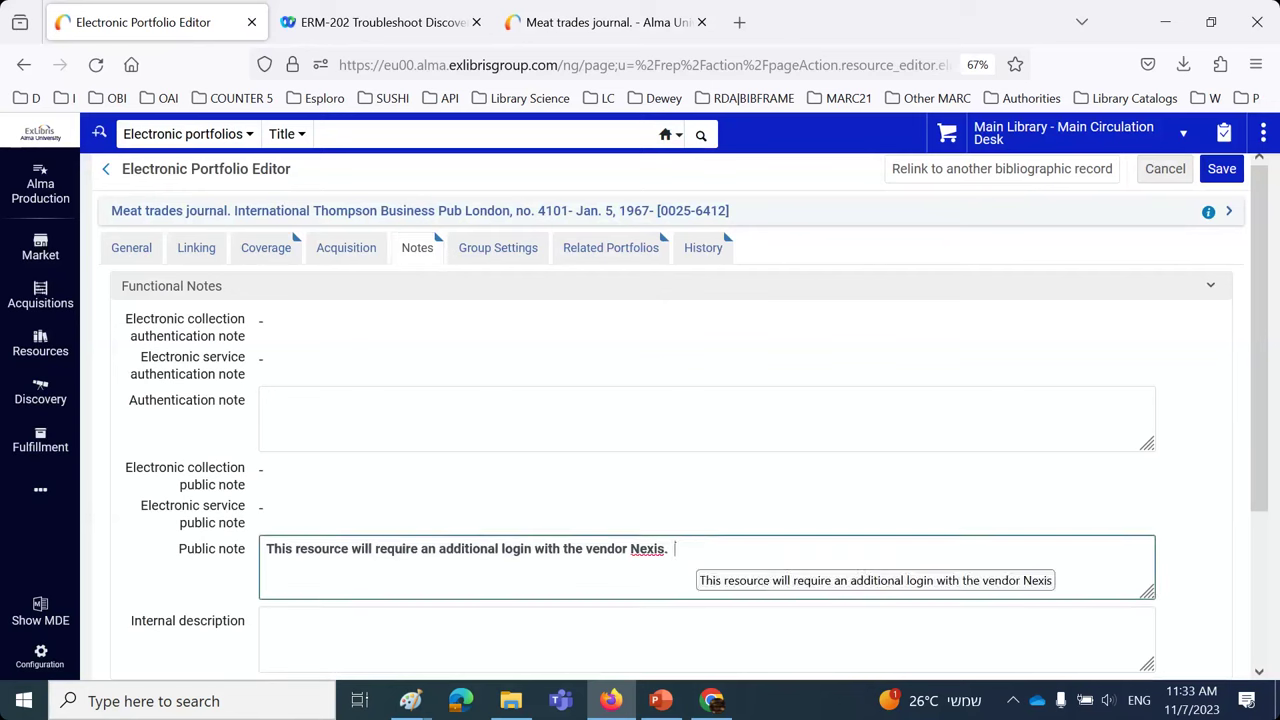
{"action": "type", "text": "  hrtp"}
{"action": "key", "text": "BackSpace"}
- Search the web for "nexis" in a new browser tab, open the LexisNexis site and copy its address
{"action": "left_click", "coordinate": [739, 22]}
{"action": "type", "text": "nexis"}
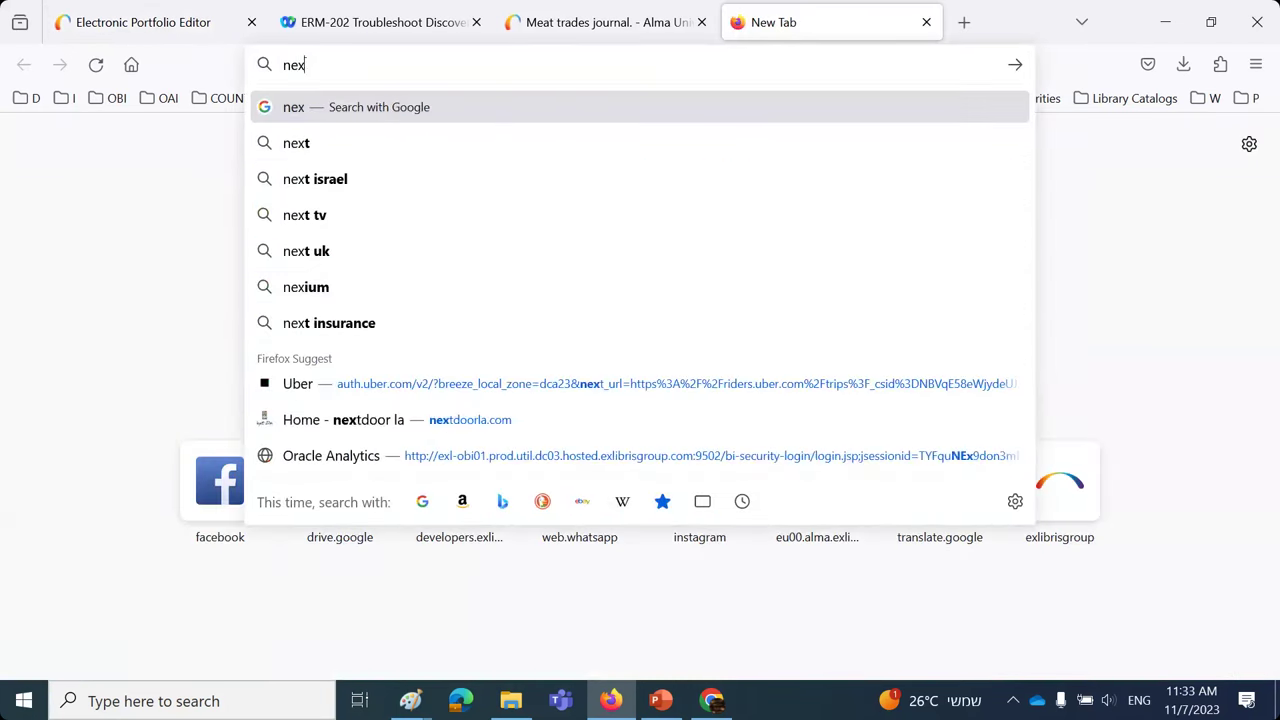
{"action": "key", "text": "Return"}
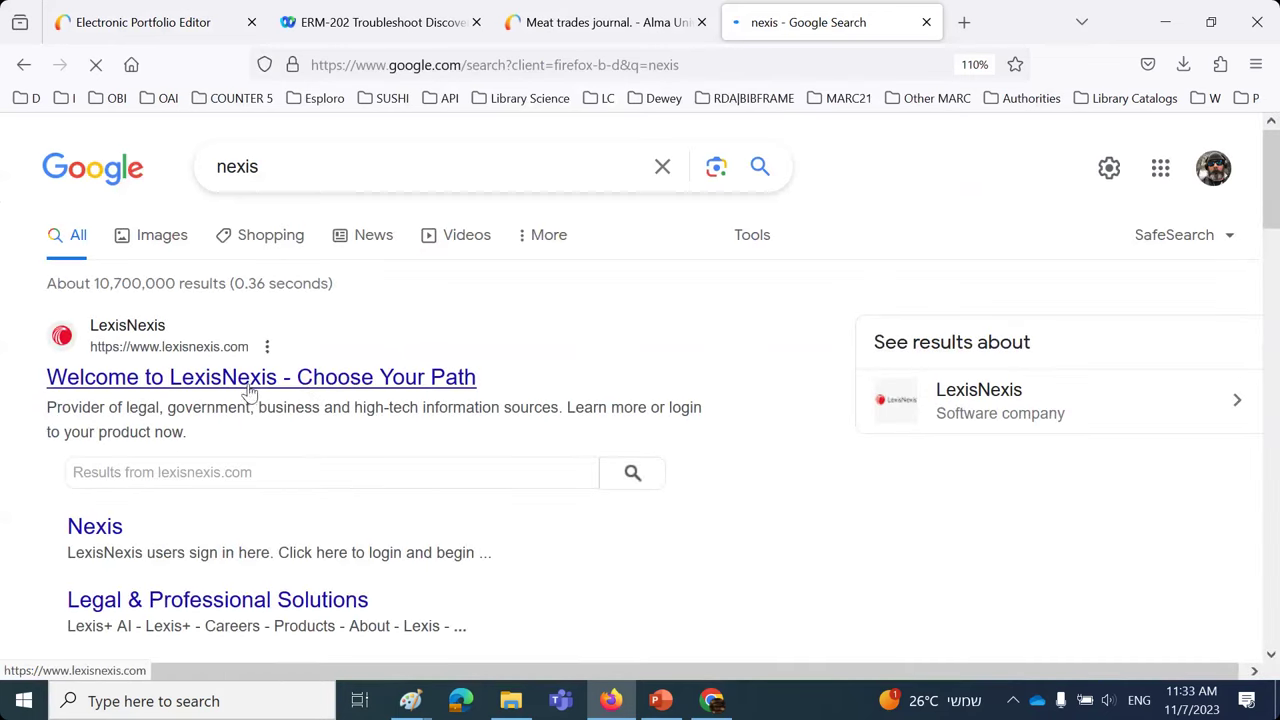
{"action": "left_click", "coordinate": [248, 384]}
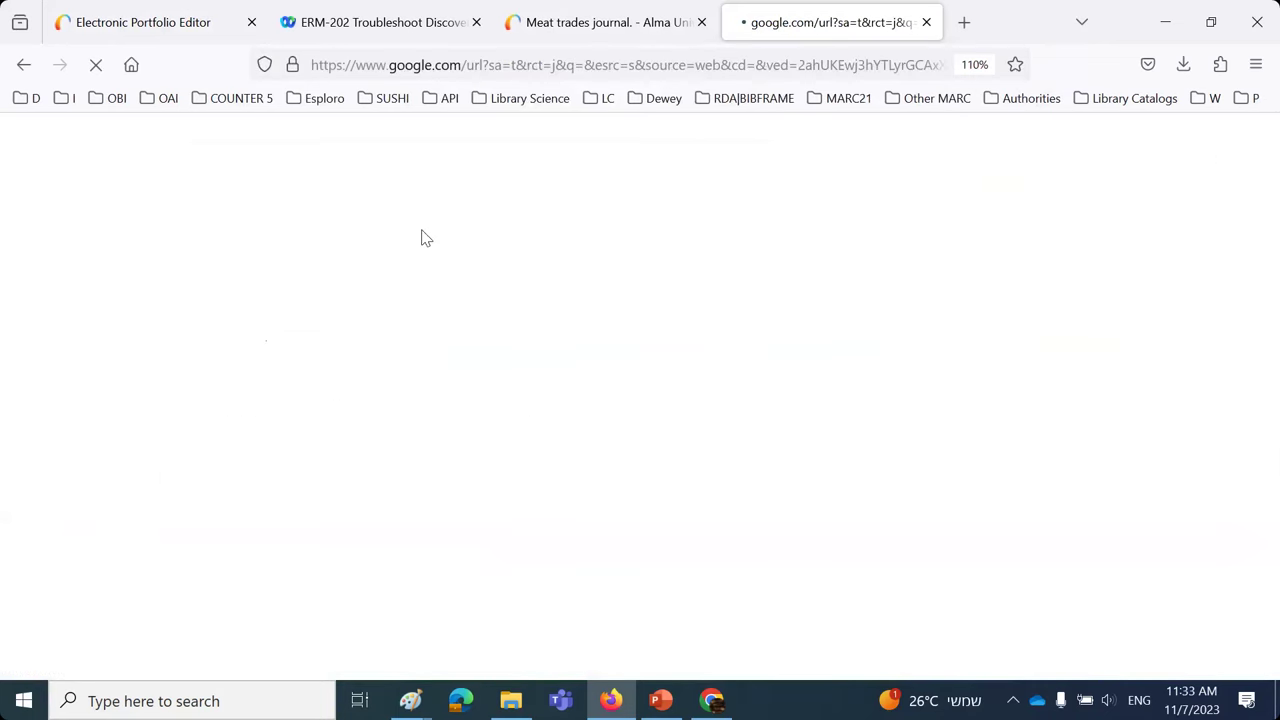
{"action": "left_click", "coordinate": [490, 65]}
{"action": "key", "text": "ctrl+c"}
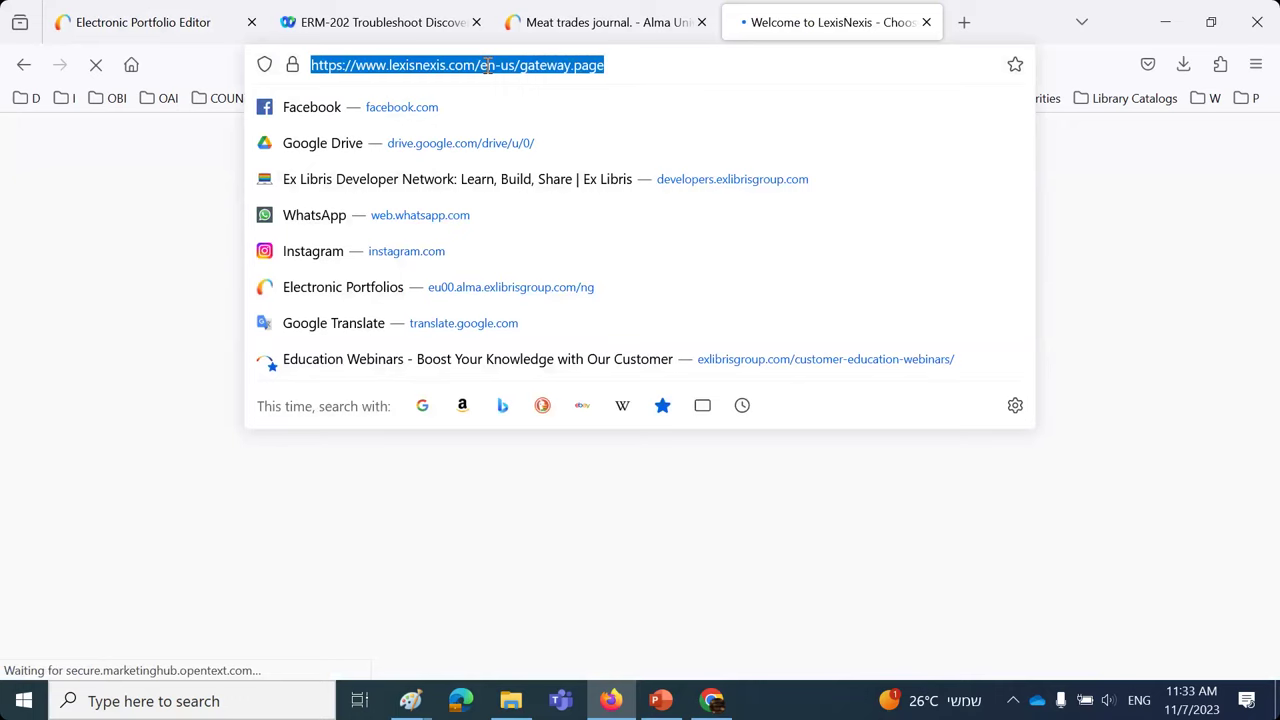
{"action": "left_click", "coordinate": [120, 12]}
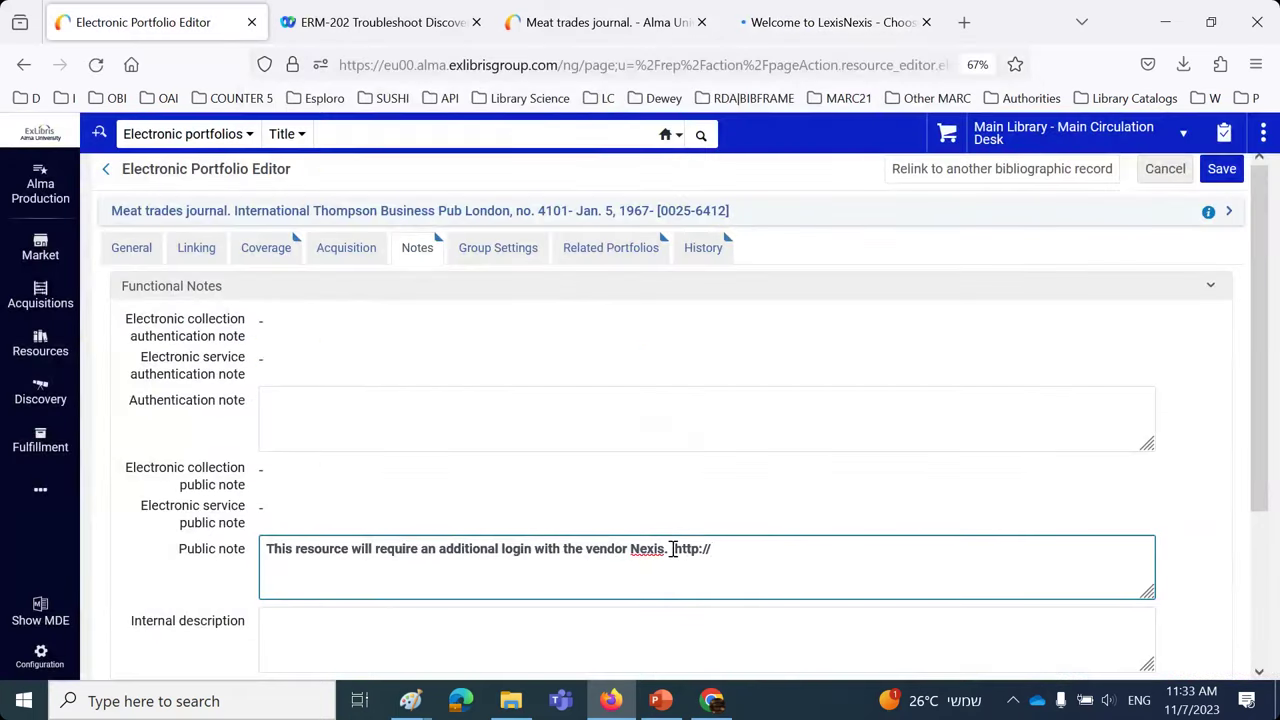
{"action": "left_click_drag", "start_coordinate": [673, 548], "coordinate": [774, 557]}
{"action": "key", "text": "ctrl+v"}
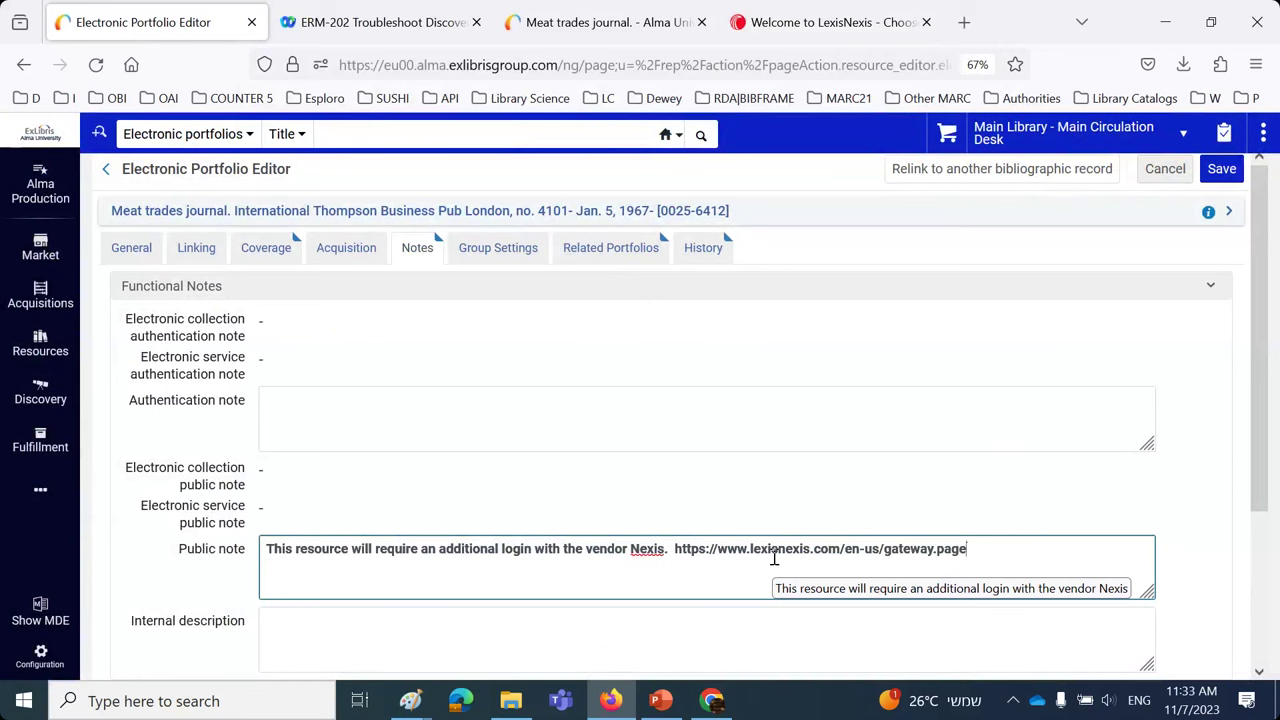
{"action": "left_click", "coordinate": [1221, 170]}
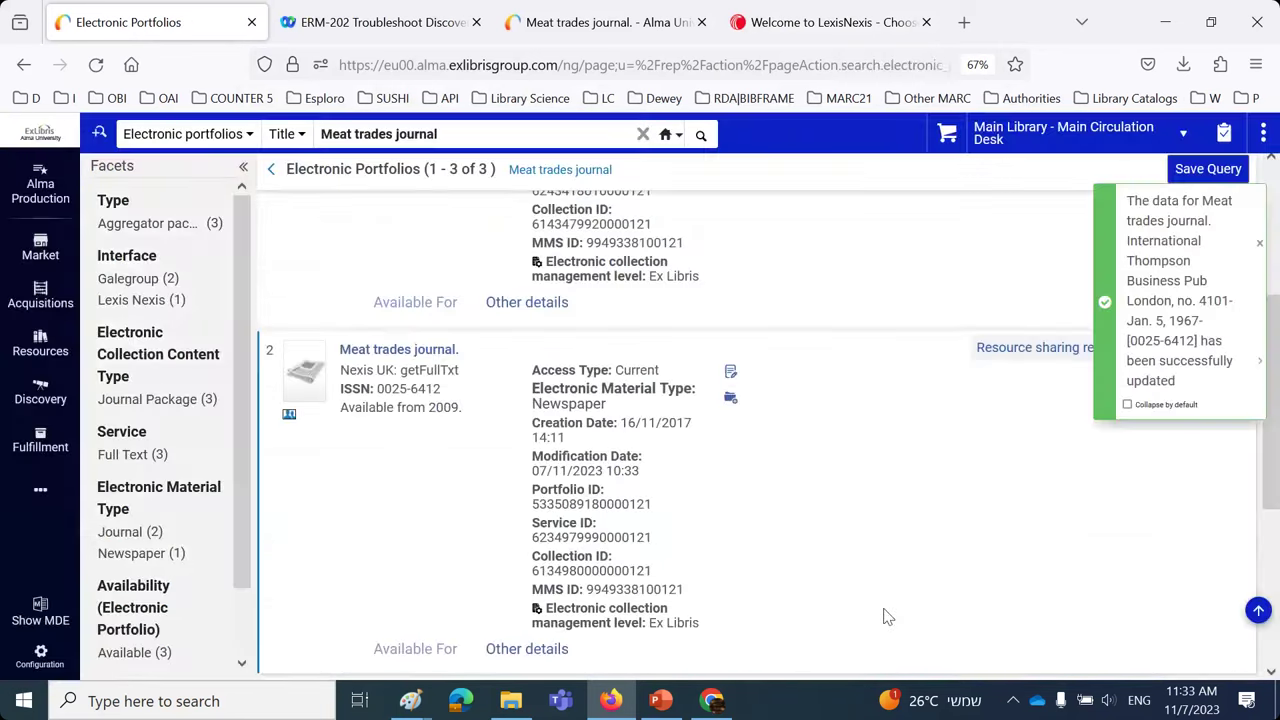
- Return to Primo, close the journal record and rerun the search for "meat trades journal 0025-6412"
{"action": "left_click", "coordinate": [600, 22]}
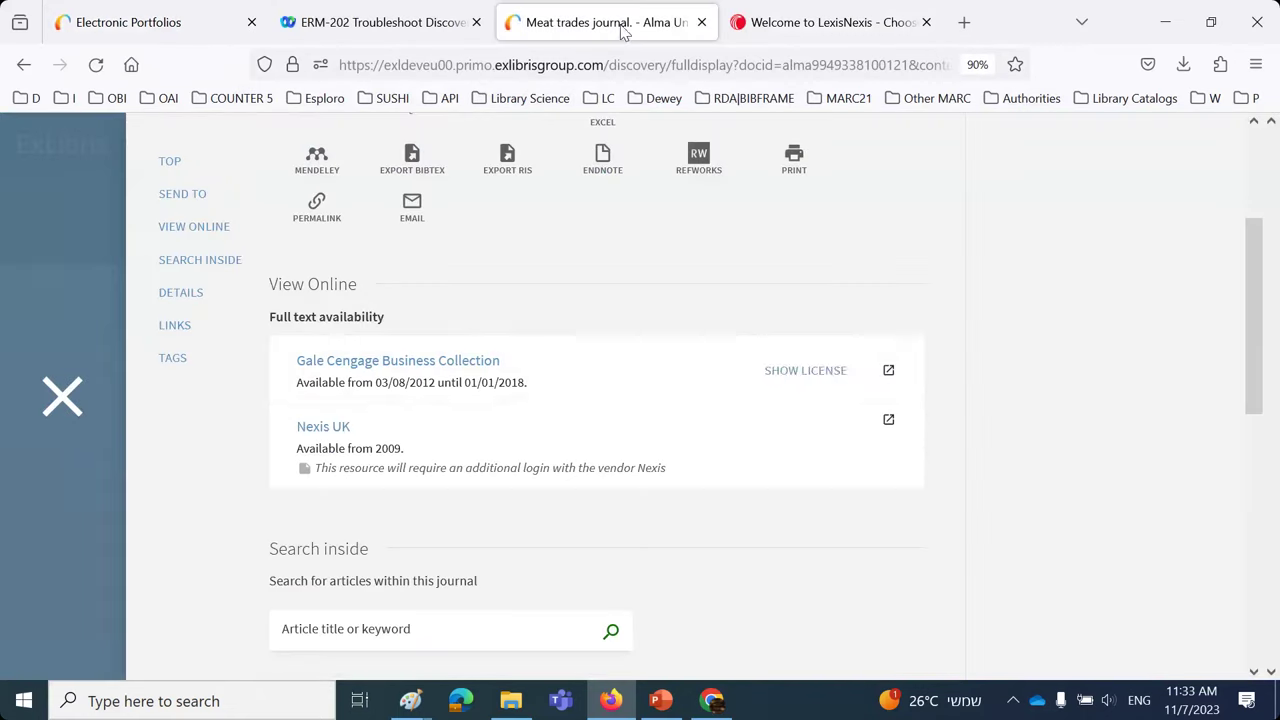
{"action": "left_click", "coordinate": [56, 412]}
{"action": "left_click", "coordinate": [920, 220]}
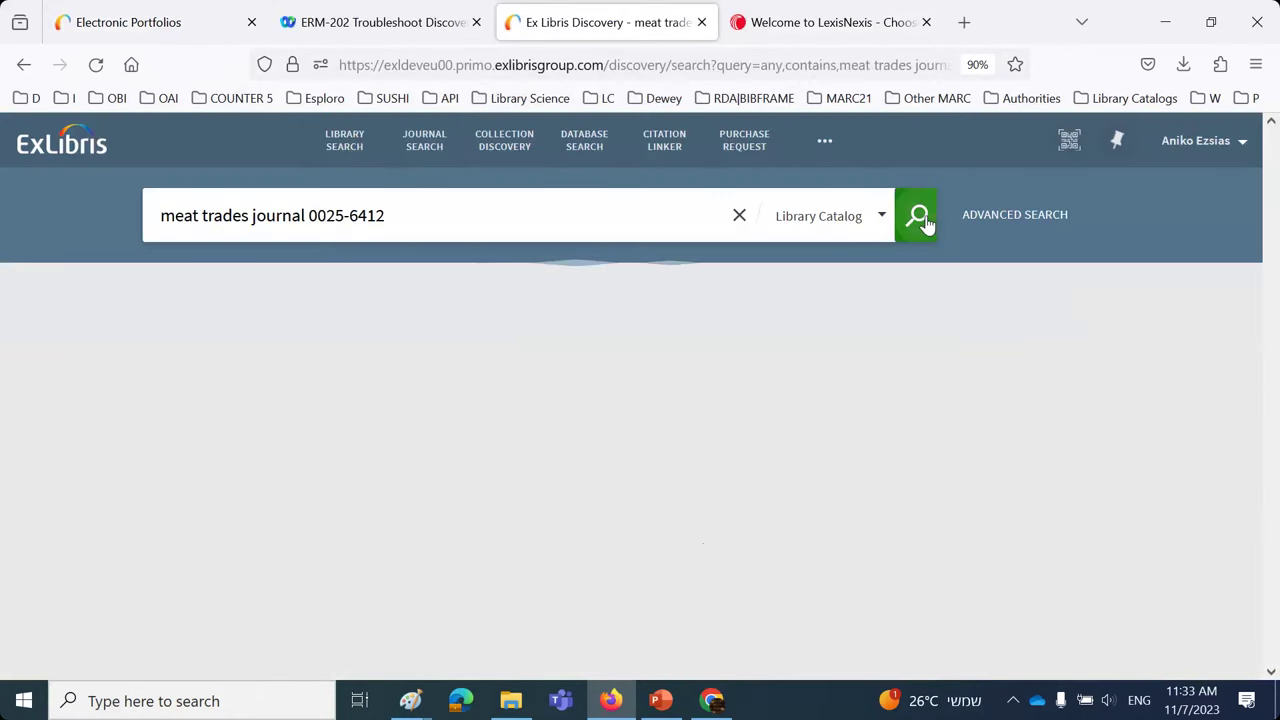
- Open the Meat trades journal record from the library catalog results and follow its Nexis UK full text link
{"action": "left_click", "coordinate": [452, 490]}
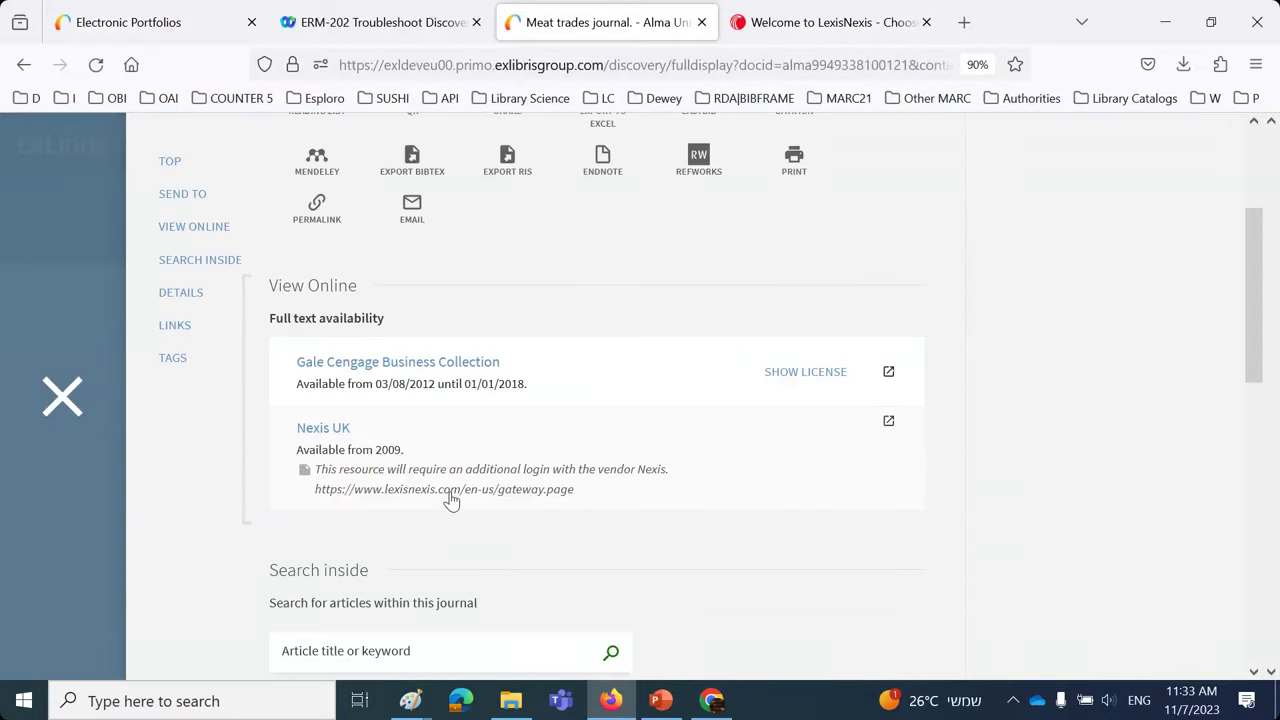
{"action": "left_click", "coordinate": [450, 494]}
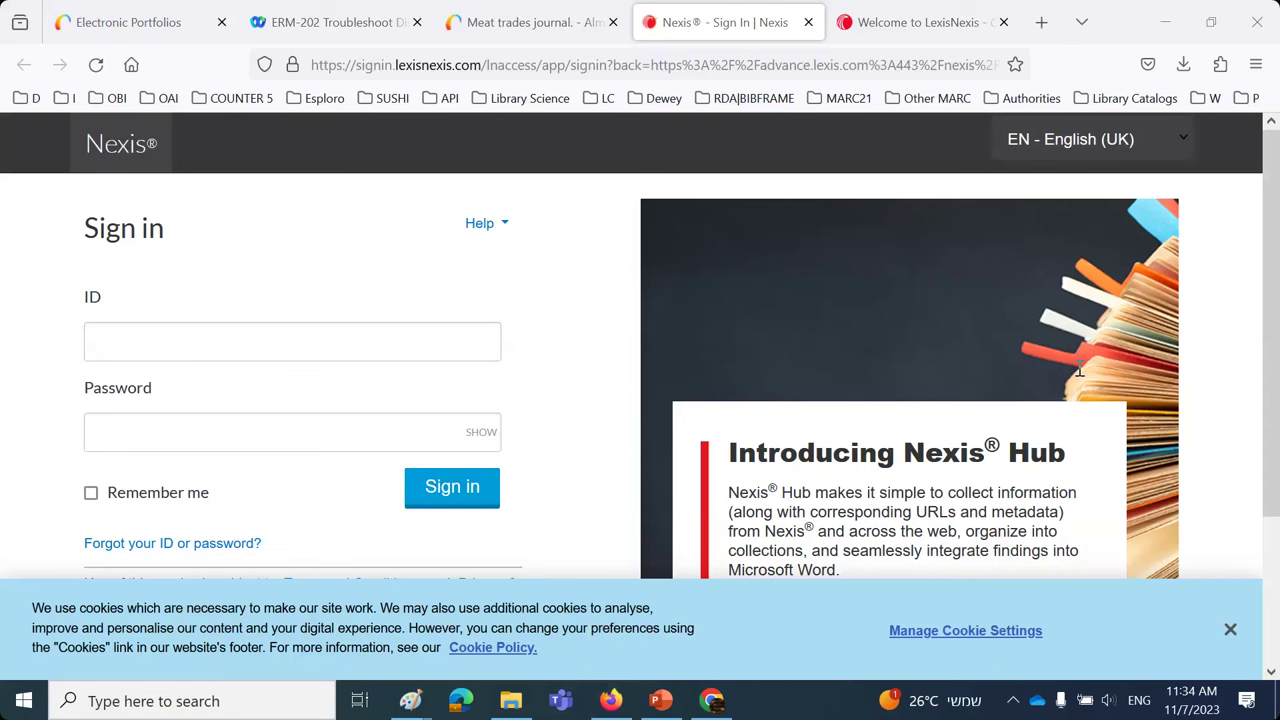
- Switch to Alma, open the Display Logic Rules in the fulfillment configuration, and select the first institution rule
{"action": "left_click", "coordinate": [73, 33]}
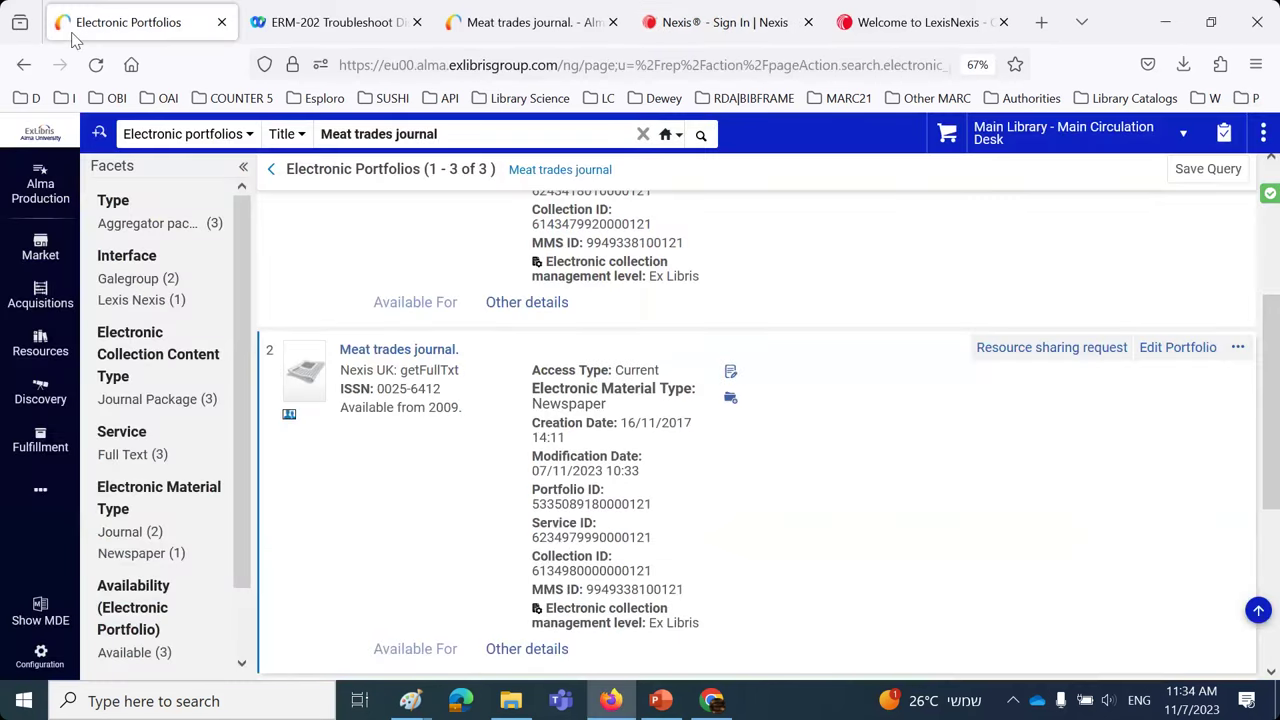
{"action": "left_click", "coordinate": [40, 652]}
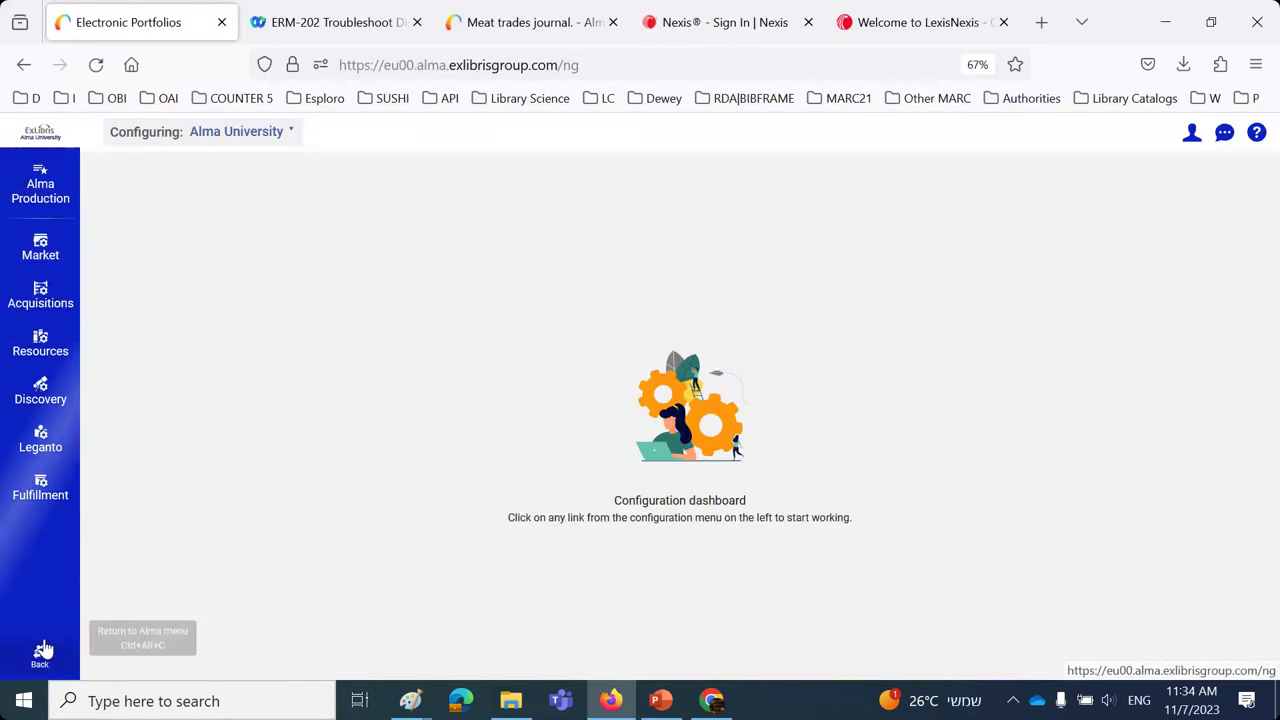
{"action": "left_click", "coordinate": [40, 487]}
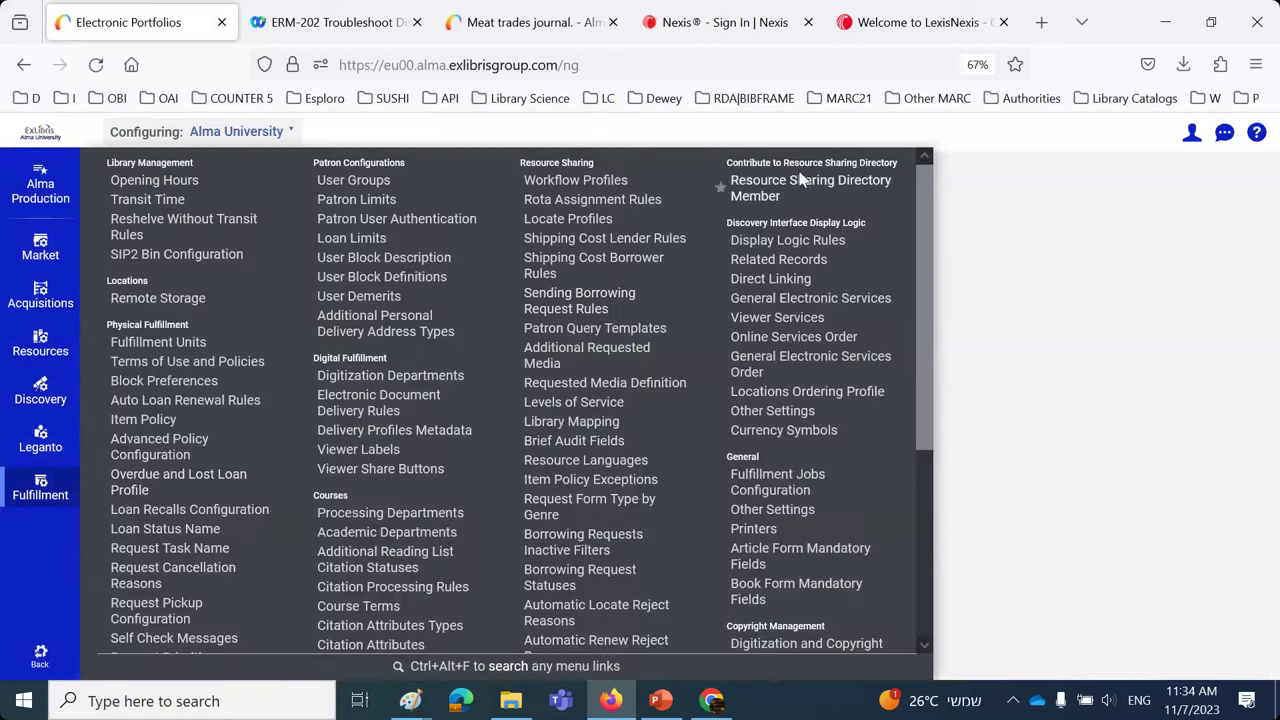
{"action": "left_click", "coordinate": [800, 242]}
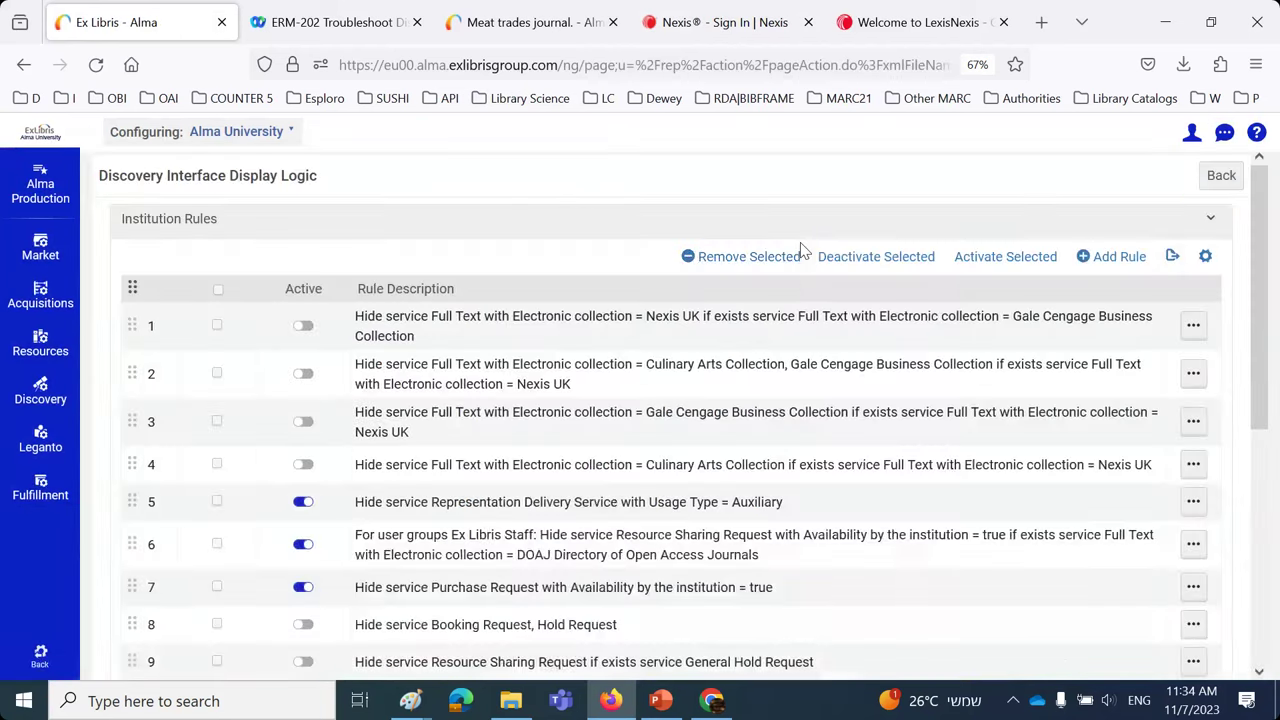
{"action": "left_click", "coordinate": [711, 323]}
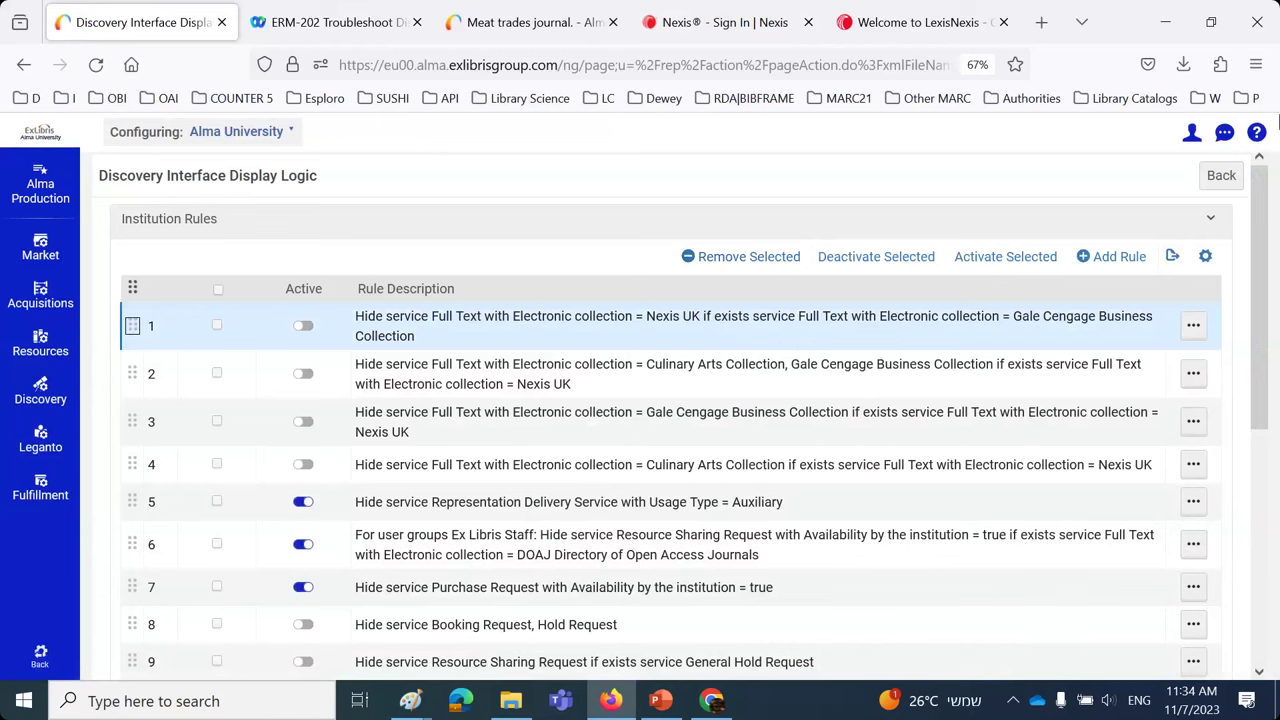
- Check the user group choices in a new display logic rule, cancel the rule, and switch to PowerPoint
{"action": "left_click", "coordinate": [1119, 257]}
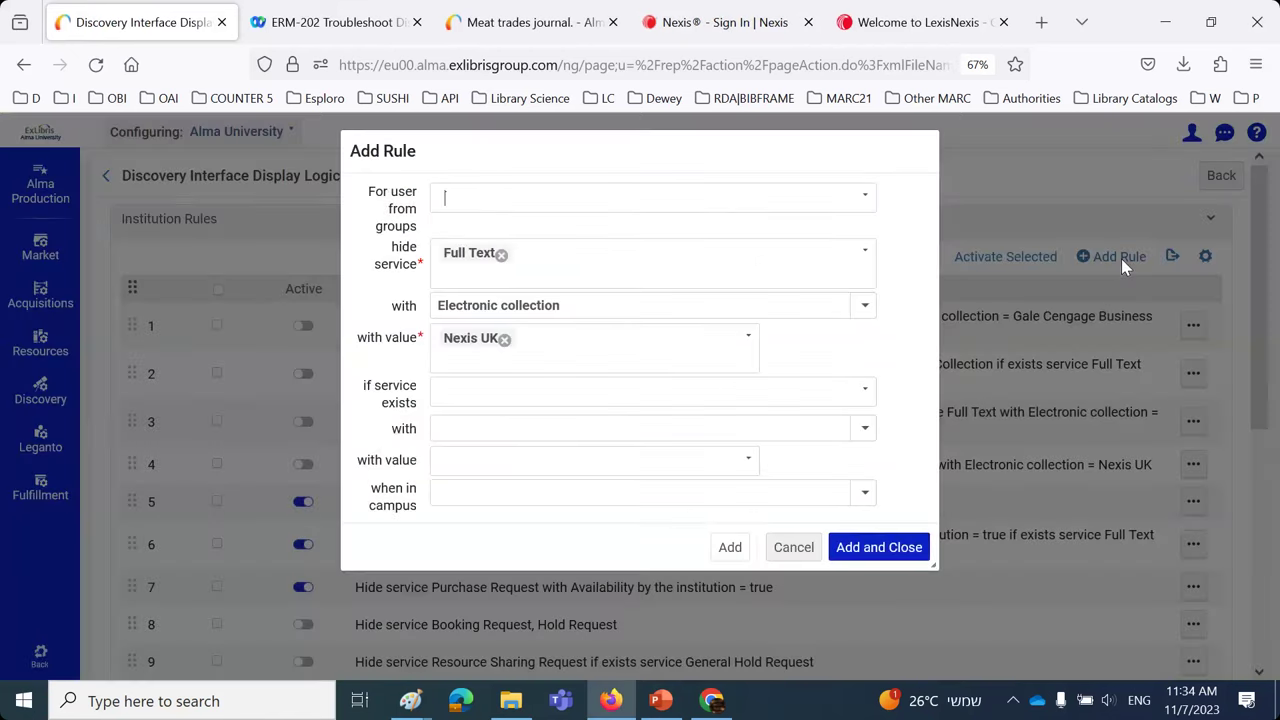
{"action": "left_click", "coordinate": [866, 199]}
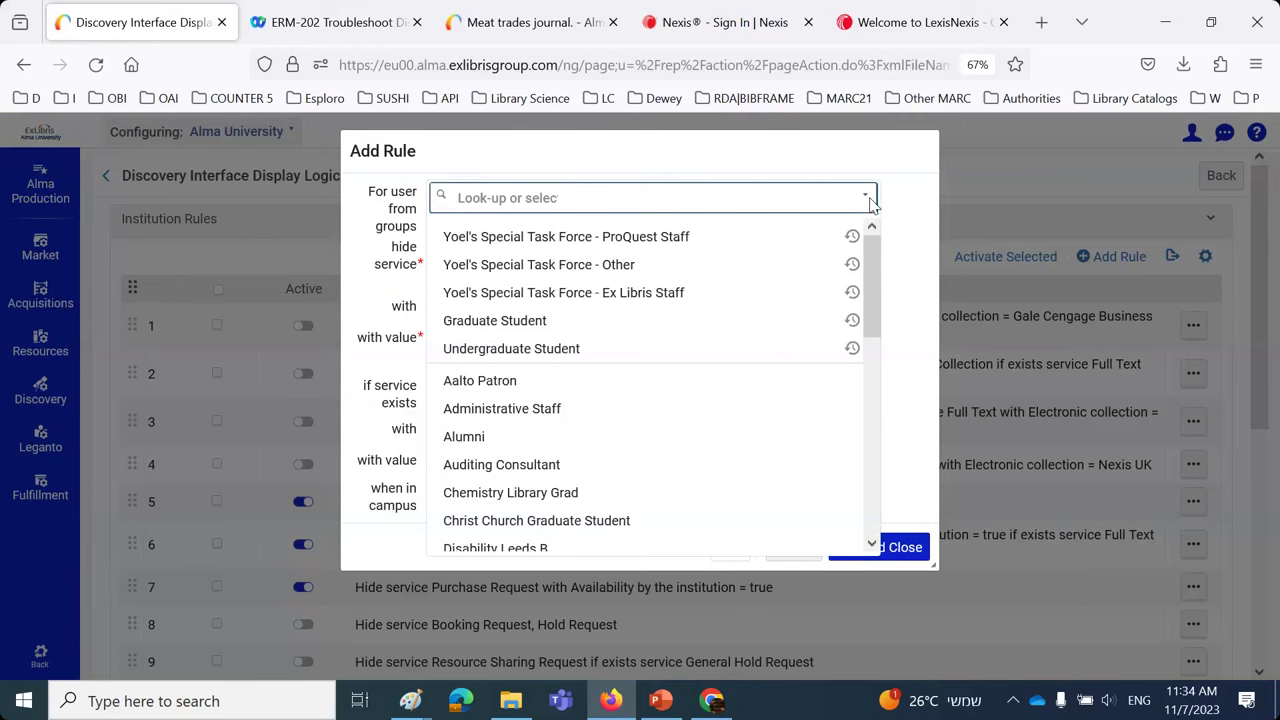
{"action": "left_click", "coordinate": [866, 199]}
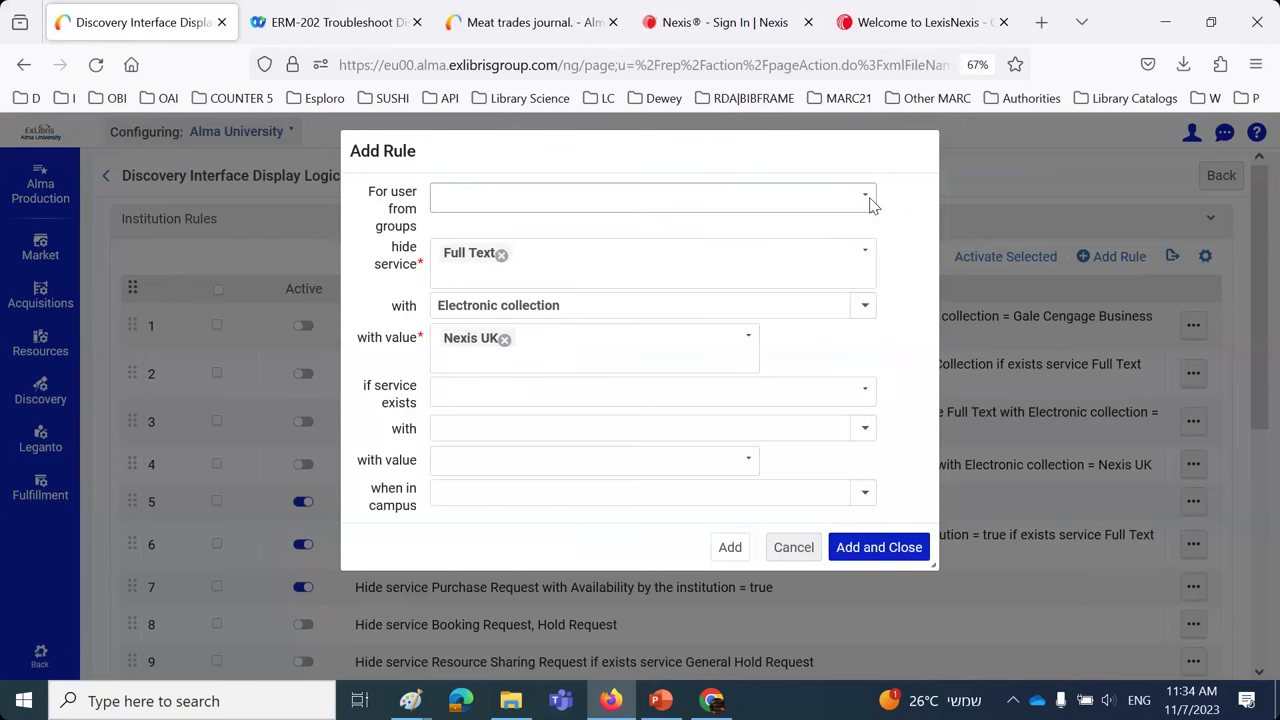
{"action": "left_click", "coordinate": [795, 545]}
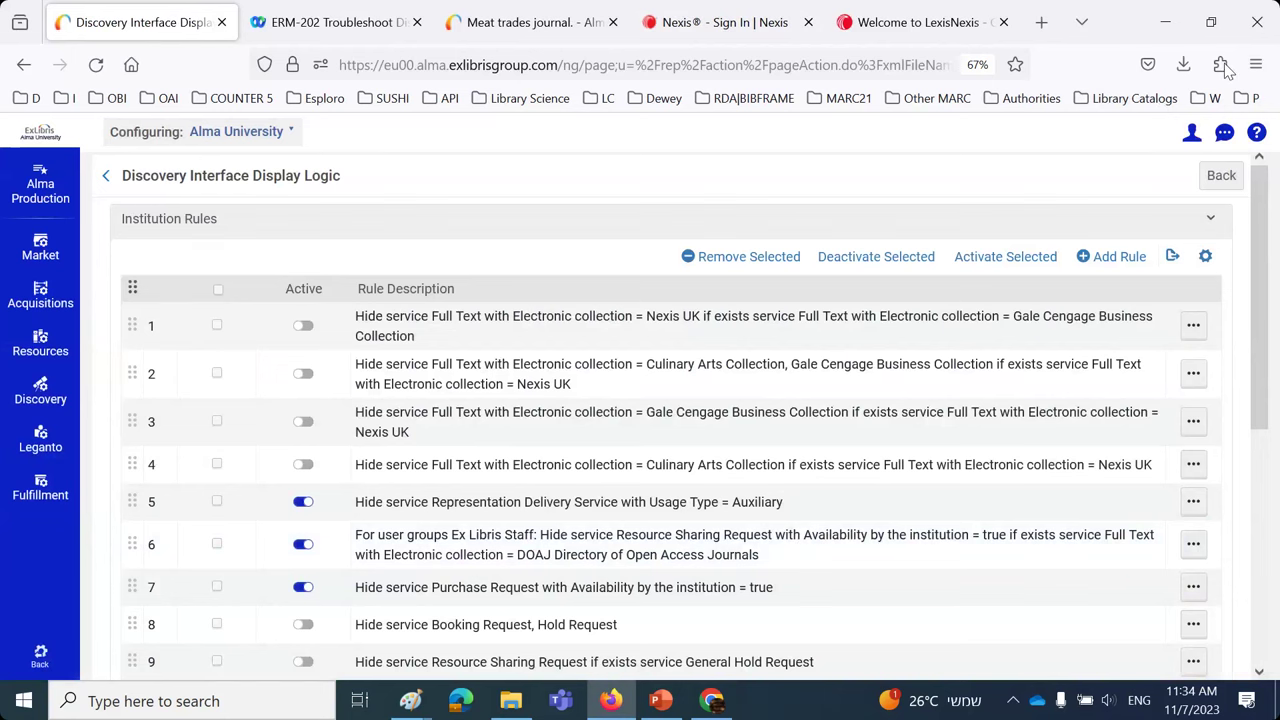
{"action": "left_click", "coordinate": [661, 703]}
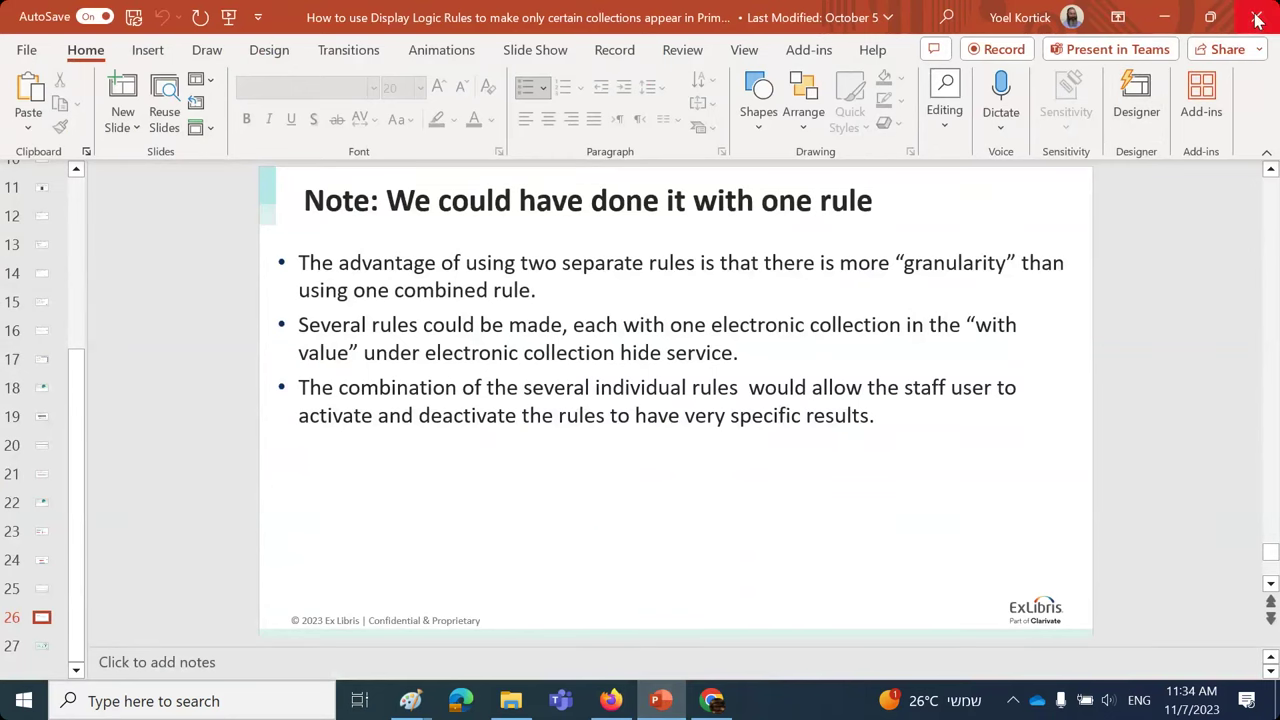
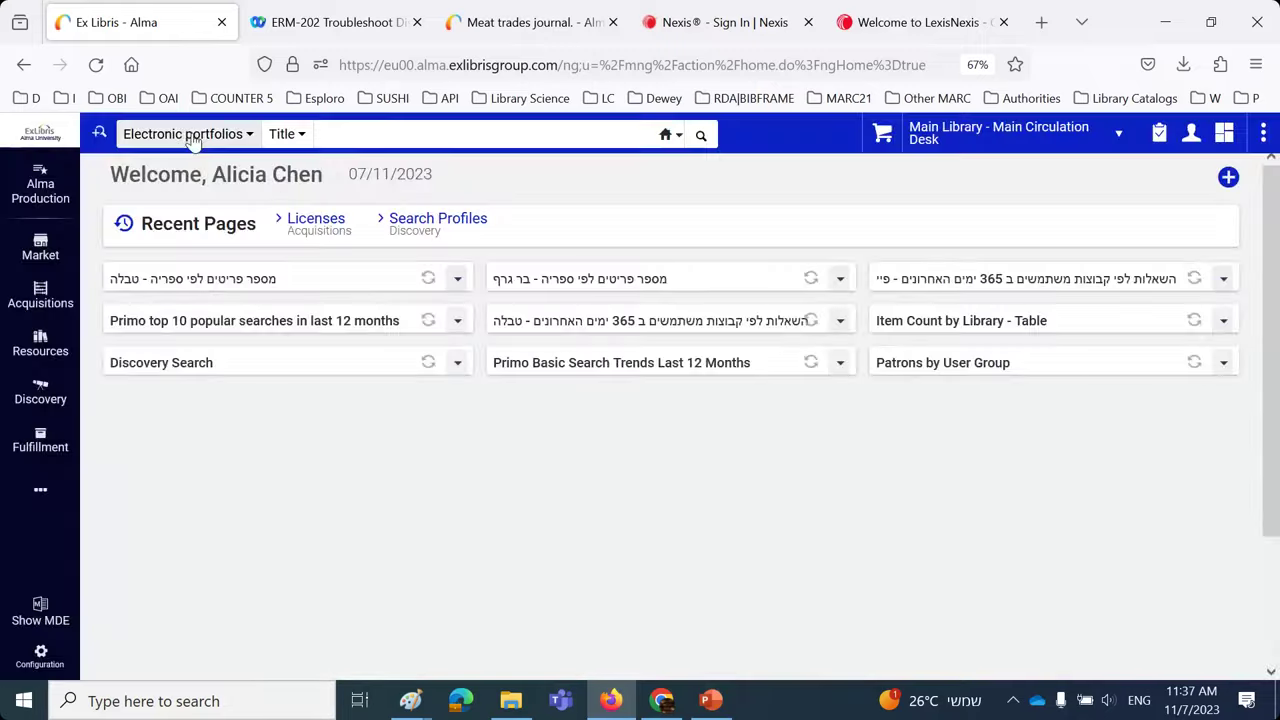
- Search Alma's electronic collections by collection name for "LSE Press journals"
{"action": "left_click", "coordinate": [213, 350]}
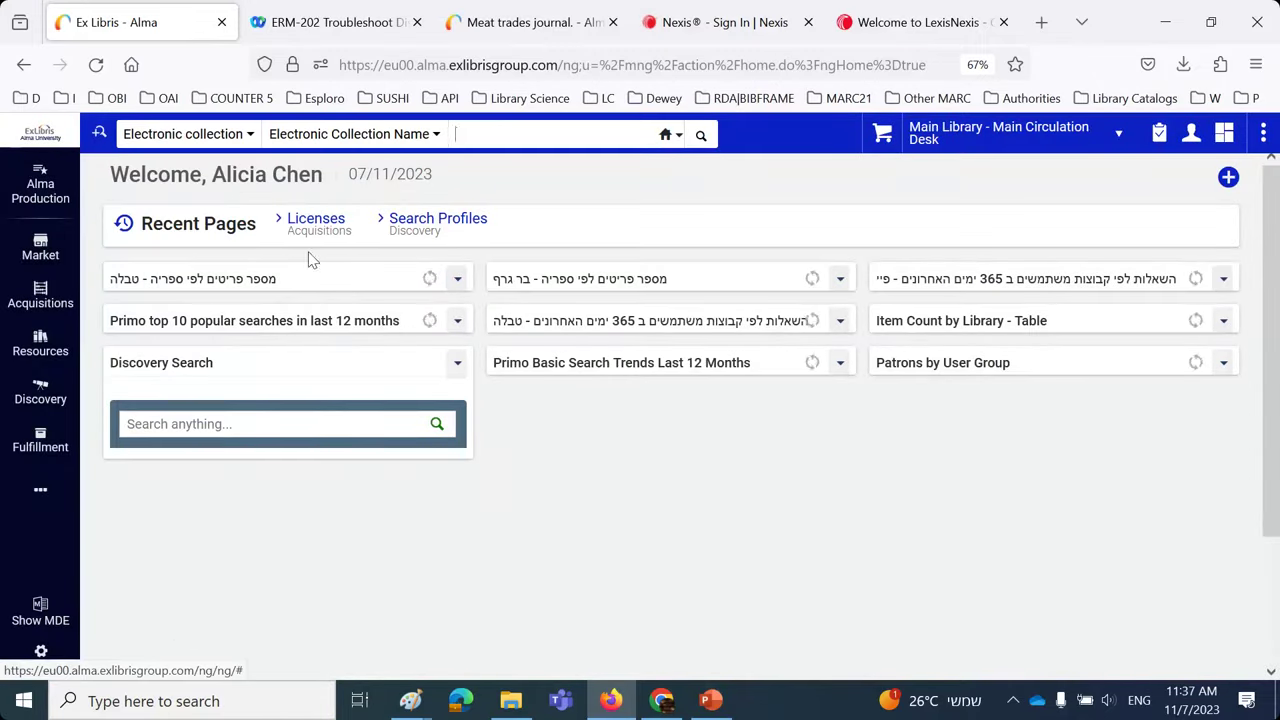
{"action": "left_click", "coordinate": [500, 136]}
{"action": "type", "text": "LSE Press journals"}
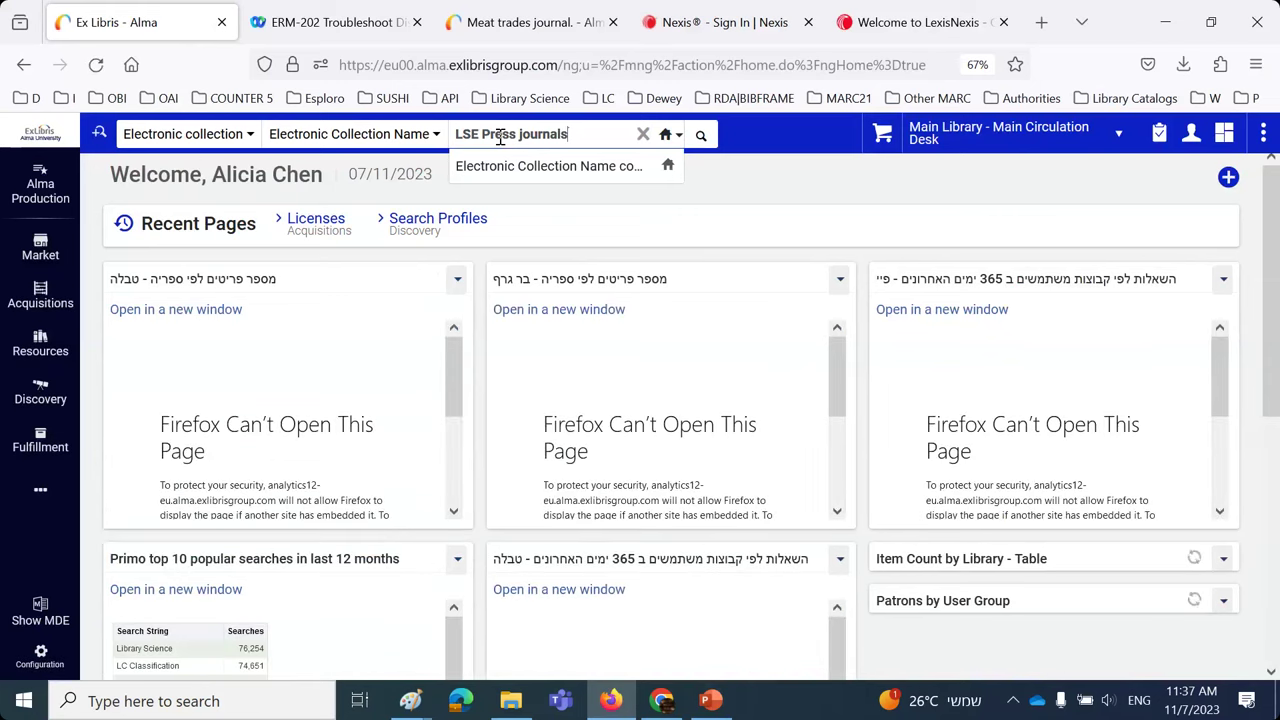
{"action": "key", "text": "Return"}
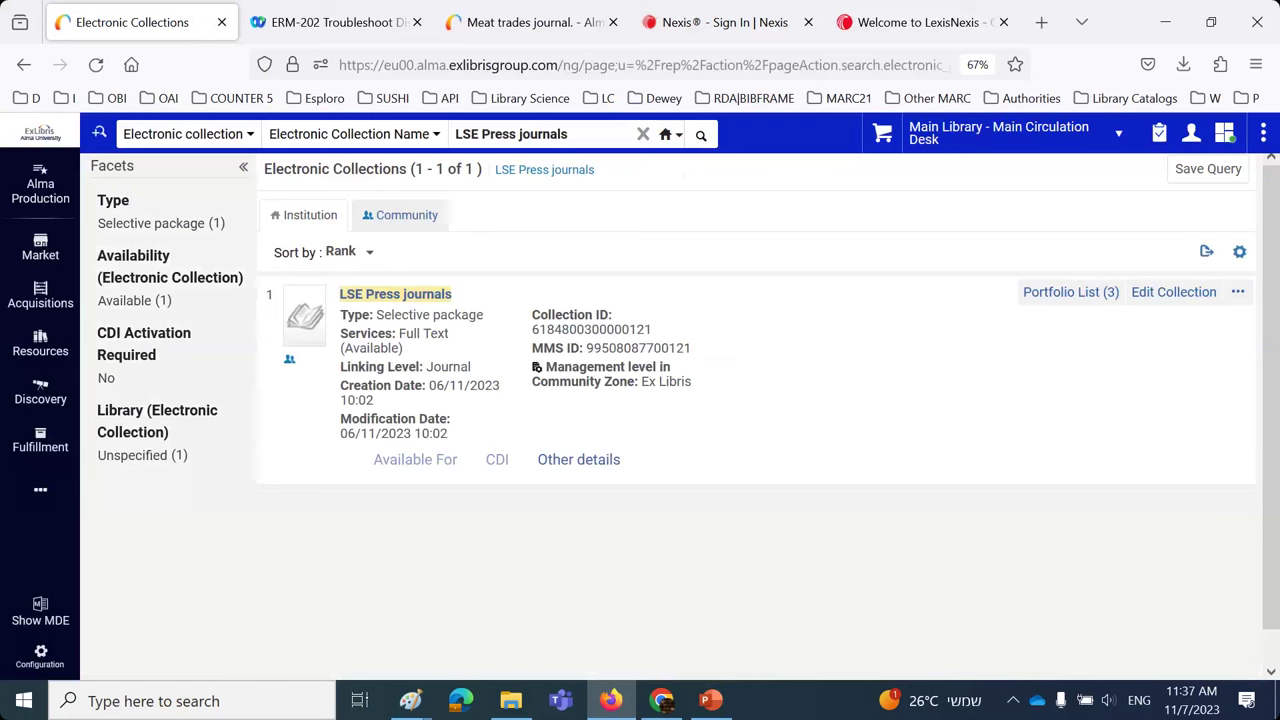
- Create a blank Word document and begin the sentence: Electronic Collection "LSE Press journals" has
{"action": "left_click", "coordinate": [143, 697]}
{"action": "left_click", "coordinate": [155, 370]}
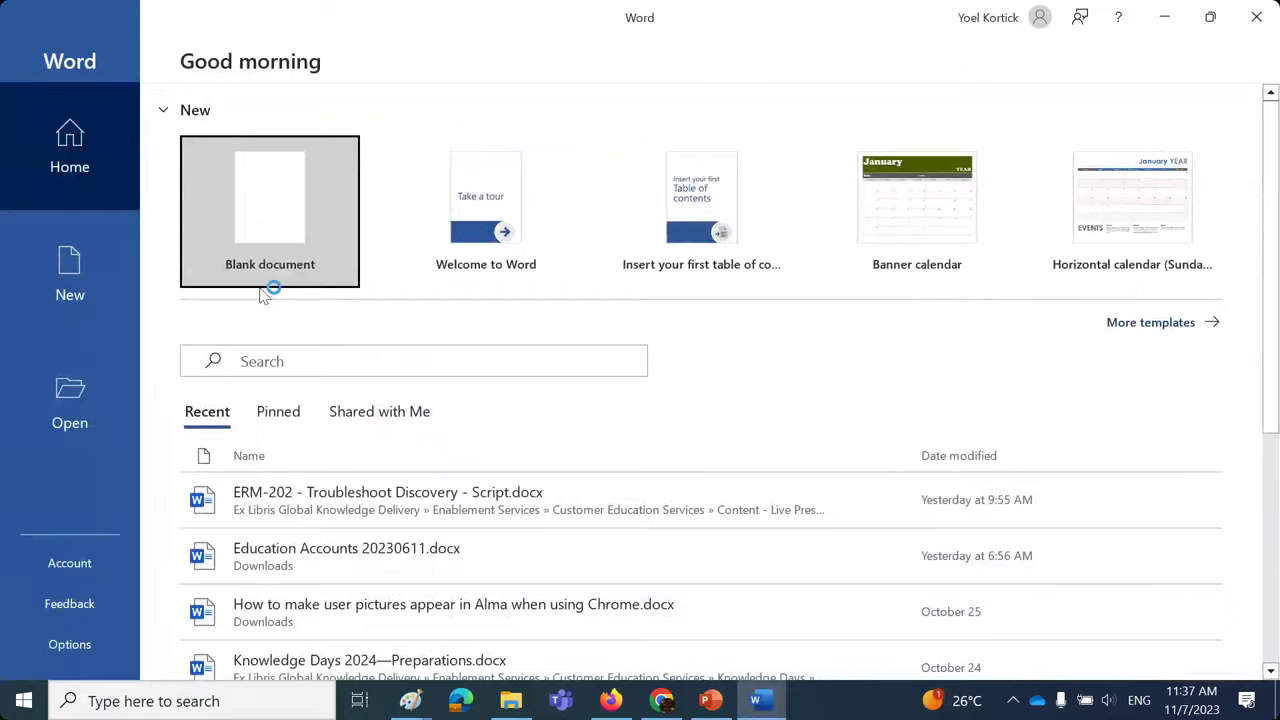
{"action": "left_click", "coordinate": [262, 284]}
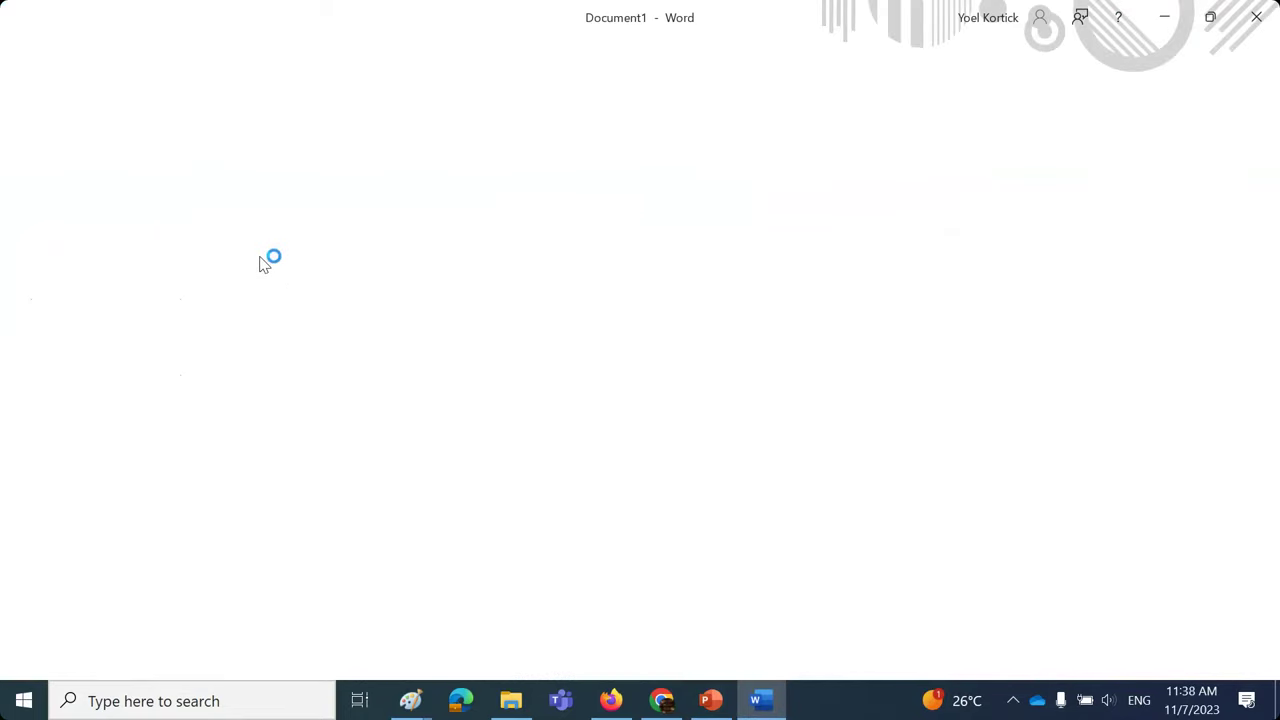
{"action": "type", "text": "Elec"}
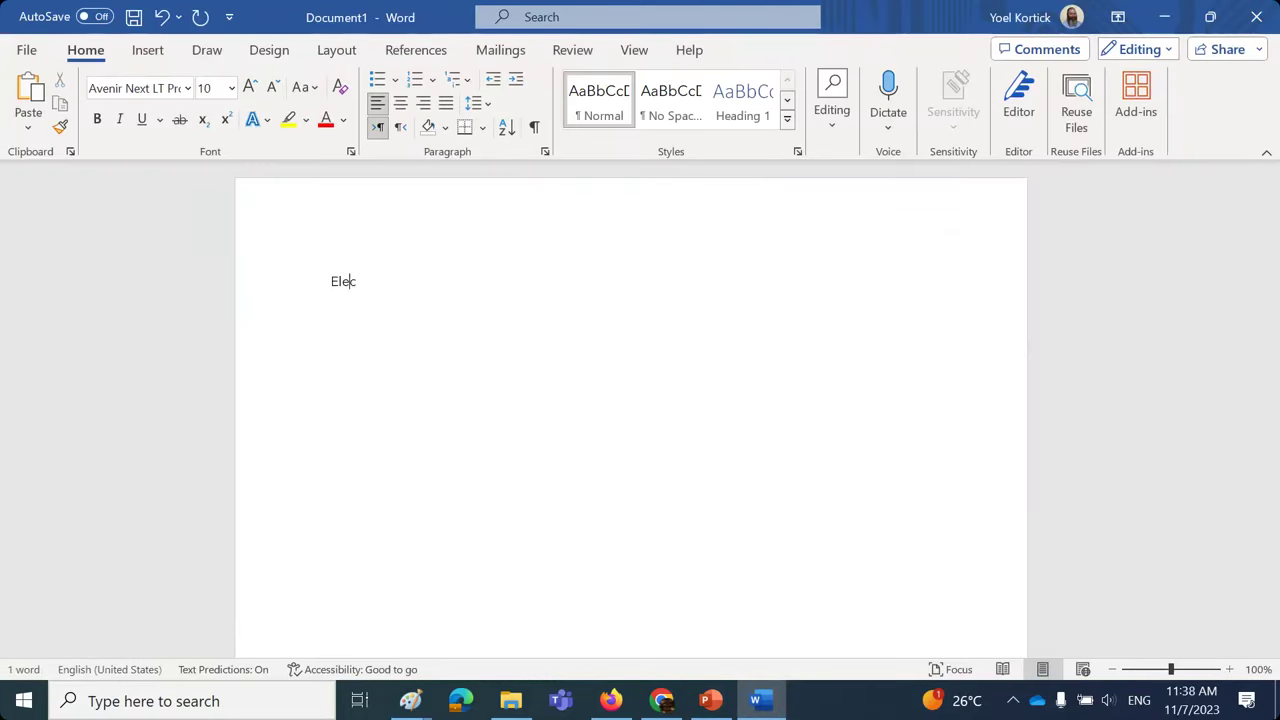
{"action": "type", "text": "tronic Col"}
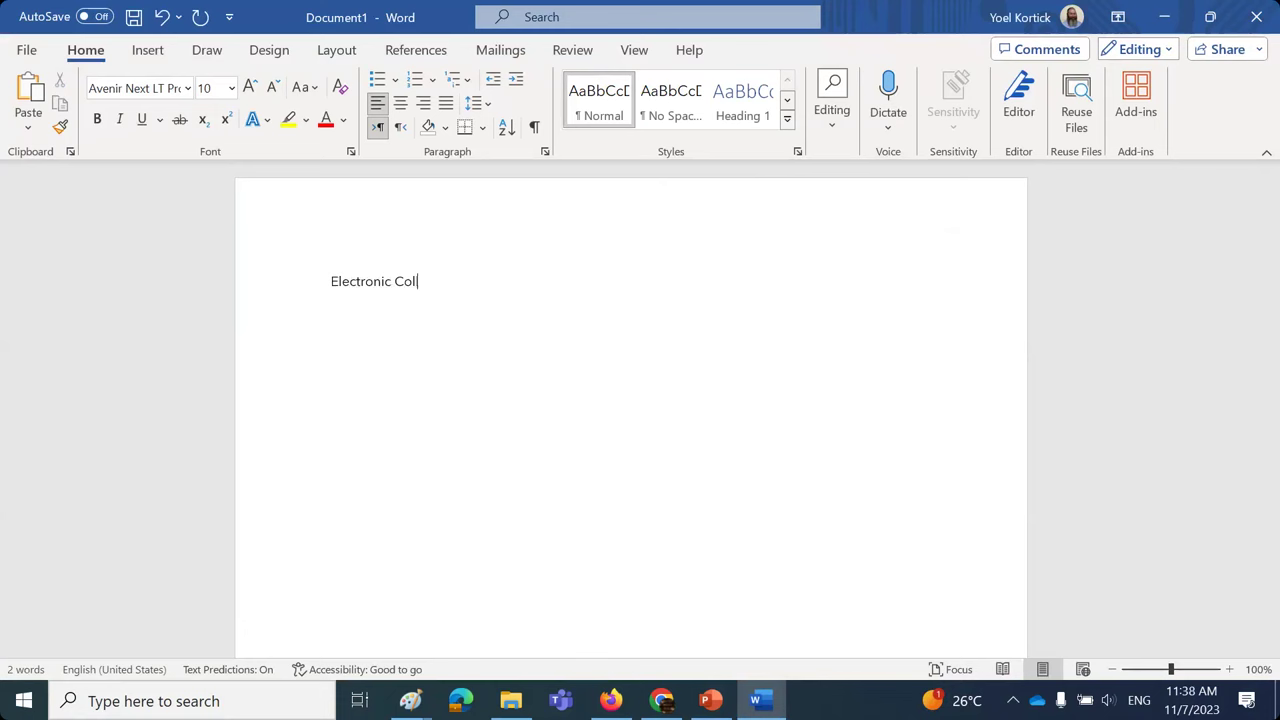
{"action": "type", "text": "lection \""}
{"action": "type", "text": "LSE Press journals"}
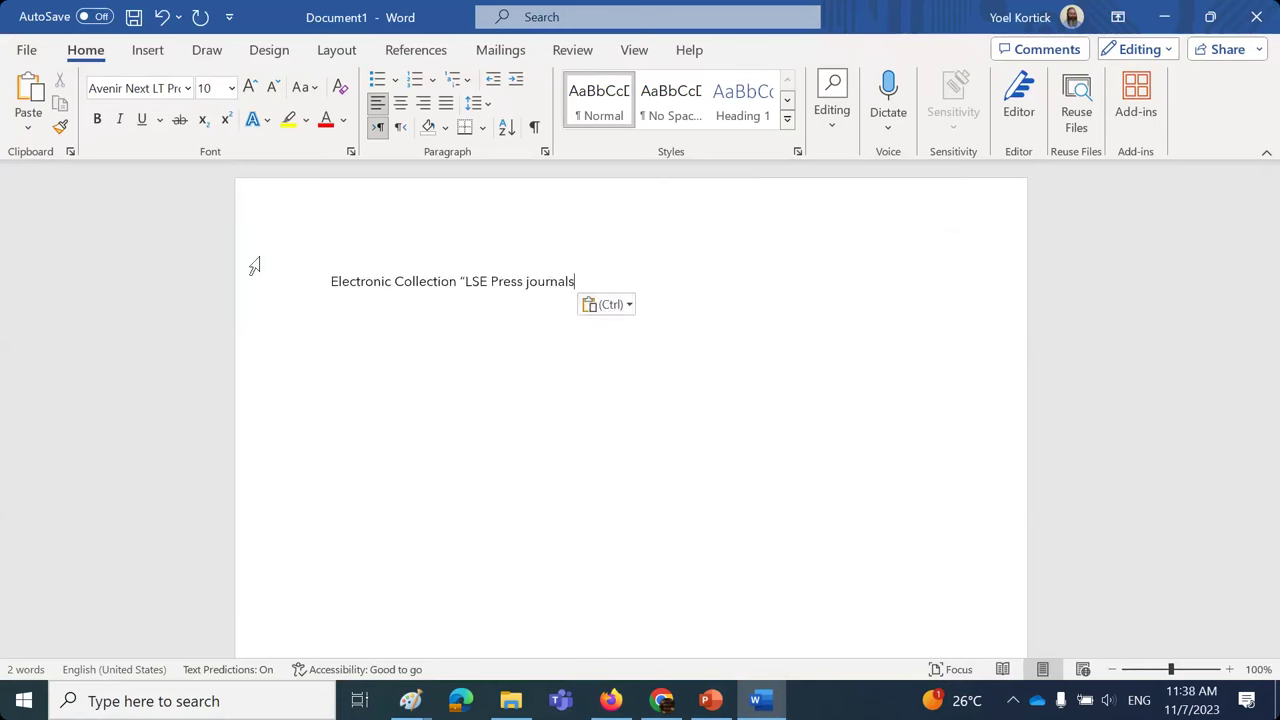
{"action": "type", "text": "\" h"}
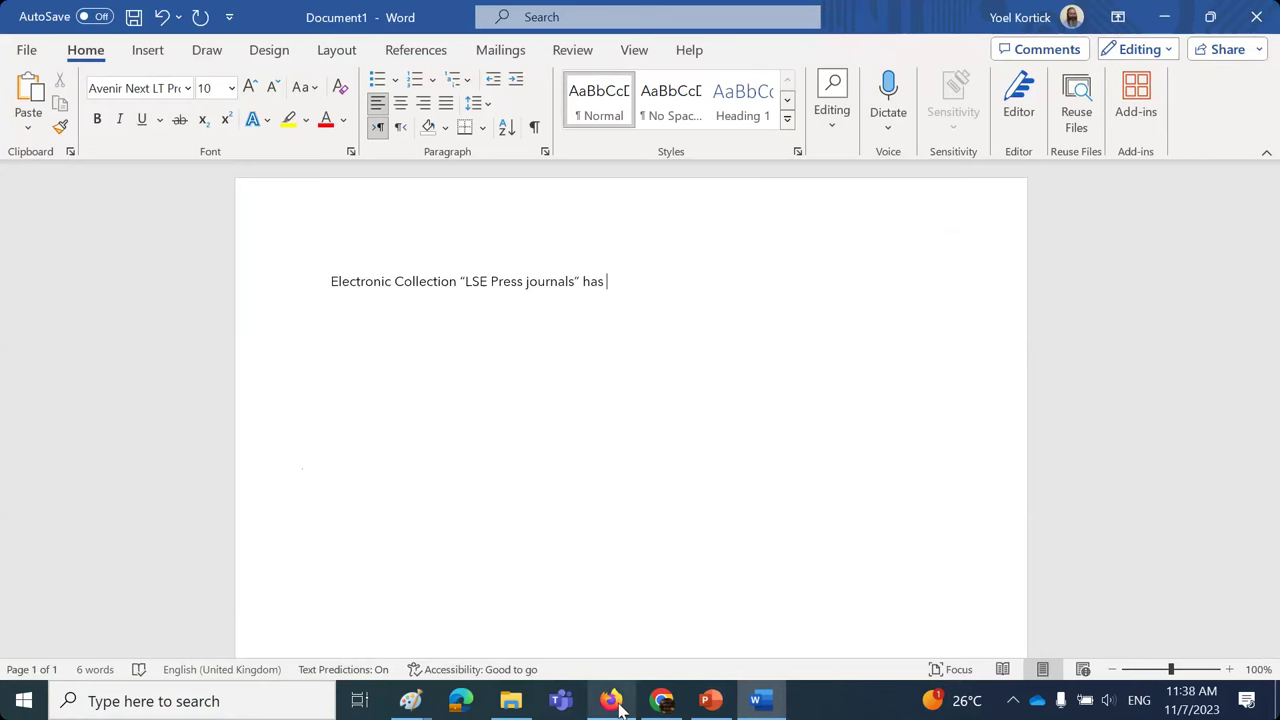
- Copy "Linking Level: Journal" from the LSE Press journals record in Alma and paste it after "has" in the Word document
{"action": "left_click", "coordinate": [745, 708]}
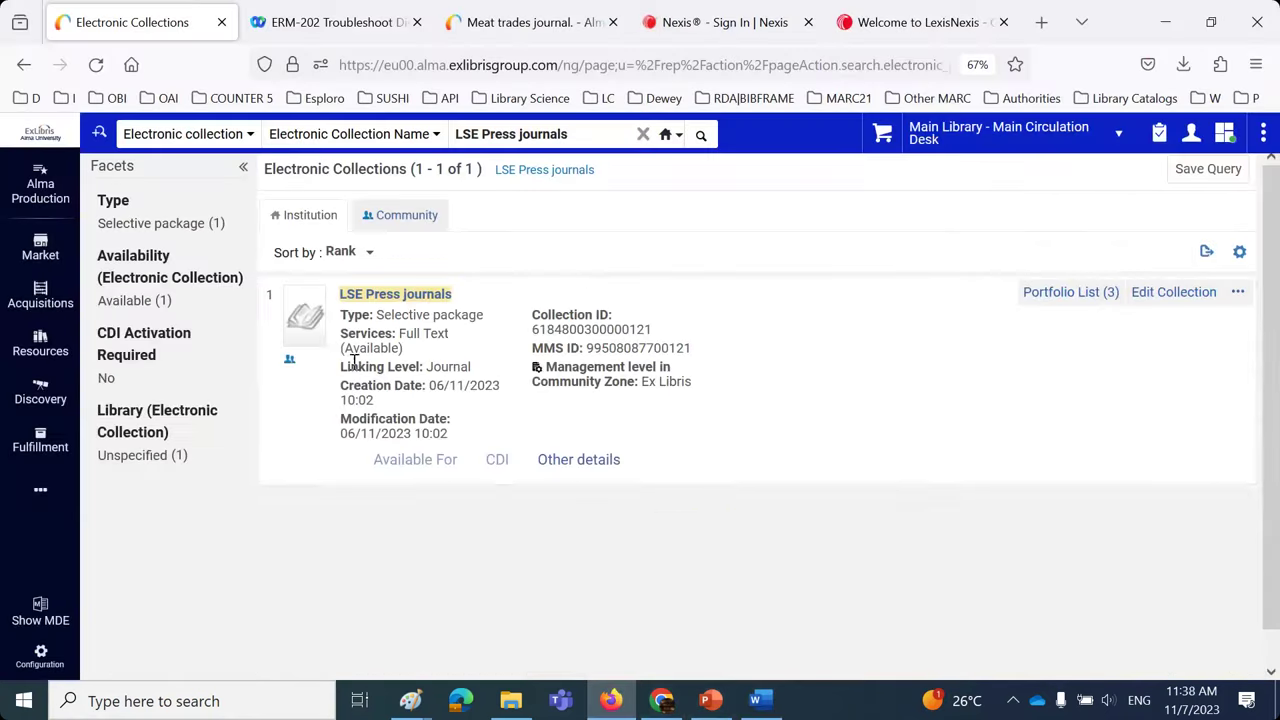
{"action": "left_click_drag", "start_coordinate": [343, 366], "coordinate": [485, 370]}
{"action": "key", "text": "ctrl+c"}
{"action": "left_click", "coordinate": [381, 343]}
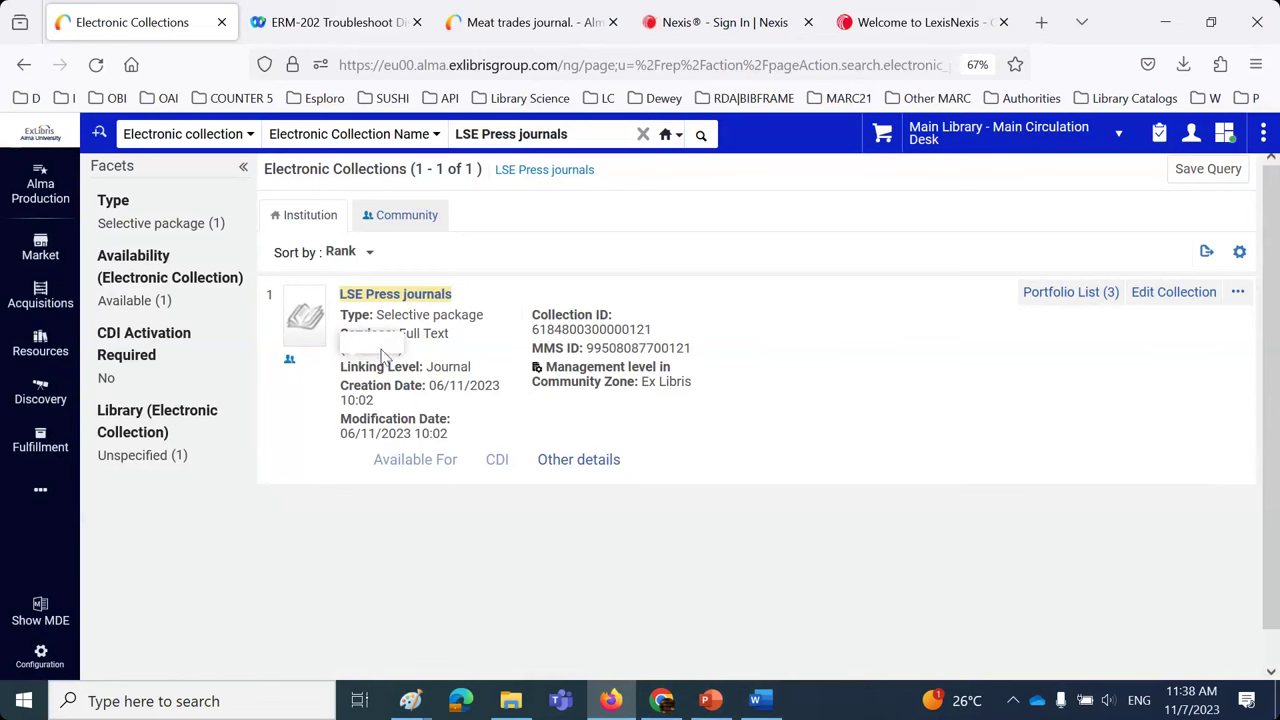
{"action": "left_click", "coordinate": [712, 707]}
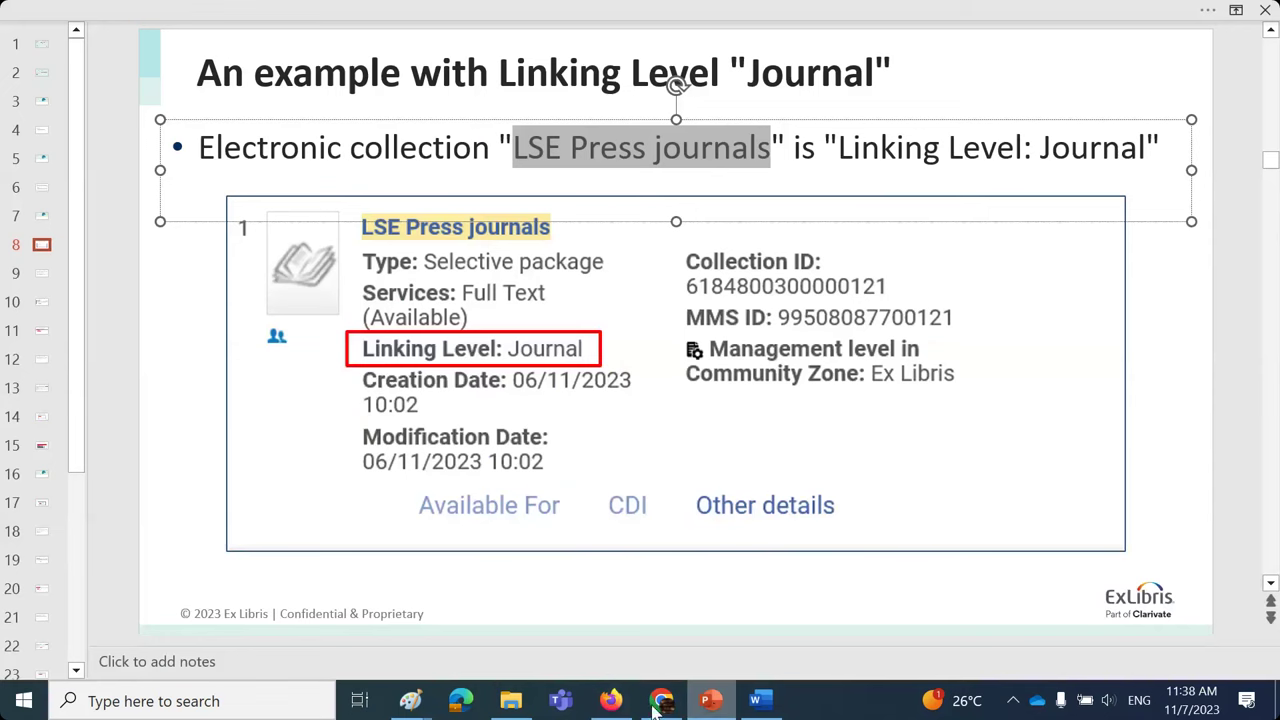
{"action": "left_click", "coordinate": [758, 703]}
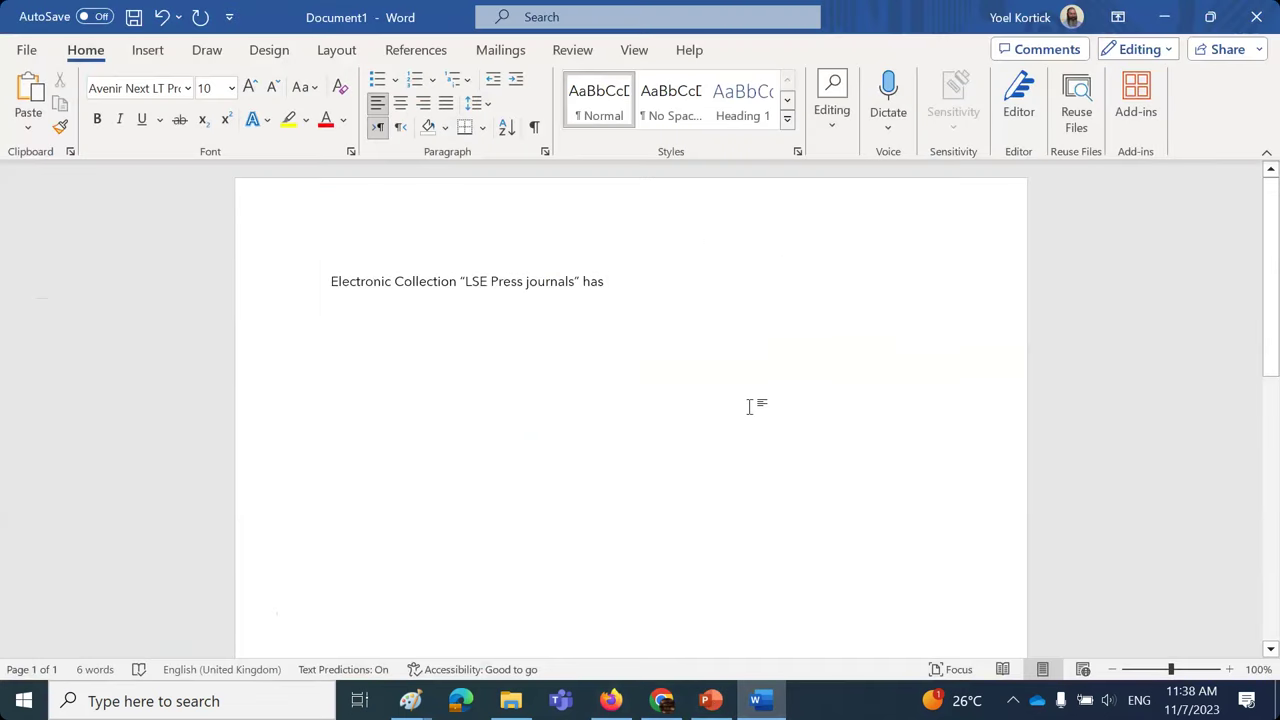
{"action": "key", "text": "ctrl+v"}
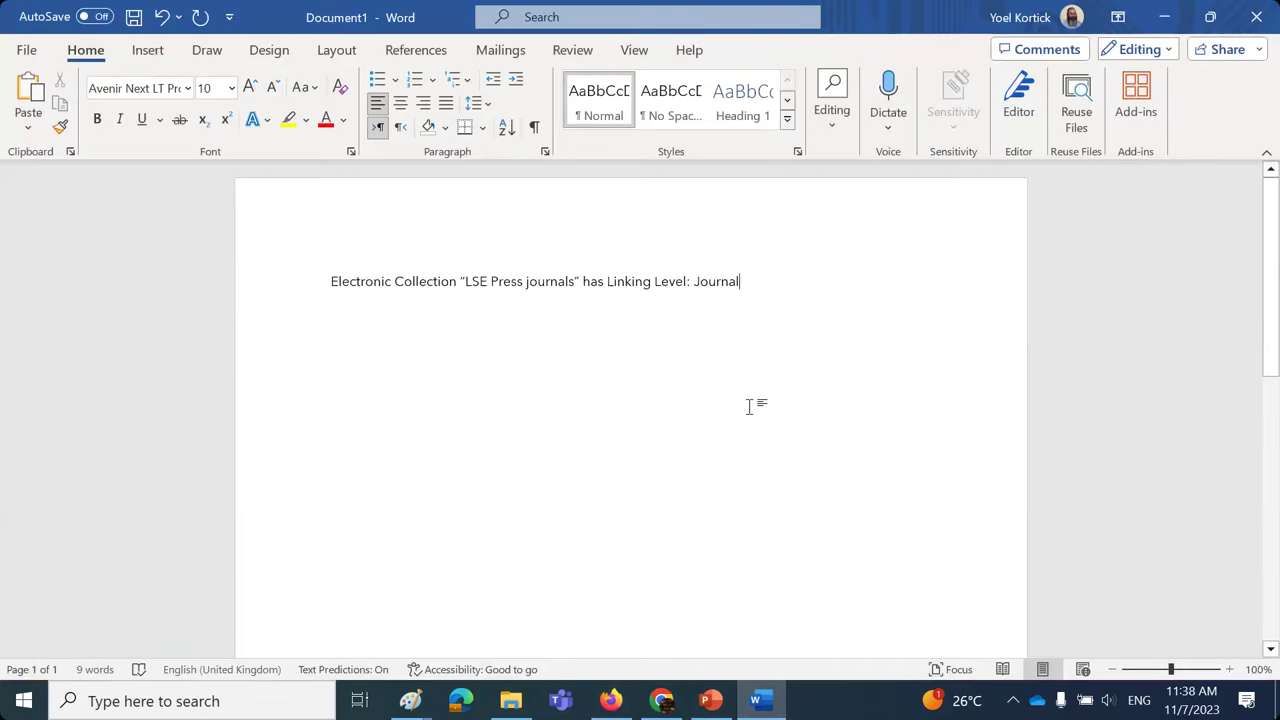
- Switch to PowerPoint and advance to slide 9 explaining the parser for the journal linking level
{"action": "left_click", "coordinate": [710, 701]}
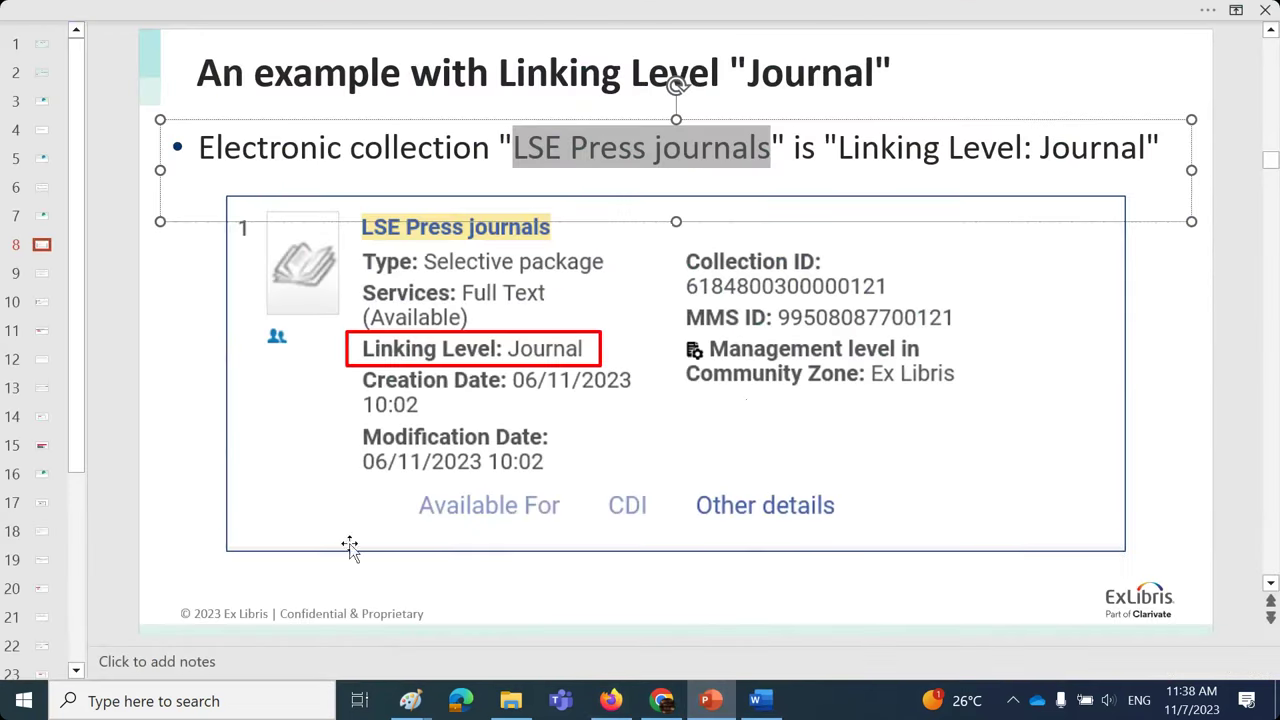
{"action": "left_click", "coordinate": [200, 568]}
{"action": "scroll", "coordinate": [200, 568], "scroll_direction": "down", "scroll_amount": 1}
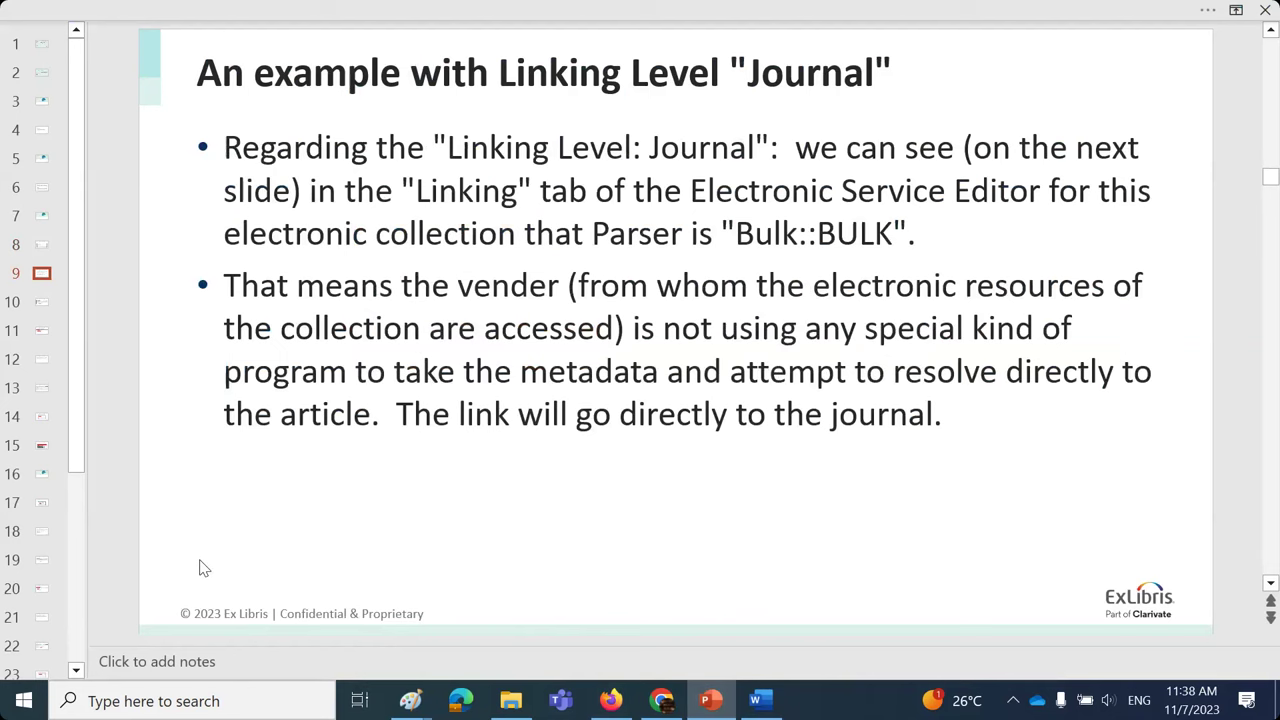
- Examine the parser in the linking settings of the LSE Press journals service in Alma, cancel the editor, and return to PowerPoint
{"action": "left_click", "coordinate": [612, 700]}
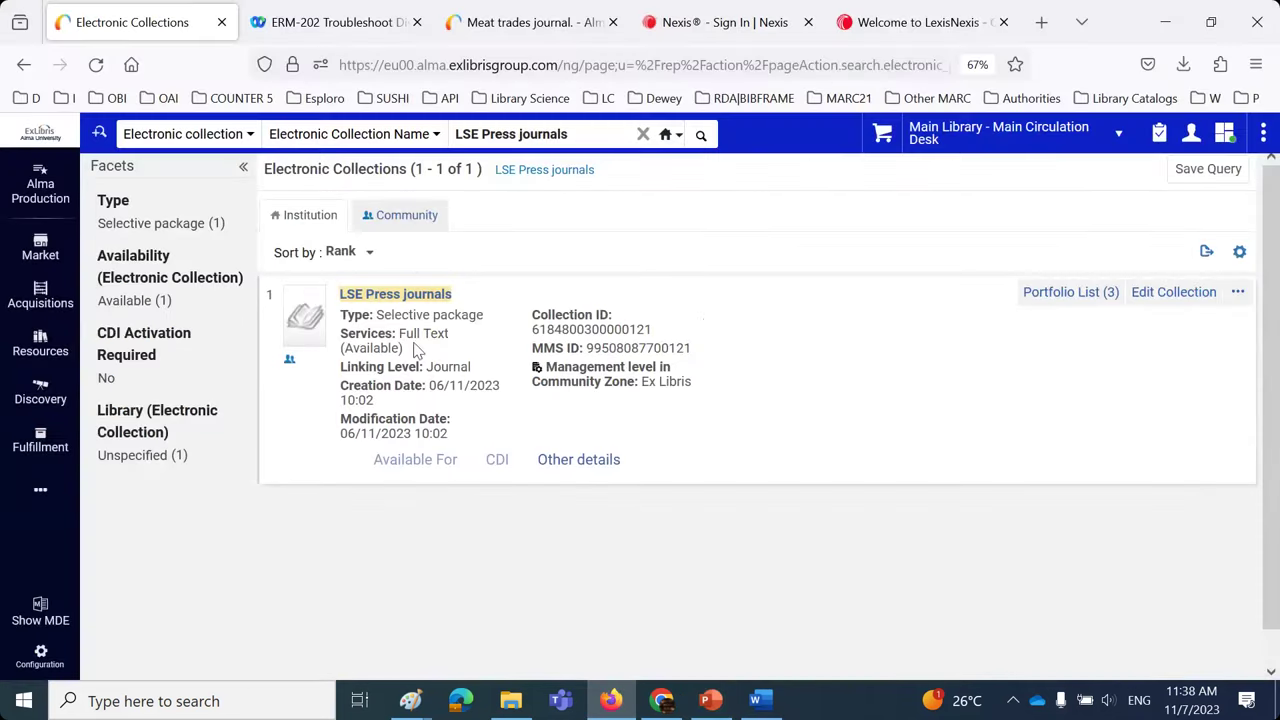
{"action": "left_click", "coordinate": [1238, 294]}
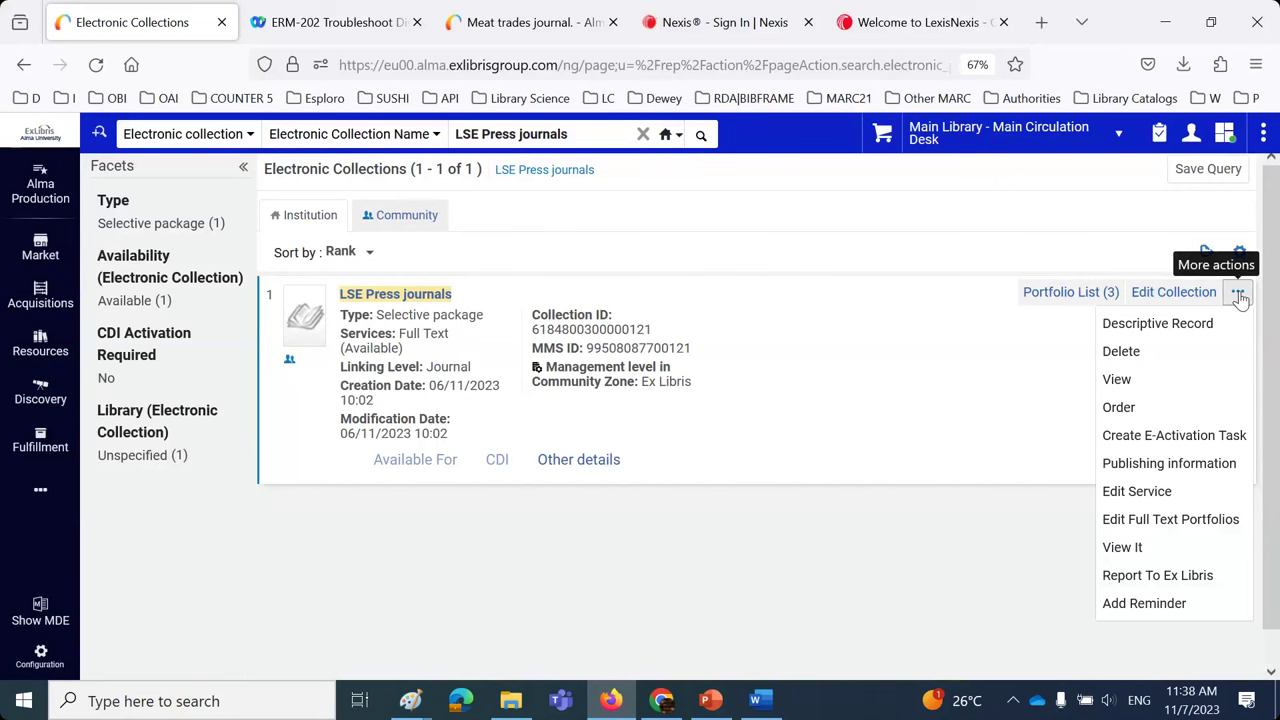
{"action": "left_click", "coordinate": [1135, 495]}
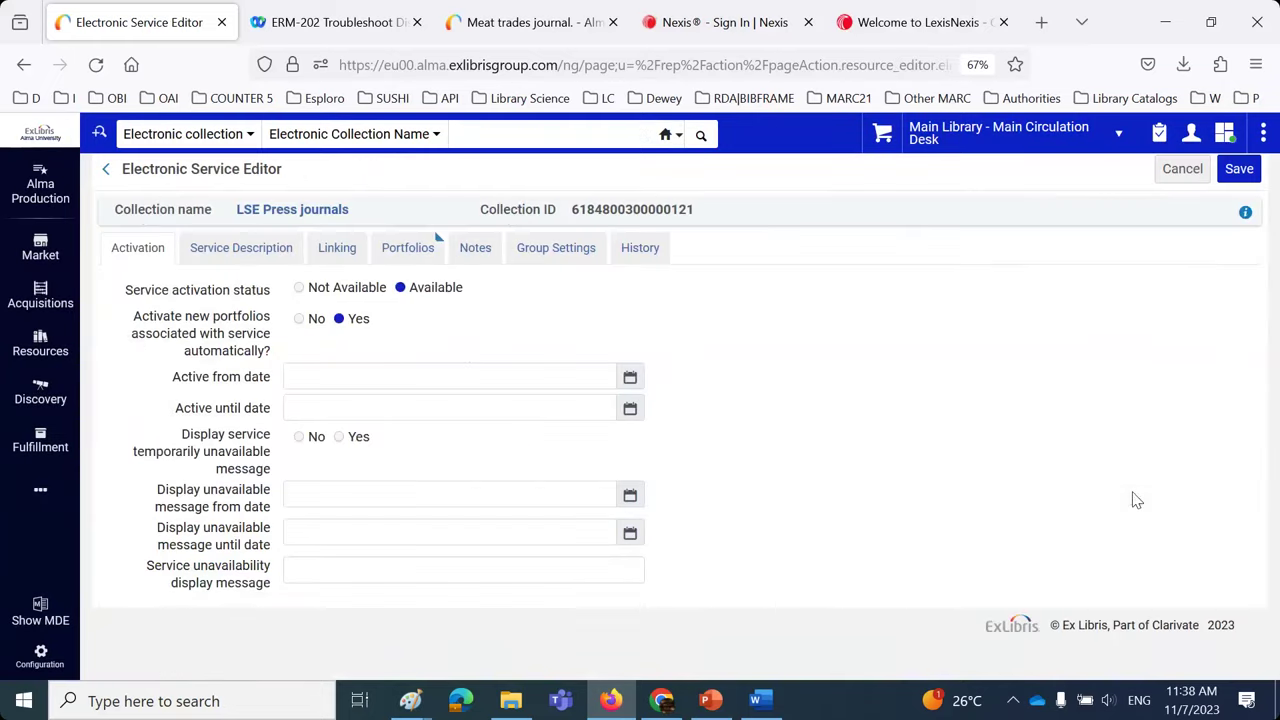
{"action": "left_click", "coordinate": [338, 250]}
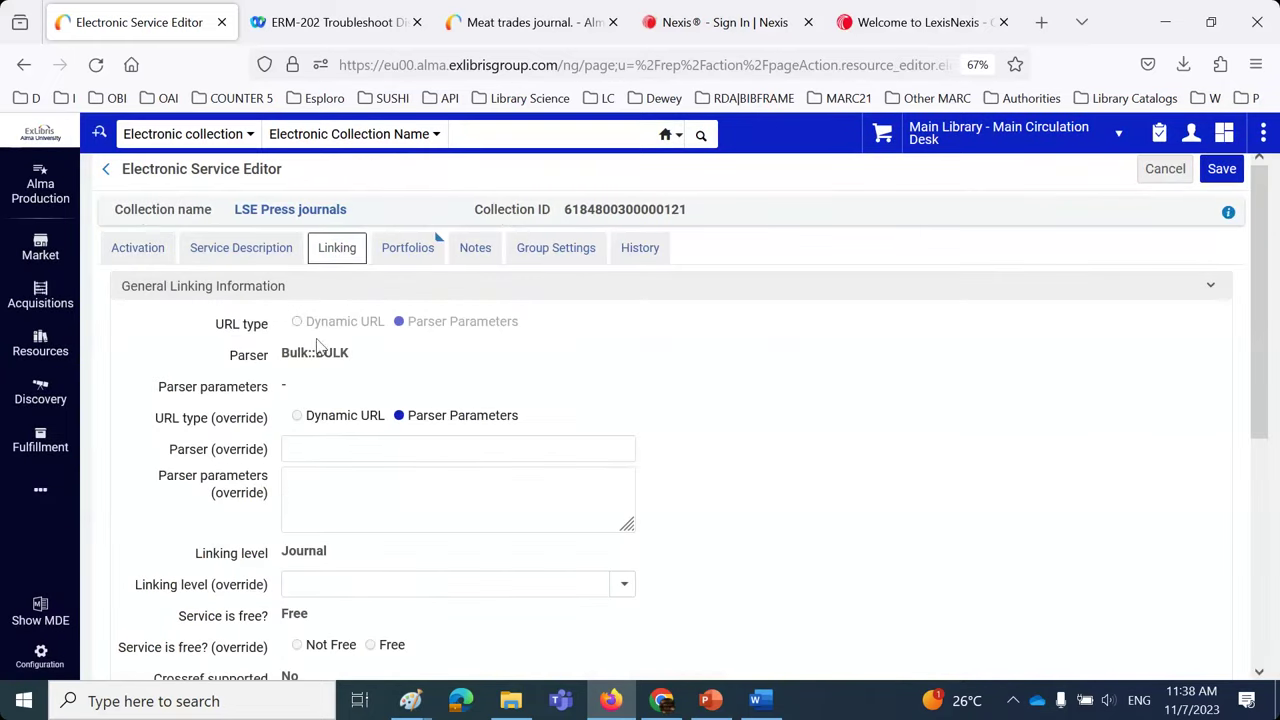
{"action": "left_click_drag", "start_coordinate": [284, 352], "coordinate": [366, 362]}
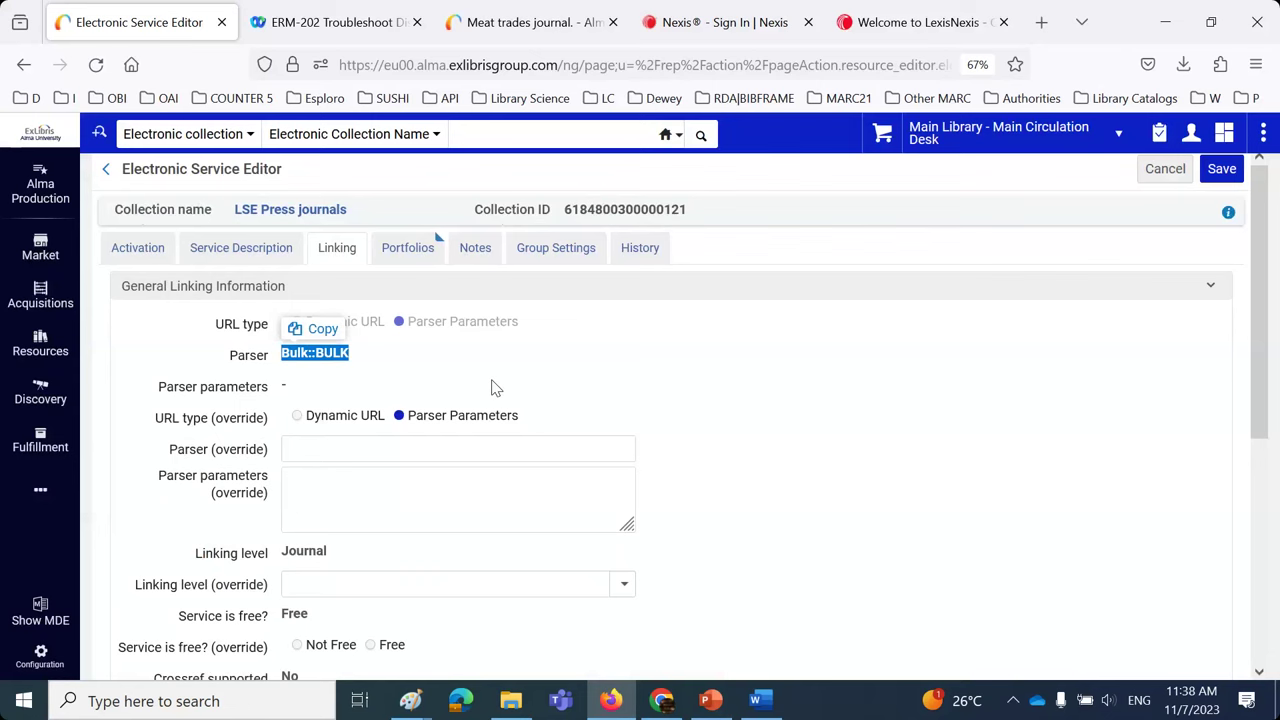
{"action": "left_click", "coordinate": [1162, 169]}
{"action": "left_click", "coordinate": [711, 699]}
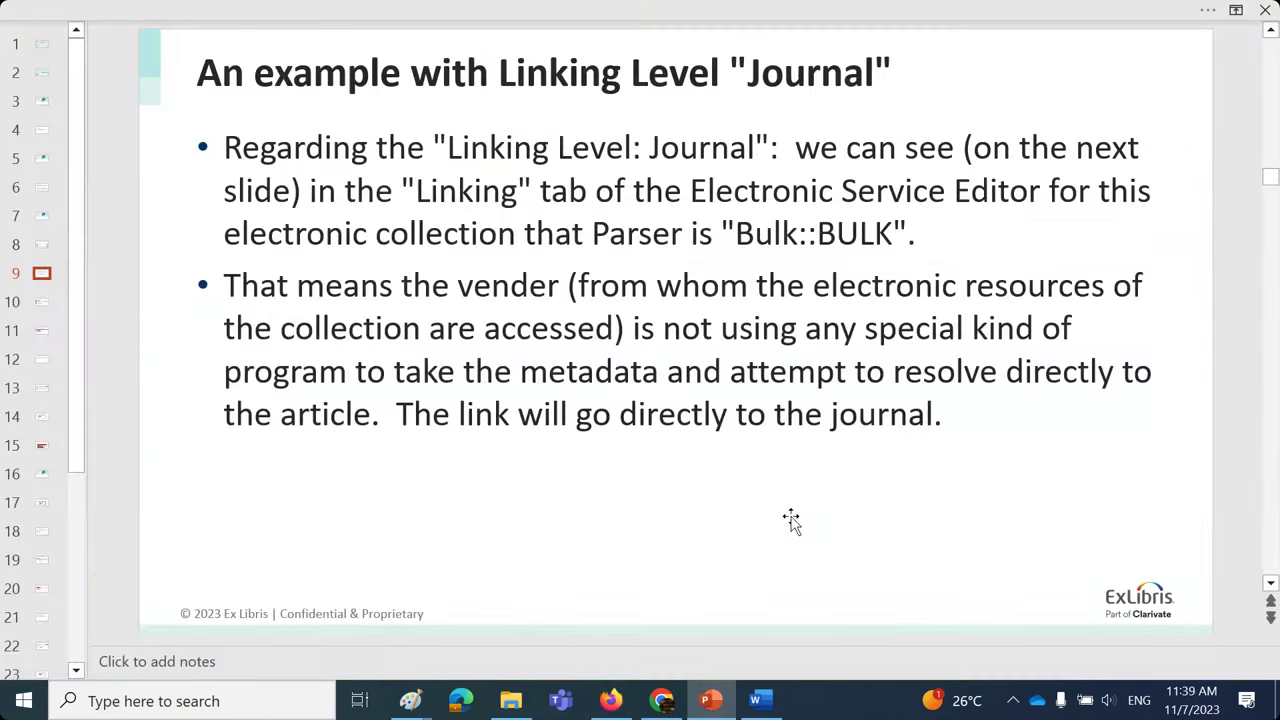
- Copy the title "Journal of illicit economies and development" from slide 11, and open the portfolio list of LSE Press journals in Alma
{"action": "scroll", "coordinate": [806, 428], "scroll_direction": "down", "scroll_amount": 1}
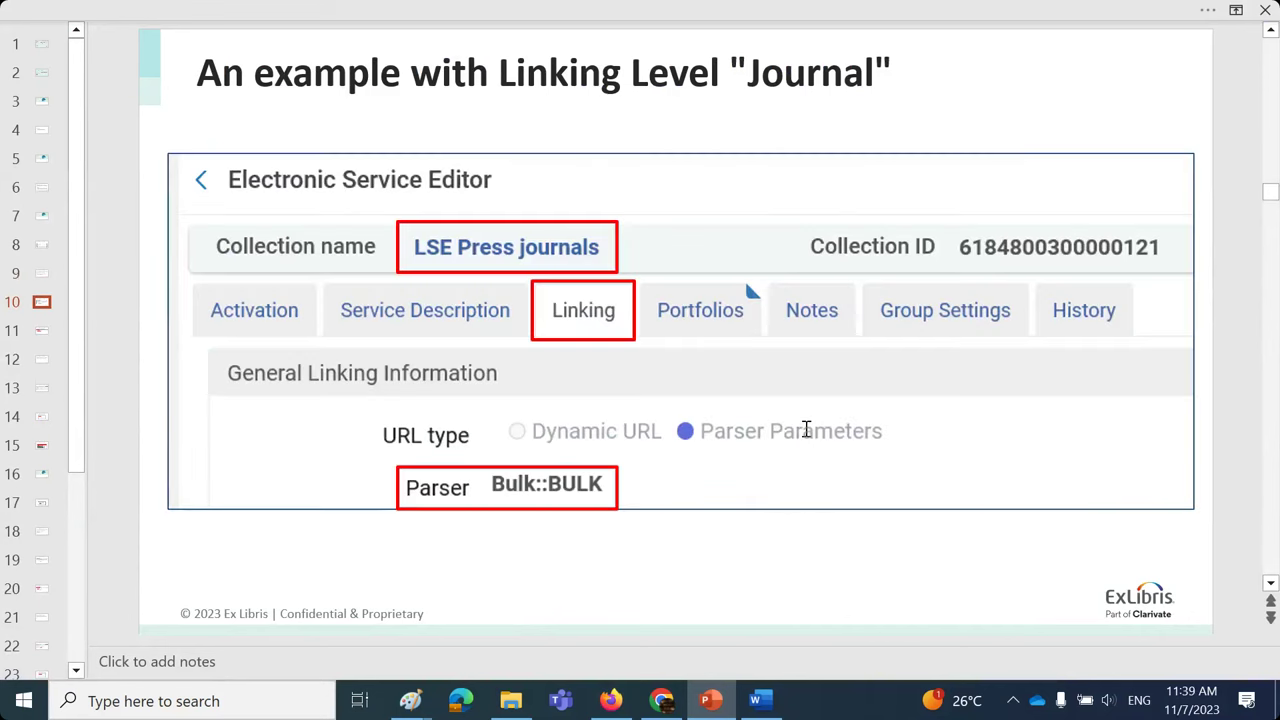
{"action": "scroll", "coordinate": [806, 428], "scroll_direction": "down", "scroll_amount": 1}
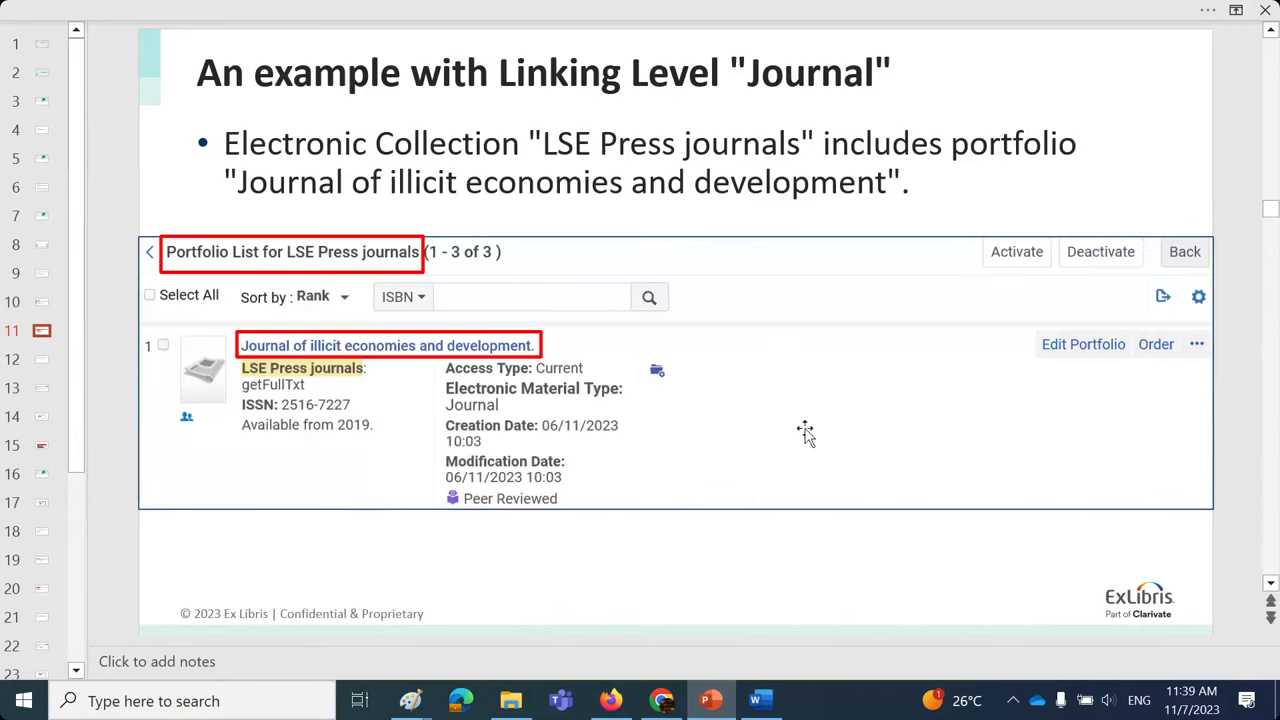
{"action": "left_click_drag", "start_coordinate": [238, 182], "coordinate": [822, 186]}
{"action": "key", "text": "ctrl+c"}
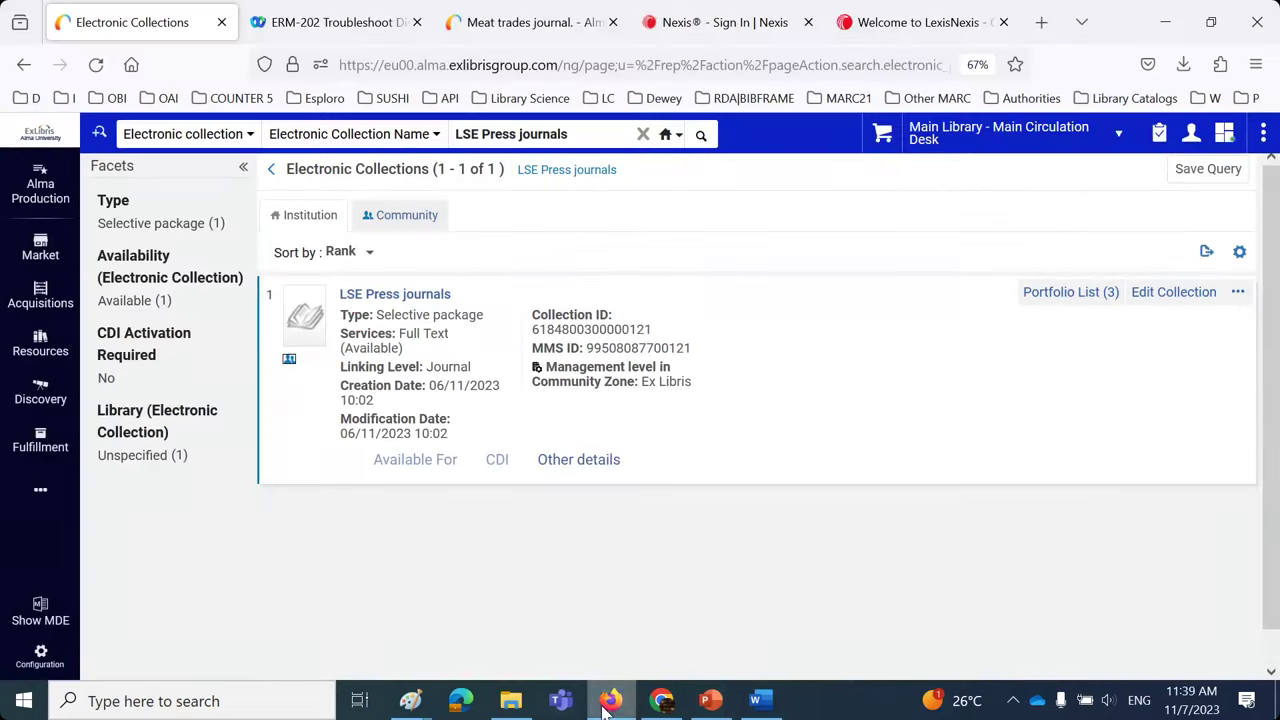
{"action": "left_click", "coordinate": [610, 700]}
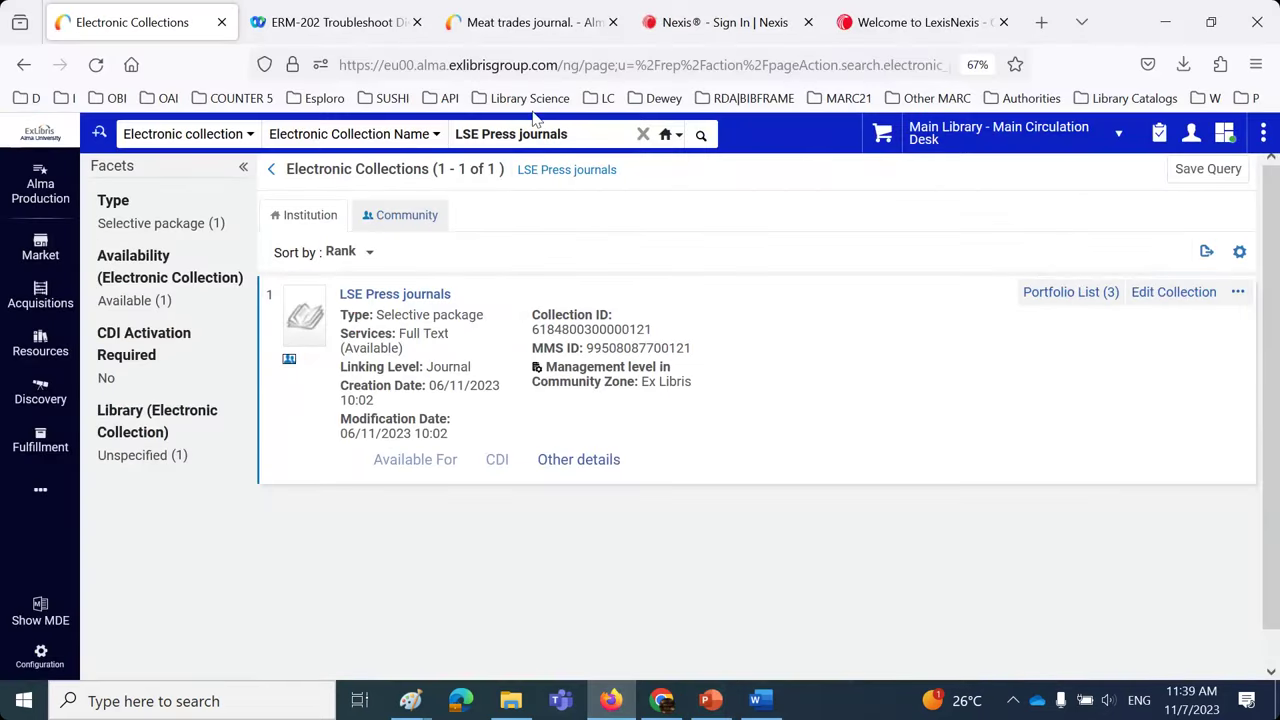
{"action": "left_click", "coordinate": [1076, 300]}
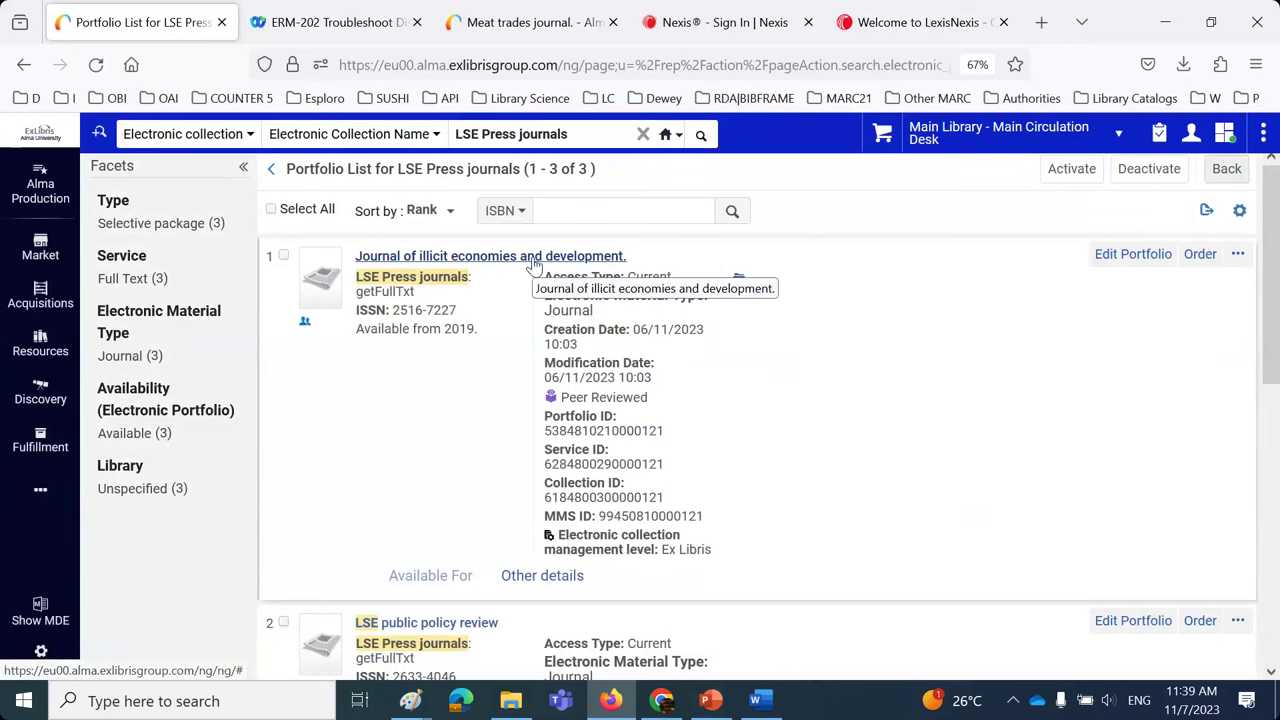
- Switch to Word, end the first sentence, and add the line: This collection has joiurnal "Journal of illicit economies and development"
{"action": "left_click", "coordinate": [762, 700]}
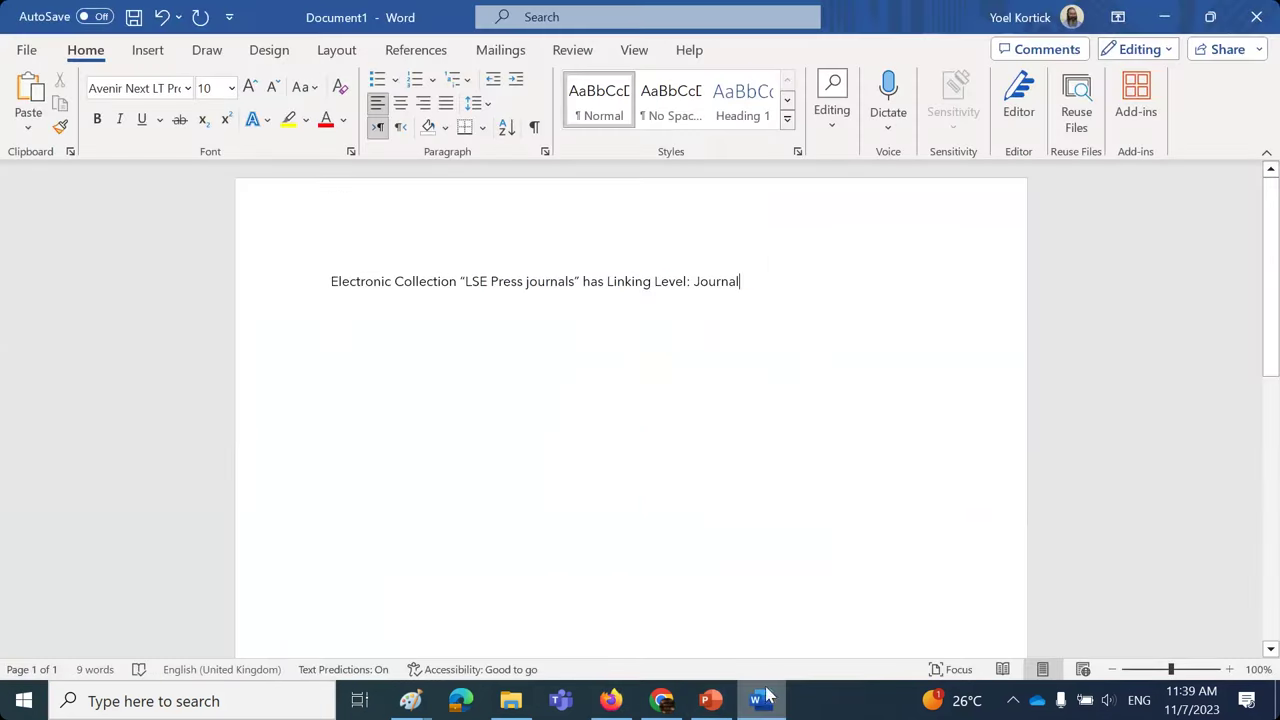
{"action": "type", "text": "."}
{"action": "key", "text": "Return"}
{"action": "key", "text": "Tab"}
{"action": "type", "text": "This collection has"}
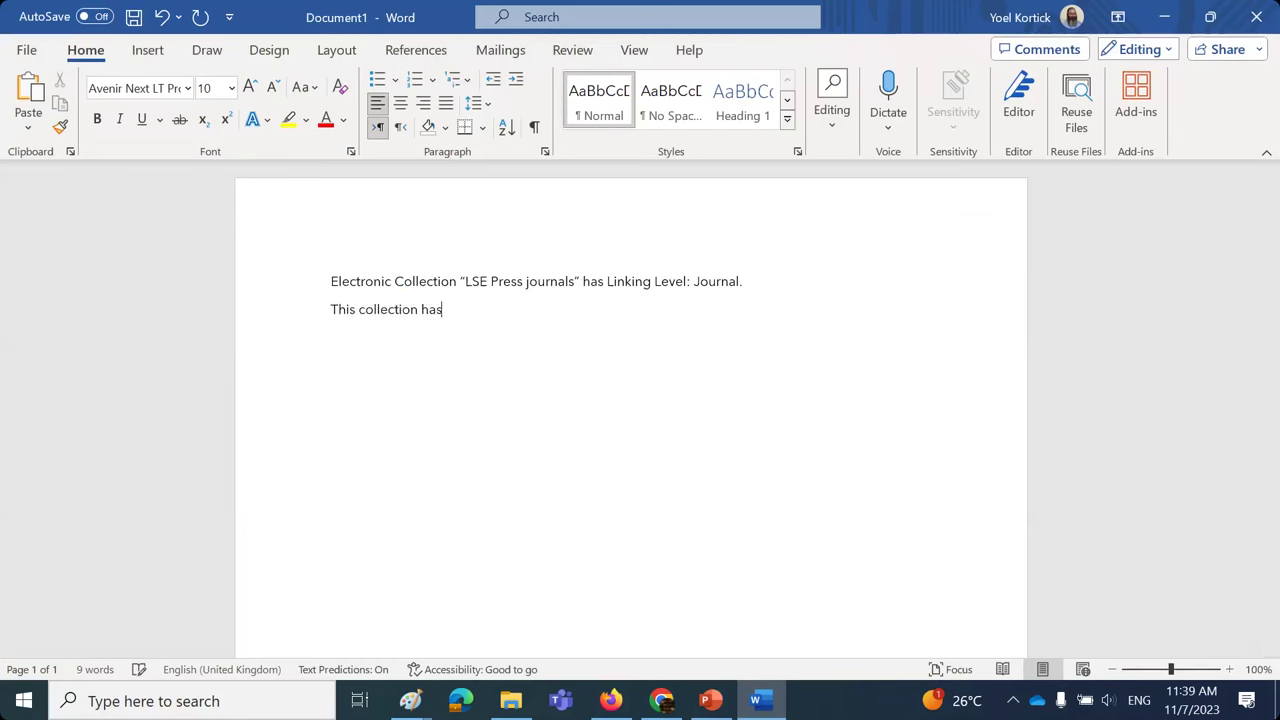
{"action": "type", "text": " joiurnal “"}
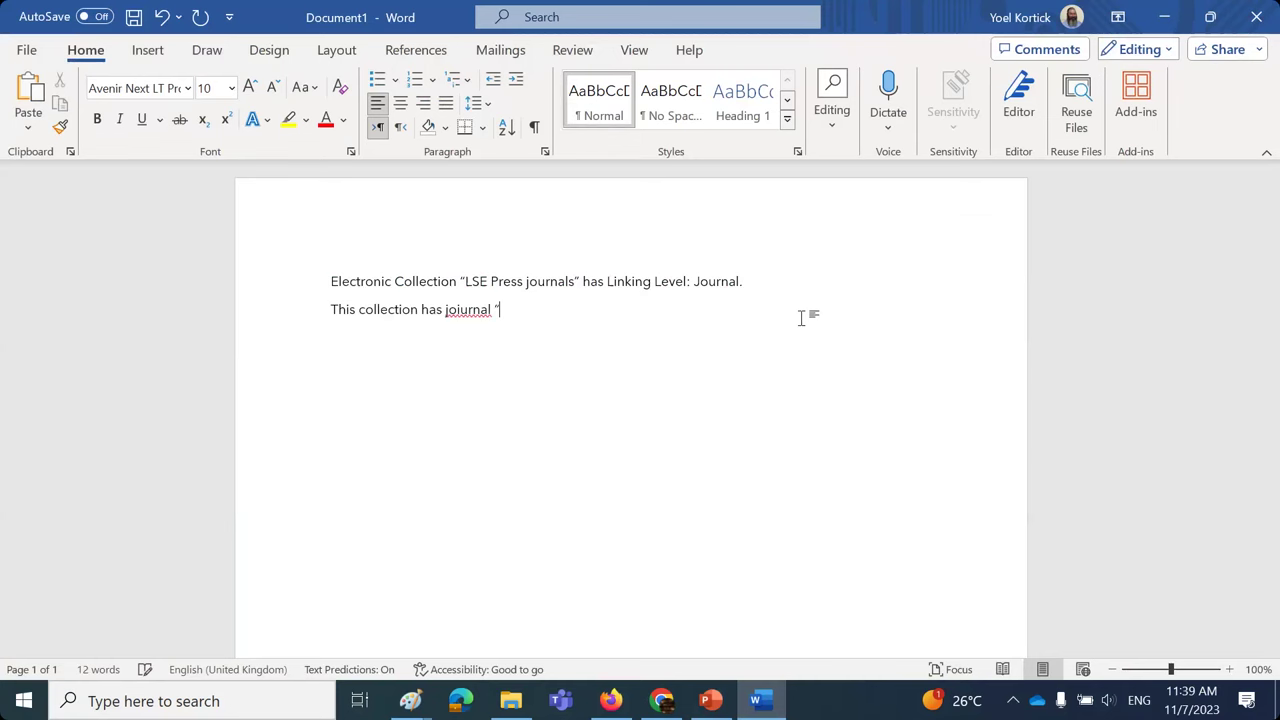
{"action": "key", "text": "ctrl+v"}
{"action": "type", "text": "\""}
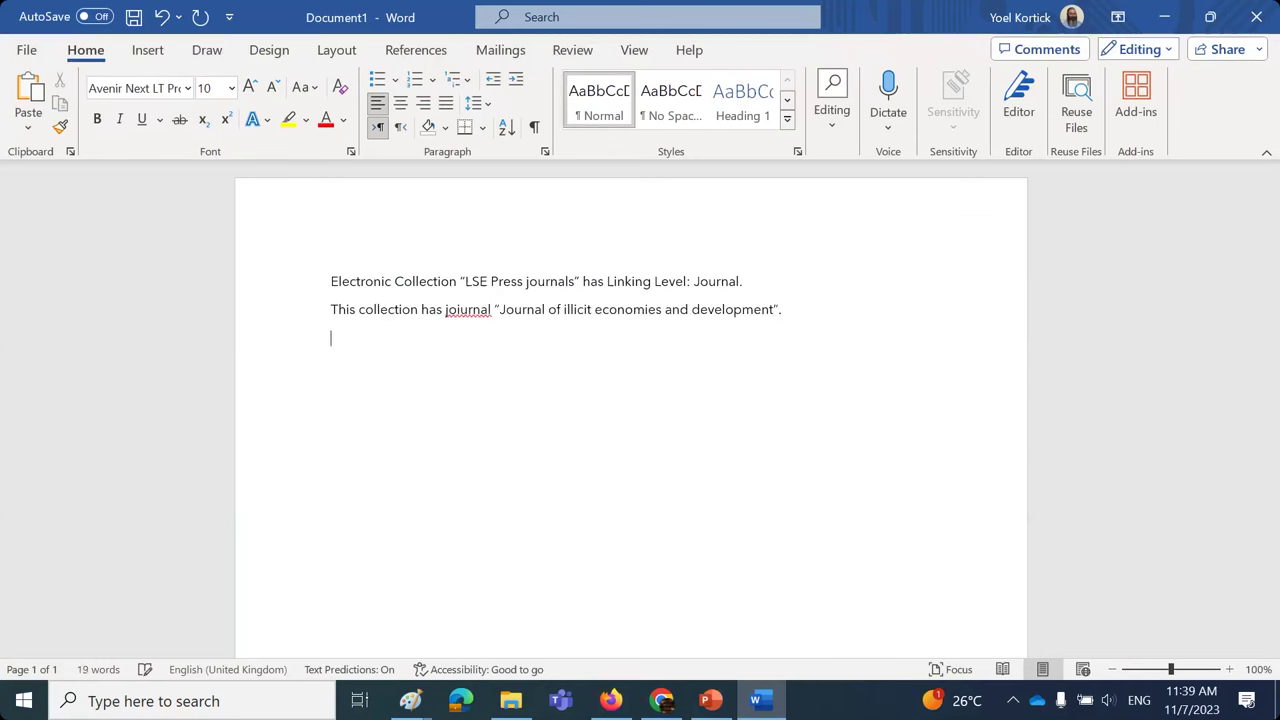
- Correct the misspelled word "joiurnal" to "journal" in the second line of the Word document
{"action": "right_click", "coordinate": [468, 312]}
{"action": "left_click", "coordinate": [519, 342]}
{"action": "left_click", "coordinate": [710, 700]}
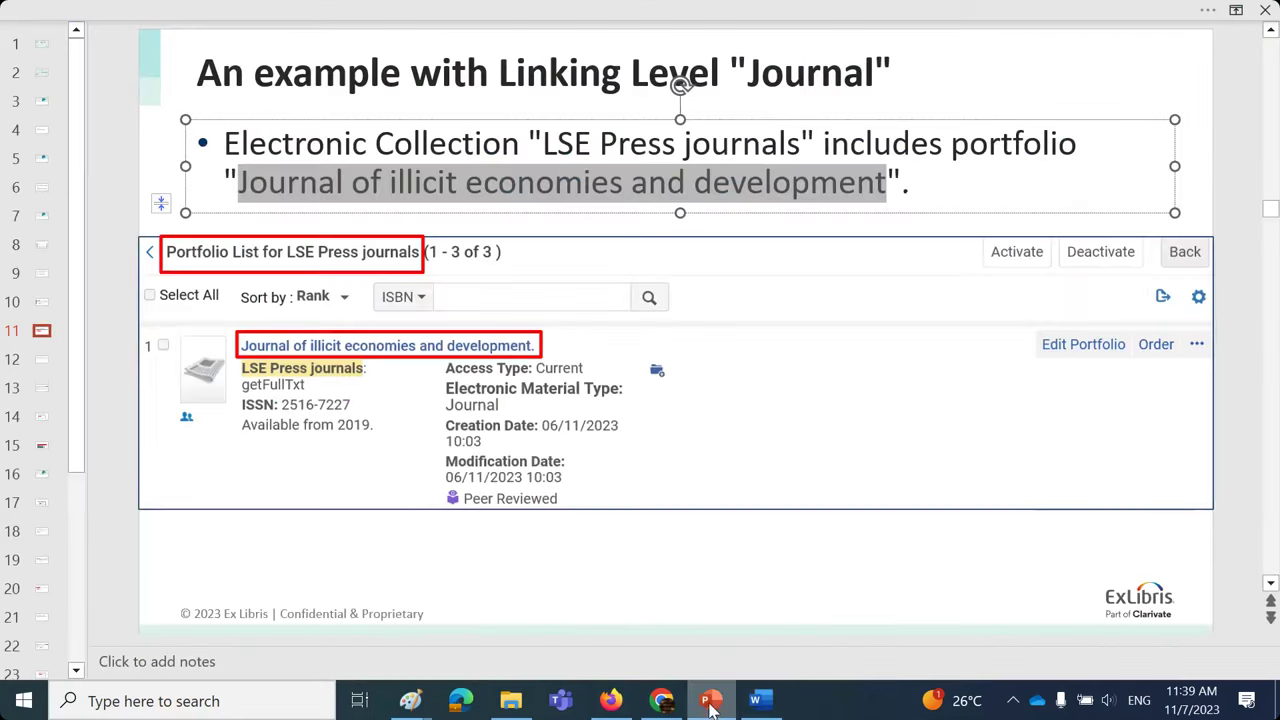
{"action": "left_click", "coordinate": [757, 700]}
{"action": "left_click", "coordinate": [1230, 669]}
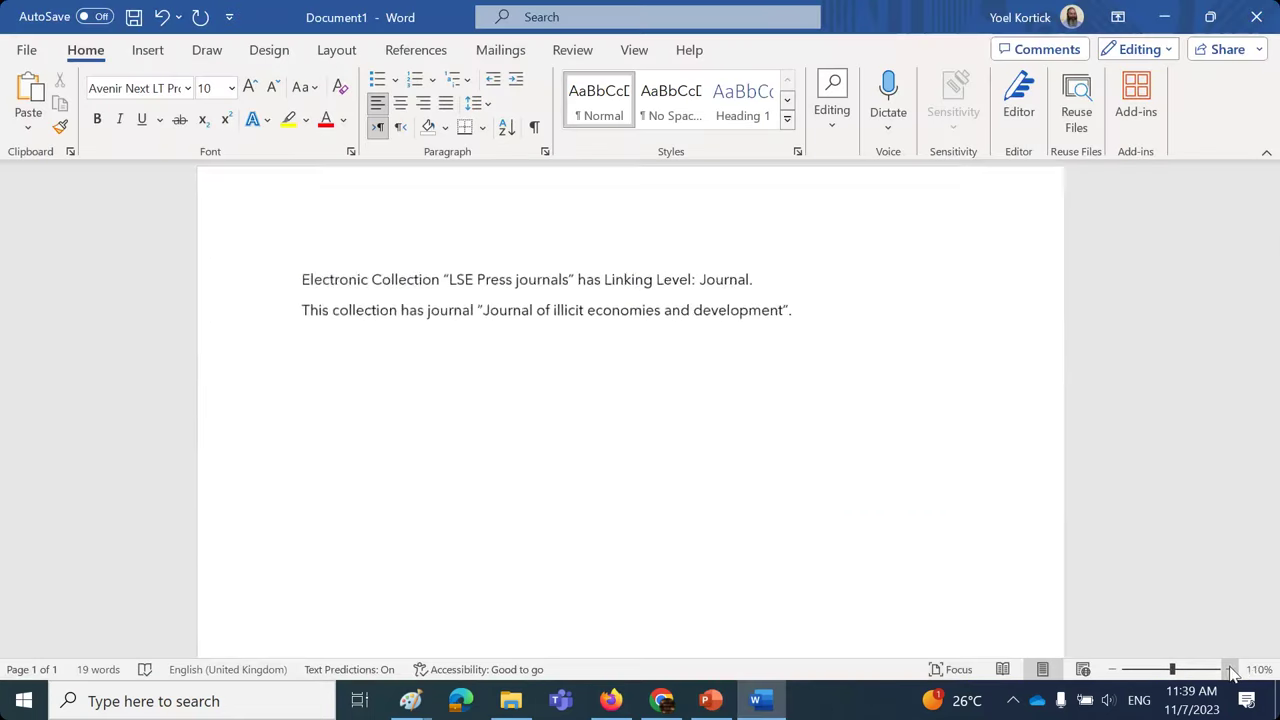
{"action": "left_click", "coordinate": [1230, 669]}
- Switch to PowerPoint, advance to slide 12, and copy the first bullet citing the article "Selling the Priceless Mushroom"
{"action": "left_click", "coordinate": [711, 700]}
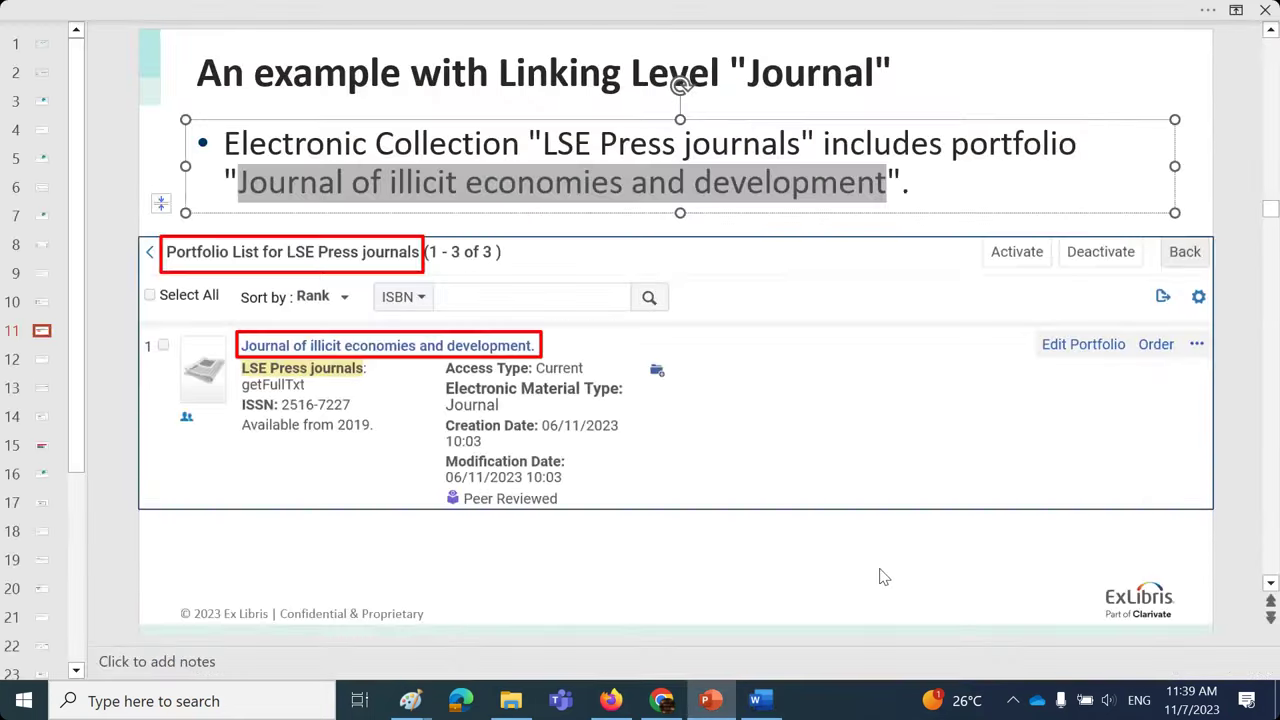
{"action": "key", "text": "Page_Down"}
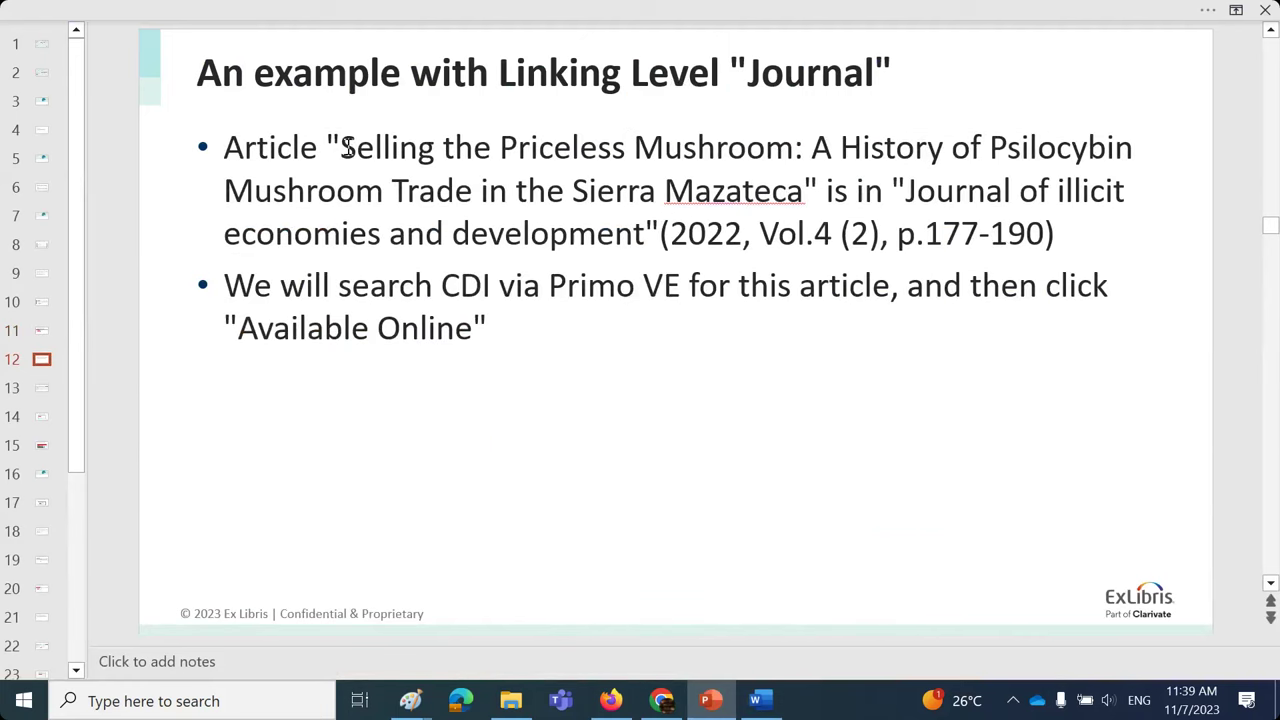
{"action": "left_click_drag", "start_coordinate": [231, 147], "coordinate": [1089, 237]}
{"action": "key", "text": "ctrl+c"}
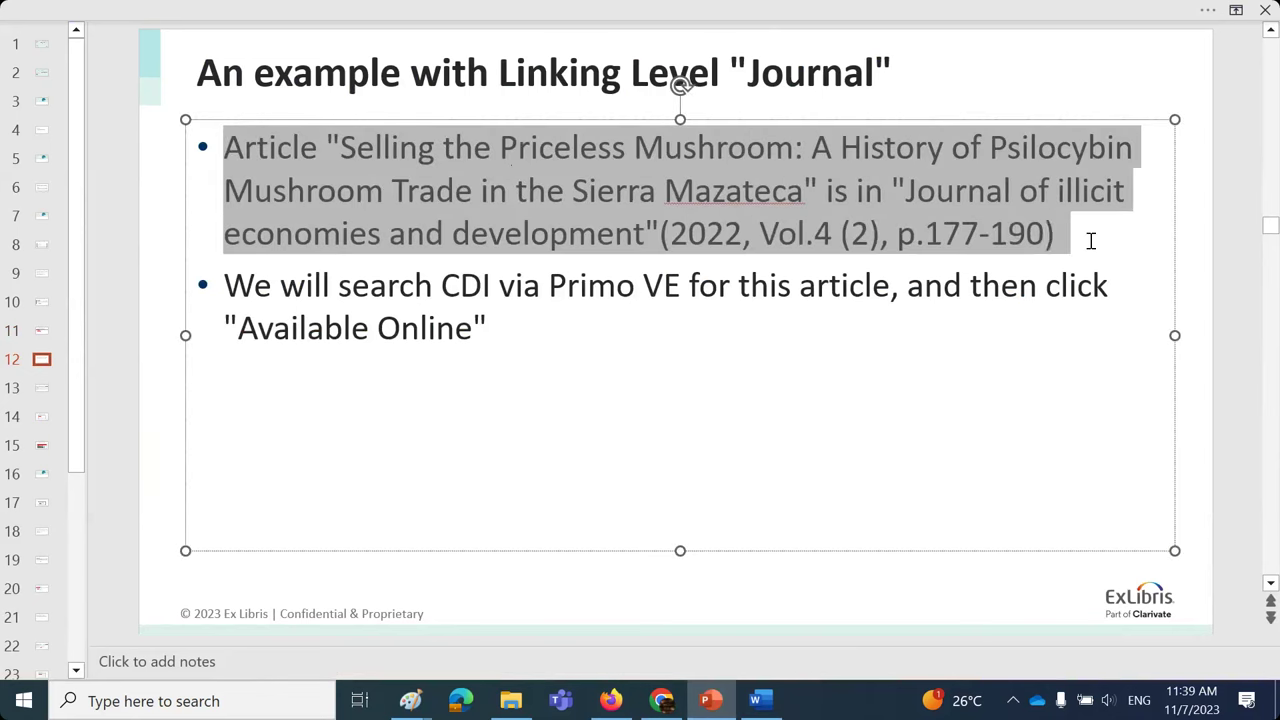
{"action": "left_click", "coordinate": [971, 375]}
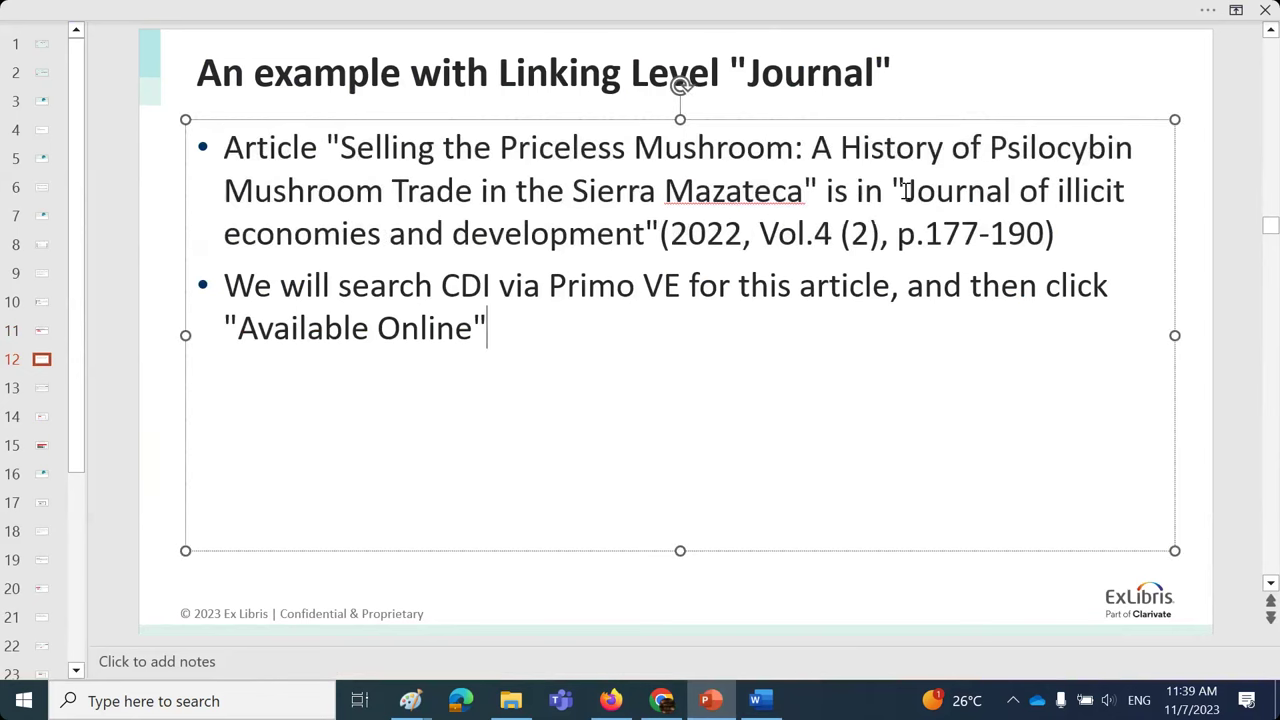
{"action": "left_click_drag", "start_coordinate": [904, 190], "coordinate": [845, 232]}
{"action": "left_click", "coordinate": [801, 402]}
- Check the coverage dates of the "Journal of illicit economies and development" portfolio in Alma, and cancel the editor
{"action": "left_click", "coordinate": [620, 704]}
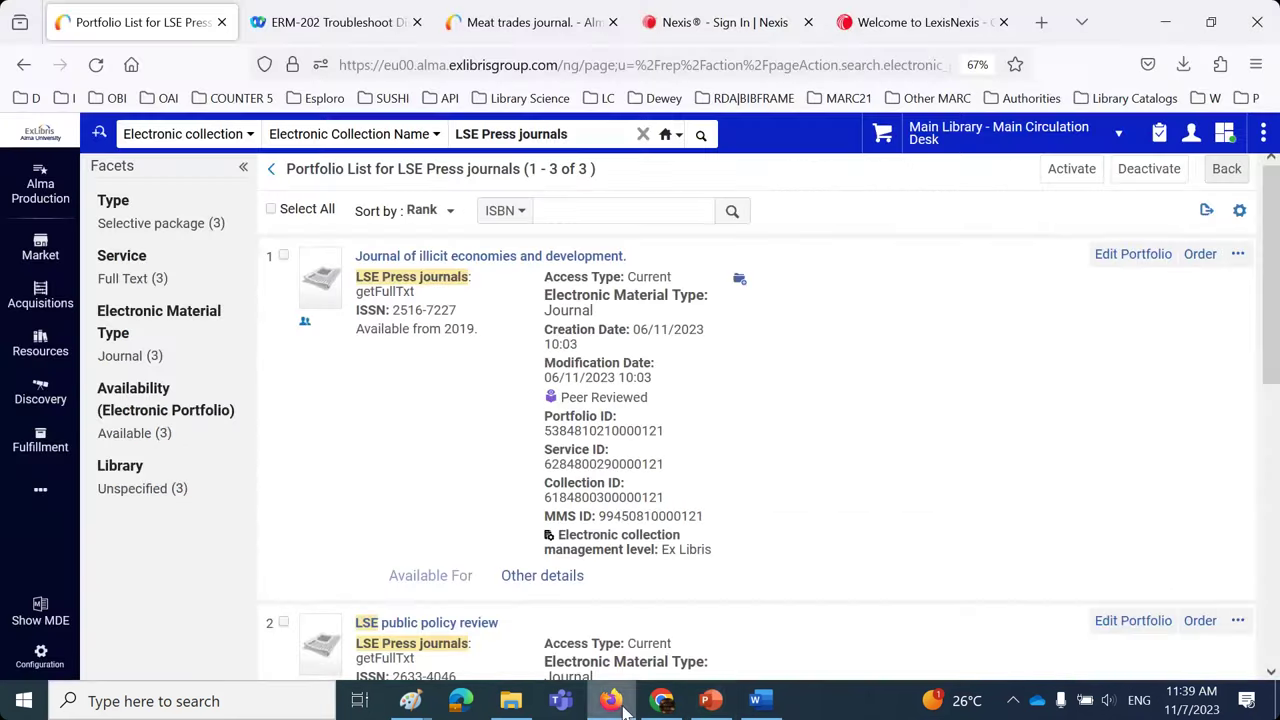
{"action": "left_click", "coordinate": [1237, 254]}
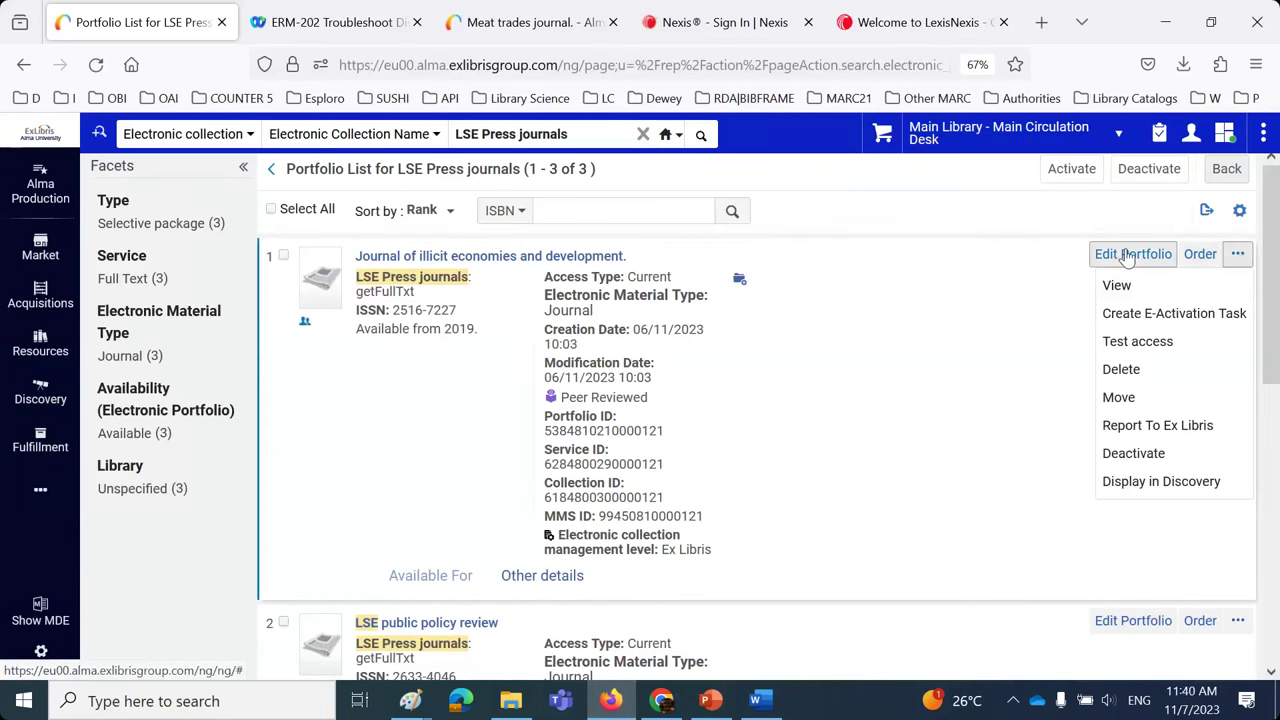
{"action": "left_click", "coordinate": [1128, 257]}
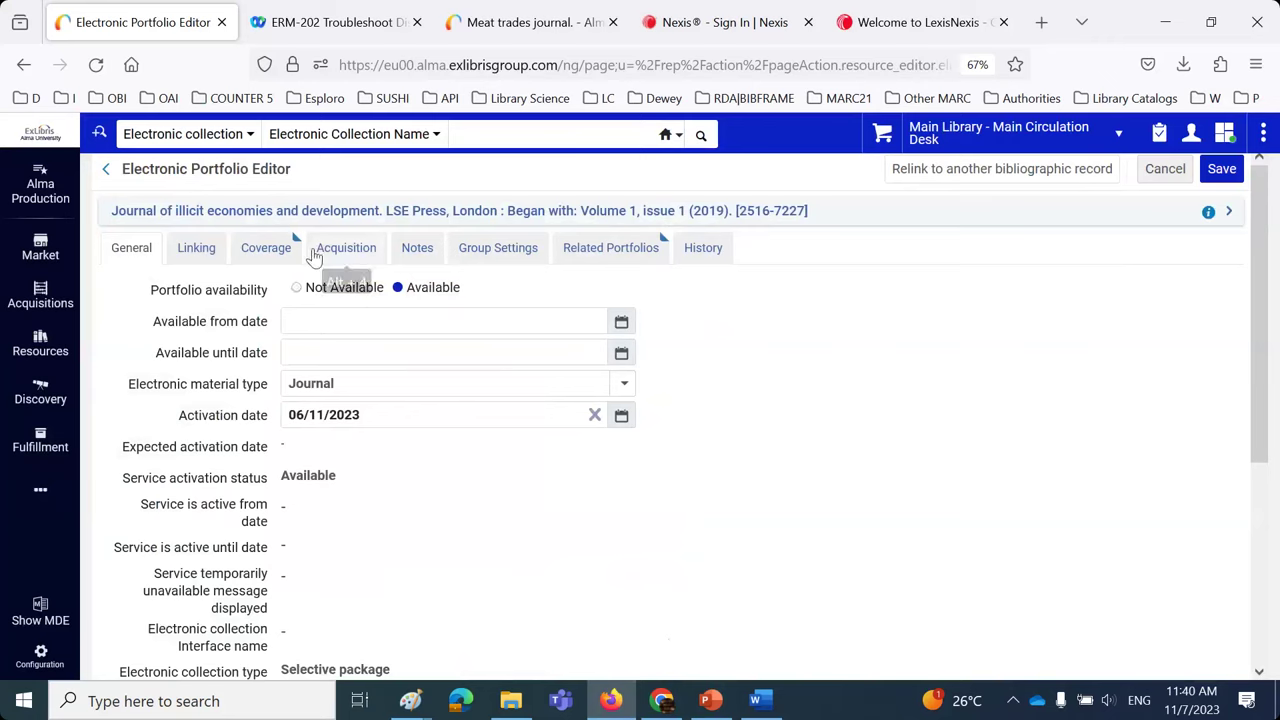
{"action": "left_click", "coordinate": [266, 250]}
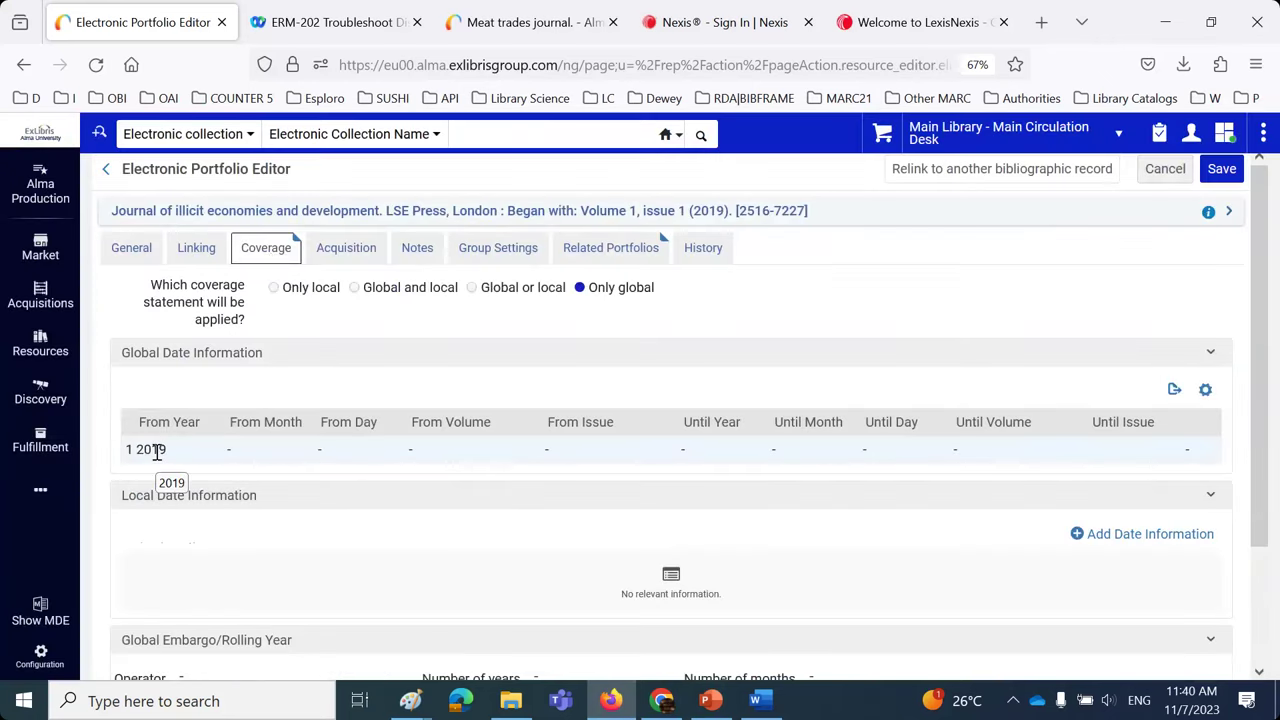
{"action": "left_click", "coordinate": [1166, 168]}
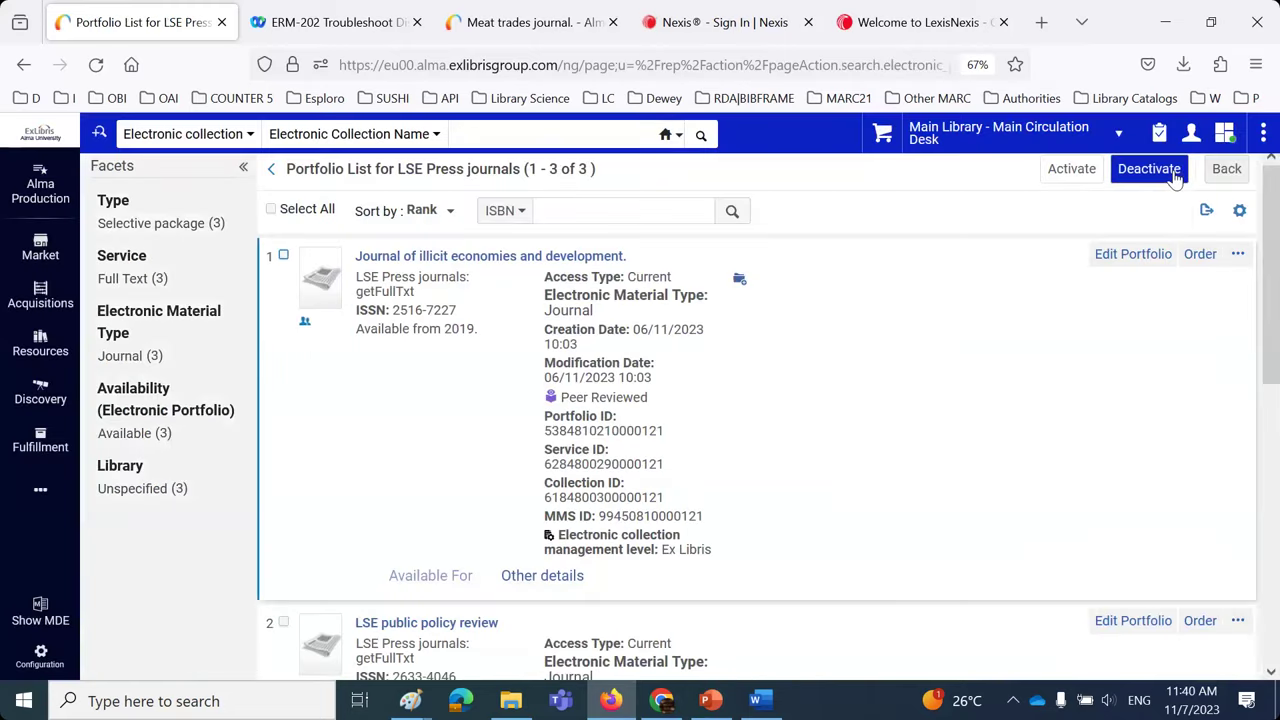
- Switch to Word and paste the copied article citation as plain text into a new paragraph below the collection sentences
{"action": "left_click", "coordinate": [757, 700]}
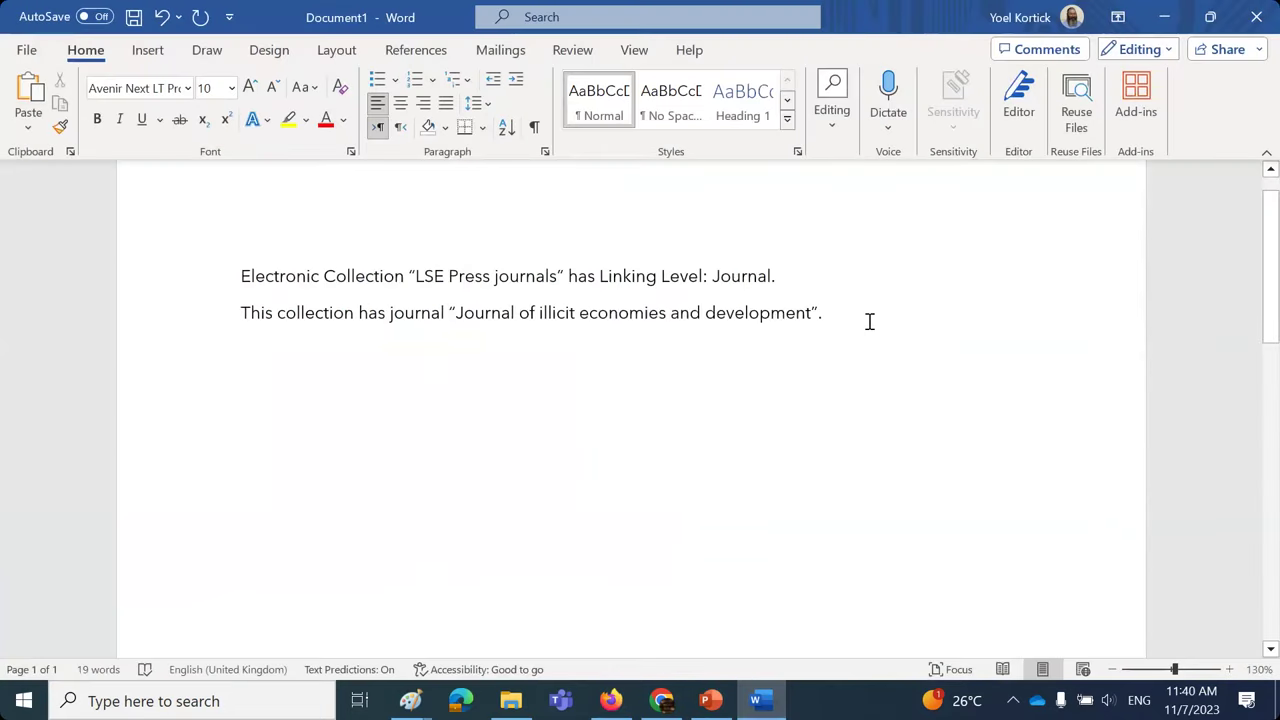
{"action": "key", "text": "Return"}
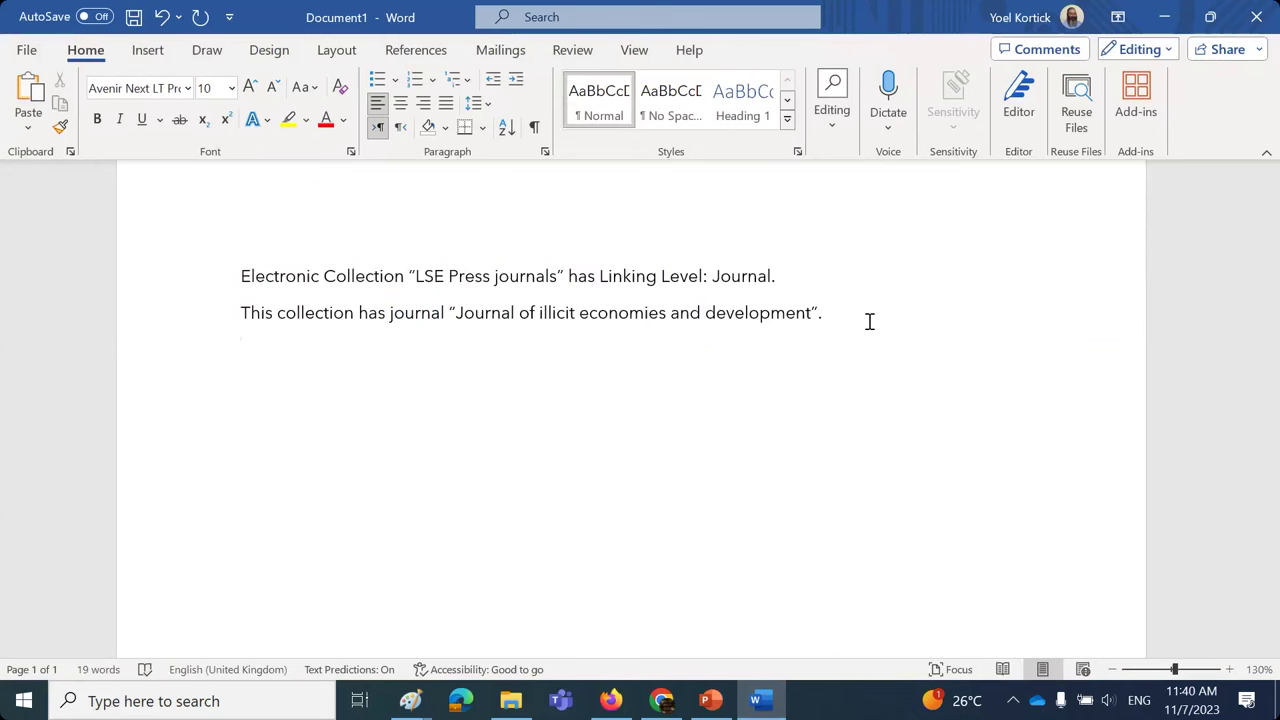
{"action": "key", "text": "ctrl+v"}
{"action": "key", "text": "ctrl"}
{"action": "key", "text": "t"}
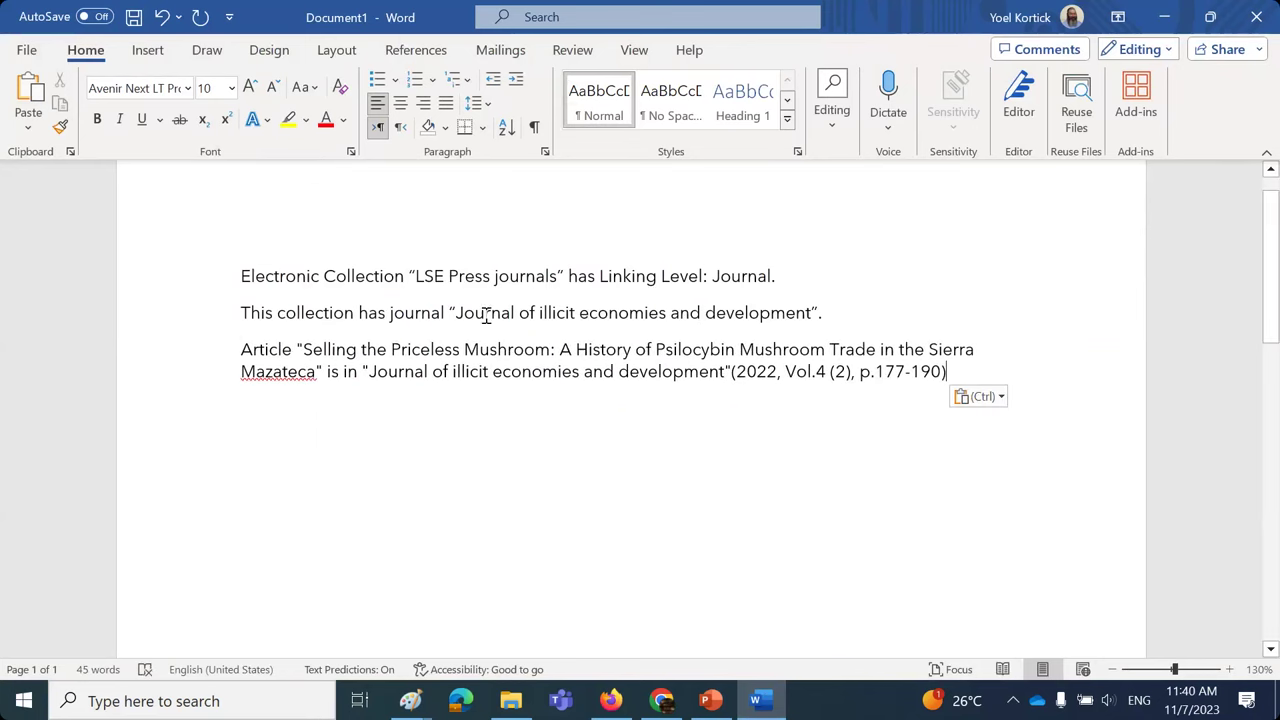
- Review the journal, collection and linking level in the notes, and copy the article title from "Selling" to "Mazateca"
{"action": "left_click", "coordinate": [600, 277]}
{"action": "left_click_drag", "start_coordinate": [303, 349], "coordinate": [580, 350]}
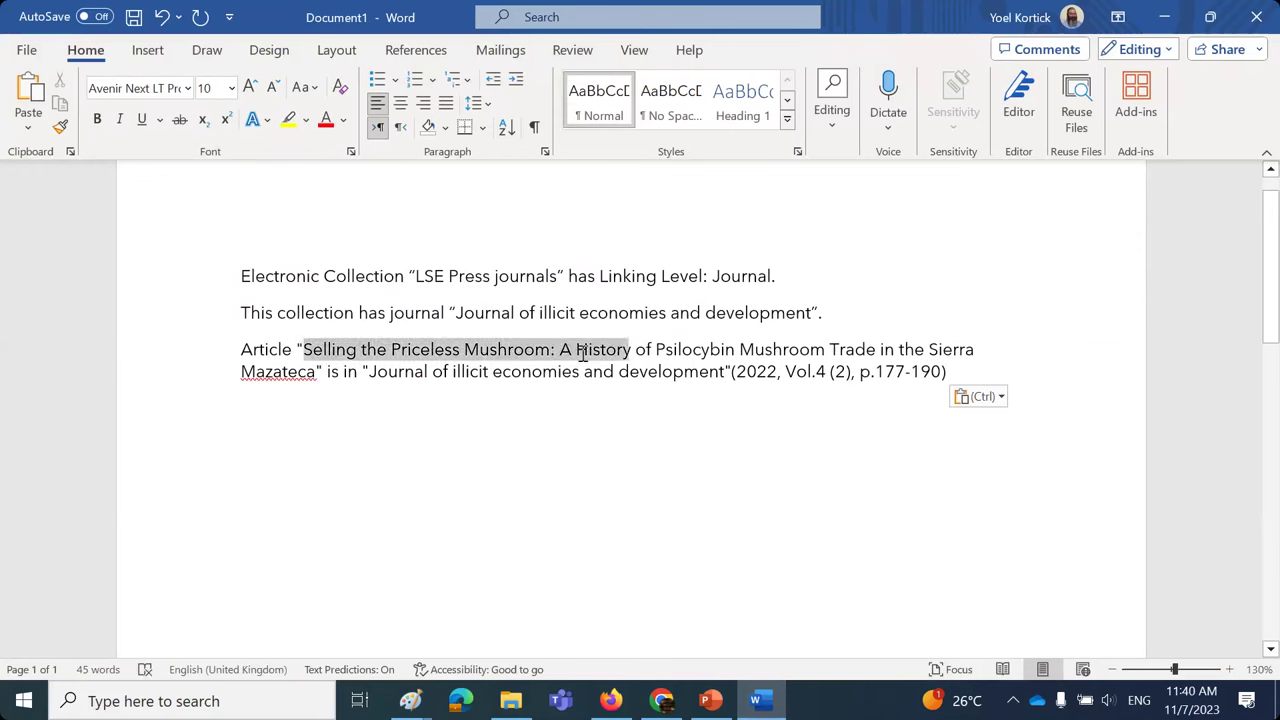
{"action": "left_click_drag", "start_coordinate": [457, 313], "coordinate": [668, 312]}
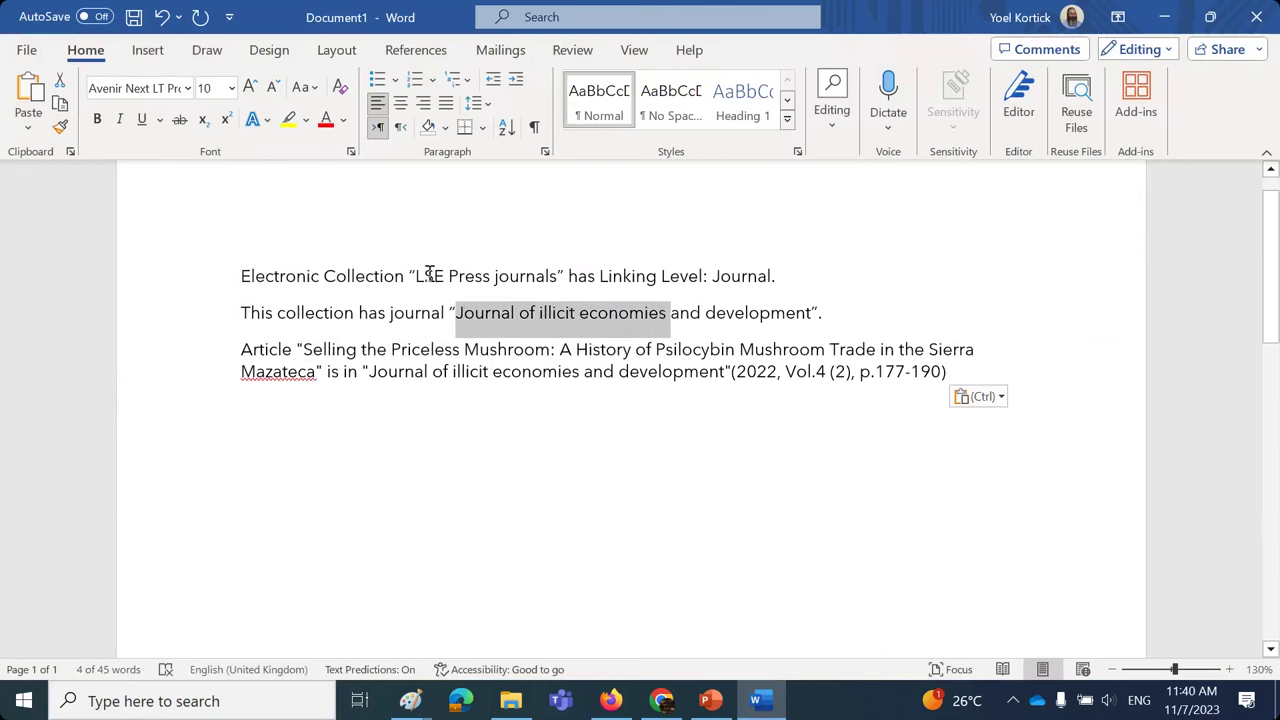
{"action": "left_click_drag", "start_coordinate": [503, 276], "coordinate": [416, 277]}
{"action": "left_click_drag", "start_coordinate": [661, 277], "coordinate": [783, 281]}
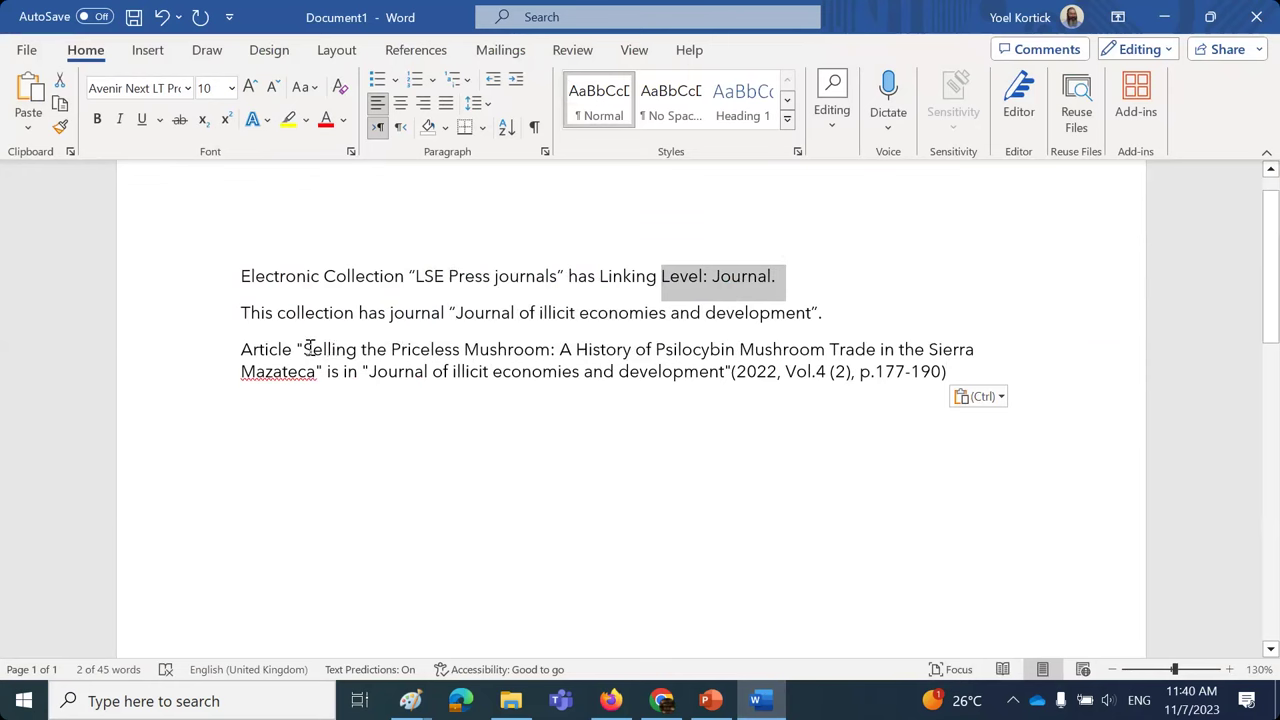
{"action": "left_click_drag", "start_coordinate": [303, 349], "coordinate": [315, 372]}
{"action": "key", "text": "ctrl+c"}
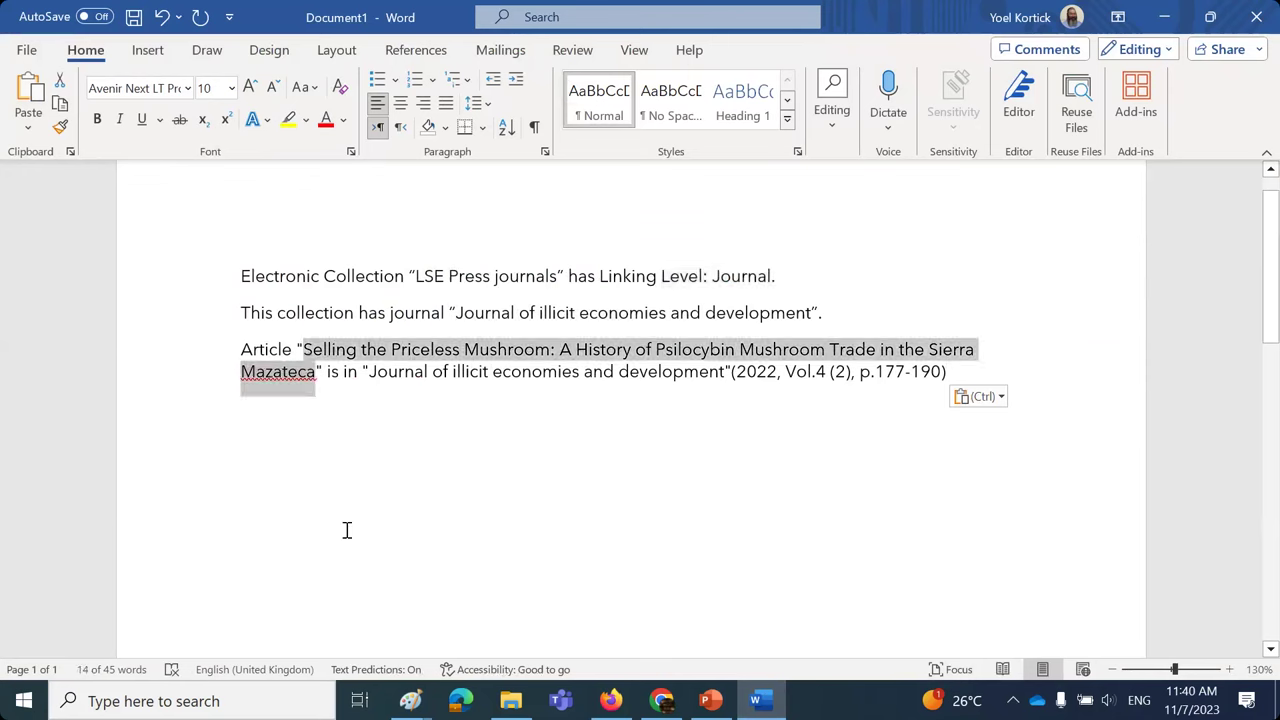
- Close the Nexis sign-in page and search CDI in Primo for "Selling the Priceless Mushroom: A History of Psilocybin Mushroom Trade in the Sierra Mazateca"
{"action": "left_click", "coordinate": [711, 702]}
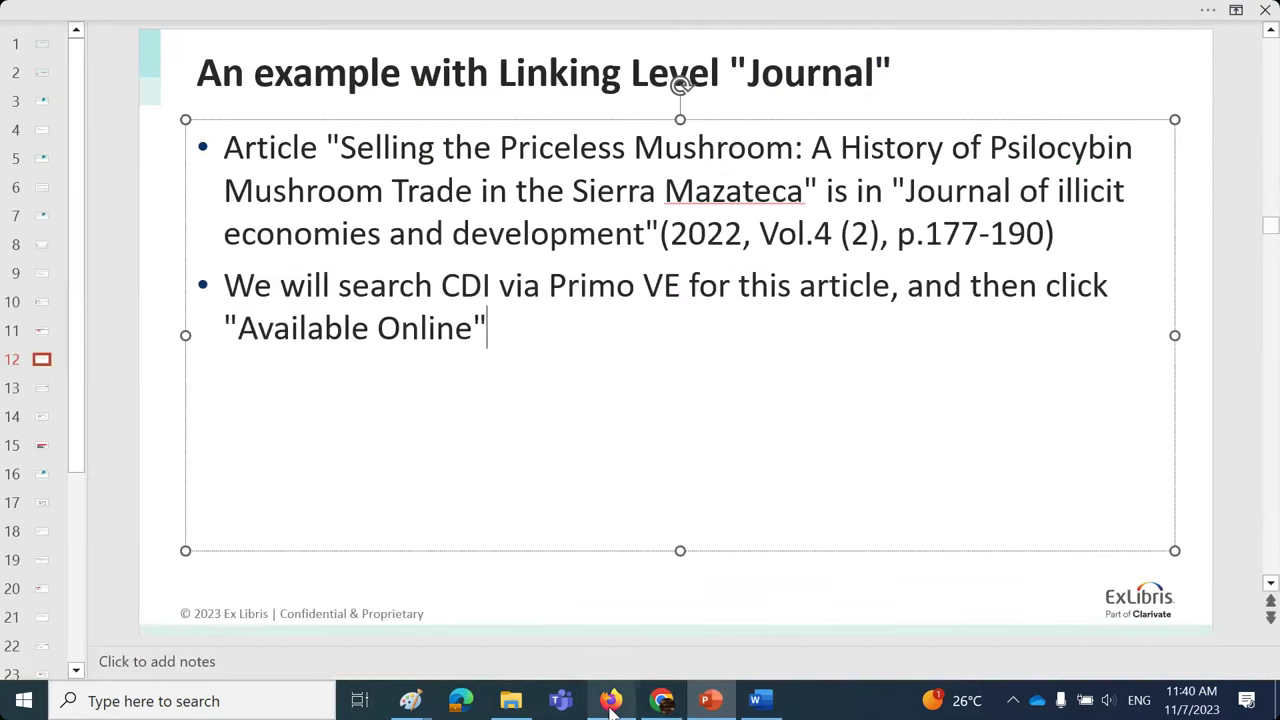
{"action": "left_click", "coordinate": [611, 702]}
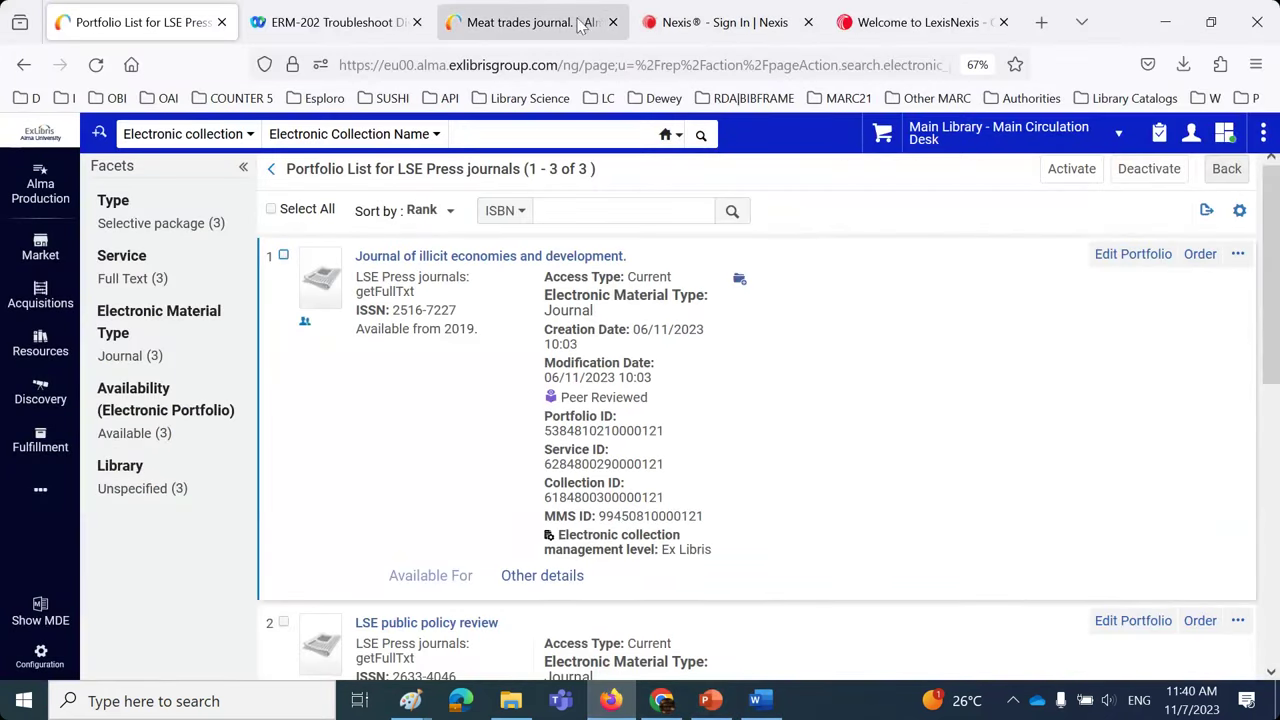
{"action": "left_click", "coordinate": [808, 22]}
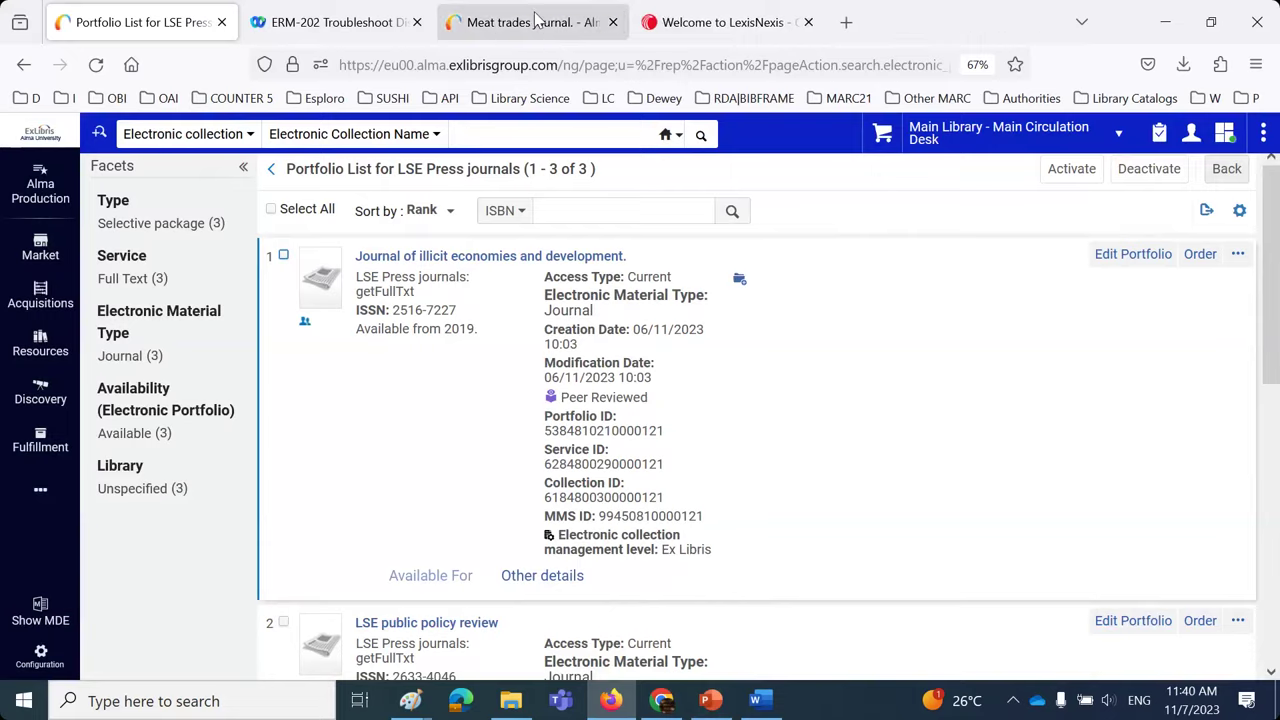
{"action": "left_click", "coordinate": [545, 22]}
{"action": "left_click", "coordinate": [40, 410]}
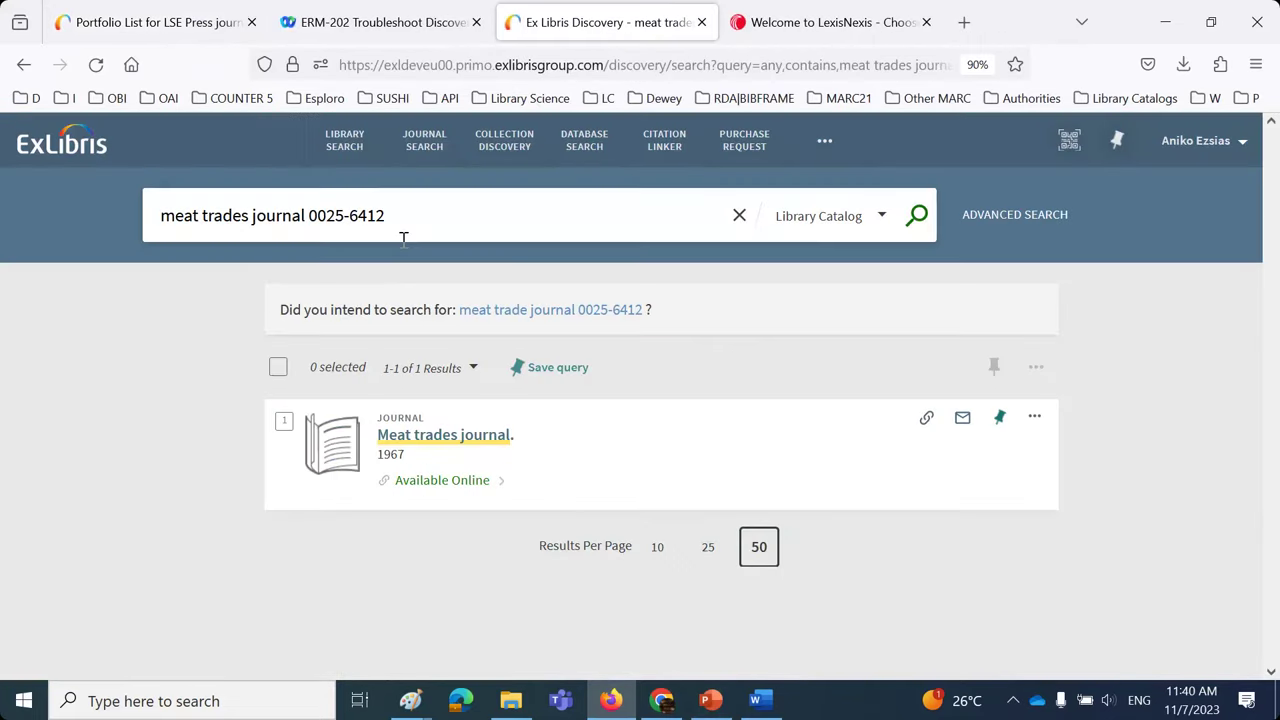
{"action": "key", "text": "ctrl+v"}
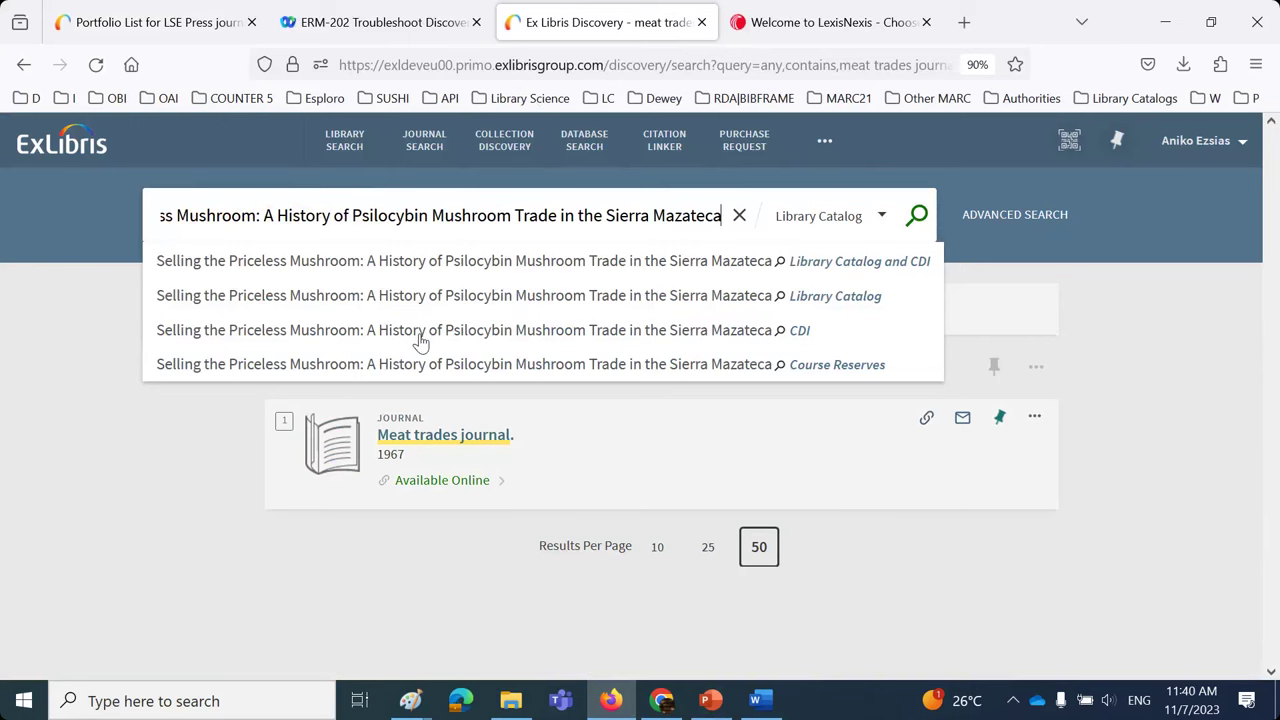
{"action": "left_click", "coordinate": [421, 341]}
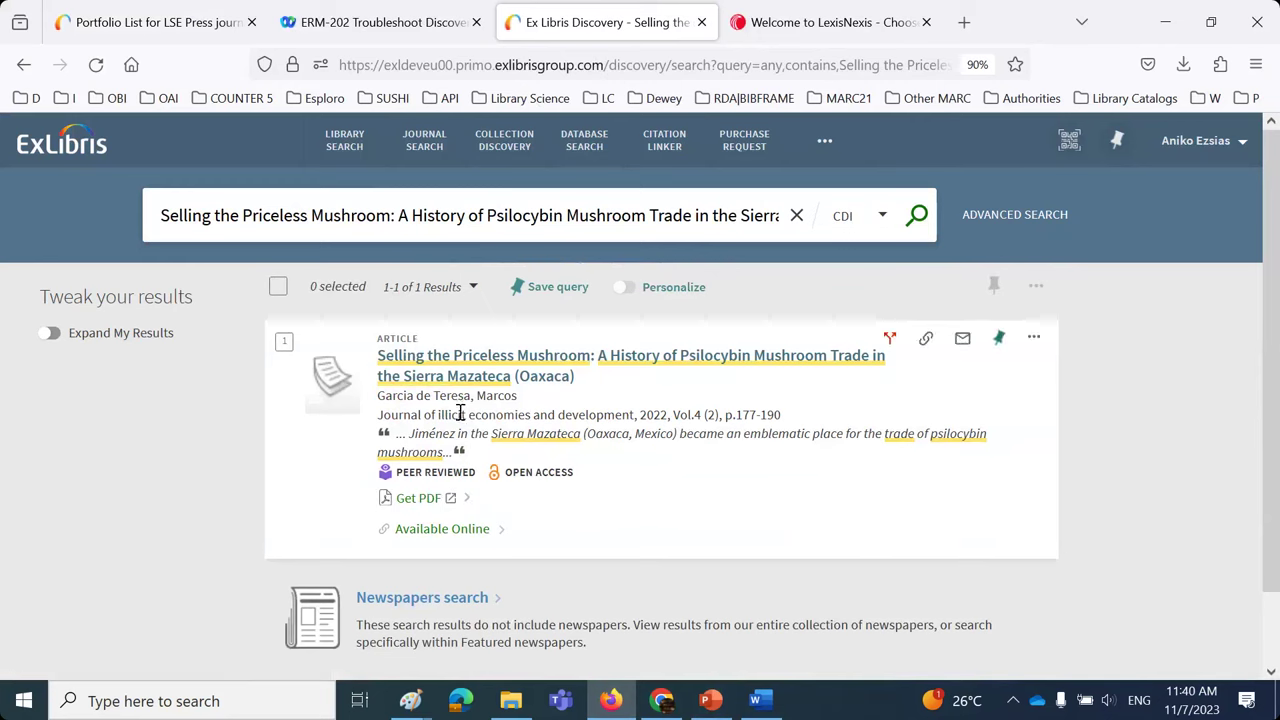
- Open the online availability of the mushroom article in Primo and view its full record from the beginning
{"action": "left_click", "coordinate": [450, 530]}
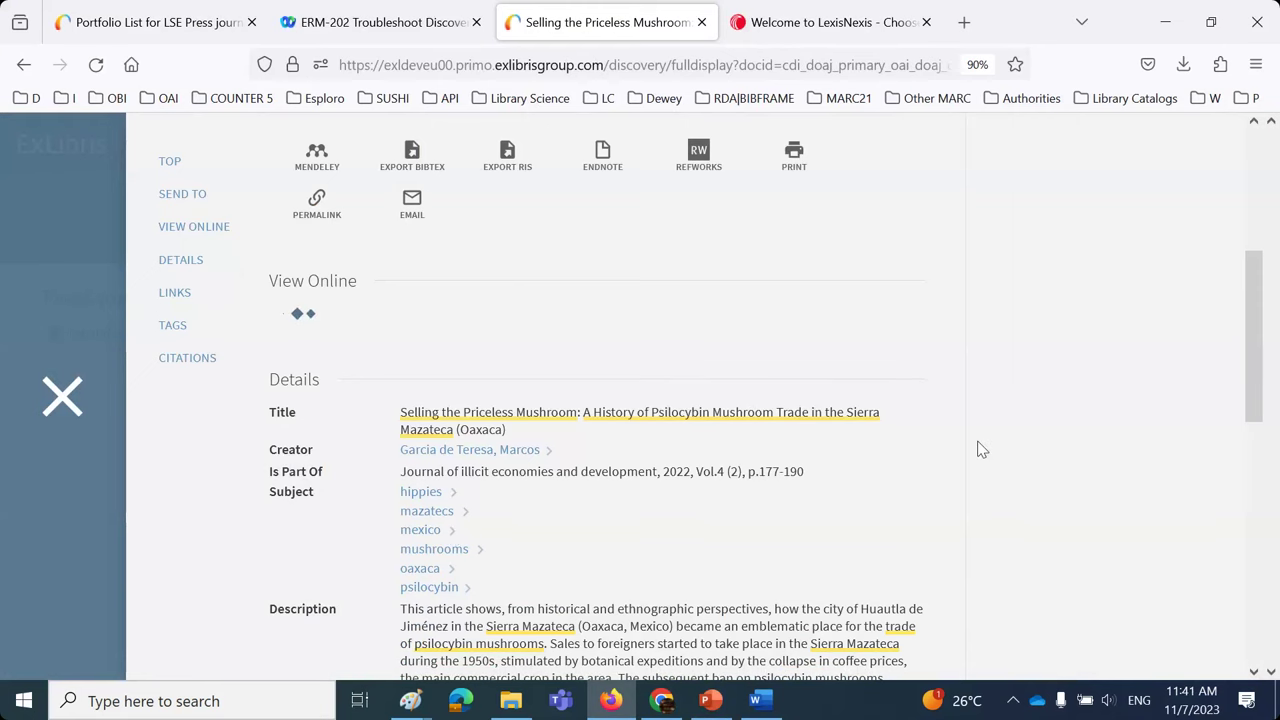
{"action": "scroll", "coordinate": [980, 449], "scroll_direction": "up", "scroll_amount": 4}
{"action": "scroll", "coordinate": [980, 449], "scroll_direction": "up", "scroll_amount": 3}
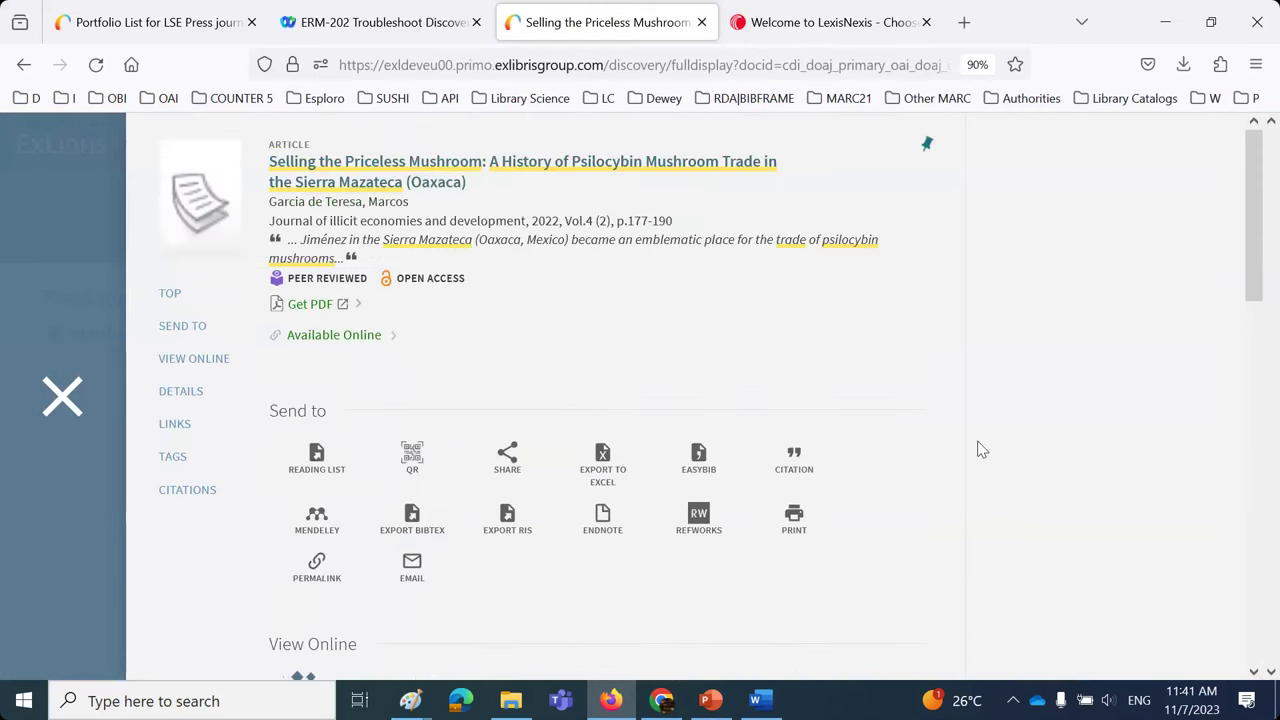
- Open the mushroom article's full text through LSE Press journals and look over the journal home page it leads to
{"action": "scroll", "coordinate": [980, 449], "scroll_direction": "down", "scroll_amount": 3}
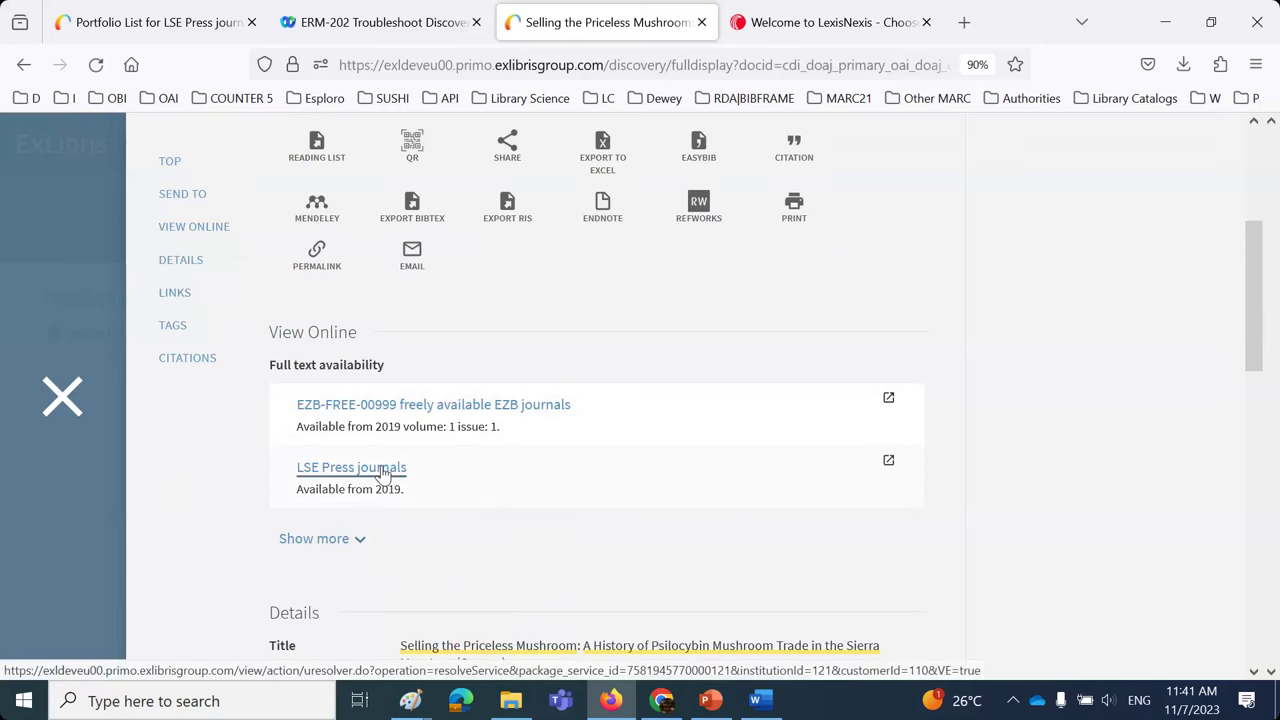
{"action": "left_click", "coordinate": [382, 470]}
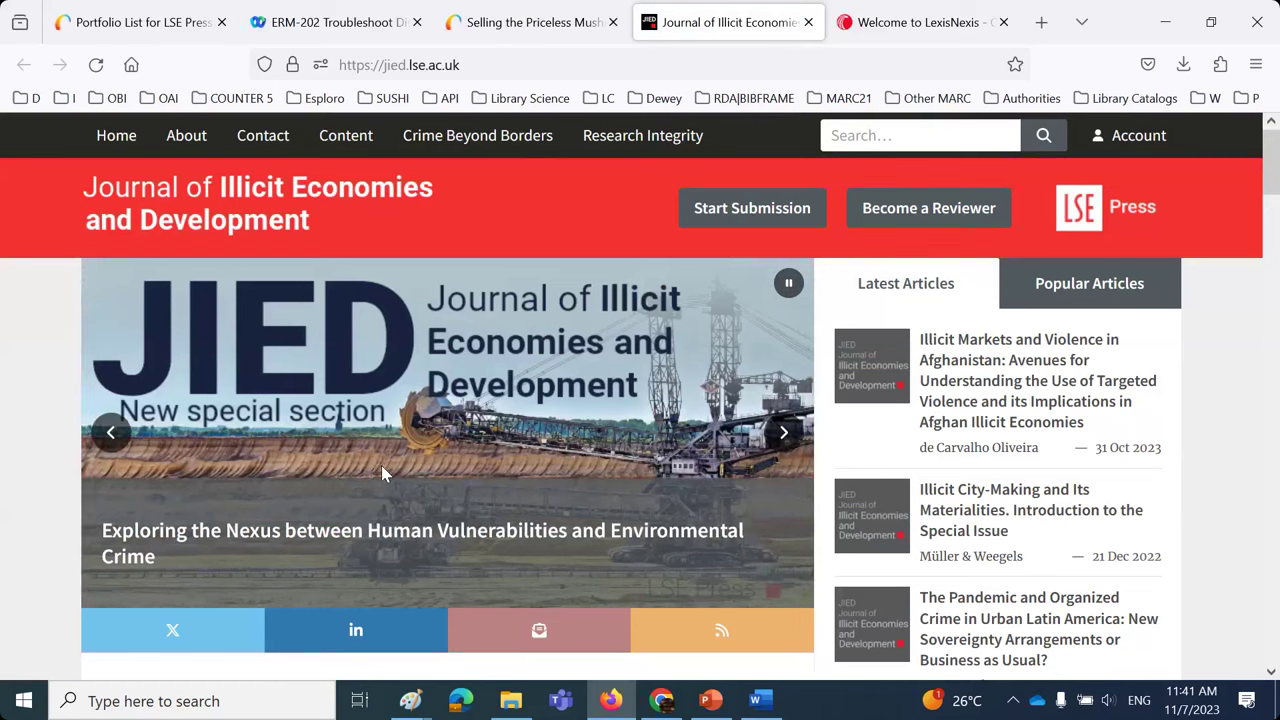
{"action": "scroll", "coordinate": [634, 440], "scroll_direction": "down", "scroll_amount": 2}
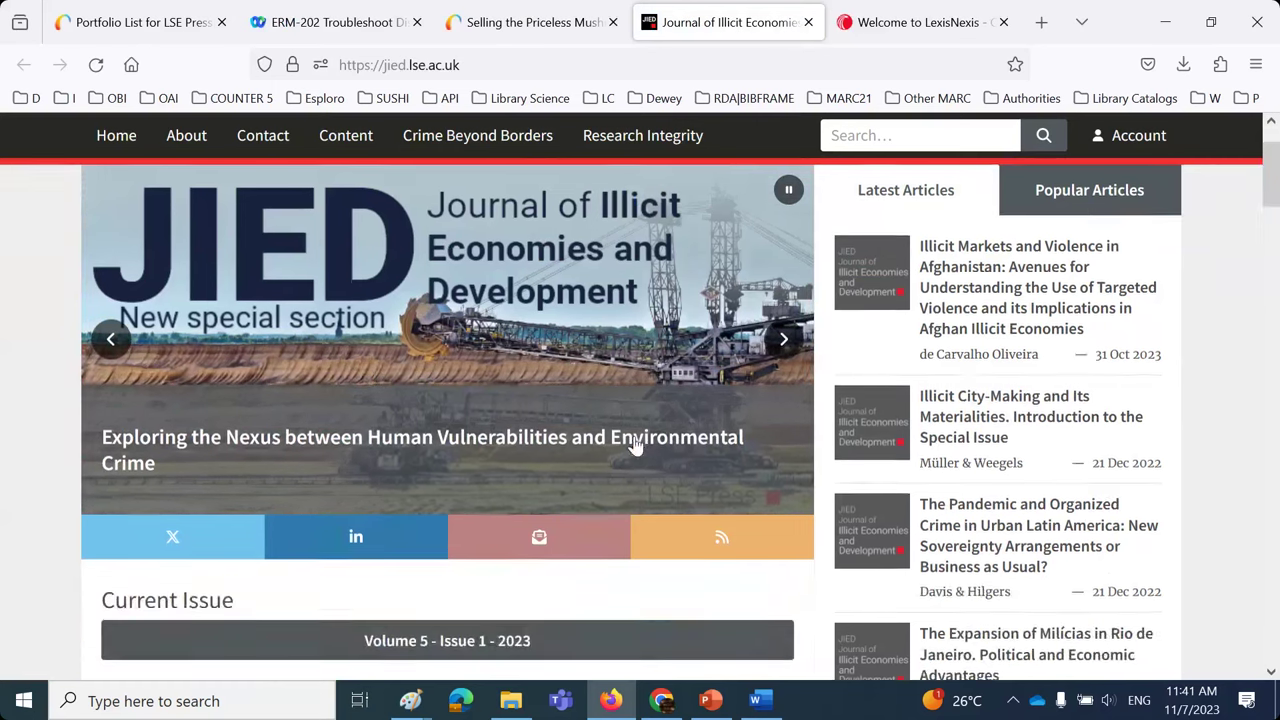
{"action": "scroll", "coordinate": [636, 445], "scroll_direction": "down", "scroll_amount": 5}
{"action": "scroll", "coordinate": [636, 440], "scroll_direction": "up", "scroll_amount": 7}
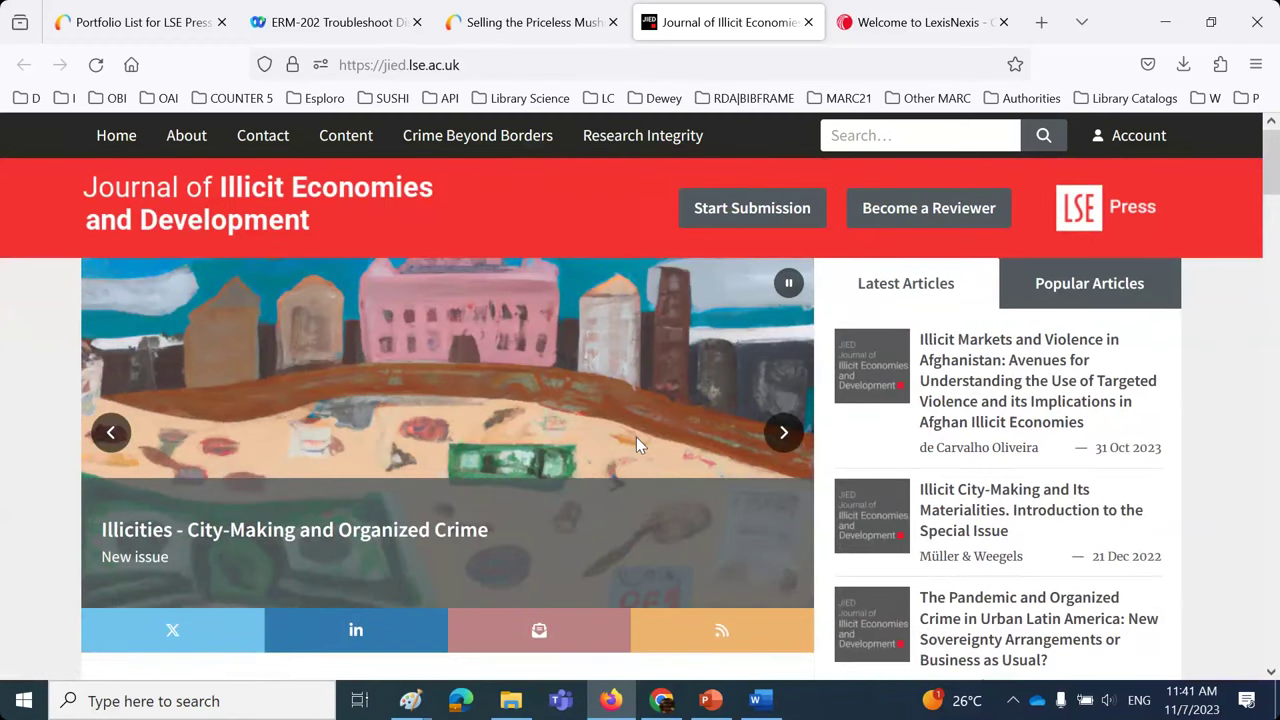
{"action": "scroll", "coordinate": [636, 437], "scroll_direction": "down", "scroll_amount": 10}
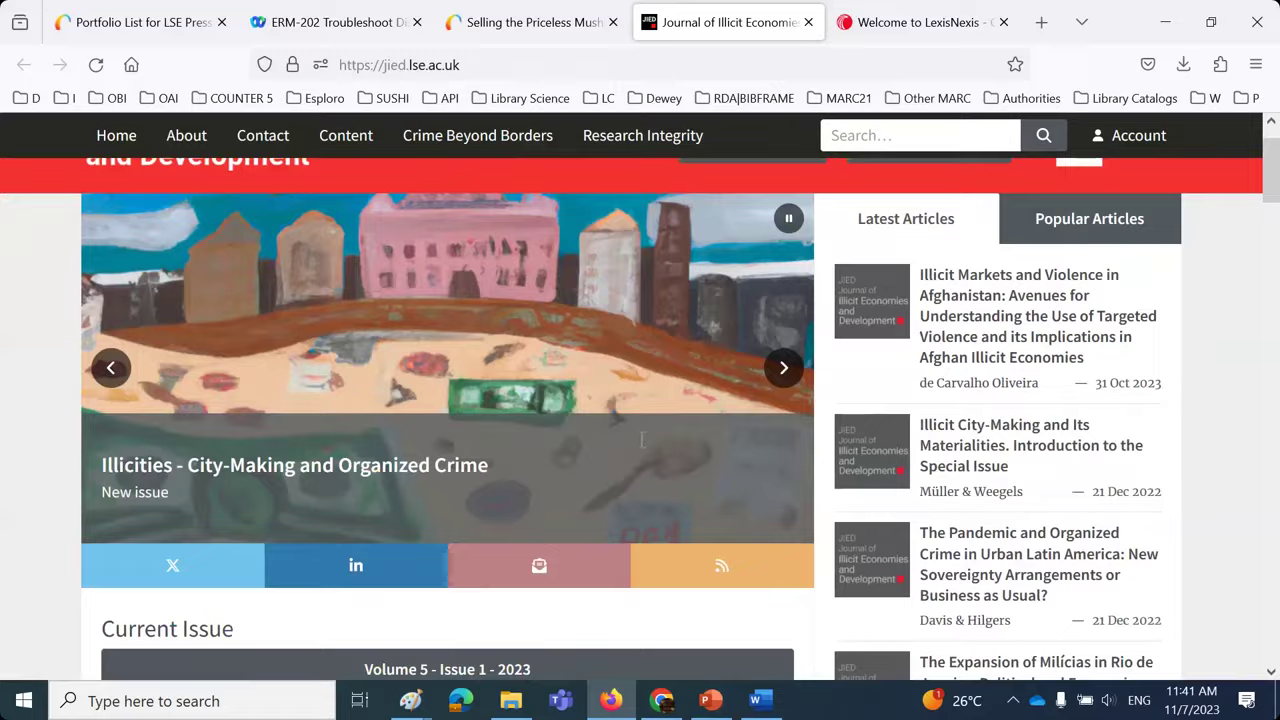
{"action": "scroll", "coordinate": [641, 440], "scroll_direction": "up", "scroll_amount": 10}
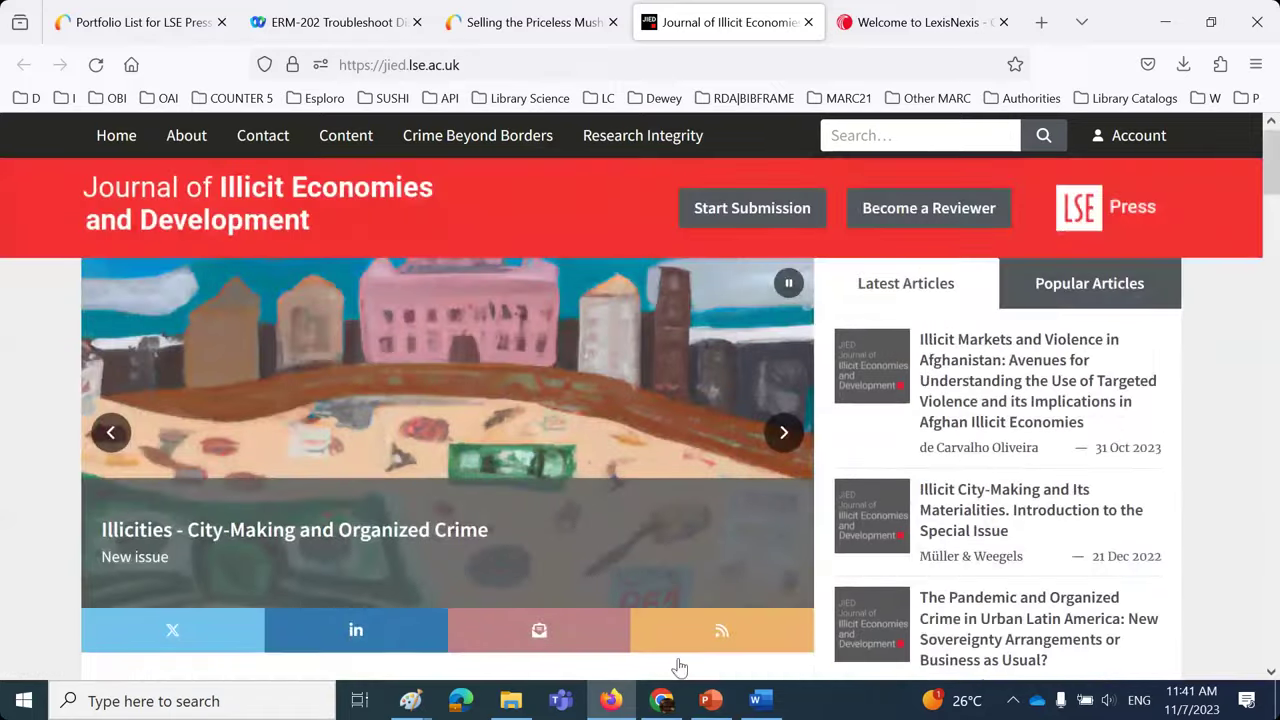
- Return to Alma, rerun the electronic collection search for SAGE Journals New Premier Titles 2022 (PRGU2022), and highlight its linking level
{"action": "left_click", "coordinate": [710, 700]}
{"action": "left_click", "coordinate": [612, 704]}
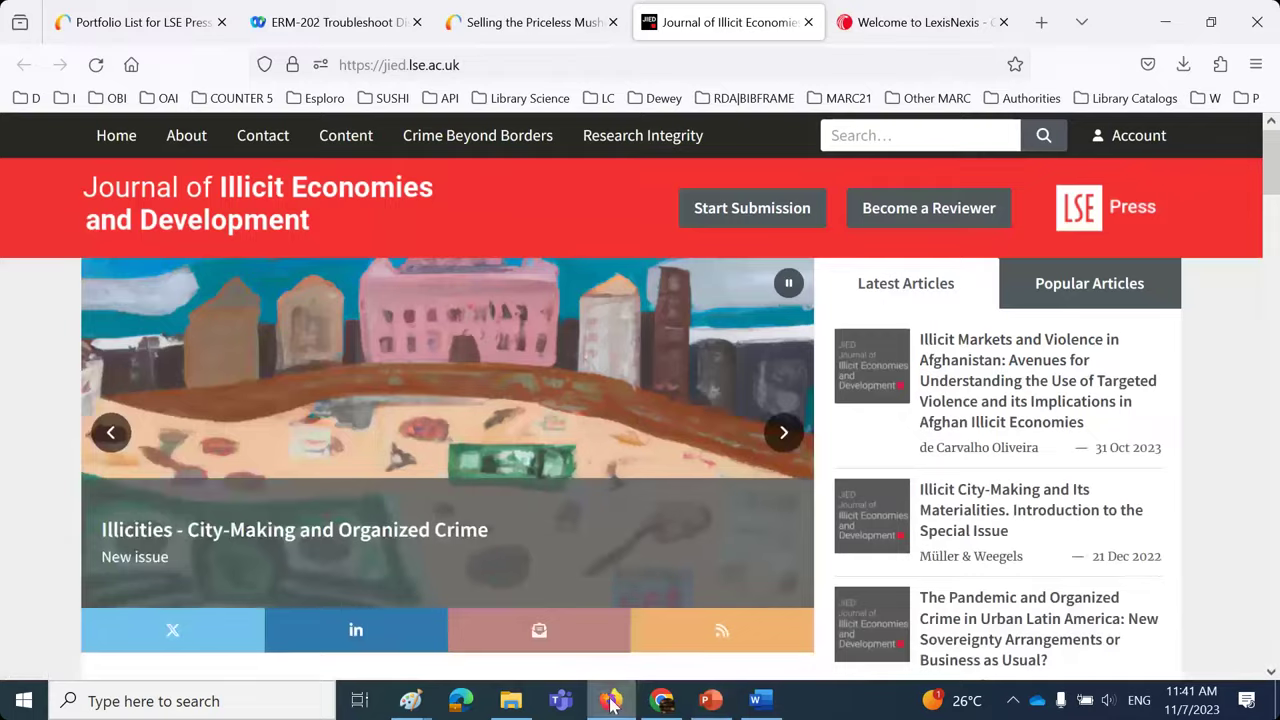
{"action": "left_click", "coordinate": [140, 22]}
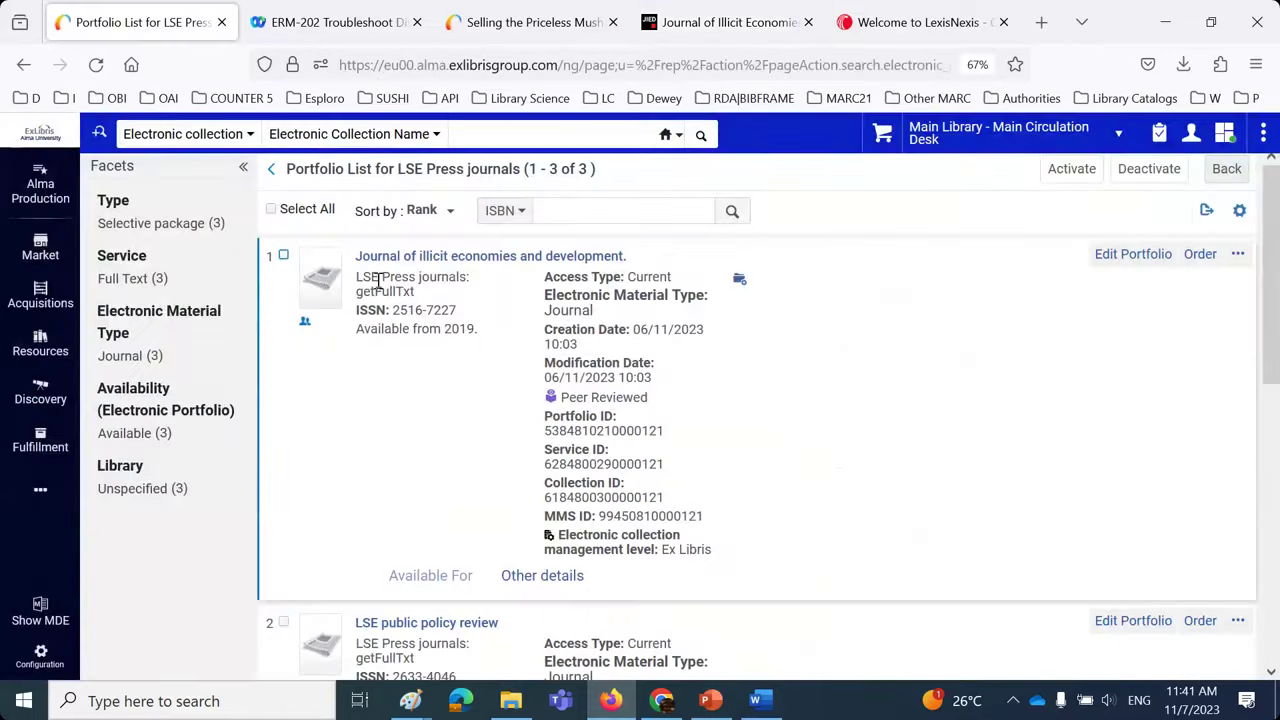
{"action": "left_click", "coordinate": [511, 134]}
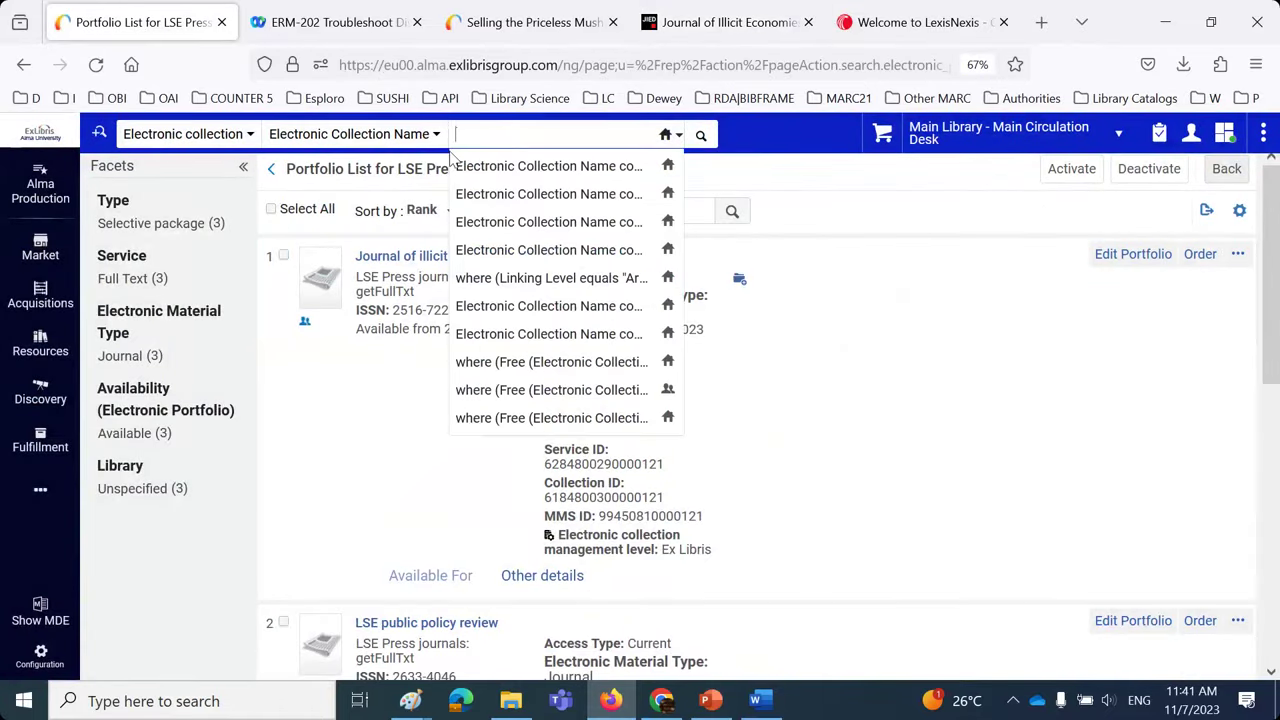
{"action": "type", "text": "les"}
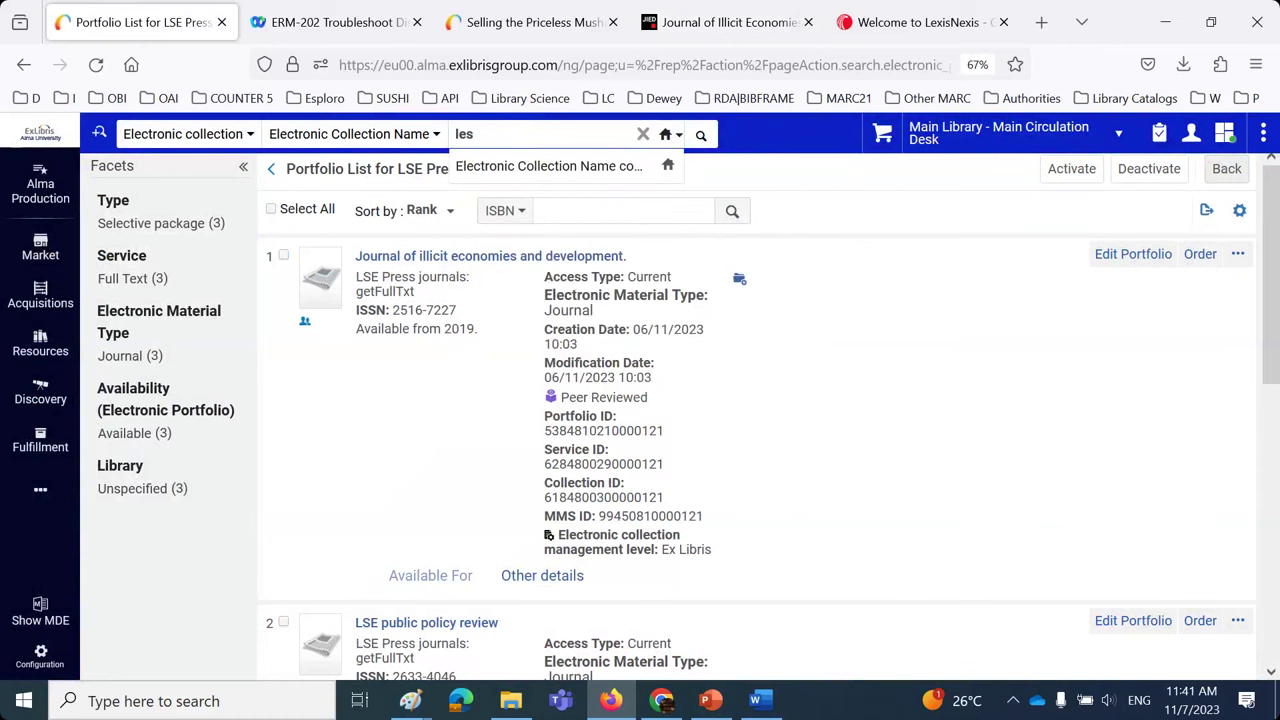
{"action": "left_click", "coordinate": [497, 170]}
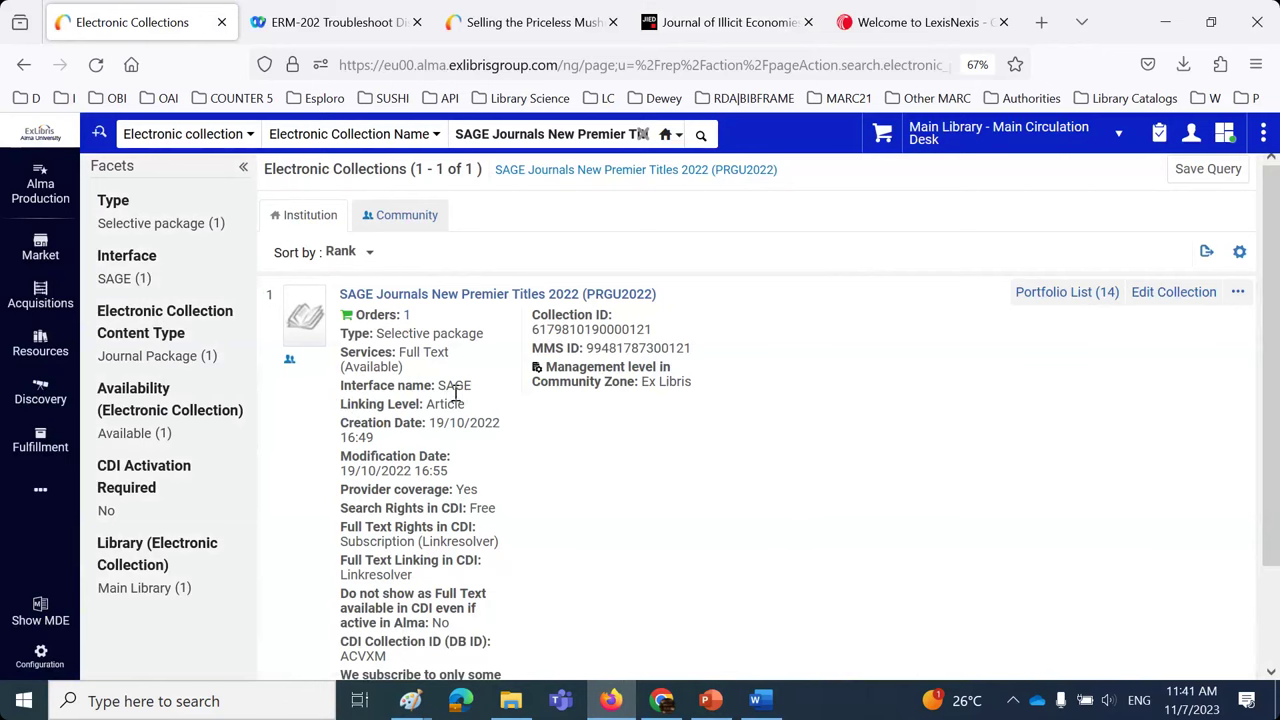
{"action": "left_click_drag", "start_coordinate": [343, 397], "coordinate": [527, 407]}
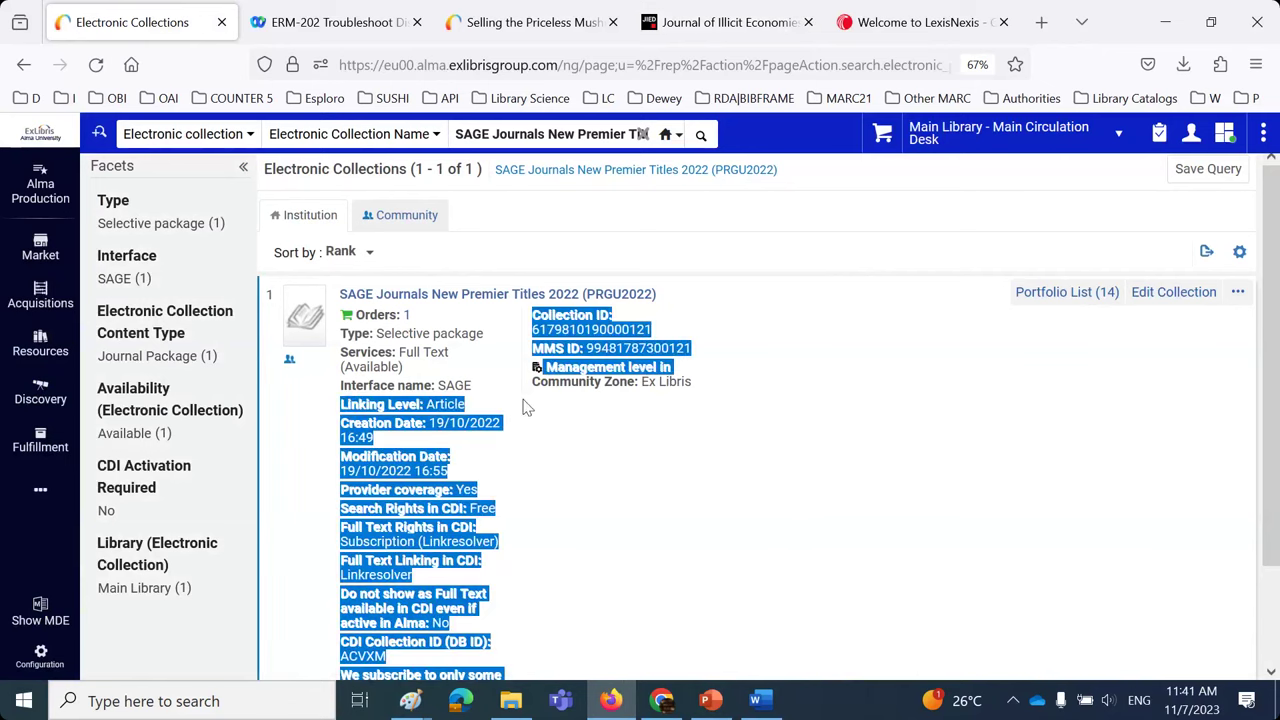
{"action": "triple_click", "coordinate": [500, 400]}
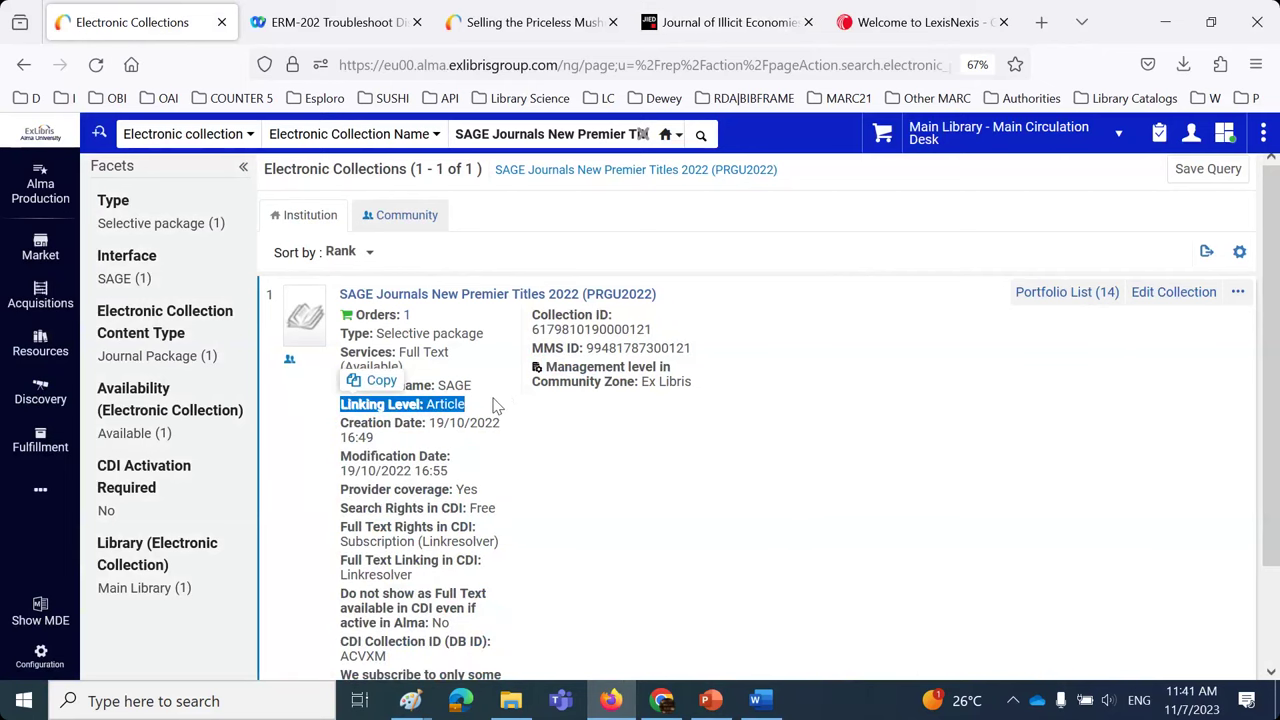
- Search the electronic collections for "LES", and check the collection's name on the Linking Level "Journal" slide in PowerPoint
{"action": "triple_click", "coordinate": [521, 135]}
{"action": "key", "text": "BackSpace"}
{"action": "type", "text": "LES"}
{"action": "key", "text": "Return"}
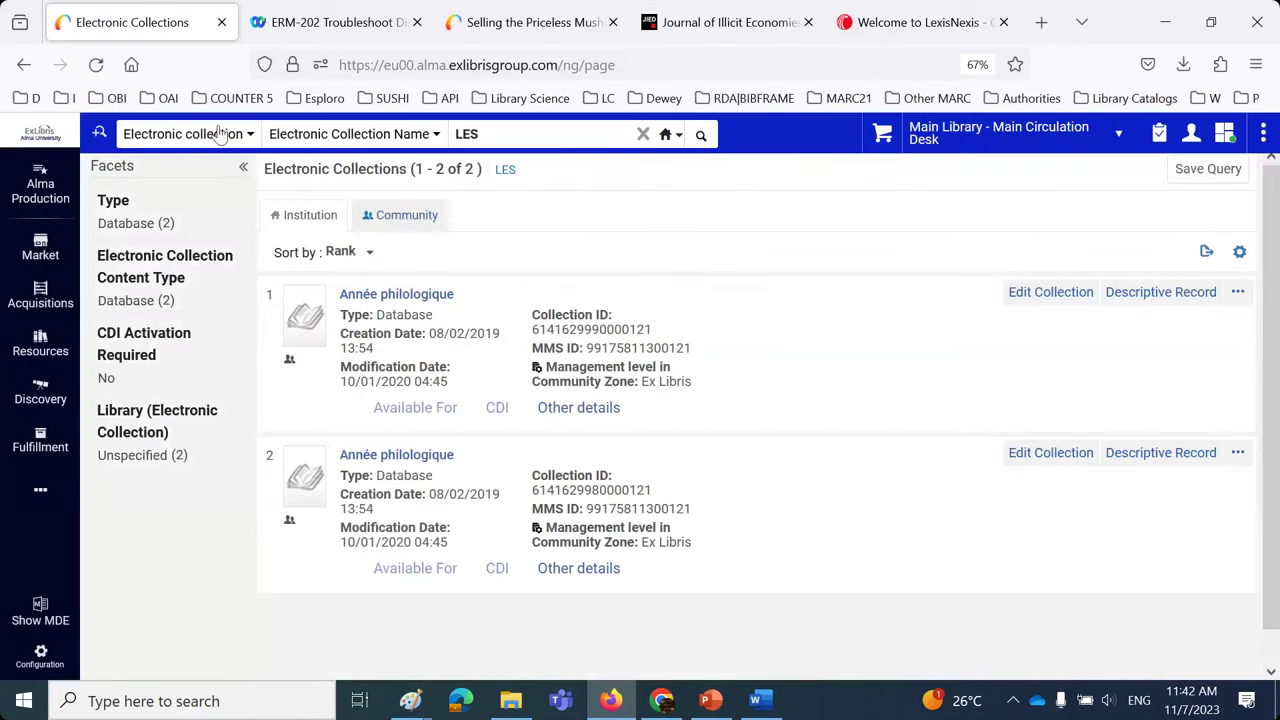
{"action": "left_click", "coordinate": [712, 702]}
{"action": "scroll", "coordinate": [700, 505], "scroll_direction": "up", "scroll_amount": 1}
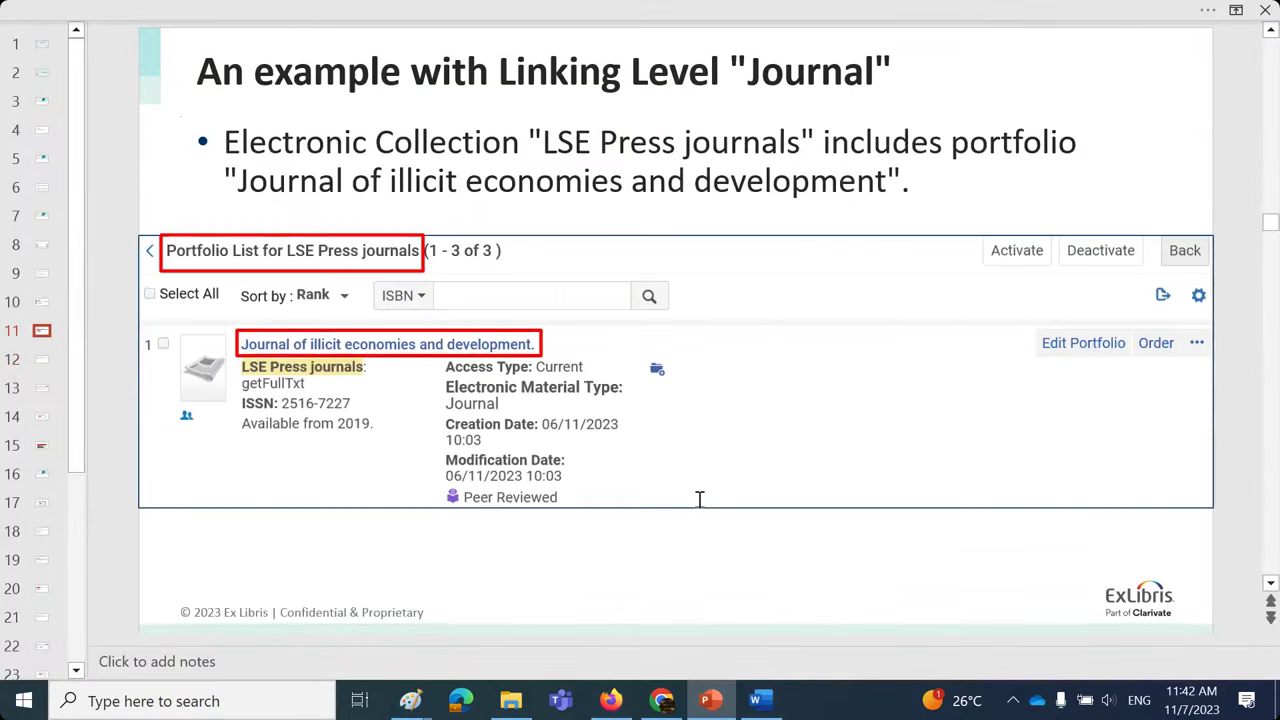
- Switch back to Alma, find the LSE Press journals electronic collection, and highlight its linking level in the Institution and Community Zone records
{"action": "left_click", "coordinate": [610, 700]}
{"action": "double_click", "coordinate": [500, 133]}
{"action": "type", "text": "se"}
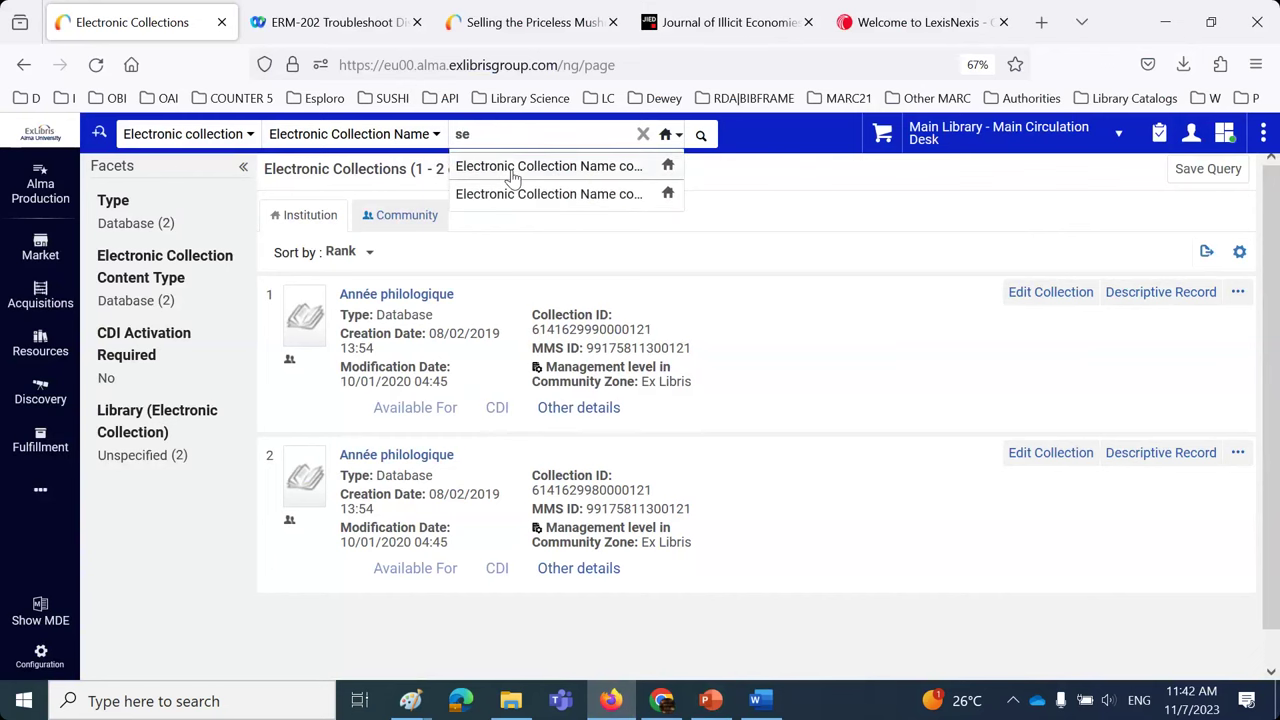
{"action": "left_click", "coordinate": [512, 168]}
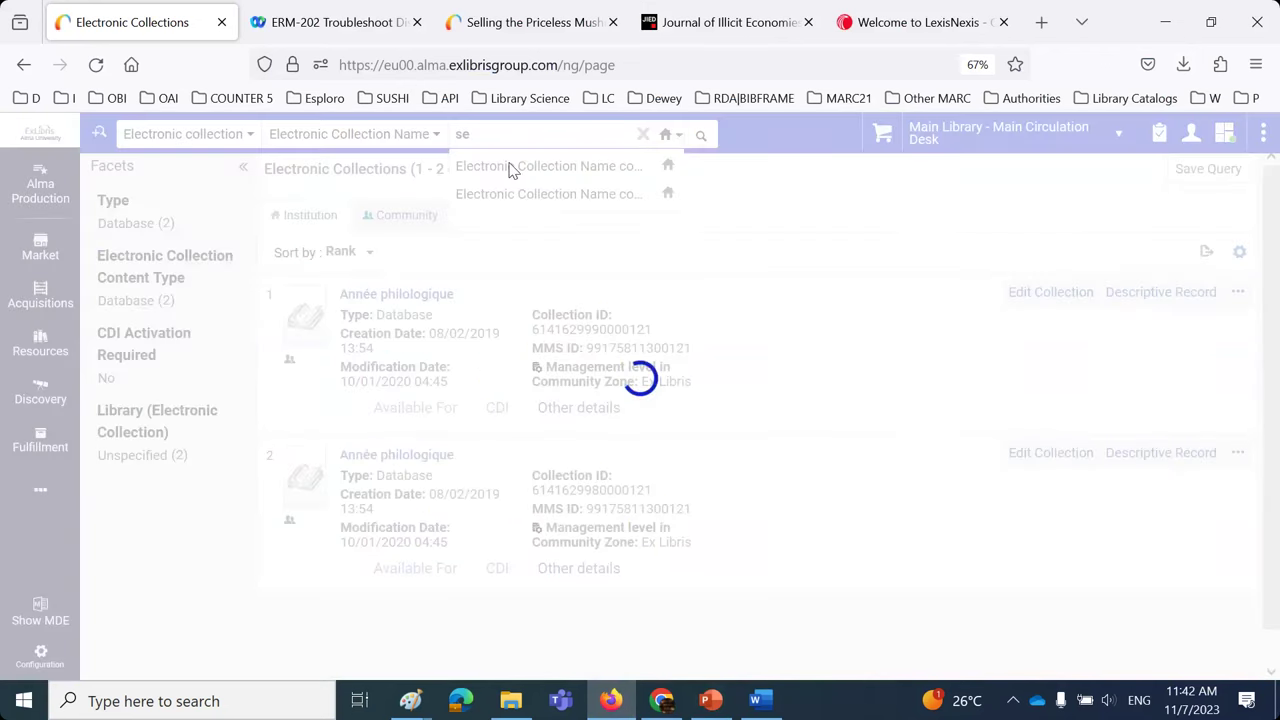
{"action": "left_click_drag", "start_coordinate": [345, 370], "coordinate": [476, 367]}
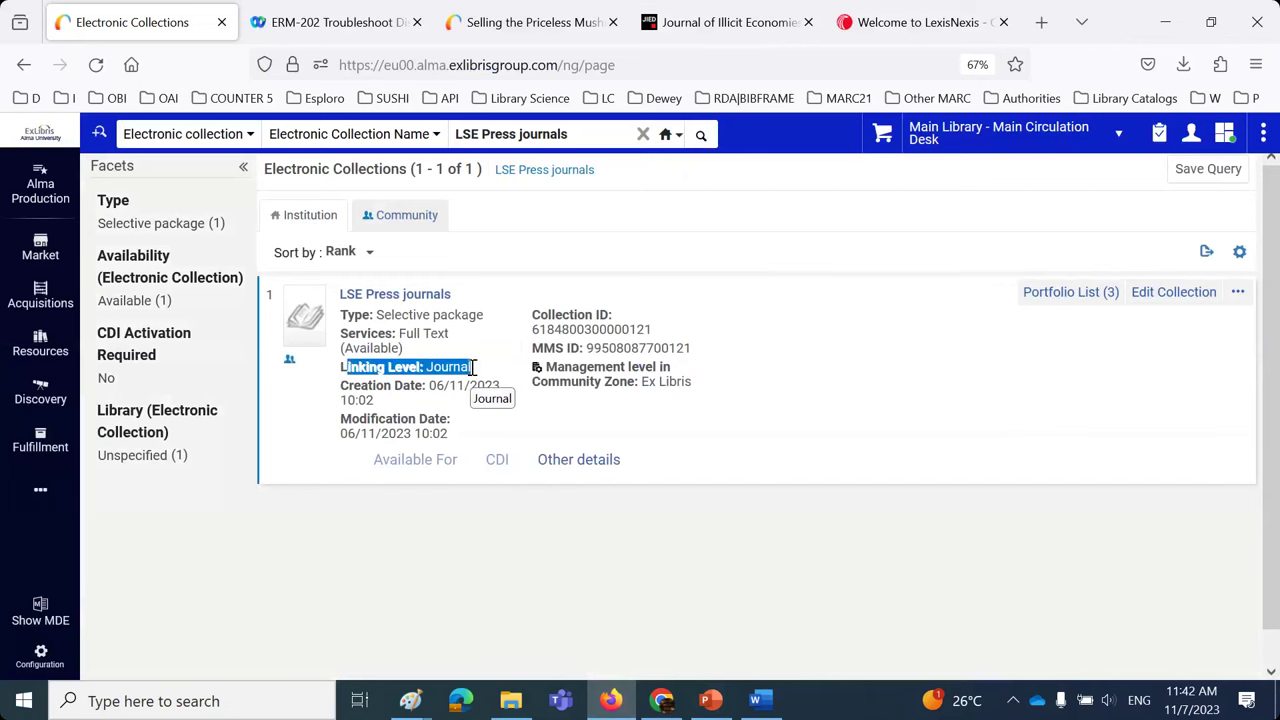
{"action": "left_click", "coordinate": [292, 362]}
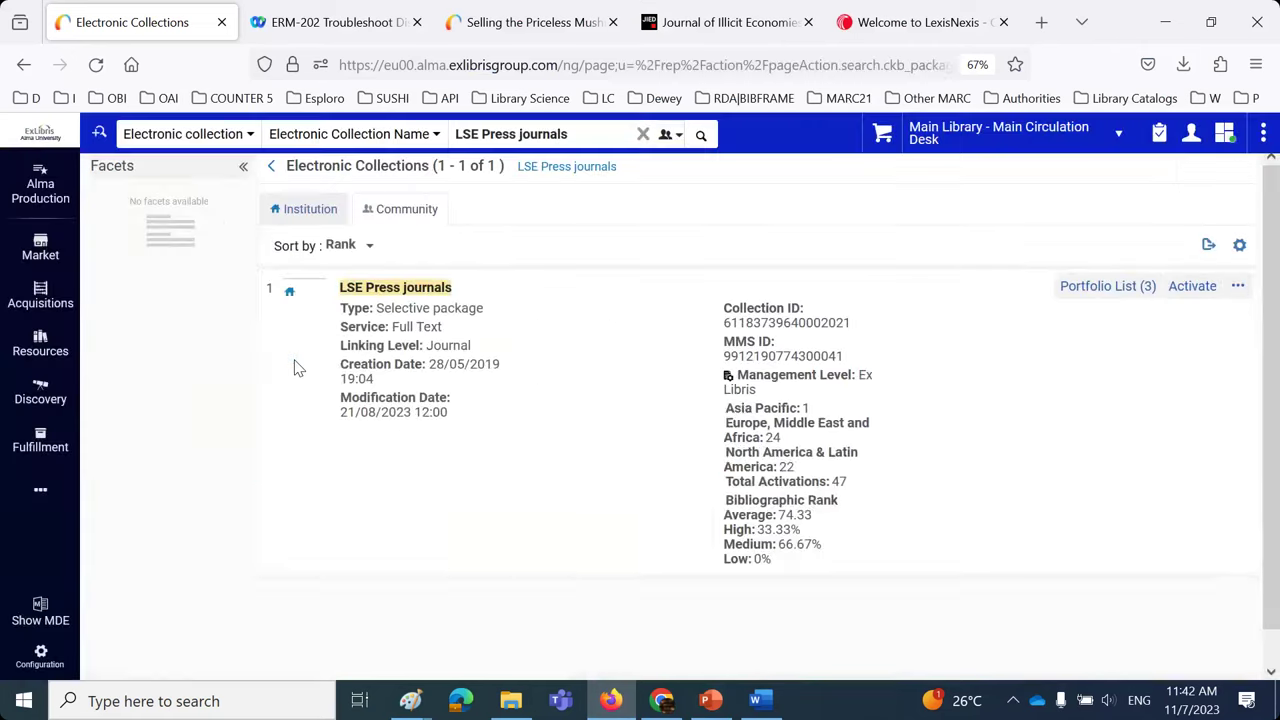
{"action": "left_click_drag", "start_coordinate": [341, 345], "coordinate": [517, 350]}
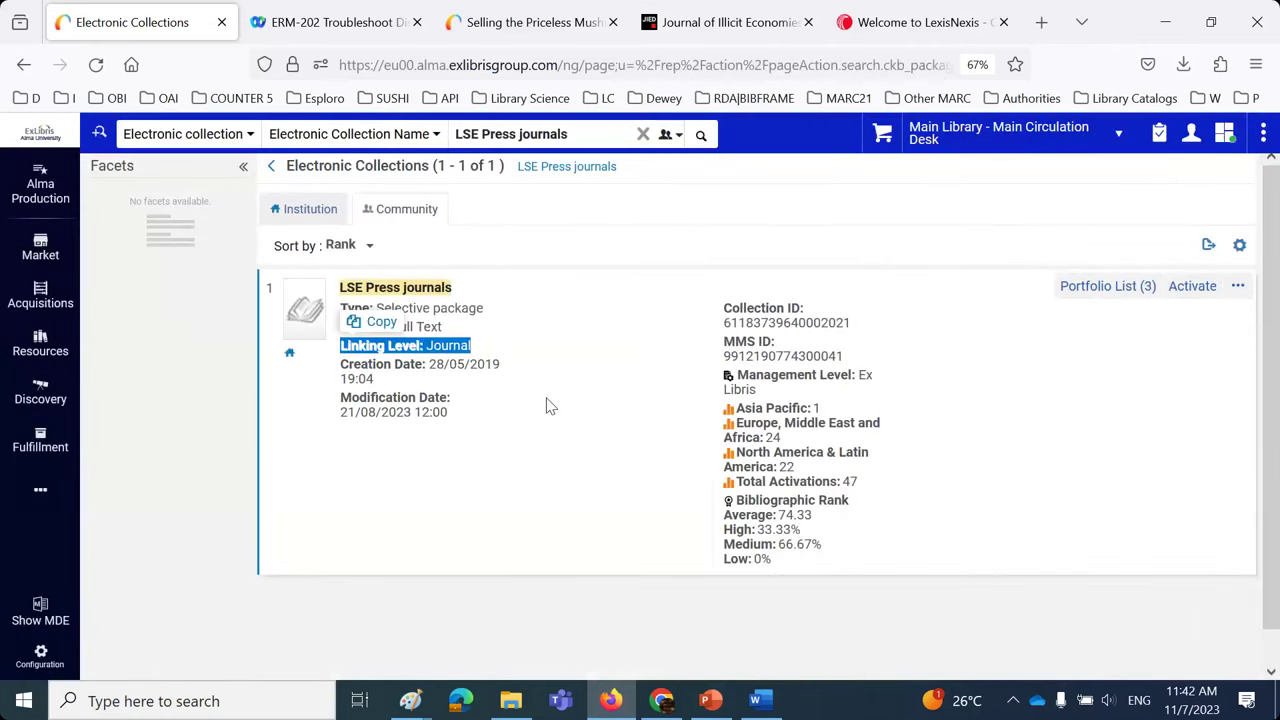
- Switch to PowerPoint, go to slide 17, and copy the sentence about the "Royal Society Publications Free" collection's linking level
{"action": "left_click", "coordinate": [710, 700]}
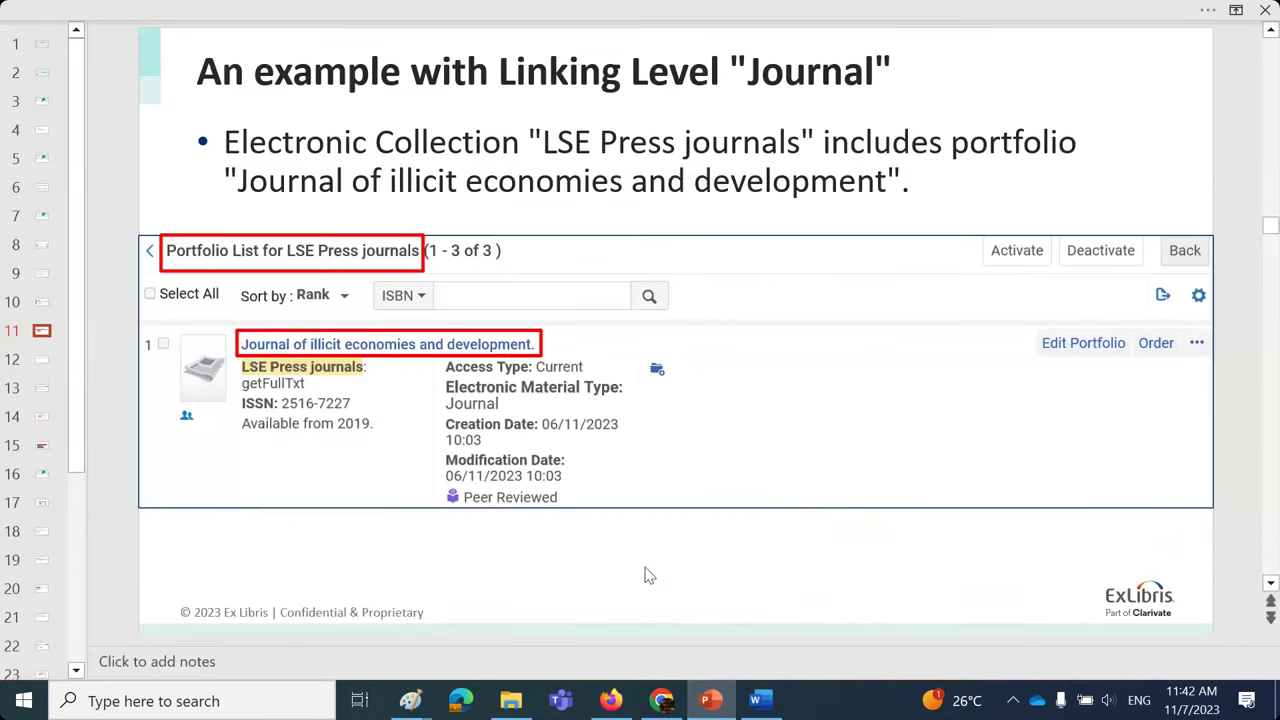
{"action": "scroll", "coordinate": [645, 575], "scroll_direction": "down", "scroll_amount": 1}
{"action": "scroll", "coordinate": [645, 575], "scroll_direction": "down", "scroll_amount": 1}
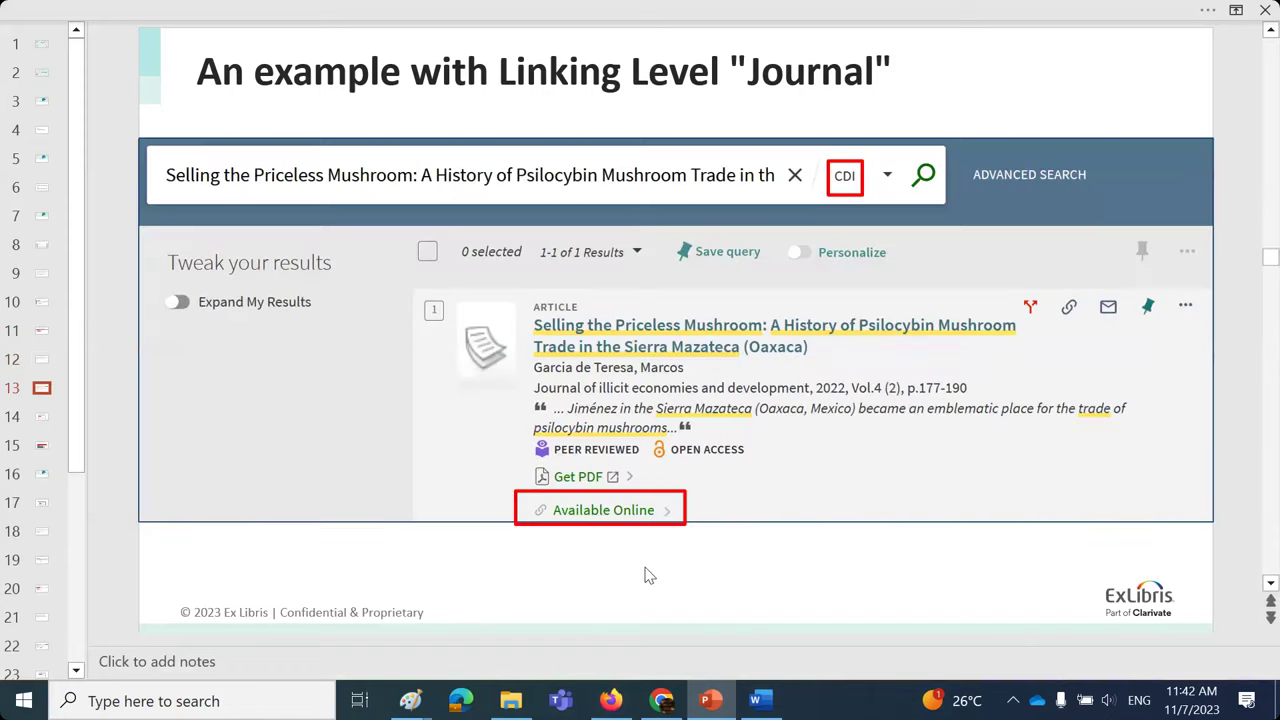
{"action": "scroll", "coordinate": [645, 575], "scroll_direction": "down", "scroll_amount": 1}
{"action": "scroll", "coordinate": [645, 575], "scroll_direction": "down", "scroll_amount": 1}
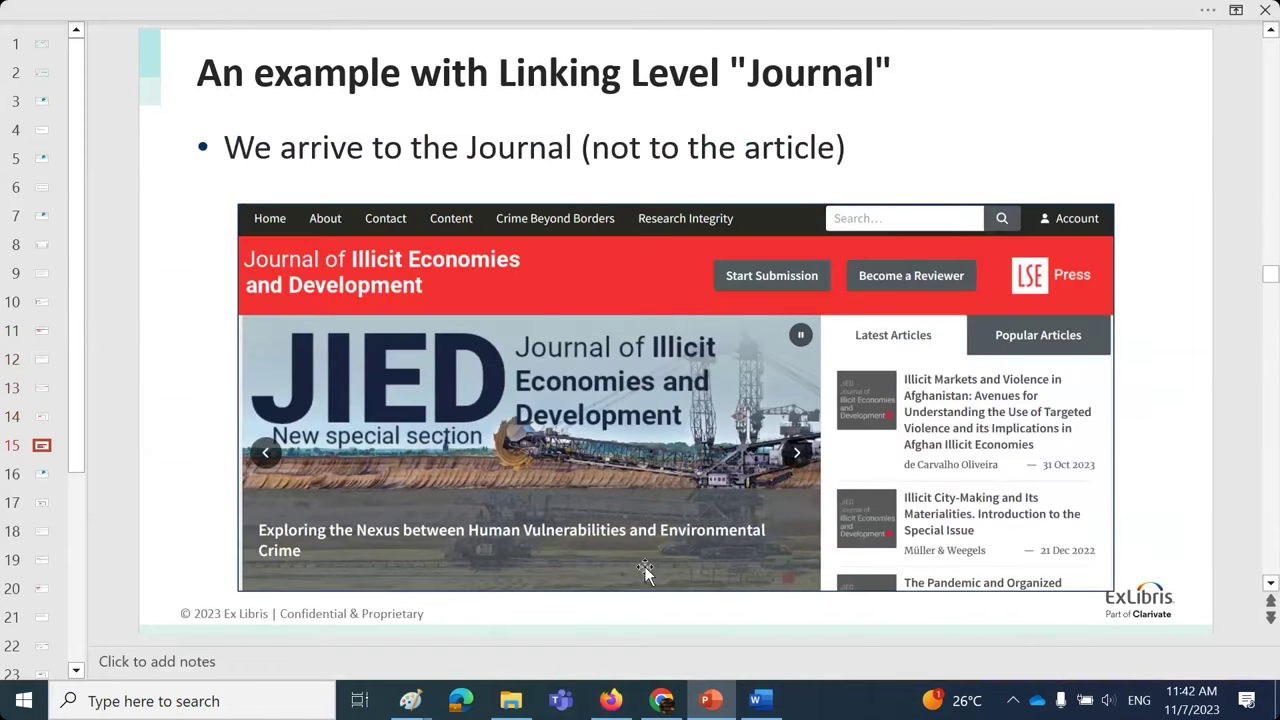
{"action": "scroll", "coordinate": [645, 572], "scroll_direction": "down", "scroll_amount": 1}
{"action": "scroll", "coordinate": [645, 572], "scroll_direction": "down", "scroll_amount": 1}
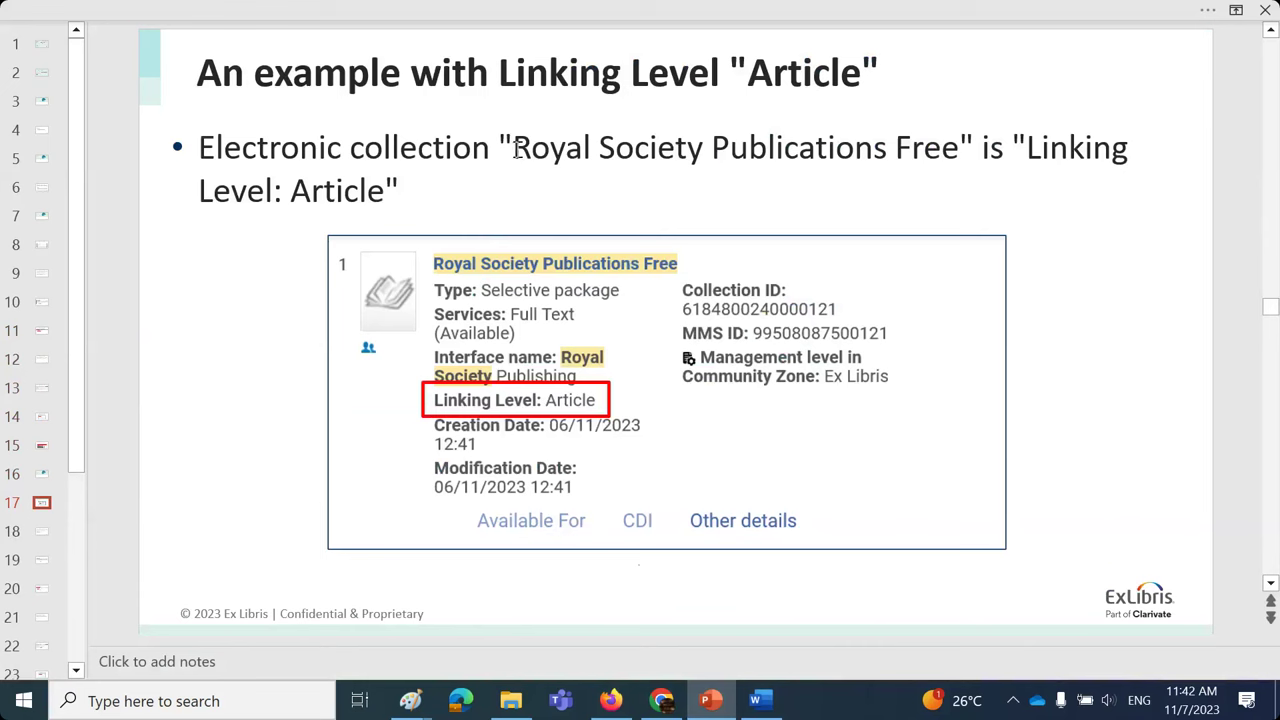
{"action": "left_click_drag", "start_coordinate": [206, 147], "coordinate": [466, 185]}
{"action": "key", "text": "ctrl+c"}
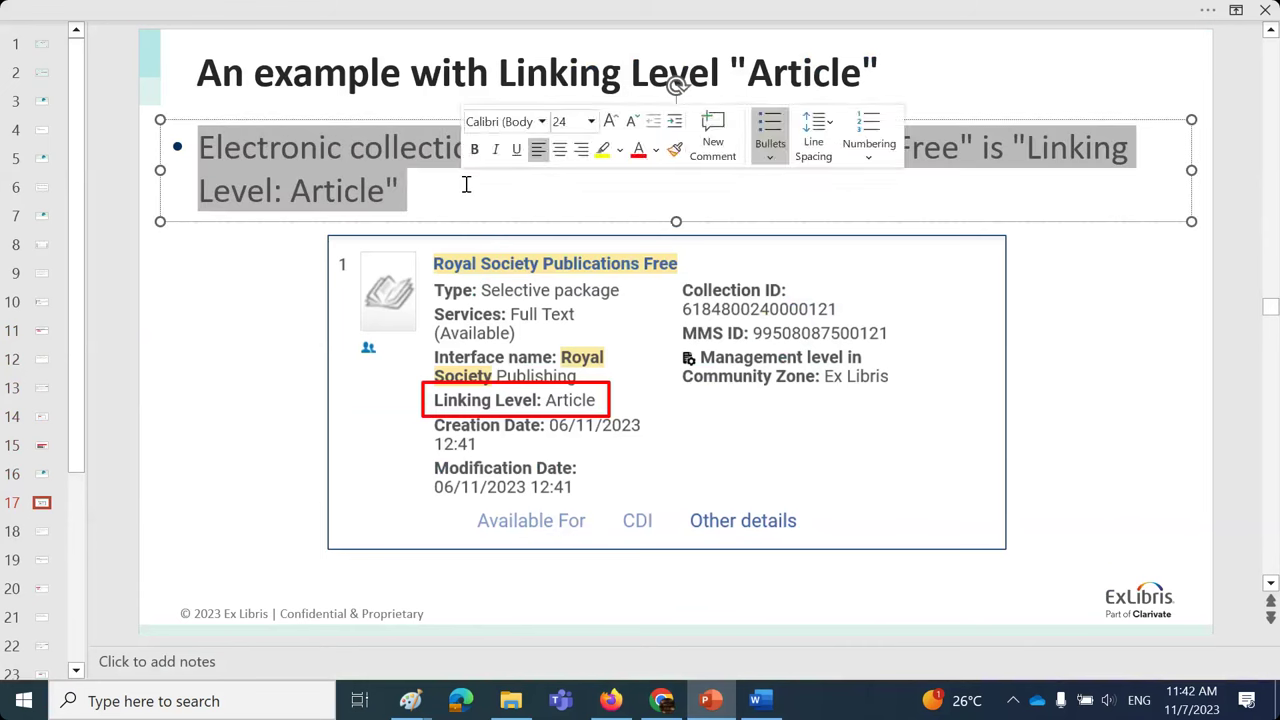
- In Word, add a line of equals signs below the citation, paste the copied sentence under it, and remove its bullet
{"action": "left_click", "coordinate": [770, 703]}
{"action": "left_click", "coordinate": [686, 412]}
{"action": "type", "text": "======================"}
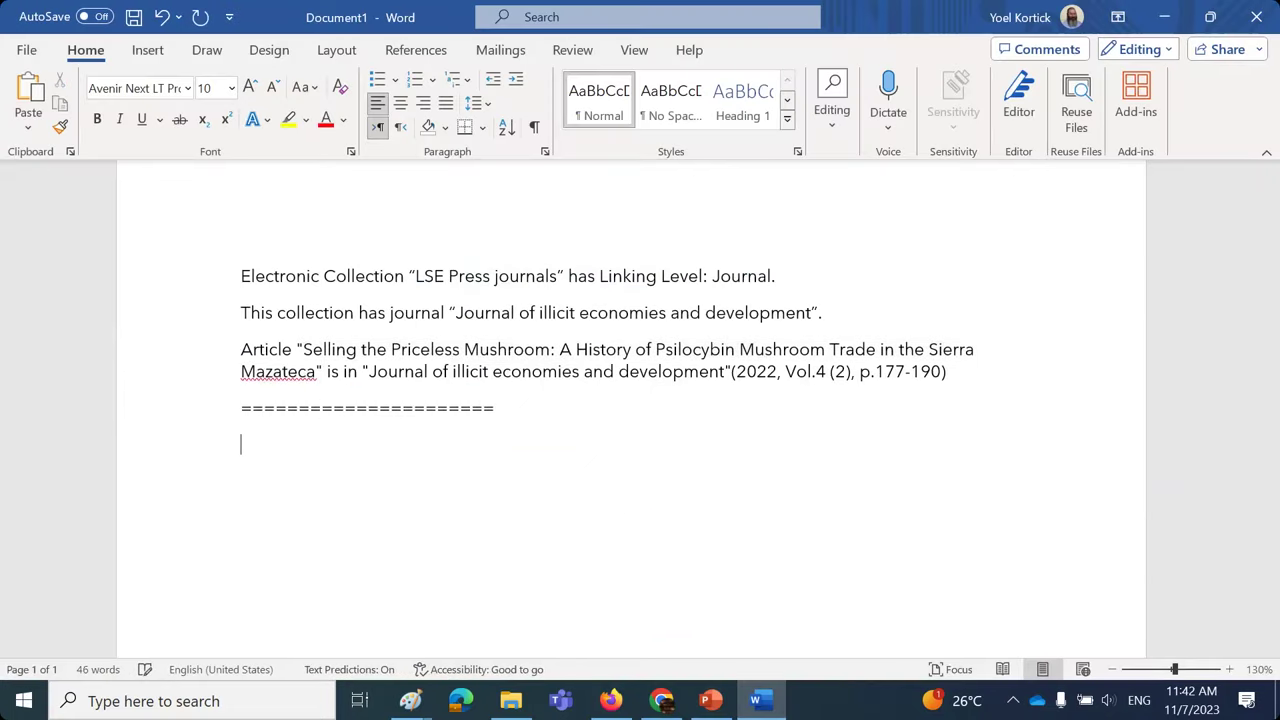
{"action": "key", "text": "ctrl+v"}
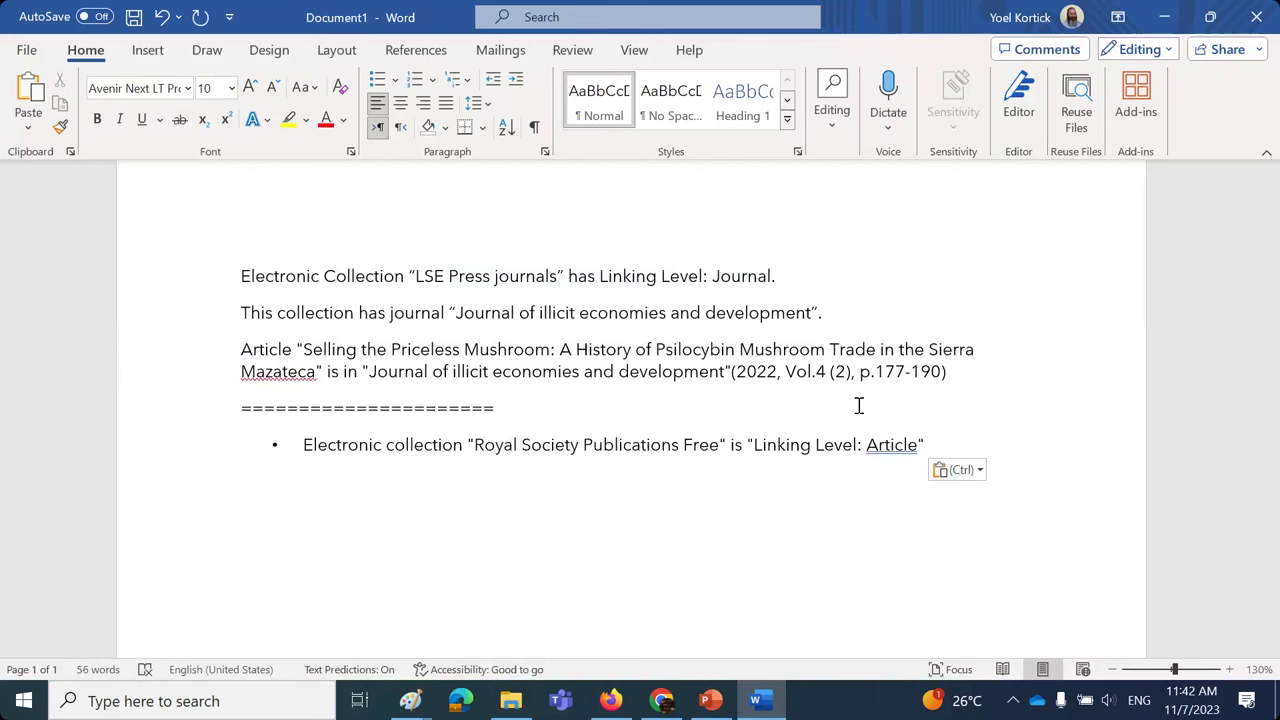
{"action": "left_click", "coordinate": [302, 444]}
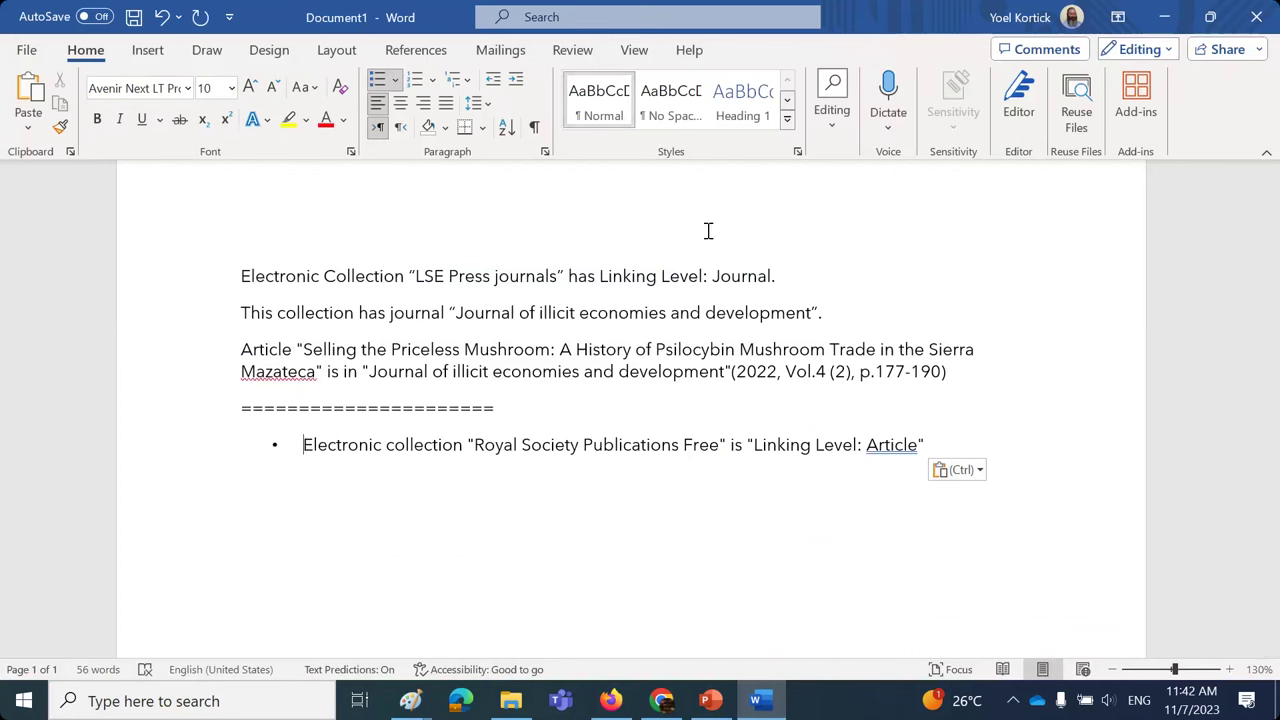
{"action": "key", "text": "BackSpace"}
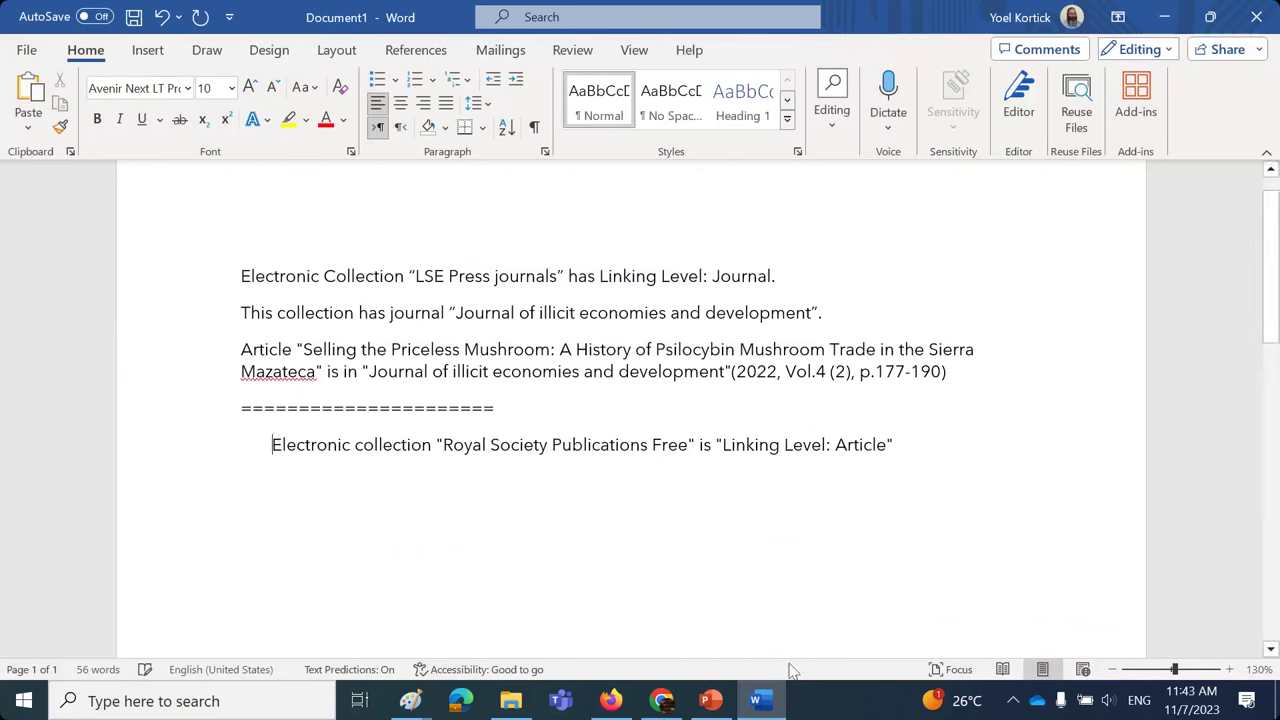
- Switch to Alma, find the Royal Society Publications Free electronic collection, highlight its linking level, and open its portfolio list
{"action": "left_click", "coordinate": [612, 700]}
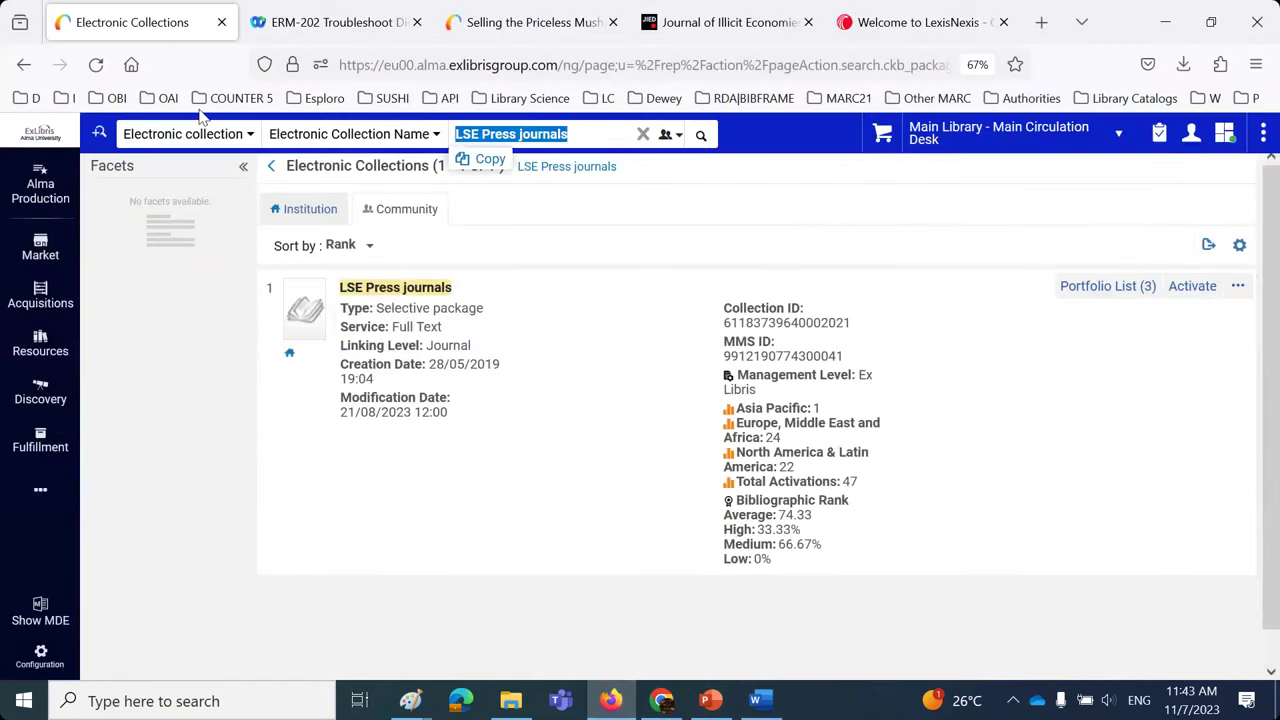
{"action": "type", "text": "ro"}
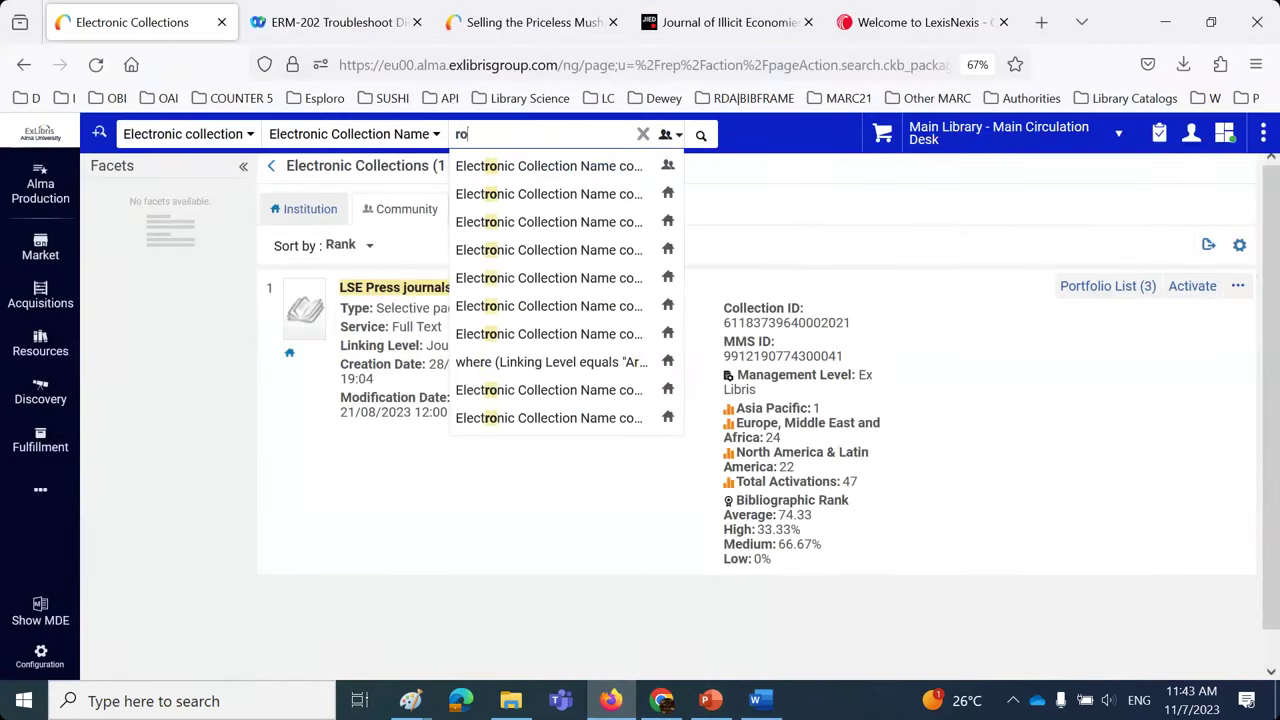
{"action": "type", "text": "y"}
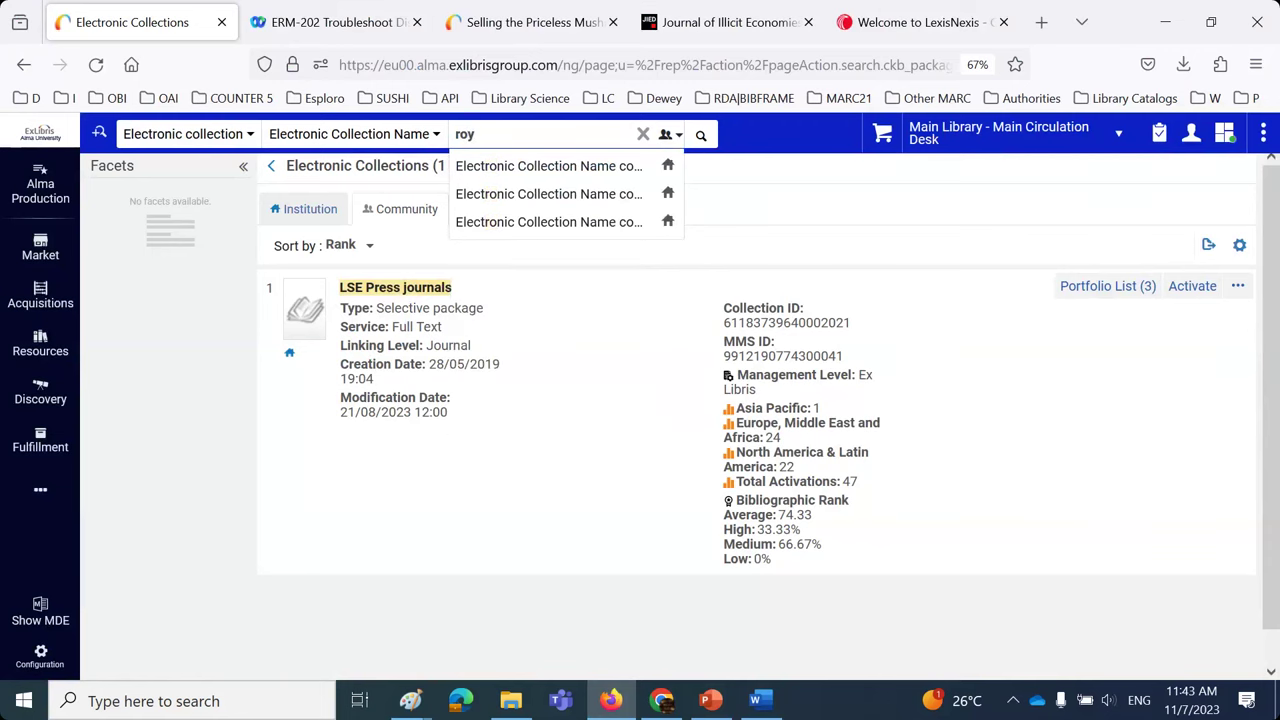
{"action": "left_click", "coordinate": [585, 173]}
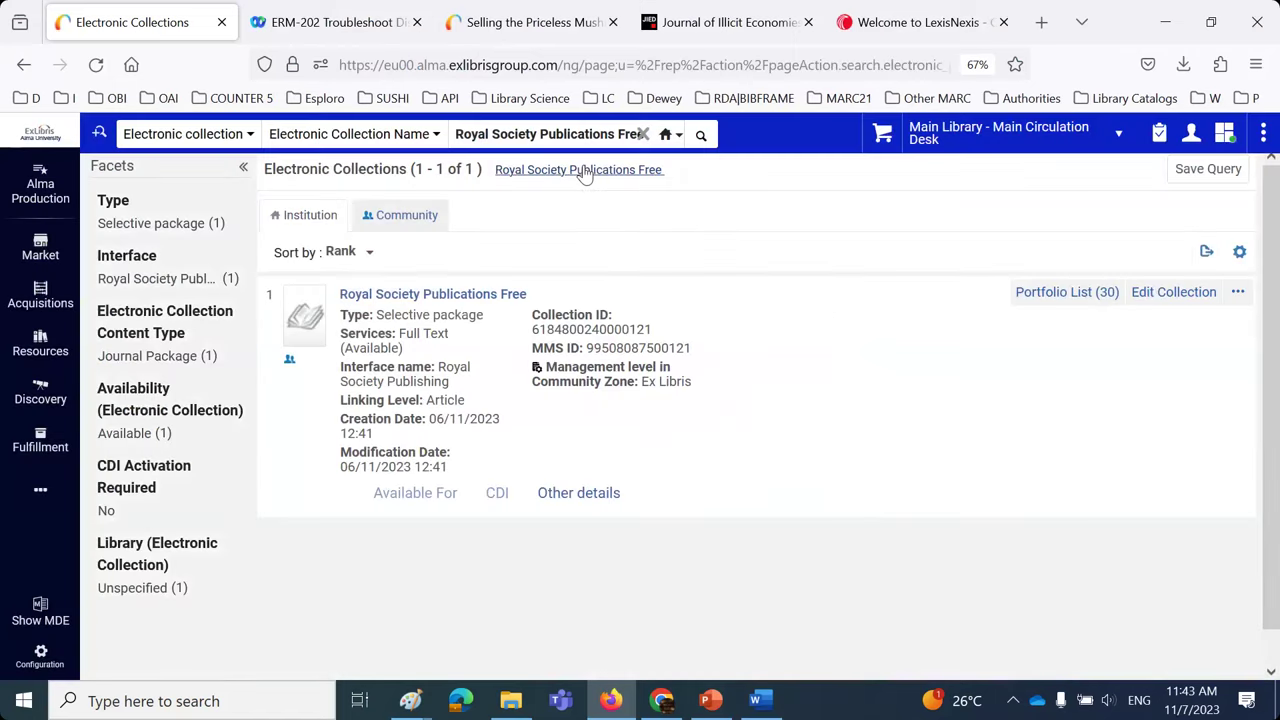
{"action": "left_click_drag", "start_coordinate": [343, 399], "coordinate": [463, 399]}
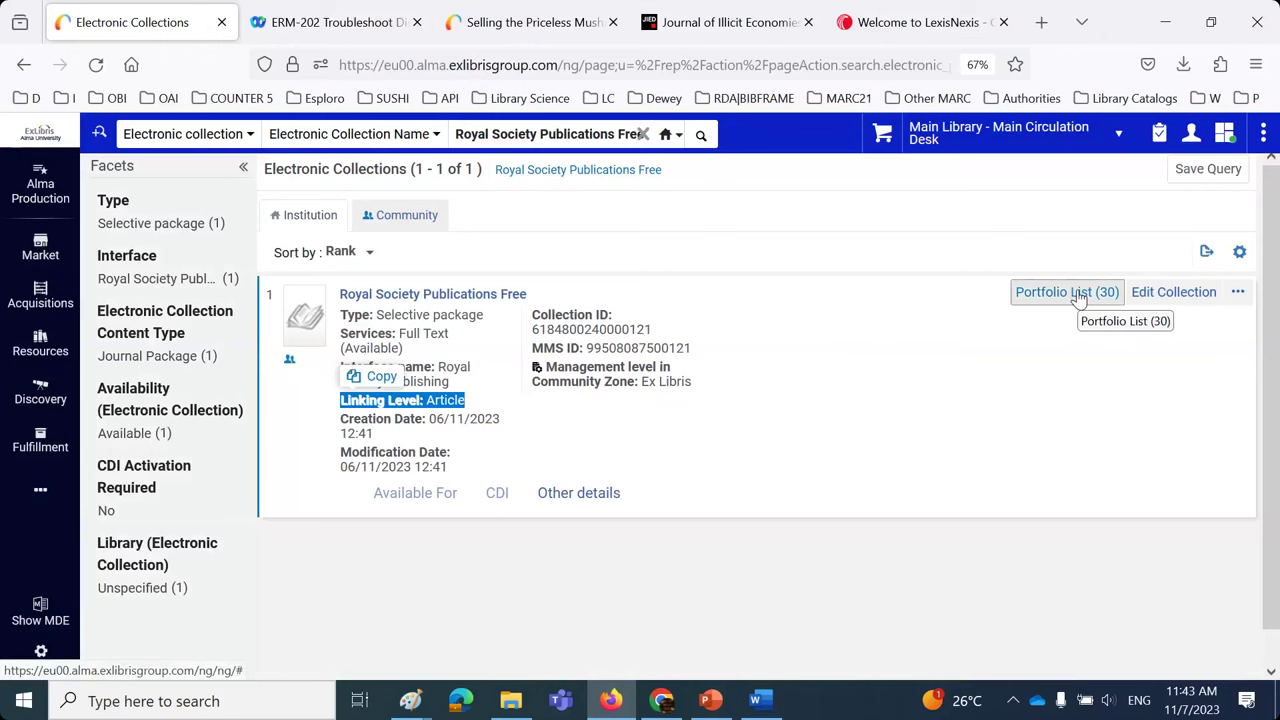
{"action": "left_click", "coordinate": [1078, 296]}
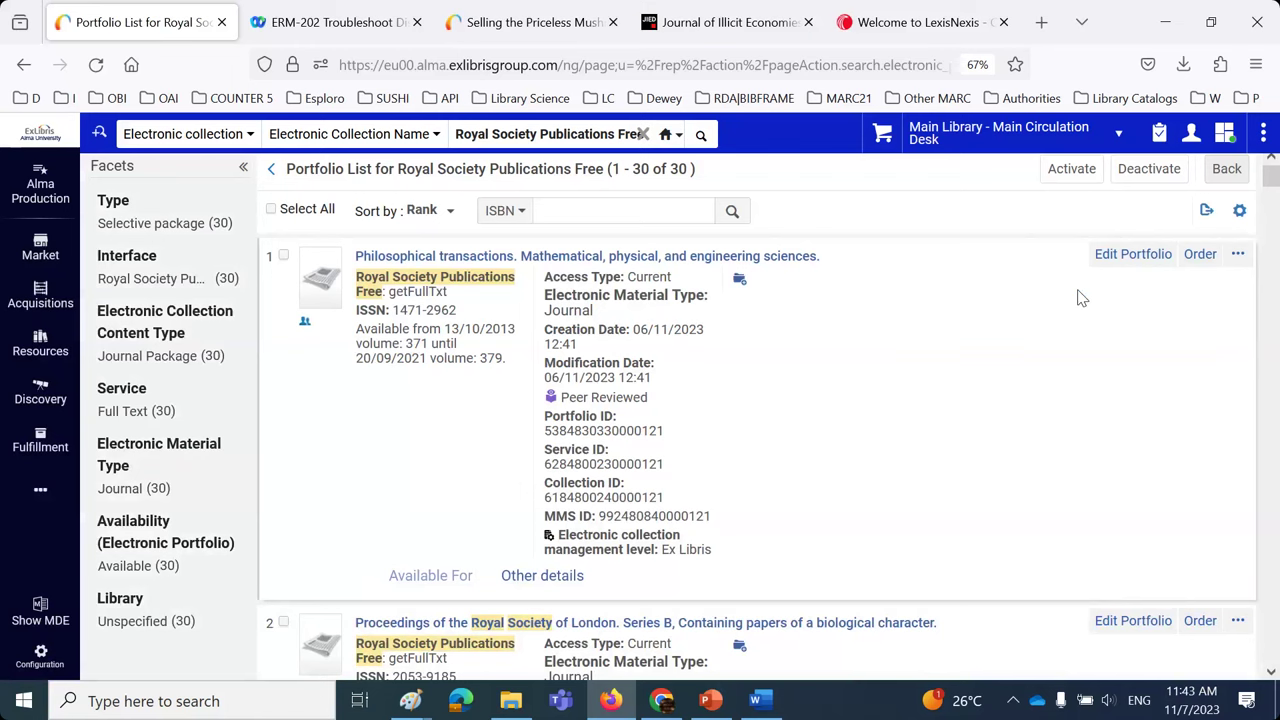
- Check slide 18 in PowerPoint, switch to Alma, and highlight the parser in the Royal Society Publications Free service's linking information
{"action": "left_click", "coordinate": [710, 700]}
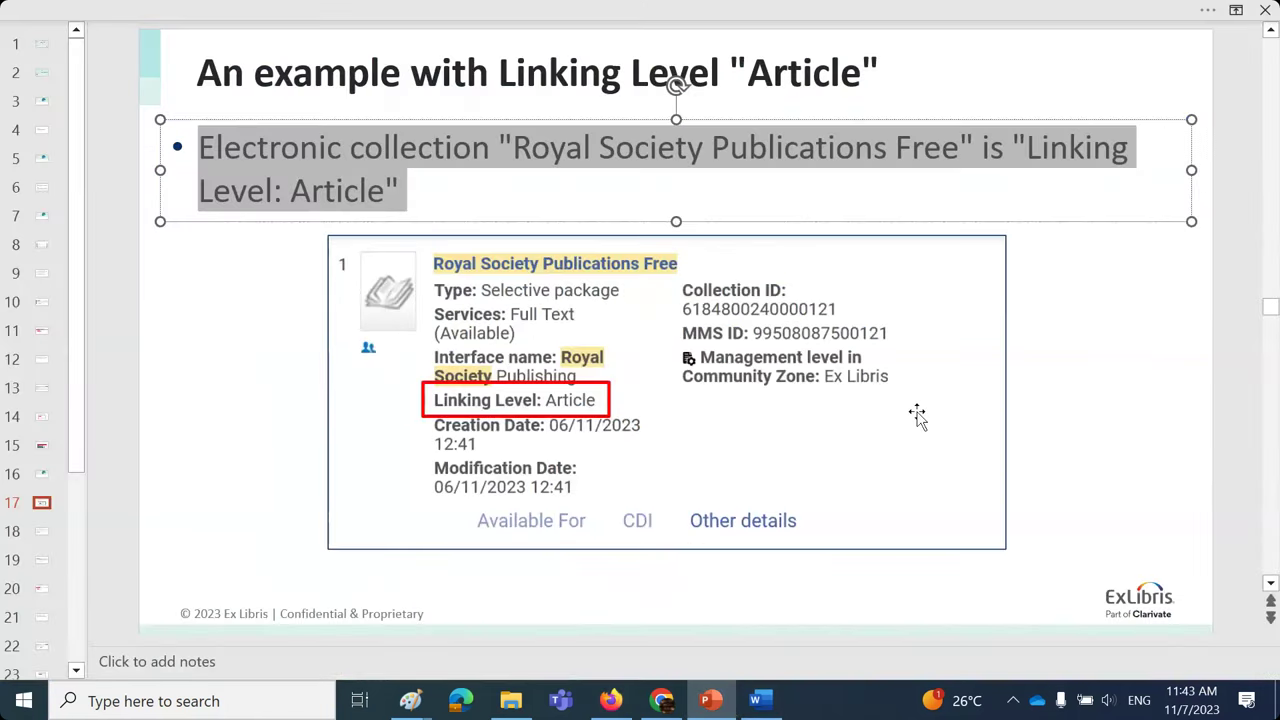
{"action": "scroll", "coordinate": [917, 416], "scroll_direction": "down", "scroll_amount": 1}
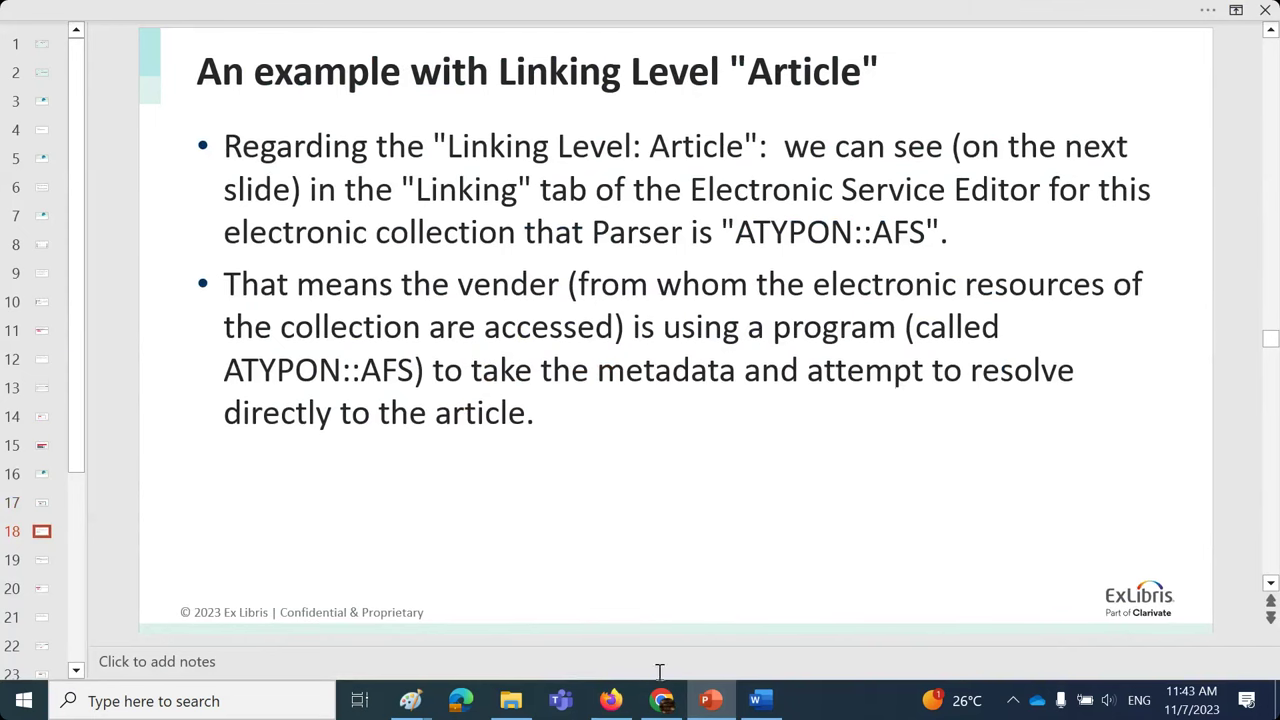
{"action": "left_click", "coordinate": [610, 703]}
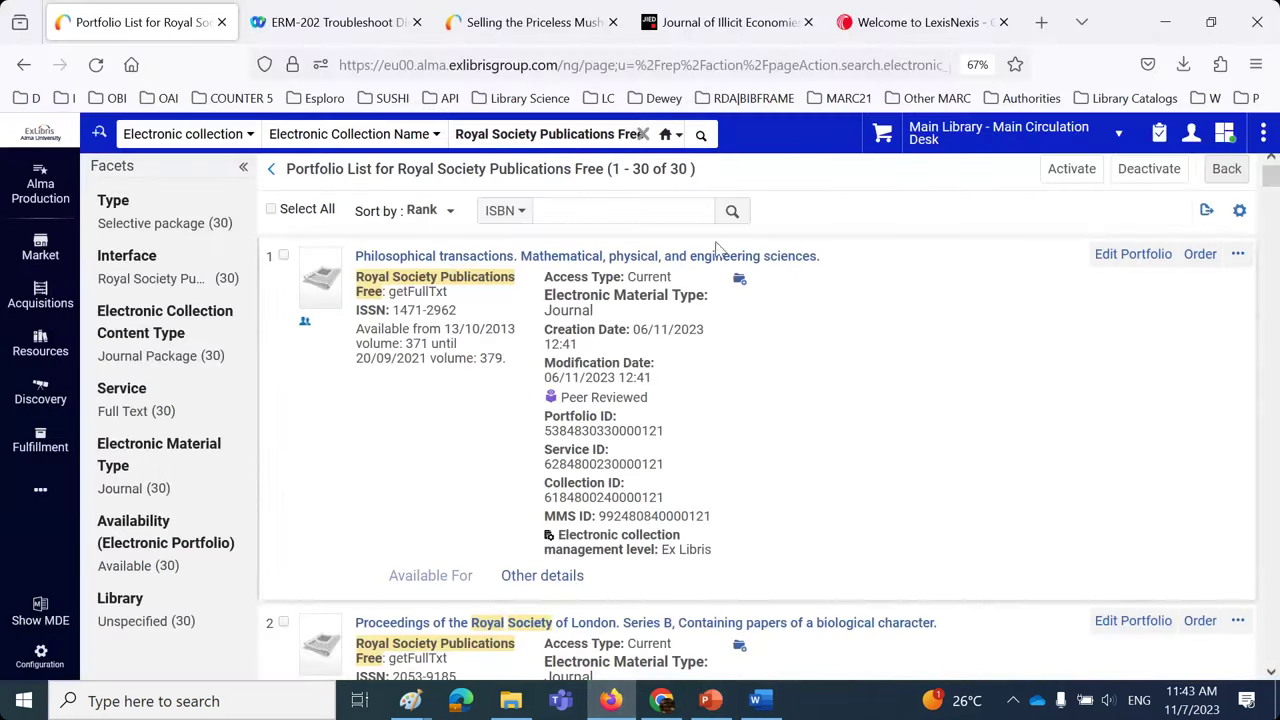
{"action": "left_click", "coordinate": [701, 136]}
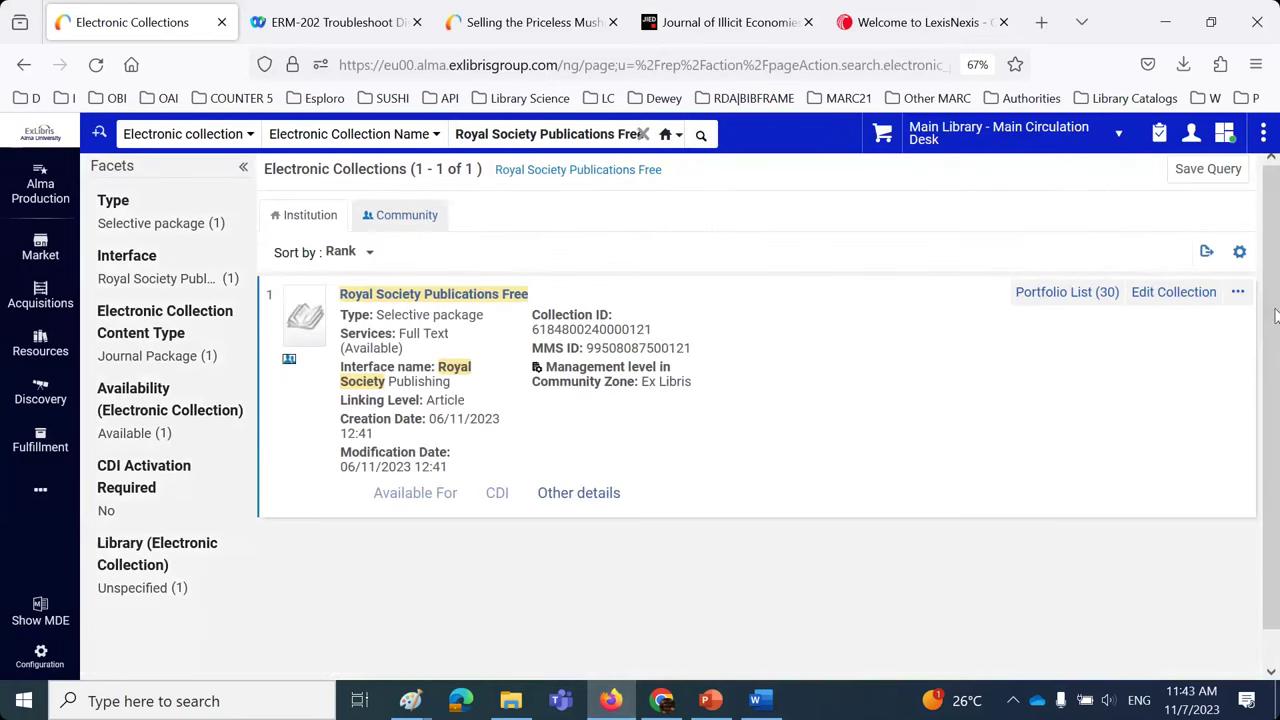
{"action": "left_click", "coordinate": [1238, 292]}
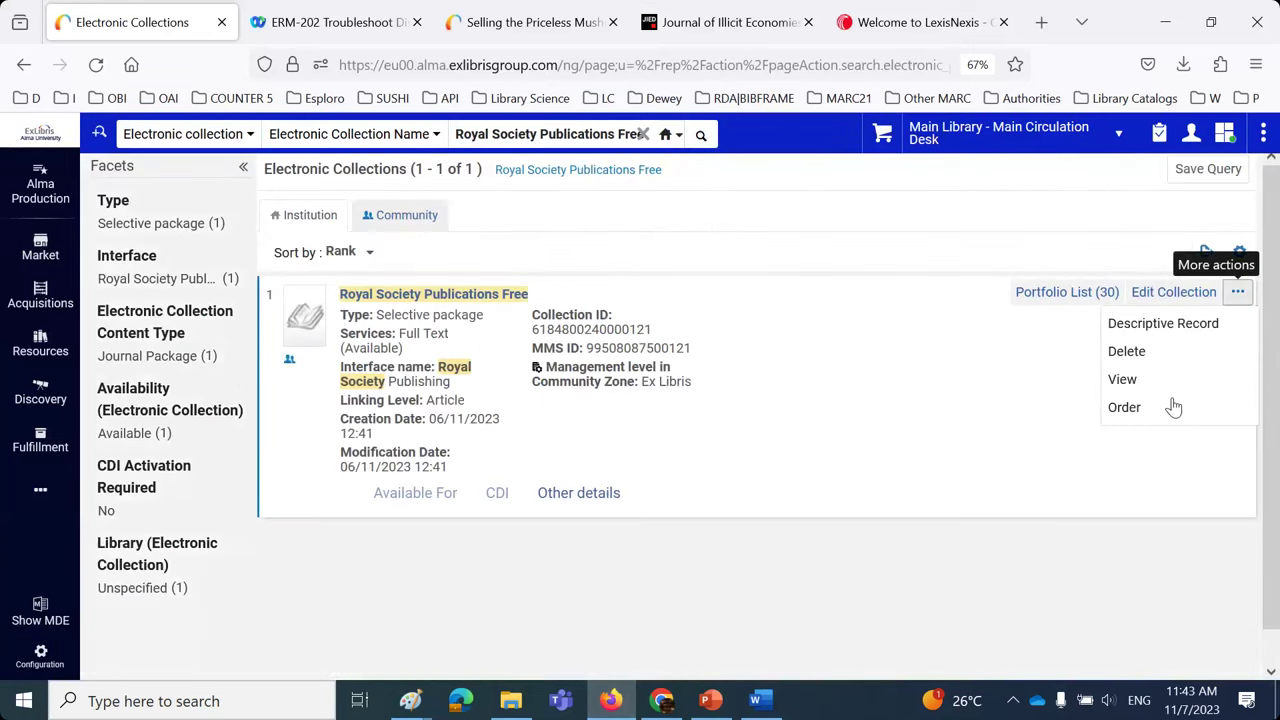
{"action": "left_click", "coordinate": [1136, 494]}
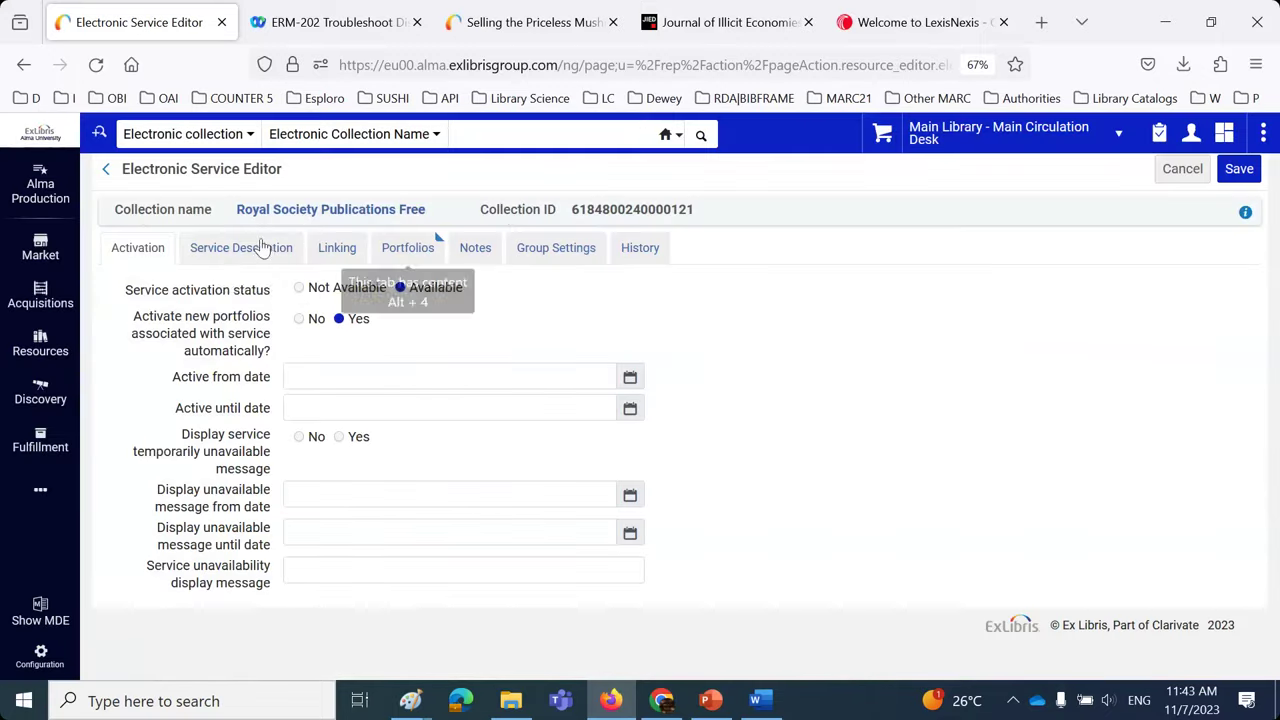
{"action": "left_click", "coordinate": [335, 252]}
{"action": "left_click_drag", "start_coordinate": [370, 355], "coordinate": [283, 353]}
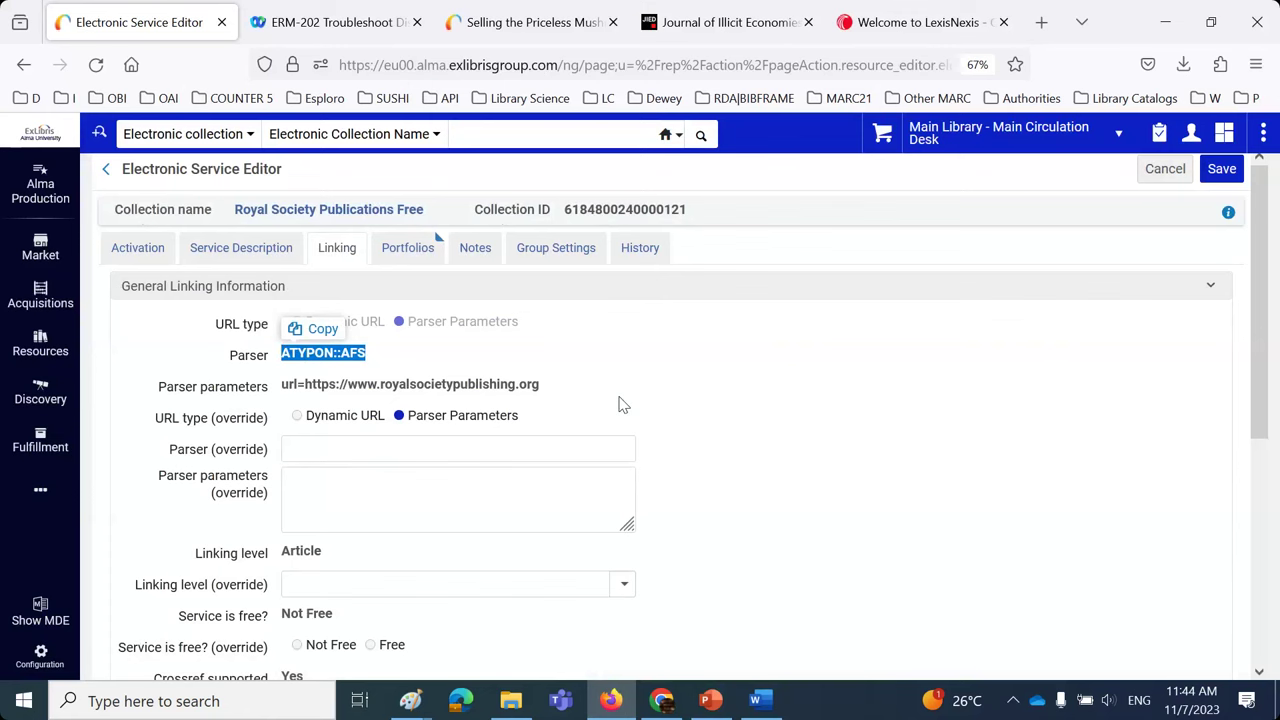
- Switch to PowerPoint and view slides 19 and 20 about the parser and the "Biology Letters" portfolio
{"action": "key", "text": "alt+Tab"}
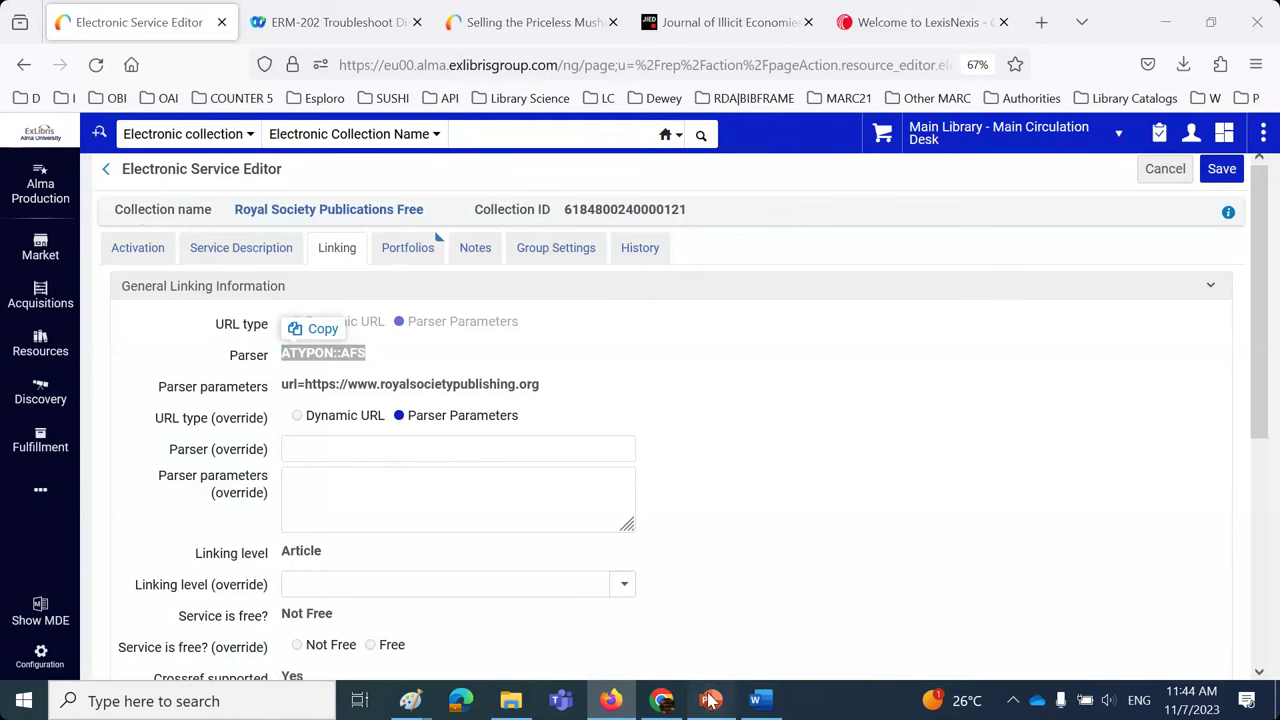
{"action": "key", "text": "Page_Down"}
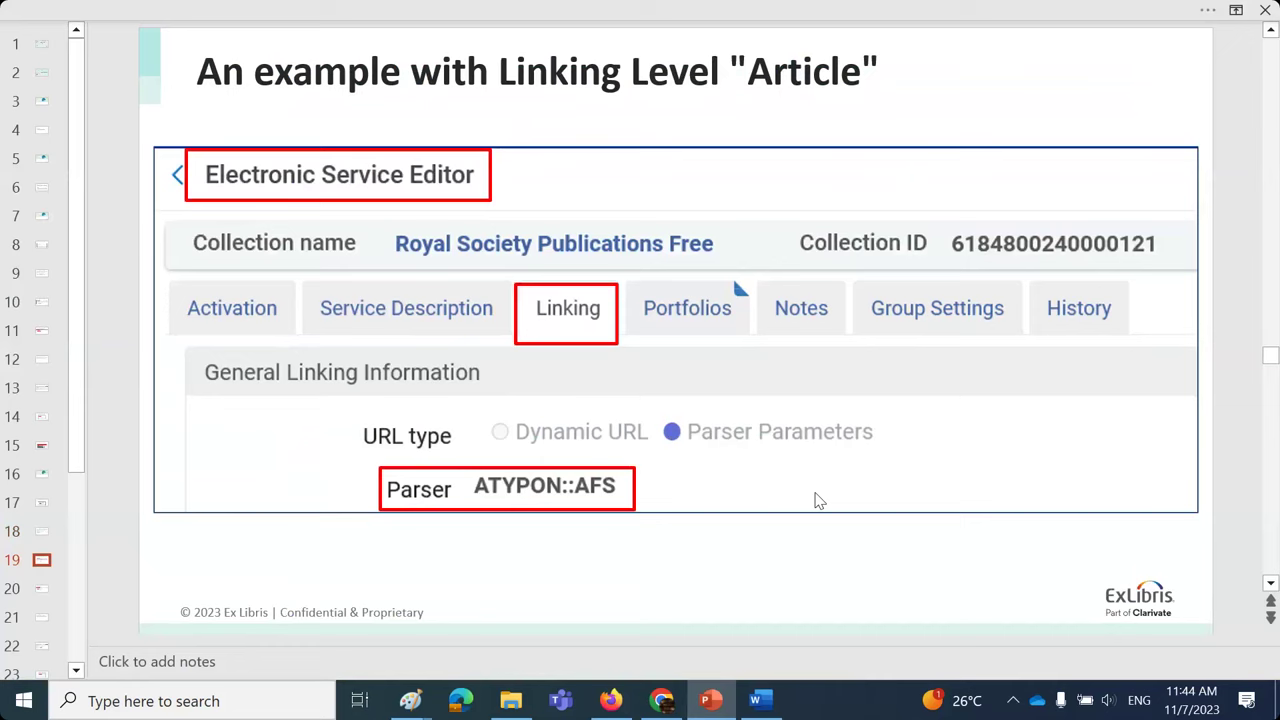
{"action": "key", "text": "Page_Down"}
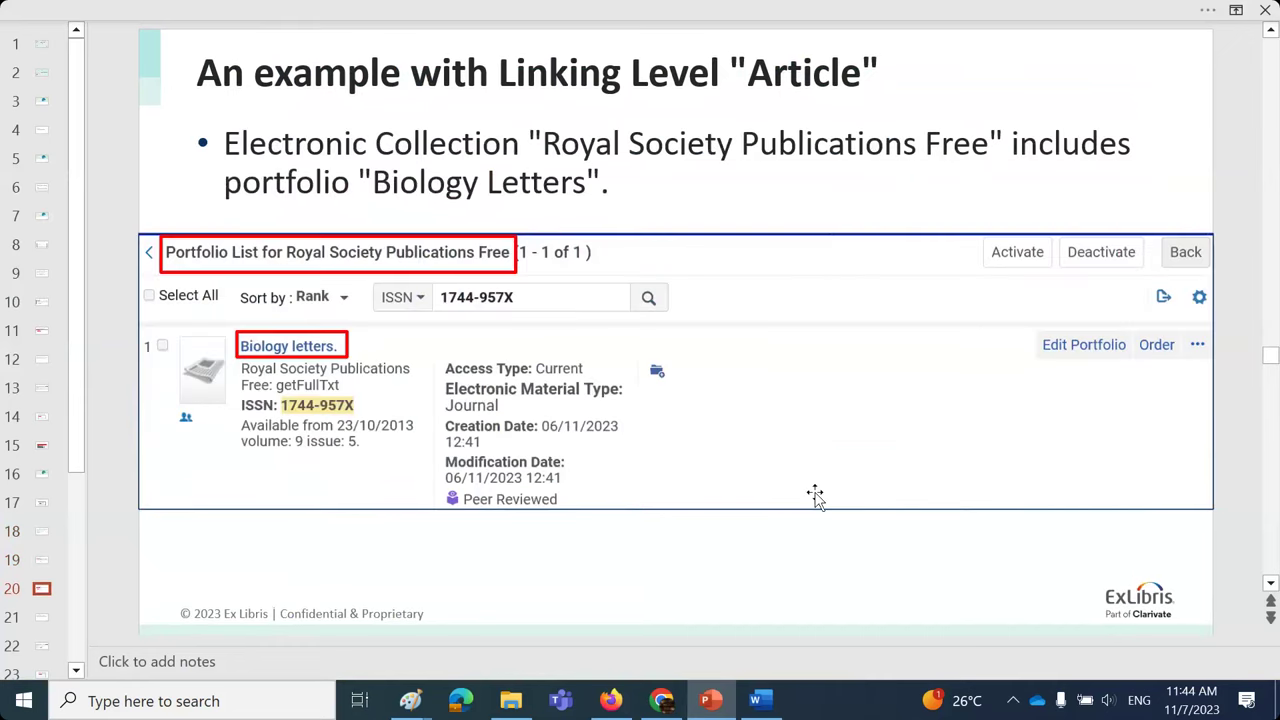
- Return to Alma, leave the service editor without saving, and search the Royal Society Publications Free portfolio list by title for "biology letters"
{"action": "left_click", "coordinate": [674, 708]}
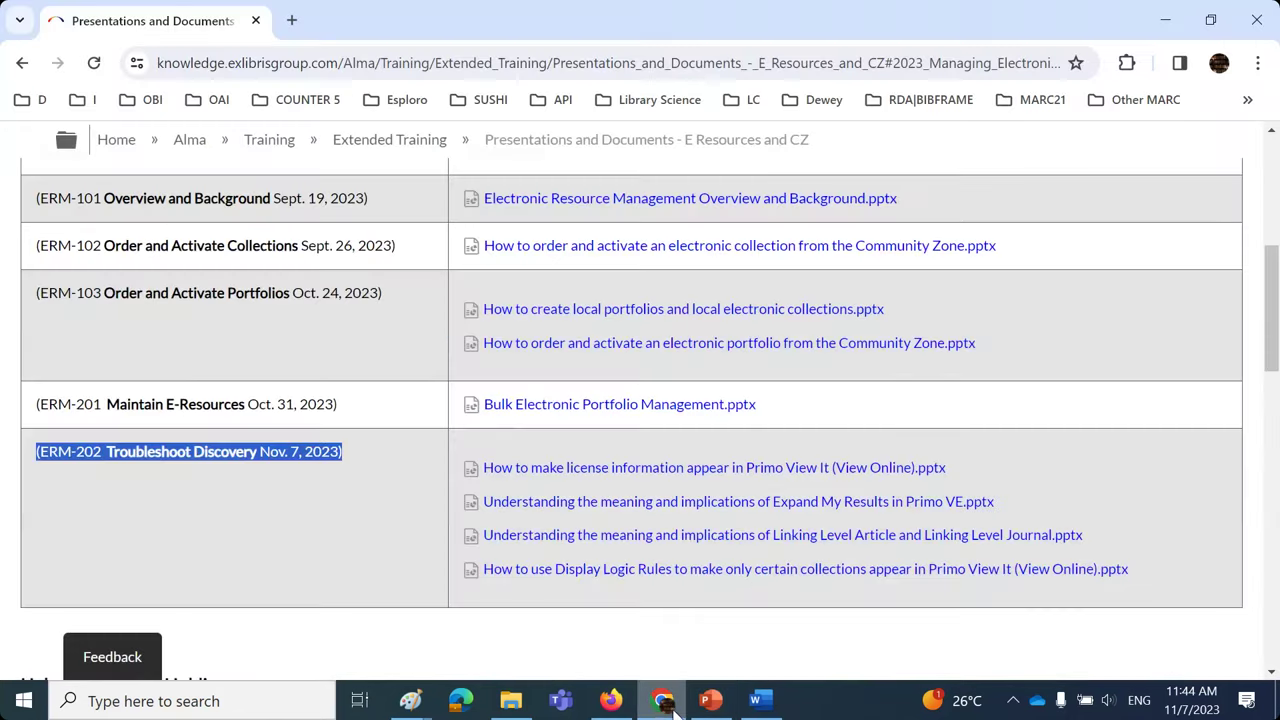
{"action": "left_click", "coordinate": [610, 700]}
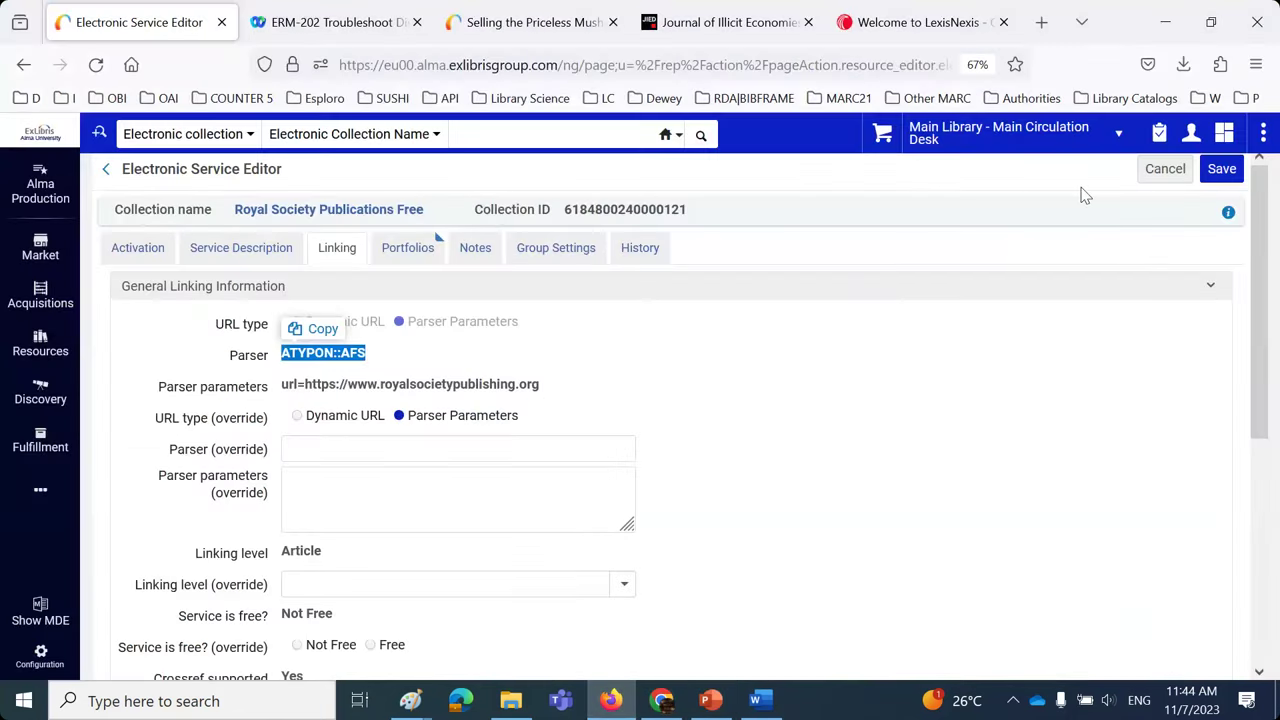
{"action": "left_click", "coordinate": [1164, 169]}
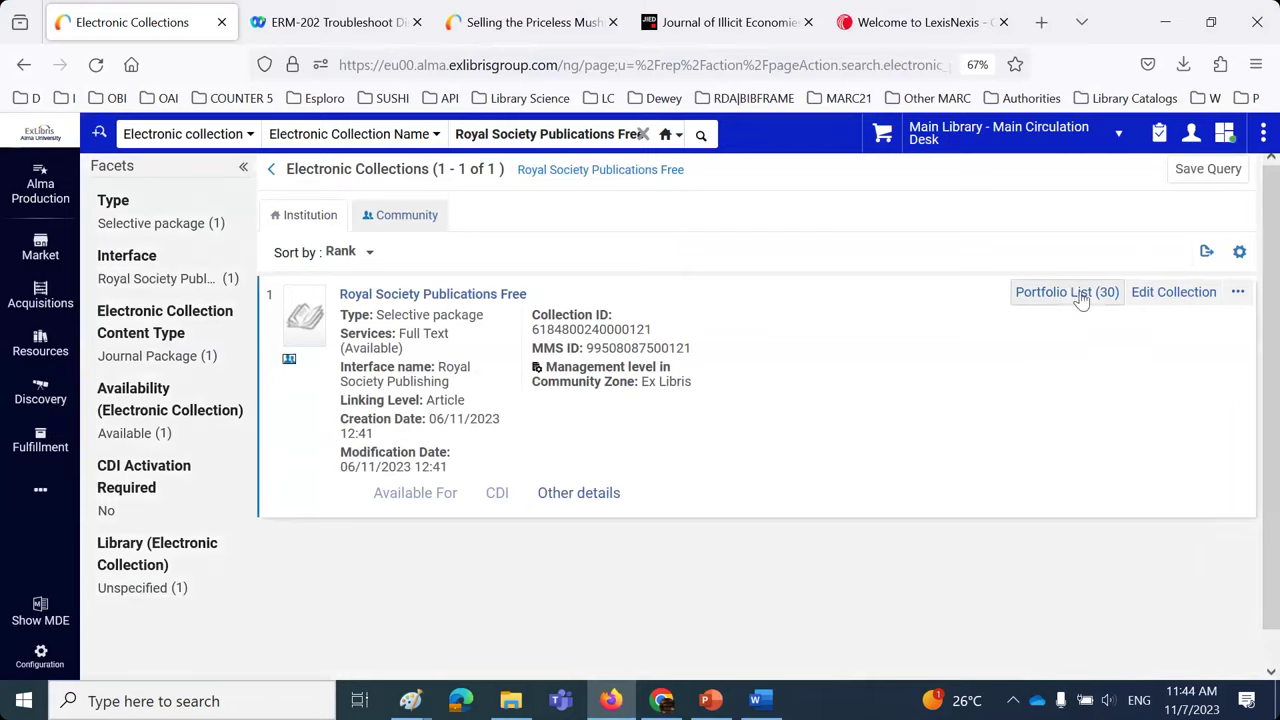
{"action": "left_click", "coordinate": [1080, 294]}
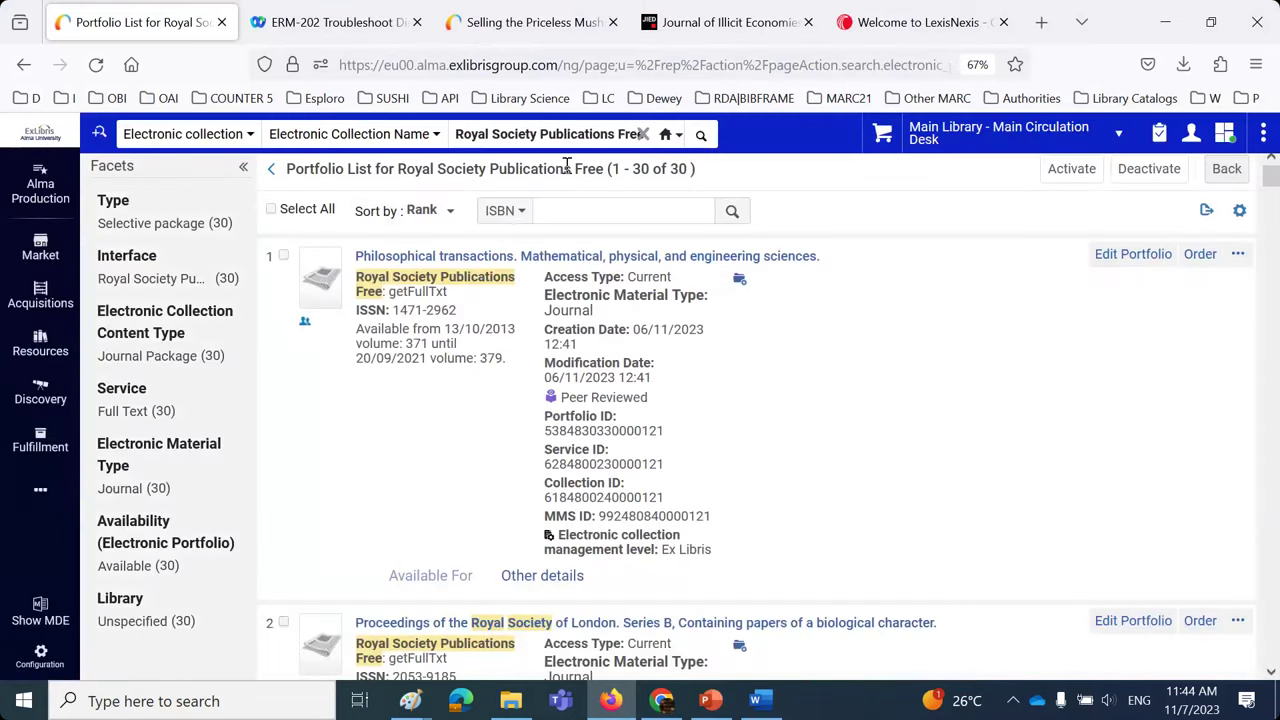
{"action": "left_click", "coordinate": [506, 210]}
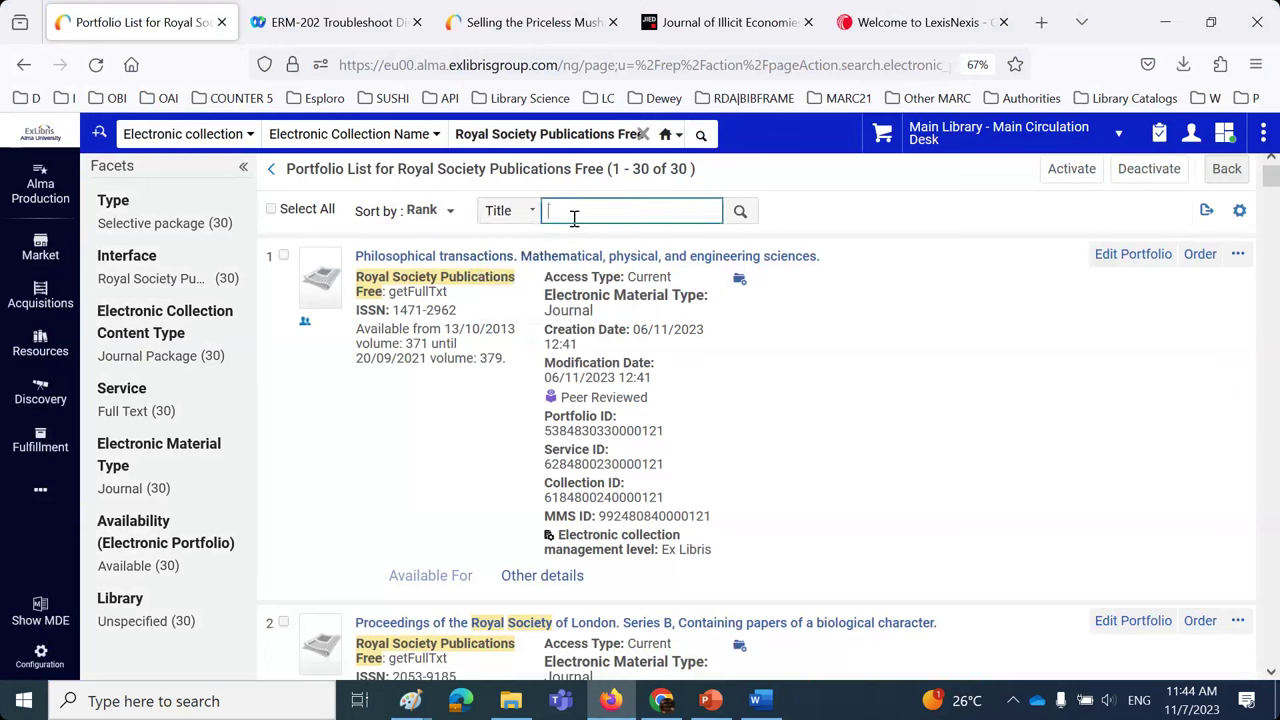
{"action": "type", "text": "bni"}
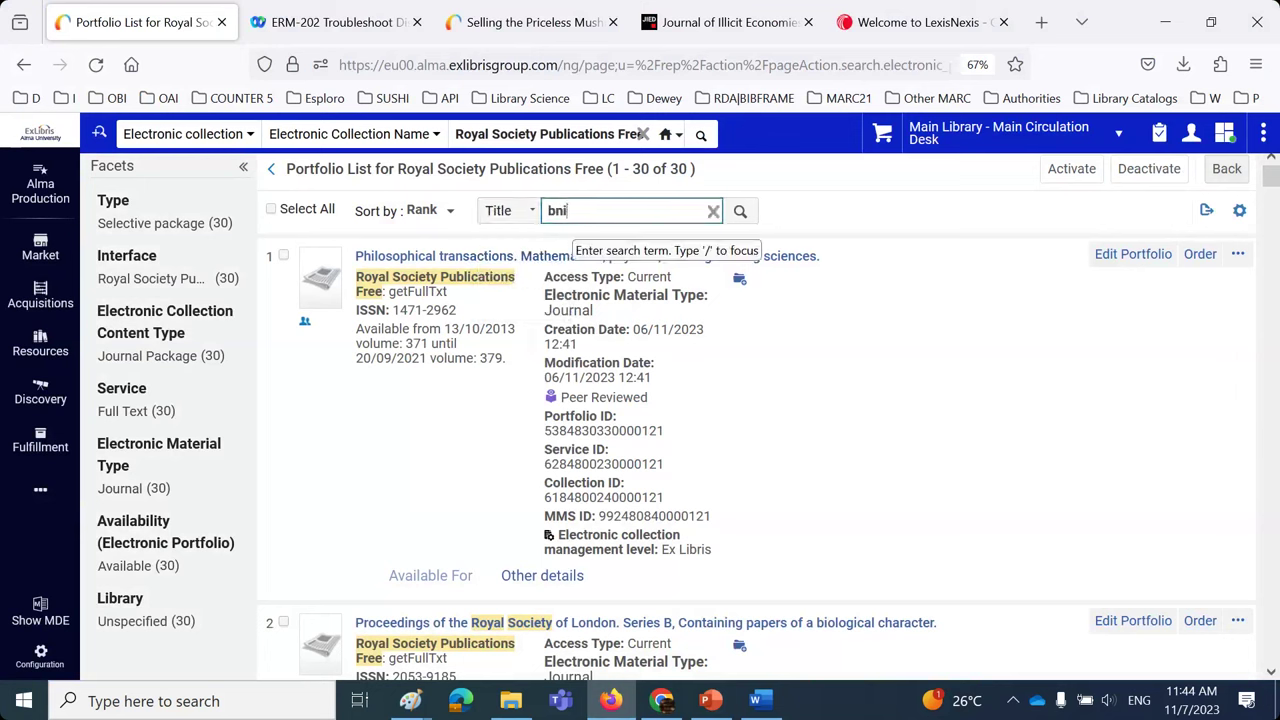
{"action": "key", "text": "BackSpace"}
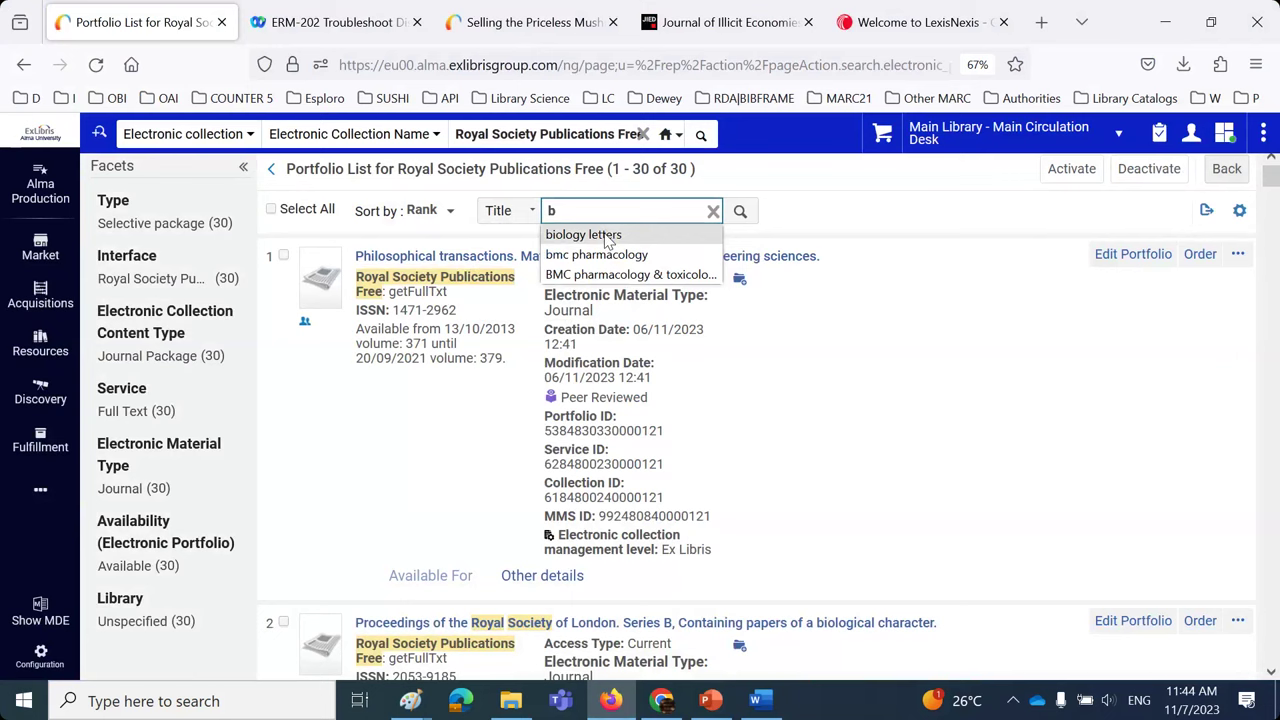
{"action": "left_click", "coordinate": [712, 234]}
{"action": "left_click", "coordinate": [740, 211]}
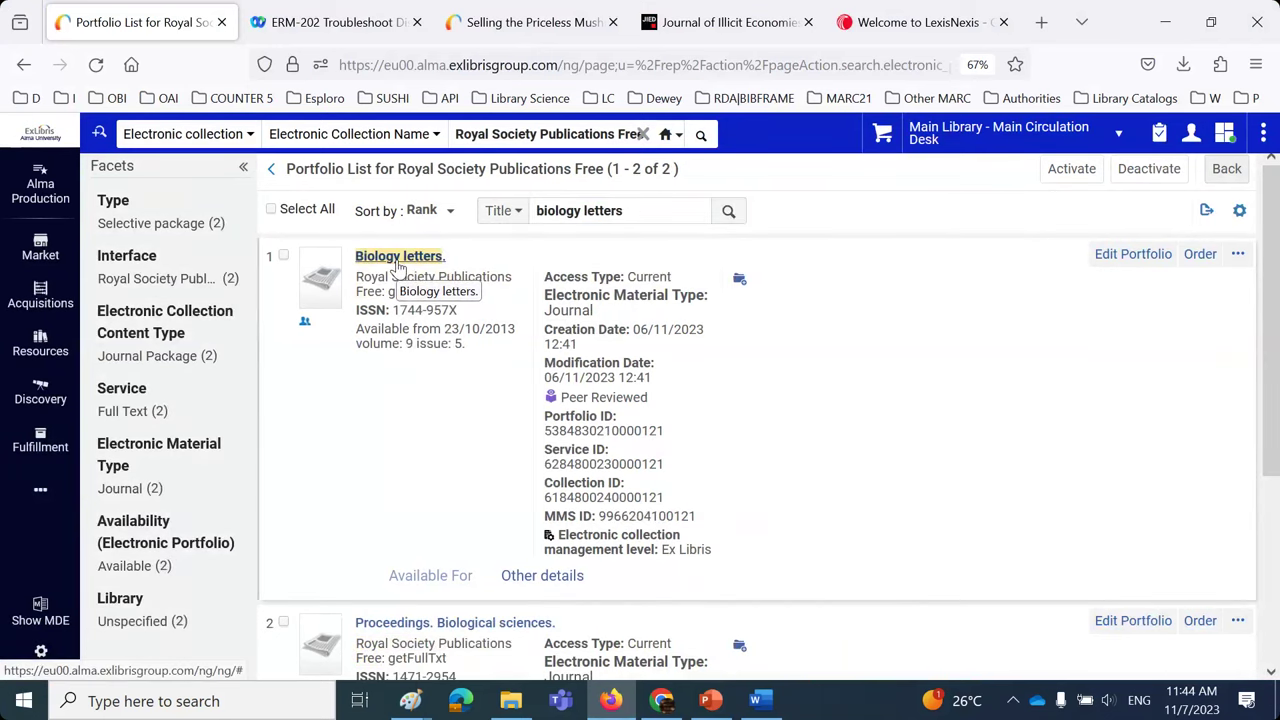
- Switch to PowerPoint slide 21 and copy the text from "Camouflage using three-dimensional surface disruption" through "Biology Letters"
{"action": "left_click", "coordinate": [712, 700]}
{"action": "scroll", "coordinate": [923, 487], "scroll_direction": "down", "scroll_amount": 1}
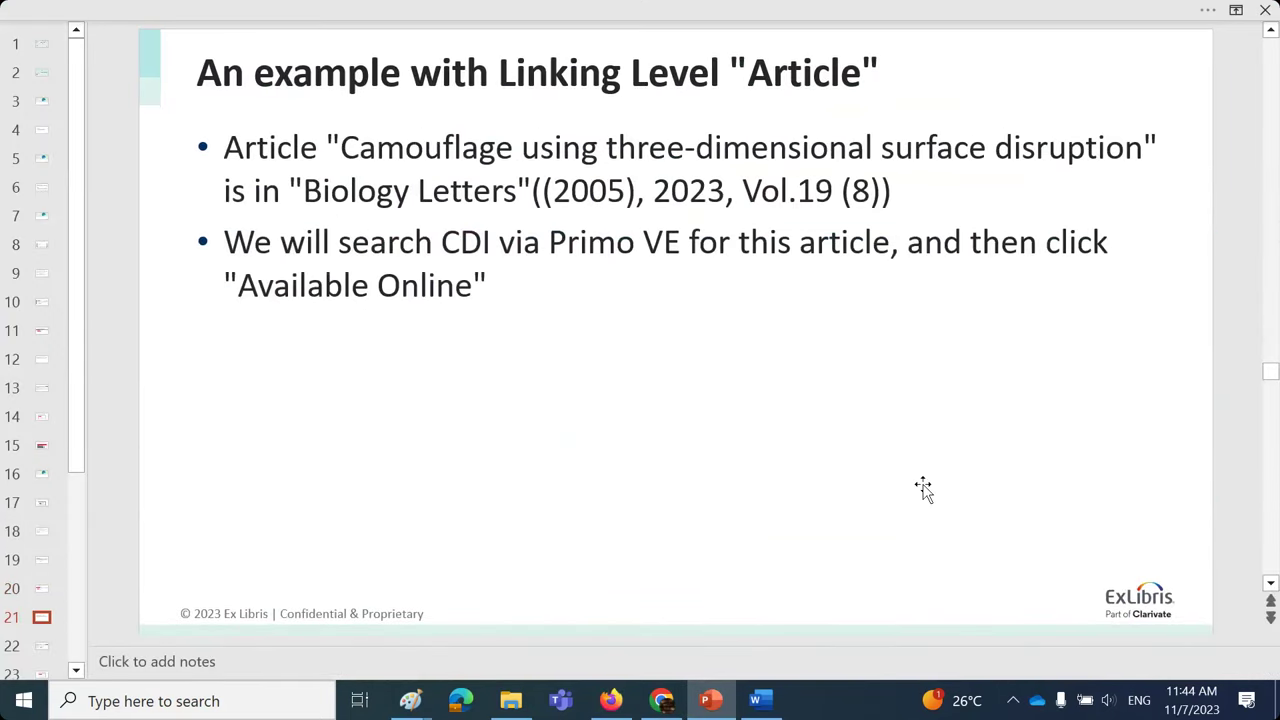
{"action": "left_click_drag", "start_coordinate": [340, 147], "coordinate": [528, 188]}
{"action": "key", "text": "ctrl+c"}
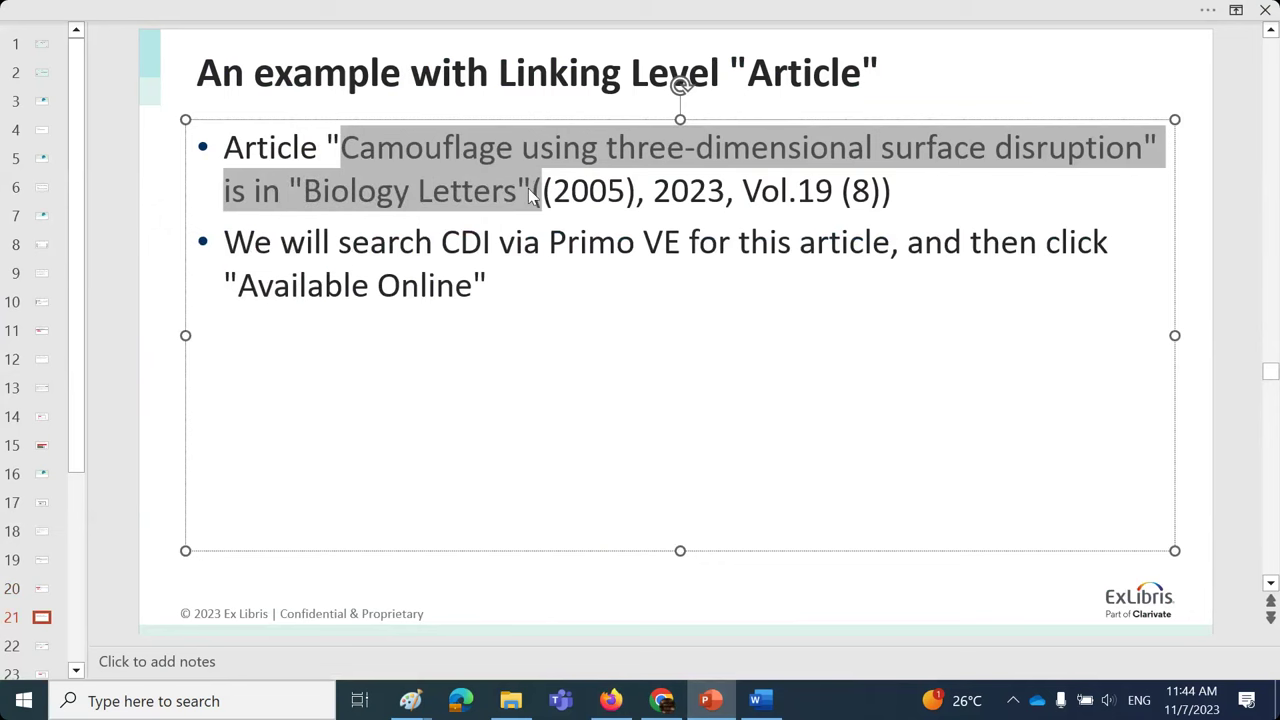
- In Word, add a line below the Royal Society sentence stating that "Biology Letters" is a resource in the electronic collection
{"action": "left_click", "coordinate": [620, 705]}
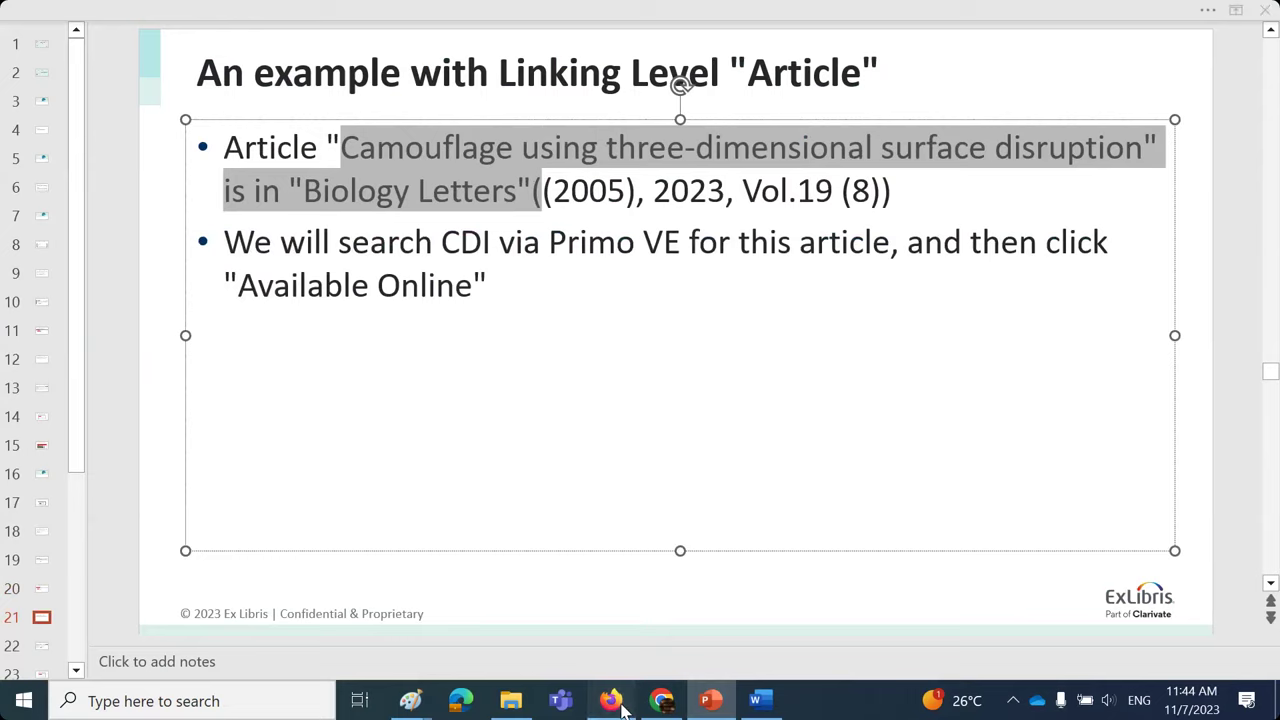
{"action": "left_click", "coordinate": [760, 700]}
{"action": "left_click", "coordinate": [917, 437]}
{"action": "key", "text": "Return"}
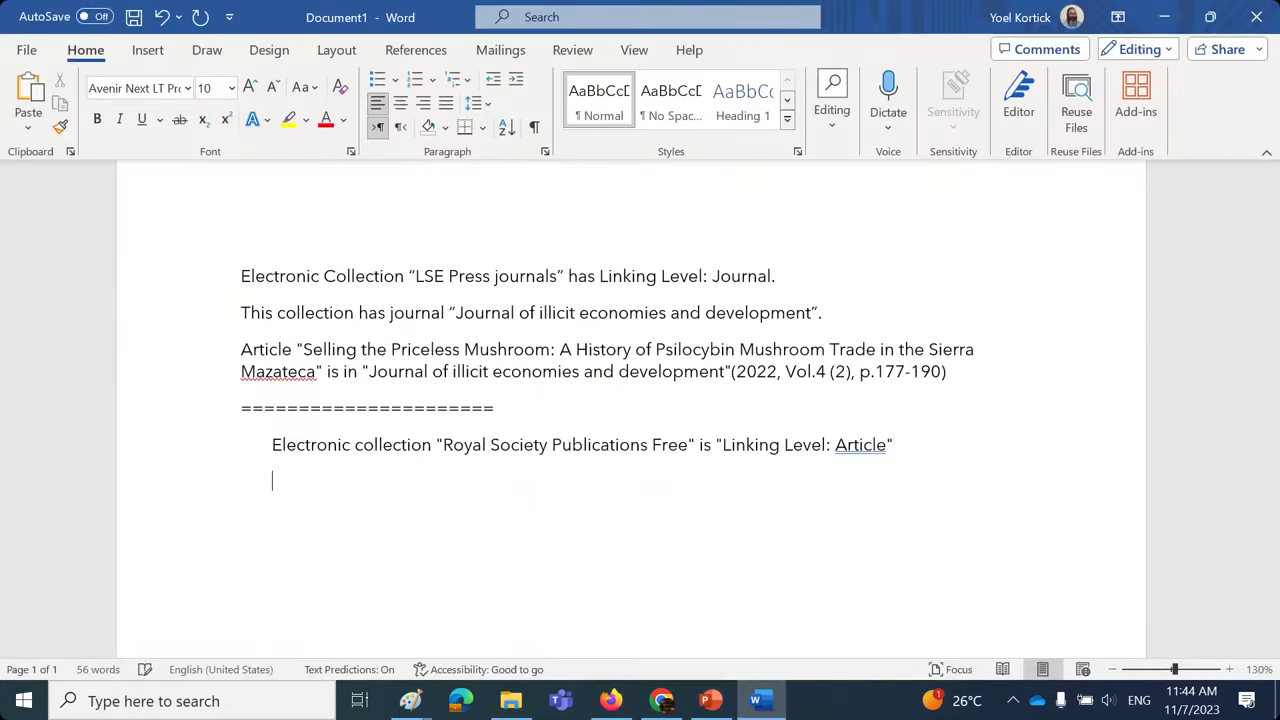
{"action": "type", "text": "Biology Letter"}
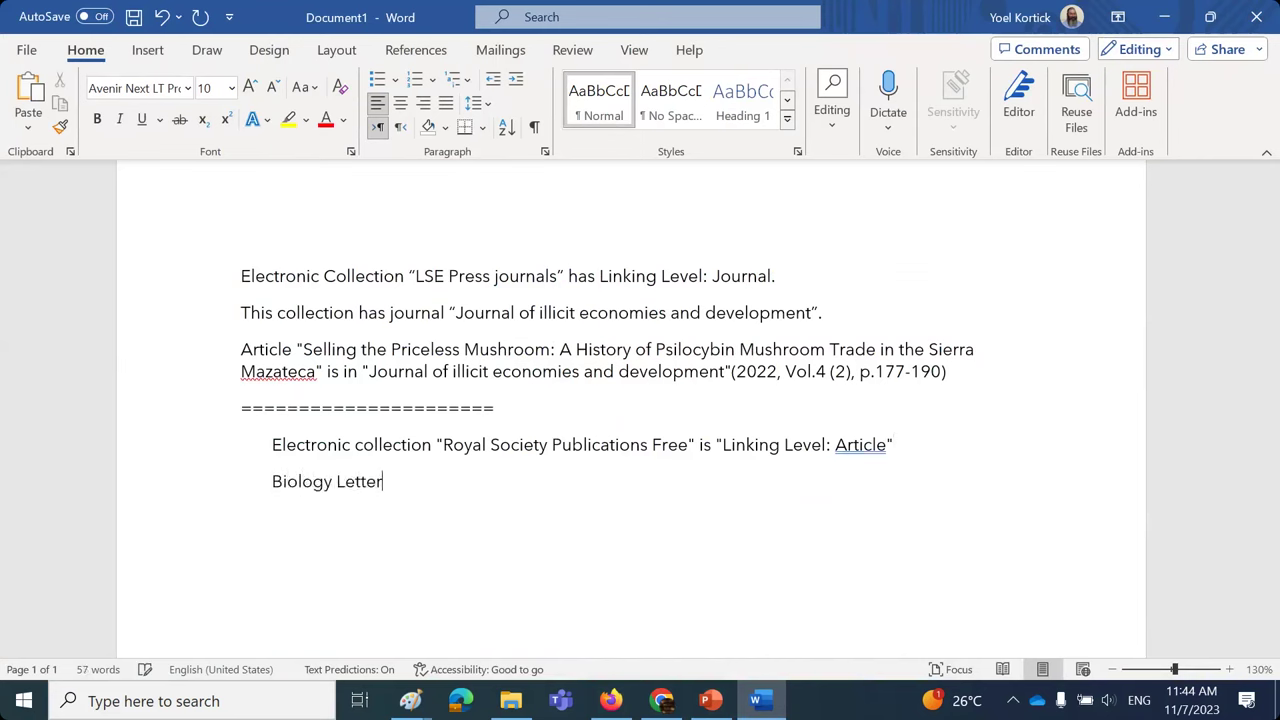
{"action": "type", "text": "s\" is a resource ein the ele"}
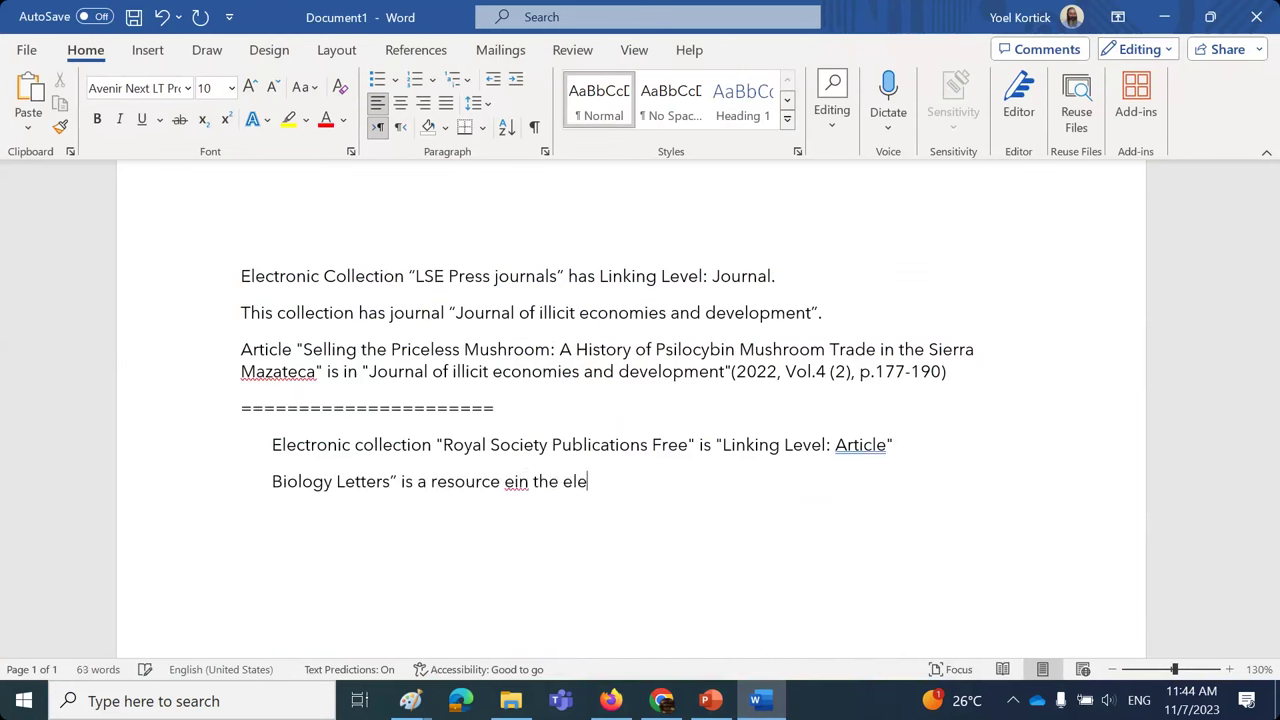
{"action": "type", "text": "ctronic collection"}
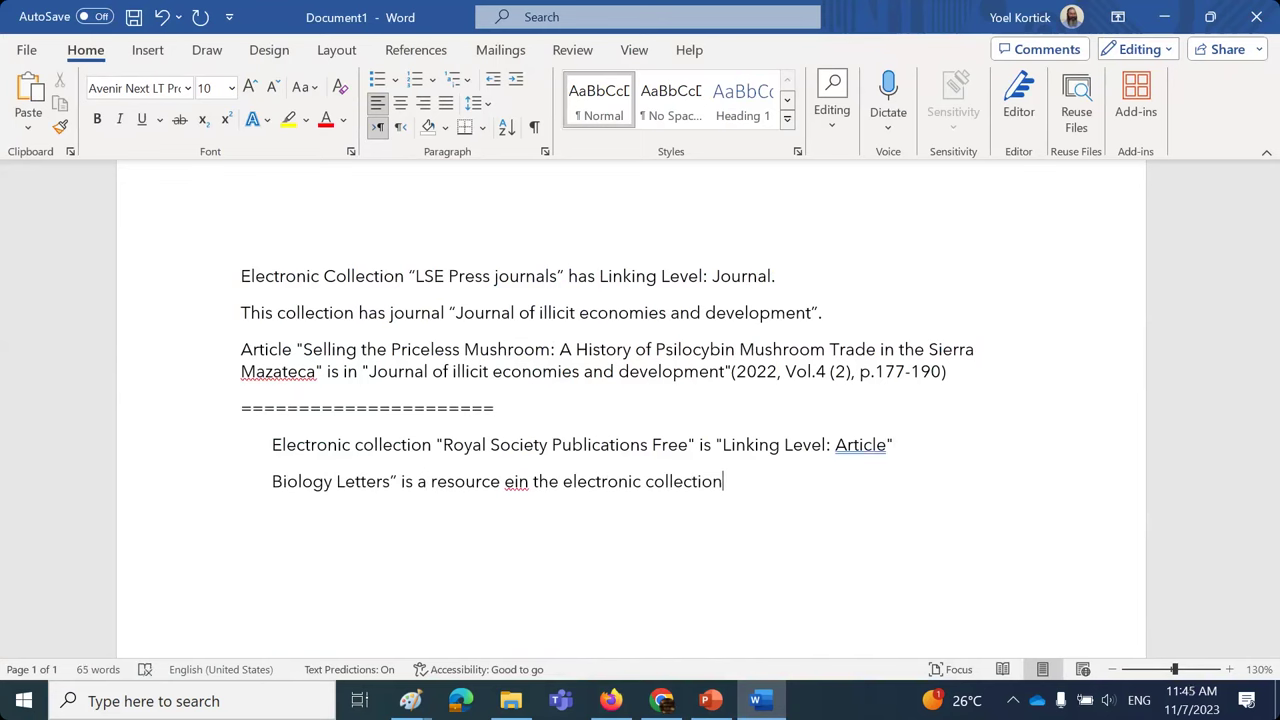
{"action": "key", "text": "Home"}
{"action": "type", "text": "“"}
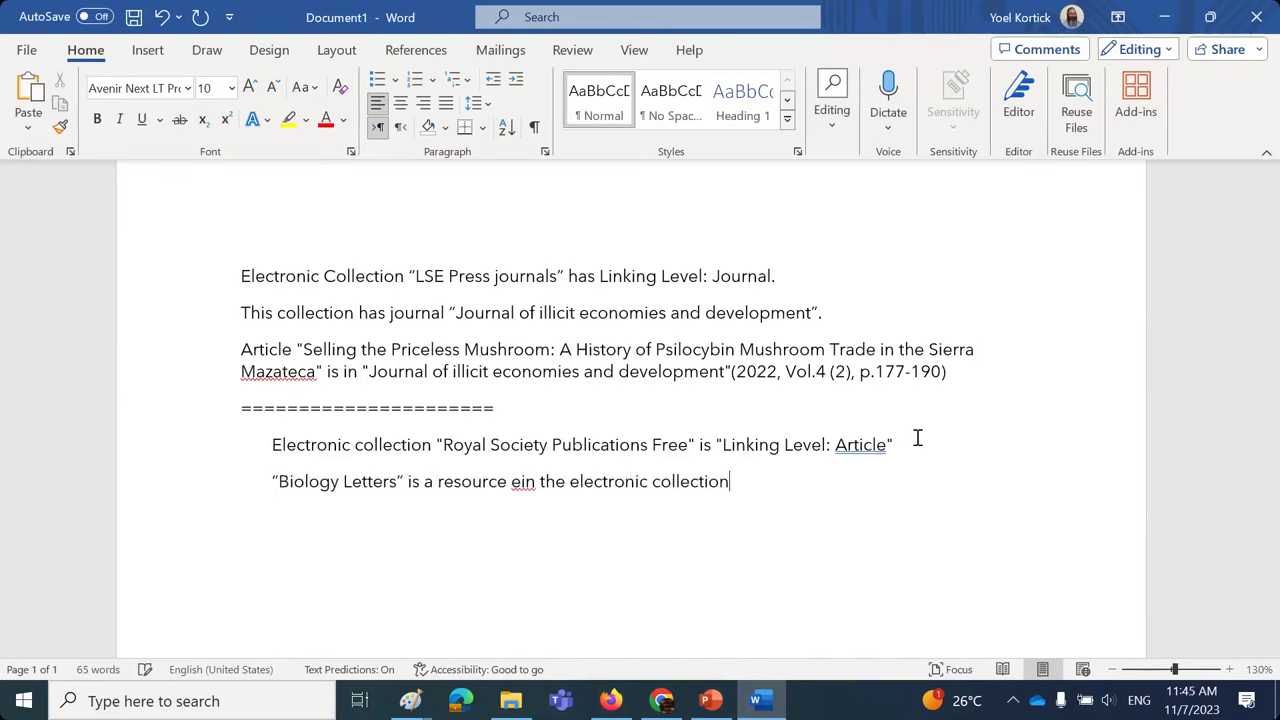
- Add a new line starting with "Article", paste the copied text after it, and insert the missing opening quotation mark before "Camouflage"
{"action": "key", "text": "End"}
{"action": "key", "text": "Return"}
{"action": "type", "text": "Article"}
{"action": "key", "text": "ctrl+v"}
{"action": "type", "text": "("}
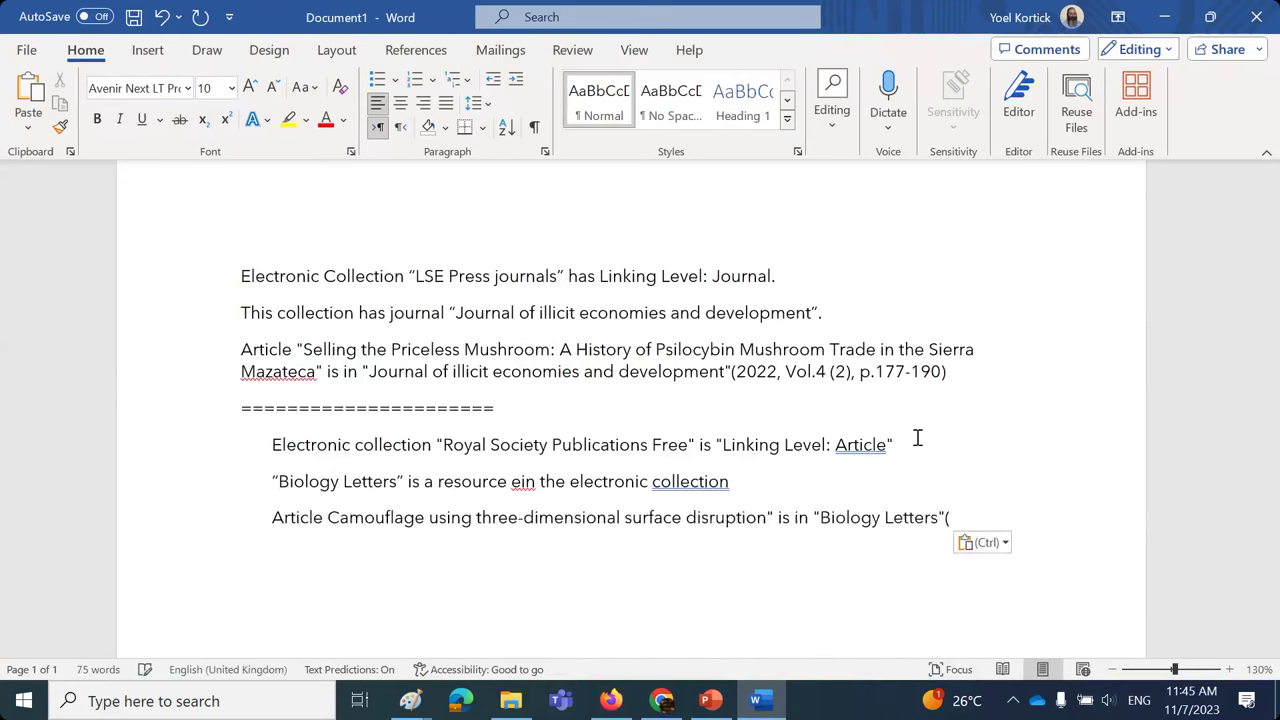
{"action": "left_click", "coordinate": [328, 518]}
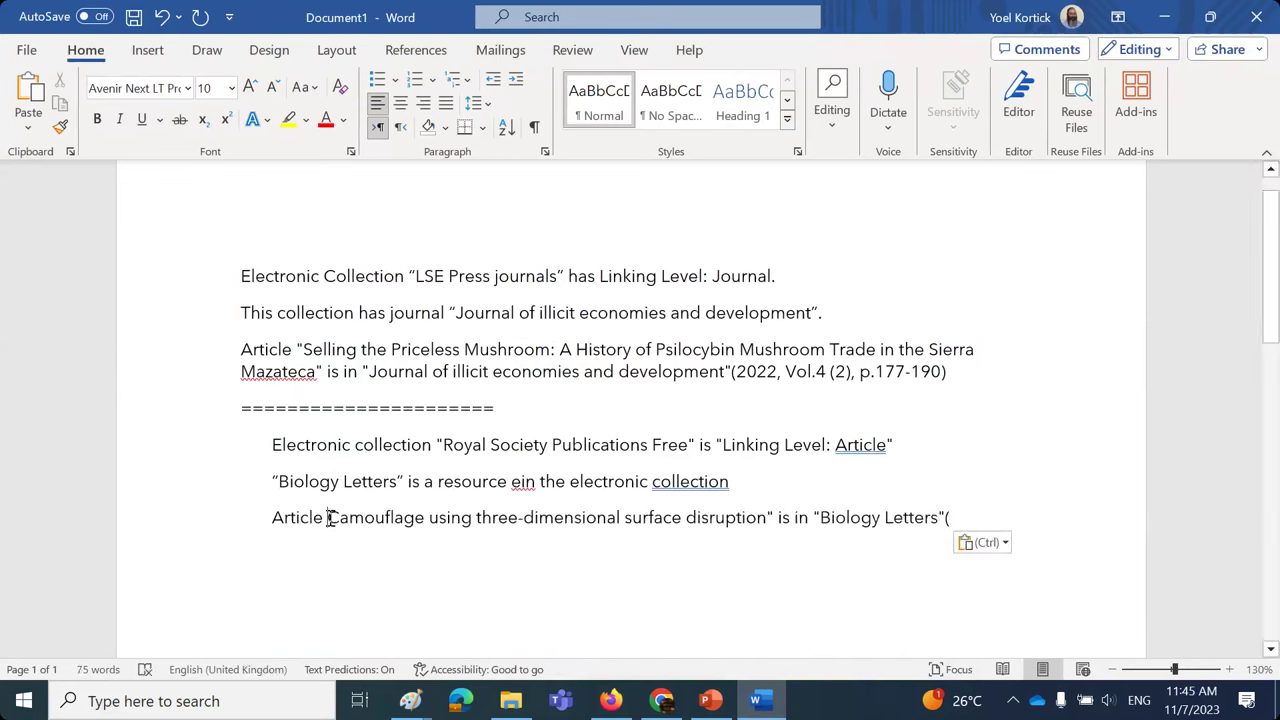
{"action": "type", "text": "\""}
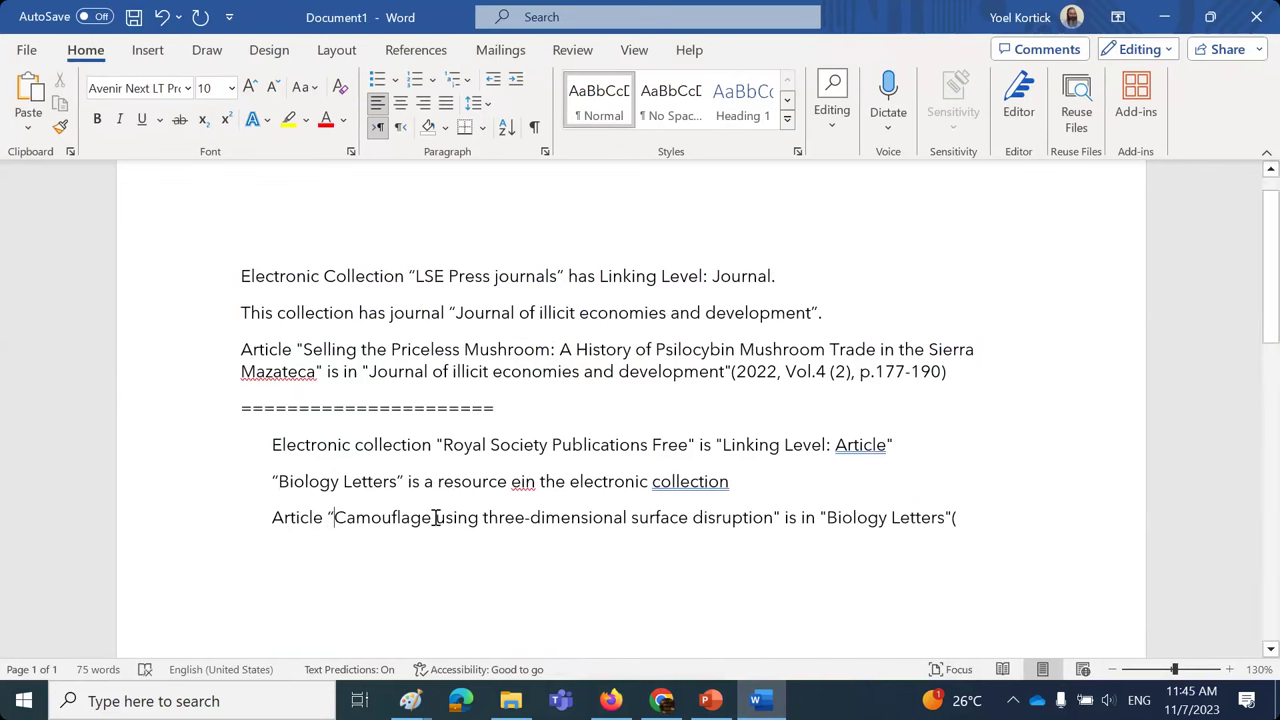
- Highlight "Biology Letters" in the notes, and copy the article title "Camouflage using three-dimensional surface disruption"
{"action": "left_click_drag", "start_coordinate": [428, 517], "coordinate": [491, 531]}
{"action": "left_click_drag", "start_coordinate": [286, 486], "coordinate": [385, 487]}
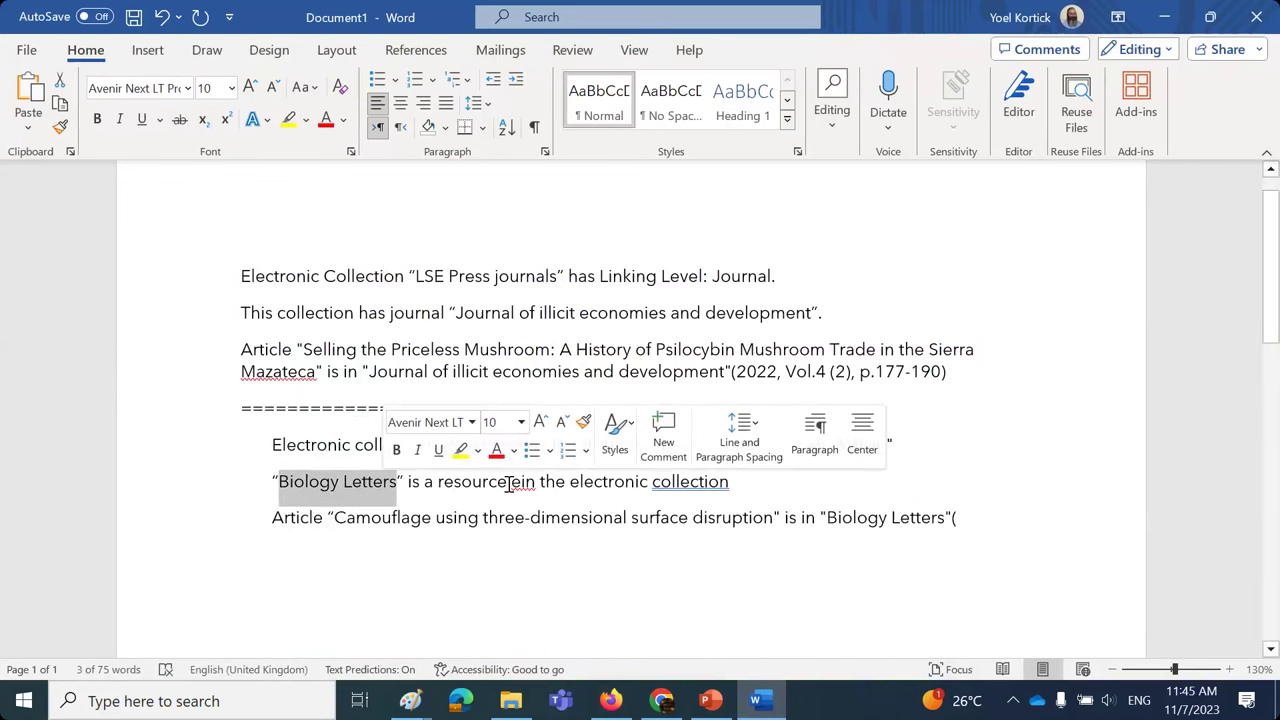
{"action": "left_click", "coordinate": [317, 578]}
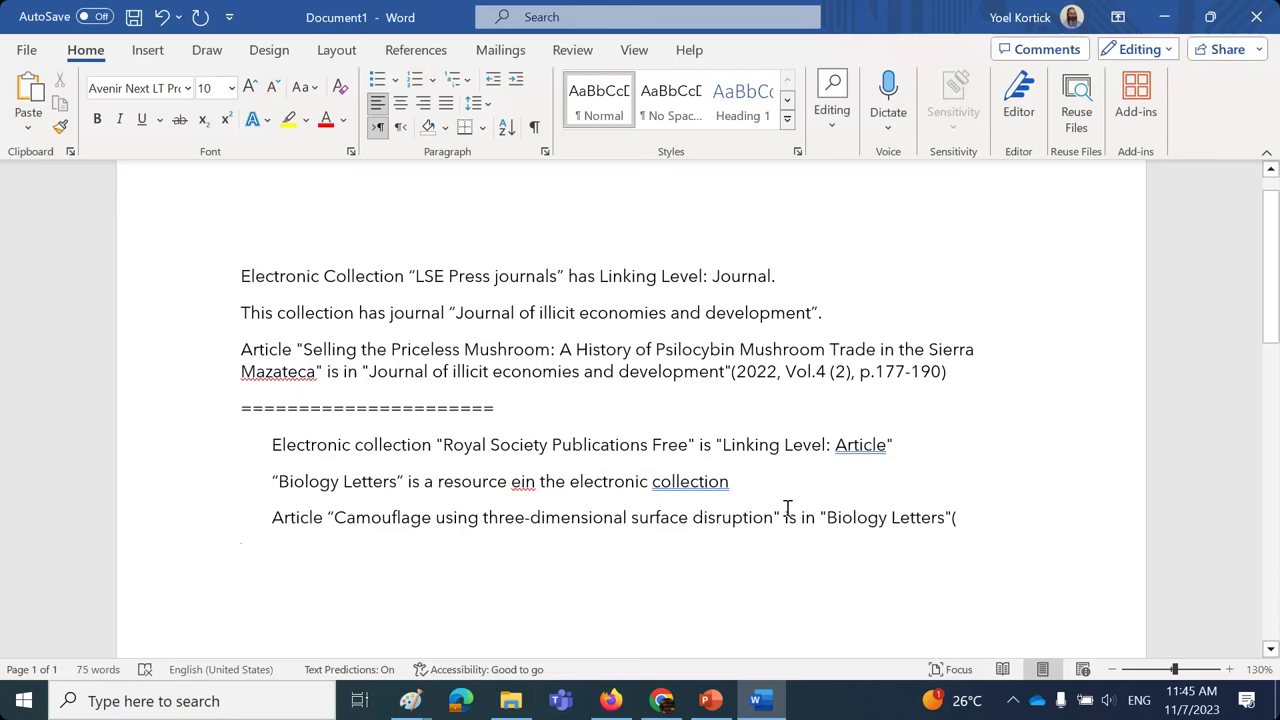
{"action": "left_click_drag", "start_coordinate": [336, 517], "coordinate": [775, 518]}
{"action": "key", "text": "ctrl+c"}
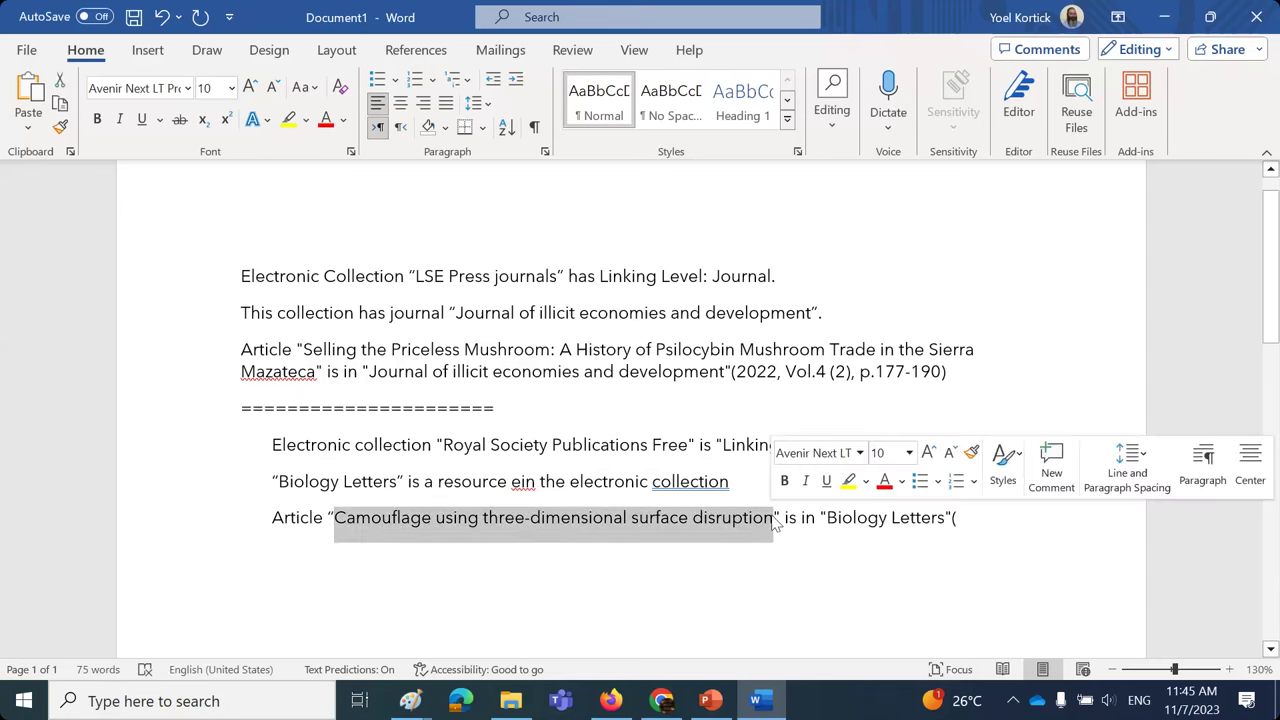
- Switch to Firefox and close the Journal of Illicit Economies page
{"action": "left_click", "coordinate": [610, 700]}
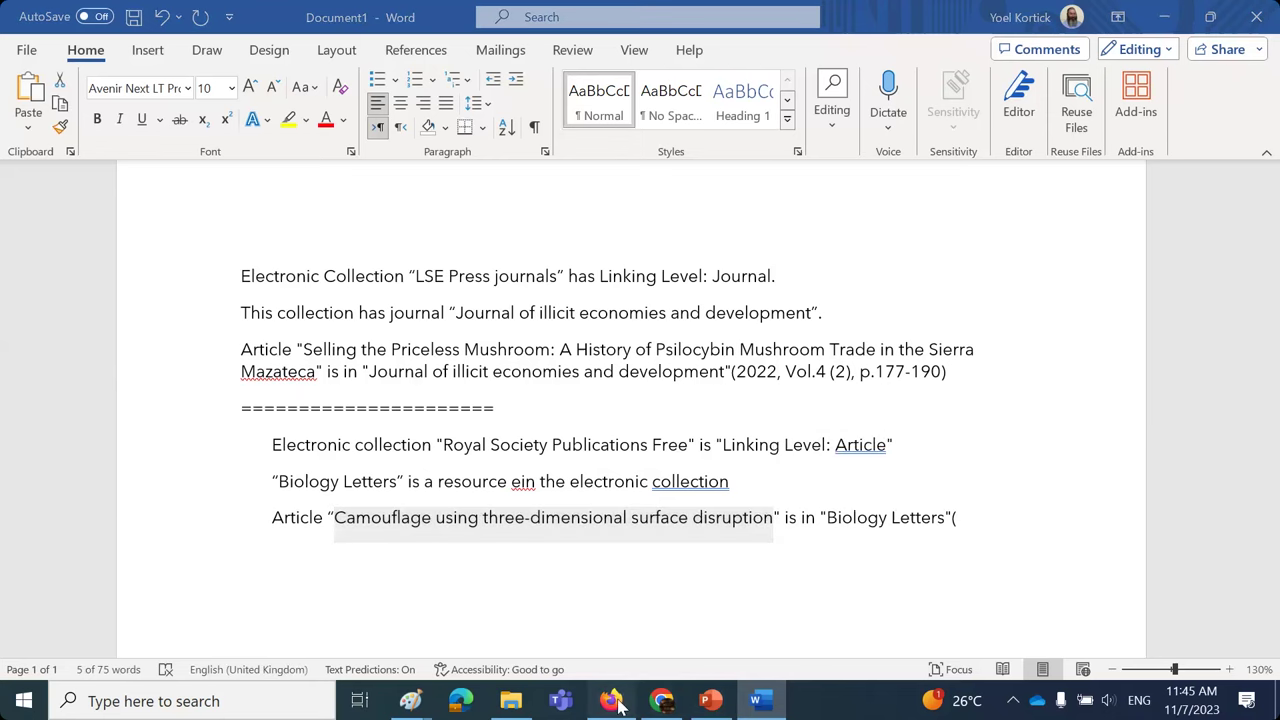
{"action": "left_click", "coordinate": [560, 14]}
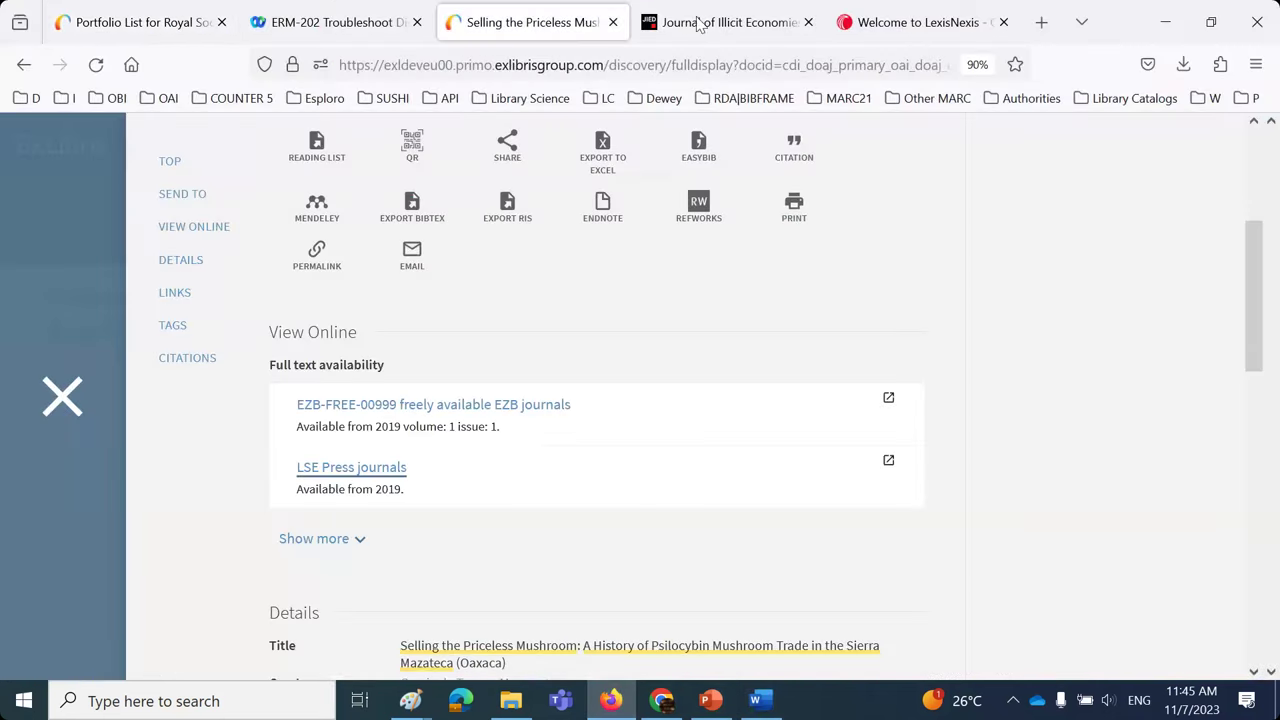
{"action": "left_click", "coordinate": [730, 22]}
{"action": "left_click", "coordinate": [808, 22]}
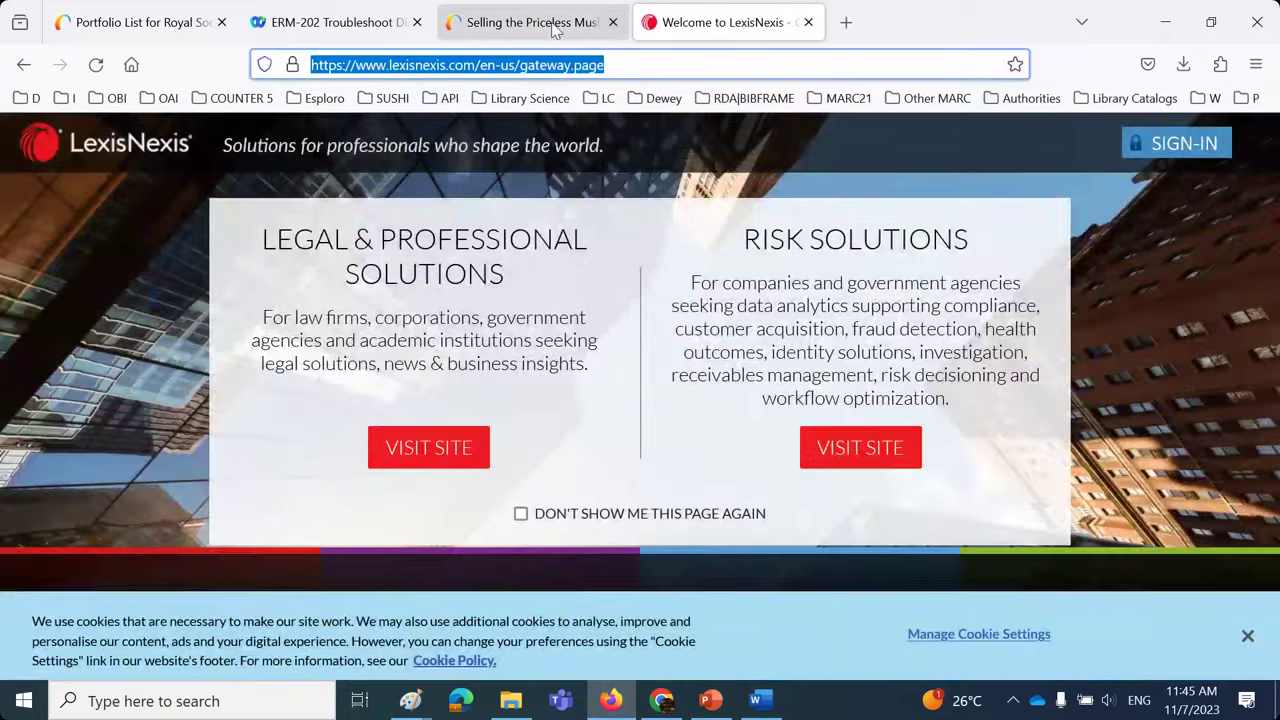
- In the Primo tab, close the open record and search CDI for "Camouflage using three-dimensional surface disruption"
{"action": "left_click", "coordinate": [590, 24]}
{"action": "left_click", "coordinate": [60, 400]}
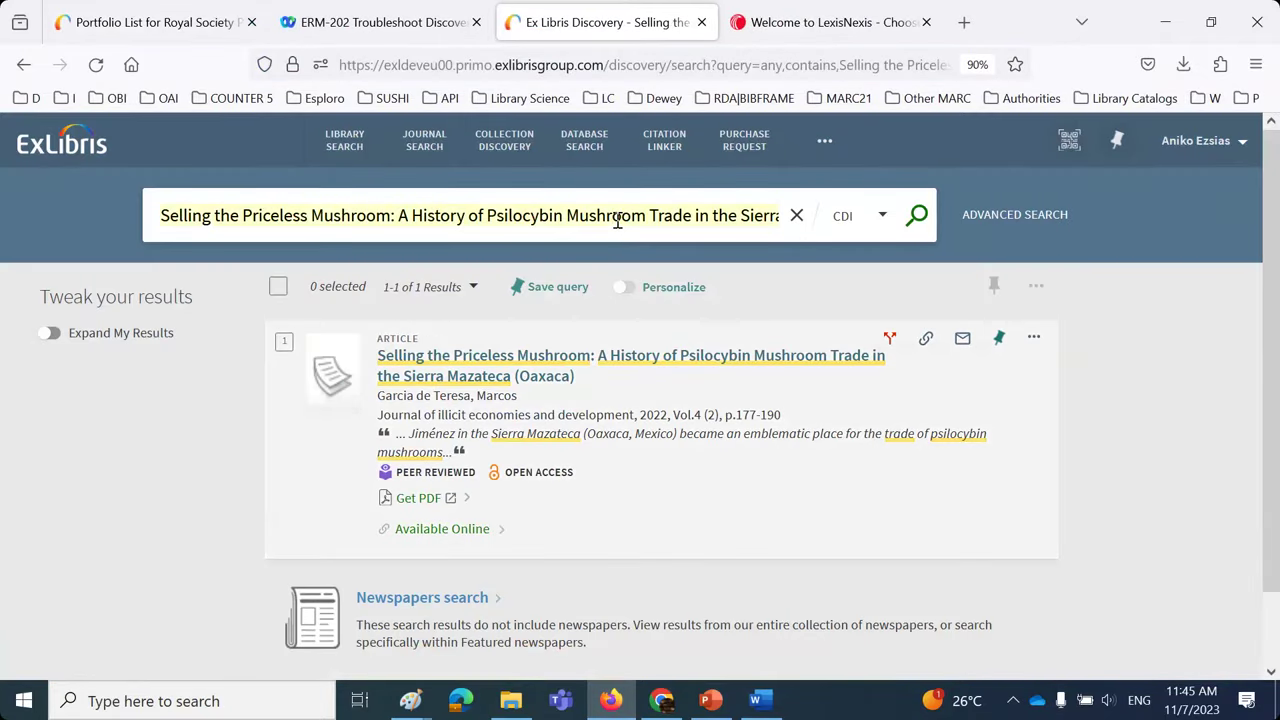
{"action": "key", "text": "ctrl+v"}
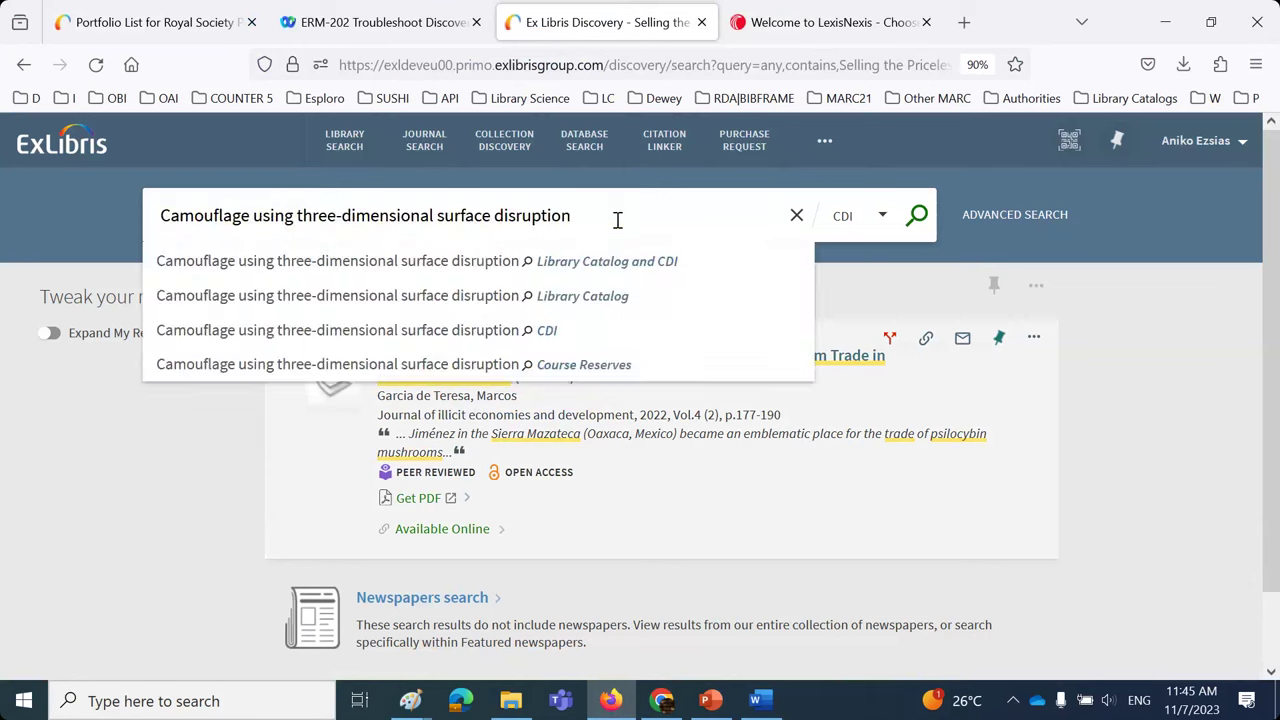
{"action": "left_click", "coordinate": [521, 340]}
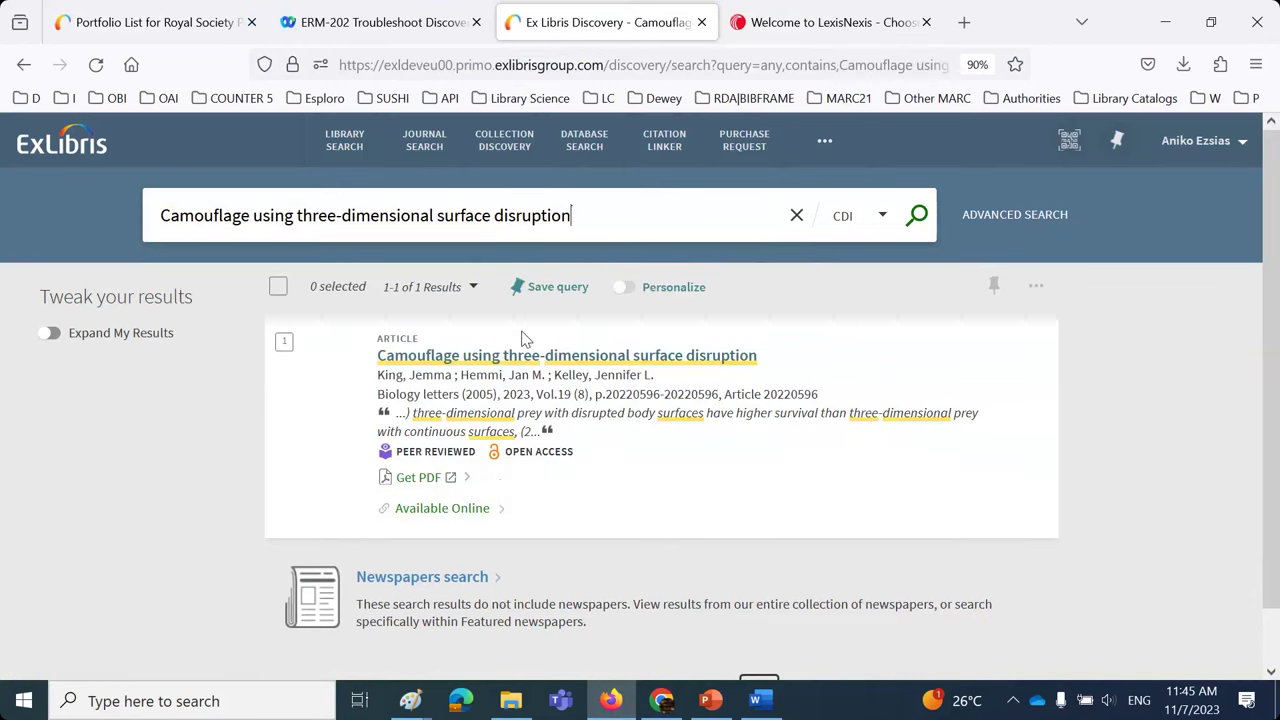
- Open the article's online availability options and follow the "Royal Society Publications Free" full-text link
{"action": "mouse_move", "coordinate": [521, 340]}
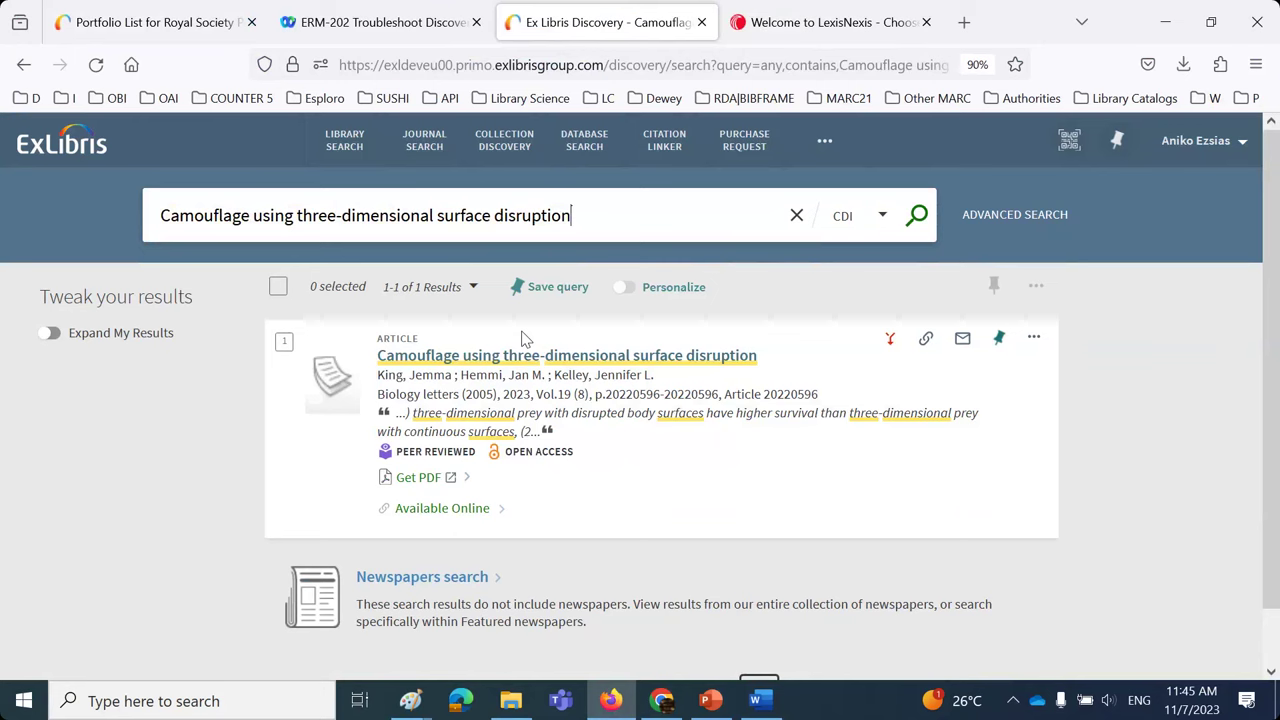
{"action": "left_click", "coordinate": [458, 510]}
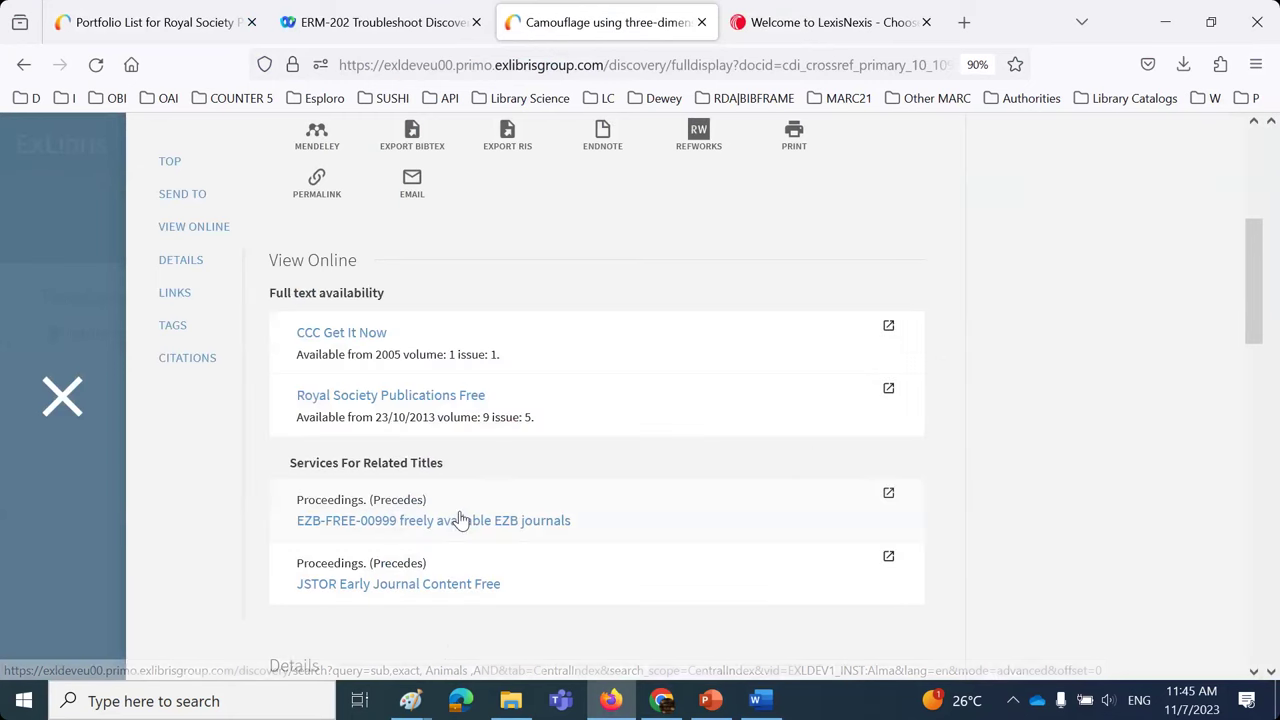
{"action": "left_click", "coordinate": [418, 398]}
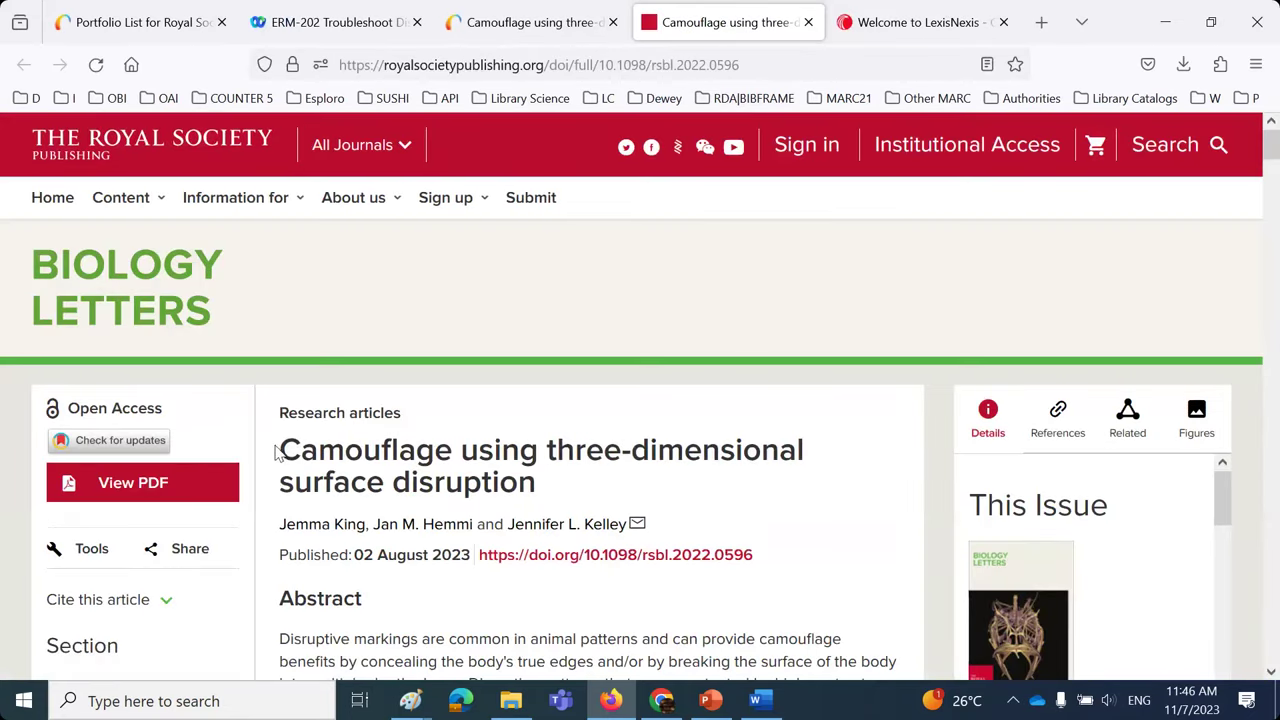
- Check the article's title and full text on the Royal Society Publishing page, and close that page
{"action": "left_click_drag", "start_coordinate": [279, 450], "coordinate": [580, 488]}
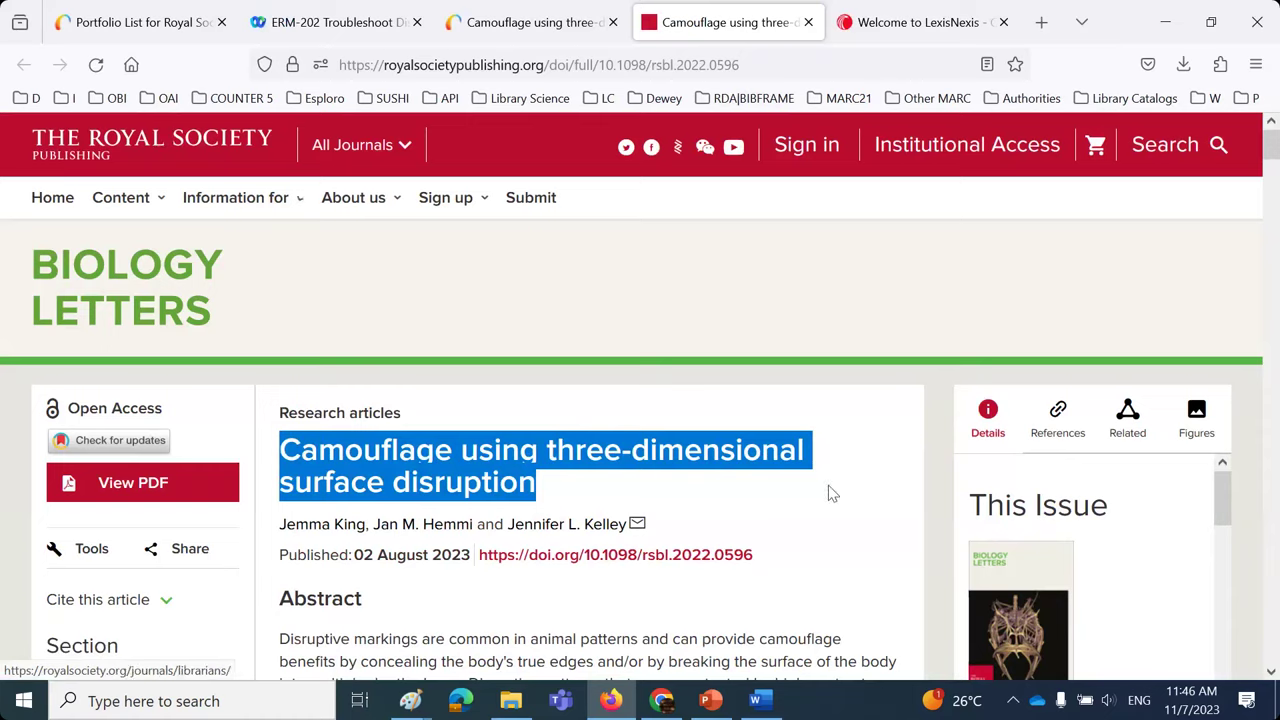
{"action": "scroll", "coordinate": [837, 505], "scroll_direction": "down", "scroll_amount": 3}
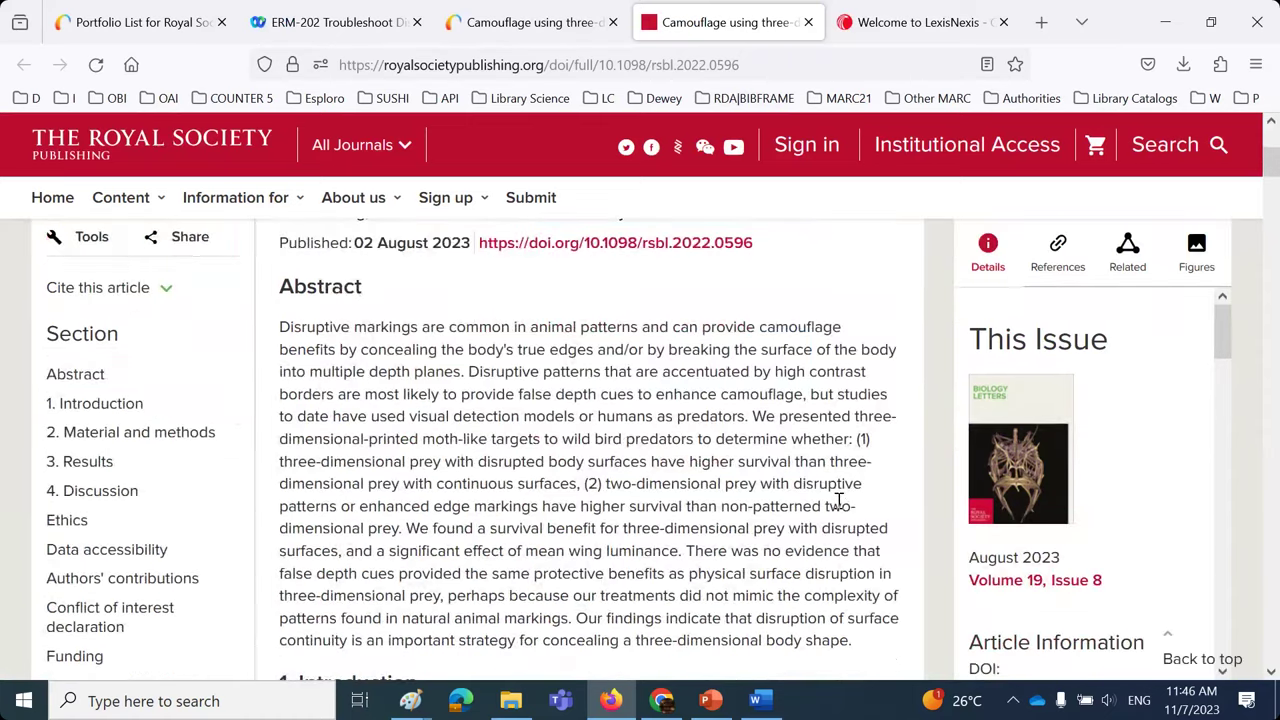
{"action": "scroll", "coordinate": [837, 505], "scroll_direction": "down", "scroll_amount": 8}
{"action": "scroll", "coordinate": [838, 500], "scroll_direction": "down", "scroll_amount": 12}
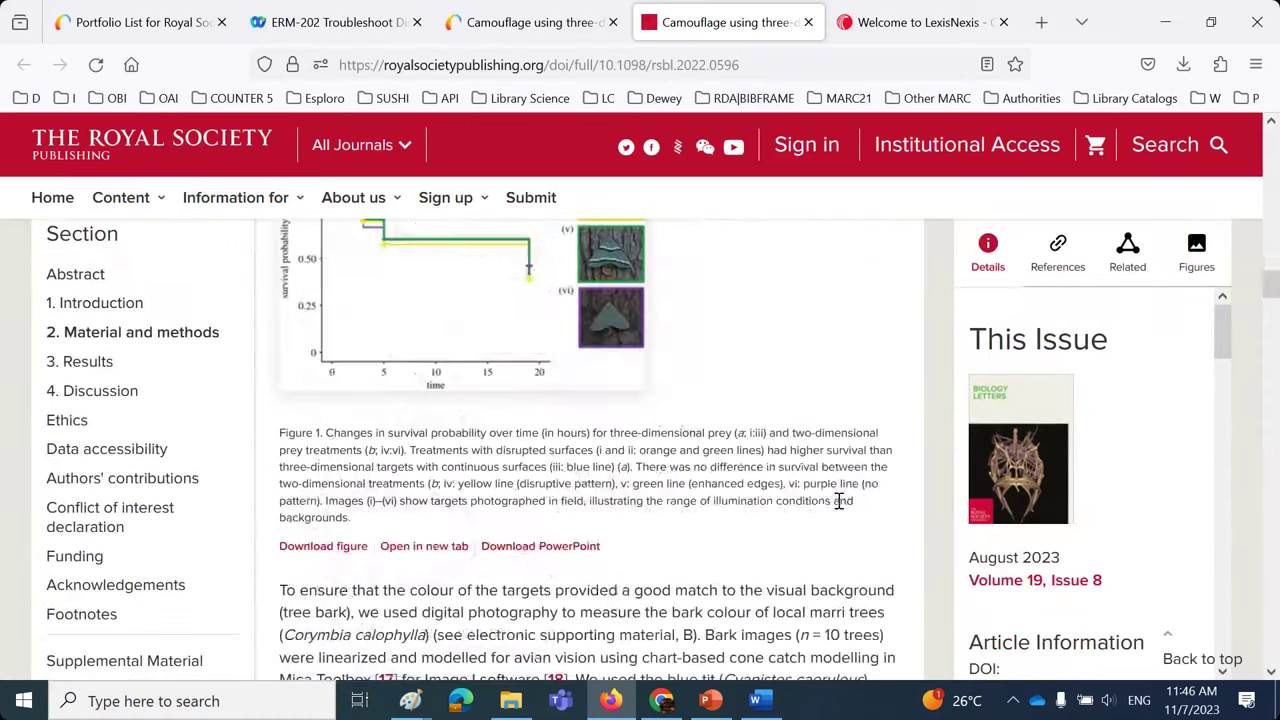
{"action": "scroll", "coordinate": [838, 537], "scroll_direction": "up", "scroll_amount": 14}
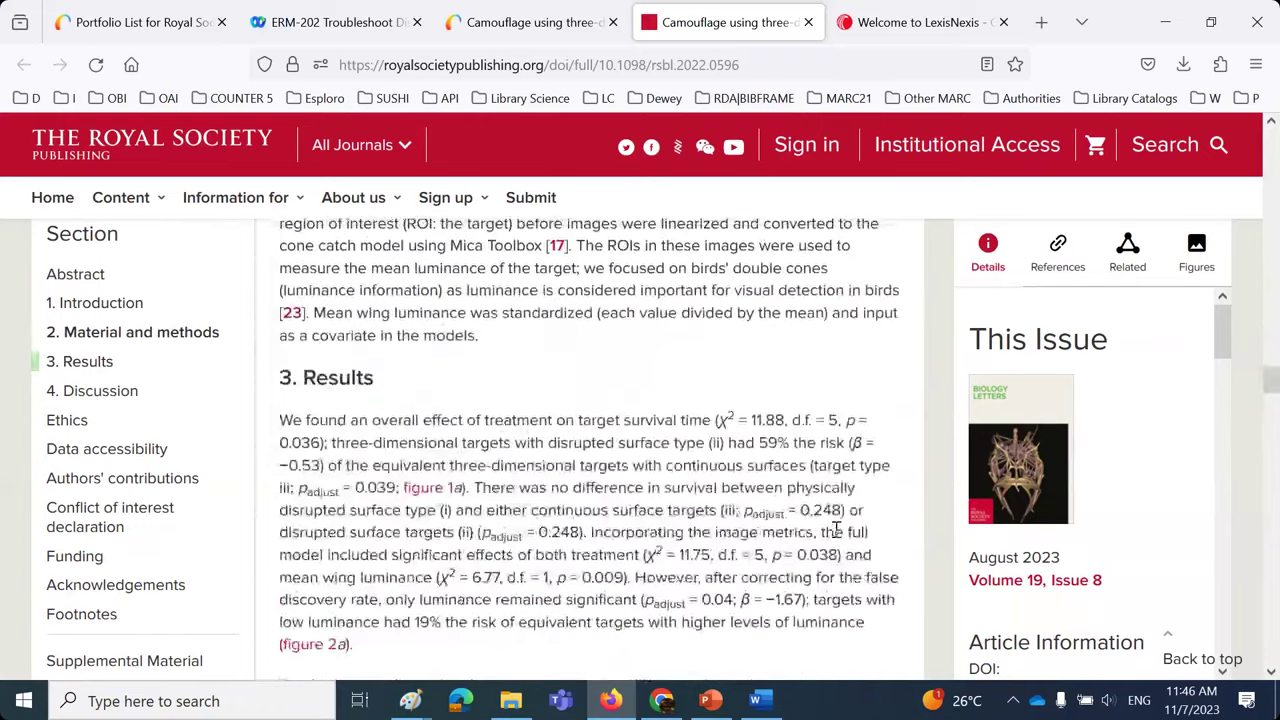
{"action": "scroll", "coordinate": [838, 530], "scroll_direction": "up", "scroll_amount": 8}
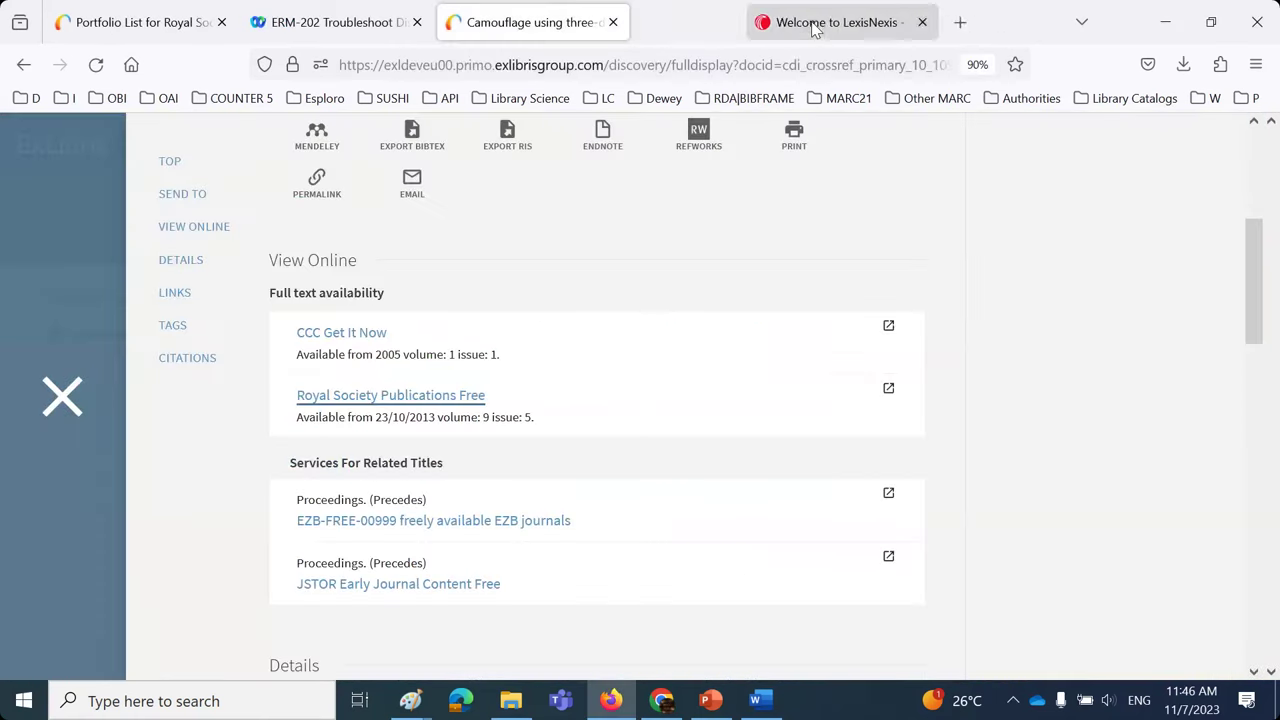
{"action": "left_click", "coordinate": [808, 22]}
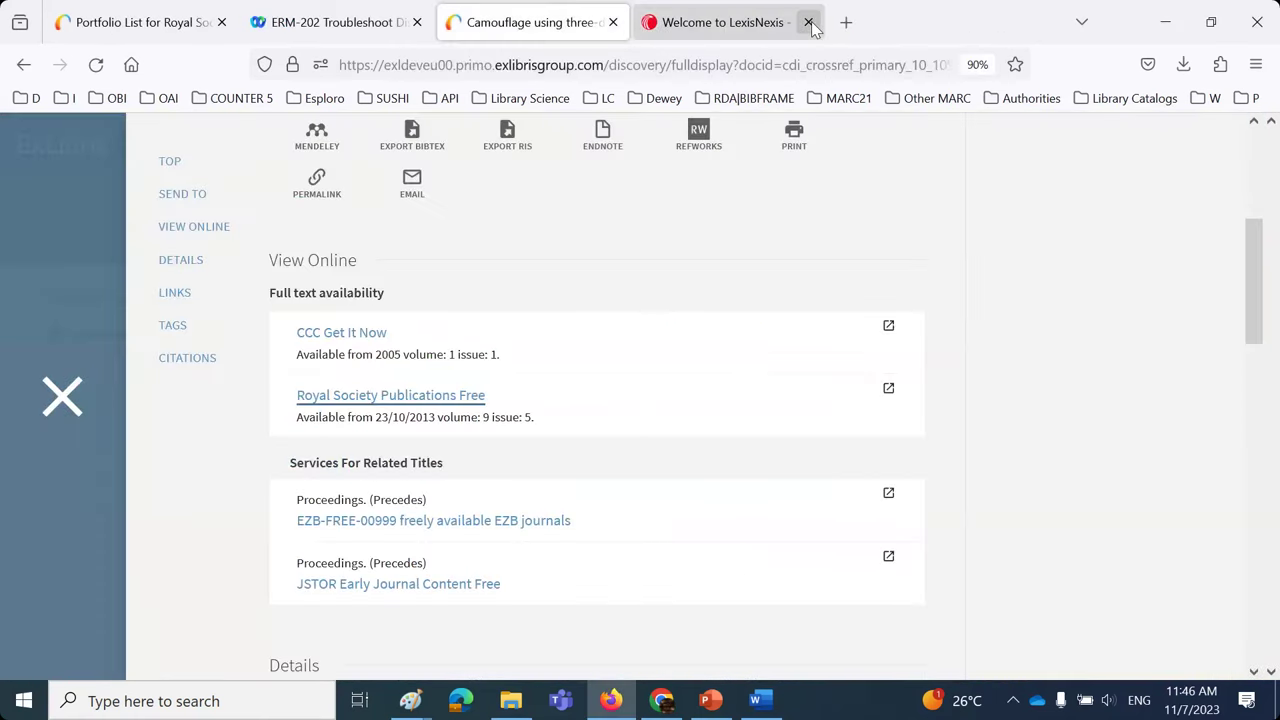
- Close the record, rerun the CDI search for the article, and open its full record from the article title
{"action": "left_click", "coordinate": [61, 398]}
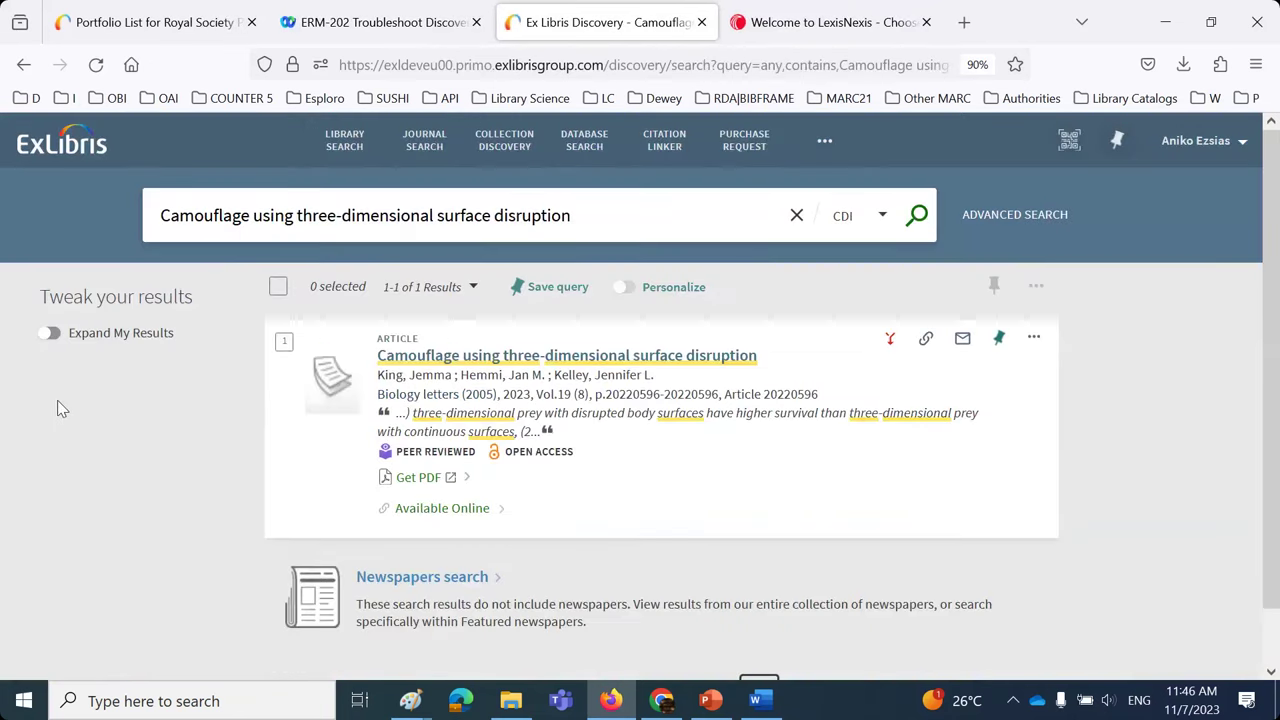
{"action": "left_click", "coordinate": [916, 218]}
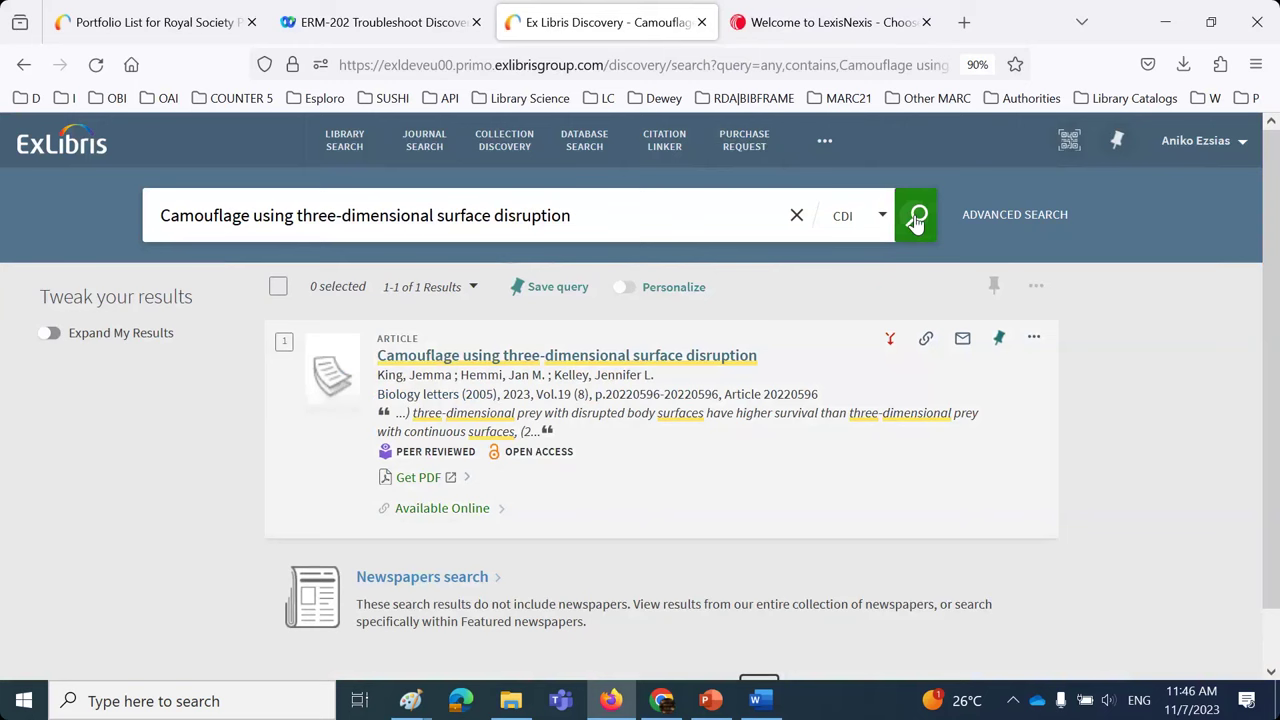
{"action": "left_click", "coordinate": [463, 512]}
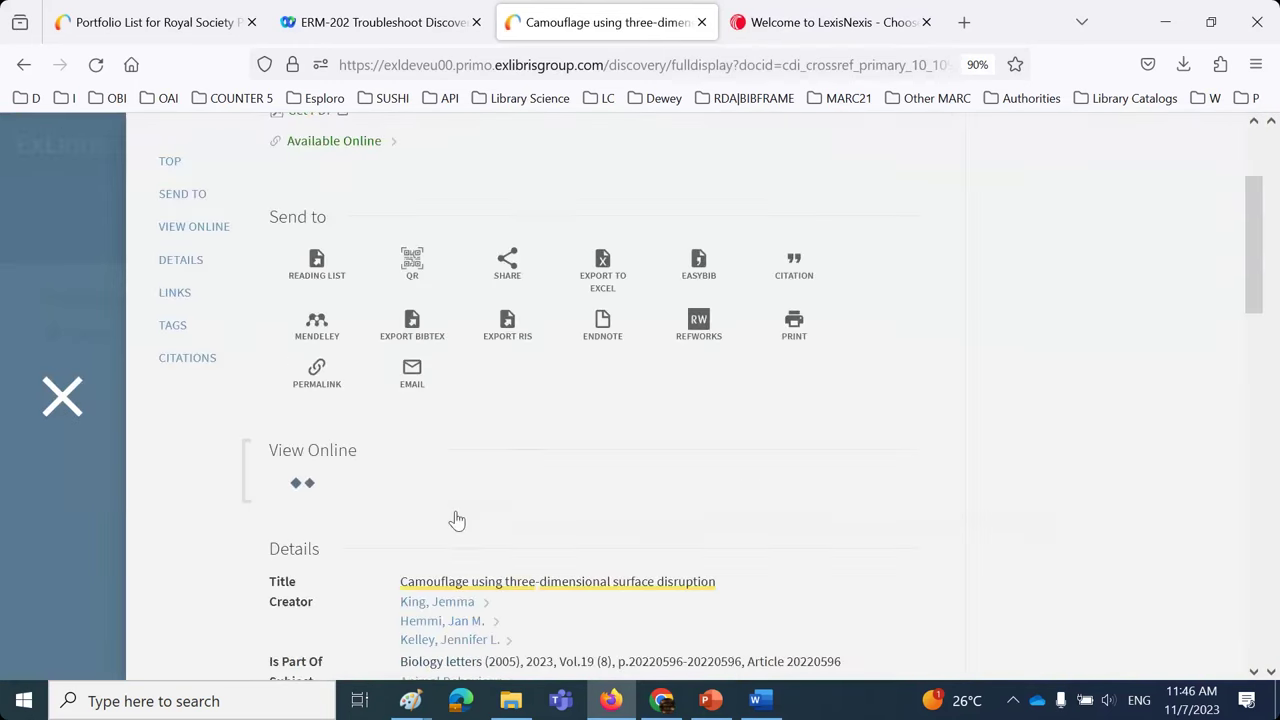
{"action": "left_click", "coordinate": [62, 397]}
{"action": "left_click", "coordinate": [610, 362]}
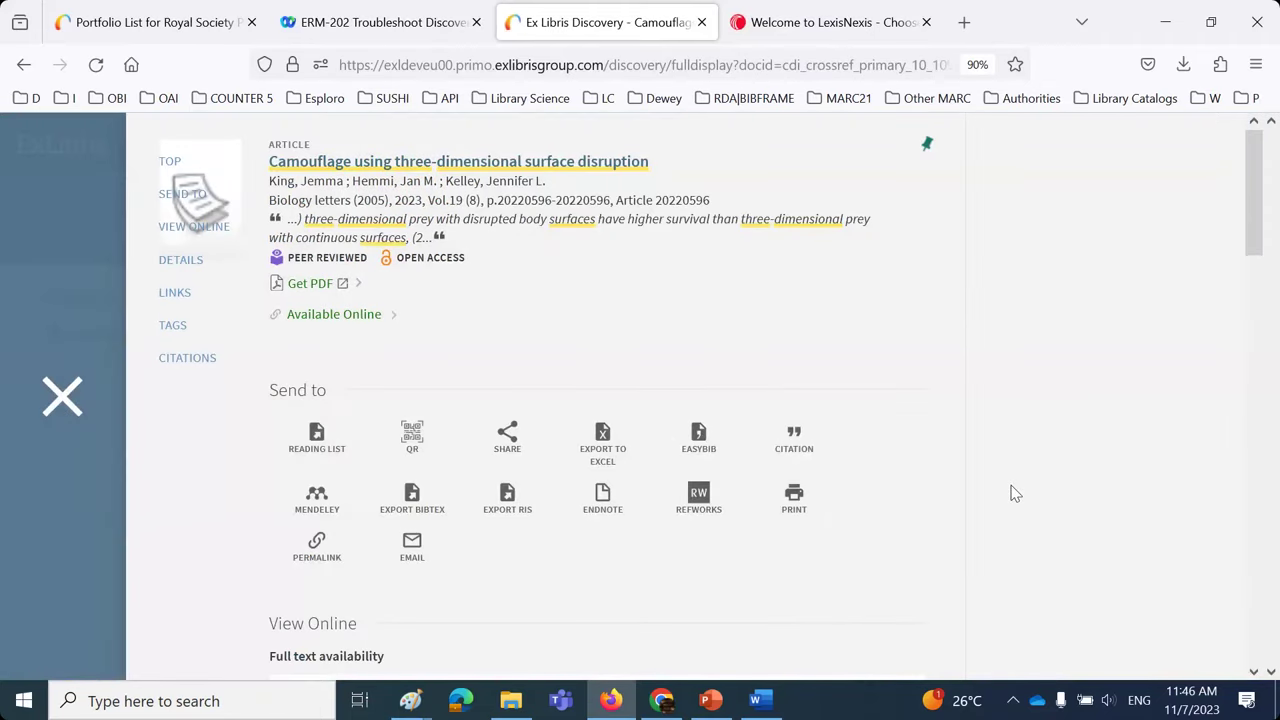
- Copy the complete web address of the article's full record in Primo
{"action": "left_click", "coordinate": [838, 62]}
{"action": "left_click", "coordinate": [815, 62]}
{"action": "left_click_drag", "start_coordinate": [849, 63], "coordinate": [1138, 65]}
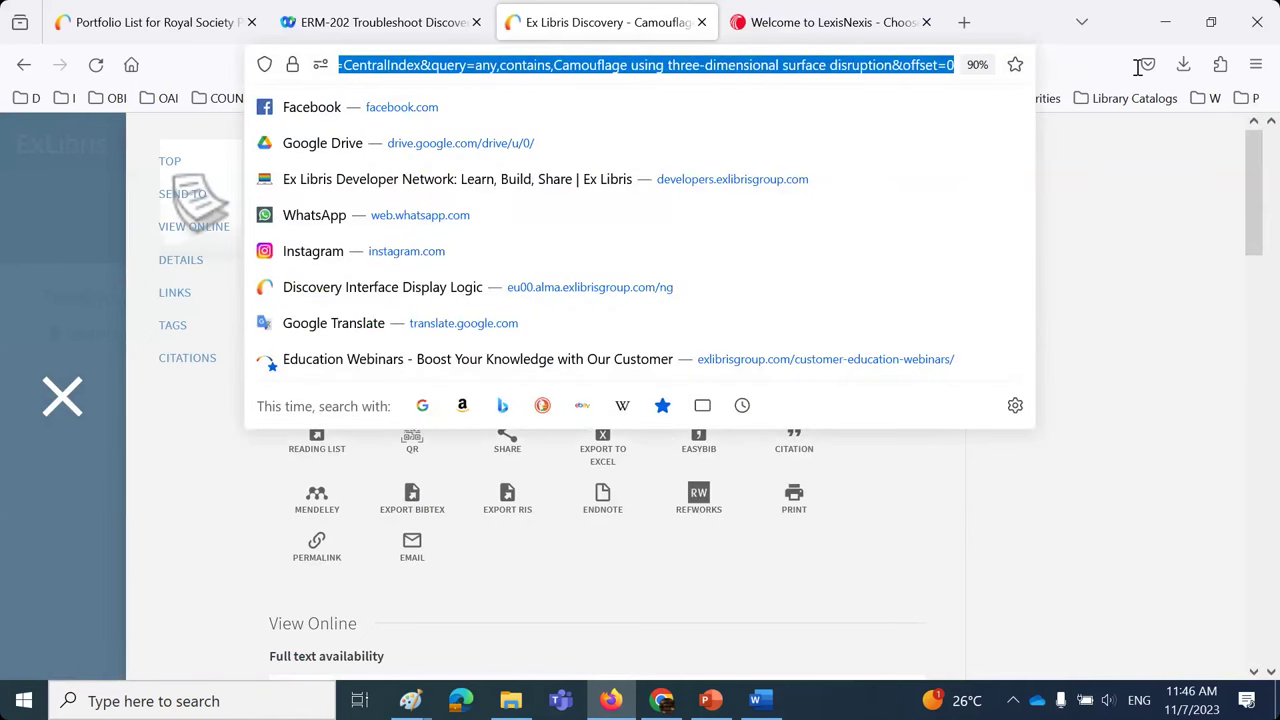
- In Word, remove the trailing parenthesis after "Biology Letters" and paste the copied record URL a few lines below it
{"action": "left_click", "coordinate": [760, 700]}
{"action": "left_click", "coordinate": [1048, 515]}
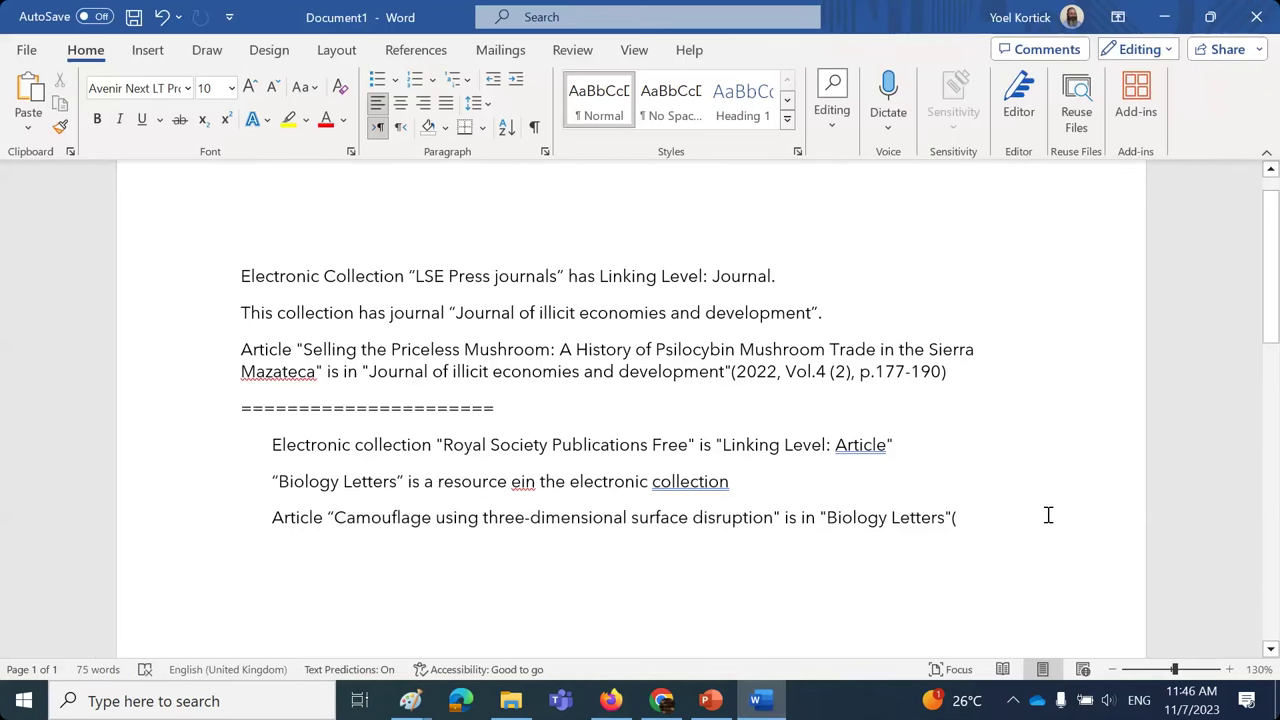
{"action": "scroll", "coordinate": [1037, 522], "scroll_direction": "down", "scroll_amount": 5}
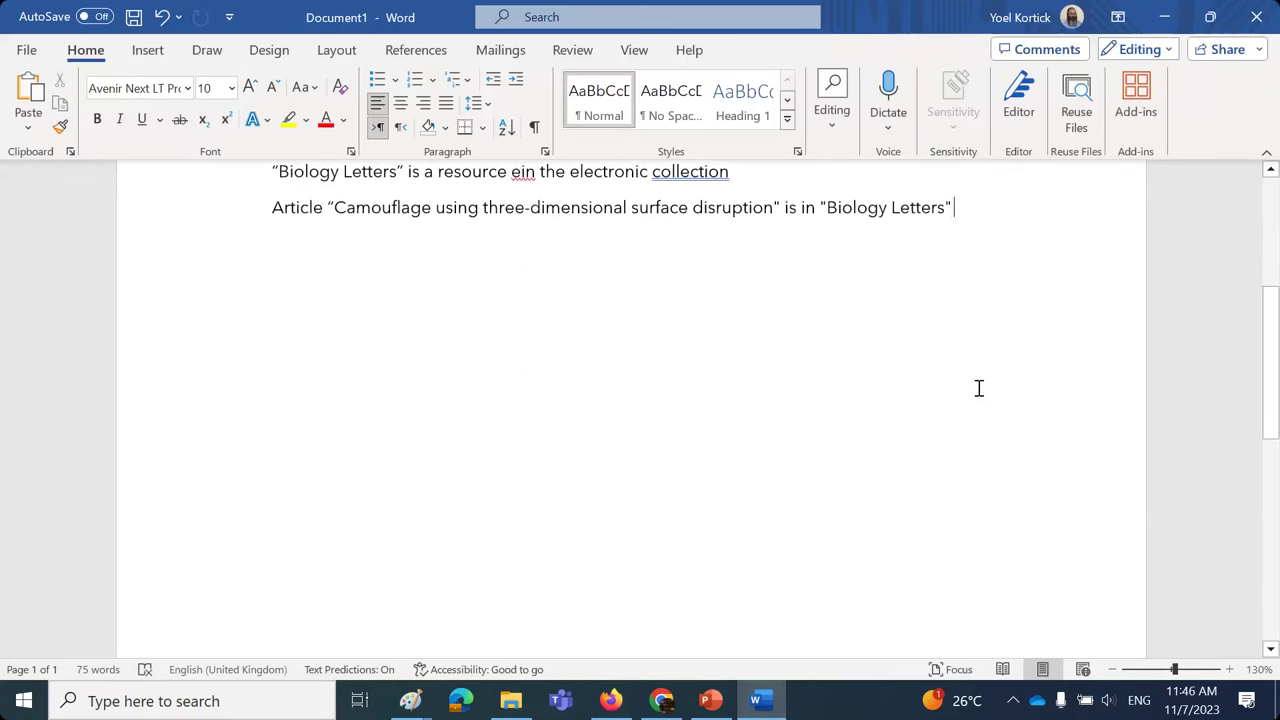
{"action": "key", "text": "Return"}
{"action": "key", "text": "Return"}
{"action": "type", "text": "https://exldeveu00.primo.exlibrisgroup.com/discovery/fulldisplay?docid=cdi_crossref_primary_10_1098_rsbl_2022_0596&context=PC&vid=EXLDEV1_INST:Alma&lang=en&search_scope=CentralIndex&adaptor=Primo%20Central&tab=CentralIndex&query=any,contains,Camouflage%20using%20three-dimensional%20surface%20disruption&offset=0"}
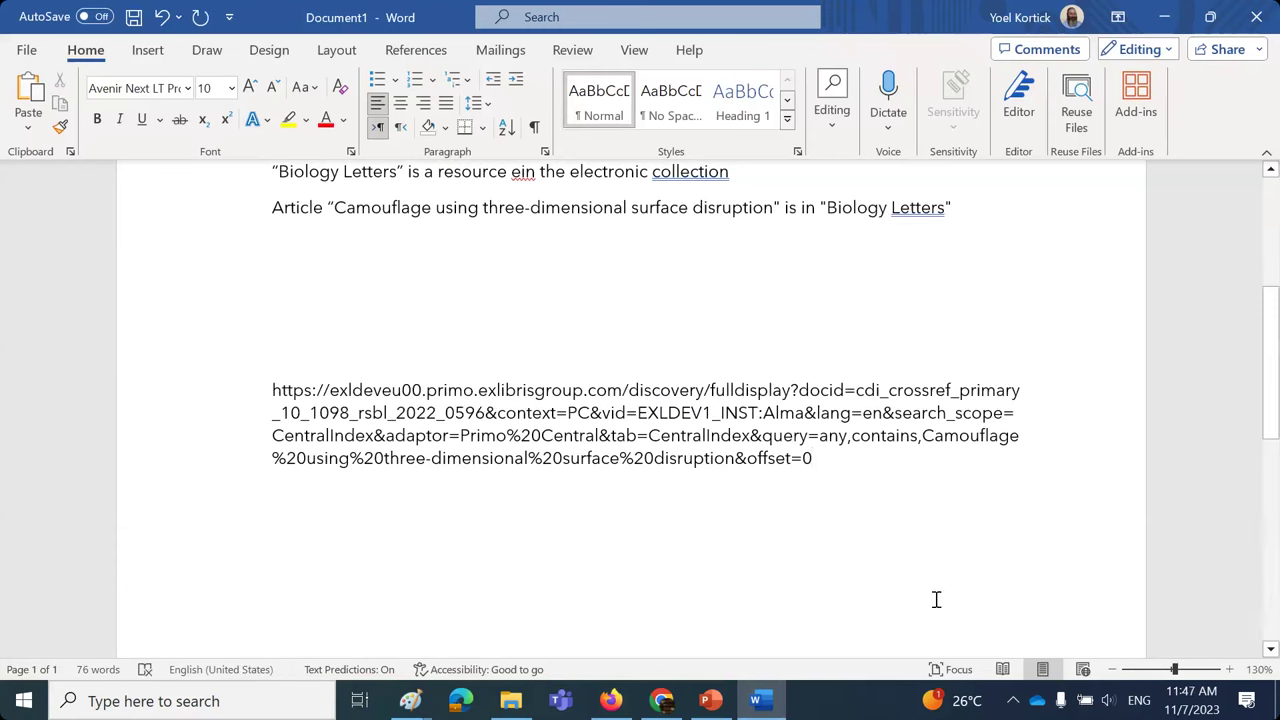
- In PowerPoint, go through the "A note about the Context Object and Open URL" slides and copy "&displayCTO=true"
{"action": "key", "text": "alt+Tab"}
{"action": "scroll", "coordinate": [936, 486], "scroll_direction": "down", "scroll_amount": 1}
{"action": "scroll", "coordinate": [938, 486], "scroll_direction": "down", "scroll_amount": 4}
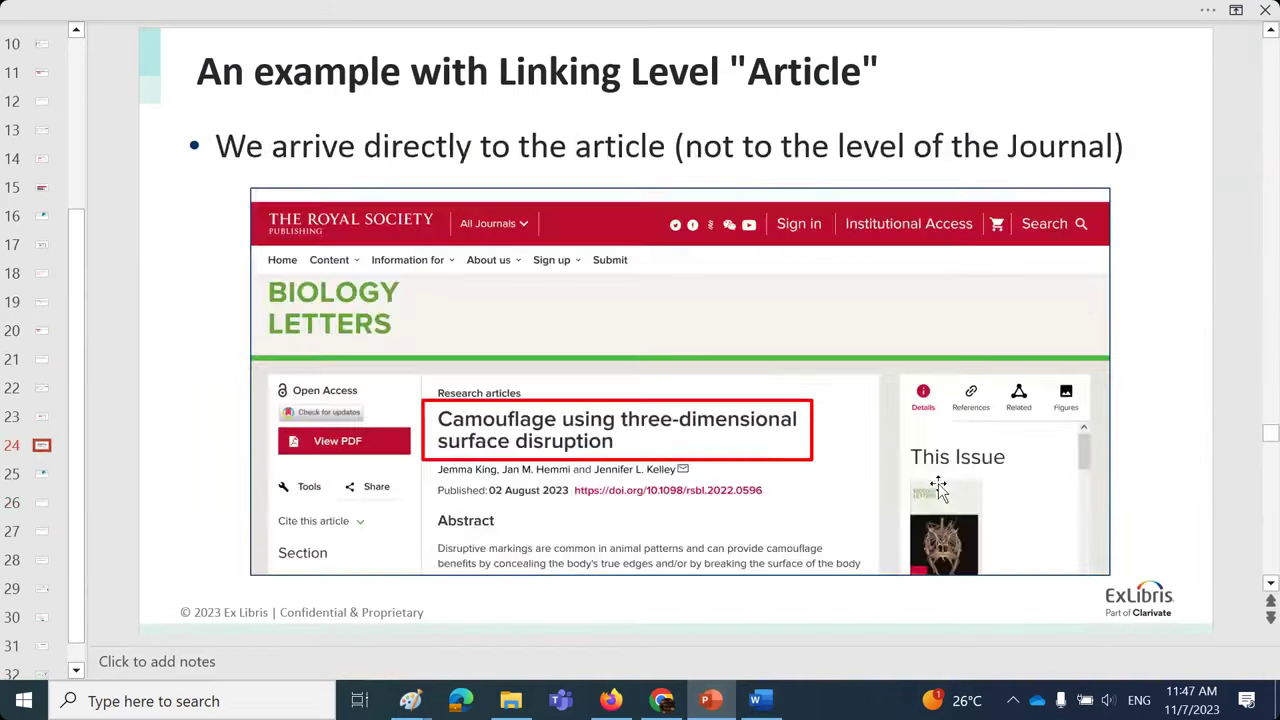
{"action": "scroll", "coordinate": [939, 484], "scroll_direction": "up", "scroll_amount": 1}
{"action": "scroll", "coordinate": [939, 484], "scroll_direction": "down", "scroll_amount": 1}
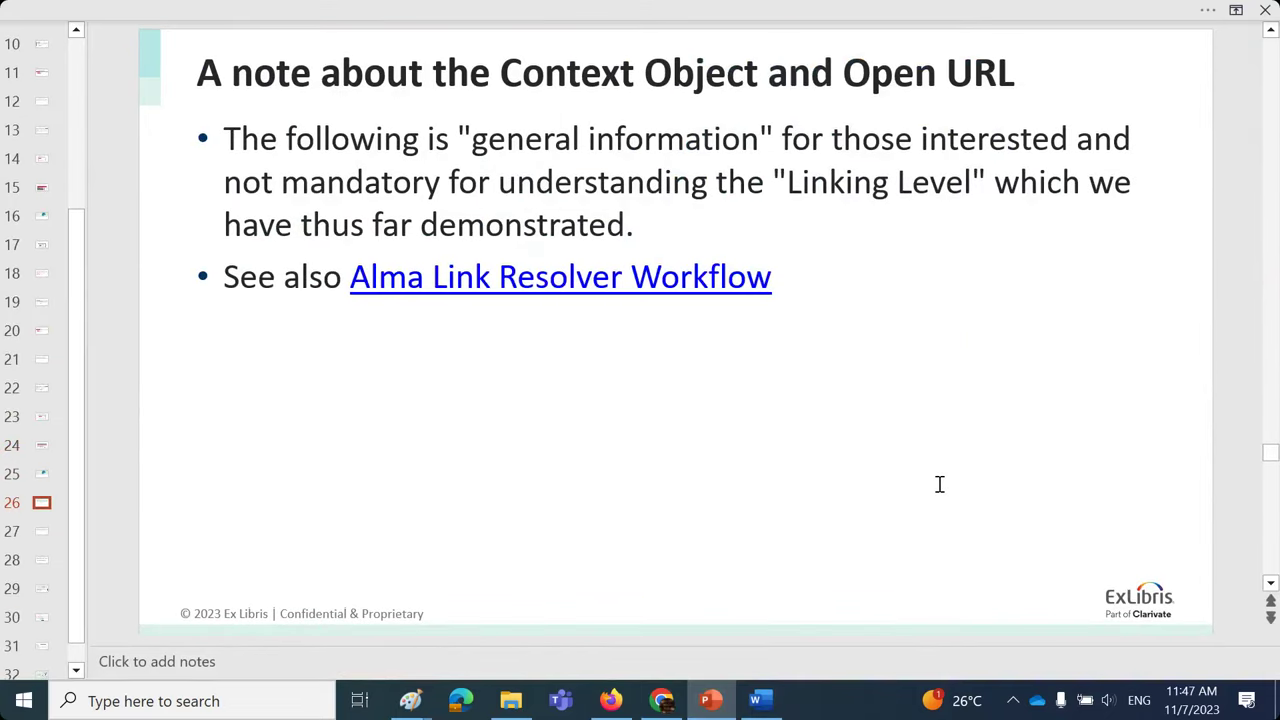
{"action": "scroll", "coordinate": [940, 488], "scroll_direction": "down", "scroll_amount": 1}
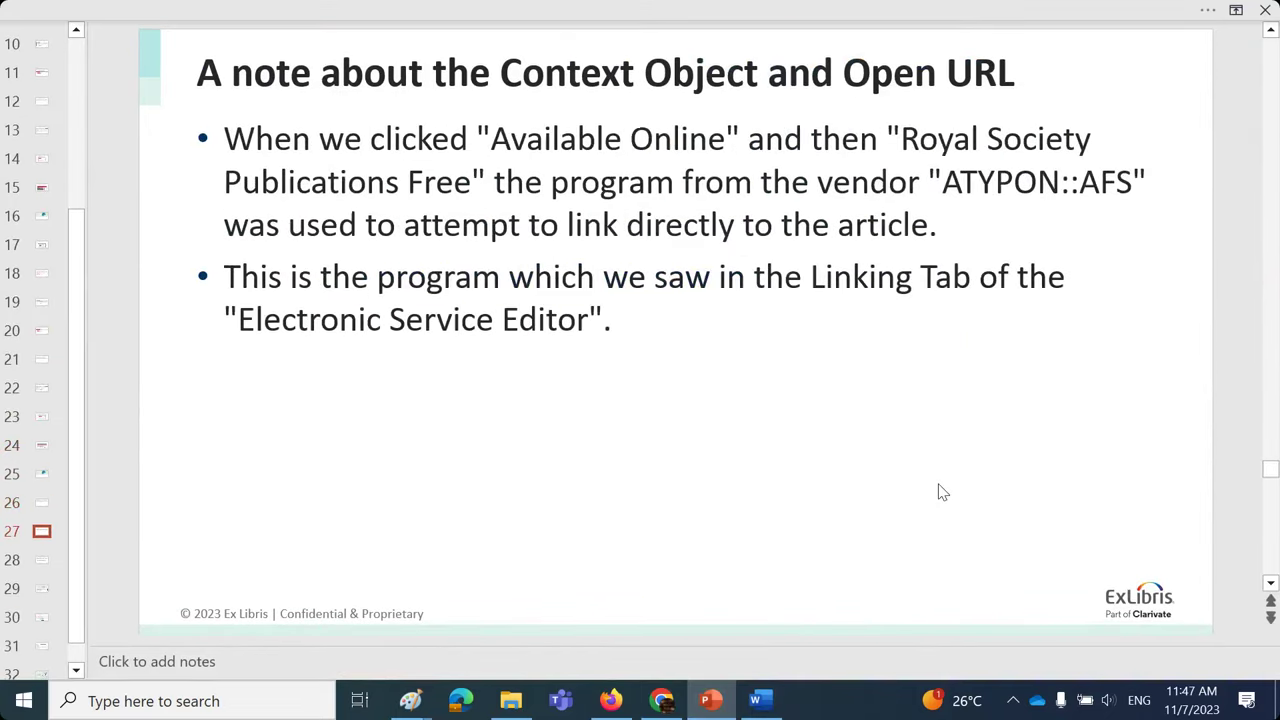
{"action": "scroll", "coordinate": [940, 492], "scroll_direction": "down", "scroll_amount": 1}
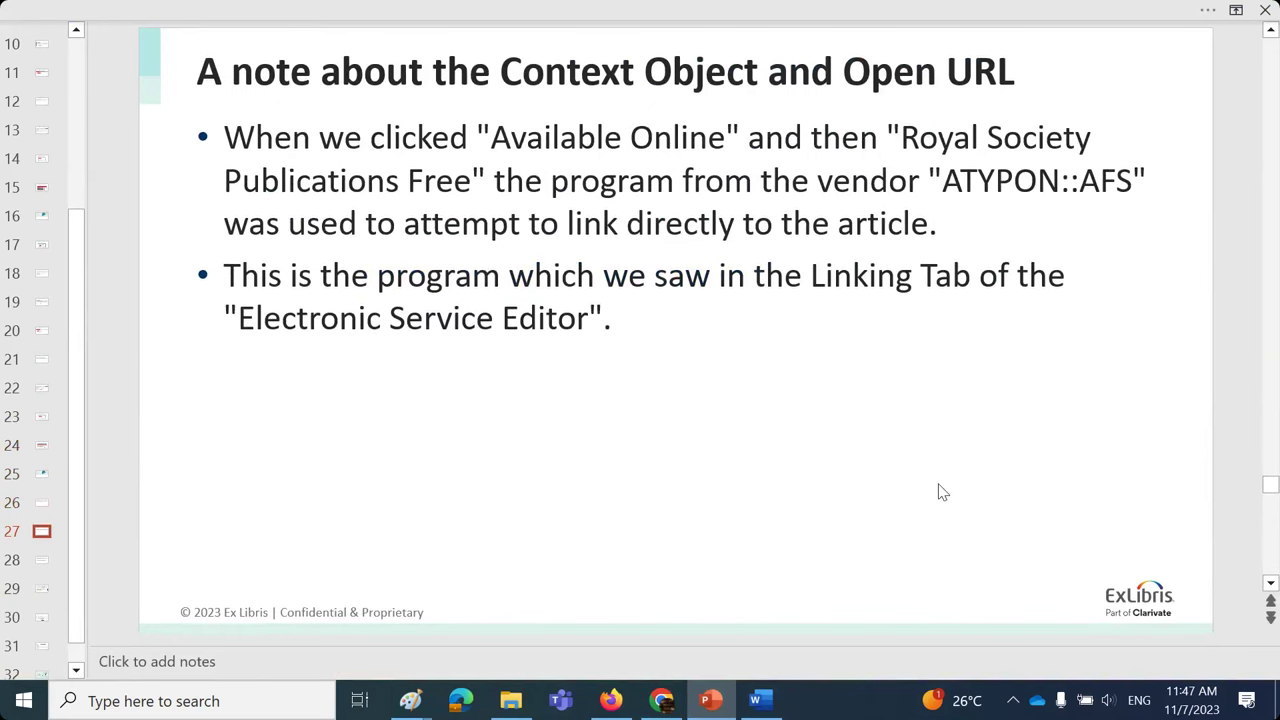
{"action": "scroll", "coordinate": [940, 490], "scroll_direction": "down", "scroll_amount": 1}
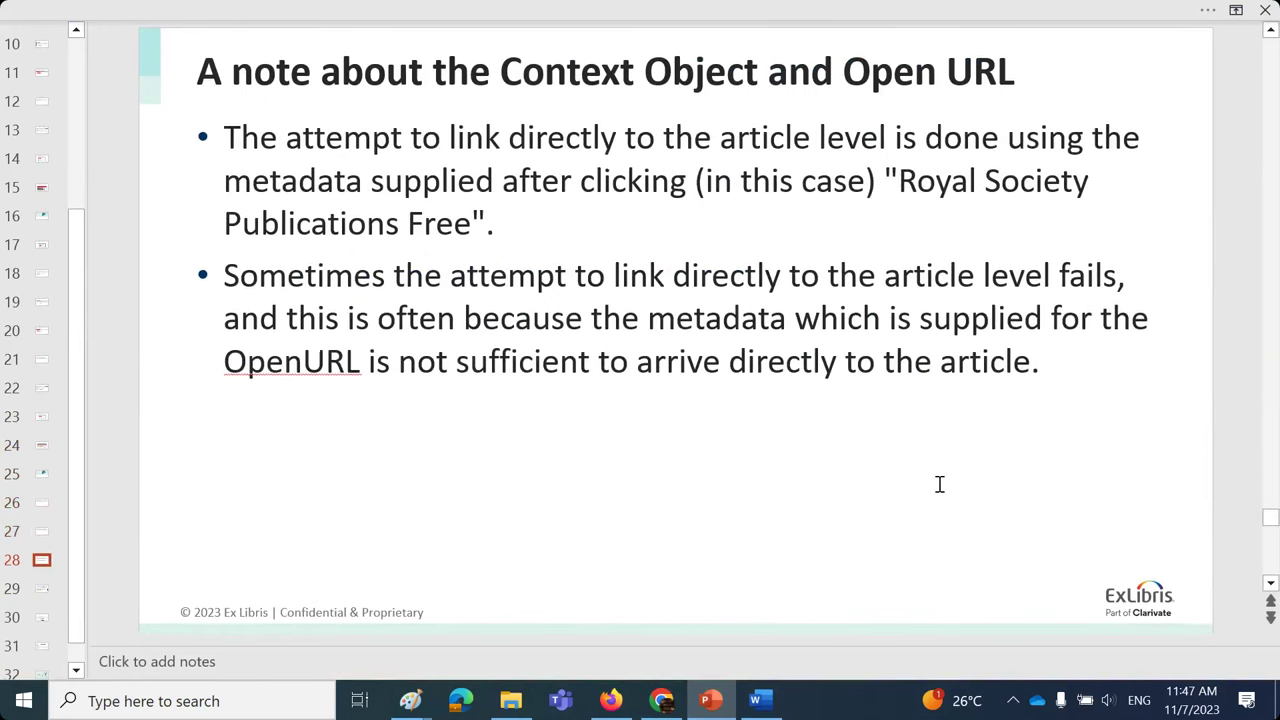
{"action": "scroll", "coordinate": [940, 485], "scroll_direction": "down", "scroll_amount": 1}
{"action": "left_click_drag", "start_coordinate": [594, 187], "coordinate": [870, 187]}
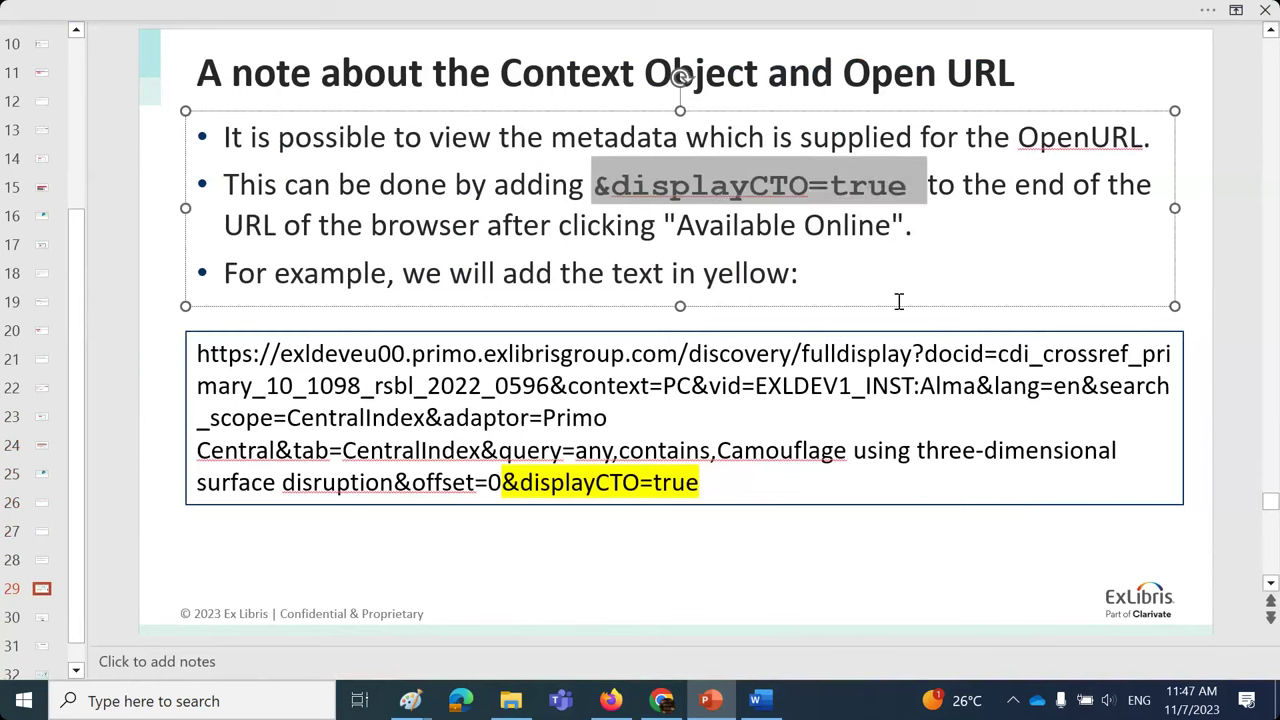
- Switch to Firefox, append "&displayCTO=true" to the end of the article record's URL, and load it
{"action": "left_click", "coordinate": [617, 706]}
{"action": "left_click", "coordinate": [928, 62]}
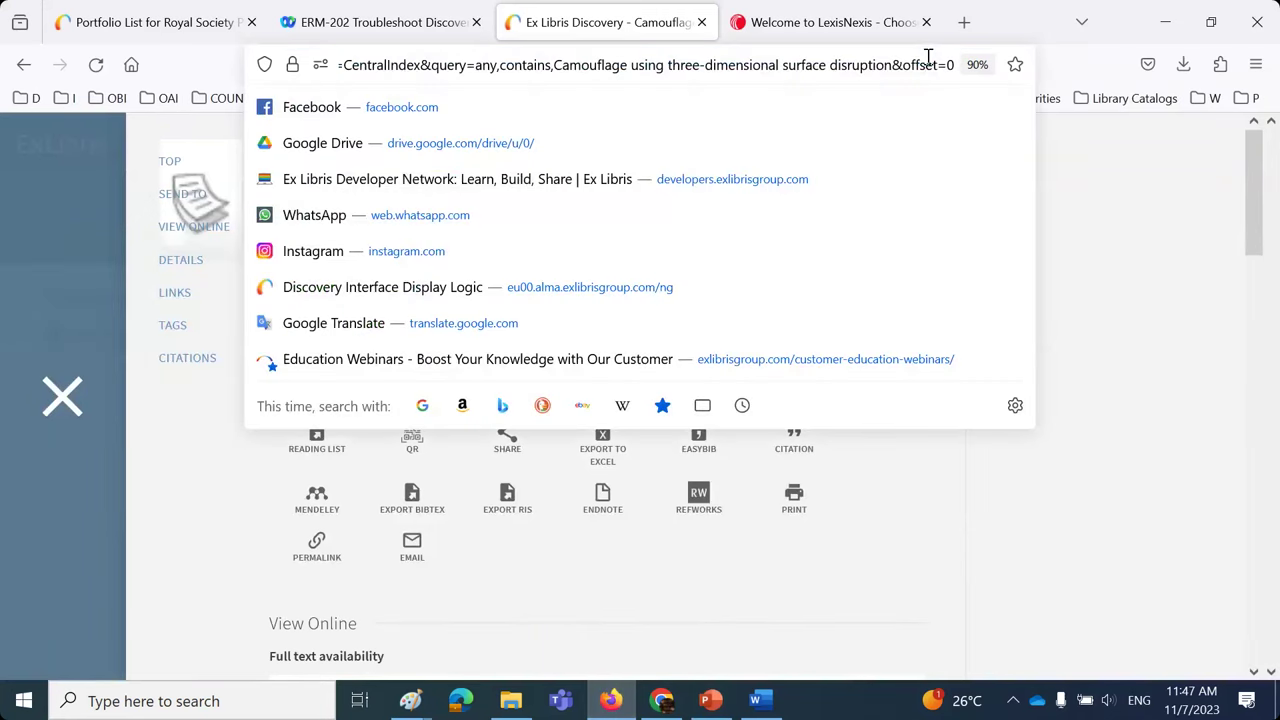
{"action": "key", "text": "End"}
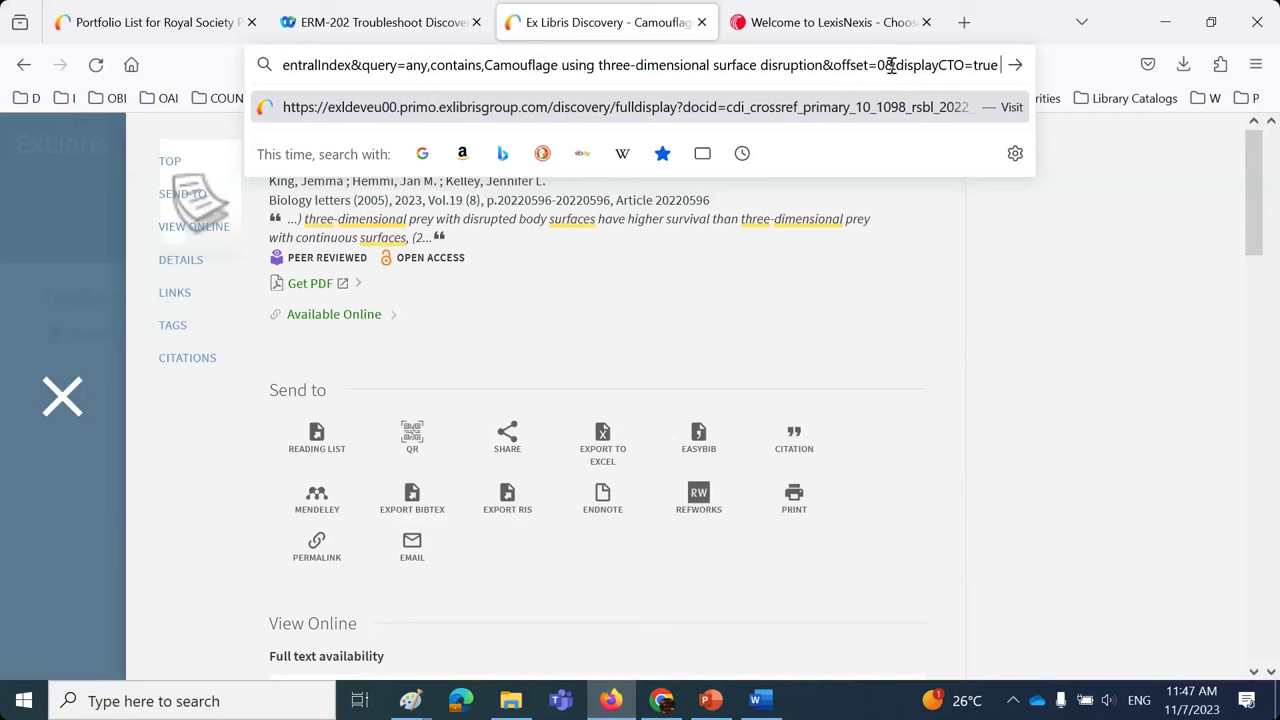
{"action": "left_click_drag", "start_coordinate": [886, 64], "coordinate": [986, 64]}
{"action": "left_click", "coordinate": [1028, 66]}
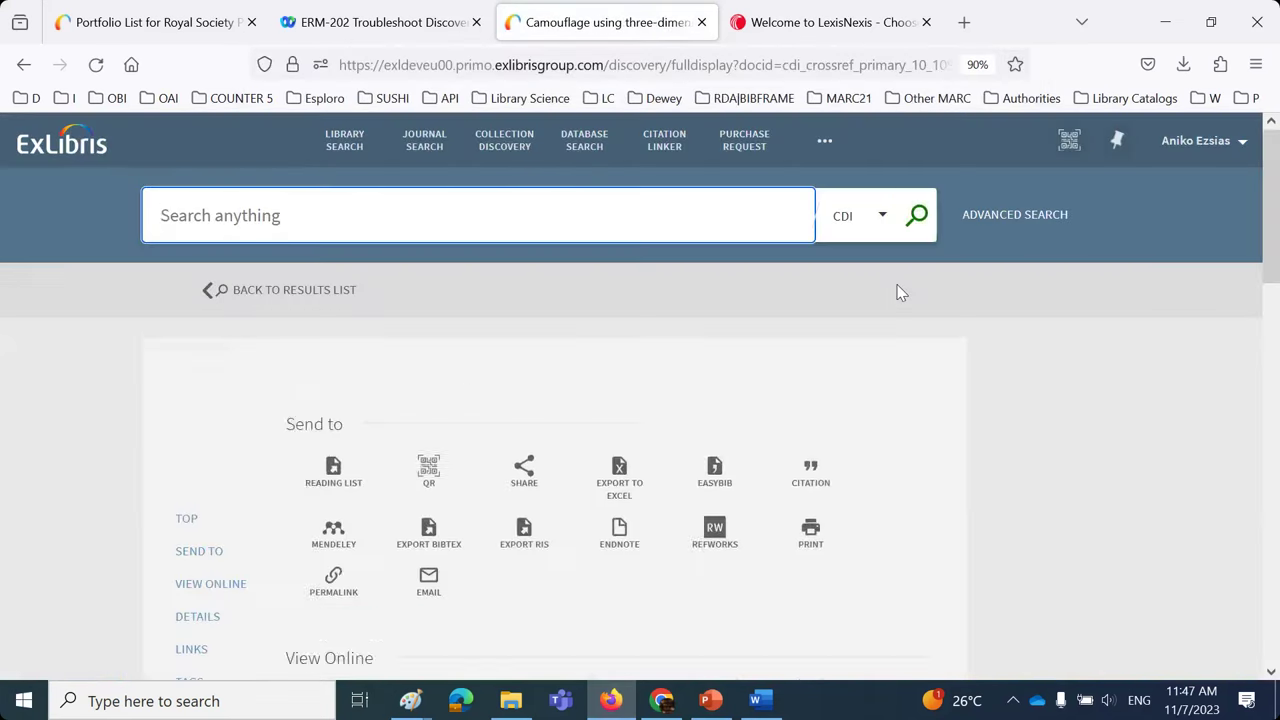
- Display the article's CTO and examine the context object keys, including the genre, author names and Incoming_URL
{"action": "scroll", "coordinate": [897, 290], "scroll_direction": "down", "scroll_amount": 2}
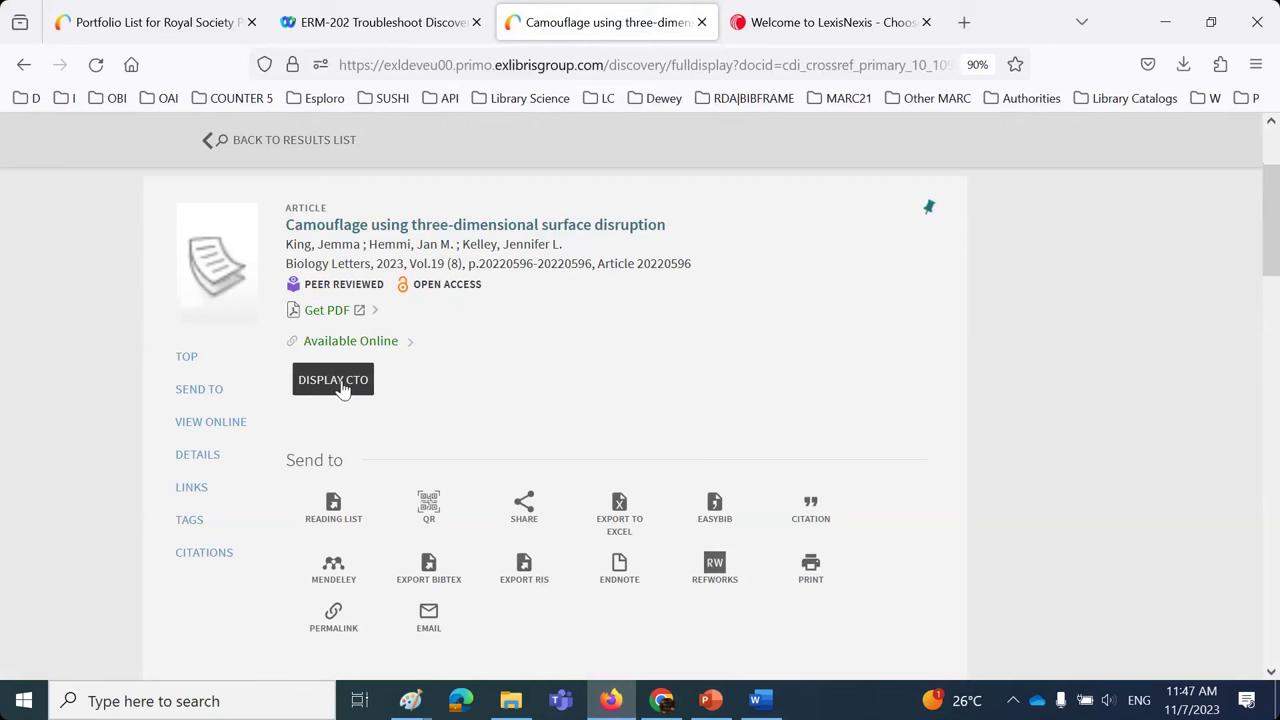
{"action": "left_click", "coordinate": [342, 386]}
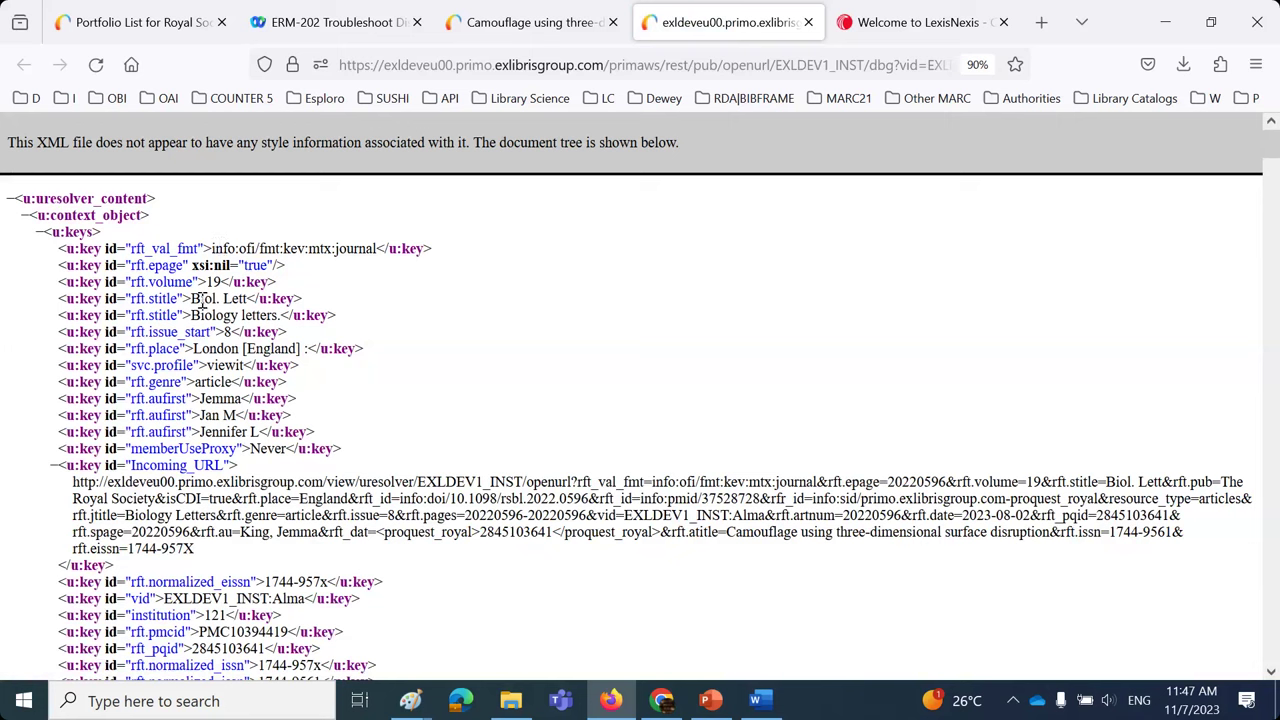
{"action": "double_click", "coordinate": [212, 382]}
{"action": "left_click", "coordinate": [220, 430]}
{"action": "scroll", "coordinate": [266, 477], "scroll_direction": "down", "scroll_amount": 2}
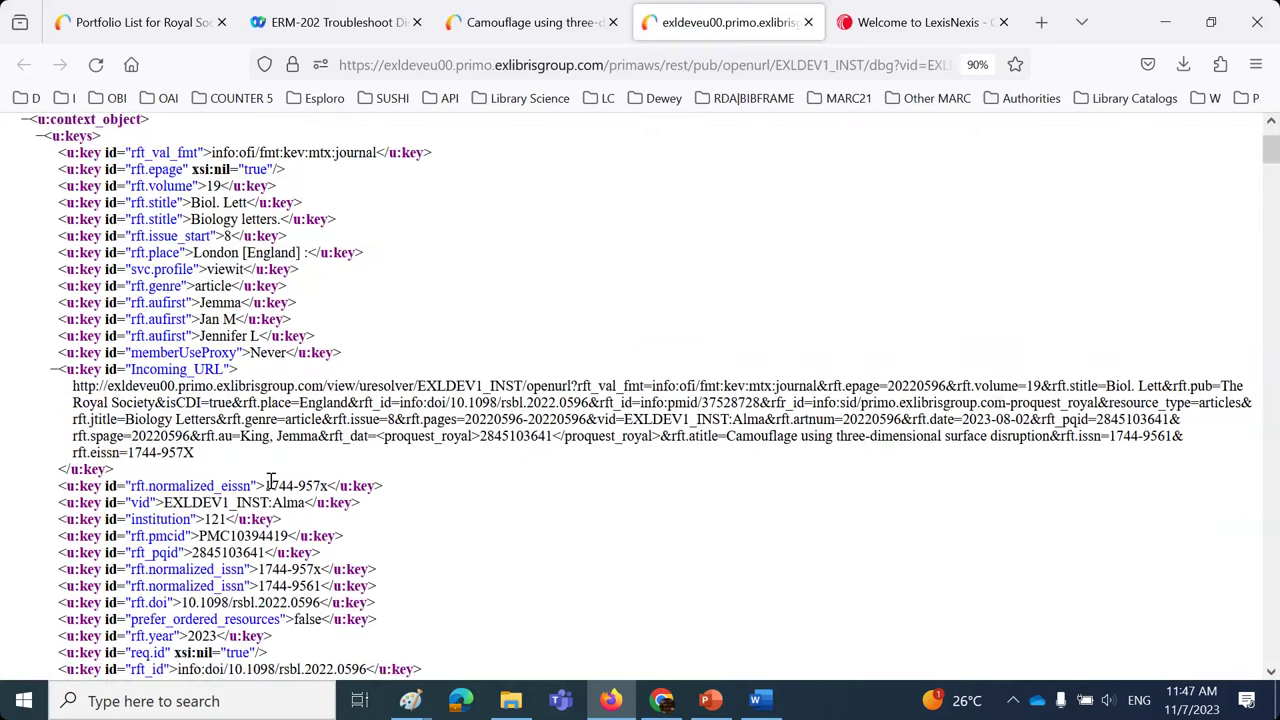
{"action": "scroll", "coordinate": [676, 556], "scroll_direction": "down", "scroll_amount": 8}
{"action": "scroll", "coordinate": [676, 556], "scroll_direction": "down", "scroll_amount": 10}
{"action": "scroll", "coordinate": [676, 556], "scroll_direction": "up", "scroll_amount": 18}
- Copy the Incoming_URL value from the XML and load it in the tab showing the LexisNexis page
{"action": "left_click_drag", "start_coordinate": [73, 385], "coordinate": [225, 455]}
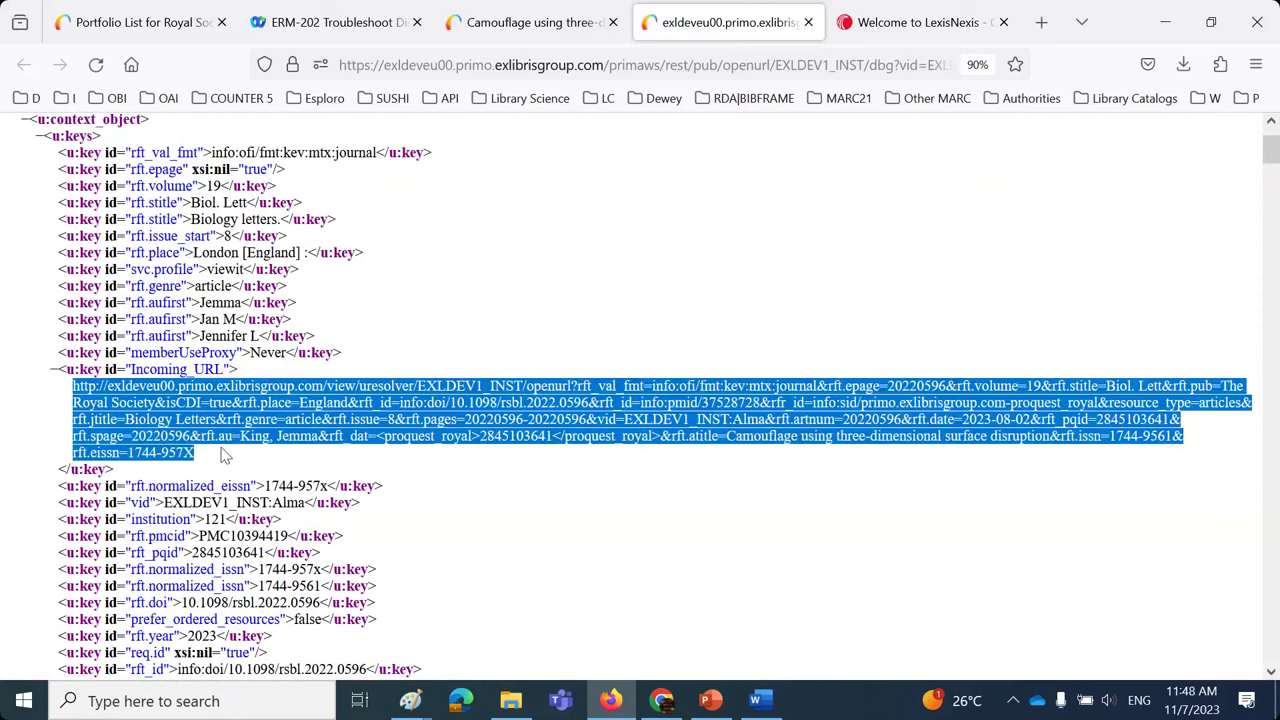
{"action": "left_click", "coordinate": [935, 22]}
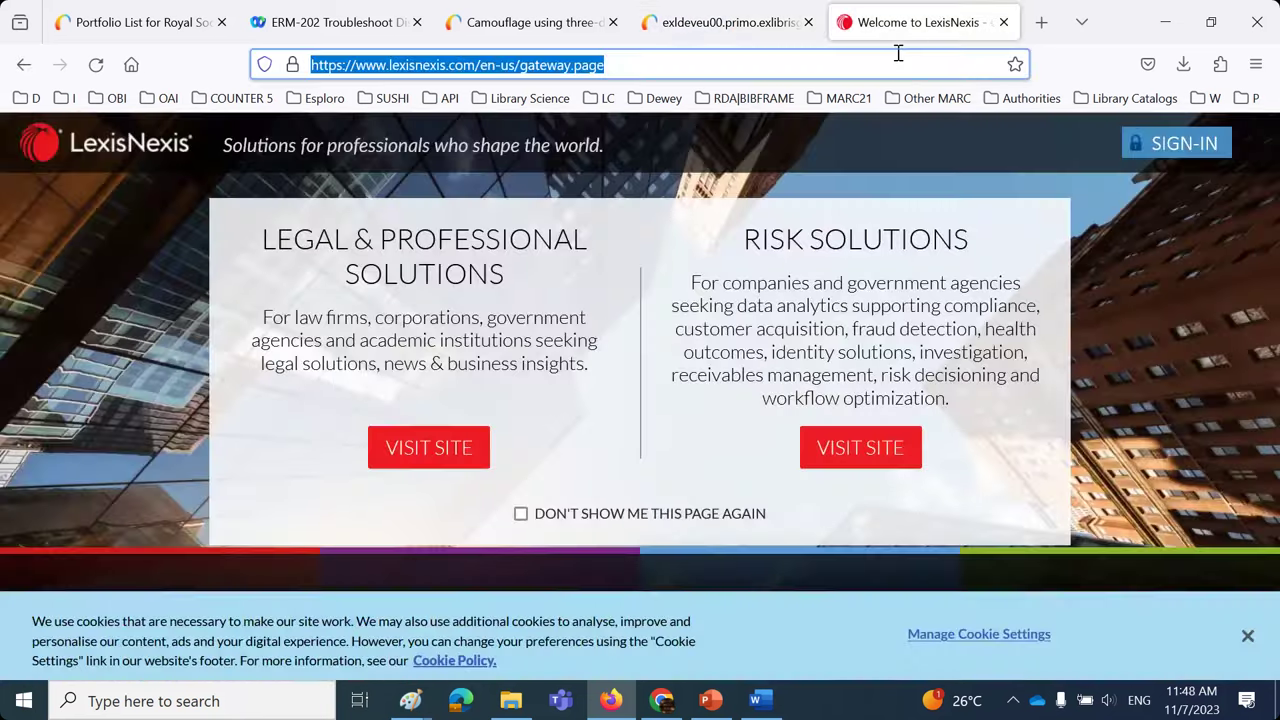
{"action": "key", "text": "ctrl+v"}
{"action": "key", "text": "Return"}
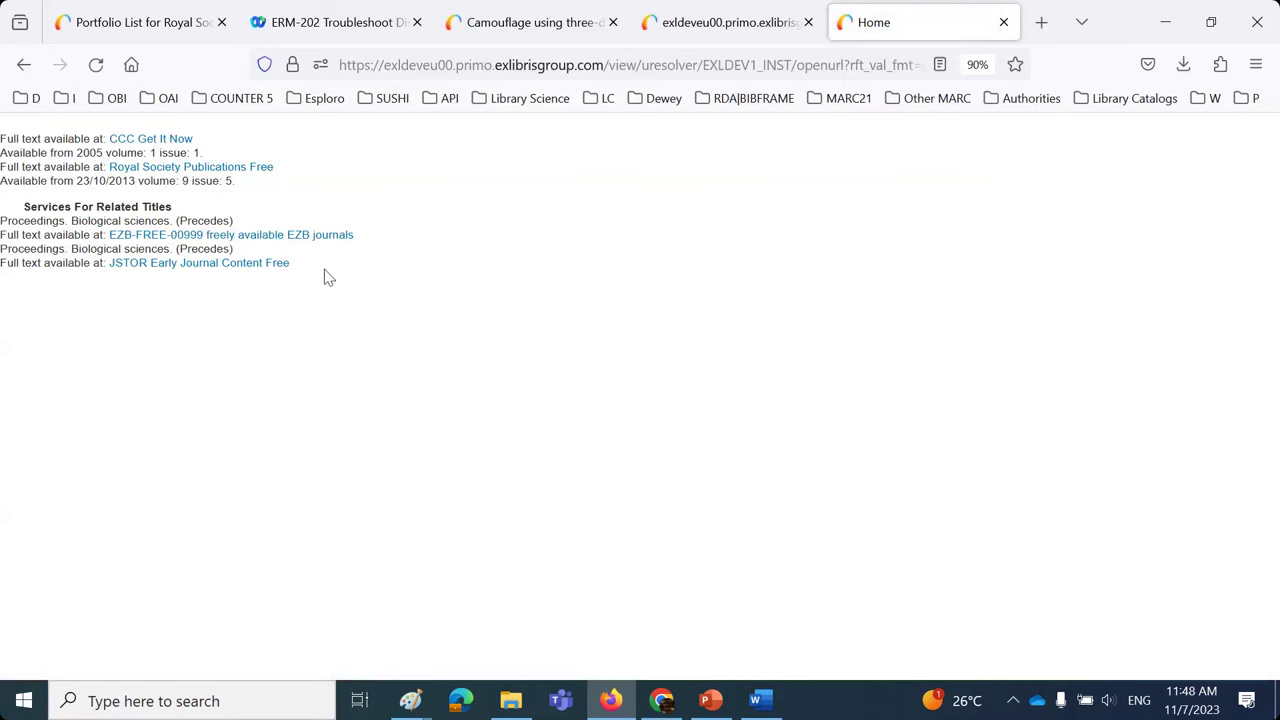
- Enlarge the resolver services page, and examine the context object keys, Incoming_URL and context services in the article's CTO XML
{"action": "scroll", "coordinate": [324, 269], "scroll_direction": "up", "scroll_amount": 4}
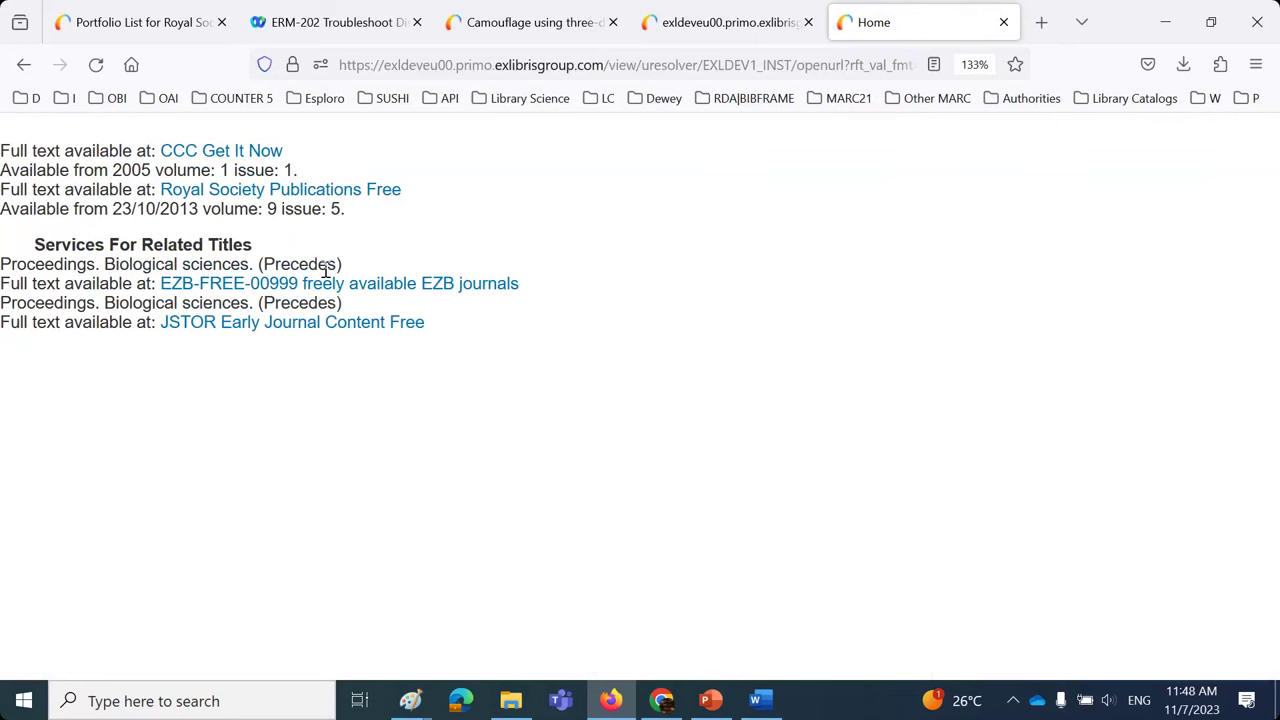
{"action": "left_click", "coordinate": [668, 36]}
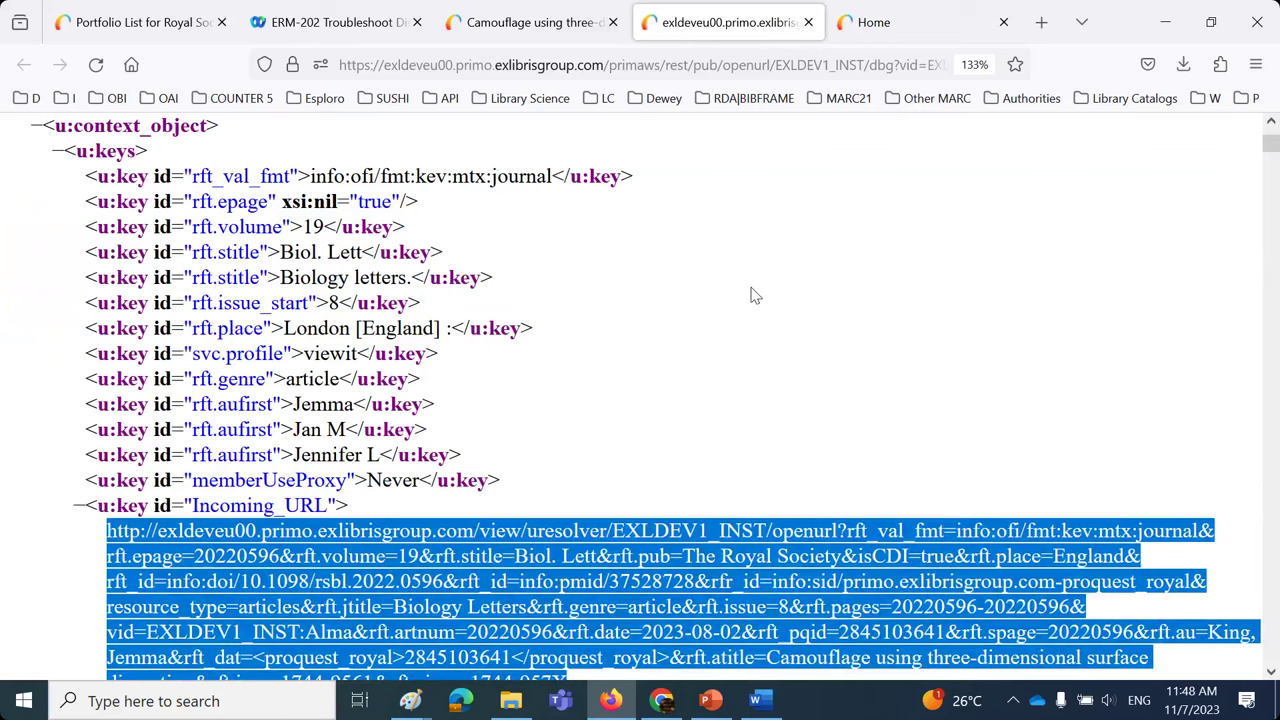
{"action": "scroll", "coordinate": [752, 295], "scroll_direction": "down", "scroll_amount": 3}
{"action": "scroll", "coordinate": [814, 366], "scroll_direction": "down", "scroll_amount": 15}
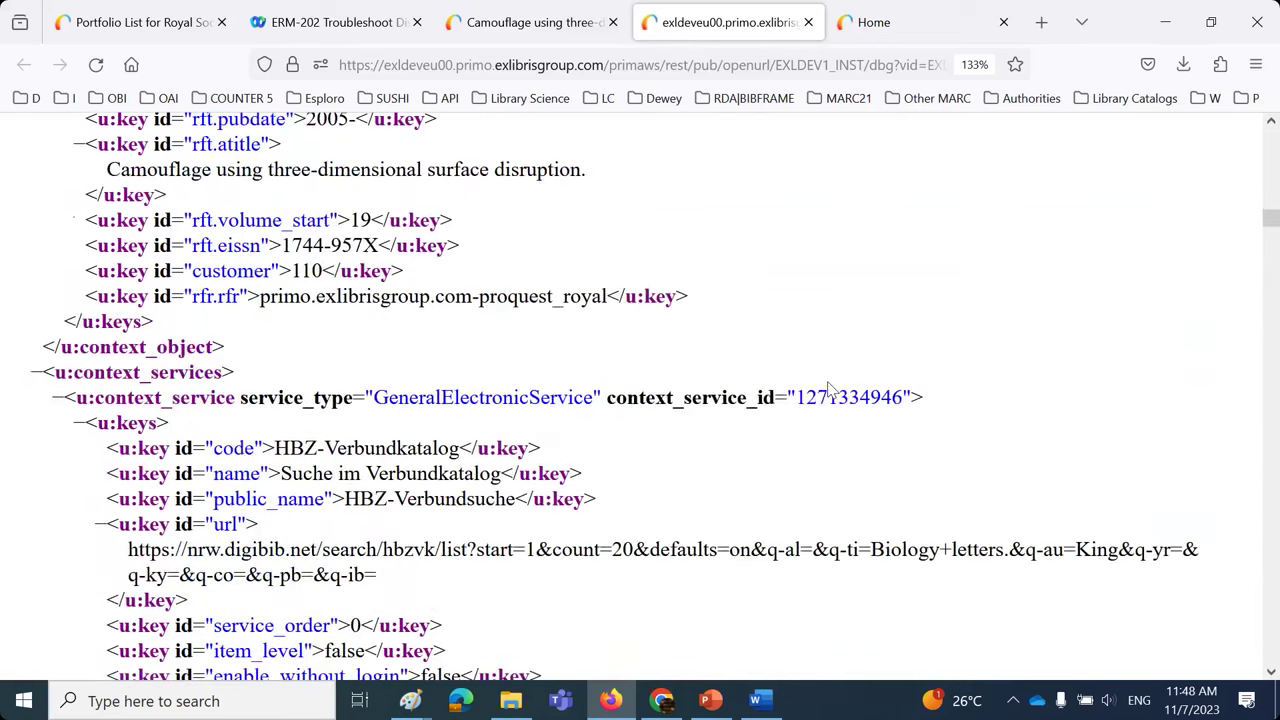
{"action": "scroll", "coordinate": [828, 390], "scroll_direction": "down", "scroll_amount": 5}
{"action": "scroll", "coordinate": [828, 390], "scroll_direction": "up", "scroll_amount": 20}
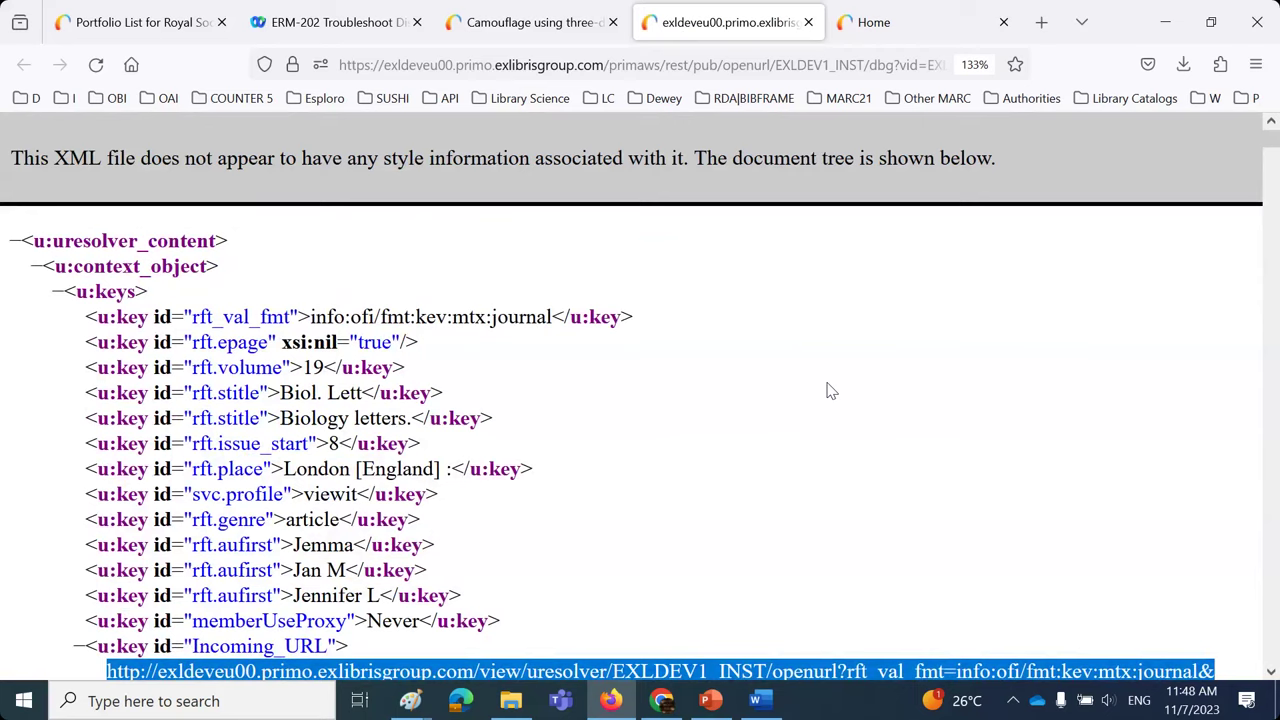
{"action": "scroll", "coordinate": [828, 390], "scroll_direction": "down", "scroll_amount": 3}
{"action": "scroll", "coordinate": [828, 385], "scroll_direction": "up", "scroll_amount": 3}
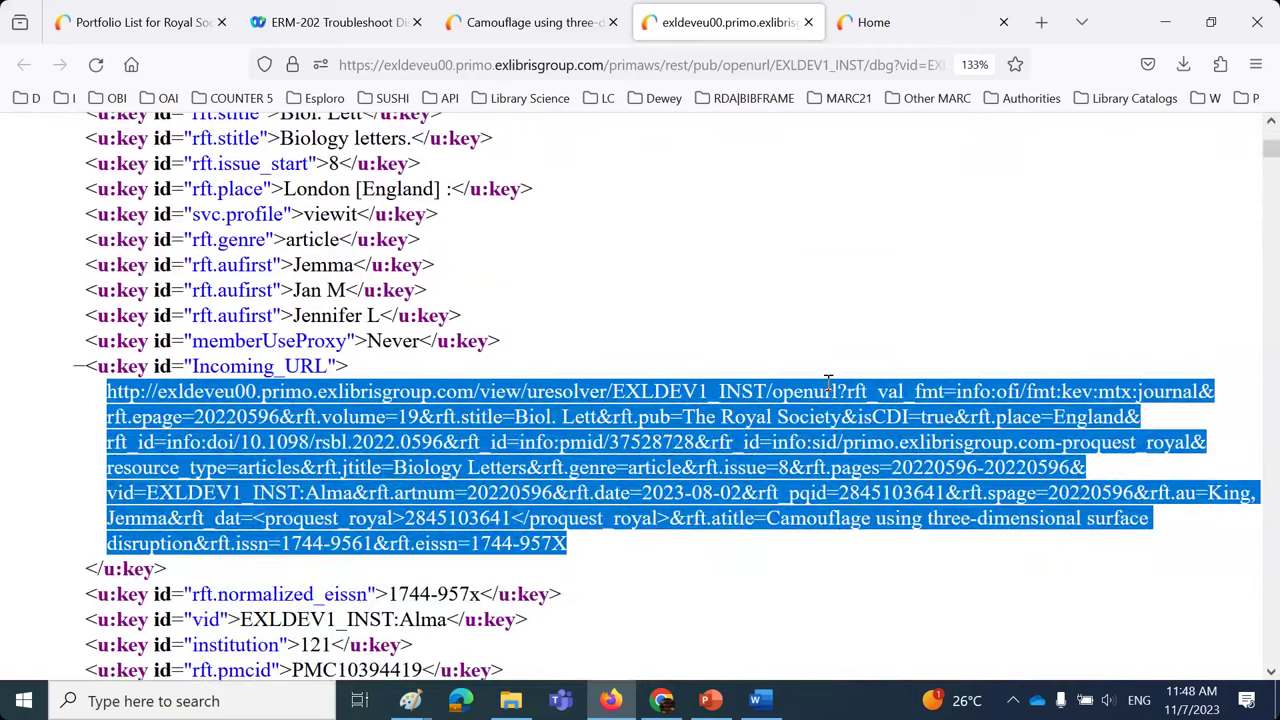
{"action": "scroll", "coordinate": [828, 390], "scroll_direction": "down", "scroll_amount": 2}
{"action": "scroll", "coordinate": [828, 390], "scroll_direction": "down", "scroll_amount": 2}
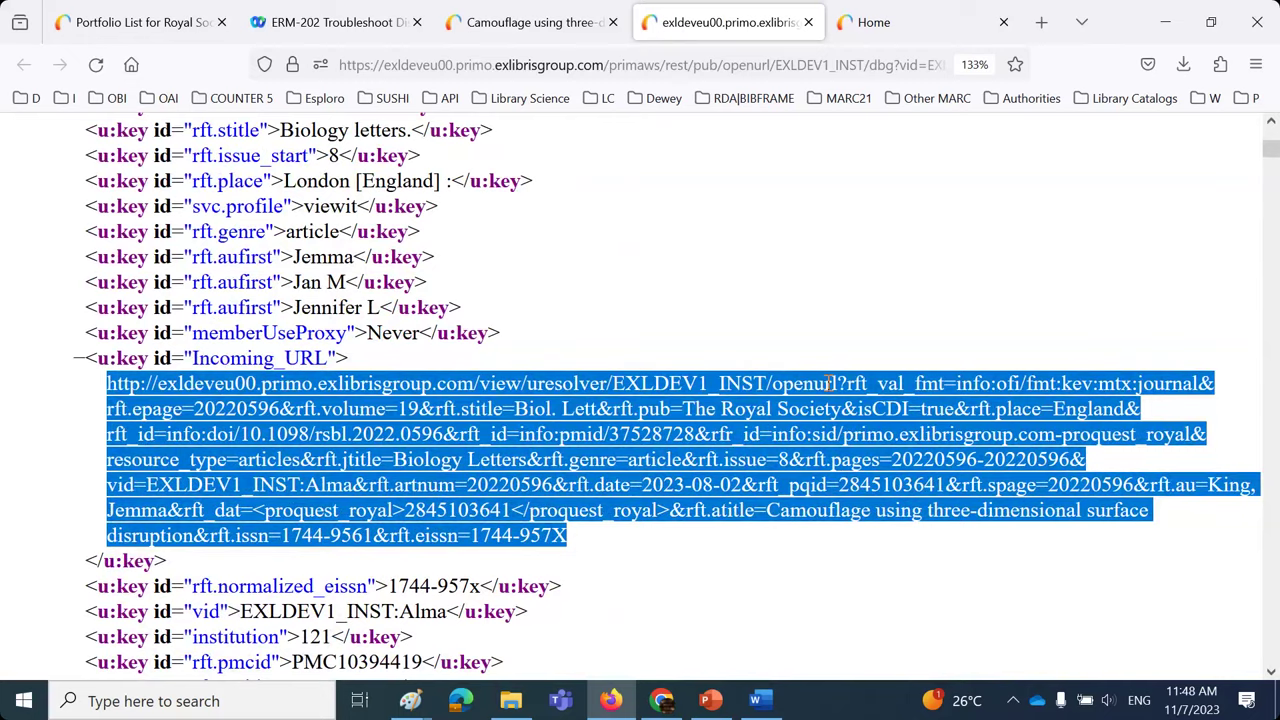
{"action": "scroll", "coordinate": [828, 385], "scroll_direction": "up", "scroll_amount": 4}
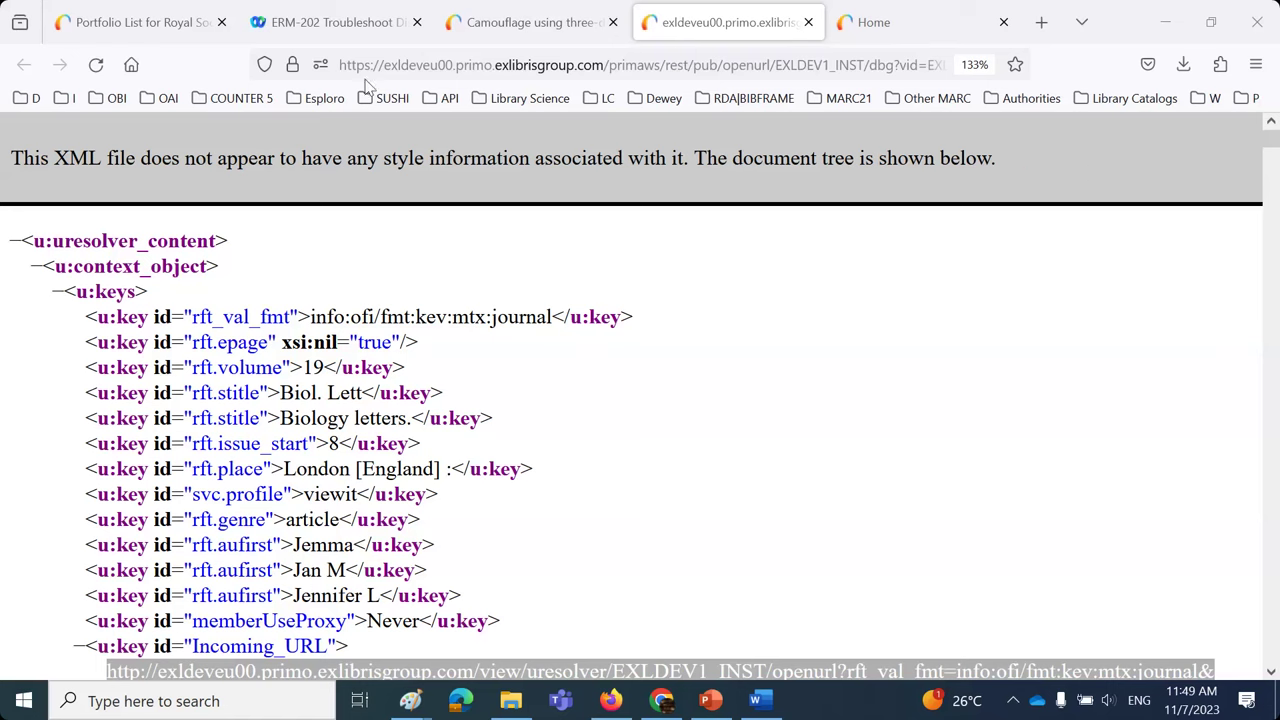
- Close the linking level presentation in PowerPoint and open "Understanding the meaning and implications of Expand My Results in Primo VE.pptx" from the ERM-202 folder
{"action": "left_click", "coordinate": [610, 700]}
{"action": "left_click", "coordinate": [708, 702]}
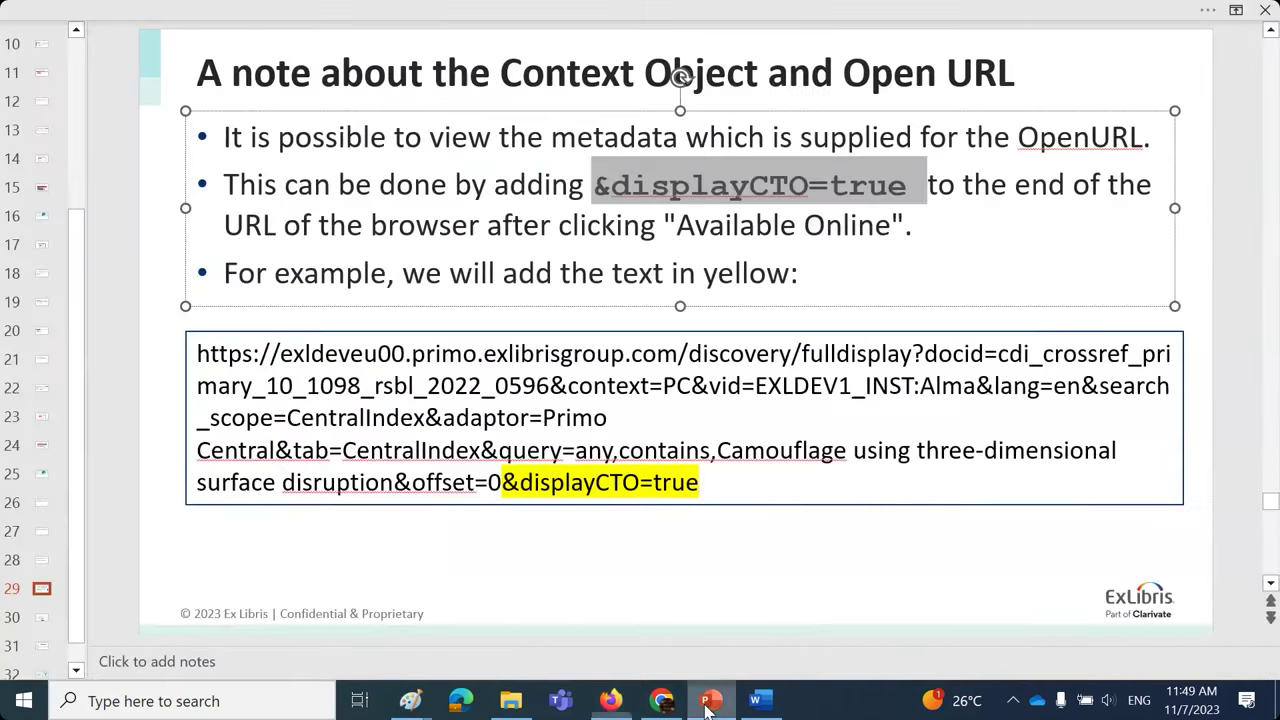
{"action": "left_click", "coordinate": [1262, 11]}
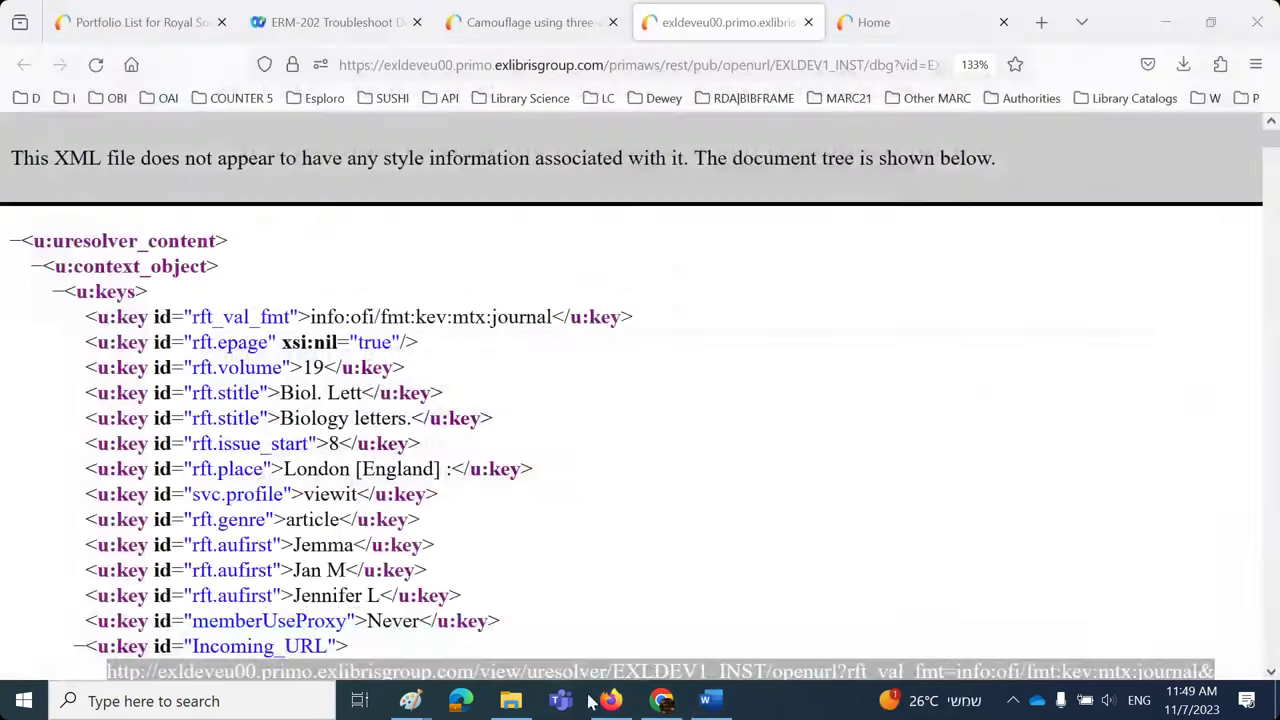
{"action": "left_click", "coordinate": [511, 704]}
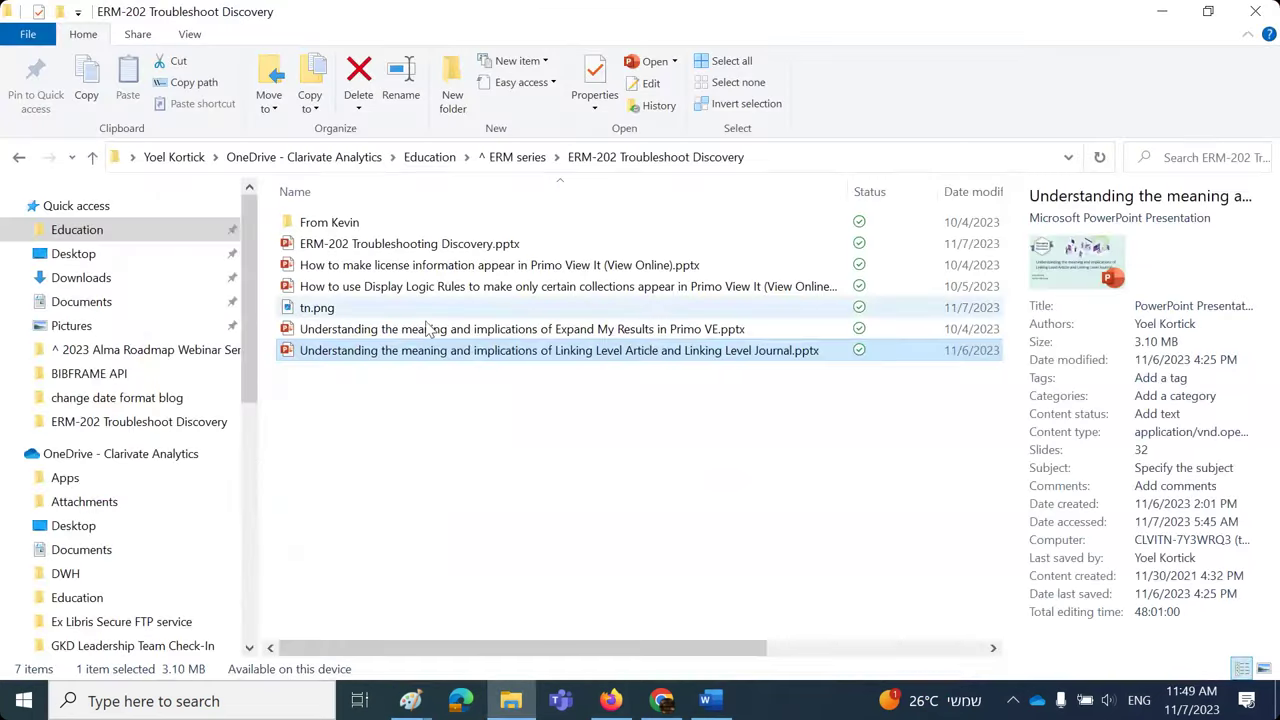
{"action": "double_click", "coordinate": [425, 329]}
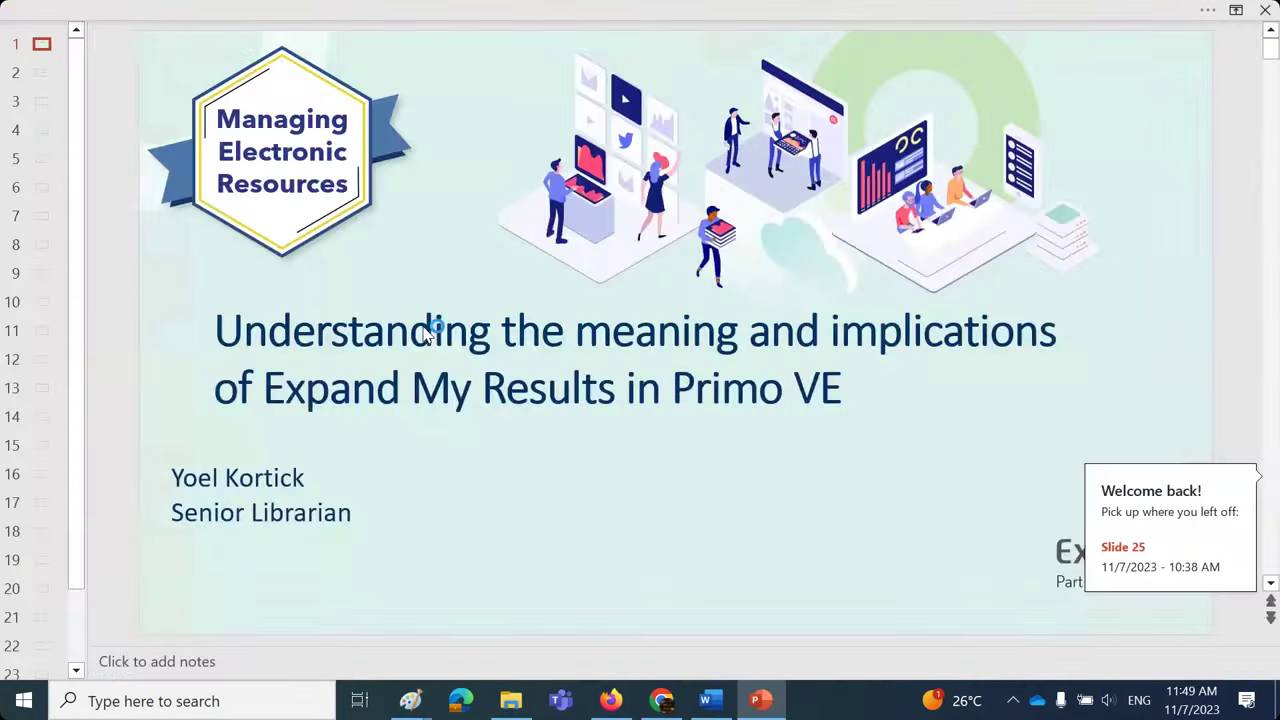
- Go through "The question" slides and copy the journal title "Journal of oral & facial pain and headache"
{"action": "scroll", "coordinate": [425, 329], "scroll_direction": "down", "scroll_amount": 3}
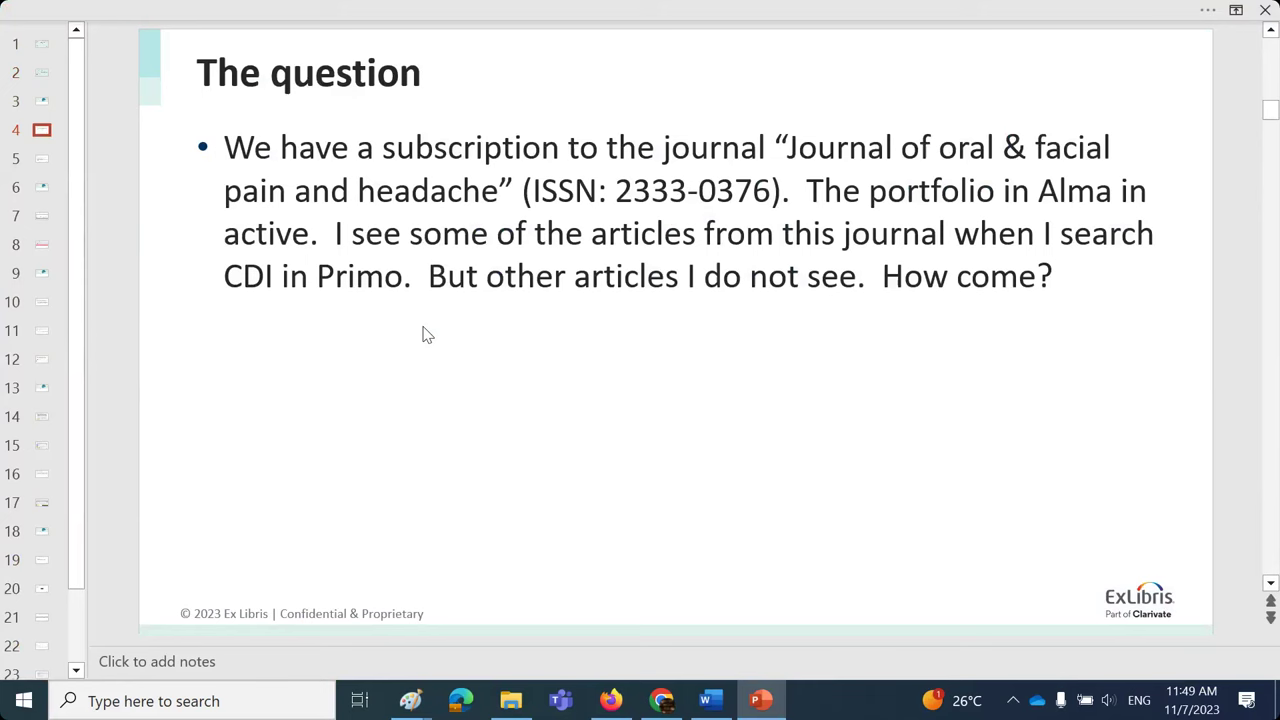
{"action": "scroll", "coordinate": [422, 334], "scroll_direction": "down", "scroll_amount": 1}
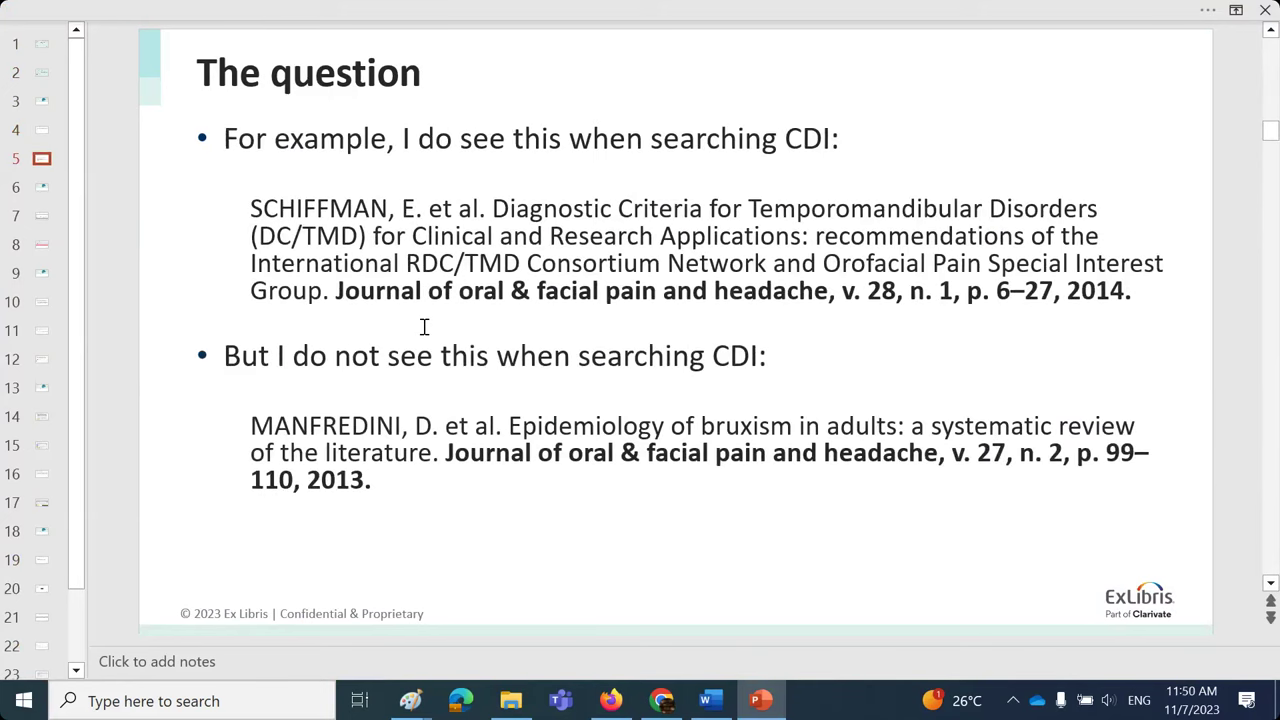
{"action": "scroll", "coordinate": [425, 326], "scroll_direction": "up", "scroll_amount": 1}
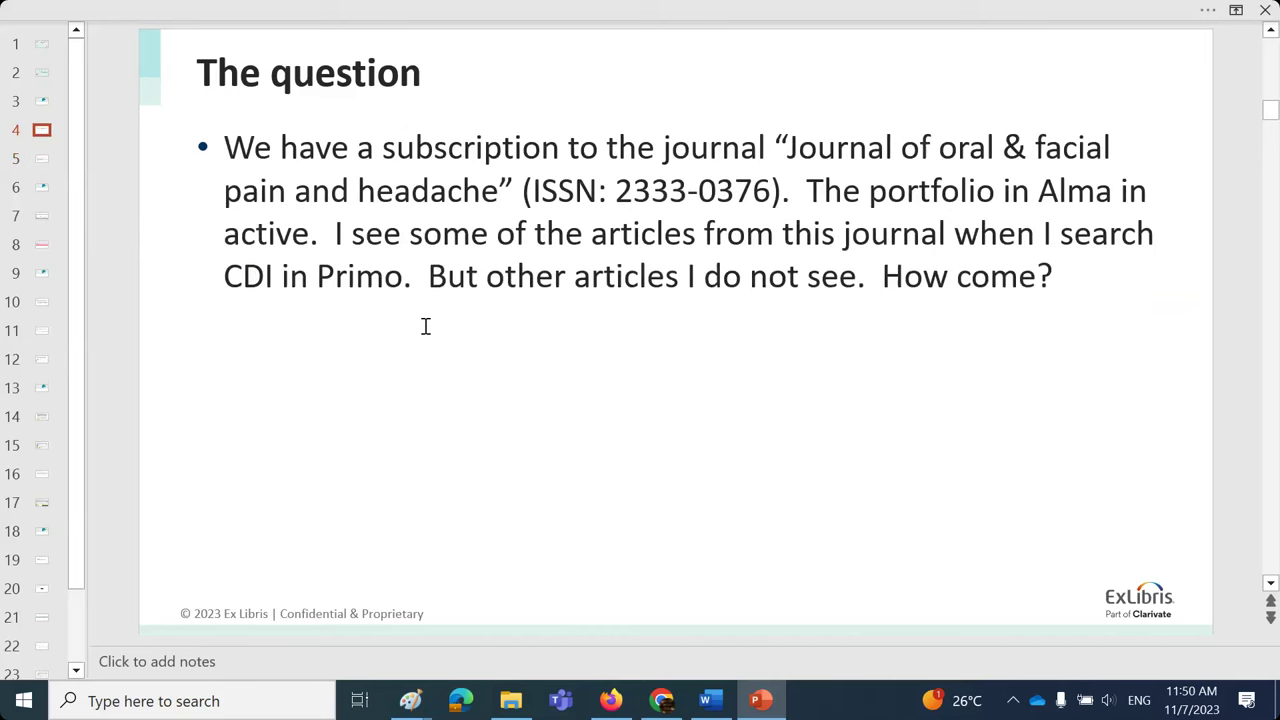
{"action": "left_click_drag", "start_coordinate": [794, 145], "coordinate": [500, 192]}
{"action": "key", "text": "ctrl+c"}
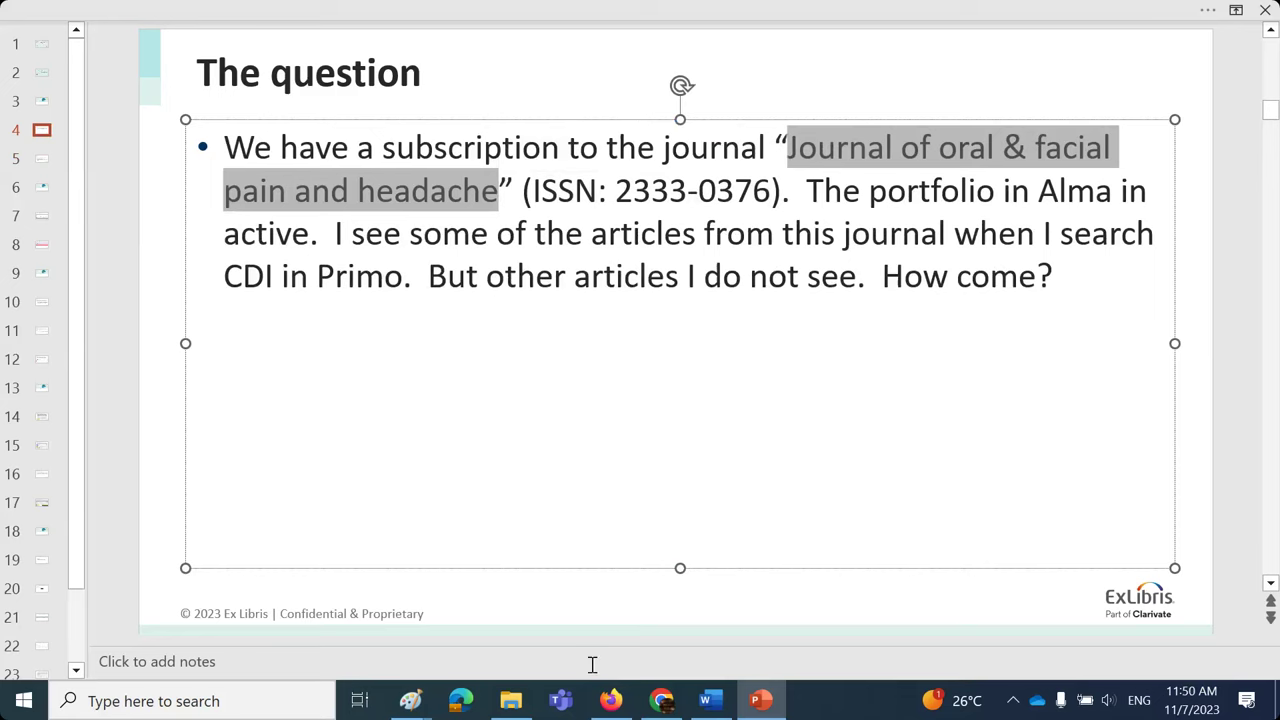
- Switch to Alma in Firefox and search electronic portfolios by title for "Journal of oral & facial pain and headache"
{"action": "left_click", "coordinate": [611, 702]}
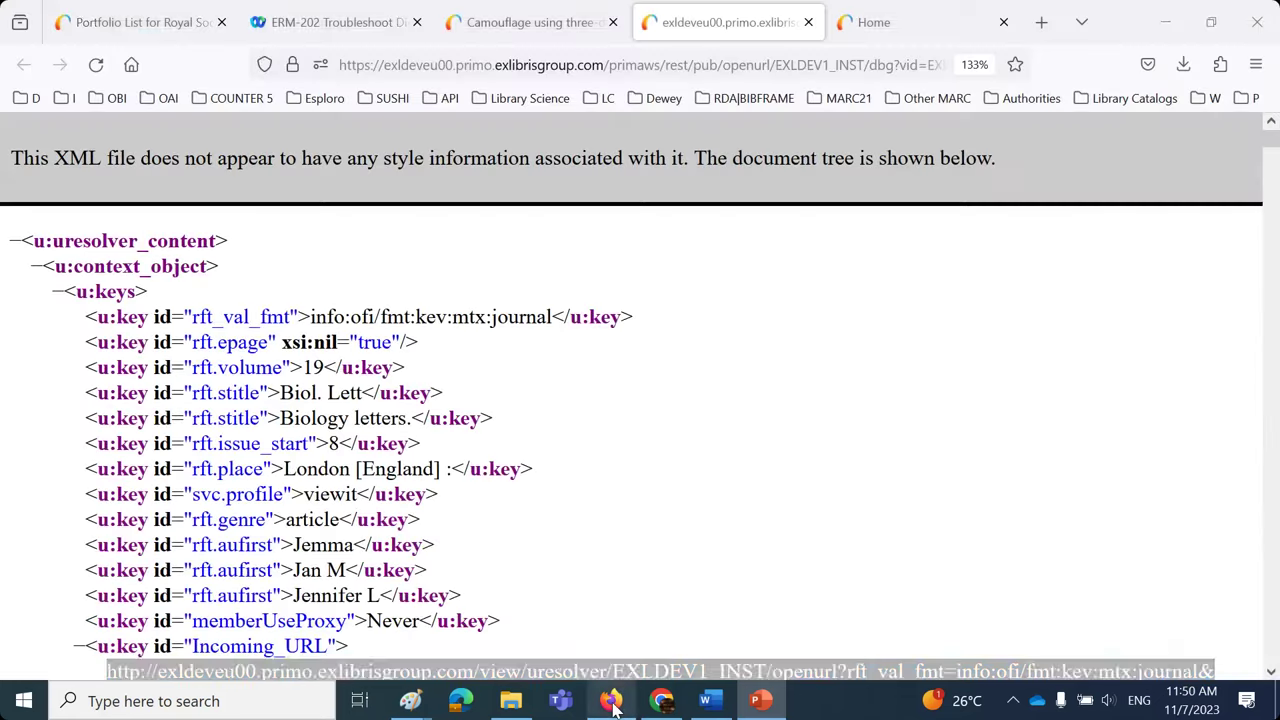
{"action": "left_click", "coordinate": [178, 37]}
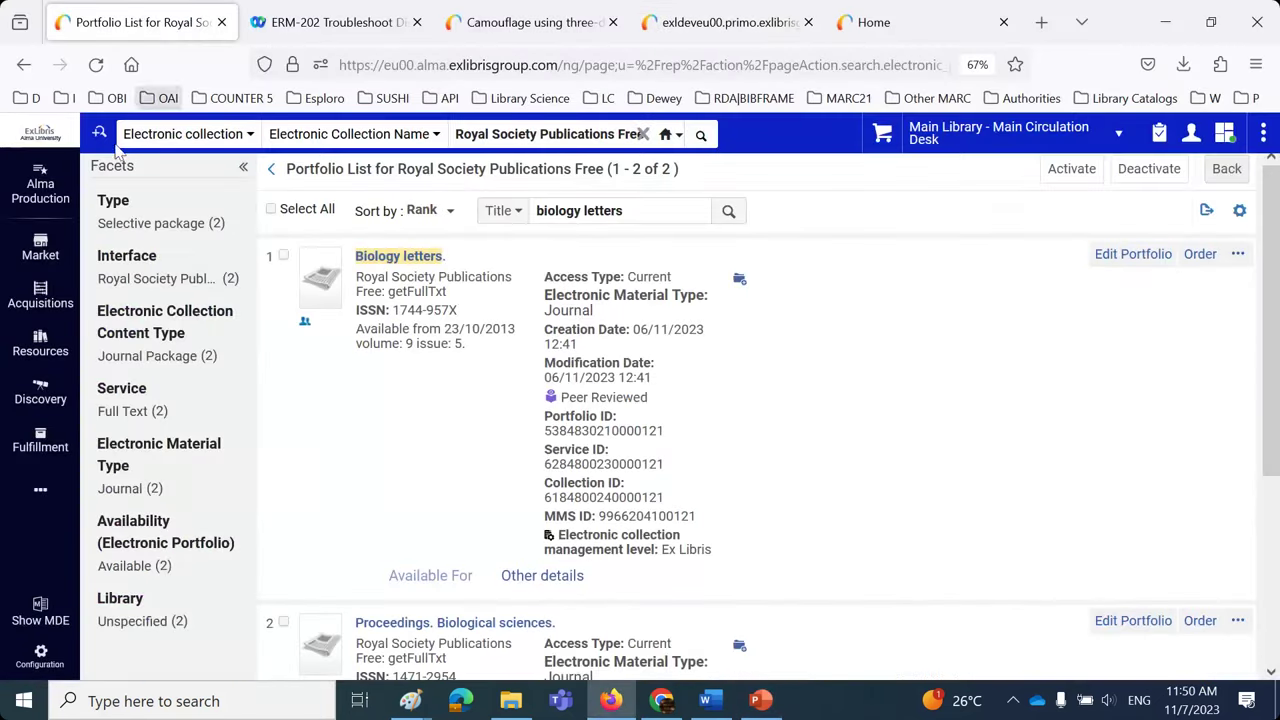
{"action": "left_click", "coordinate": [230, 134]}
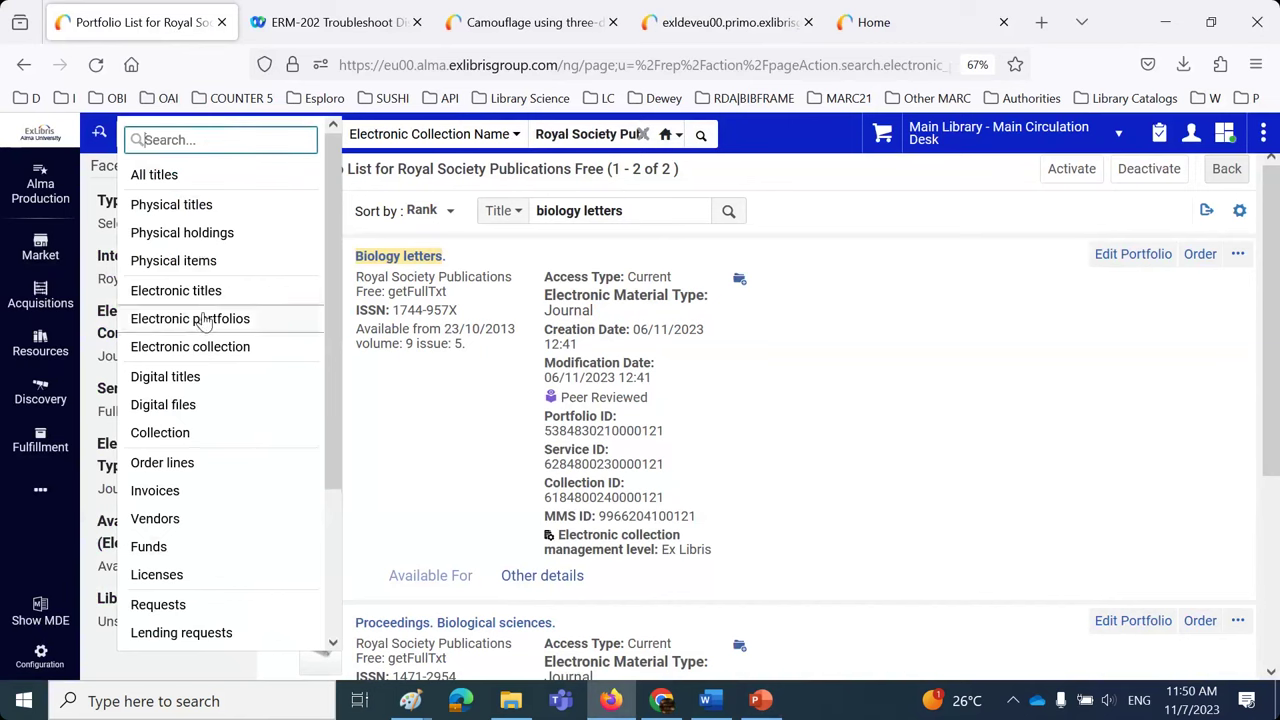
{"action": "left_click", "coordinate": [222, 316]}
{"action": "key", "text": "ctrl+v"}
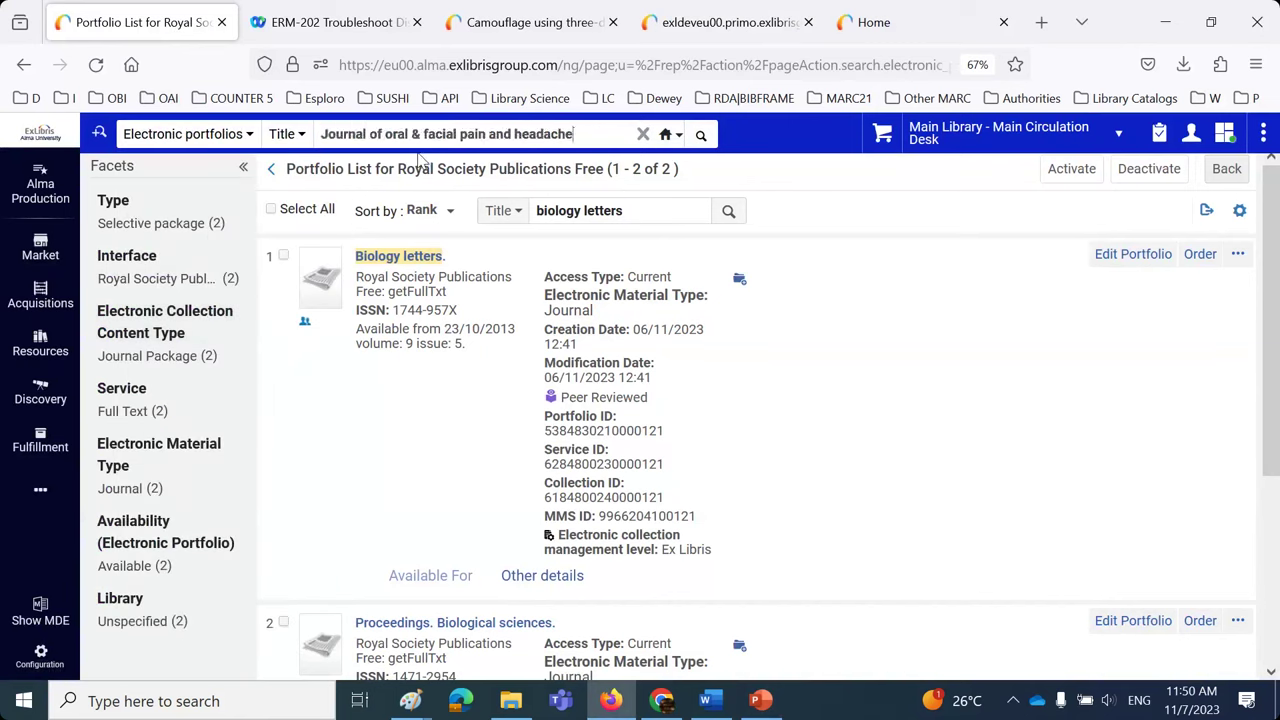
{"action": "left_click", "coordinate": [701, 135]}
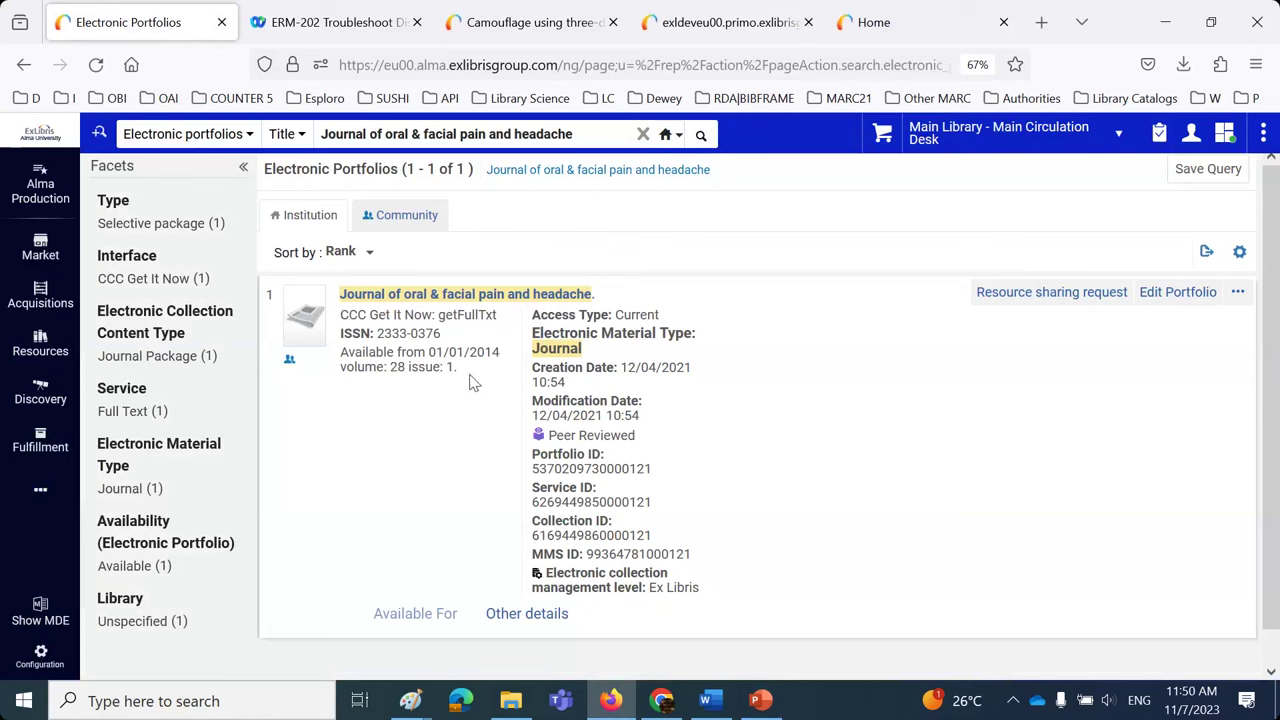
- Copy the portfolio's coverage statement and replace the entire content of the Word document with it
{"action": "left_click_drag", "start_coordinate": [458, 368], "coordinate": [343, 360]}
{"action": "key", "text": "ctrl+c"}
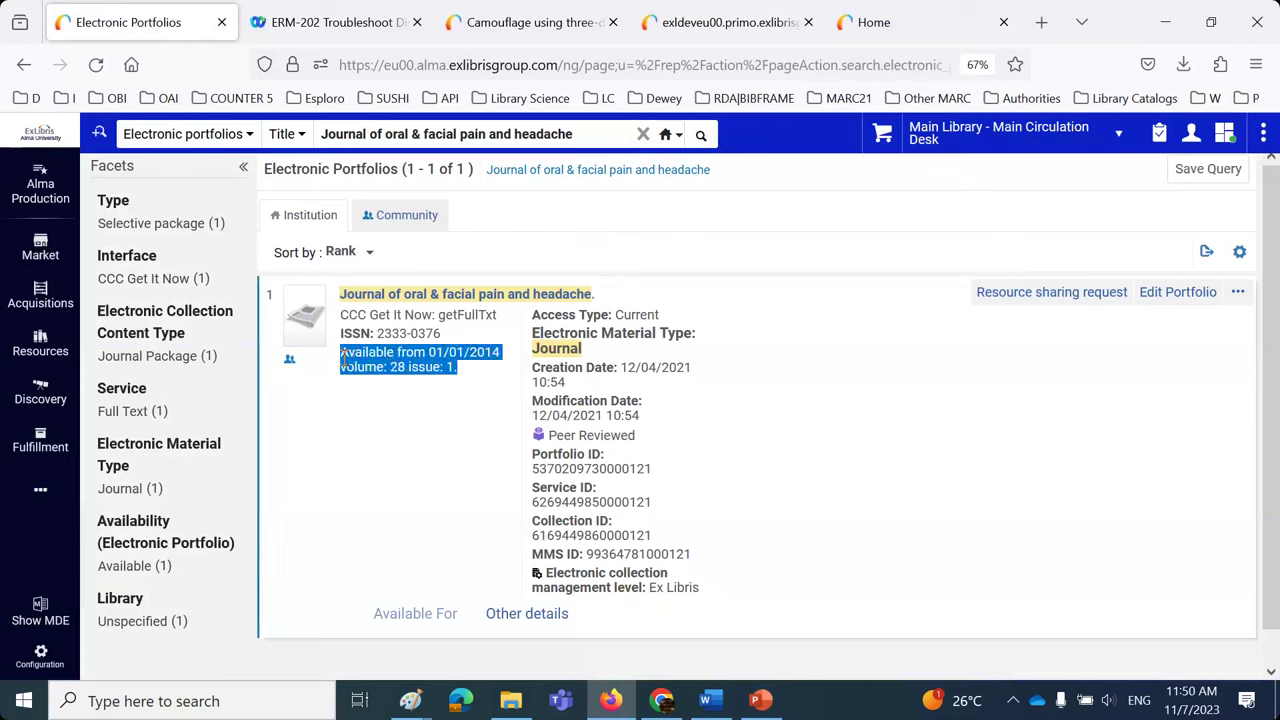
{"action": "left_click", "coordinate": [343, 360]}
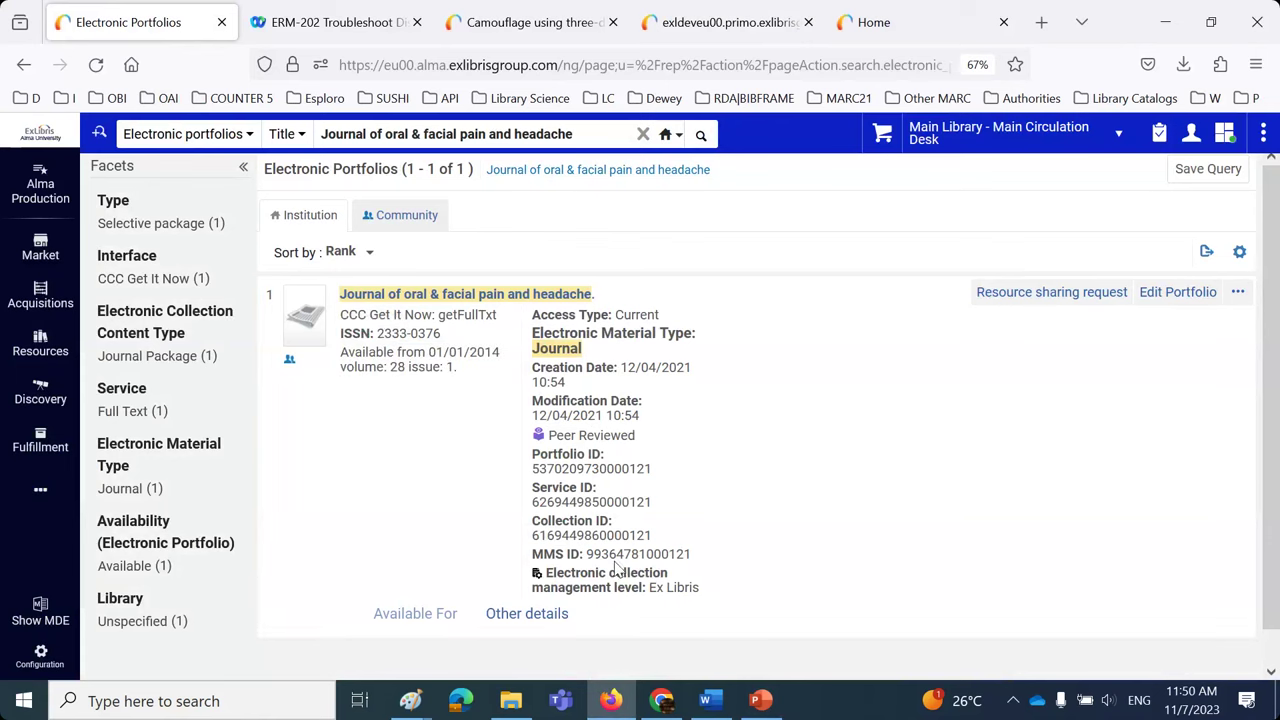
{"action": "left_click", "coordinate": [709, 700]}
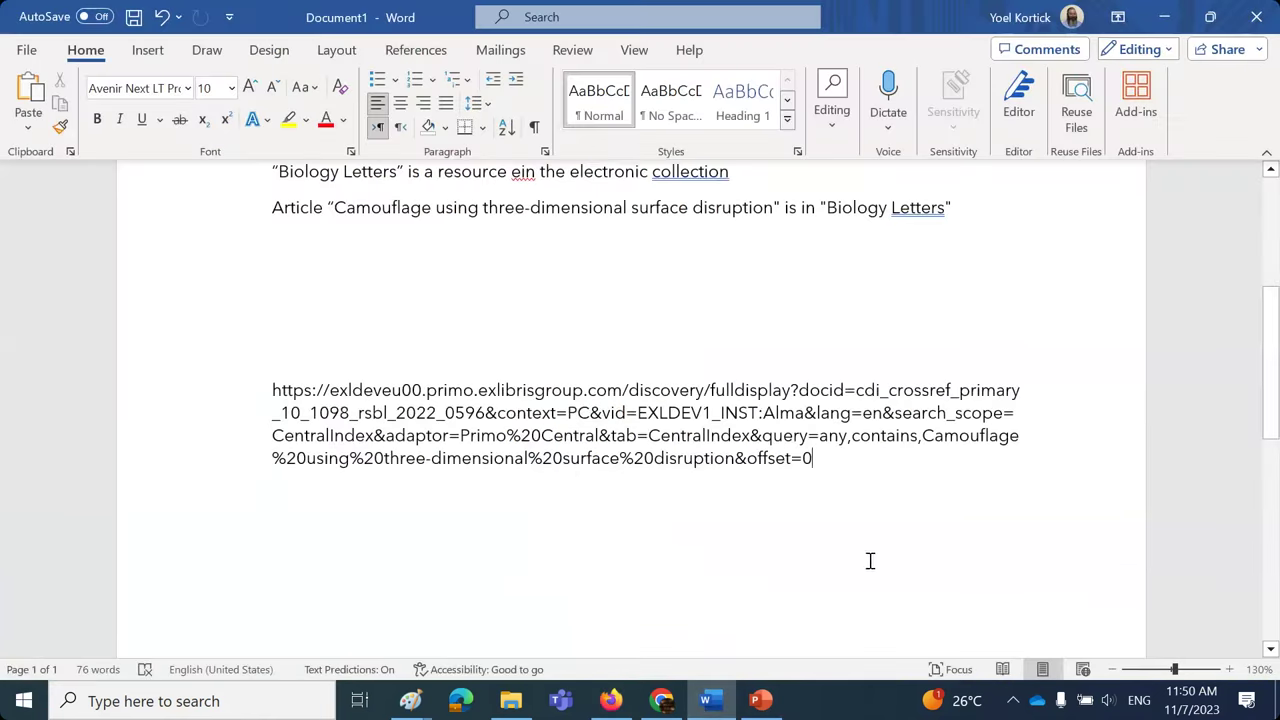
{"action": "key", "text": "ctrl+a"}
{"action": "key", "text": "ctrl+v"}
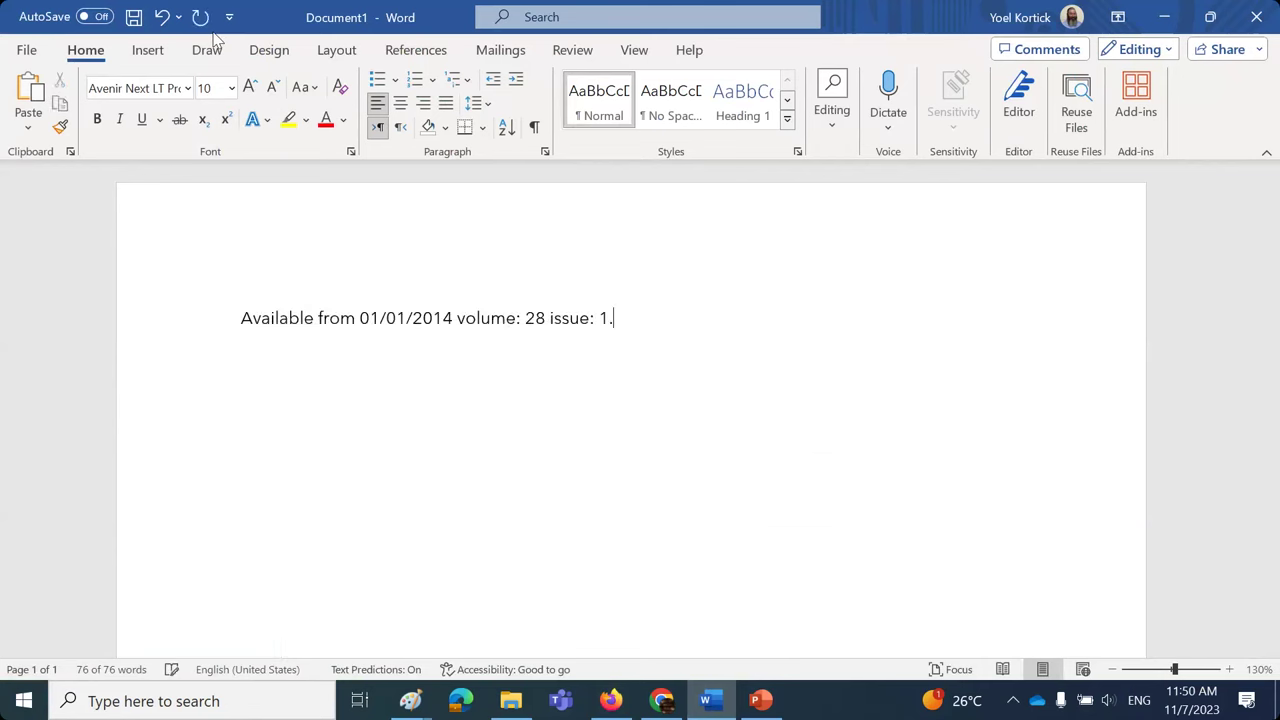
- Insert the copied title "Journal of oral & facial pain and headache" above the coverage statement and add blank lines below it
{"action": "left_click", "coordinate": [233, 318]}
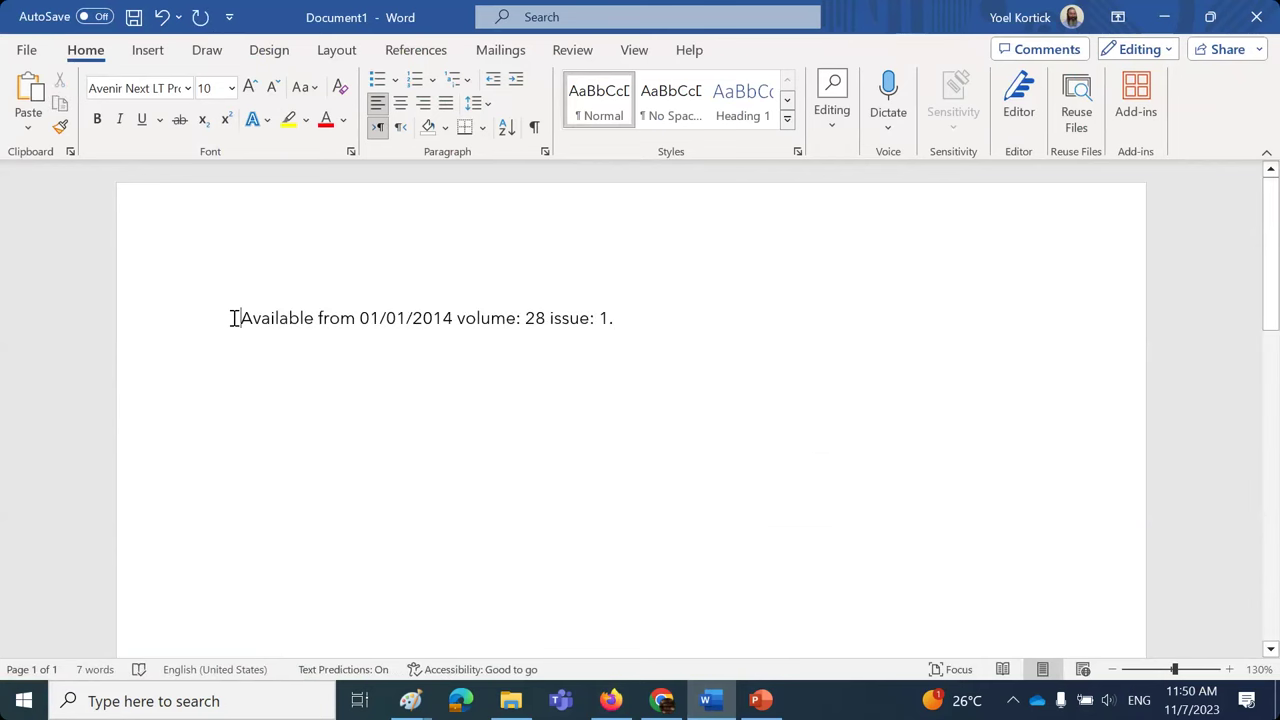
{"action": "key", "text": "Return"}
{"action": "key", "text": "ctrl+grave"}
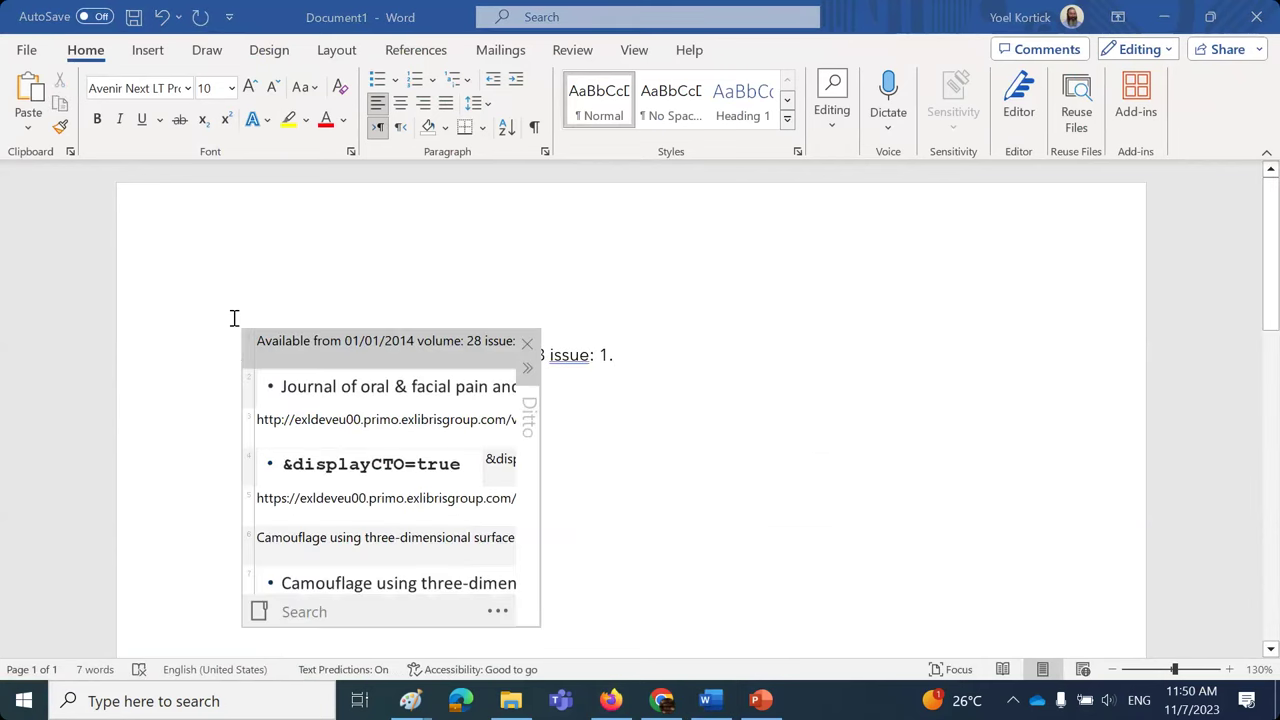
{"action": "key", "text": "Down"}
{"action": "key", "text": "Return"}
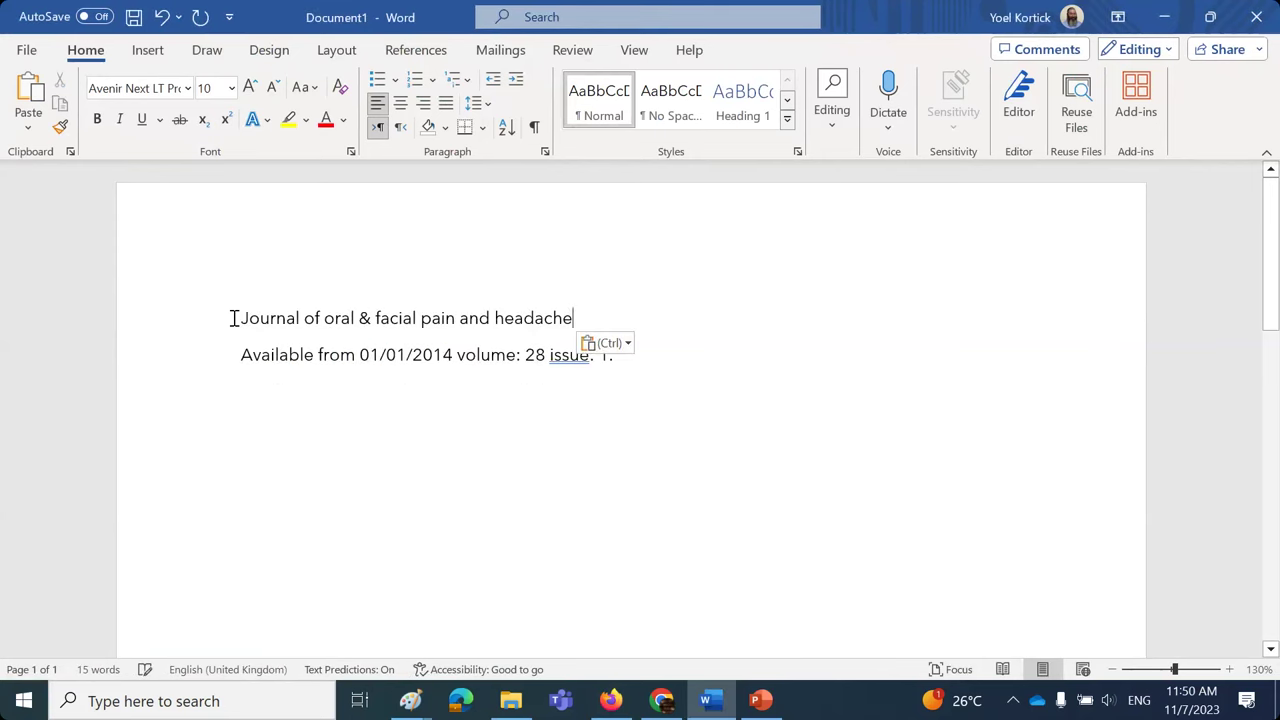
{"action": "left_click", "coordinate": [651, 358]}
{"action": "key", "text": "Return"}
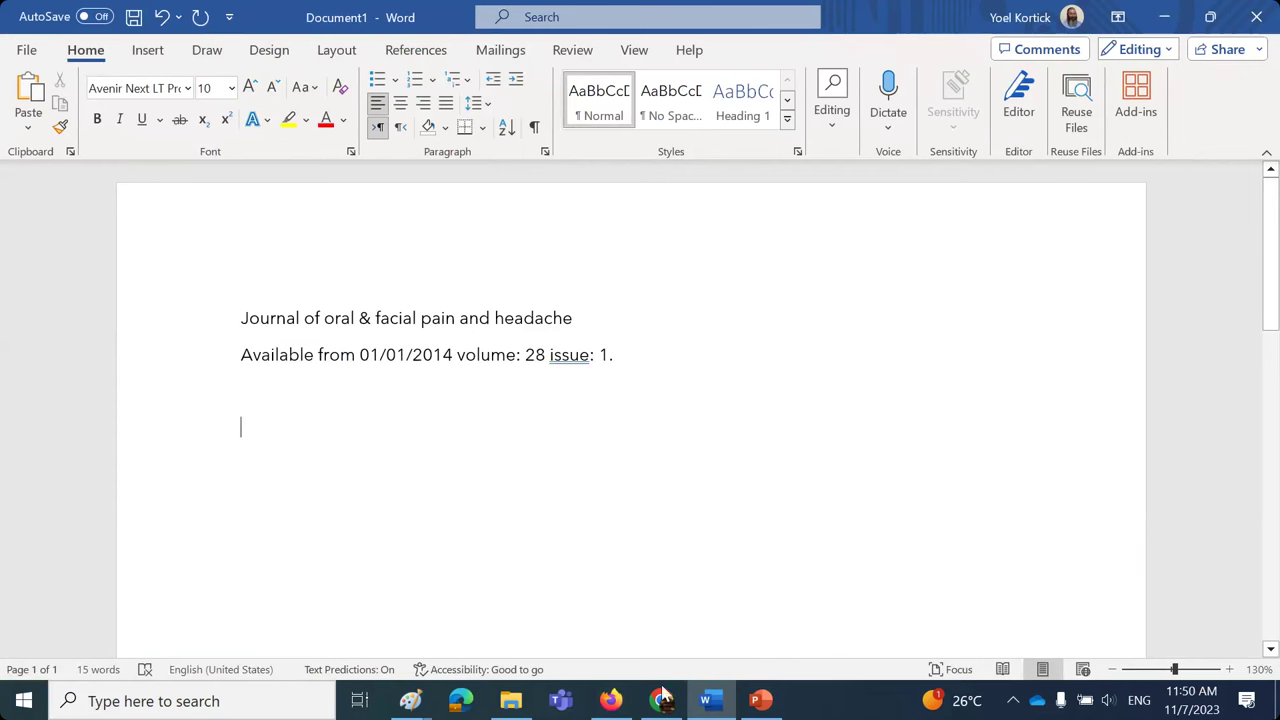
- Return to Alma in Firefox, examine the journal portfolio's global and local coverage and embargo settings, and leave the editor without saving
{"action": "left_click", "coordinate": [610, 700]}
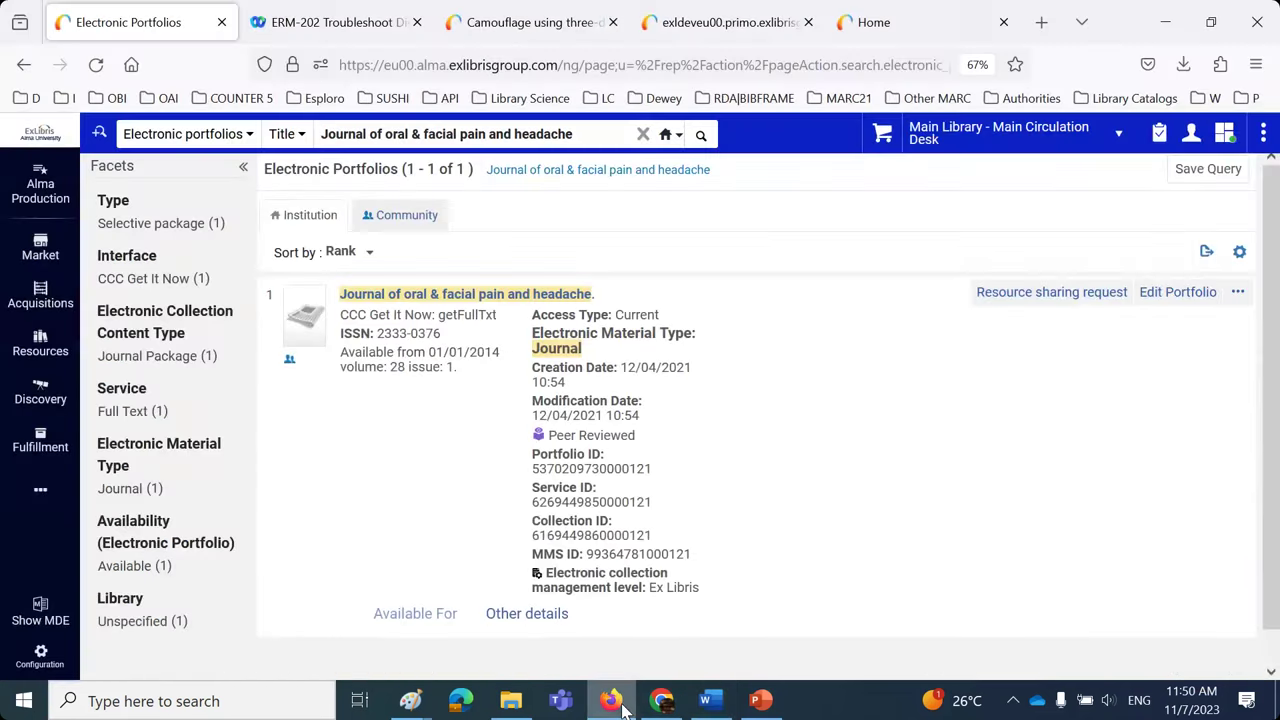
{"action": "left_click", "coordinate": [1176, 292]}
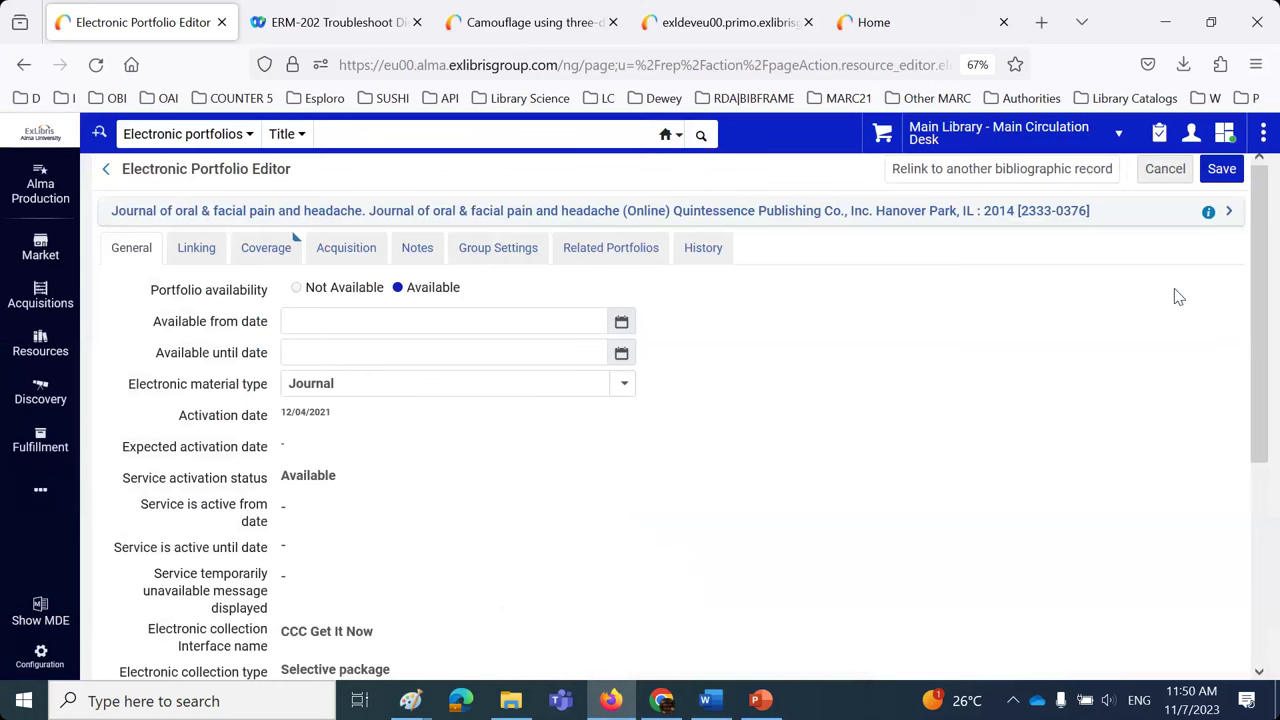
{"action": "left_click", "coordinate": [263, 252]}
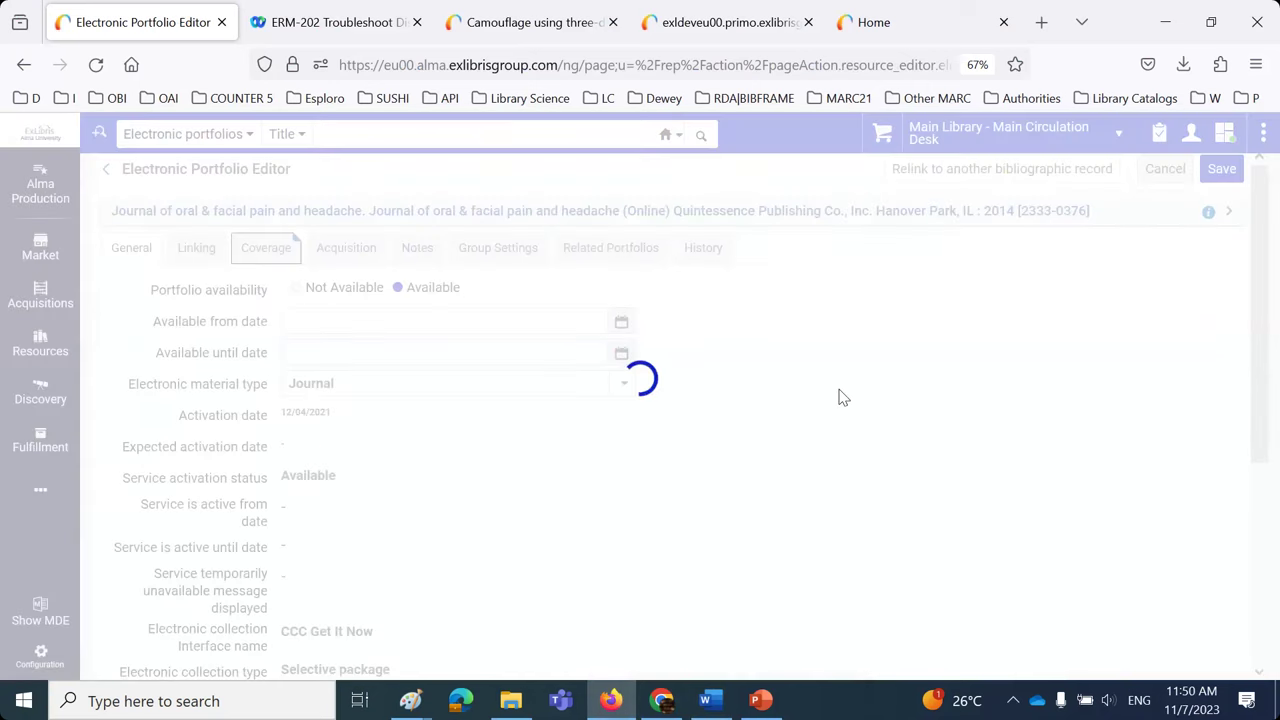
{"action": "scroll", "coordinate": [838, 405], "scroll_direction": "down", "scroll_amount": 3}
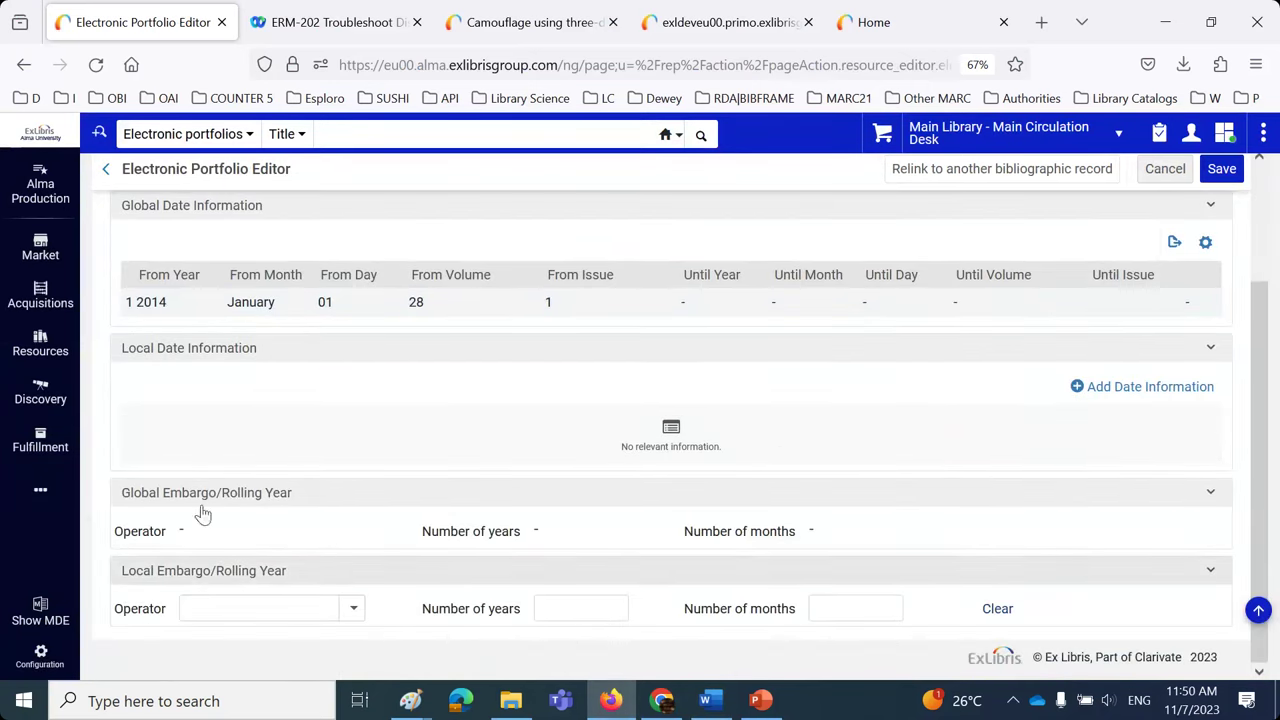
{"action": "scroll", "coordinate": [200, 545], "scroll_direction": "up", "scroll_amount": 3}
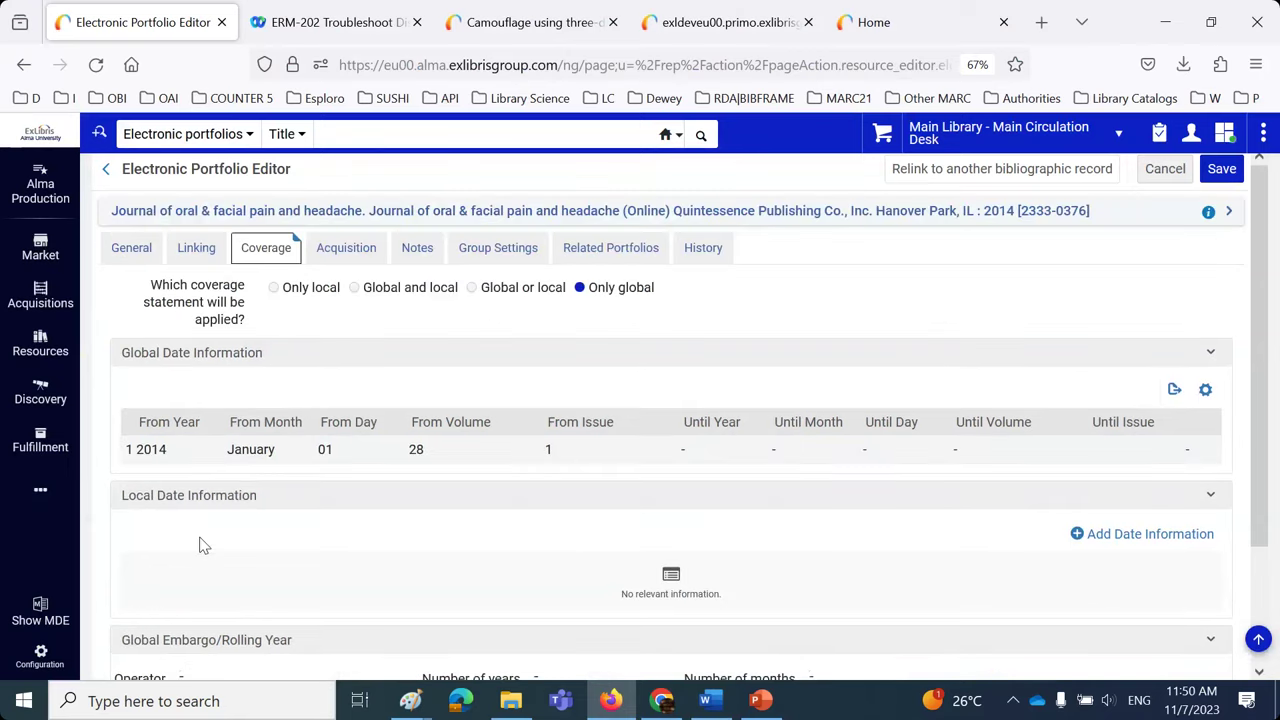
{"action": "left_click", "coordinate": [1160, 170]}
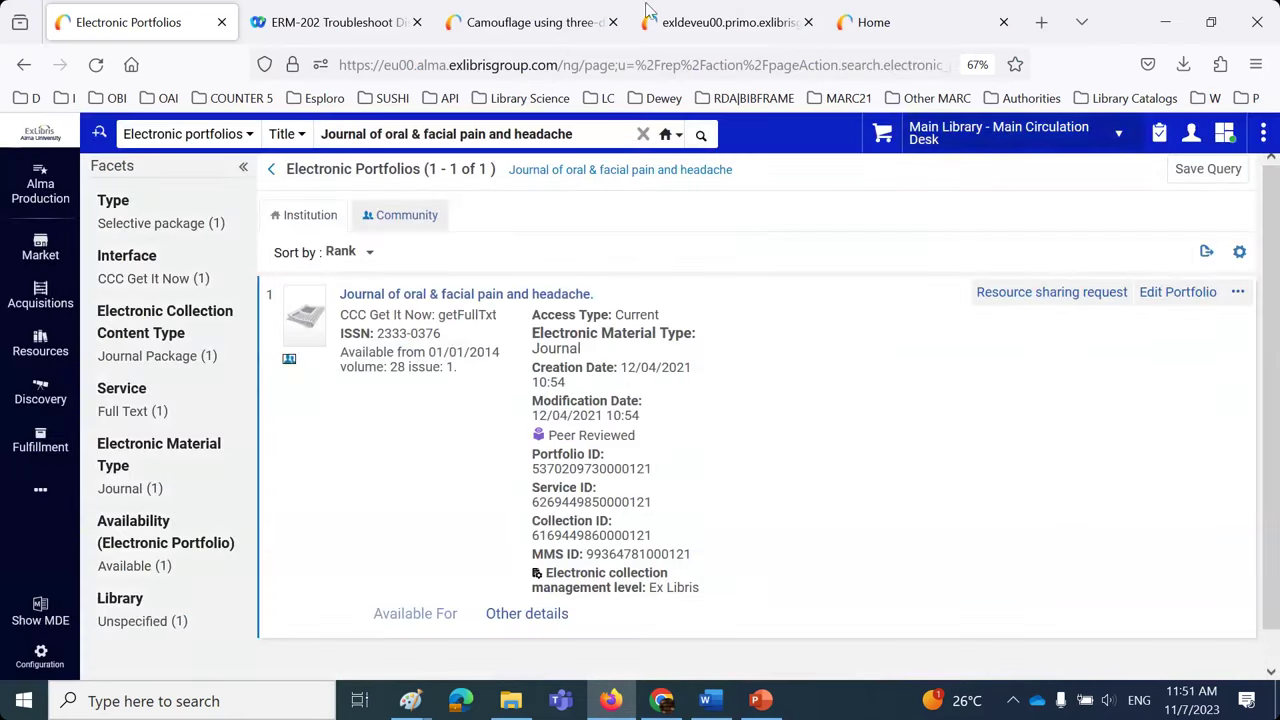
- Close the OpenURL XML and resolver Home pages in Firefox and reduce the zoom of the Primo search results
{"action": "left_click", "coordinate": [590, 24]}
{"action": "left_click", "coordinate": [137, 152]}
{"action": "left_click", "coordinate": [742, 26]}
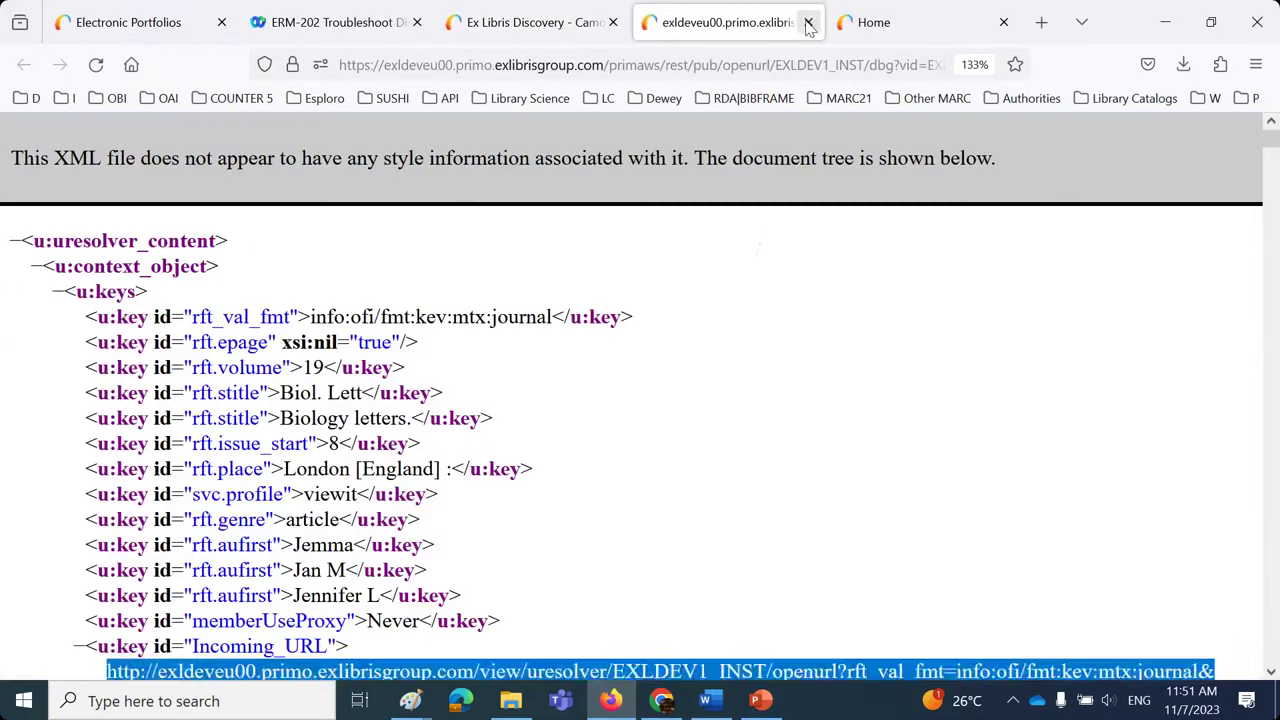
{"action": "left_click", "coordinate": [808, 22]}
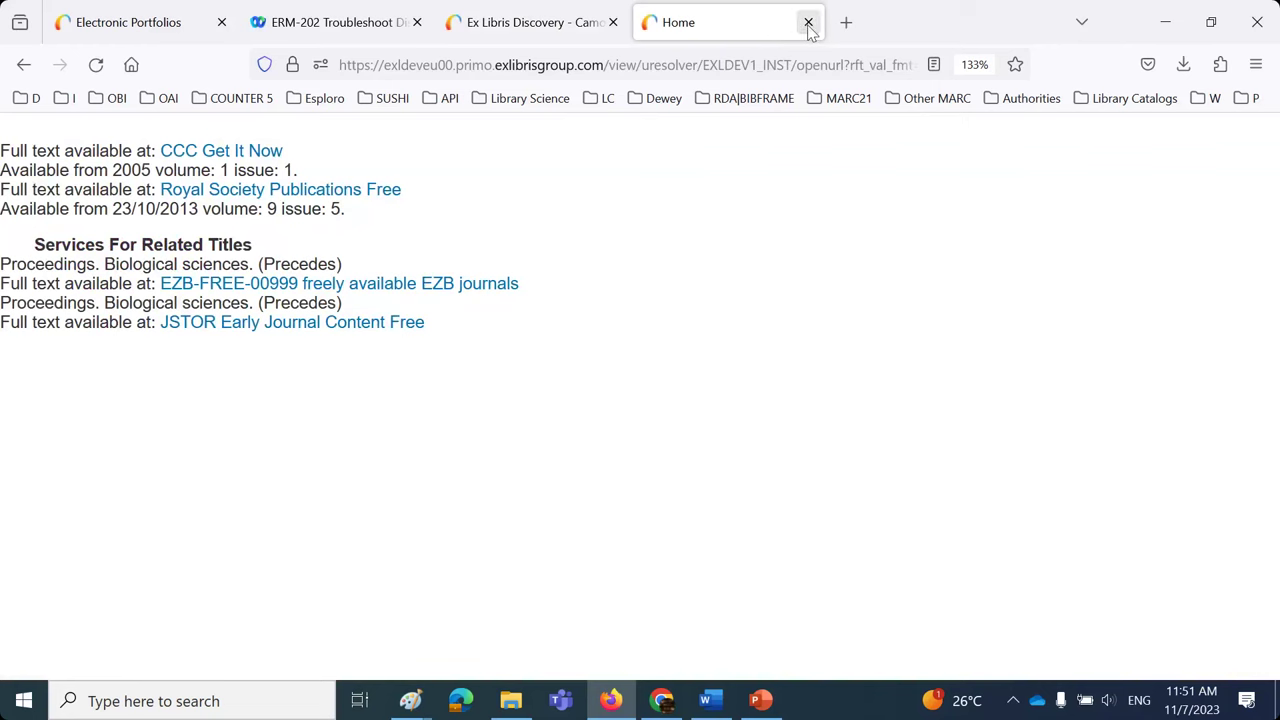
{"action": "left_click", "coordinate": [808, 22]}
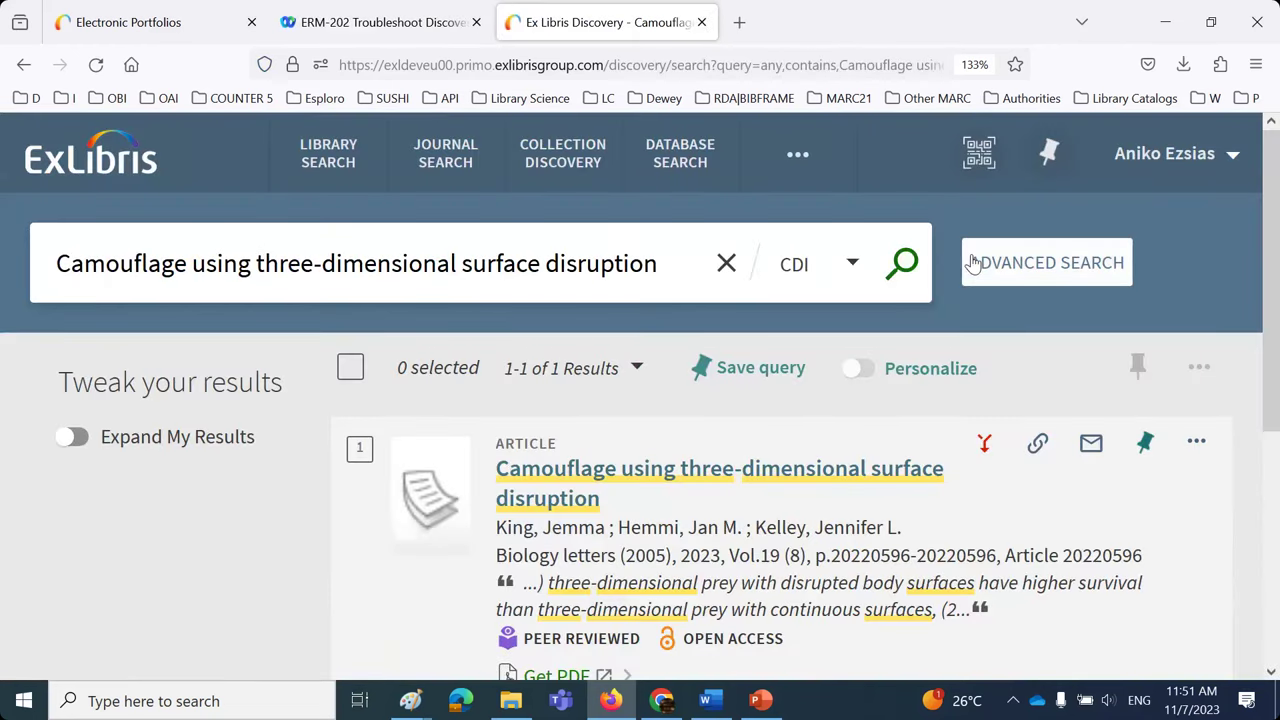
{"action": "key", "text": "ctrl+minus"}
{"action": "key", "text": "ctrl+minus"}
{"action": "key", "text": "ctrl+minus"}
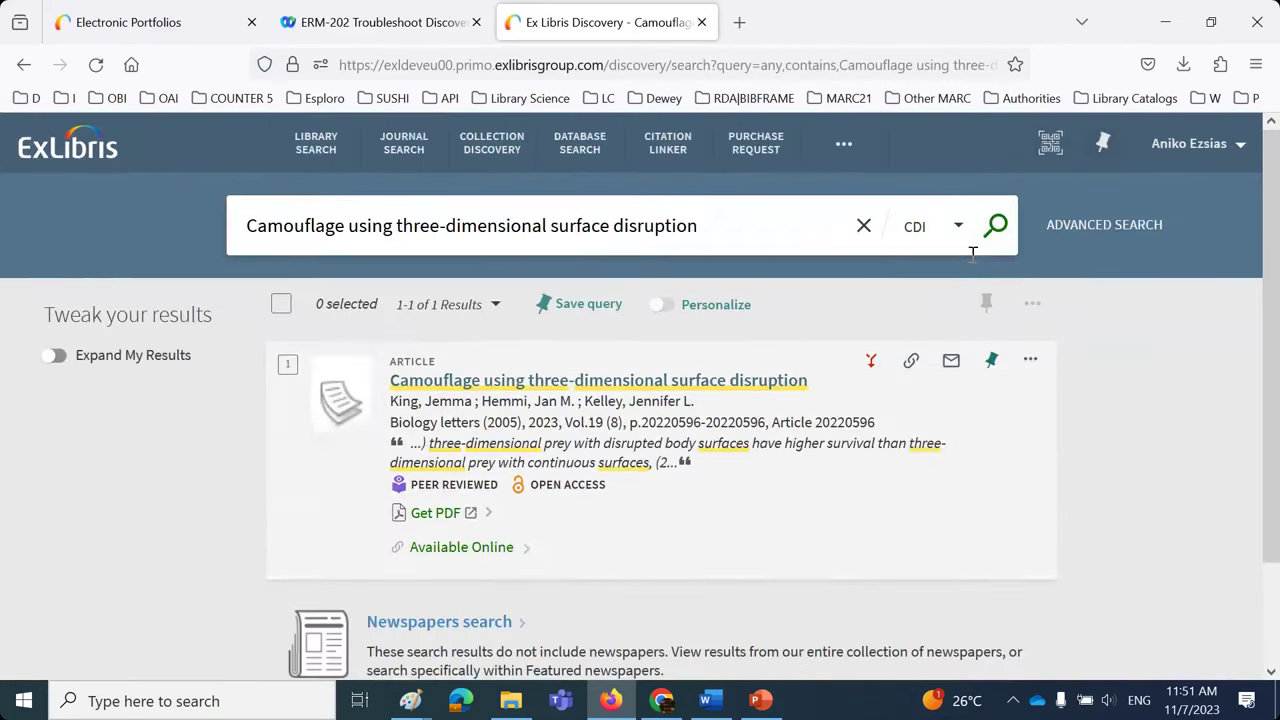
- Switch to PowerPoint, read the slide with the two example citations, and compare the second article's 2013 date with the coverage statement in Word
{"action": "left_click", "coordinate": [761, 700]}
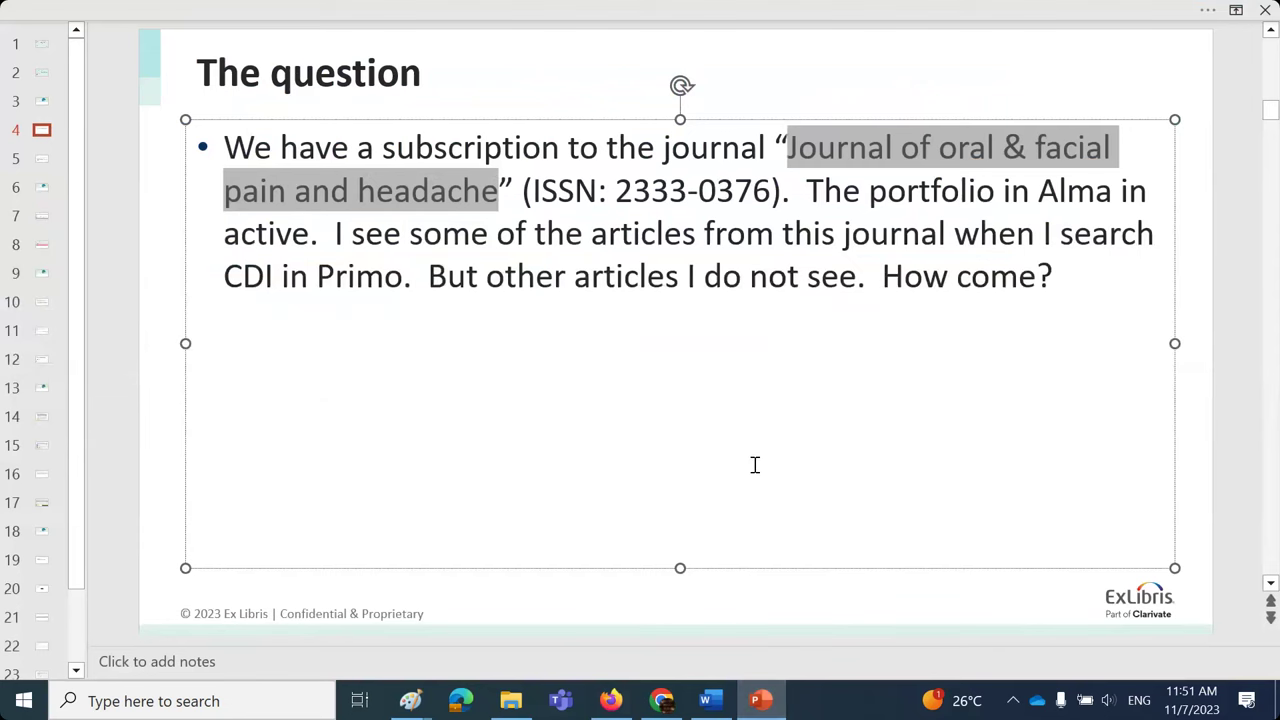
{"action": "scroll", "coordinate": [755, 465], "scroll_direction": "down", "scroll_amount": 1}
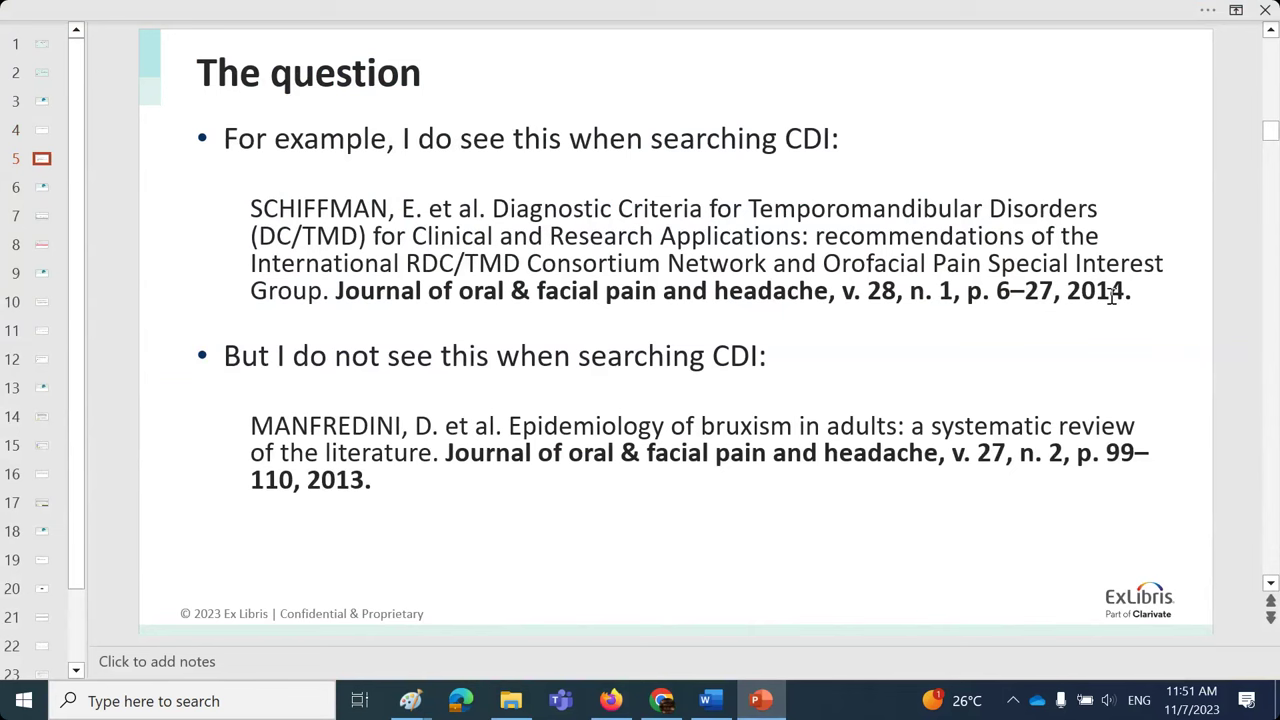
{"action": "double_click", "coordinate": [347, 480]}
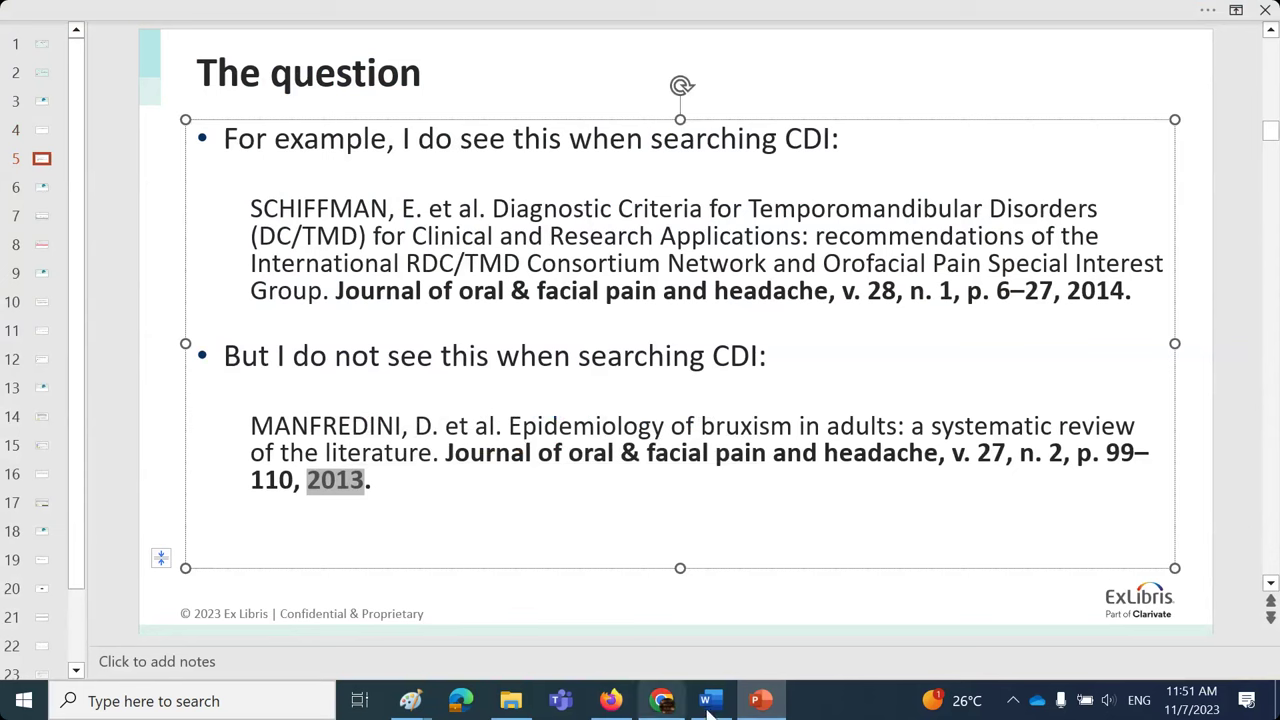
{"action": "mouse_move", "coordinate": [714, 707]}
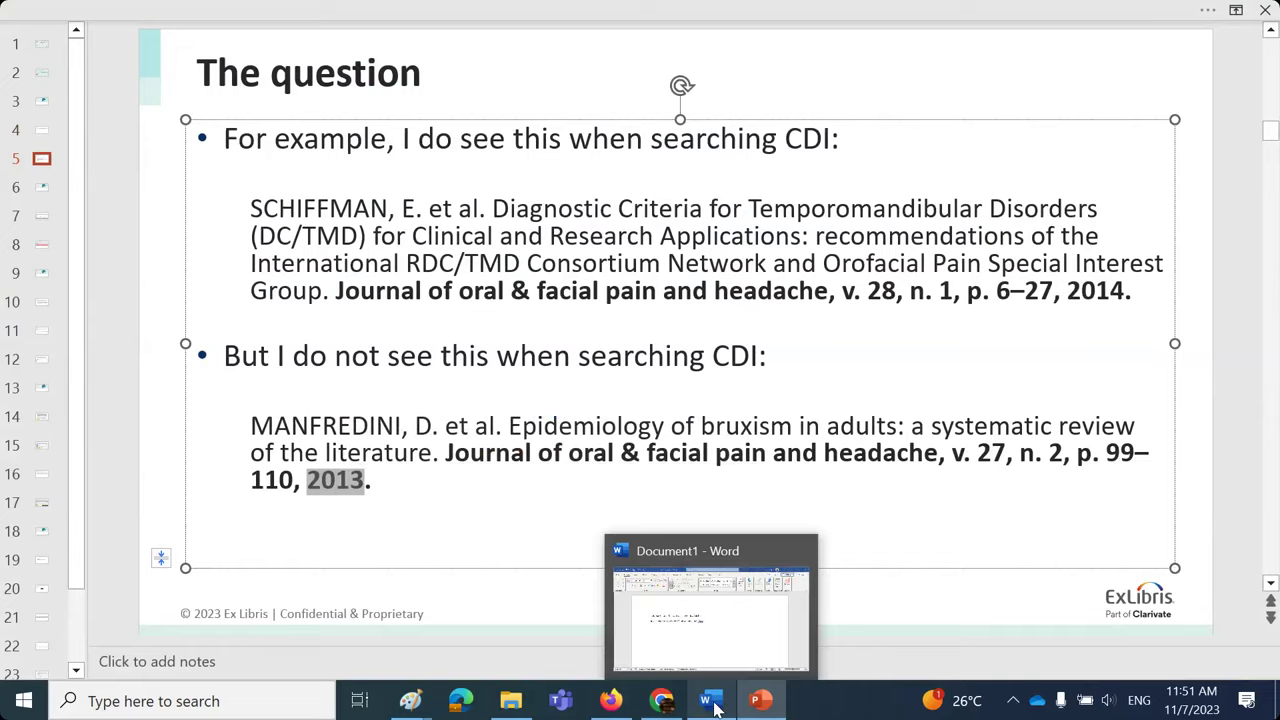
{"action": "left_click", "coordinate": [714, 707]}
{"action": "left_click_drag", "start_coordinate": [413, 357], "coordinate": [461, 357]}
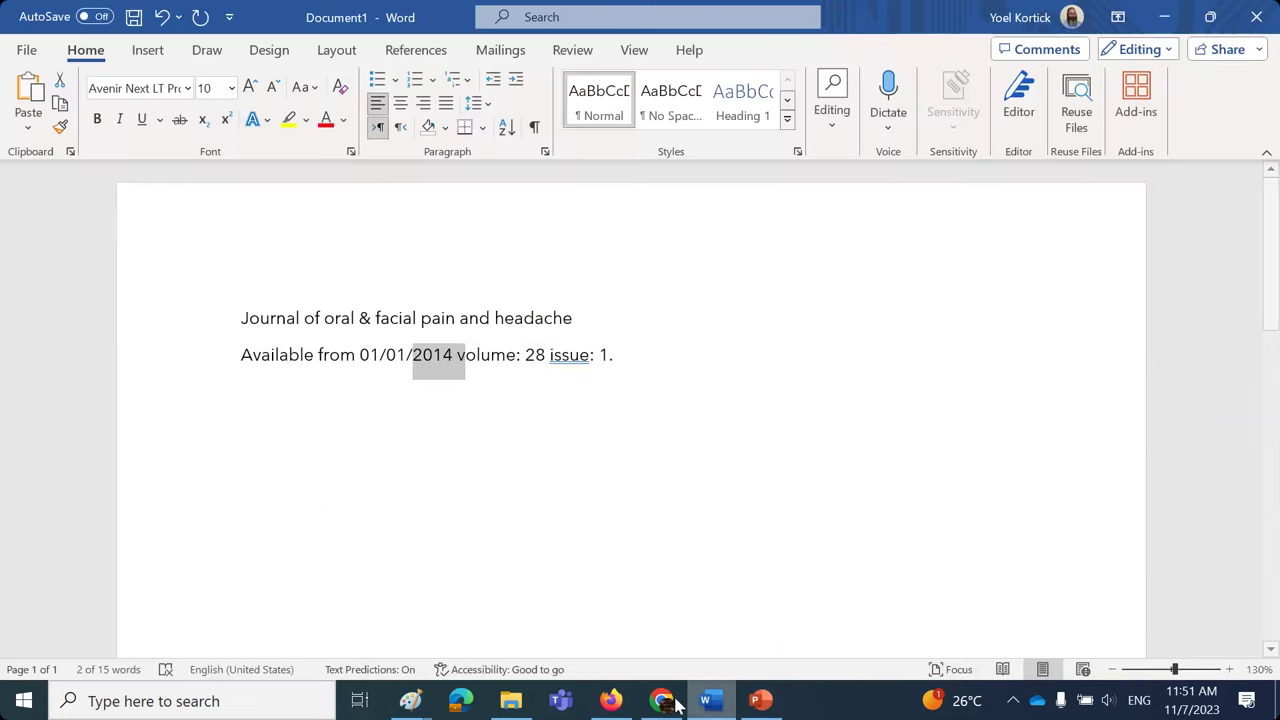
{"action": "mouse_move", "coordinate": [660, 705]}
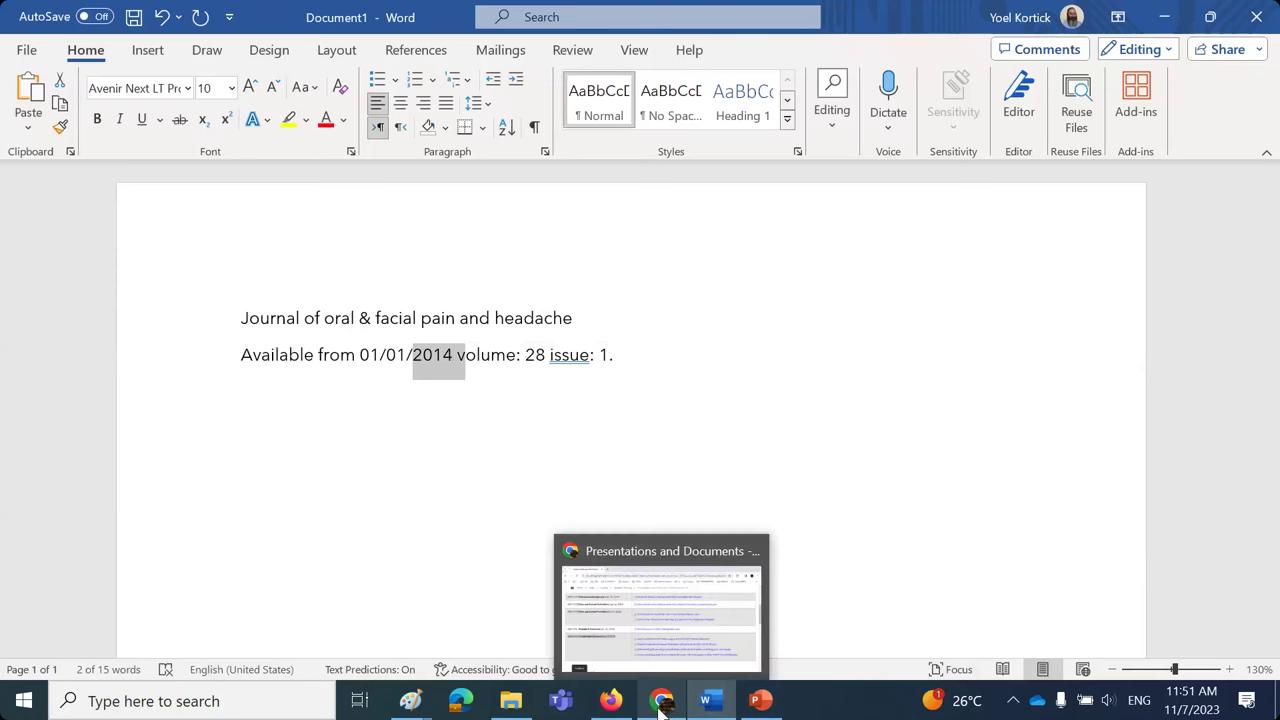
- Copy the title of the first example article, beginning "Diagnostic Criteria for Temporomandibular Disorders (DC/TMD)", from the PowerPoint slide
{"action": "left_click", "coordinate": [760, 700]}
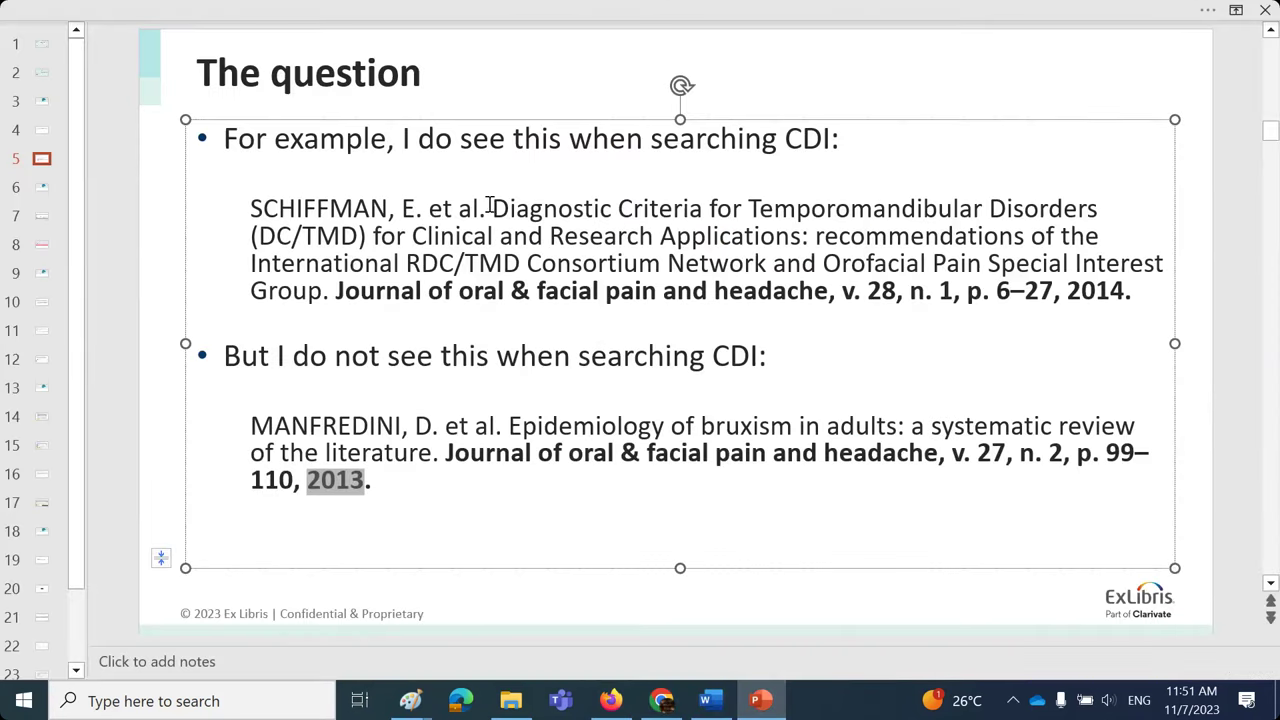
{"action": "left_click_drag", "start_coordinate": [491, 208], "coordinate": [312, 292]}
{"action": "key", "text": "ctrl+c"}
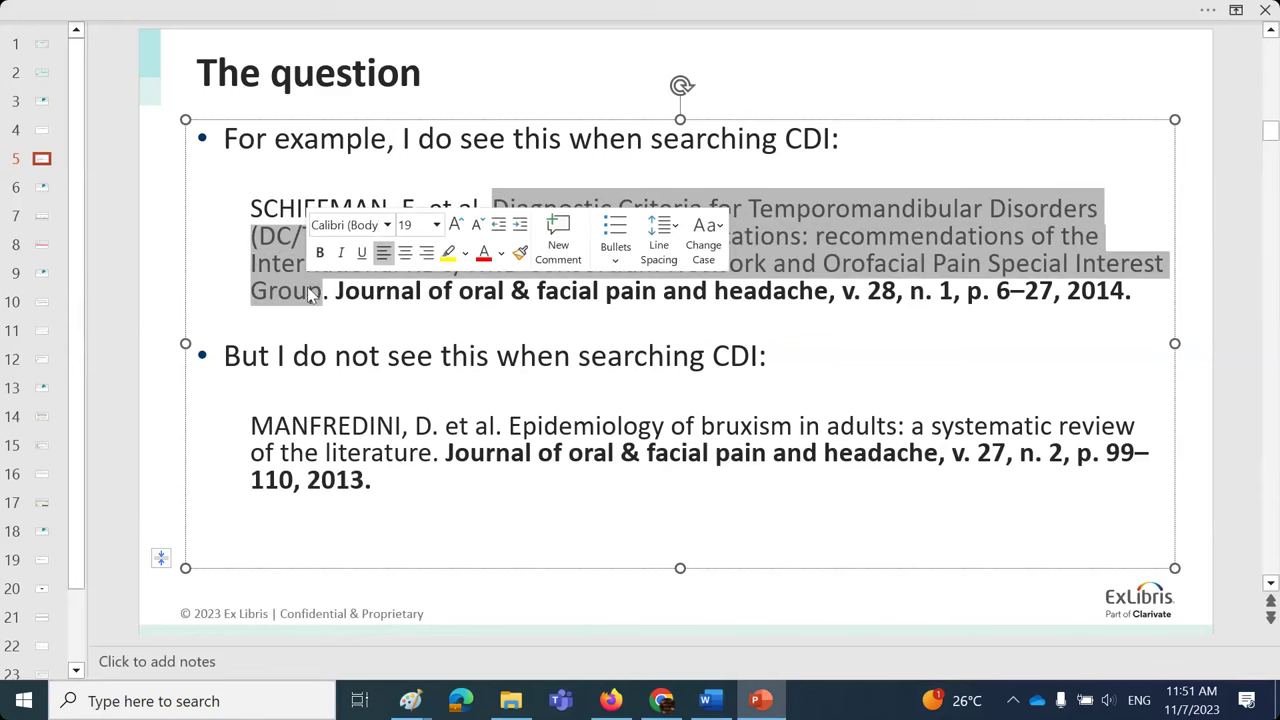
- Return to Primo in Firefox and search CDI for the copied title in place of the existing search terms
{"action": "left_click", "coordinate": [610, 700]}
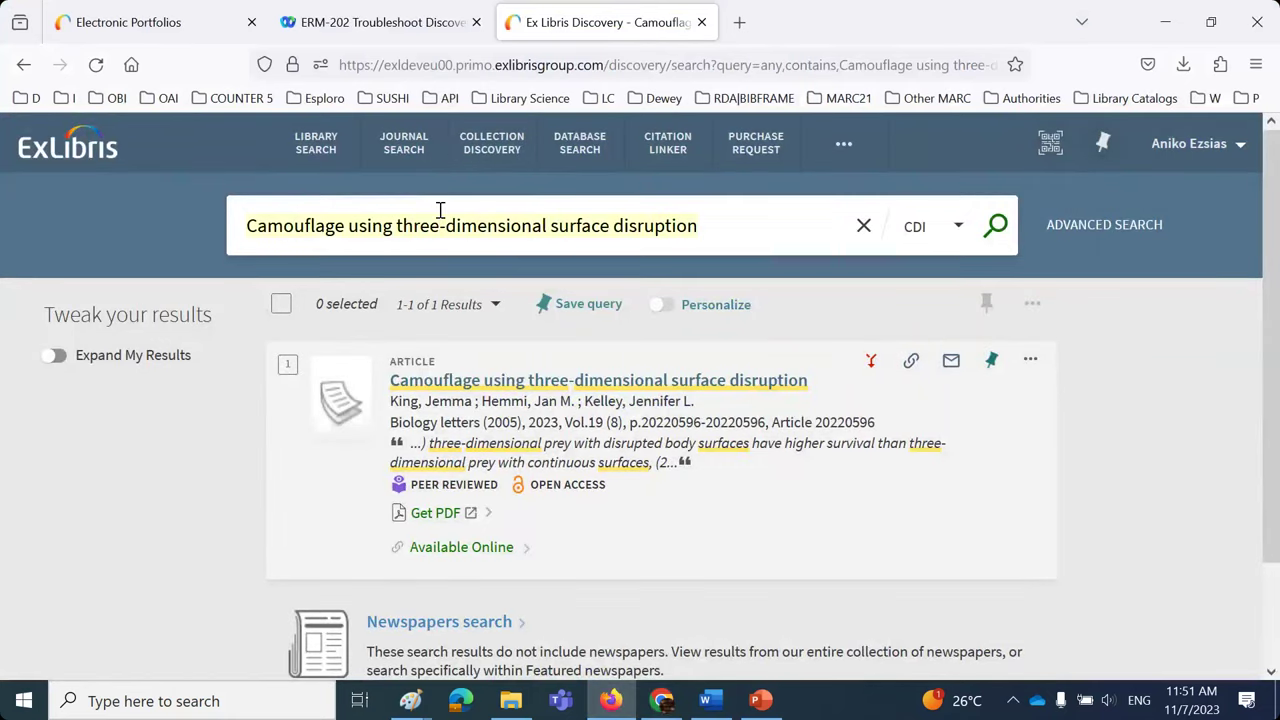
{"action": "left_click", "coordinate": [440, 210]}
{"action": "key", "text": "ctrl+a"}
{"action": "key", "text": "ctrl+v"}
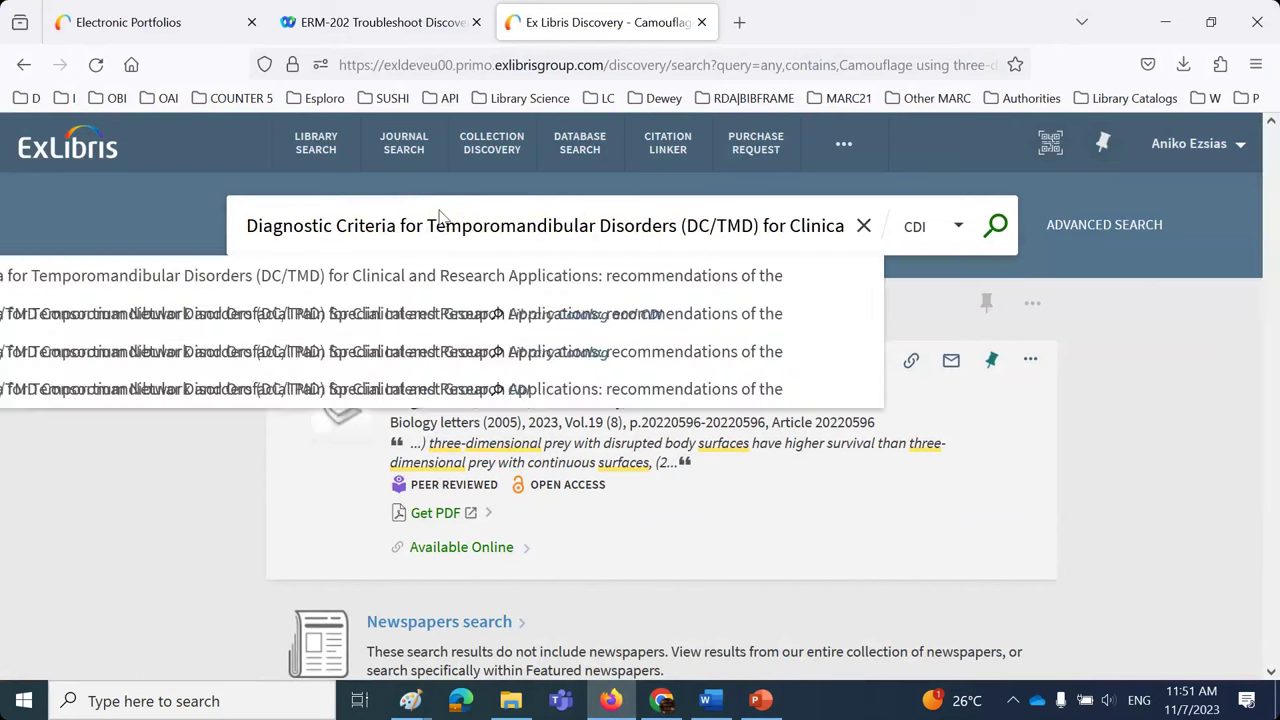
{"action": "left_click", "coordinate": [996, 228]}
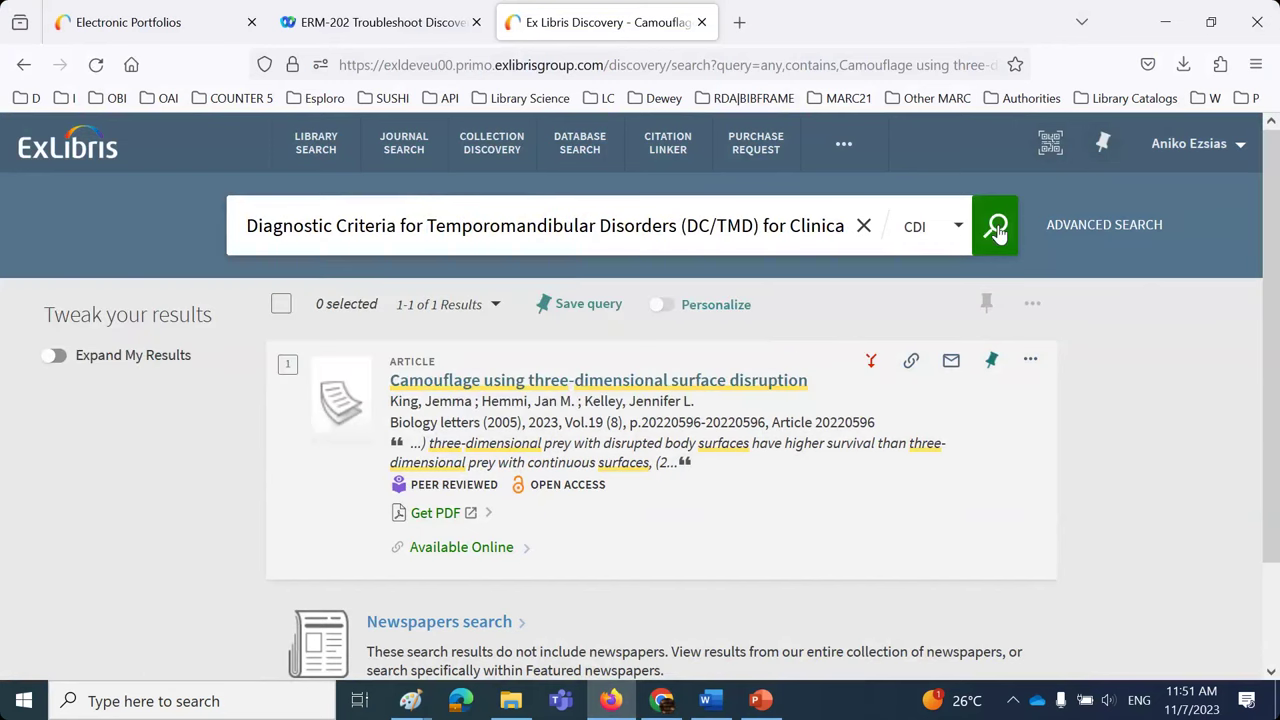
{"action": "left_click", "coordinate": [996, 228]}
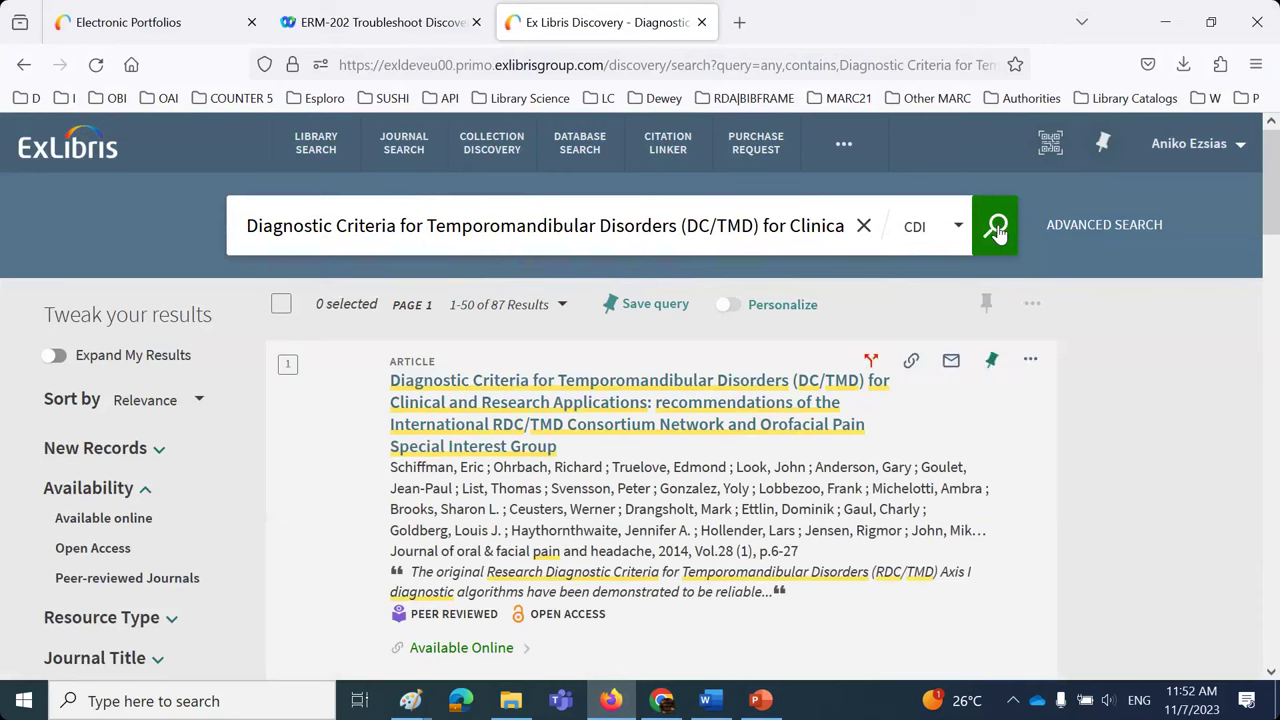
- Look through the first search results and limit them to items that are Available online
{"action": "scroll", "coordinate": [996, 228], "scroll_direction": "down", "scroll_amount": 2}
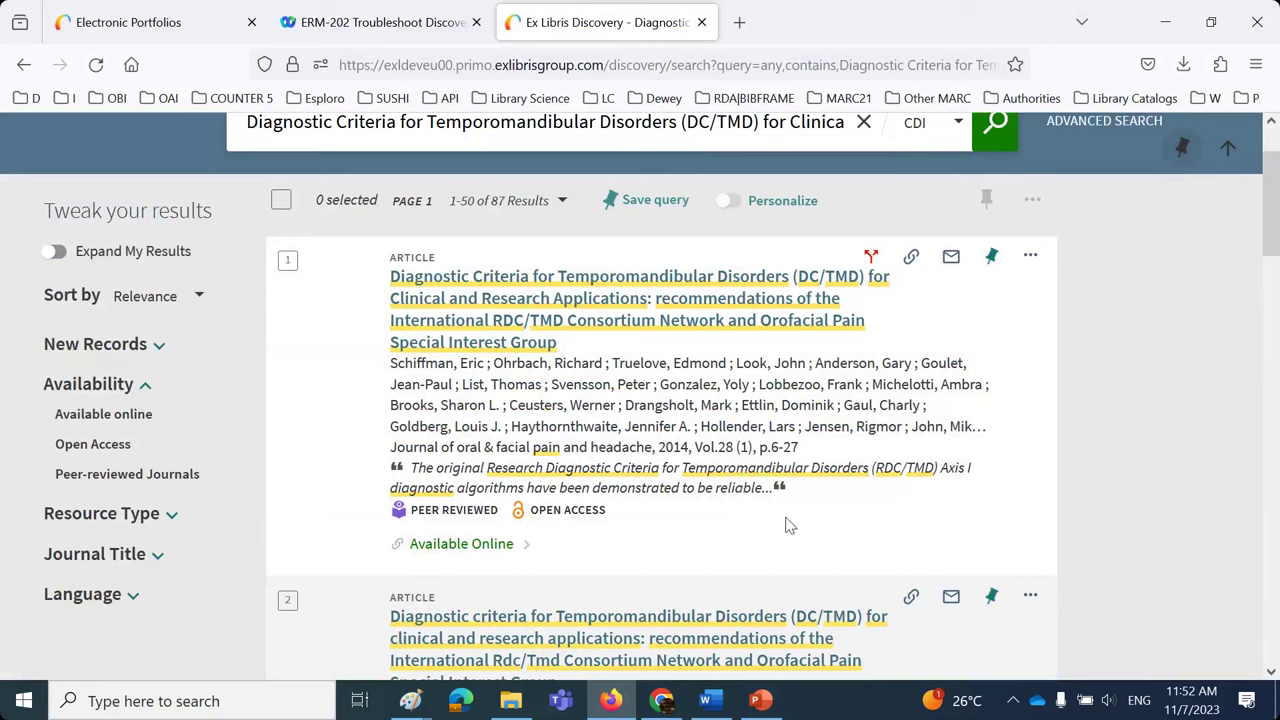
{"action": "scroll", "coordinate": [790, 525], "scroll_direction": "down", "scroll_amount": 3}
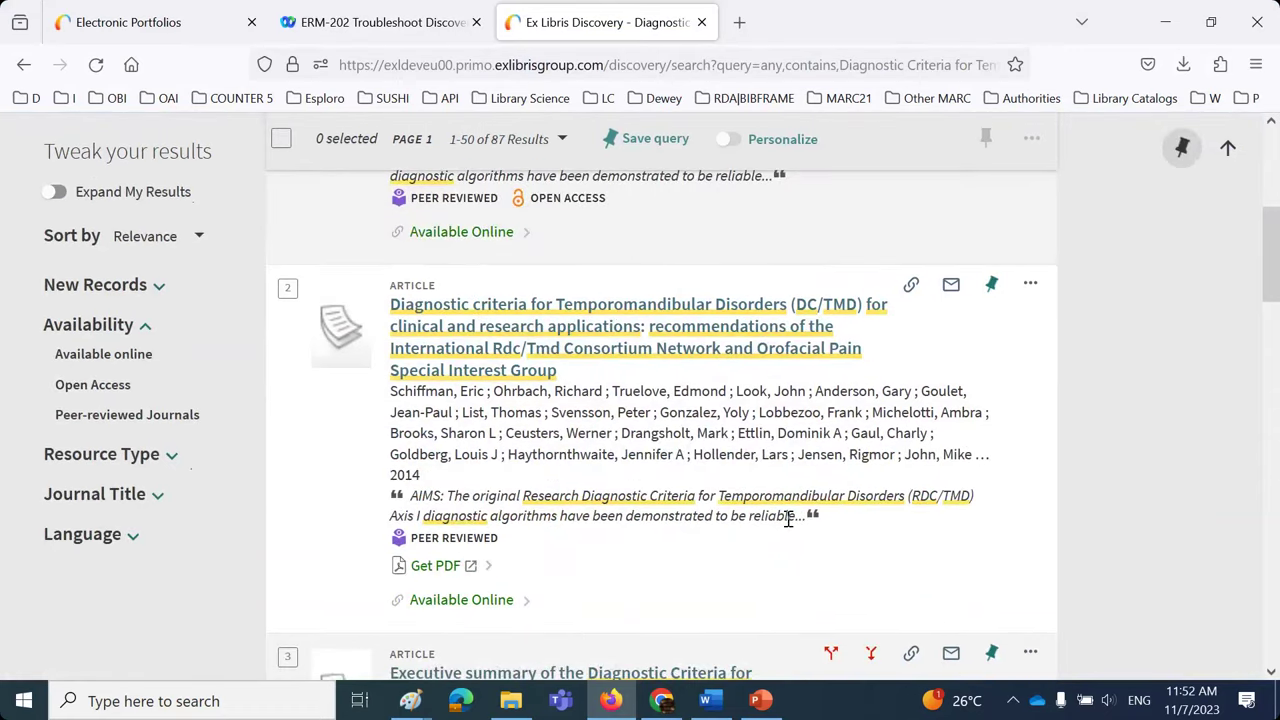
{"action": "scroll", "coordinate": [790, 518], "scroll_direction": "up", "scroll_amount": 3}
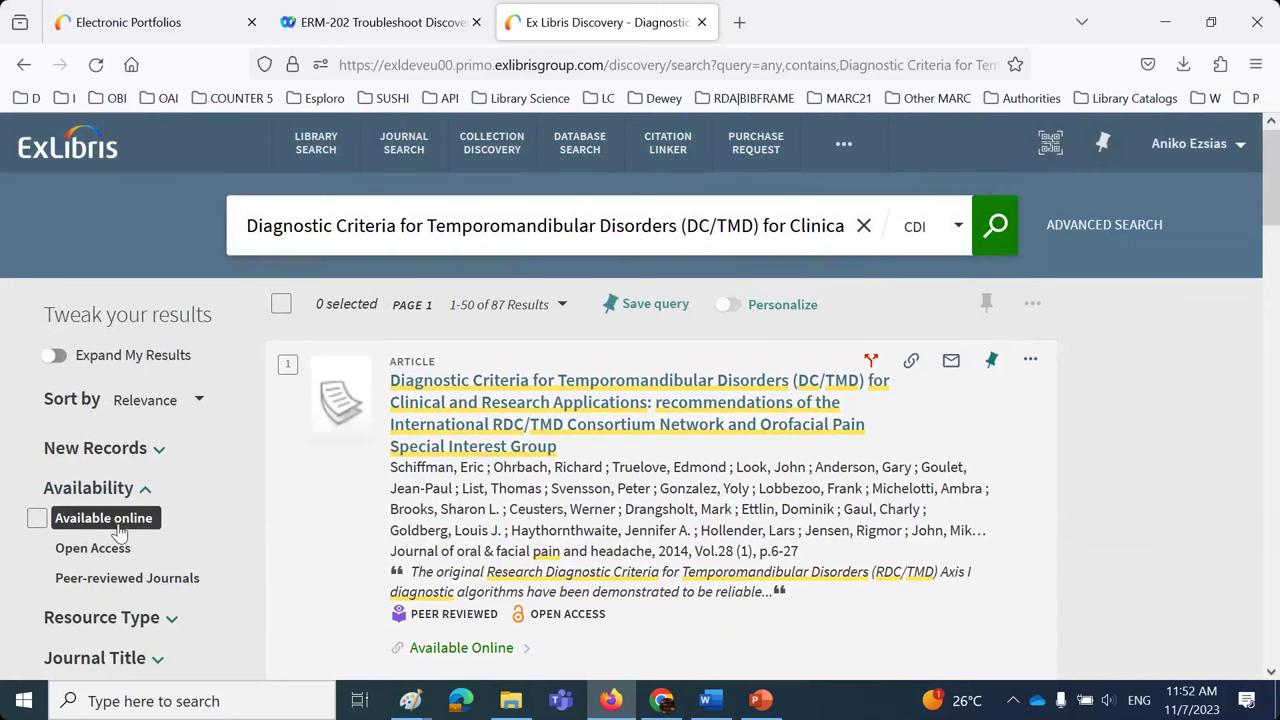
{"action": "left_click", "coordinate": [103, 518]}
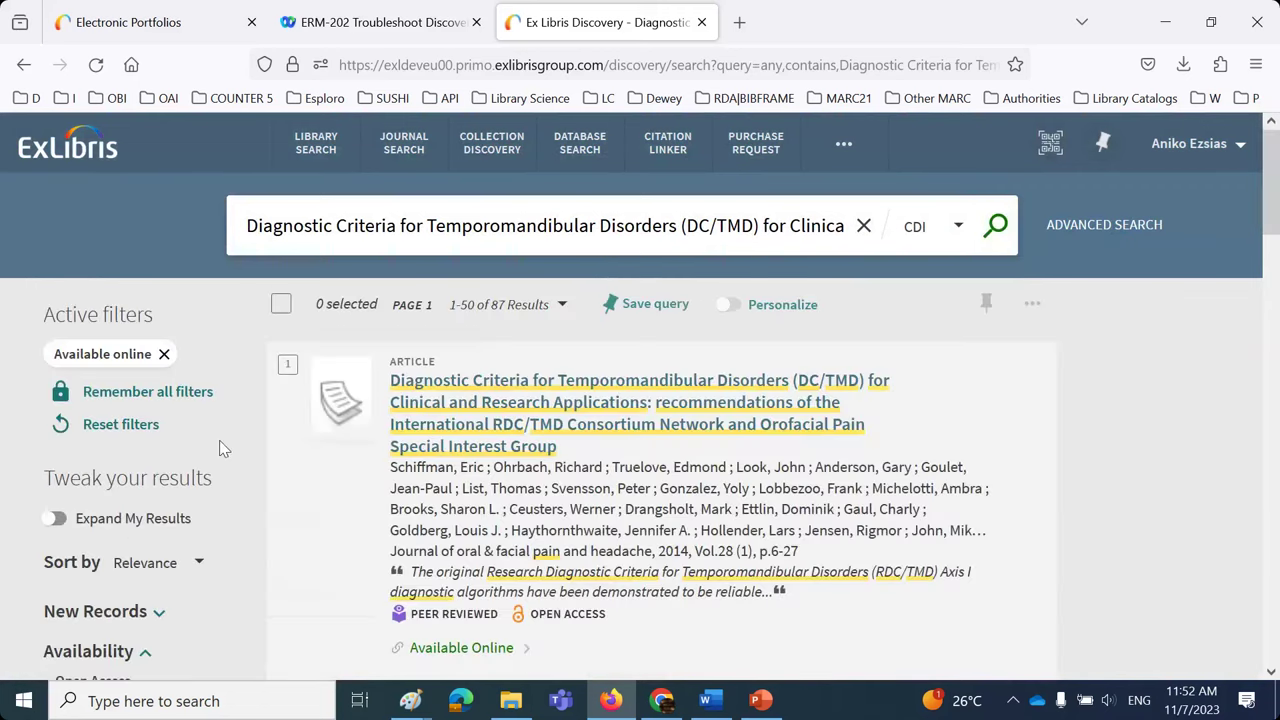
- Recheck the coverage statement in Word and filter the results by the journal title "Journal Of Oral & Facial Pain And Headache"
{"action": "scroll", "coordinate": [219, 445], "scroll_direction": "down", "scroll_amount": 3}
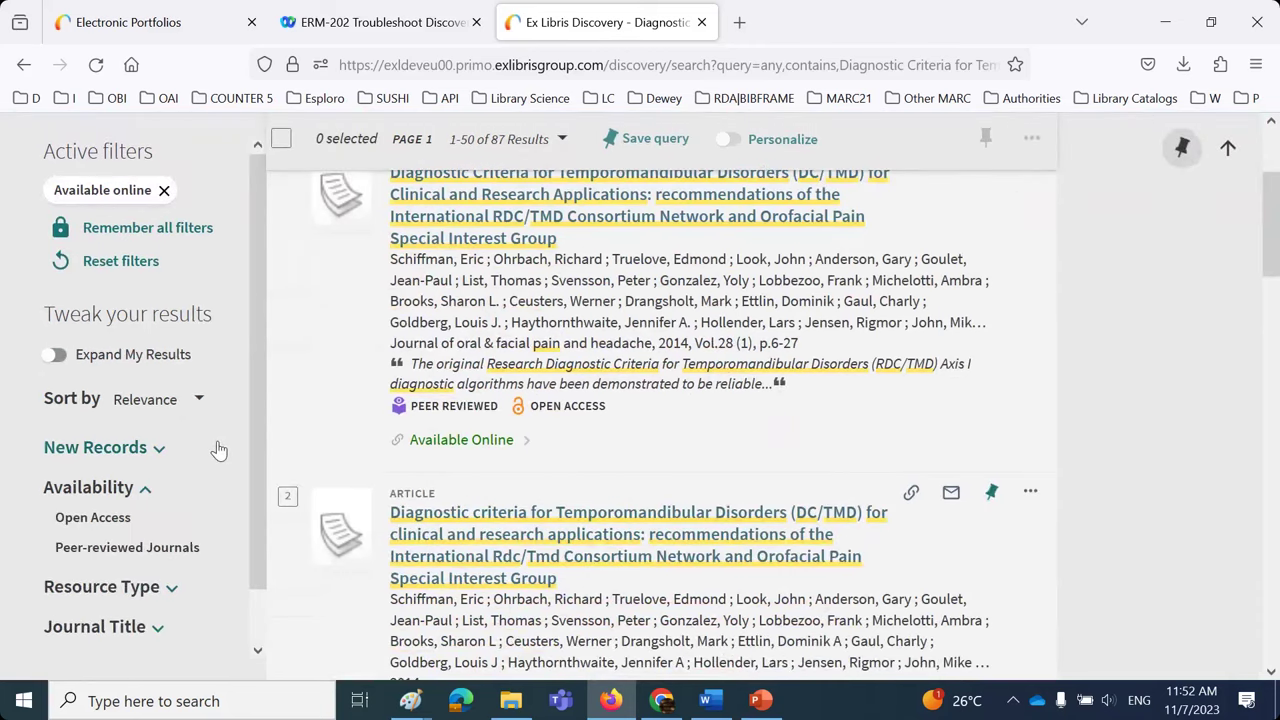
{"action": "scroll", "coordinate": [216, 446], "scroll_direction": "down", "scroll_amount": 2}
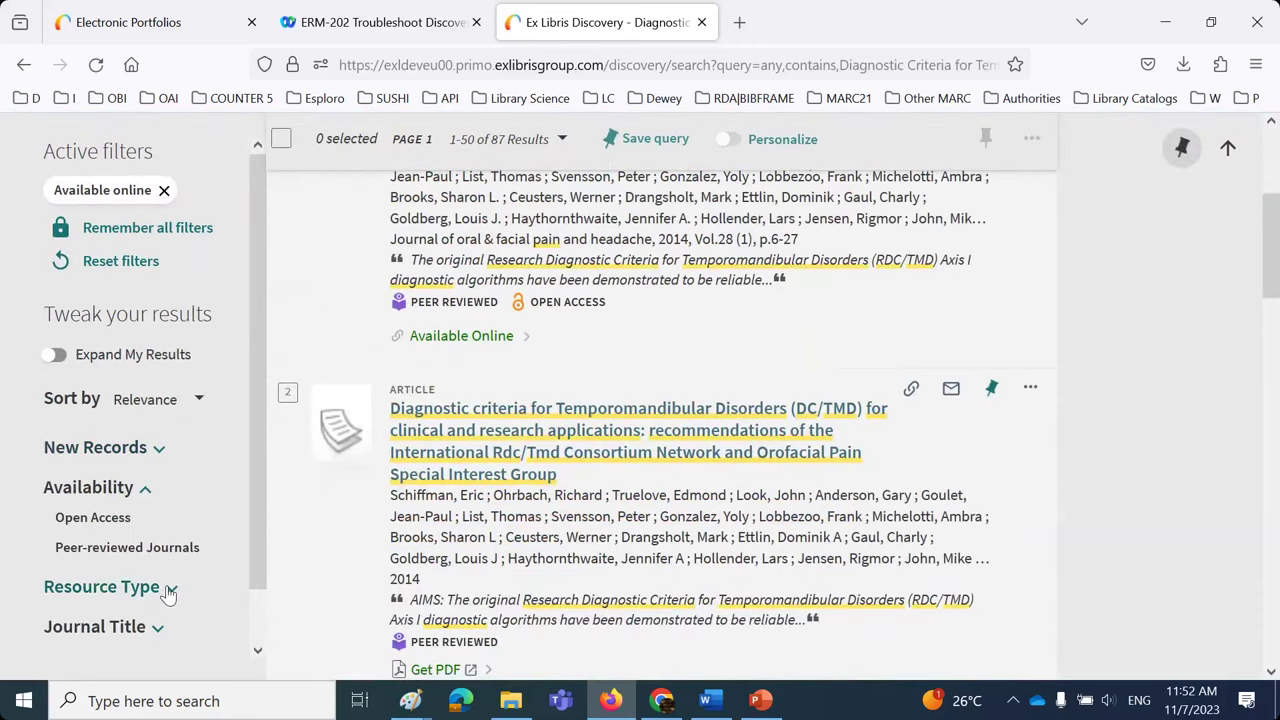
{"action": "left_click", "coordinate": [157, 640]}
{"action": "scroll", "coordinate": [191, 566], "scroll_direction": "down", "scroll_amount": 3}
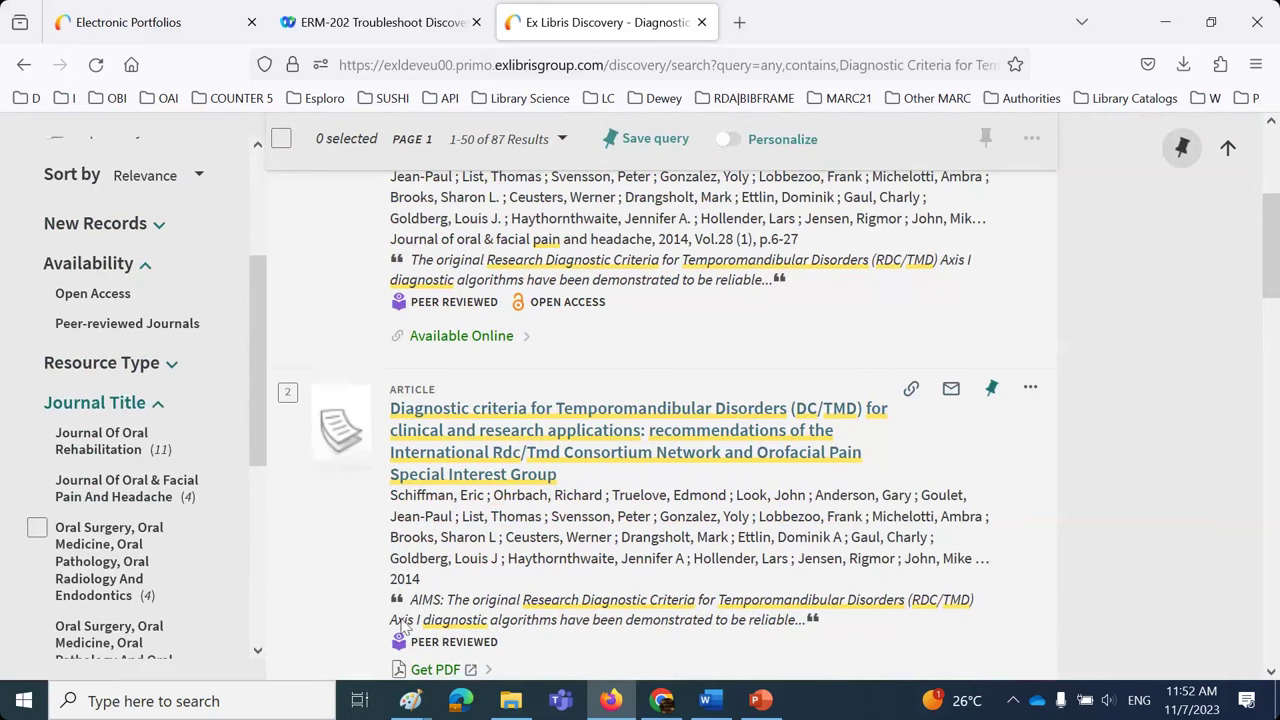
{"action": "left_click", "coordinate": [708, 703]}
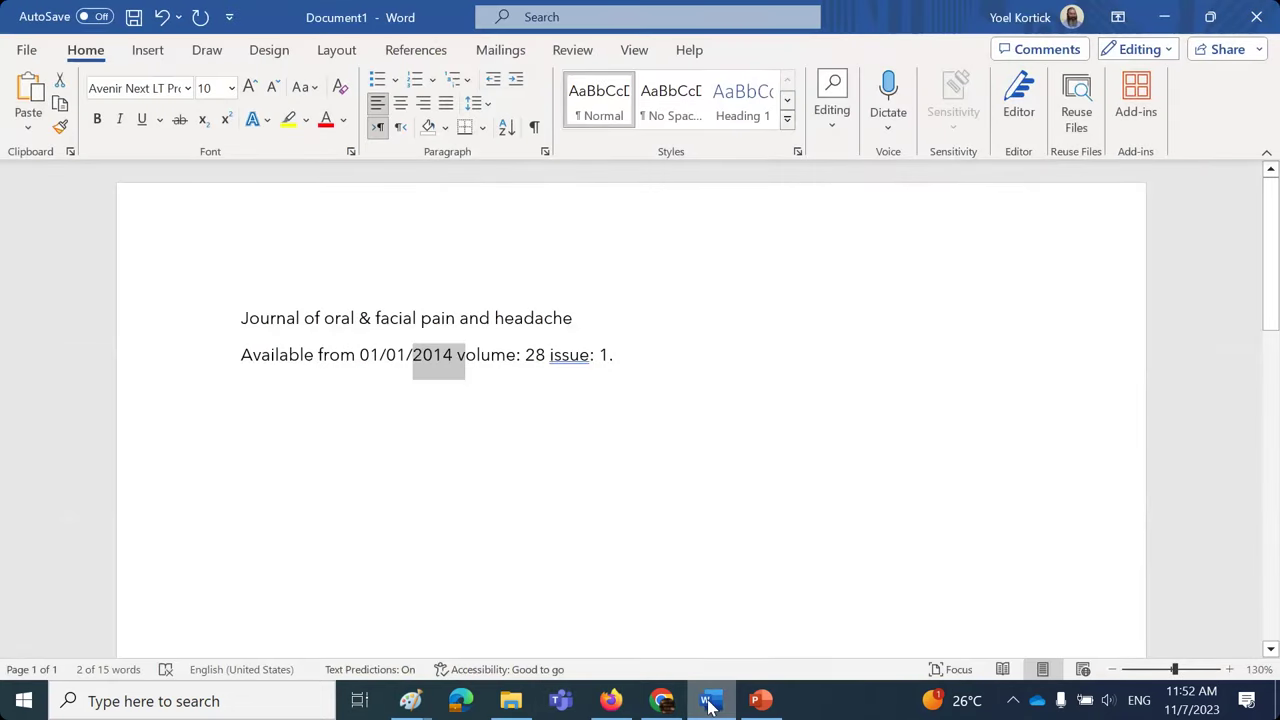
{"action": "left_click", "coordinate": [708, 703]}
{"action": "left_click", "coordinate": [148, 498]}
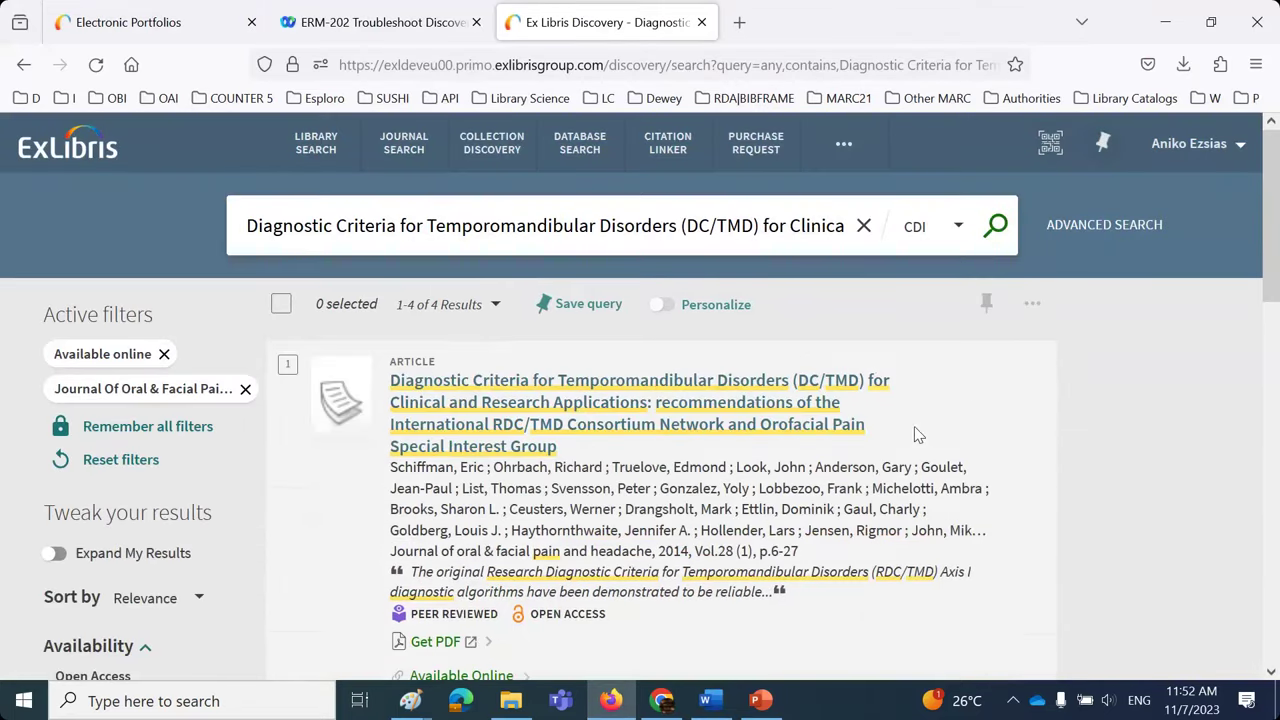
- Review the publication years and availability of the filtered articles, and remove the journal title and Available online filters
{"action": "scroll", "coordinate": [918, 438], "scroll_direction": "down", "scroll_amount": 2}
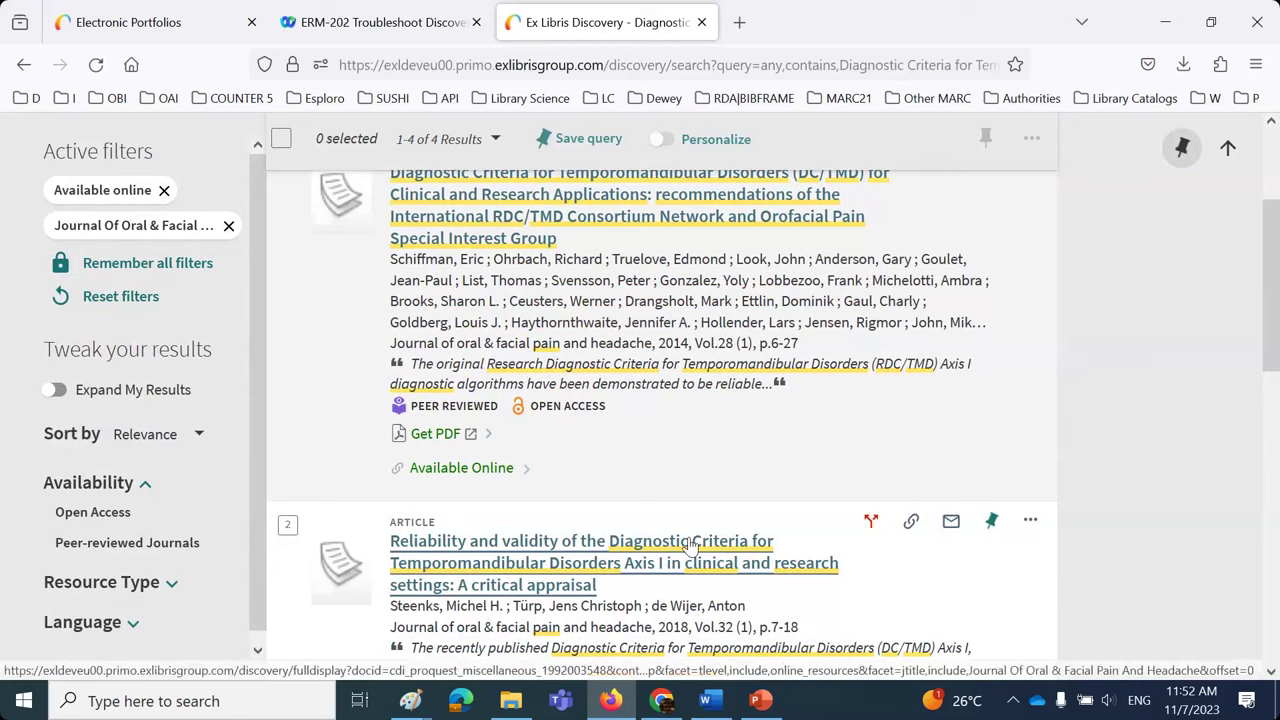
{"action": "scroll", "coordinate": [660, 440], "scroll_direction": "down", "scroll_amount": 8}
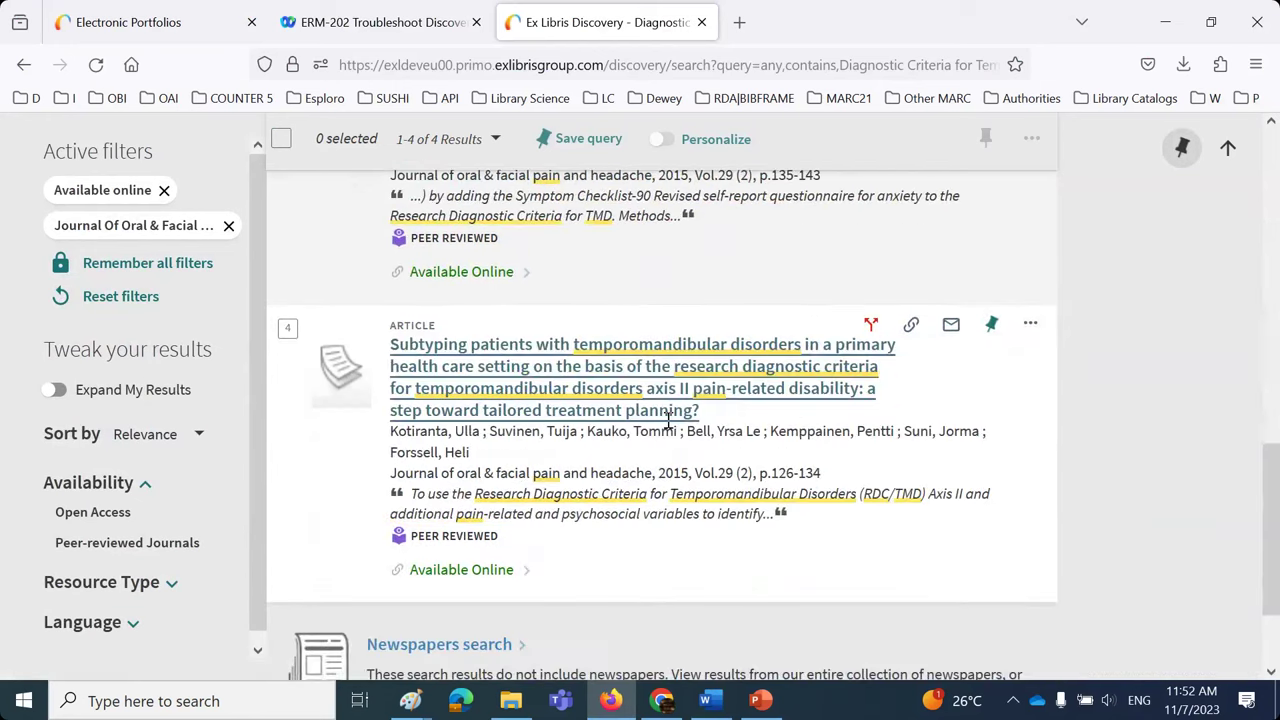
{"action": "scroll", "coordinate": [670, 425], "scroll_direction": "up", "scroll_amount": 10}
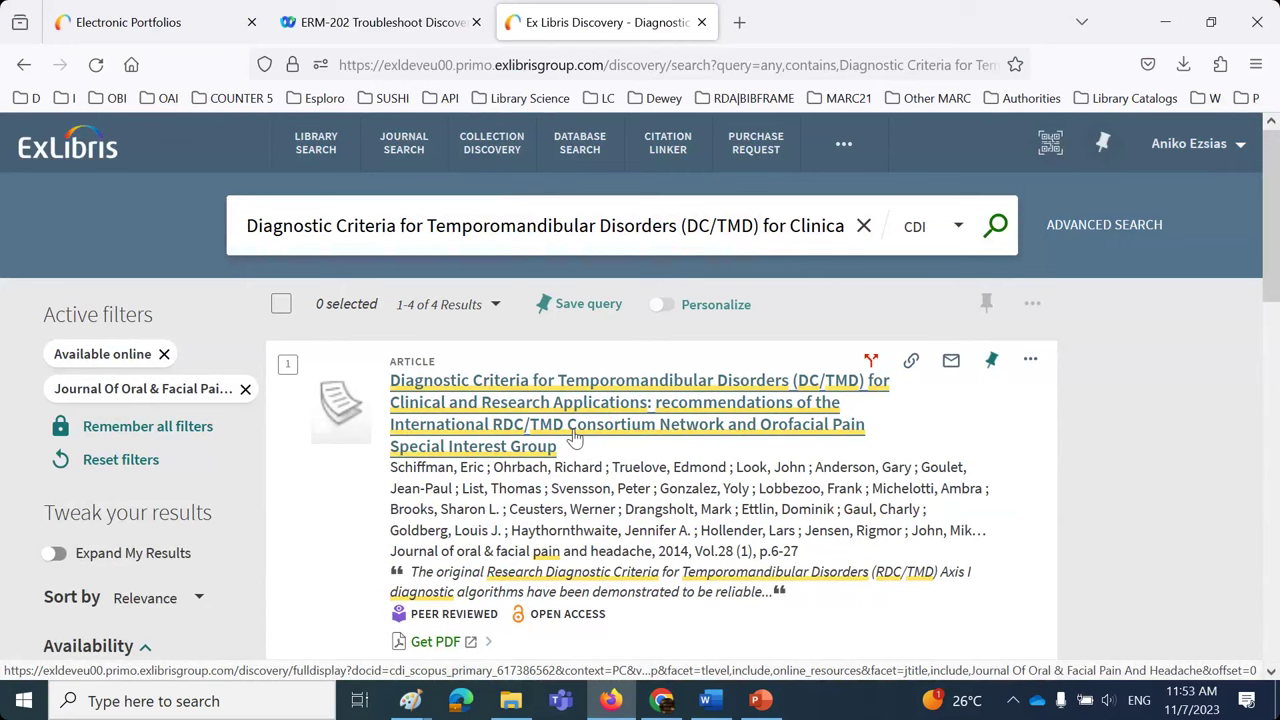
{"action": "left_click", "coordinate": [225, 397]}
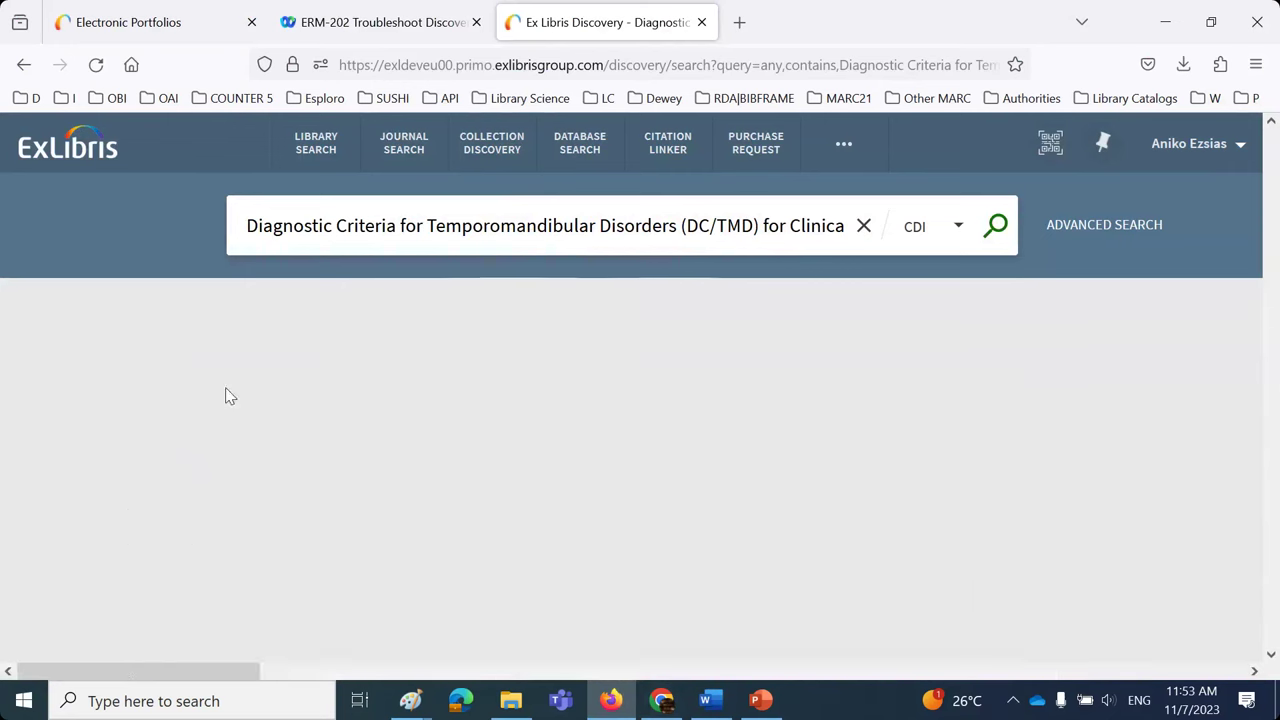
{"action": "left_click", "coordinate": [164, 356]}
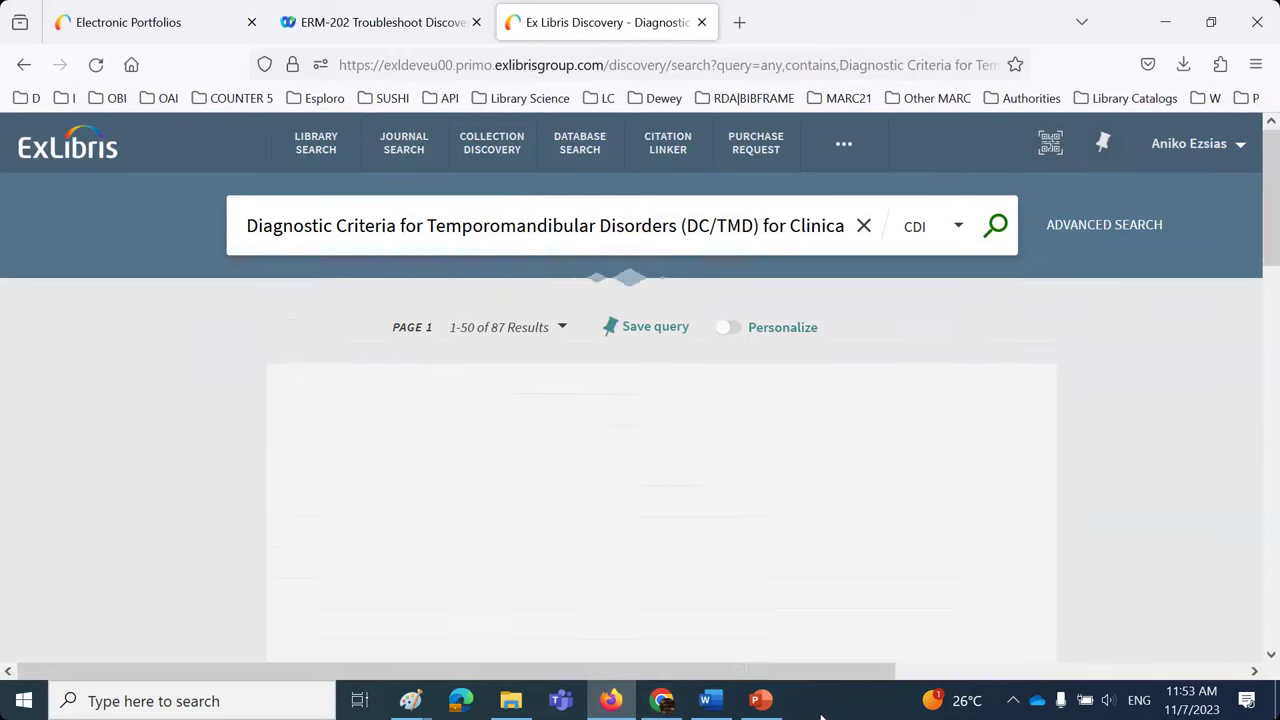
- Switch to PowerPoint and copy the second example's title, "Epidemiology of bruxism in adults: a systematic review of the literature"
{"action": "left_click", "coordinate": [760, 700]}
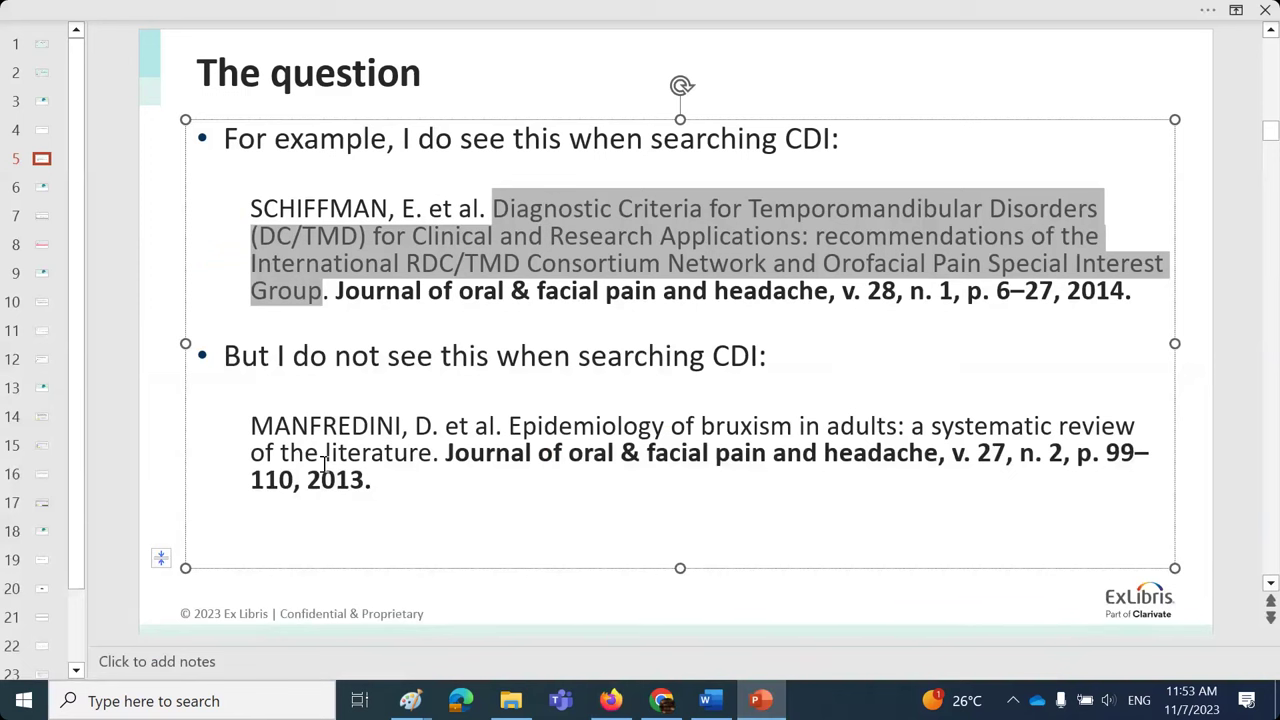
{"action": "left_click", "coordinate": [509, 425]}
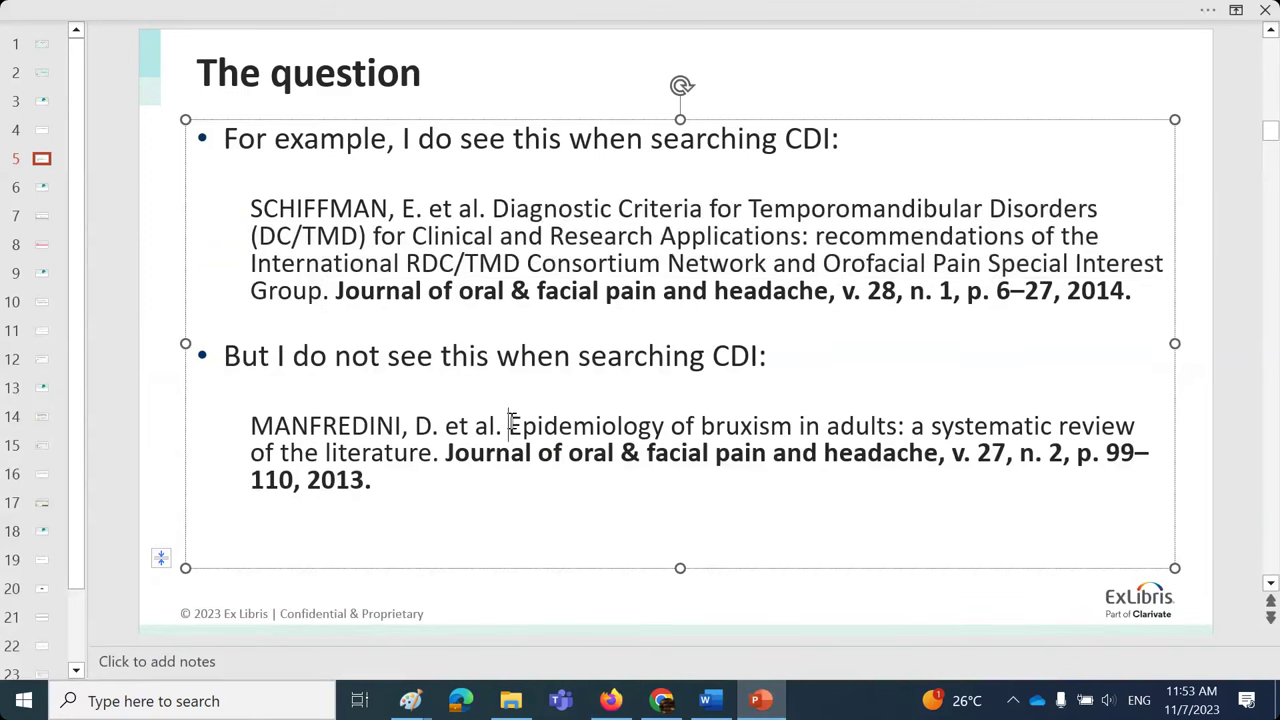
{"action": "left_click_drag", "start_coordinate": [509, 425], "coordinate": [433, 462]}
{"action": "key", "text": "ctrl+c"}
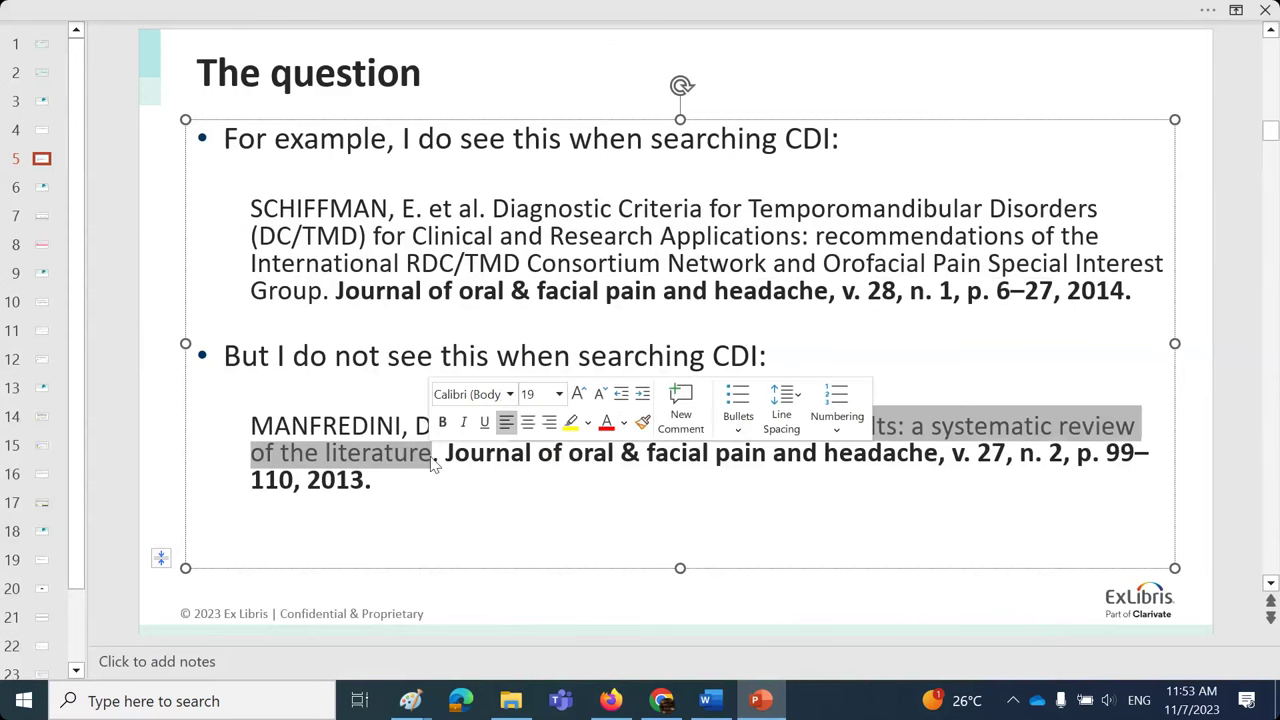
- Switch to Primo and search CDI for "Epidemiology of bruxism in adults: a systematic review of the literature"
{"action": "left_click", "coordinate": [610, 700]}
{"action": "left_click", "coordinate": [557, 218]}
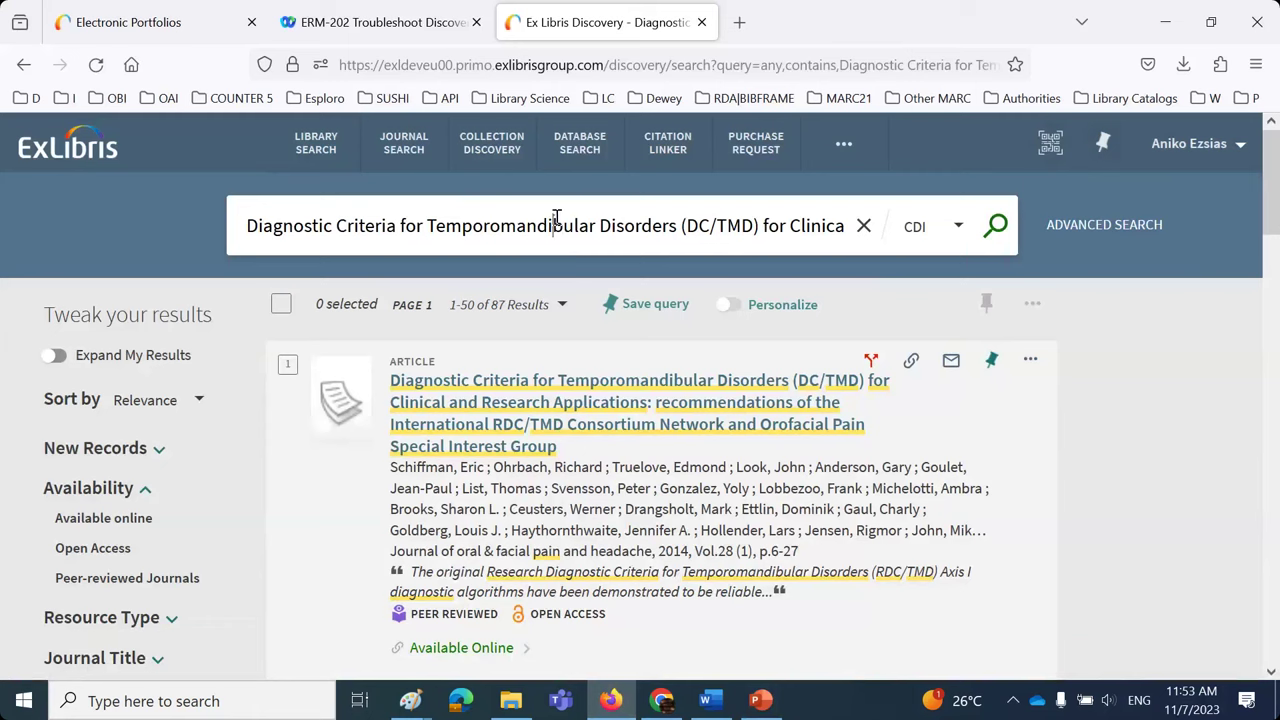
{"action": "key", "text": "ctrl+v"}
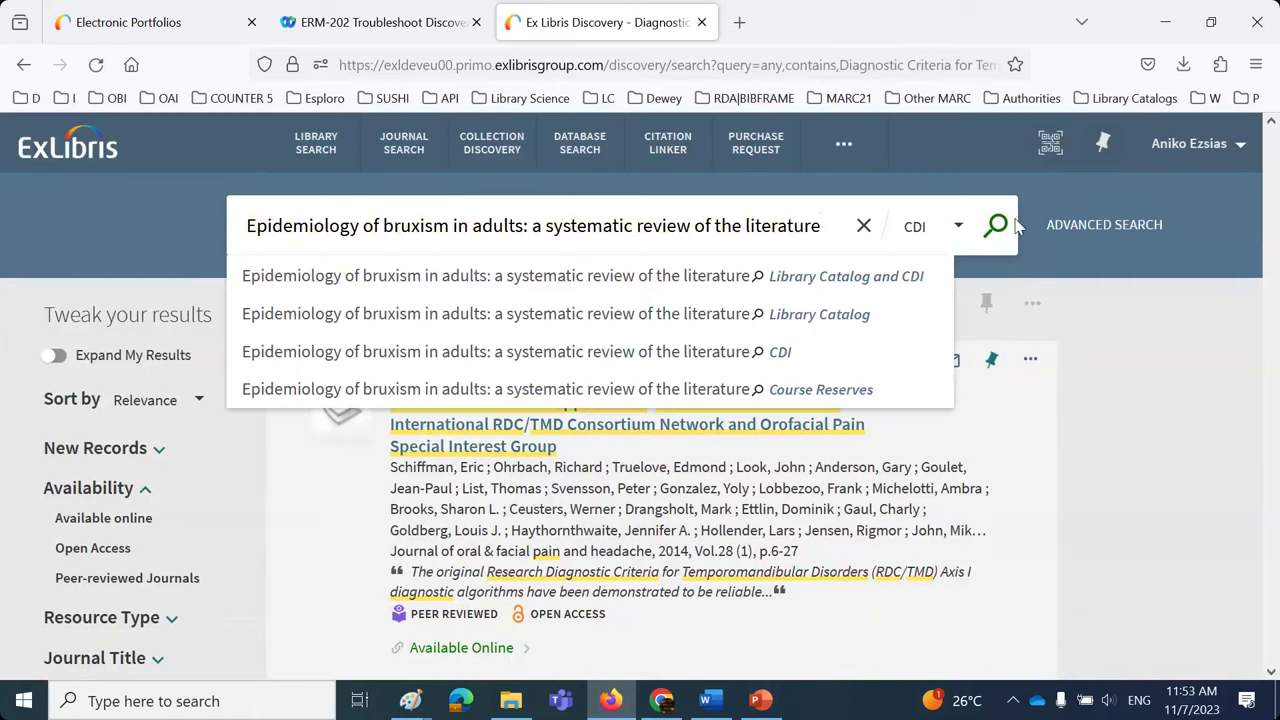
{"action": "left_click", "coordinate": [995, 227]}
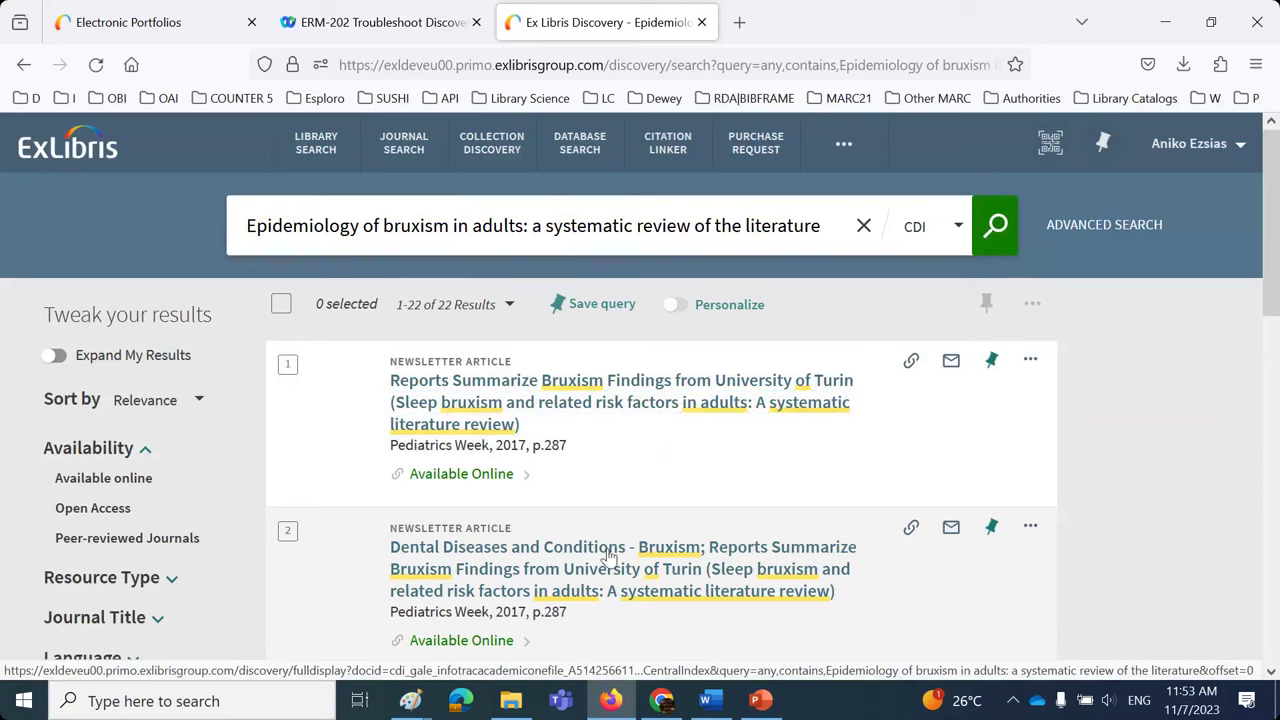
- Expand the Journal Title facet and look through its list for Journal of Oral & Facial Pain and Headache
{"action": "scroll", "coordinate": [240, 474], "scroll_direction": "down", "scroll_amount": 2}
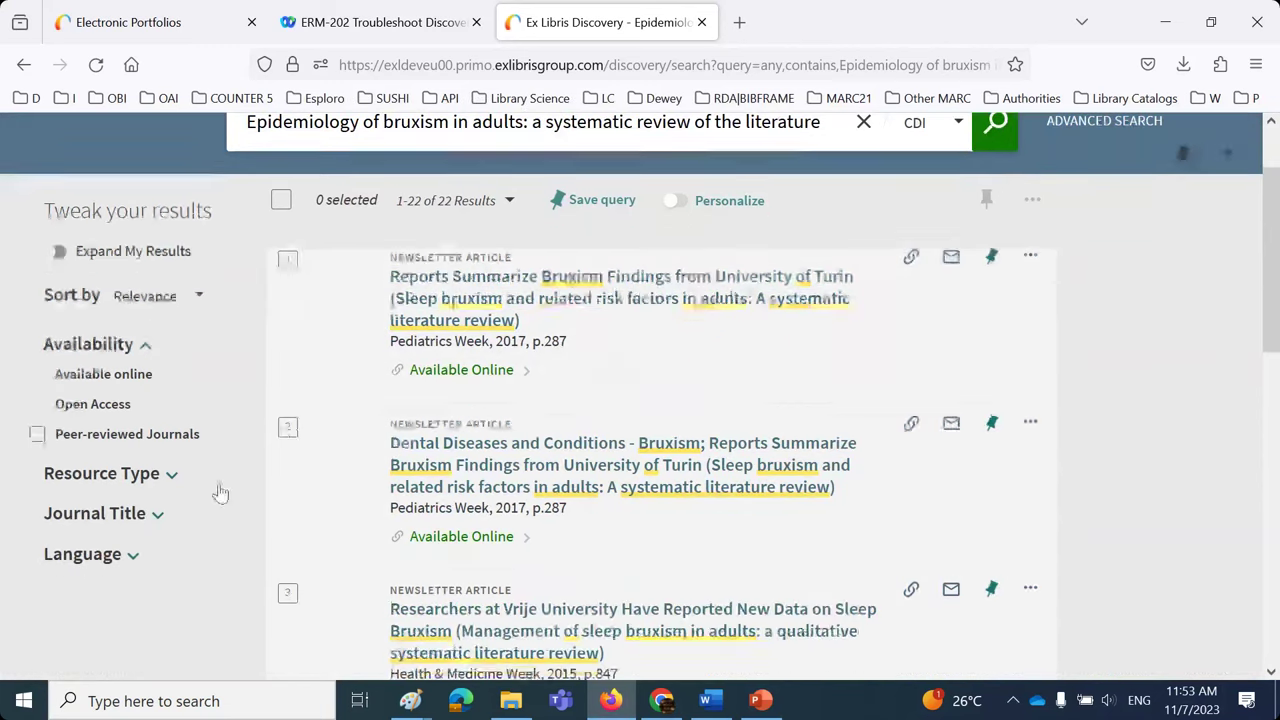
{"action": "left_click", "coordinate": [153, 517]}
{"action": "scroll", "coordinate": [206, 500], "scroll_direction": "down", "scroll_amount": 1}
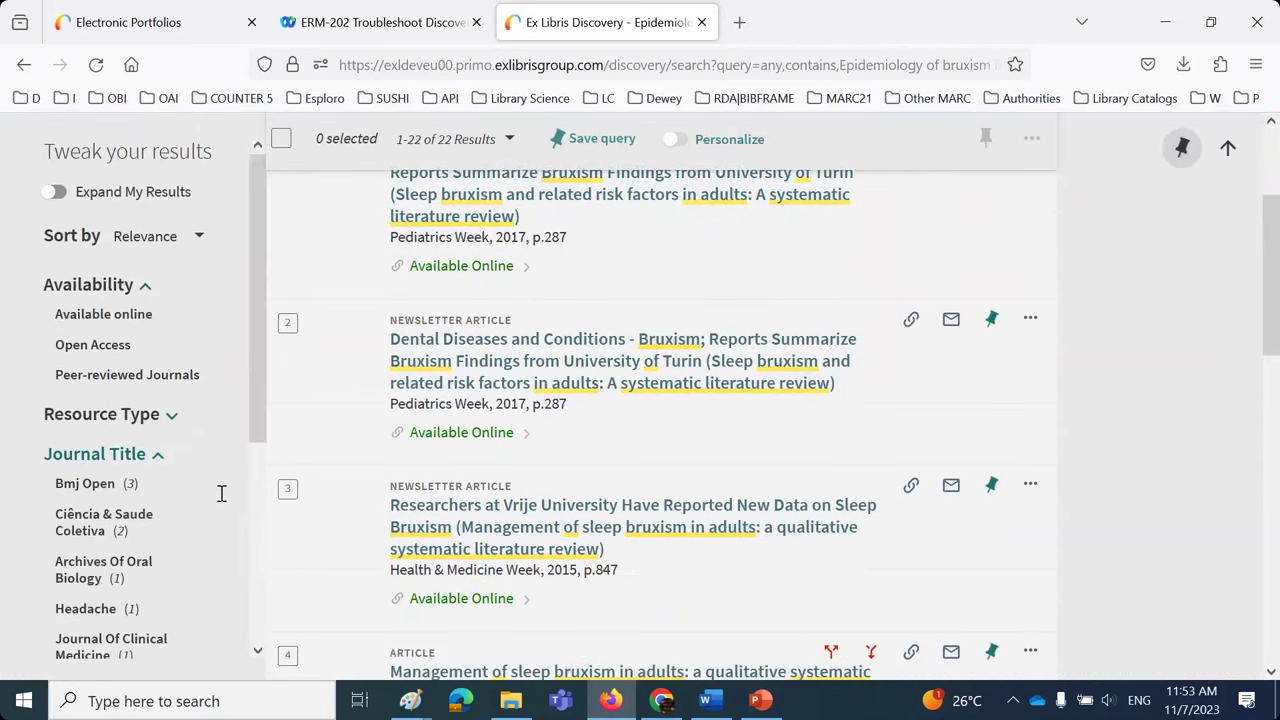
{"action": "scroll", "coordinate": [205, 500], "scroll_direction": "down", "scroll_amount": 2}
{"action": "scroll", "coordinate": [215, 586], "scroll_direction": "down", "scroll_amount": 2}
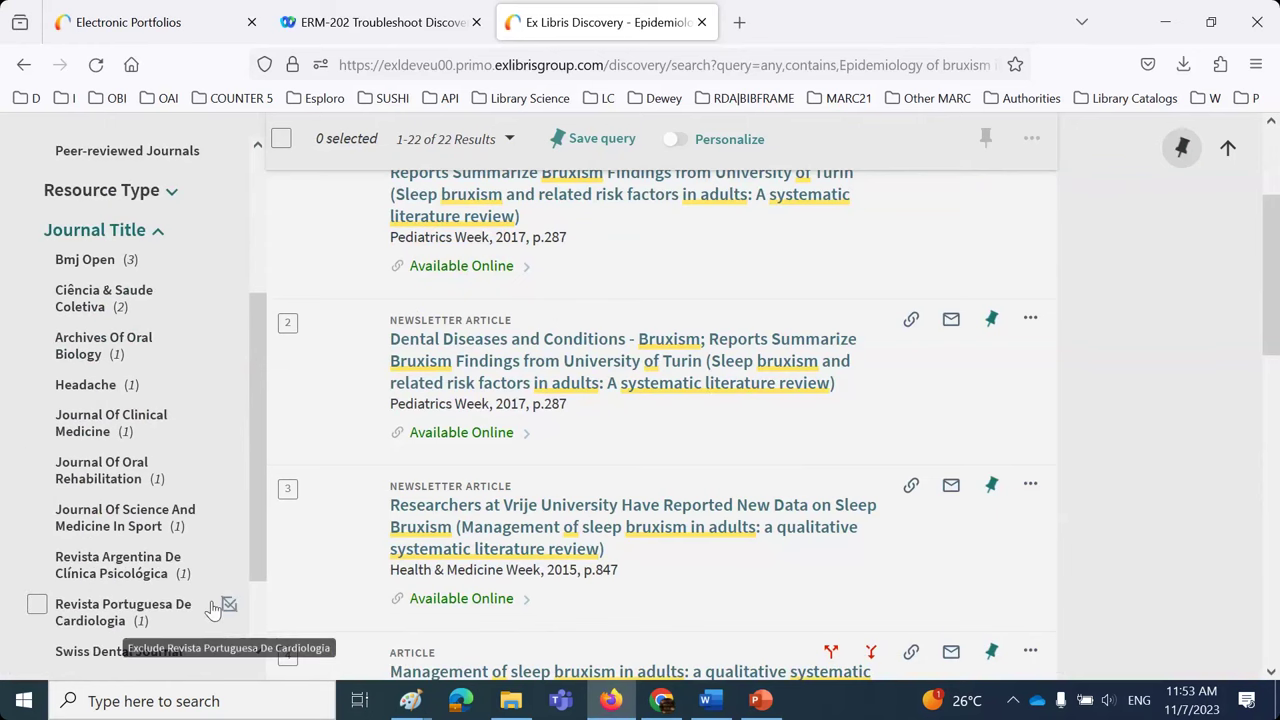
- Compare the search results with the journal's coverage statement in Word and in the Alma portfolio record
{"action": "left_click", "coordinate": [709, 702]}
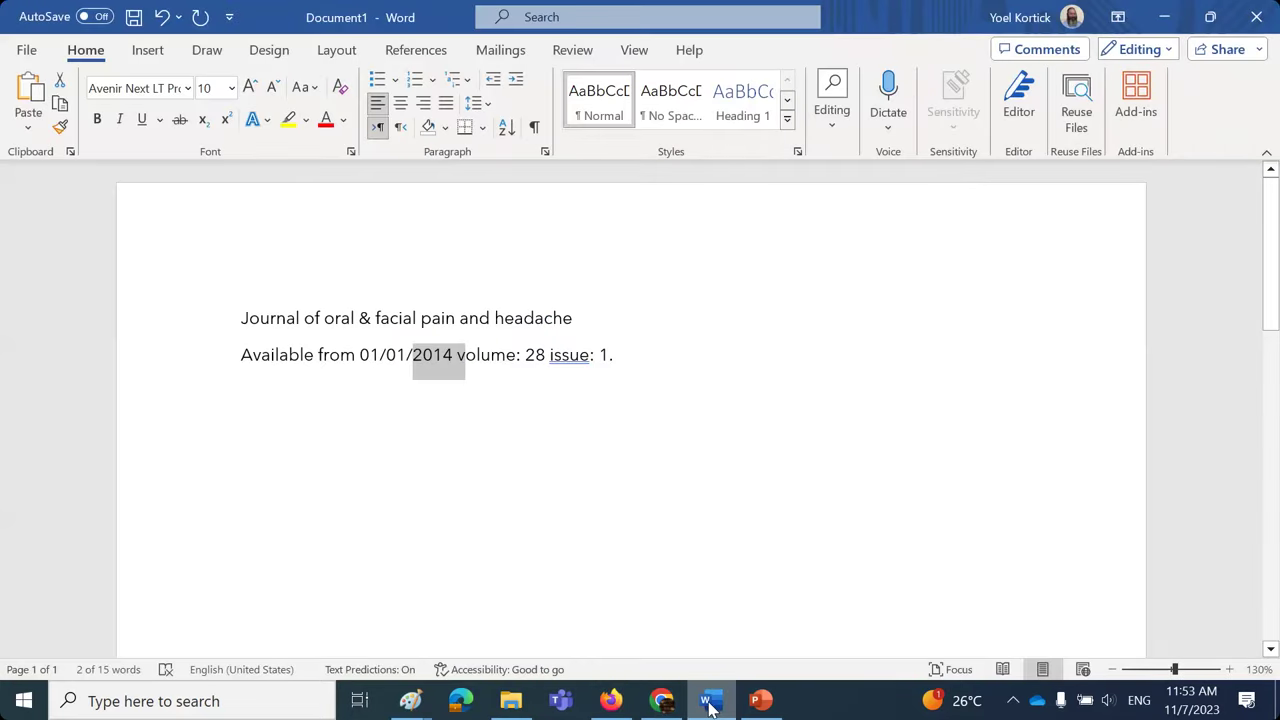
{"action": "left_click", "coordinate": [709, 702]}
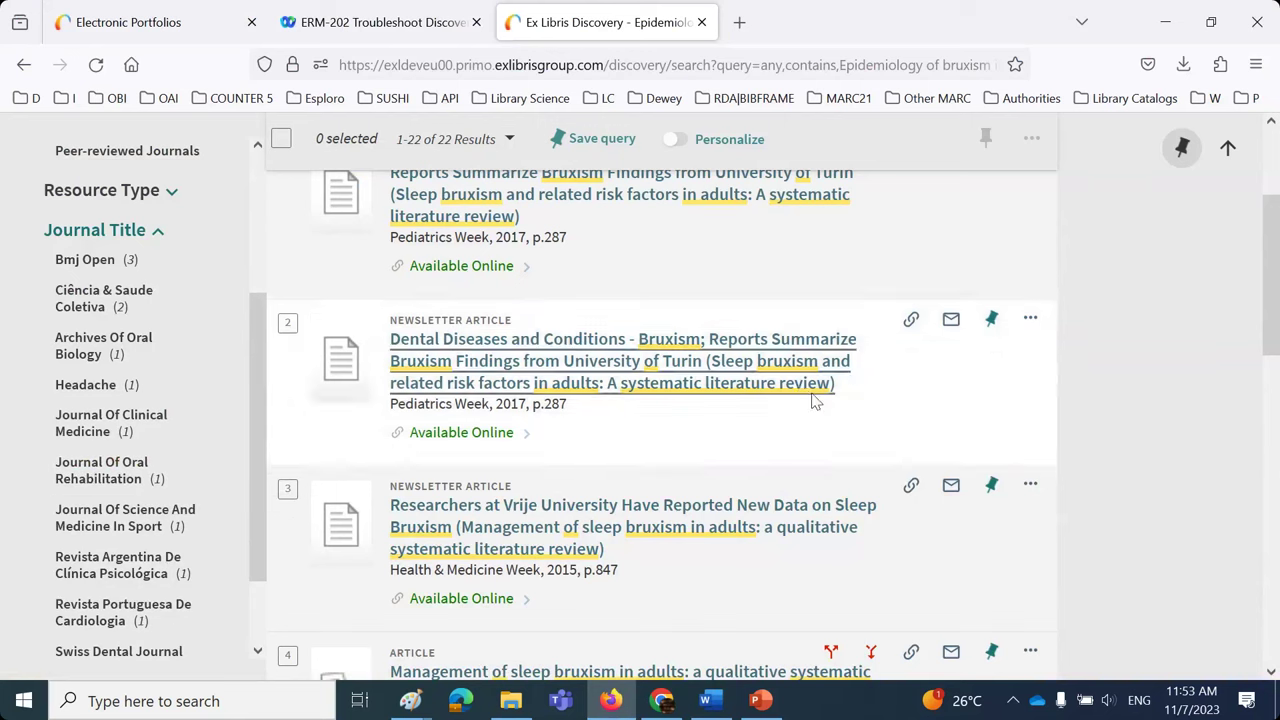
{"action": "scroll", "coordinate": [815, 420], "scroll_direction": "down", "scroll_amount": 5}
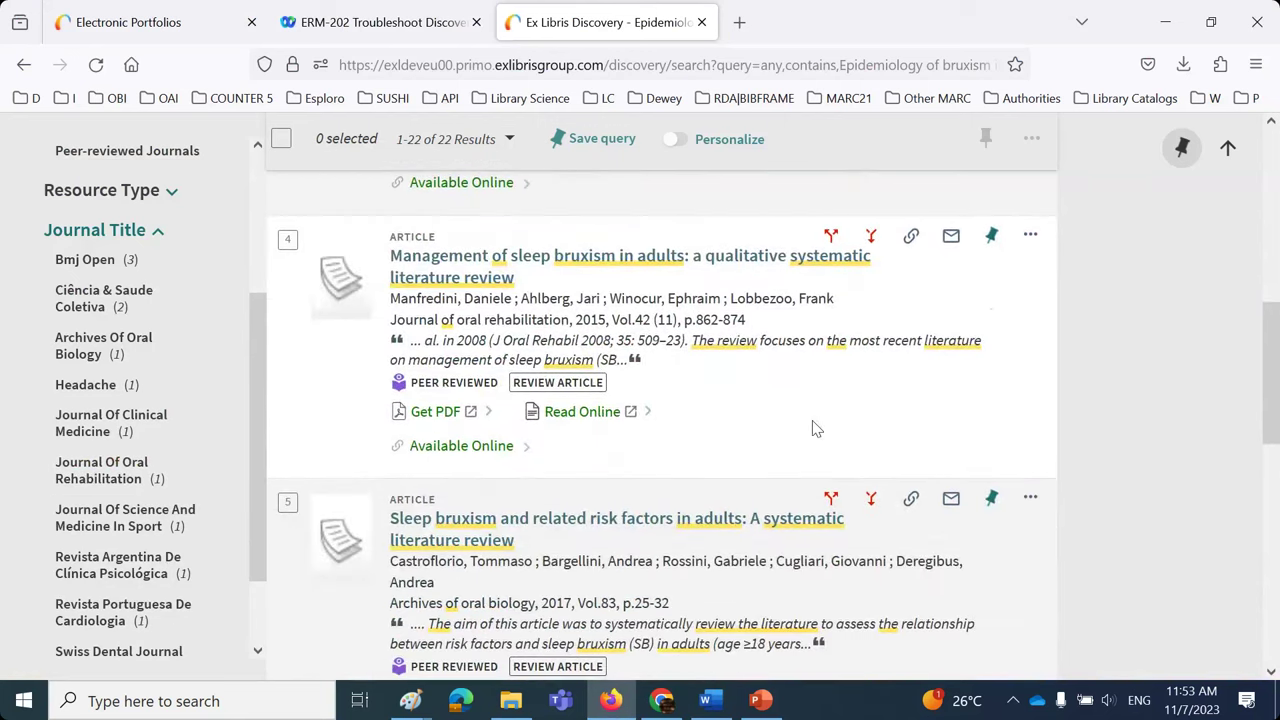
{"action": "scroll", "coordinate": [815, 428], "scroll_direction": "up", "scroll_amount": 8}
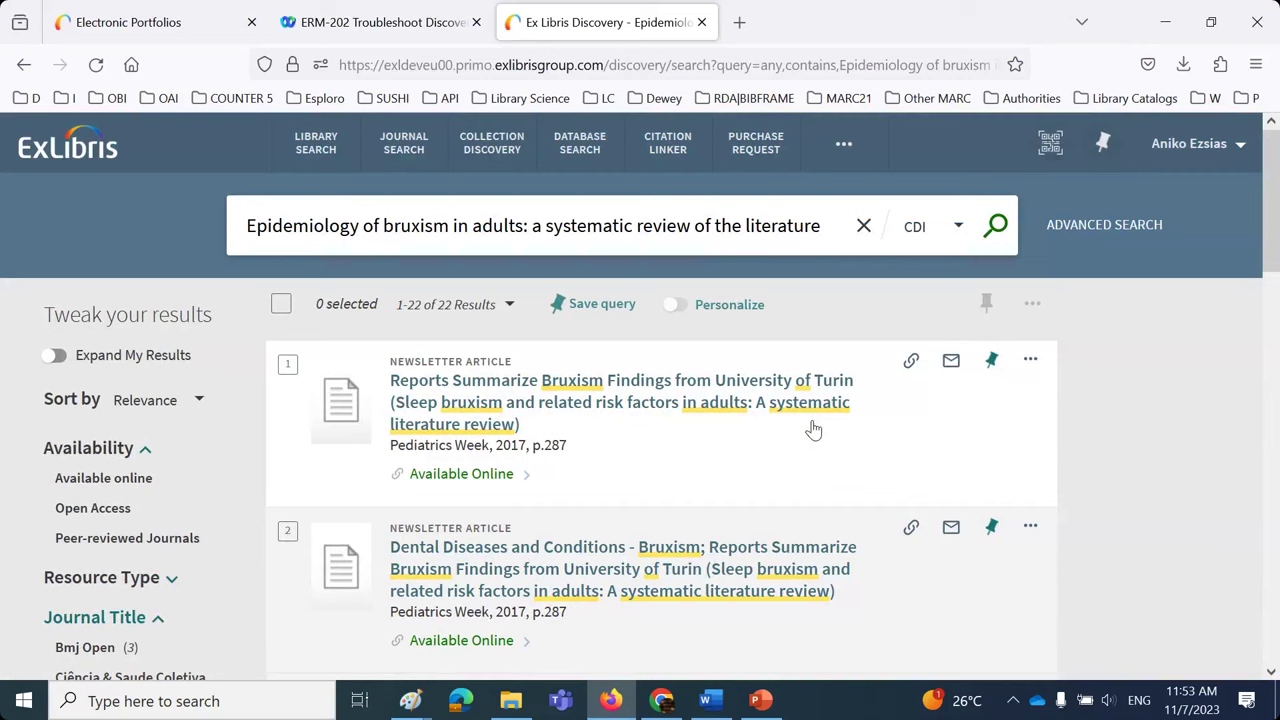
{"action": "left_click", "coordinate": [130, 22]}
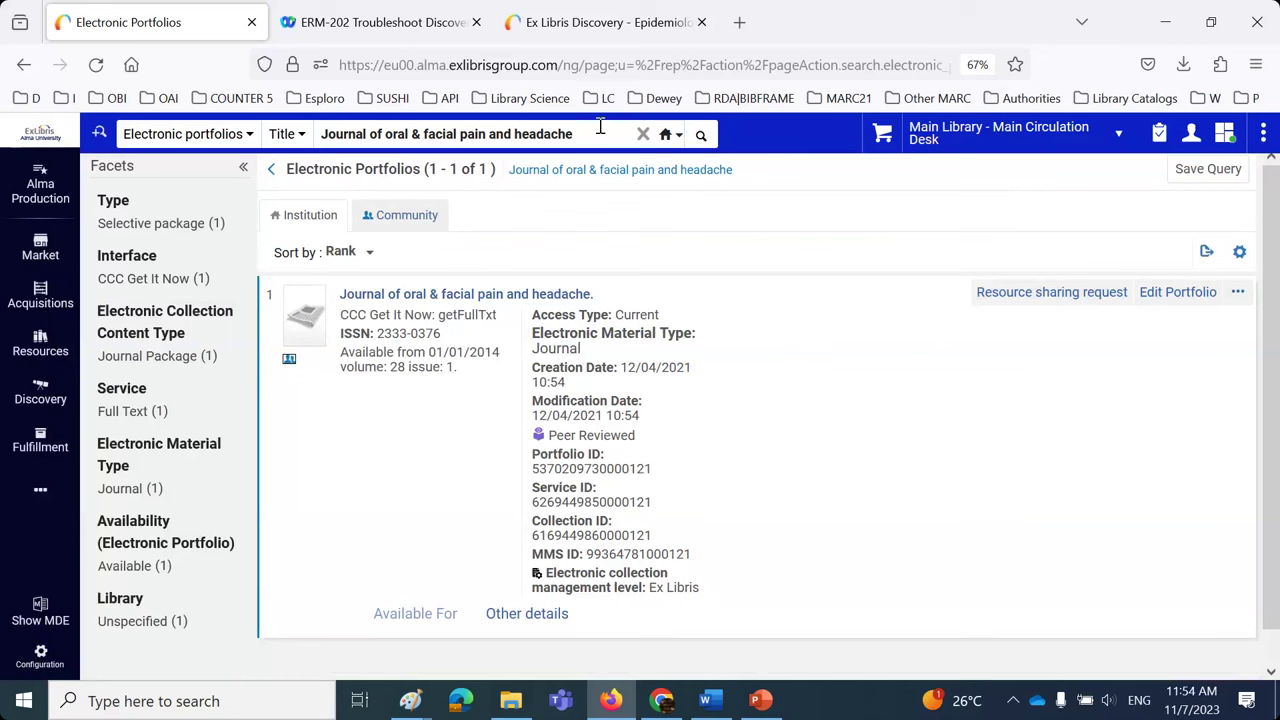
{"action": "left_click", "coordinate": [585, 28]}
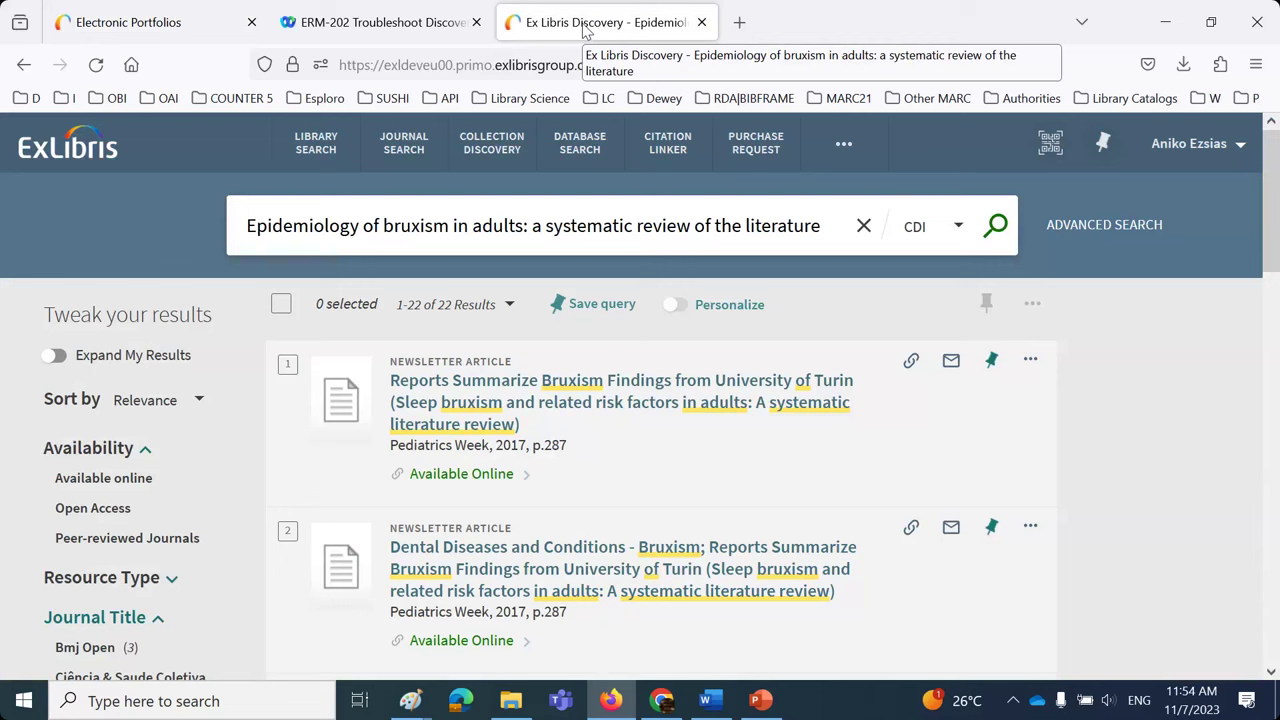
- Replace the Primo query with the nonsense phrase "aplels organes banad and whatevrr" and search CDI
{"action": "double_click", "coordinate": [450, 222]}
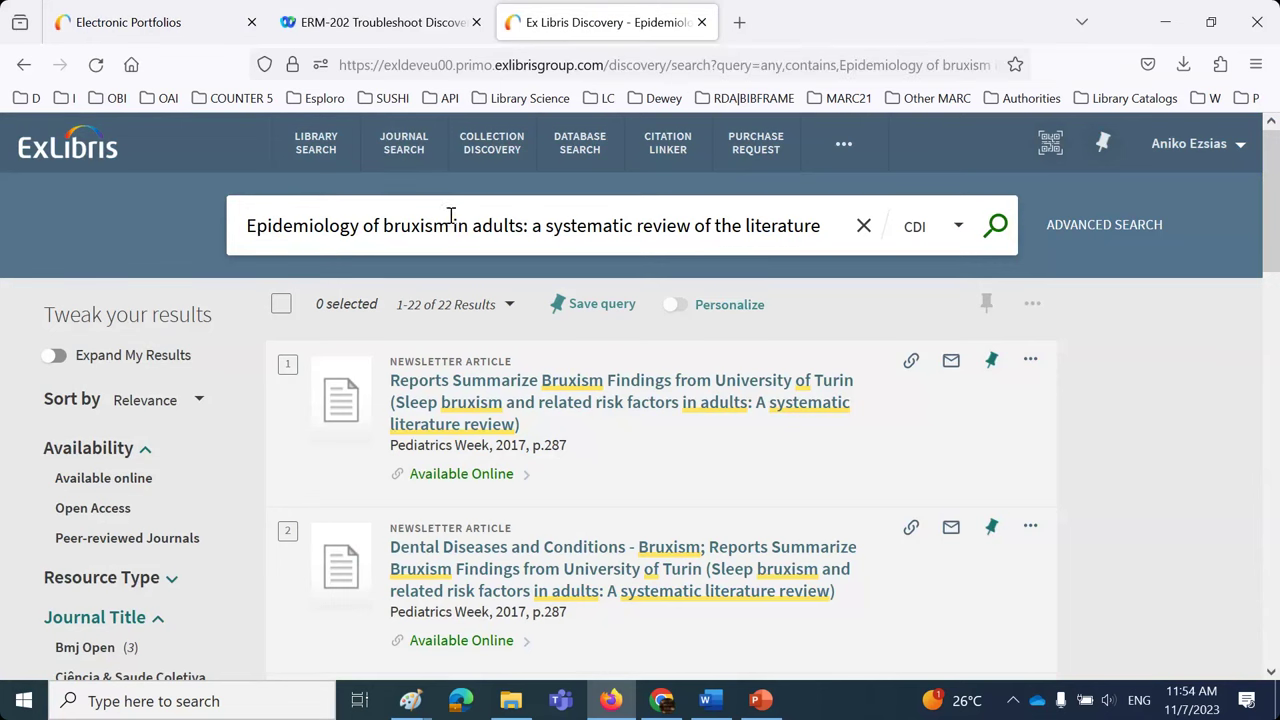
{"action": "left_click_drag", "start_coordinate": [450, 222], "coordinate": [234, 225]}
{"action": "type", "text": "aplel"}
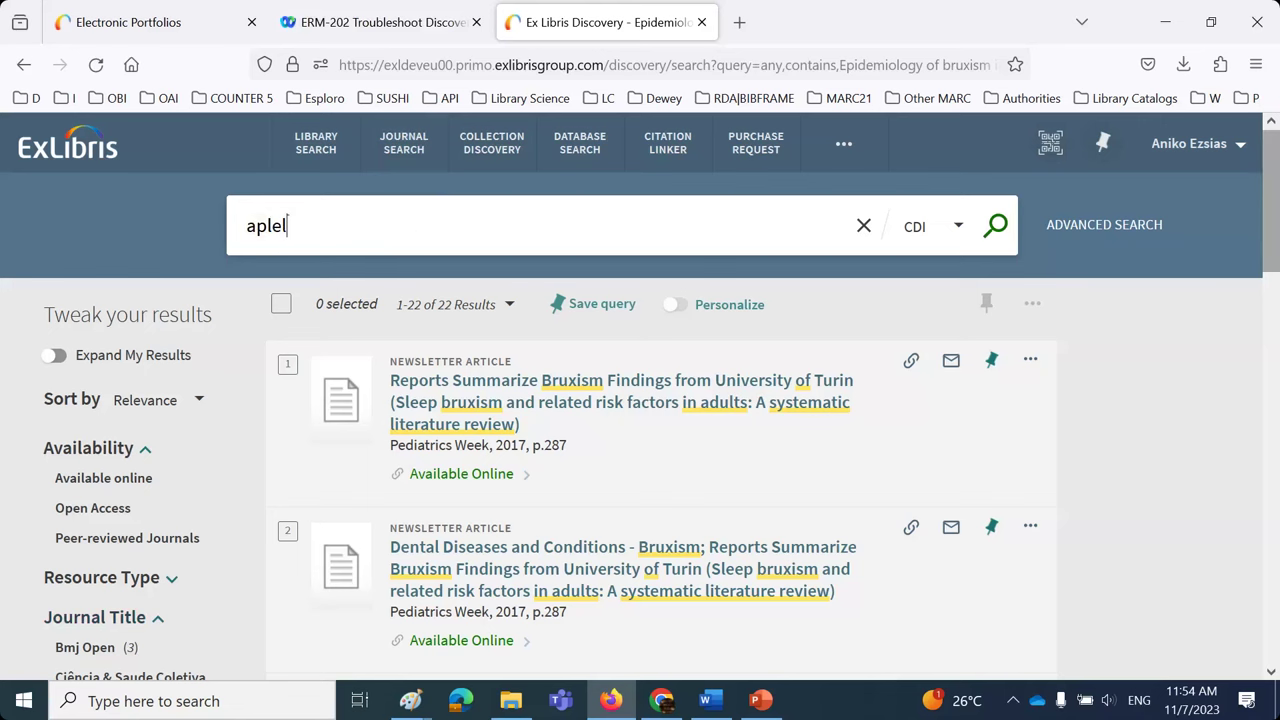
{"action": "type", "text": "s organes banad and whatevrr"}
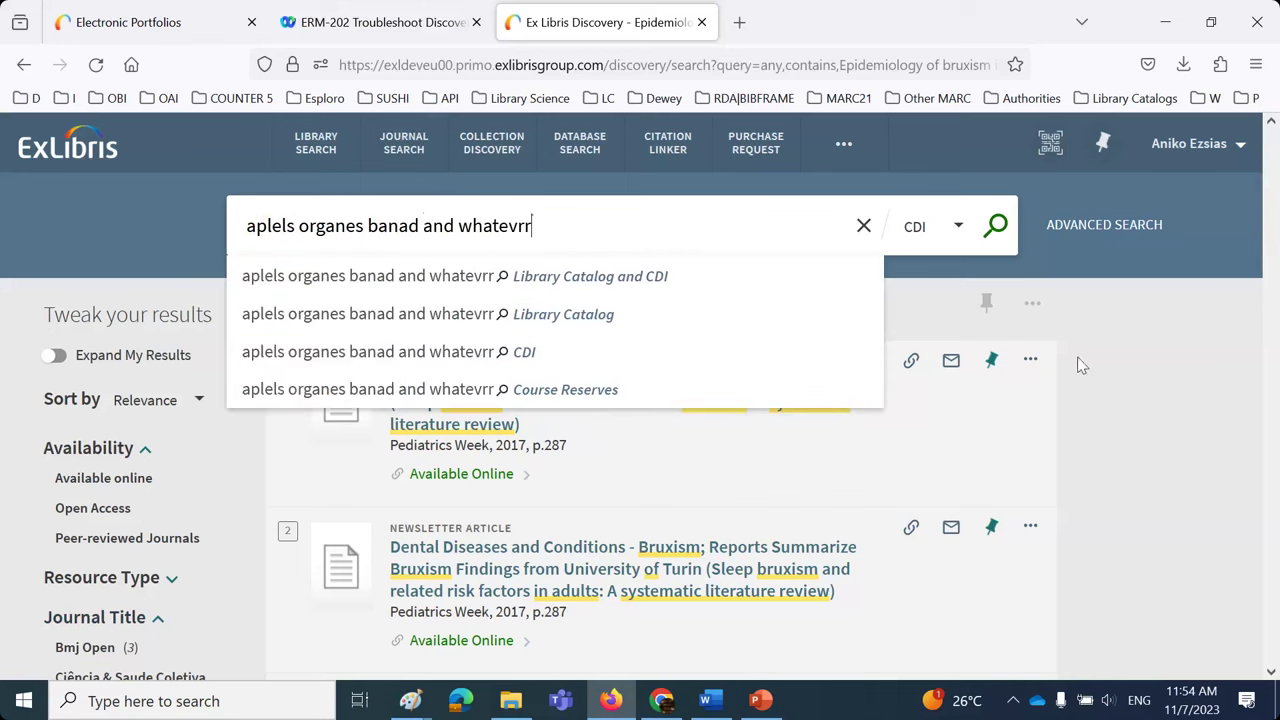
{"action": "left_click", "coordinate": [460, 360]}
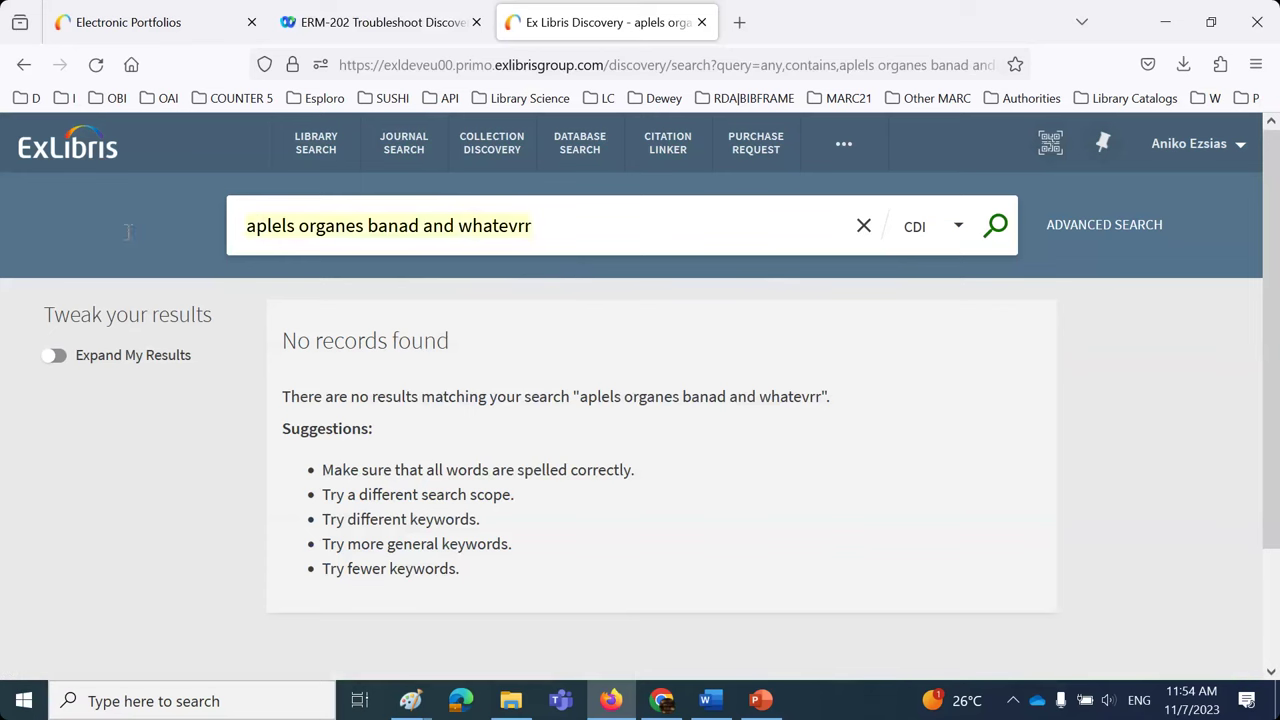
- Retrieve the bruxism article title from the clipboard history and rerun the CDI search with it
{"action": "key", "text": "ctrl+grave"}
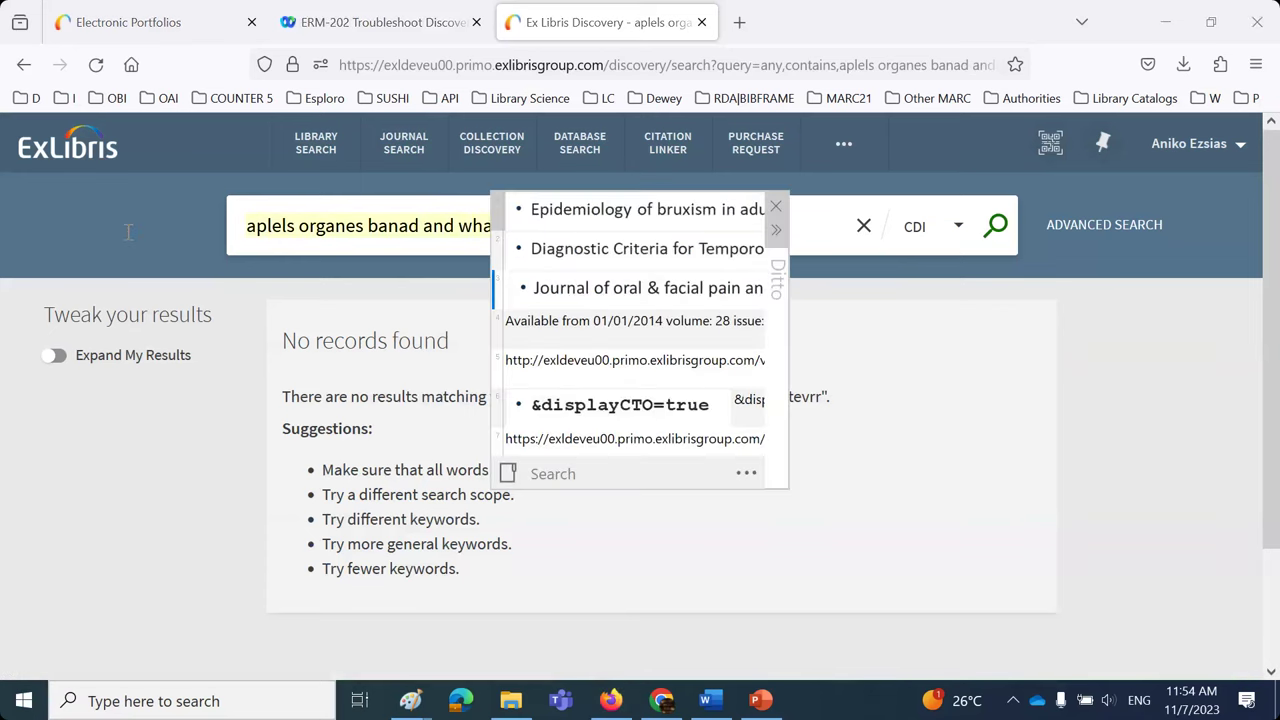
{"action": "double_click", "coordinate": [562, 212]}
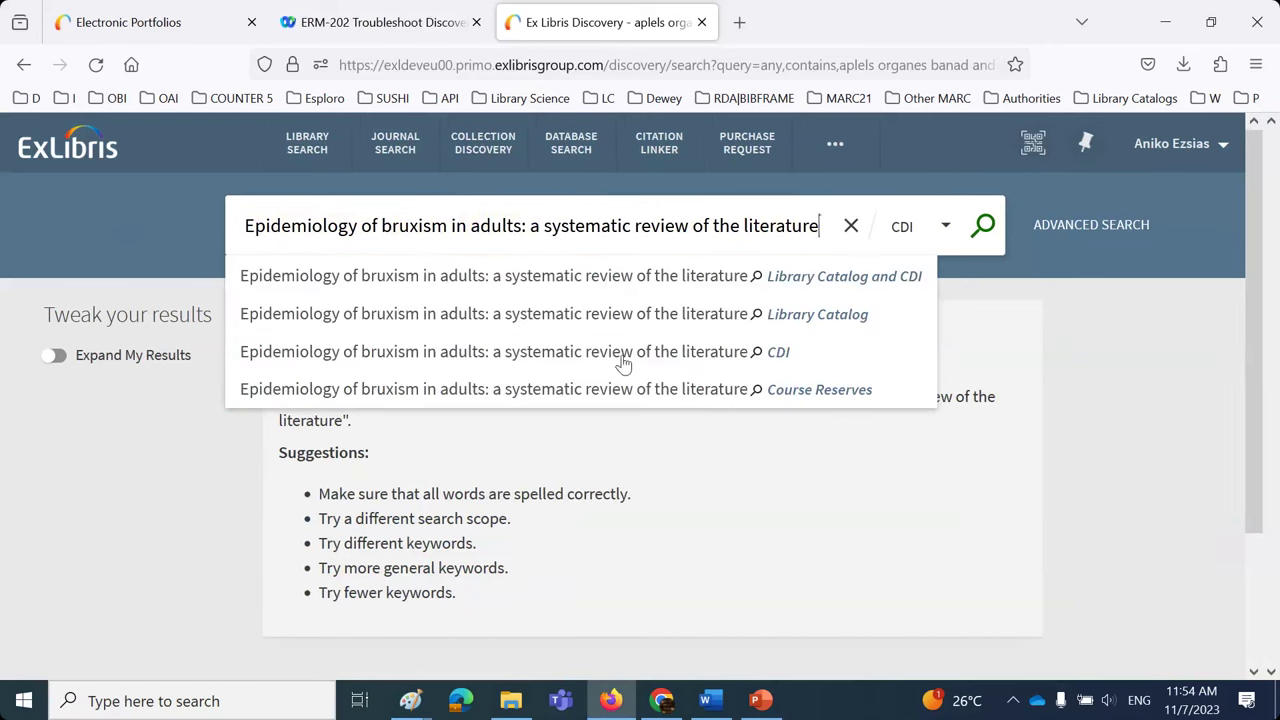
{"action": "left_click", "coordinate": [620, 362]}
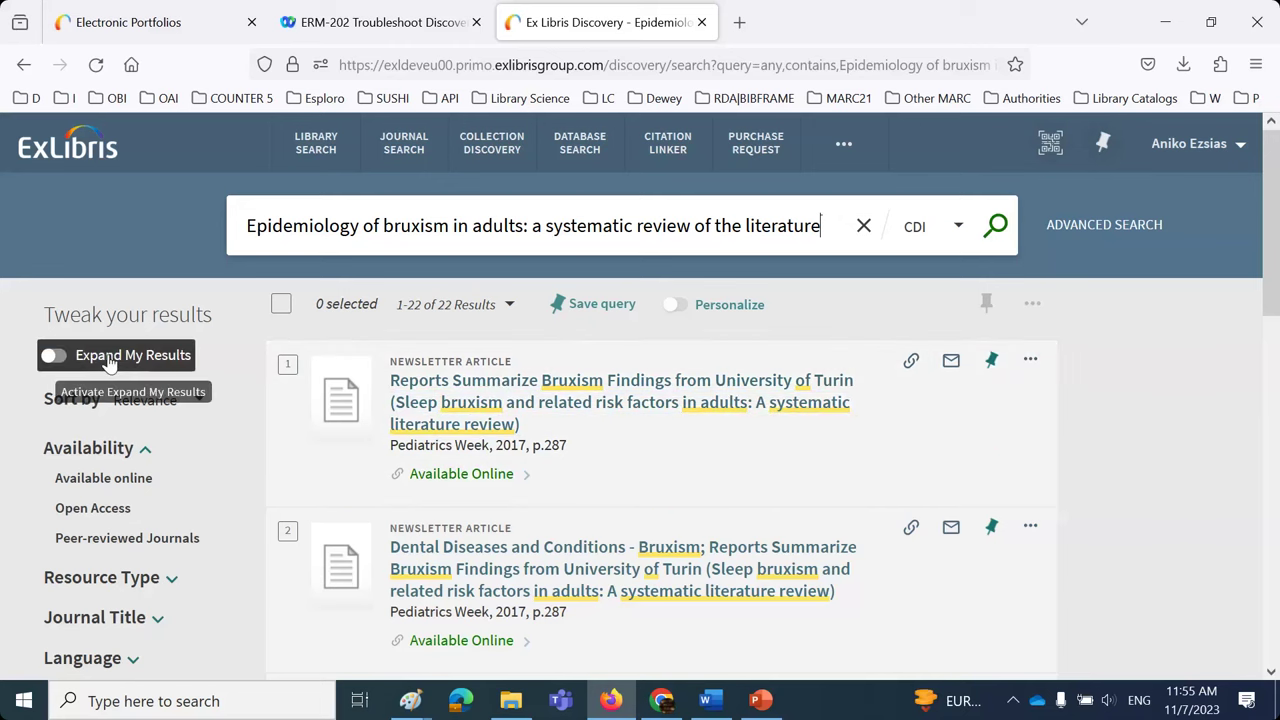
- Activate Expand My Results to inspect the record of the 2013 bruxism article, and deactivate the option again
{"action": "left_click", "coordinate": [57, 356]}
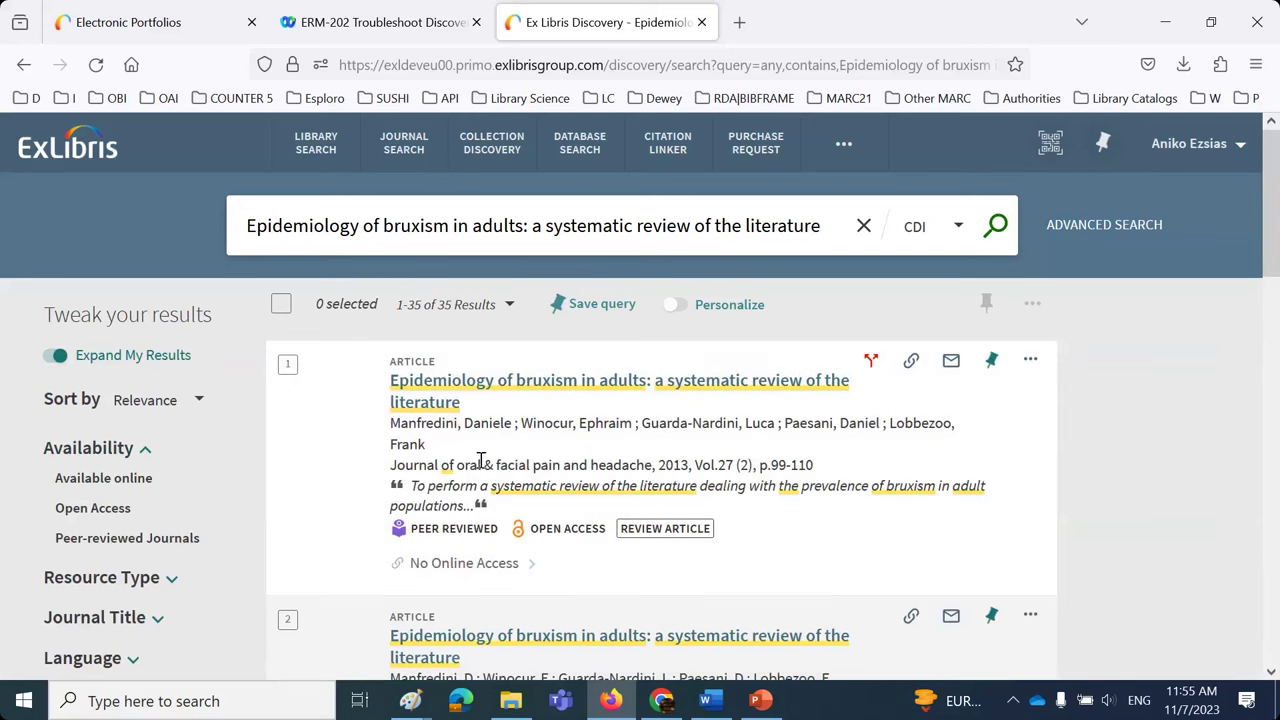
{"action": "left_click", "coordinate": [605, 472]}
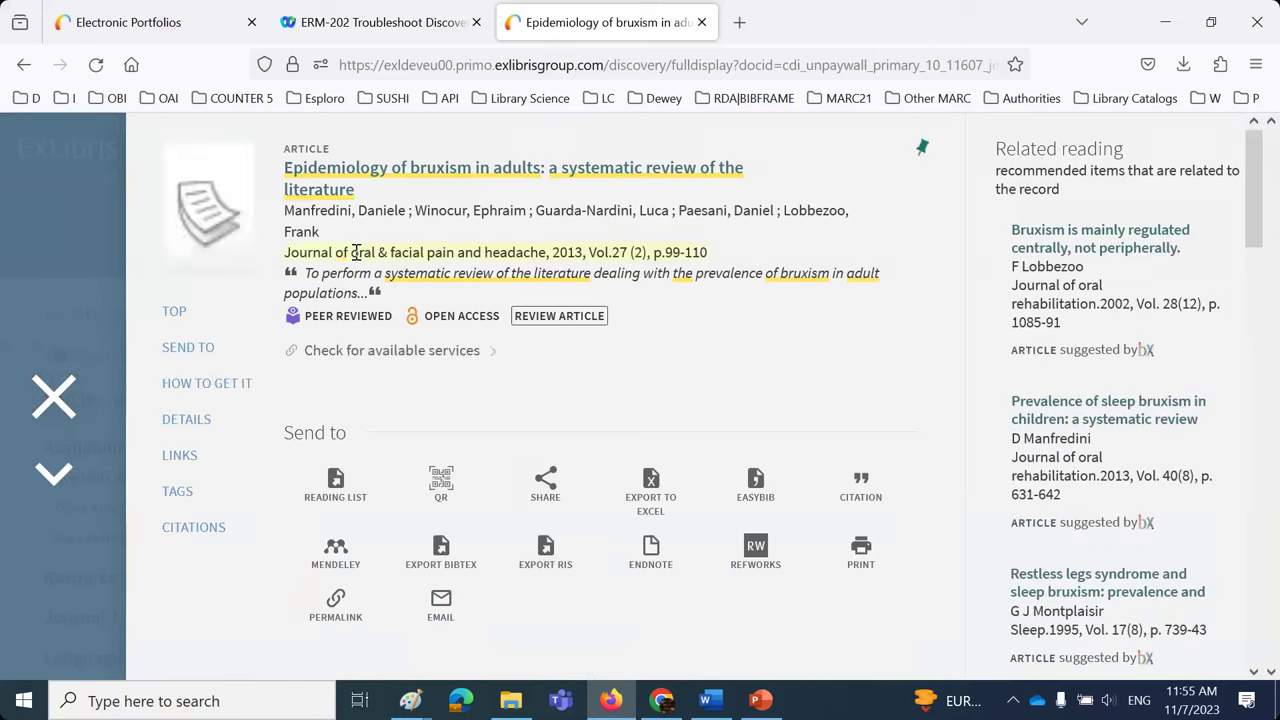
{"action": "left_click", "coordinate": [52, 398]}
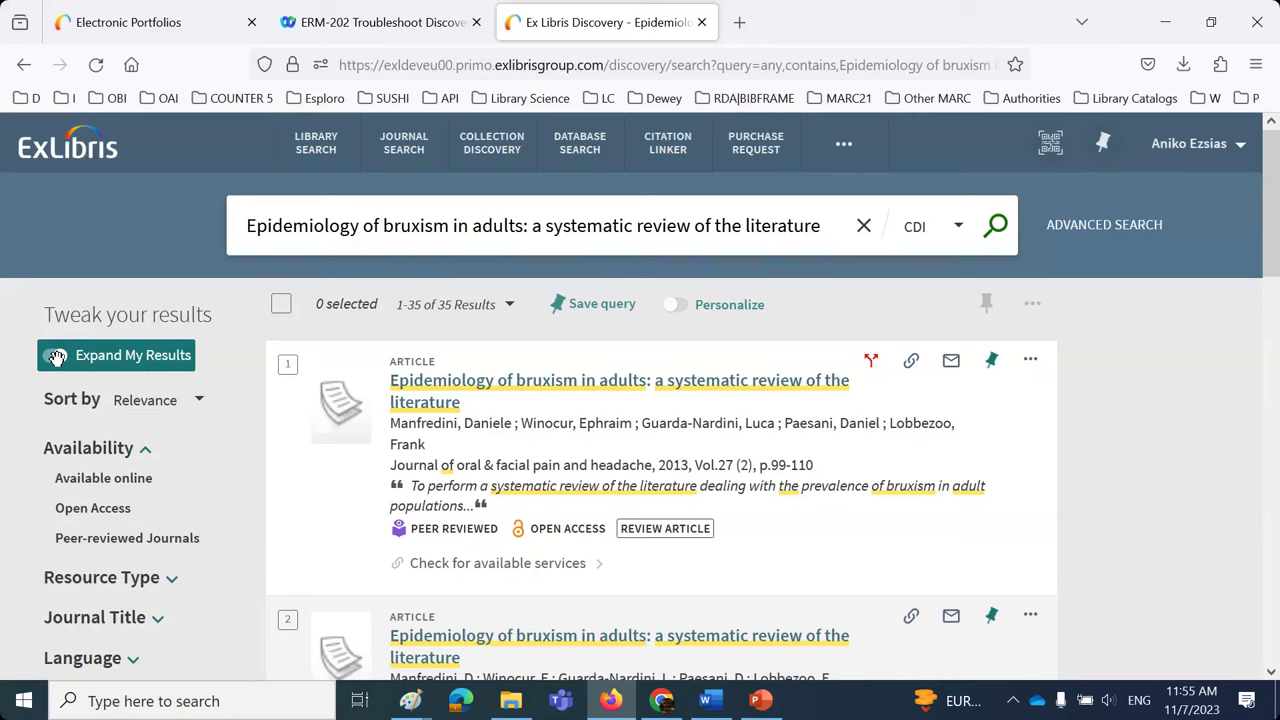
{"action": "left_click", "coordinate": [55, 357]}
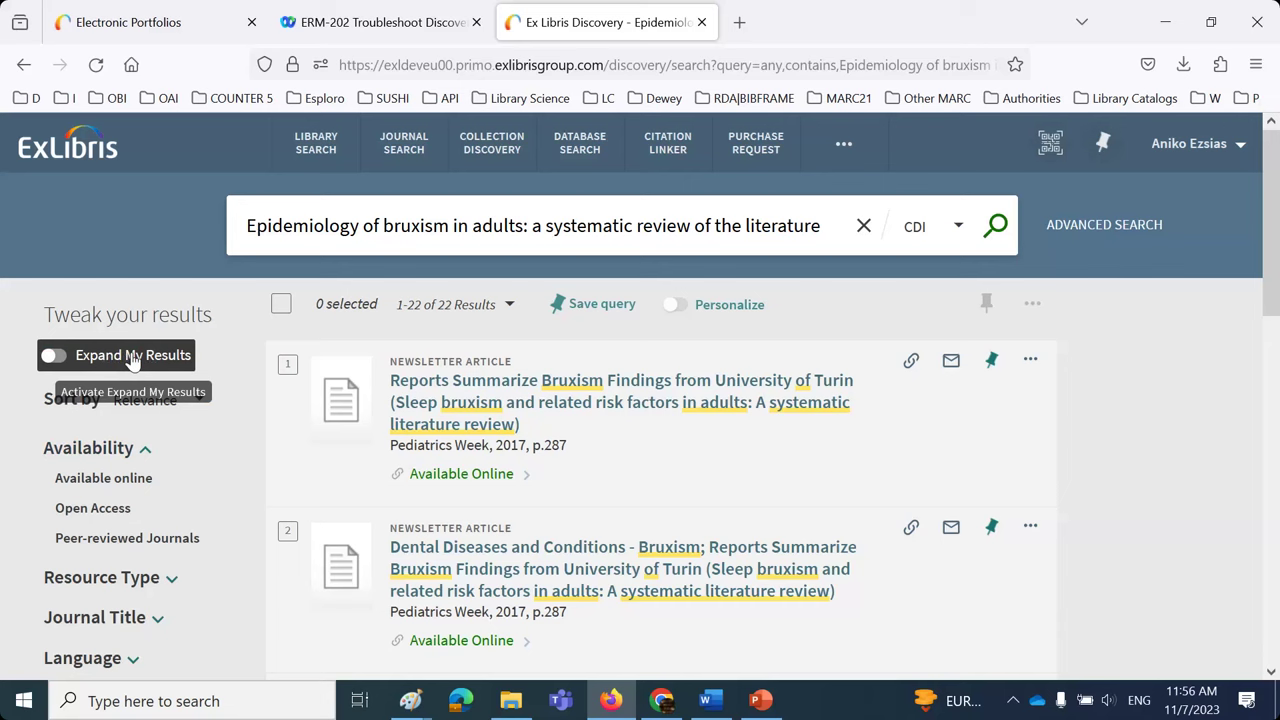
- Switch to PowerPoint and go through the slides up to 'Removing the "Expand My Results" from Primo VE'
{"action": "left_click", "coordinate": [762, 701]}
{"action": "scroll", "coordinate": [787, 584], "scroll_direction": "down", "scroll_amount": 1}
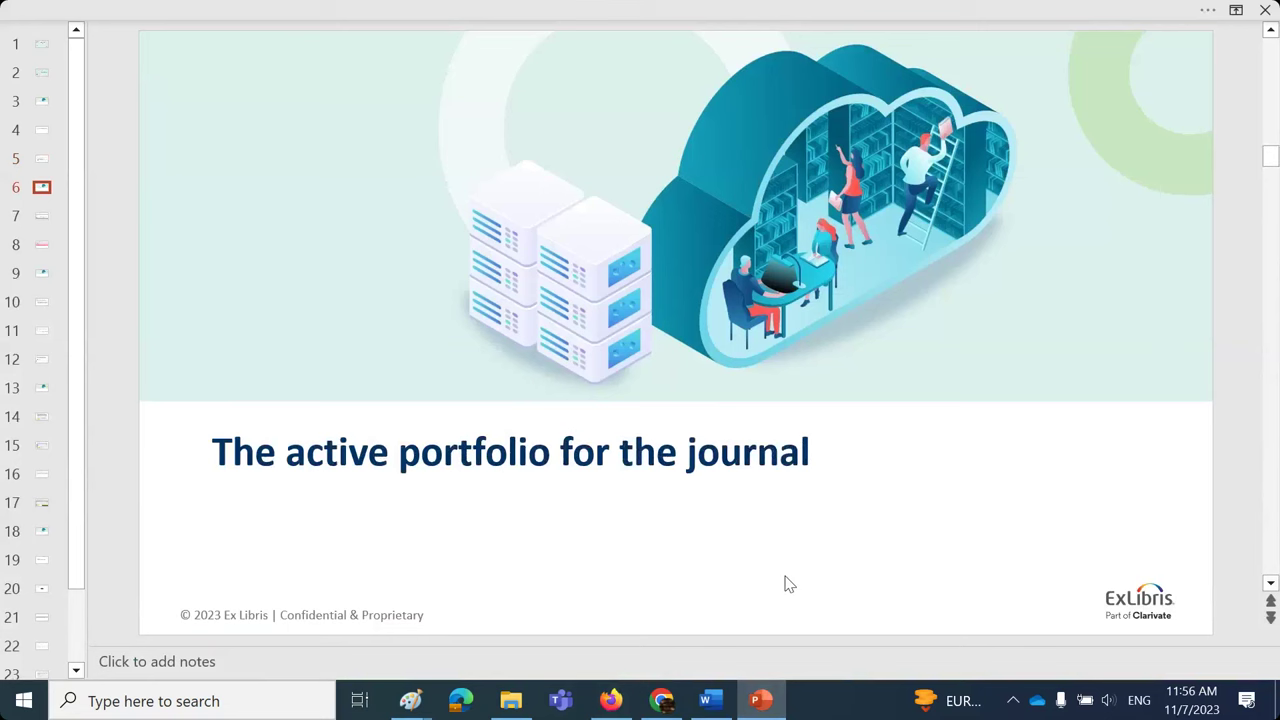
{"action": "scroll", "coordinate": [787, 584], "scroll_direction": "down", "scroll_amount": 3}
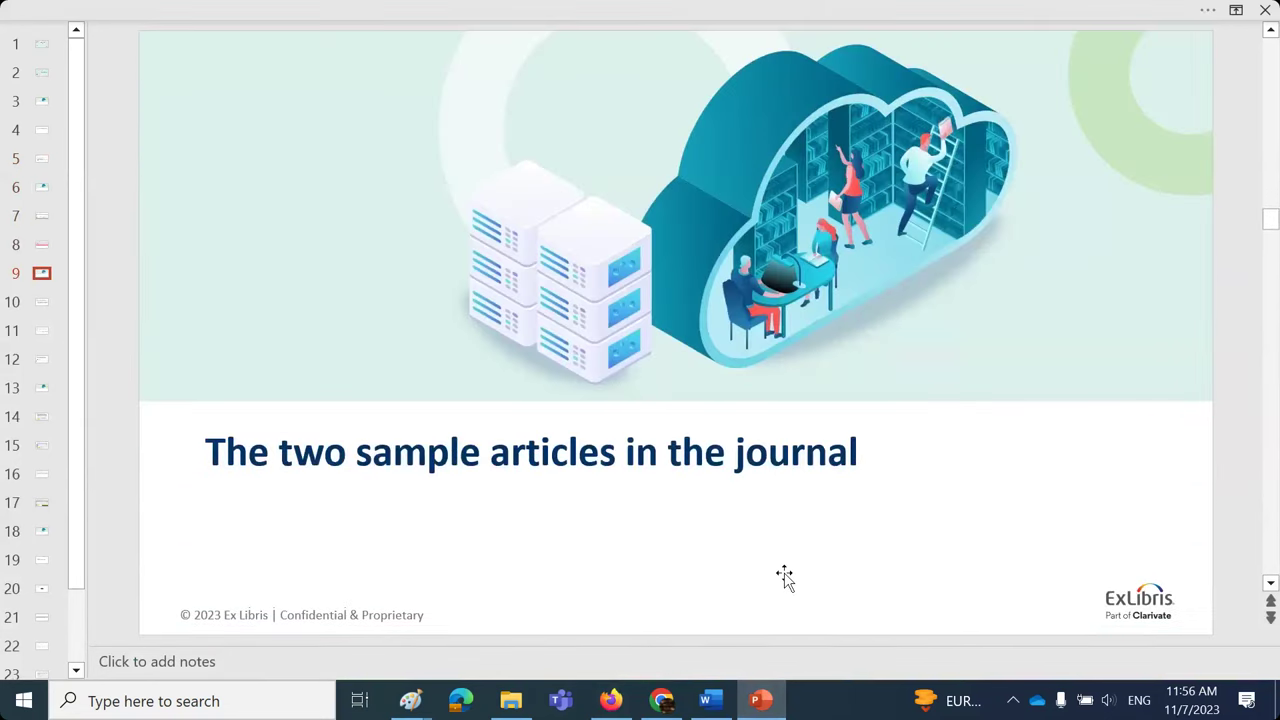
{"action": "scroll", "coordinate": [785, 578], "scroll_direction": "down", "scroll_amount": 3}
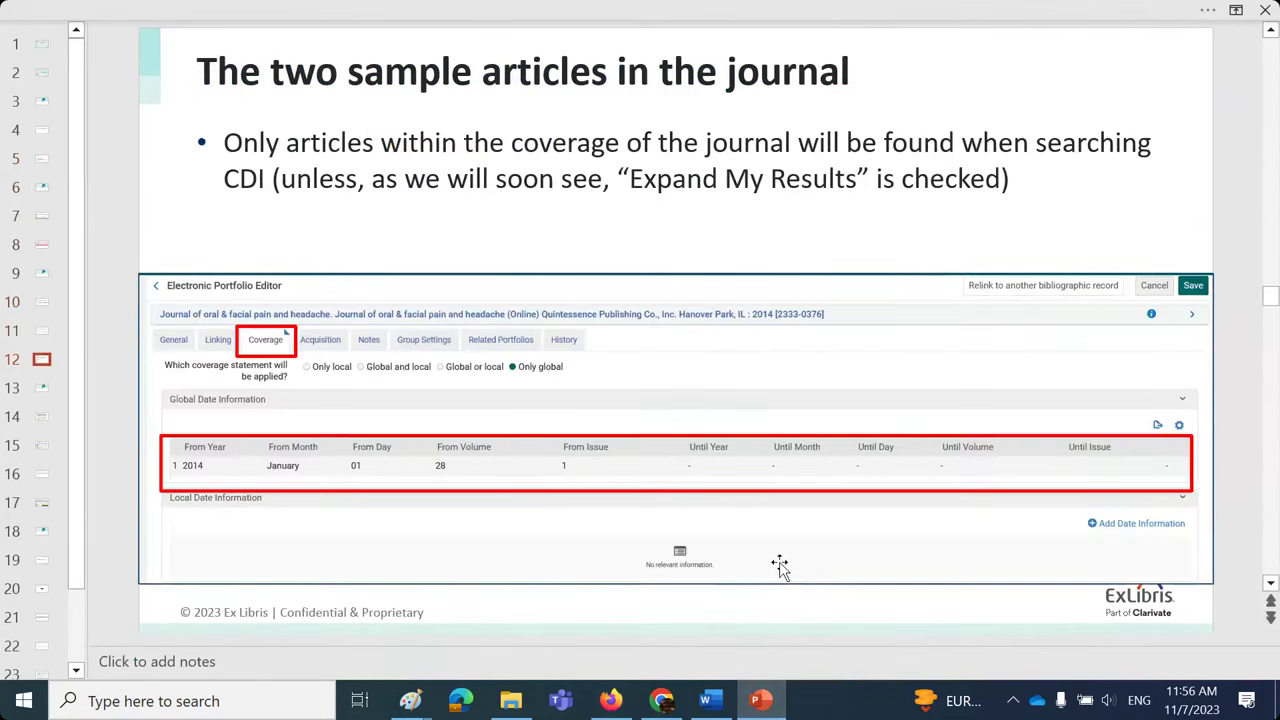
{"action": "scroll", "coordinate": [780, 566], "scroll_direction": "down", "scroll_amount": 1}
{"action": "scroll", "coordinate": [780, 566], "scroll_direction": "down", "scroll_amount": 1}
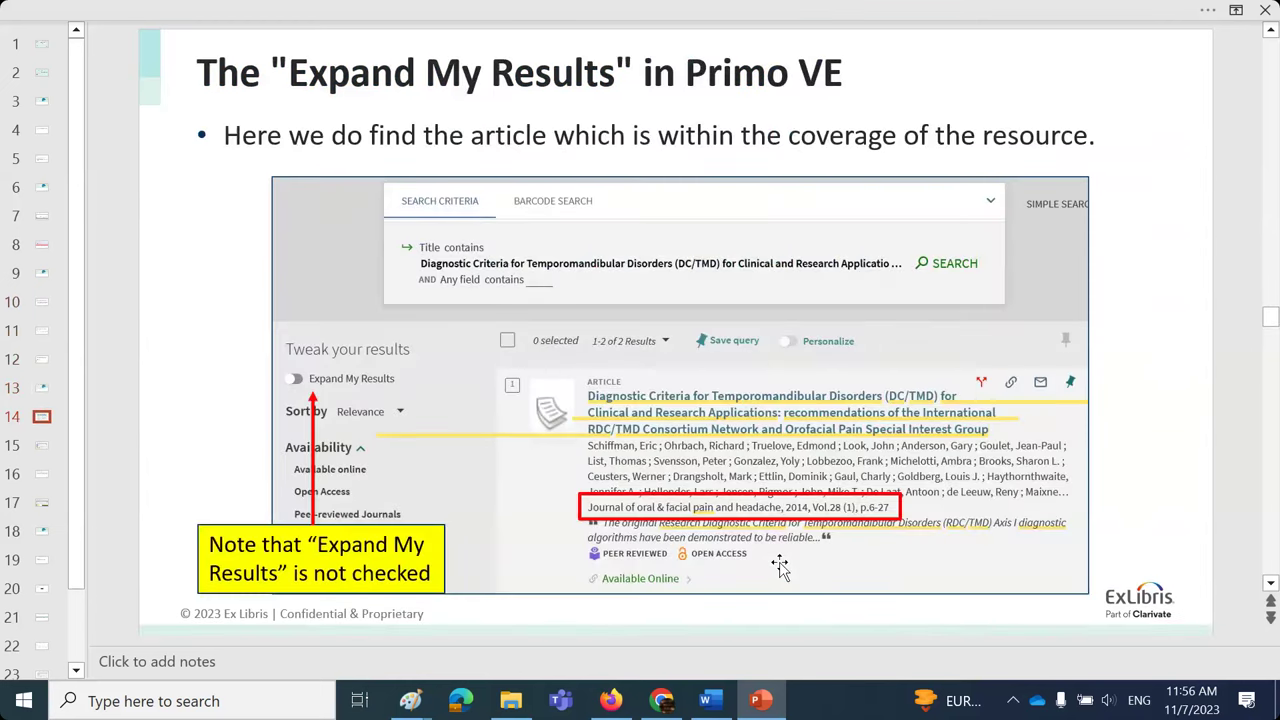
{"action": "scroll", "coordinate": [780, 566], "scroll_direction": "down", "scroll_amount": 1}
{"action": "scroll", "coordinate": [780, 566], "scroll_direction": "down", "scroll_amount": 1}
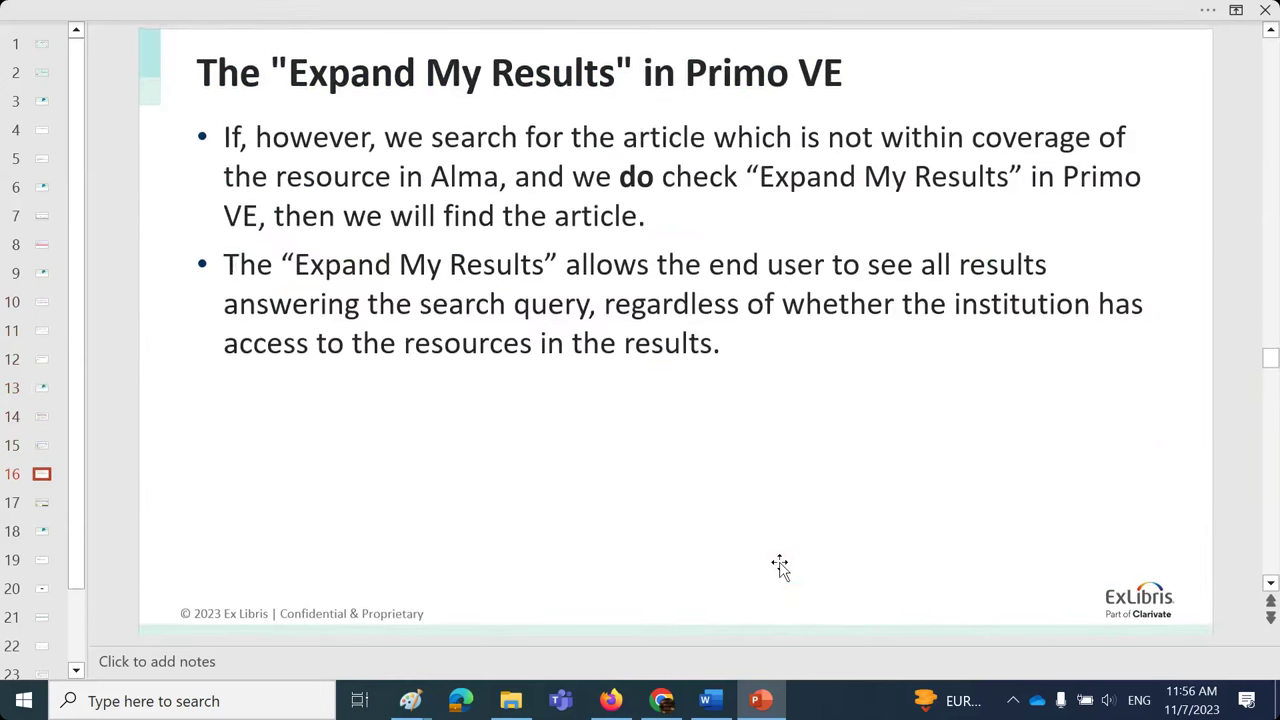
{"action": "scroll", "coordinate": [780, 566], "scroll_direction": "down", "scroll_amount": 2}
{"action": "scroll", "coordinate": [781, 563], "scroll_direction": "down", "scroll_amount": 1}
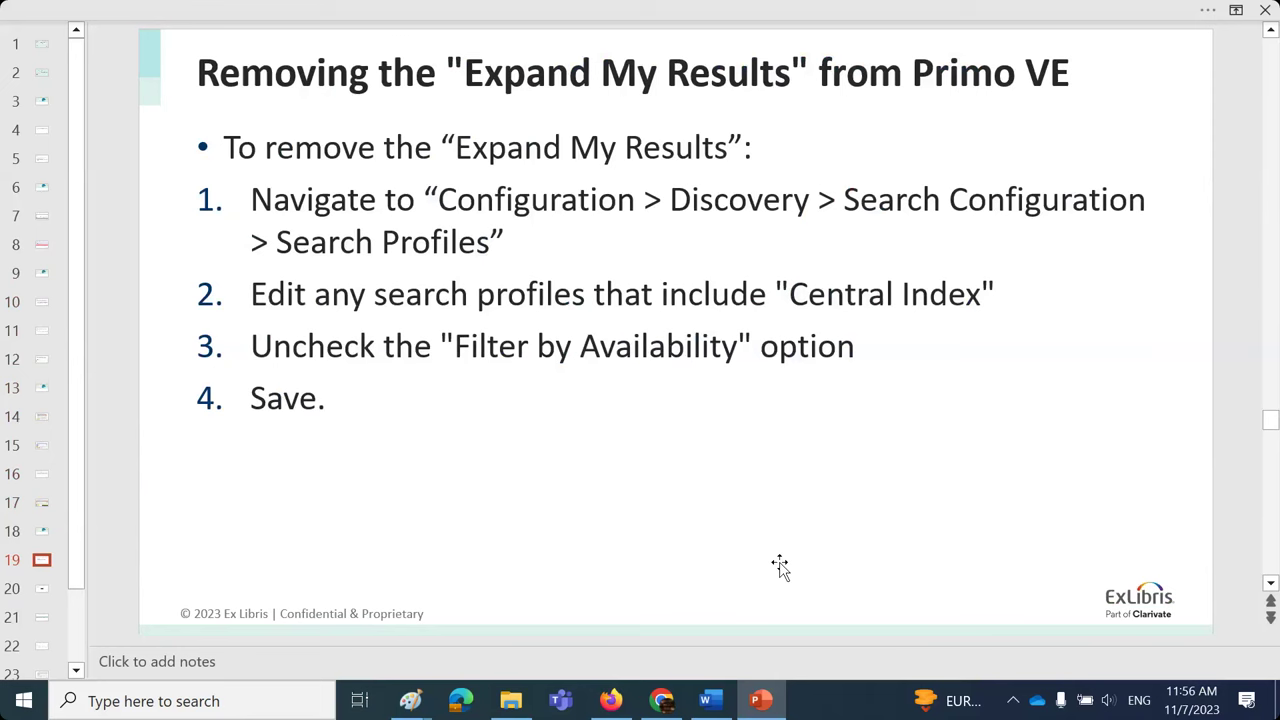
- In Alma's Discovery configuration, open the CentralIndex search profile ("Articles and more") for editing
{"action": "left_click", "coordinate": [598, 707]}
{"action": "left_click", "coordinate": [120, 24]}
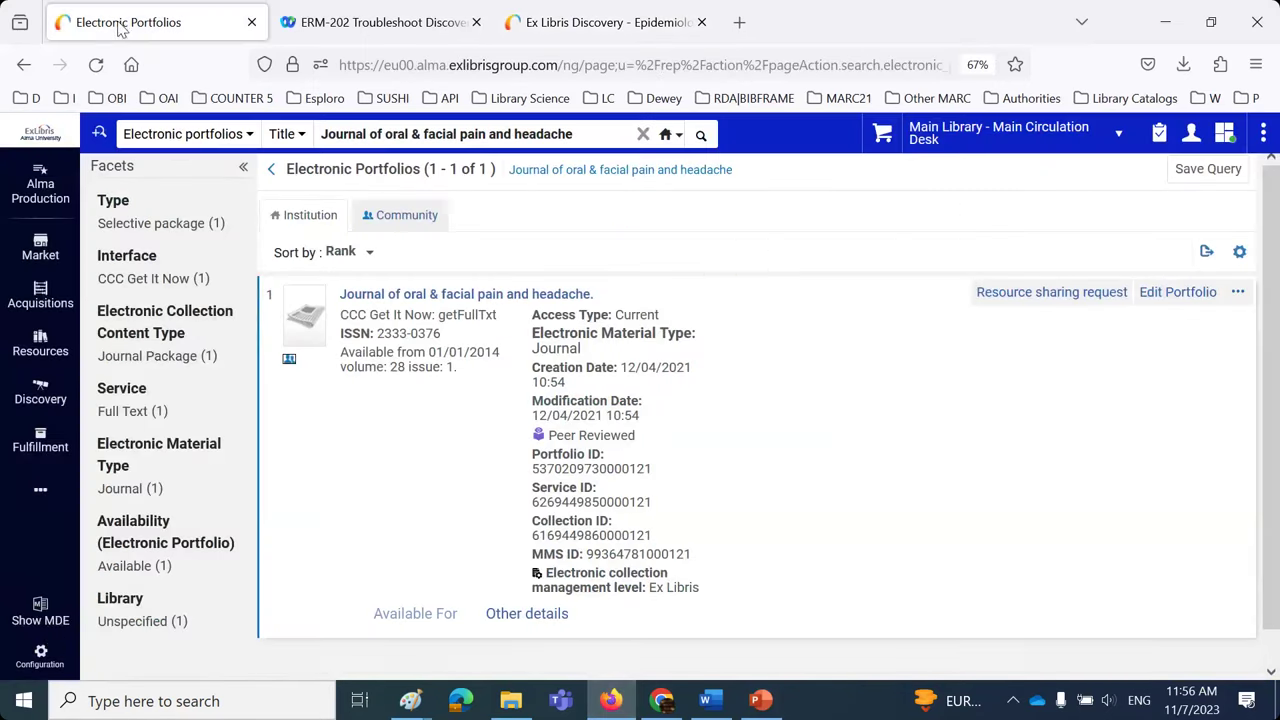
{"action": "left_click", "coordinate": [40, 655]}
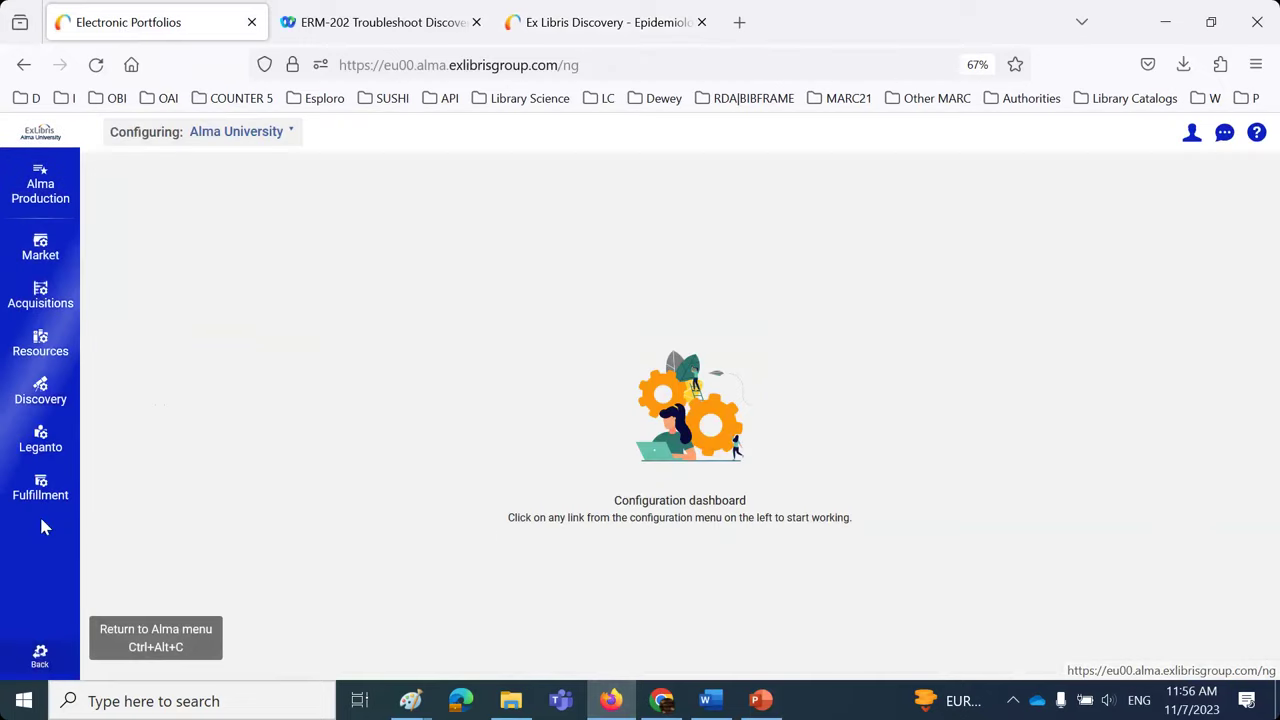
{"action": "left_click", "coordinate": [42, 388]}
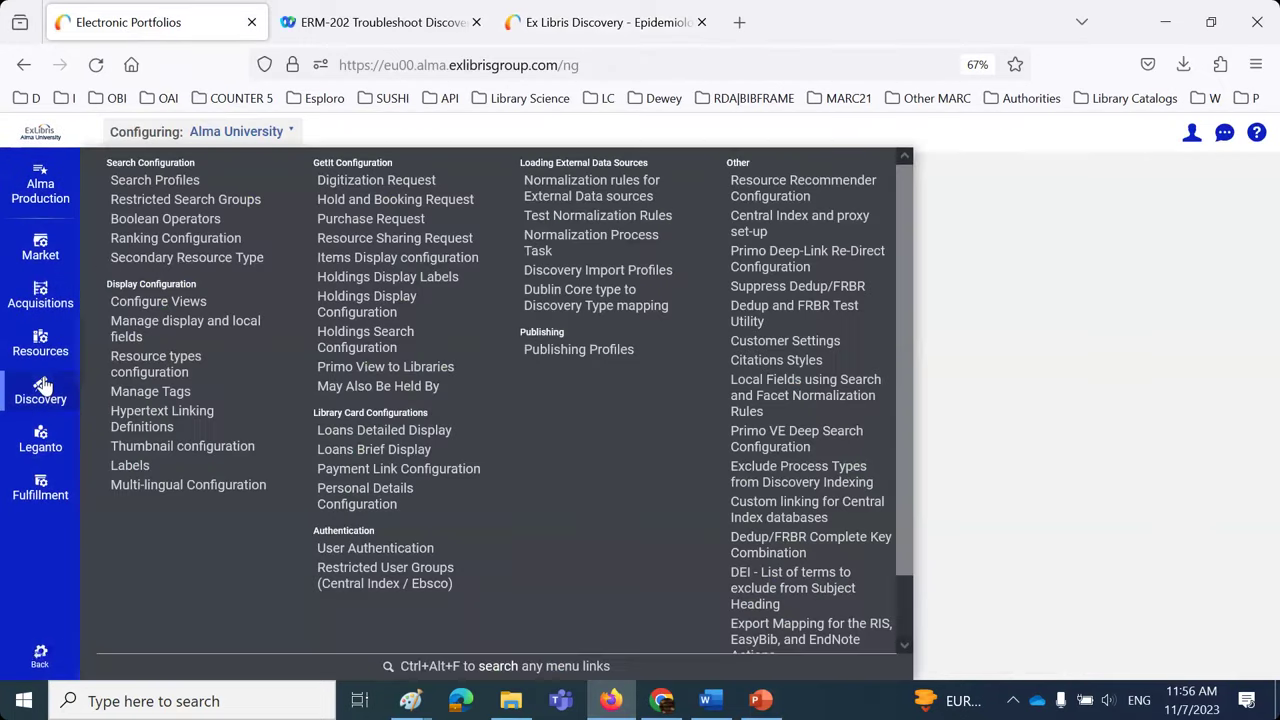
{"action": "left_click", "coordinate": [143, 179]}
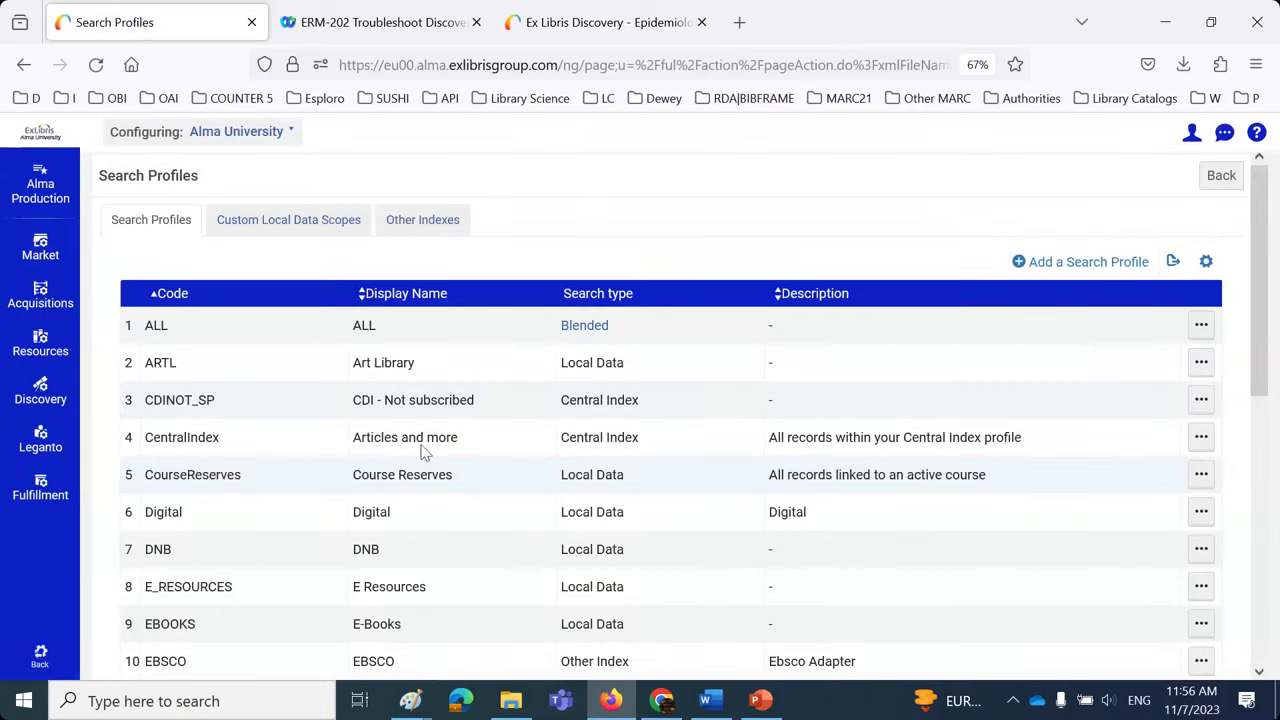
{"action": "left_click", "coordinate": [1198, 443]}
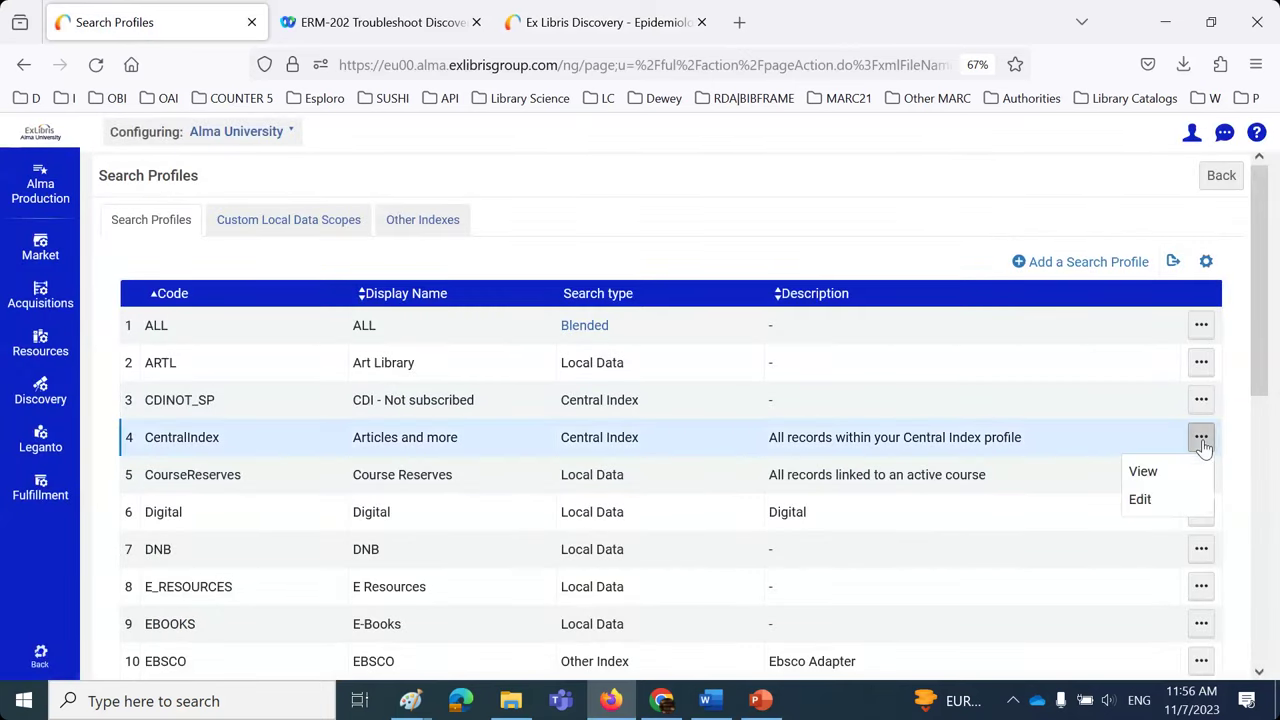
{"action": "left_click", "coordinate": [1140, 500]}
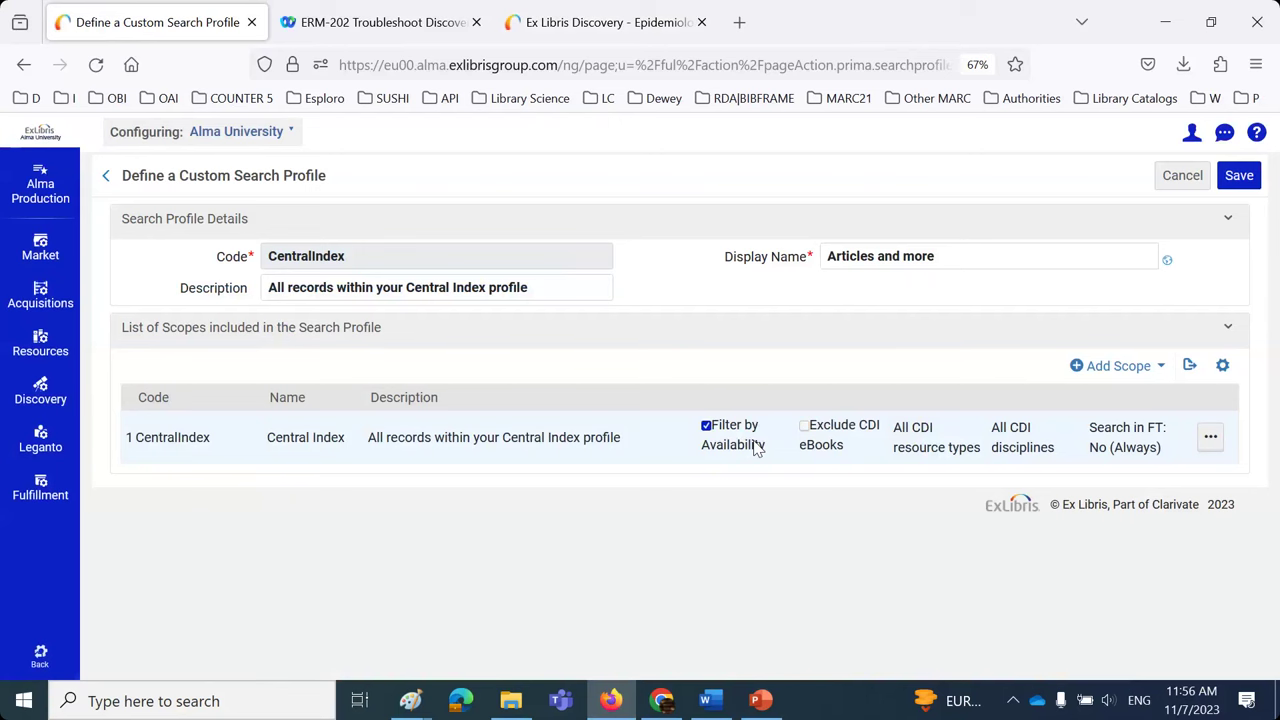
- Disable Filter by Availability for the Central Index scope and save the "Articles and more" search profile
{"action": "left_click", "coordinate": [707, 427]}
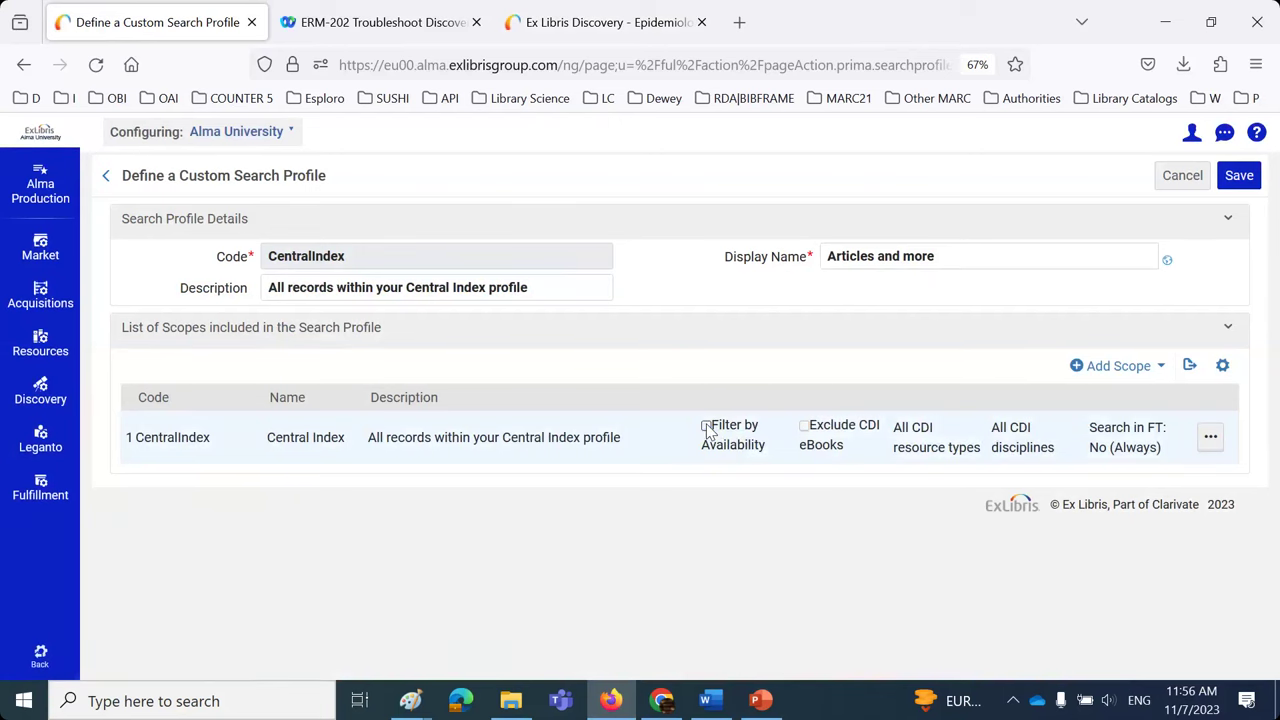
{"action": "left_click", "coordinate": [1241, 176]}
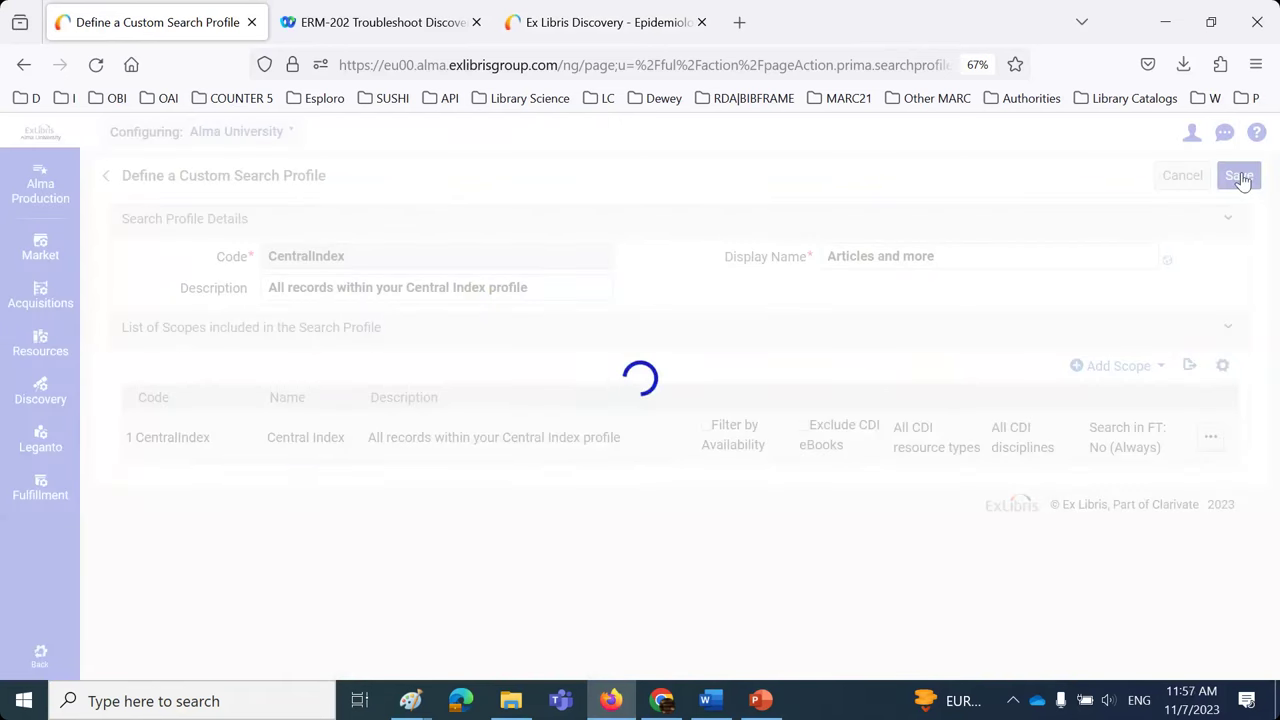
- Rerun the bruxism article search in the Primo VE tab, and replace that tab with a fresh Primo VE session from the Primo Demo bookmarks
{"action": "left_click", "coordinate": [567, 24]}
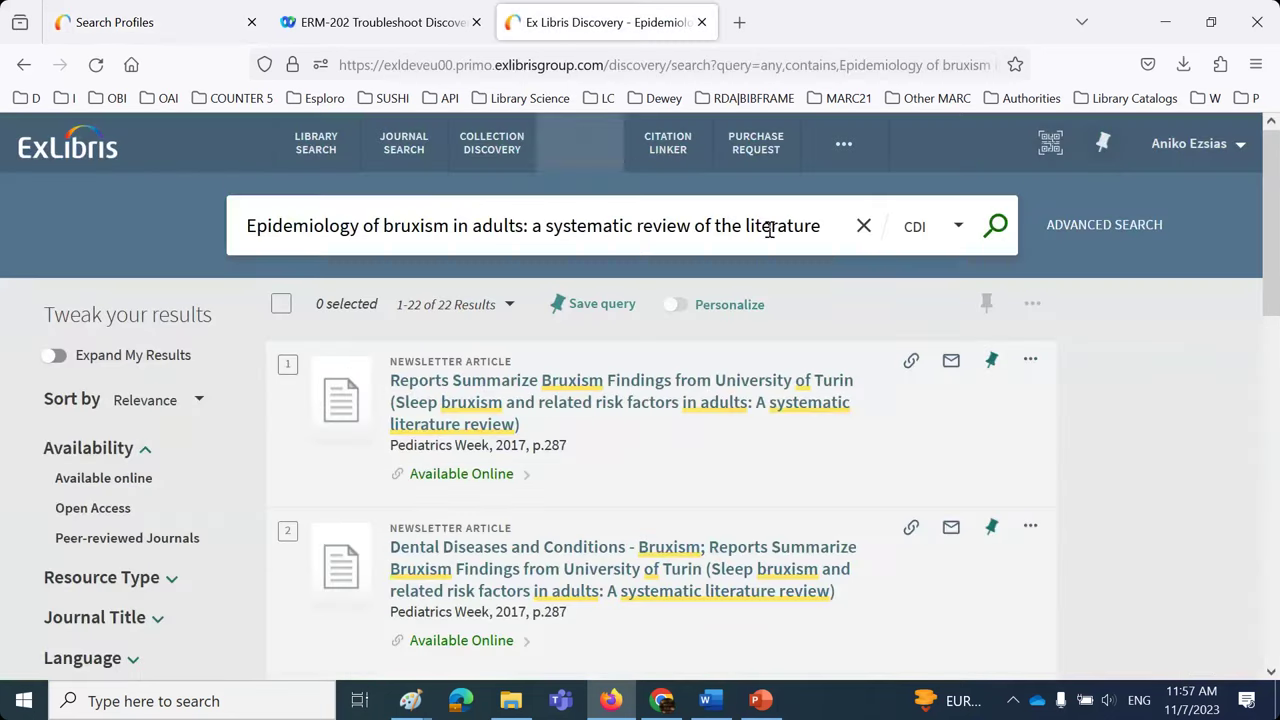
{"action": "left_click", "coordinate": [995, 230]}
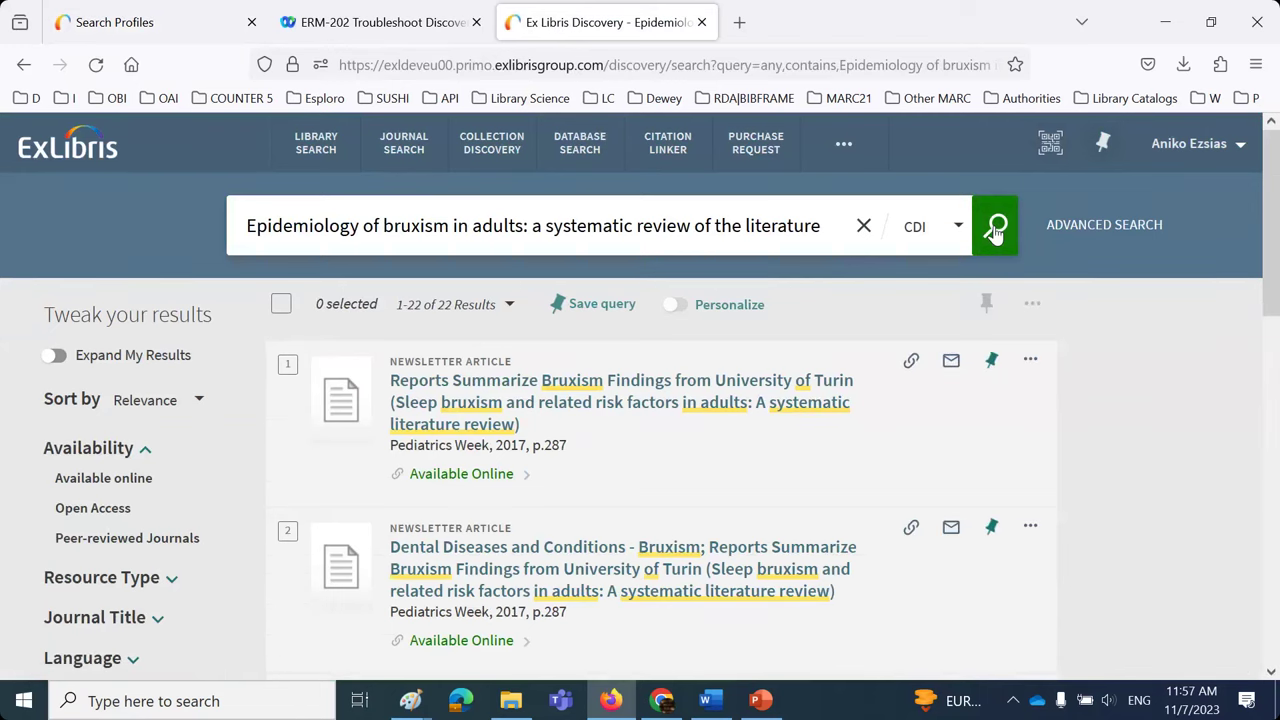
{"action": "left_click", "coordinate": [701, 22]}
{"action": "left_click", "coordinate": [513, 22]}
{"action": "left_click", "coordinate": [22, 98]}
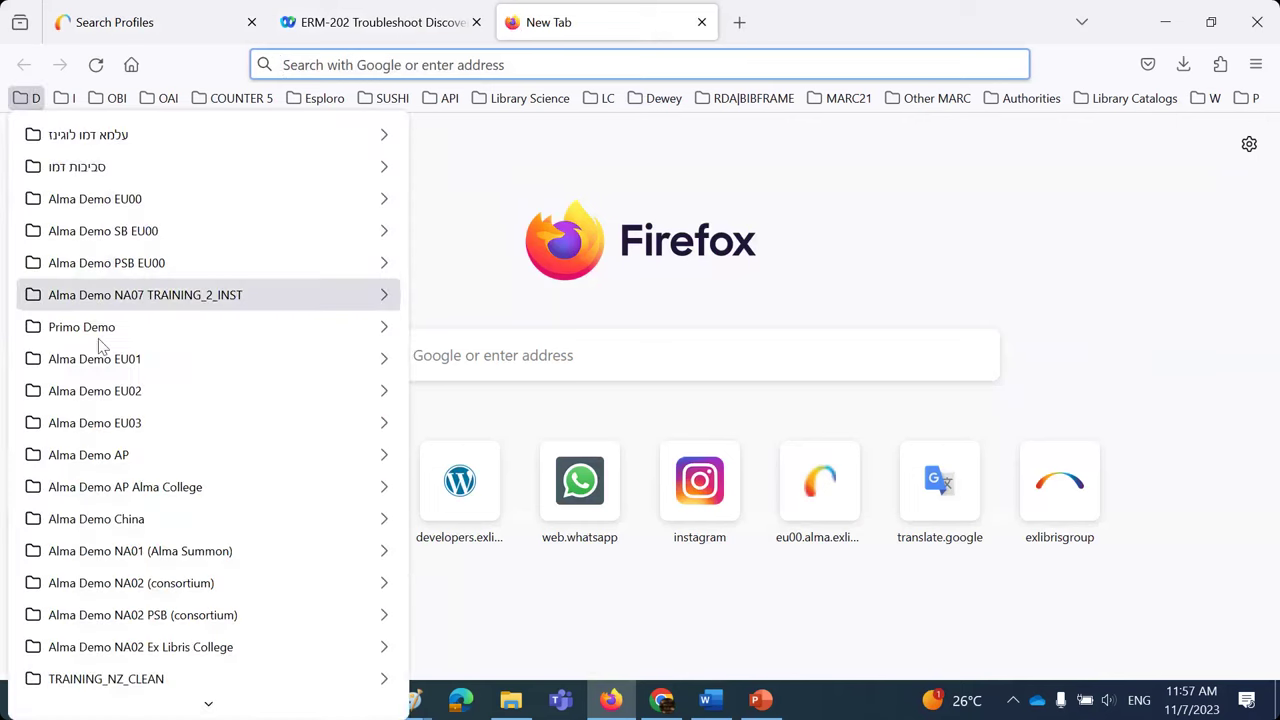
{"action": "mouse_move", "coordinate": [280, 322]}
{"action": "mouse_move", "coordinate": [470, 326]}
{"action": "left_click", "coordinate": [688, 328]}
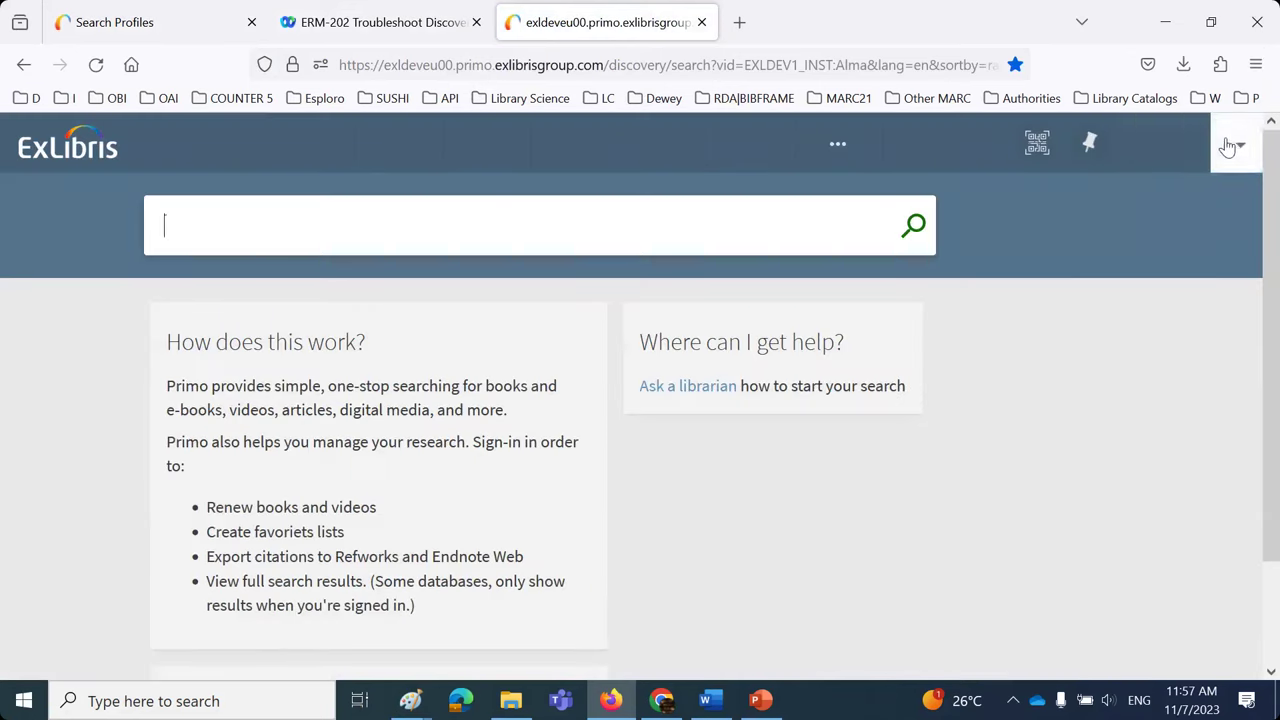
- Sign in to Primo VE with the stored user ID and password
{"action": "left_click", "coordinate": [1191, 141]}
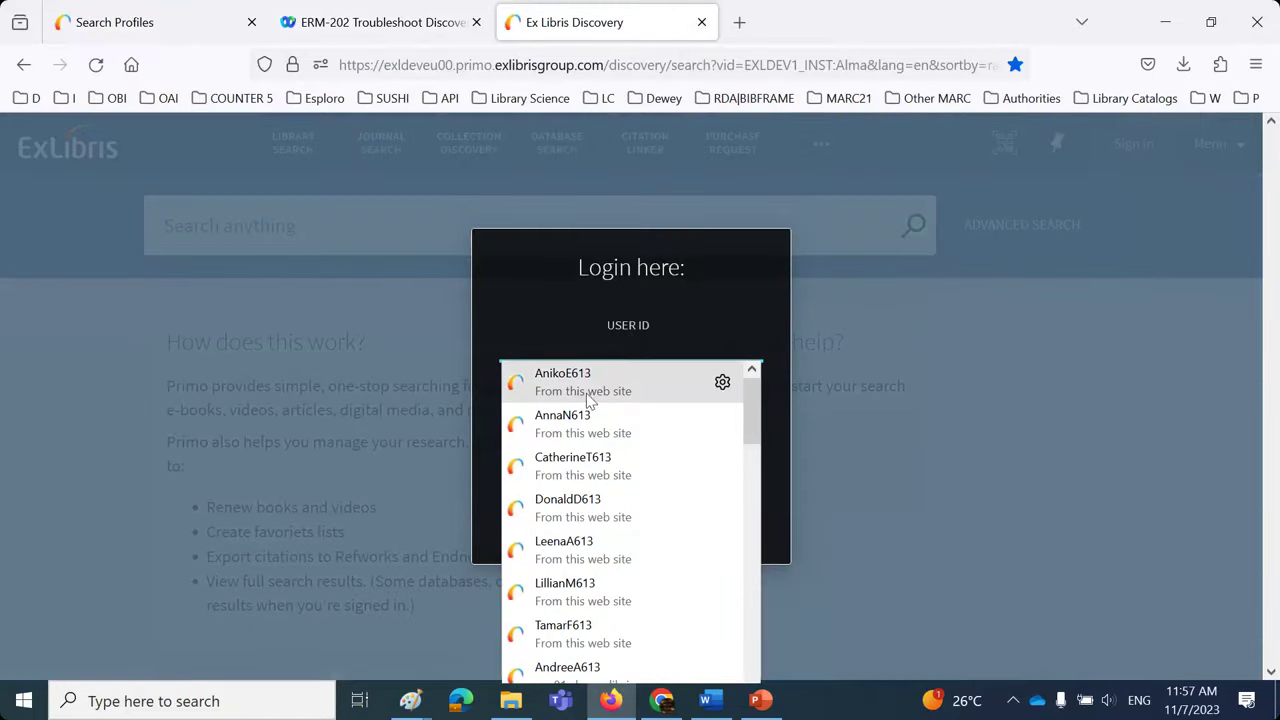
{"action": "left_click", "coordinate": [584, 386]}
{"action": "left_click", "coordinate": [679, 536]}
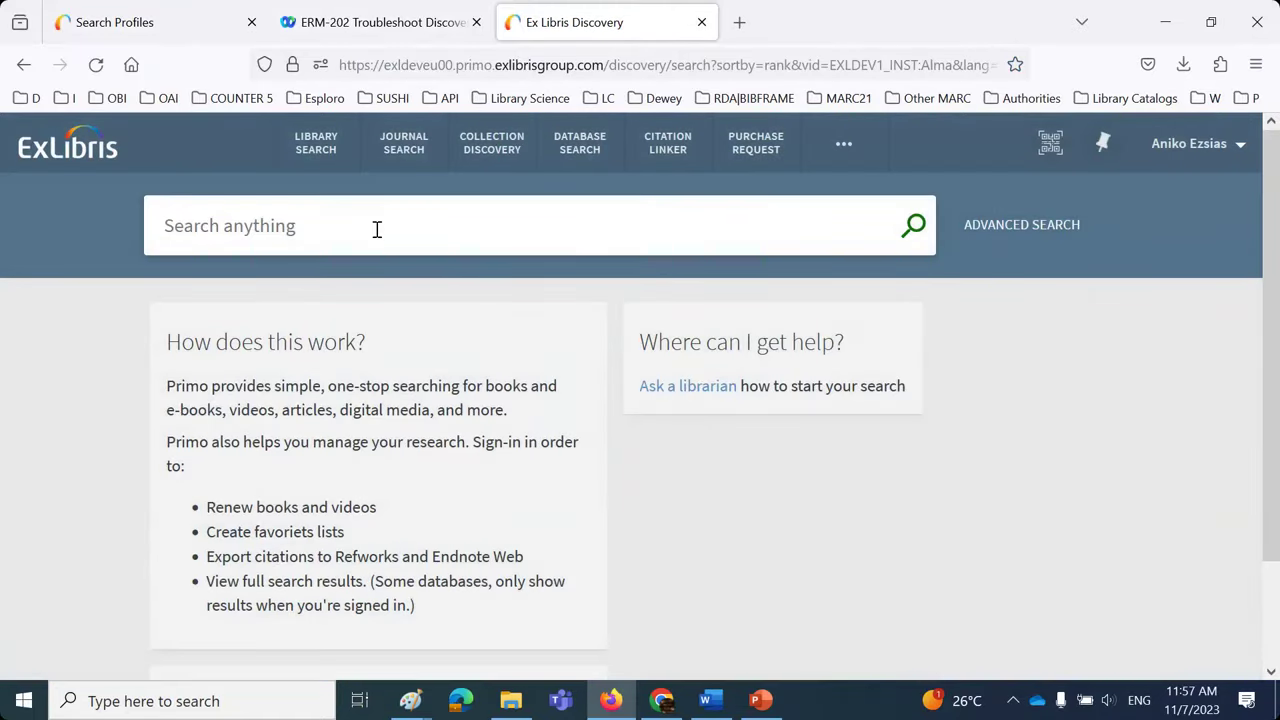
- Search for "Epidemiology of bruxism in adults: a systematic review of the literature", retrieving the title from the clipboard history
{"action": "key", "text": "ctrl+grave"}
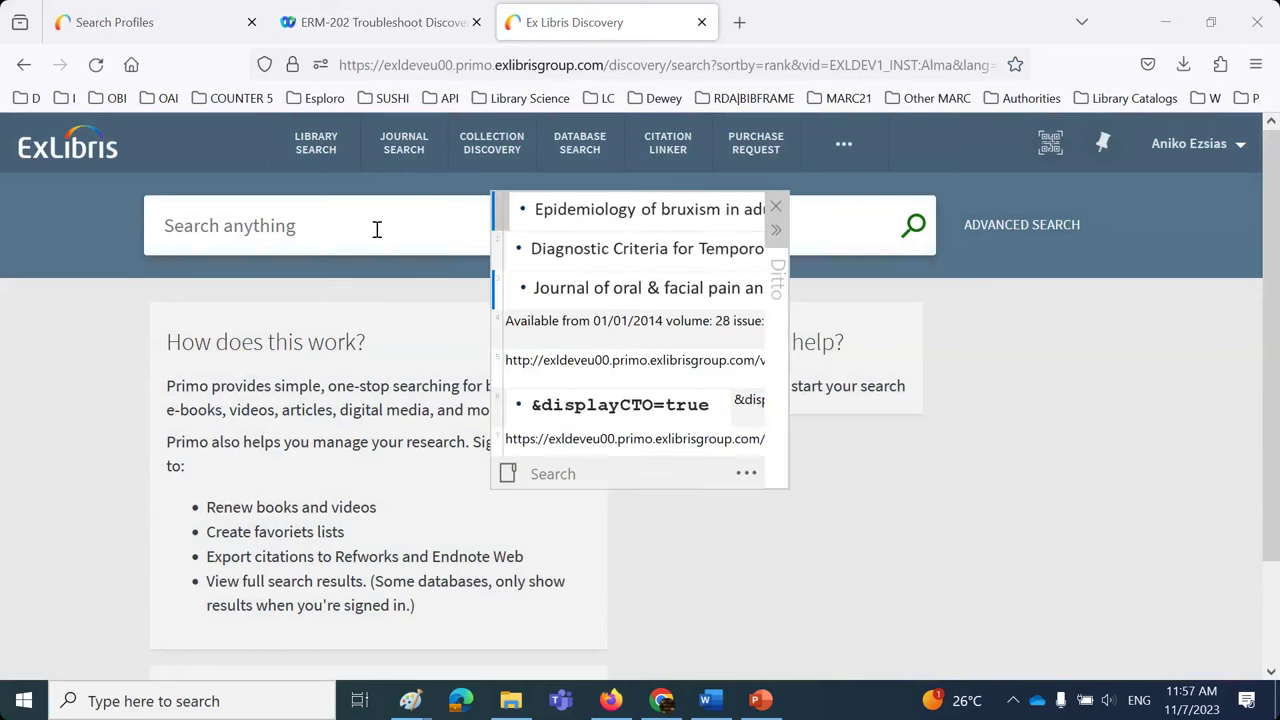
{"action": "double_click", "coordinate": [592, 217]}
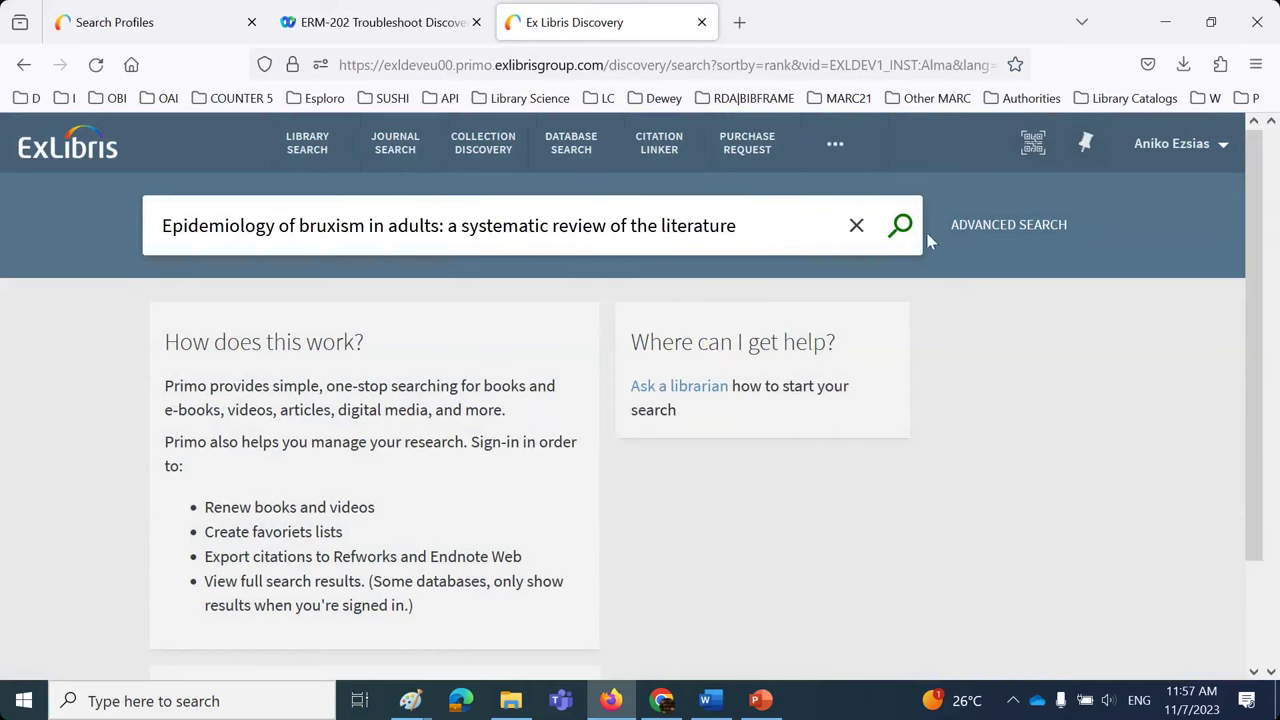
{"action": "left_click", "coordinate": [913, 228]}
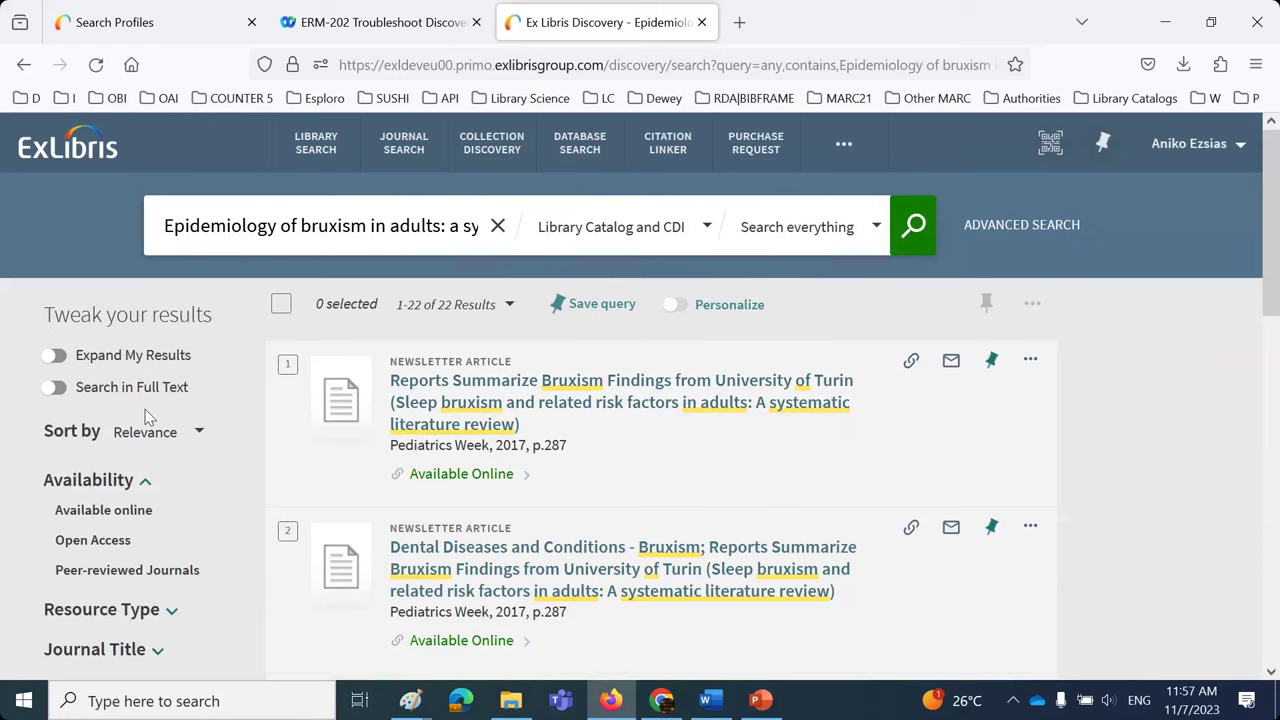
- Switch to PowerPoint and go through the slides to the one on the appearance after unchecking "Filter by Availability"
{"action": "left_click", "coordinate": [760, 700]}
{"action": "key", "text": "Page_Down"}
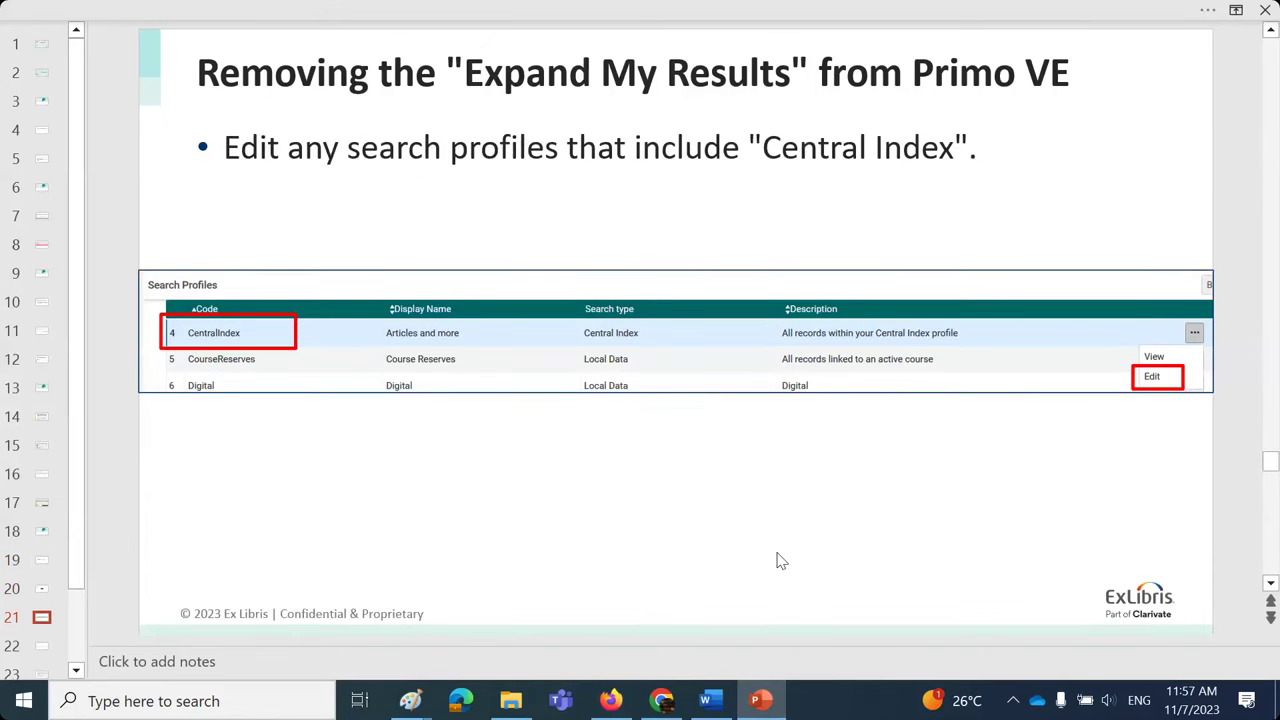
{"action": "key", "text": "Page_Down"}
{"action": "key", "text": "Page_Down"}
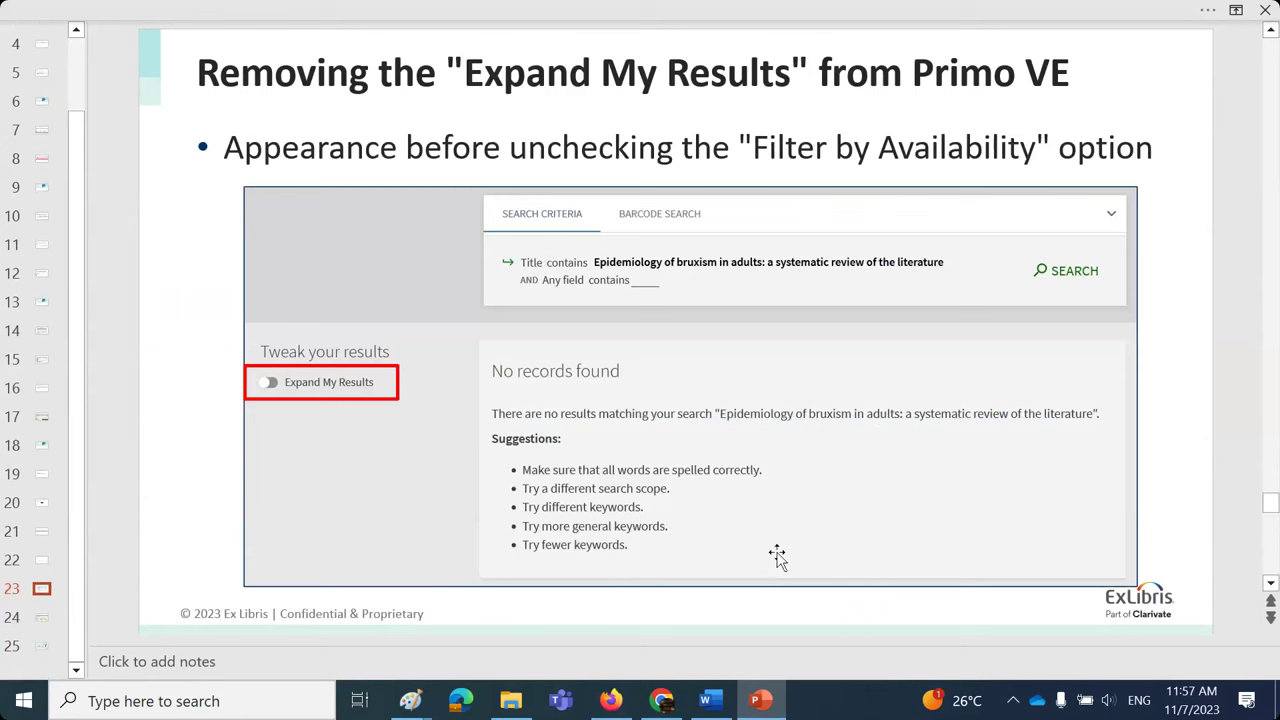
{"action": "key", "text": "Page_Down"}
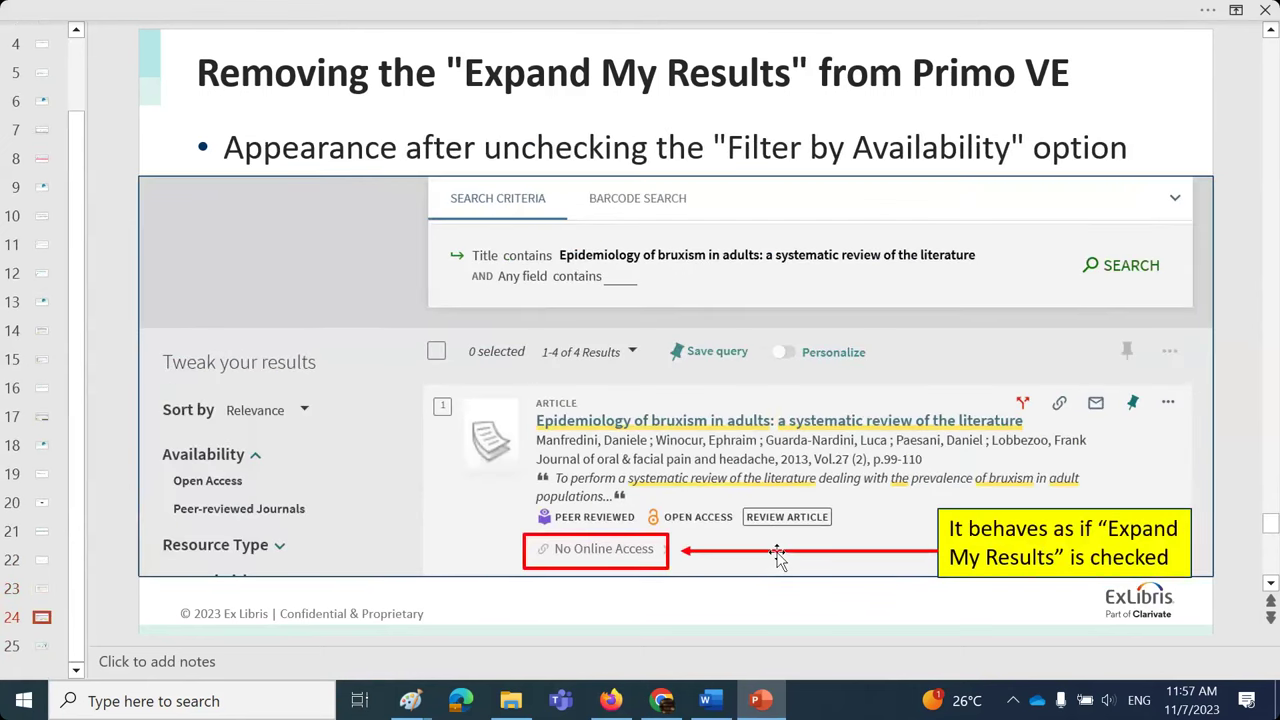